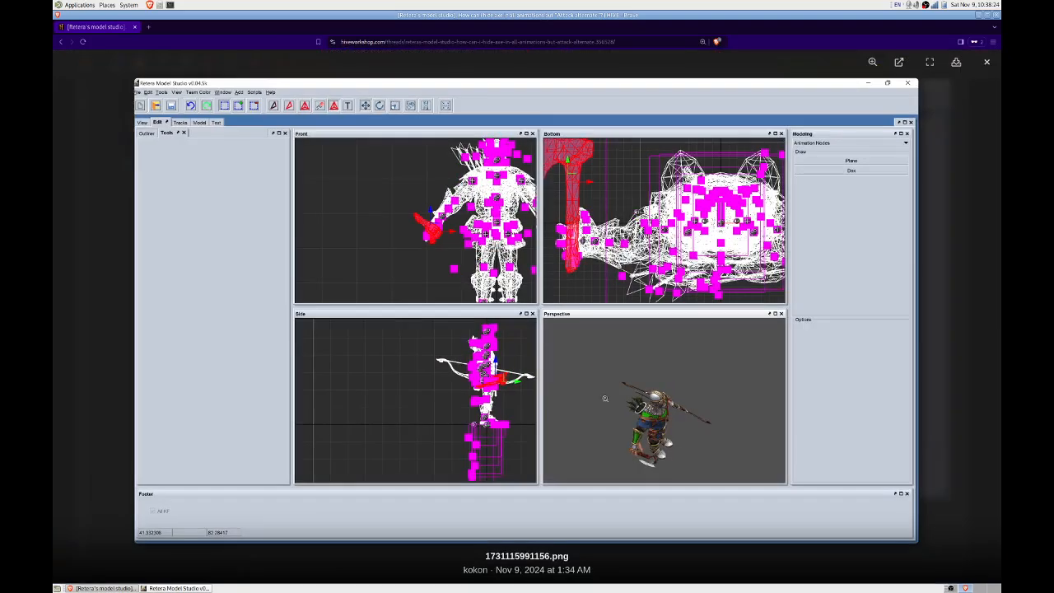
Read the forum post's question about hiding the axe in all animations except "Attack alternate" and switching weapons.
left_click(178, 271)
scroll(164, 298, "down", 3)
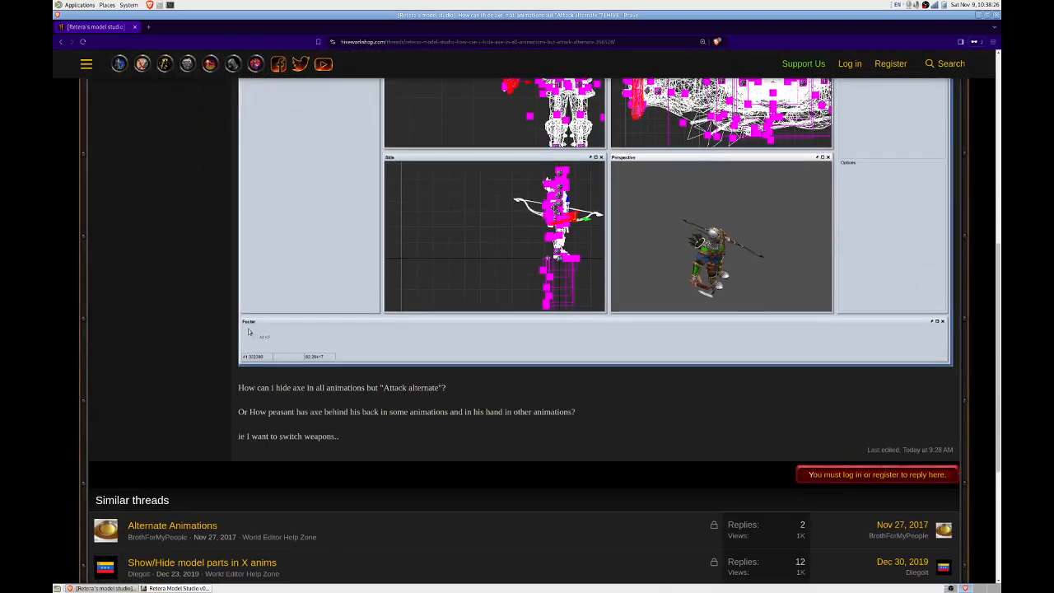
left_click_drag(277, 387, 419, 388)
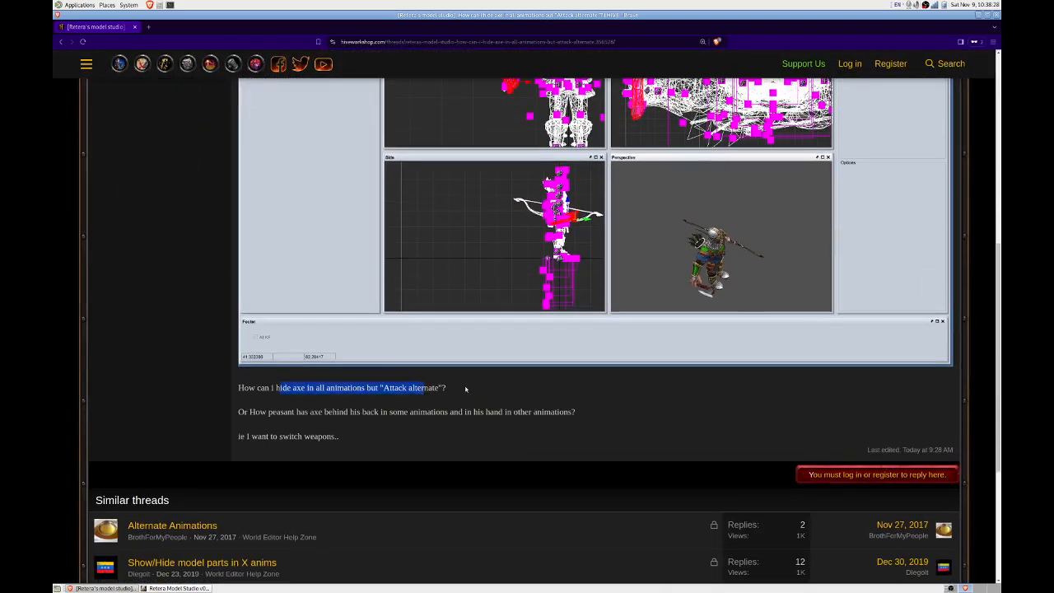
scroll(466, 388, "up", 5)
scroll(395, 426, "down", 3)
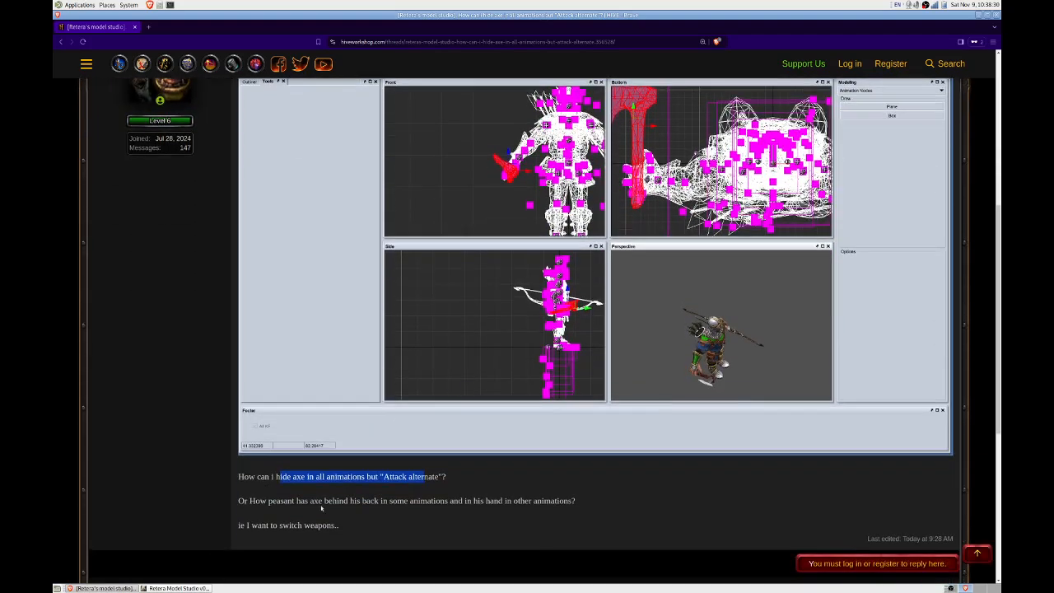
left_click_drag(270, 501, 536, 500)
left_click(485, 502)
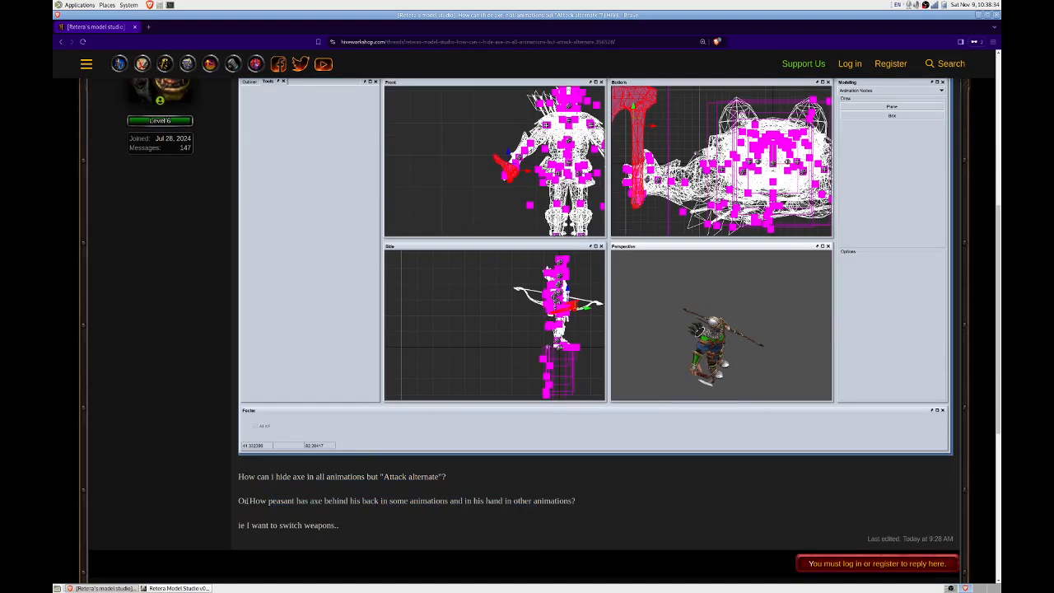
left_click_drag(311, 501, 568, 500)
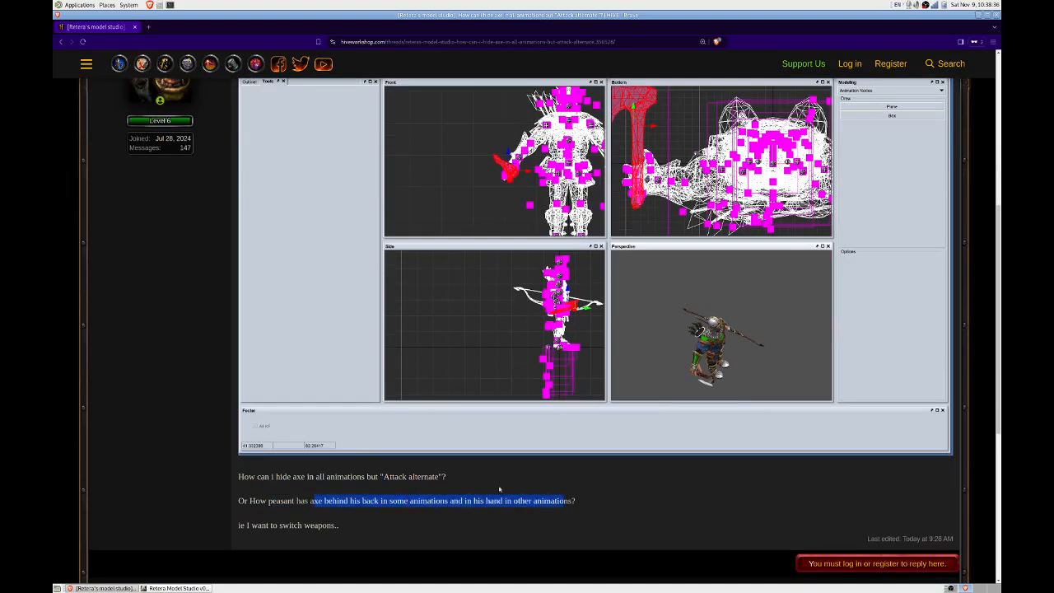
scroll(453, 485, "down", 1)
scroll(403, 475, "up", 1)
scroll(246, 487, "down", 1)
left_click_drag(252, 484, 353, 489)
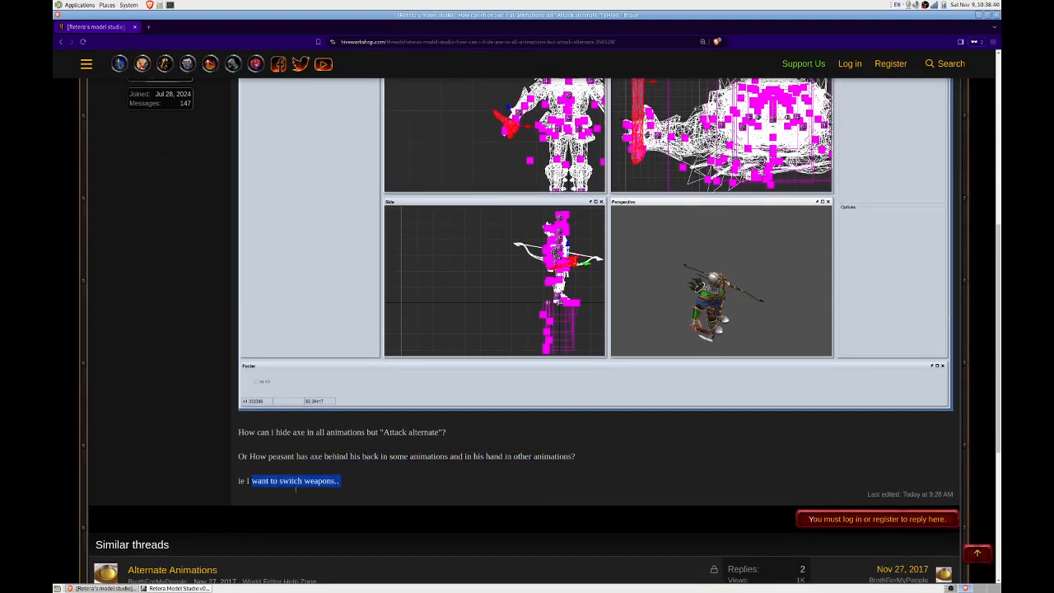
Switch to Retera Model Studio, maximize its window and clear all Warcraft data sources in the preferences.
left_click(177, 588)
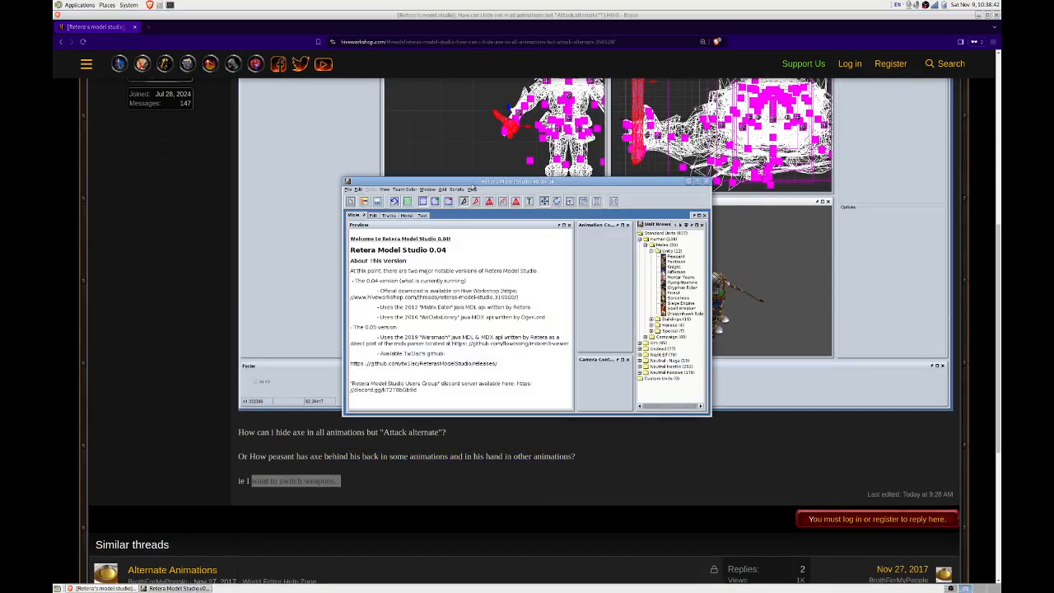
double_click(474, 182)
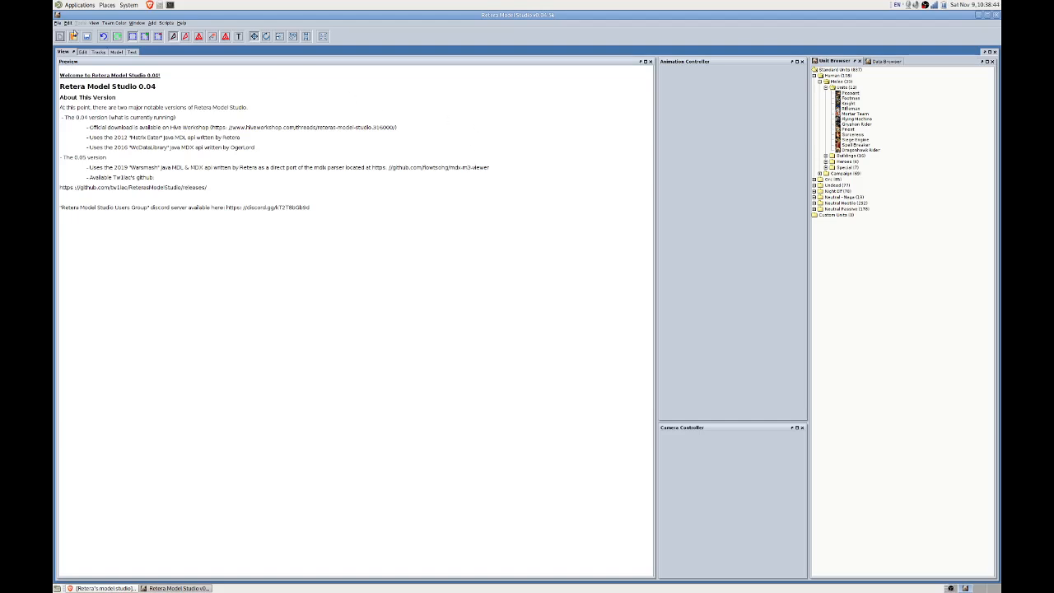
left_click(58, 22)
left_click(82, 149)
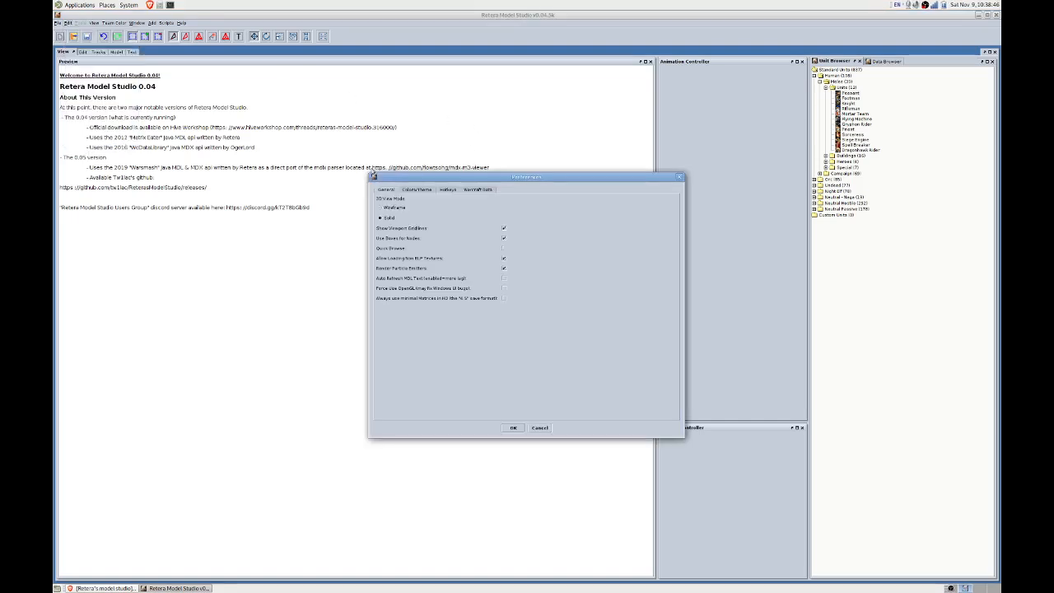
left_click(477, 189)
left_click(409, 202)
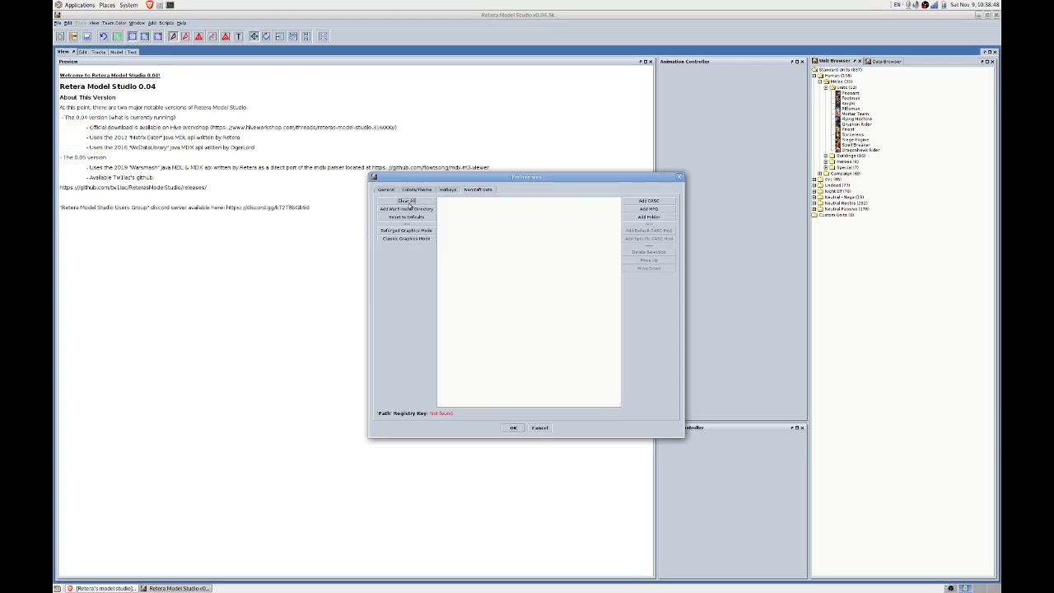
Add the Reforged Warcraft III folder under Documents/Warcraft as the install directory and apply the preferences.
left_click(408, 209)
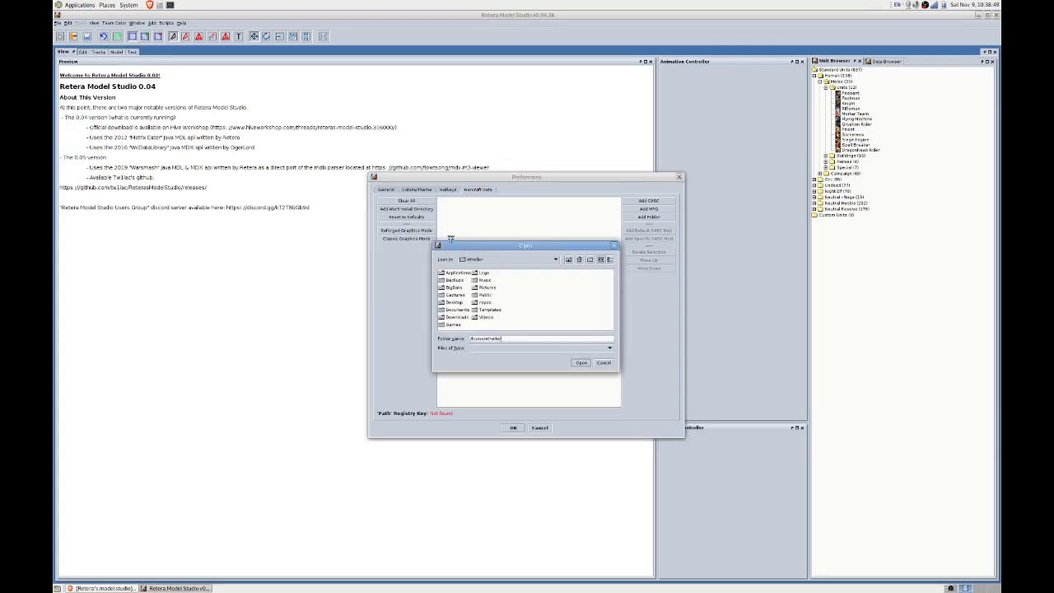
double_click(457, 310)
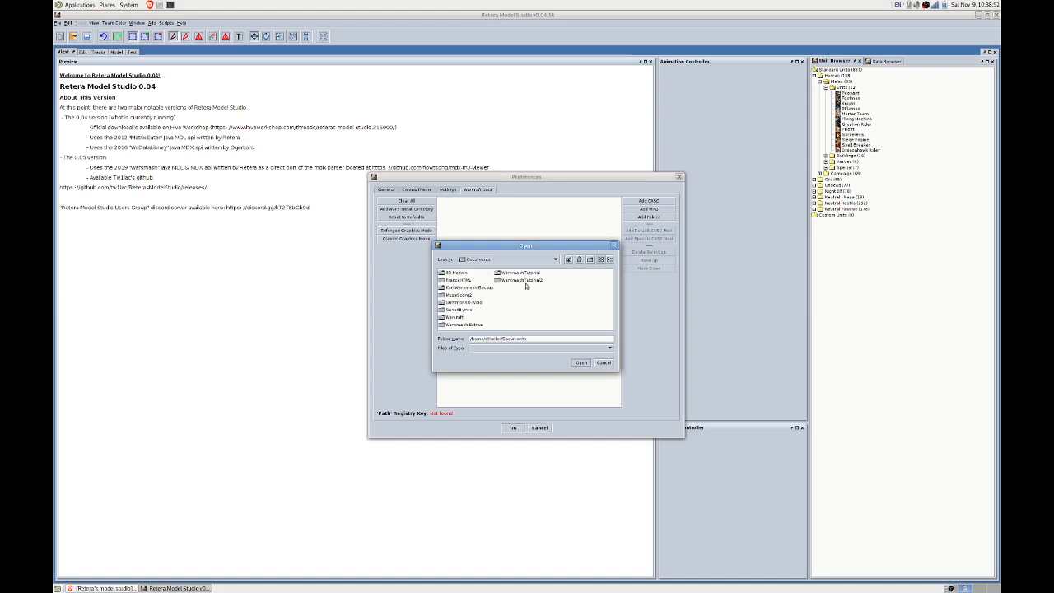
double_click(455, 317)
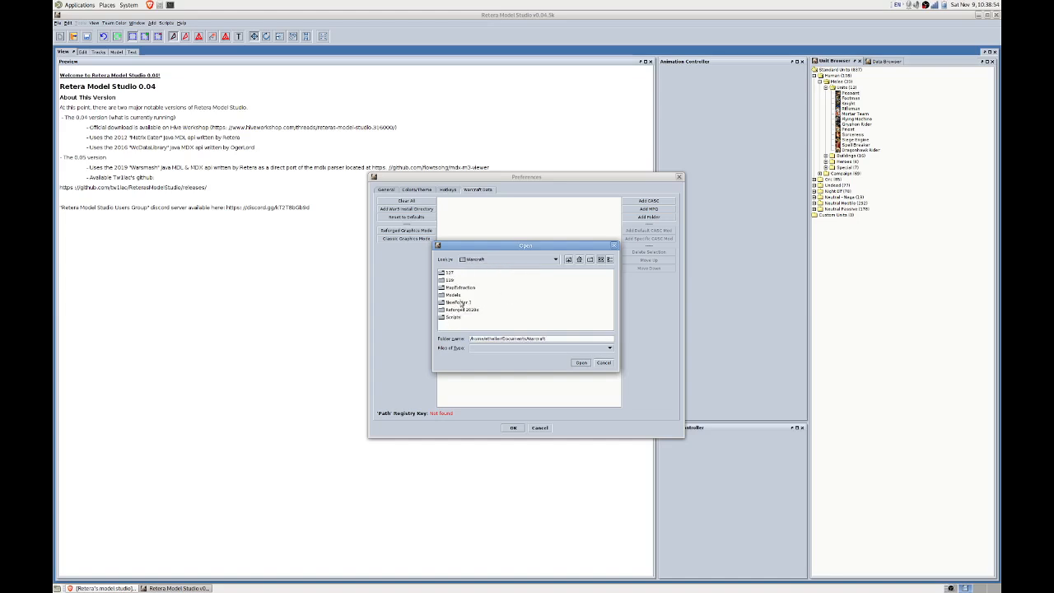
double_click(459, 310)
double_click(460, 273)
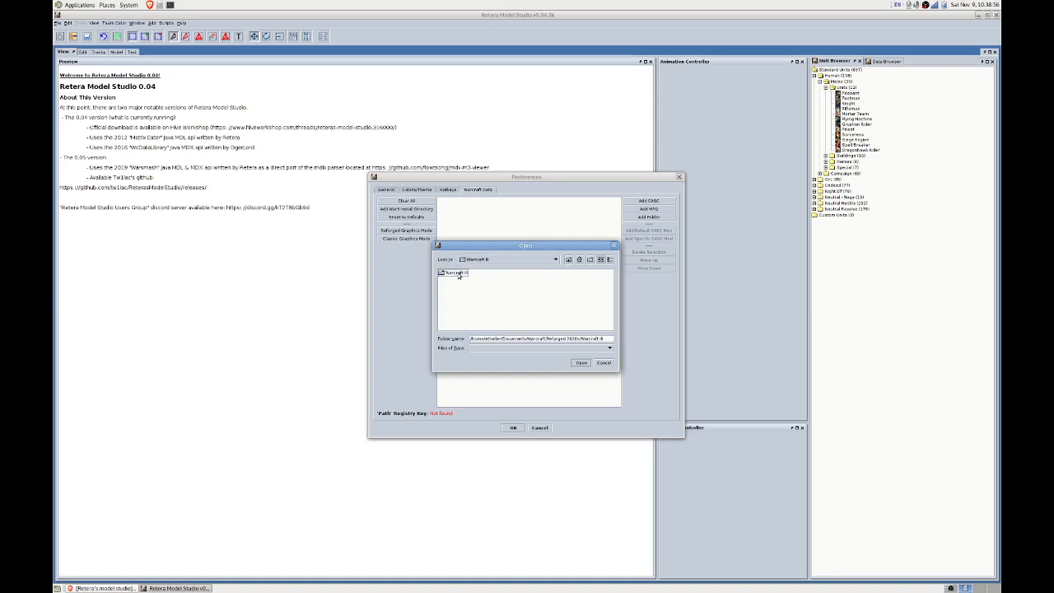
left_click(580, 363)
left_click(501, 320)
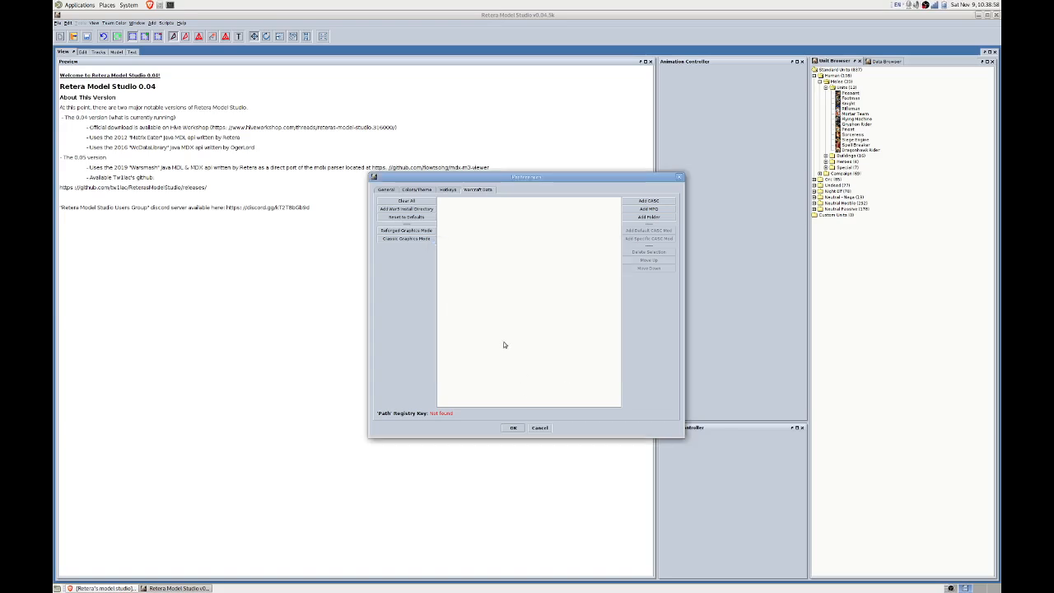
left_click(512, 382)
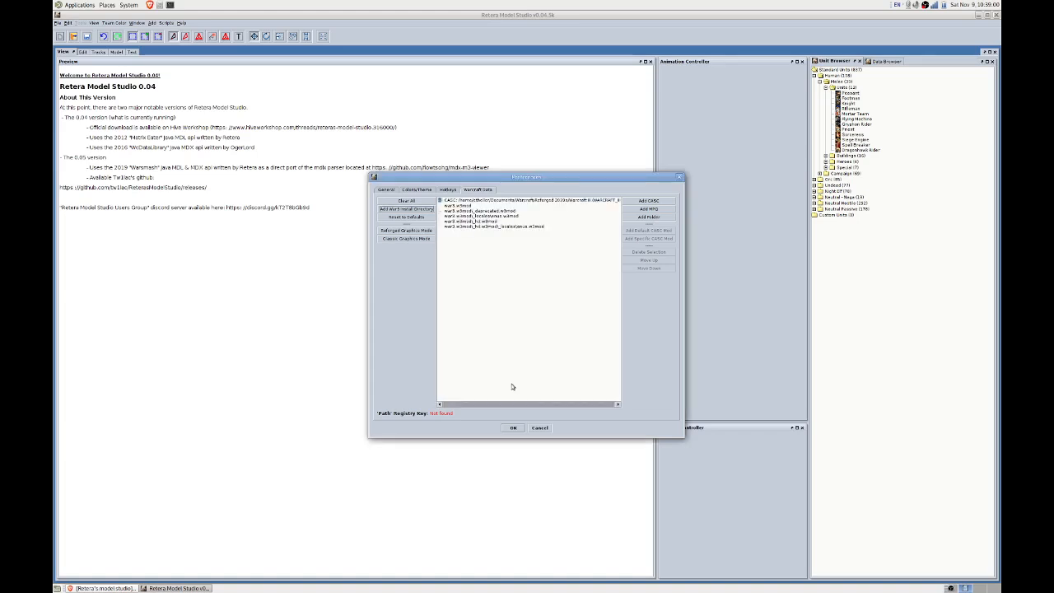
left_click(506, 427)
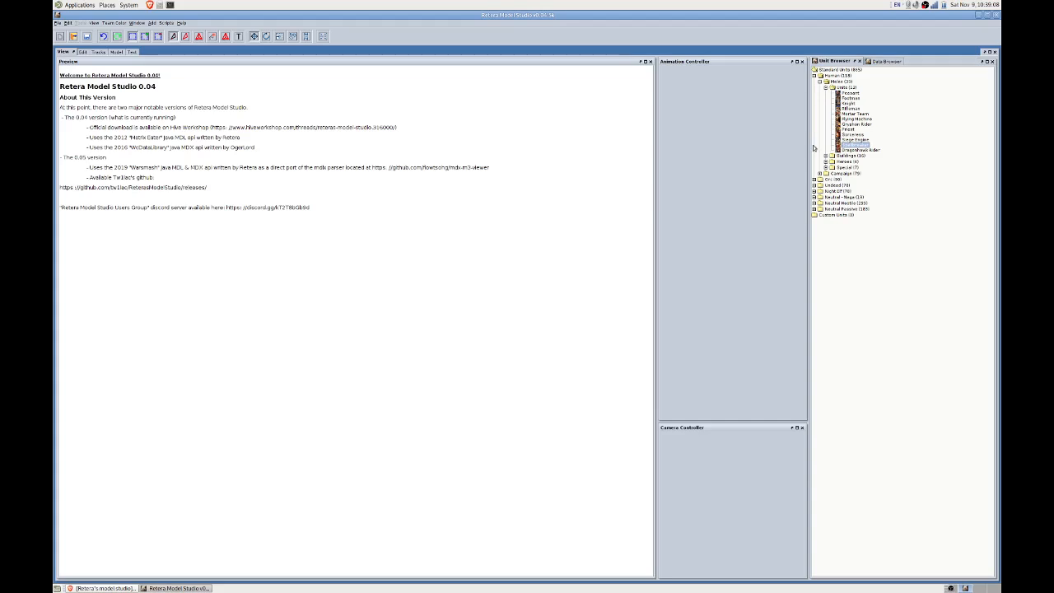
Load the Militia model from the Human melee Special units and view it from the front in the preview.
left_click(826, 168)
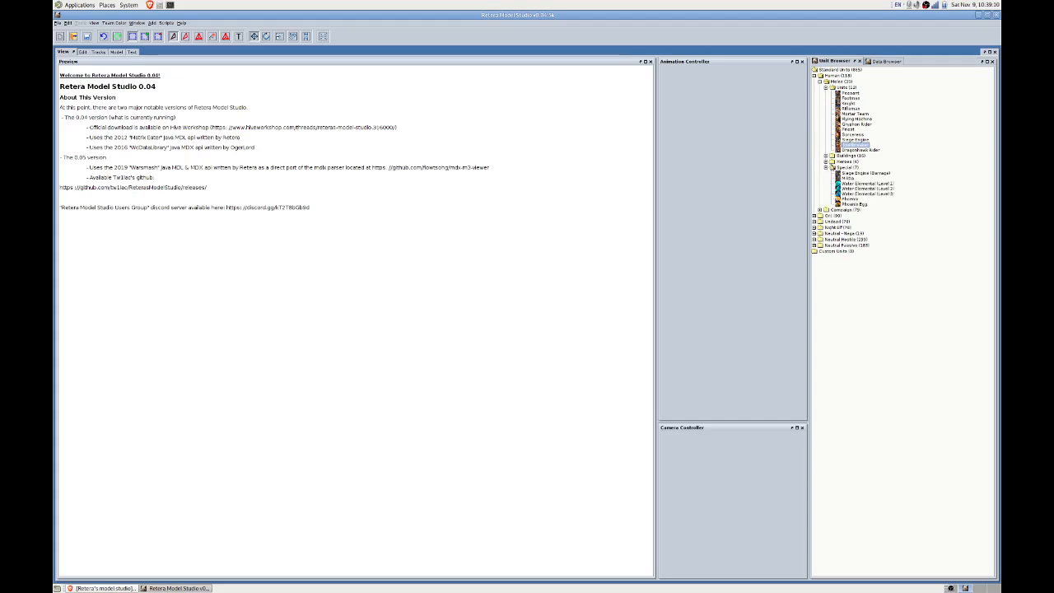
left_click(848, 178)
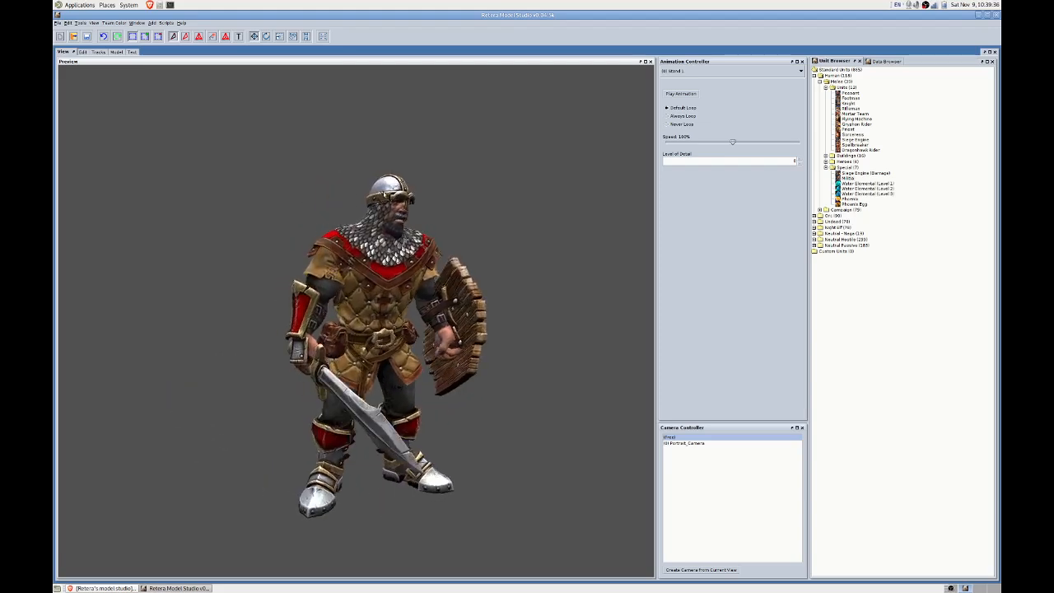
left_click_drag(360, 197, 324, 168)
scroll(316, 185, "up", 4)
scroll(308, 178, "down", 3)
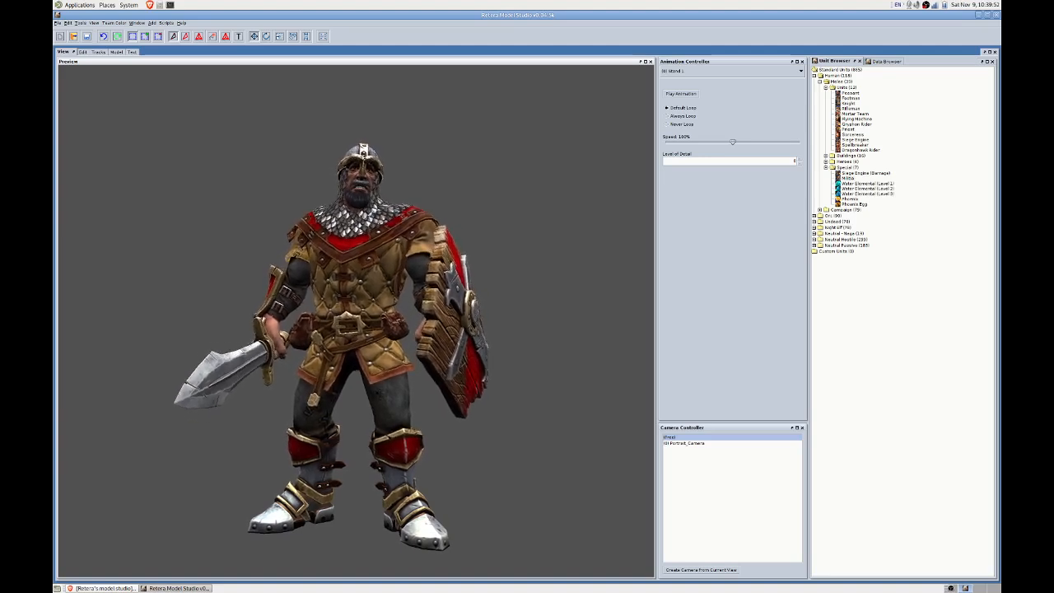
left_click_drag(324, 169, 391, 147)
Expand the Militia model's Geosets and select the shield geoset in the component tree.
left_click(116, 51)
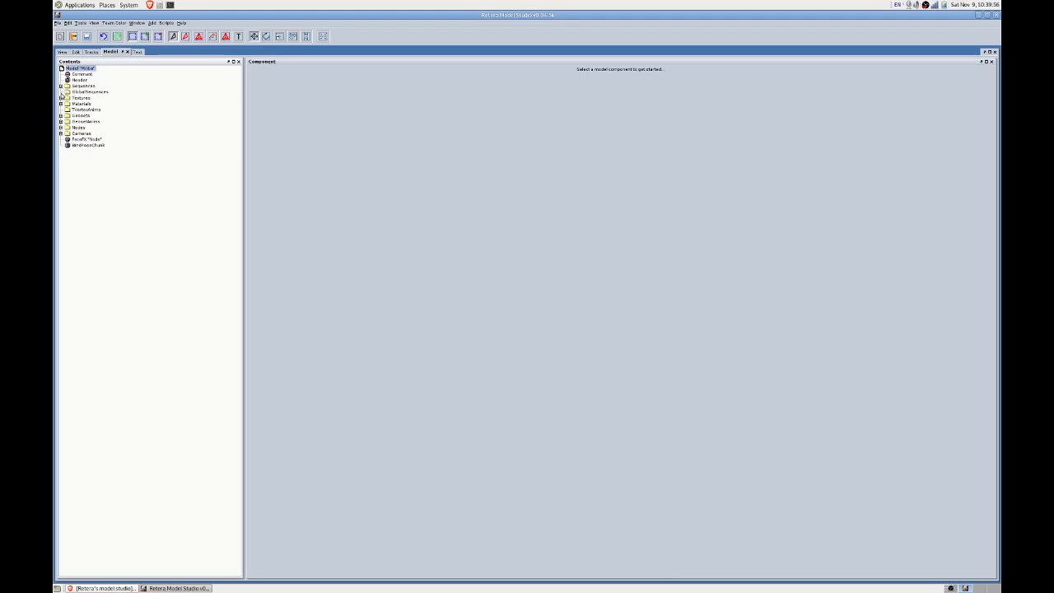
left_click(61, 115)
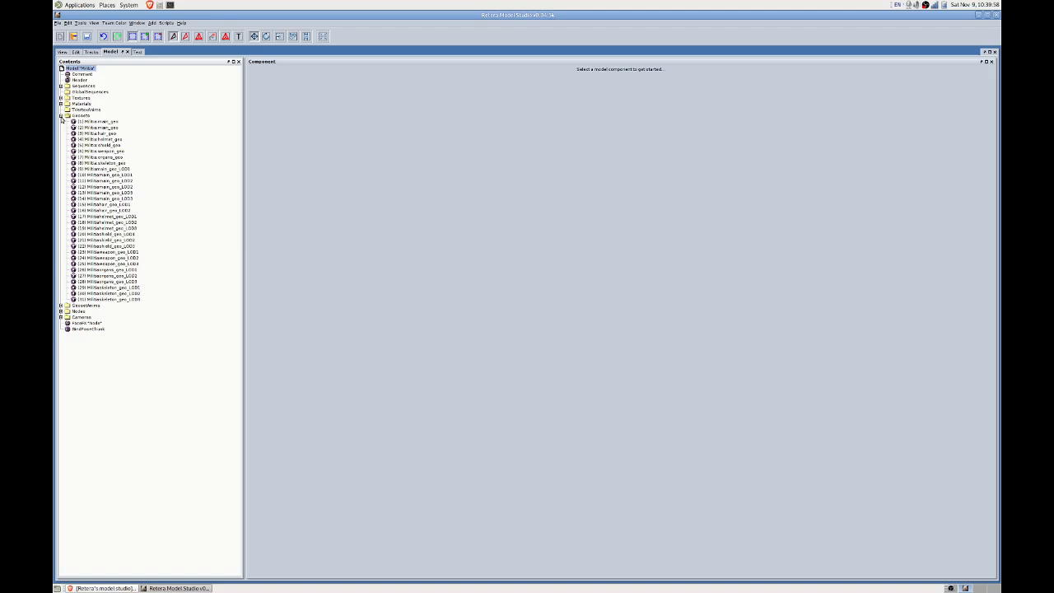
left_click(99, 127)
left_click(110, 146)
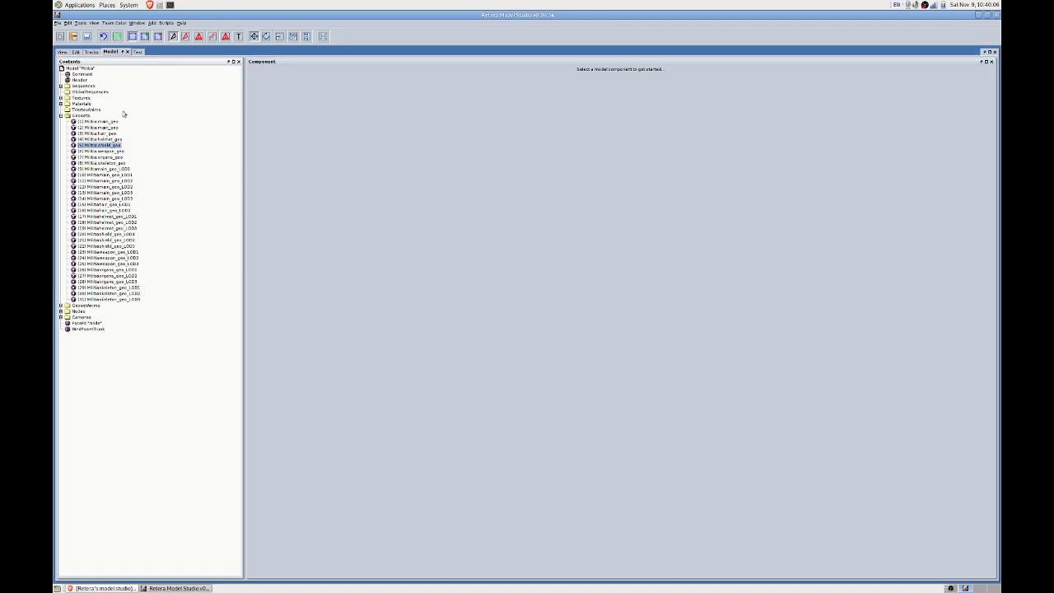
Examine the Militia mesh up close in the front, side and bottom wireframe views of the editor.
left_click(78, 52)
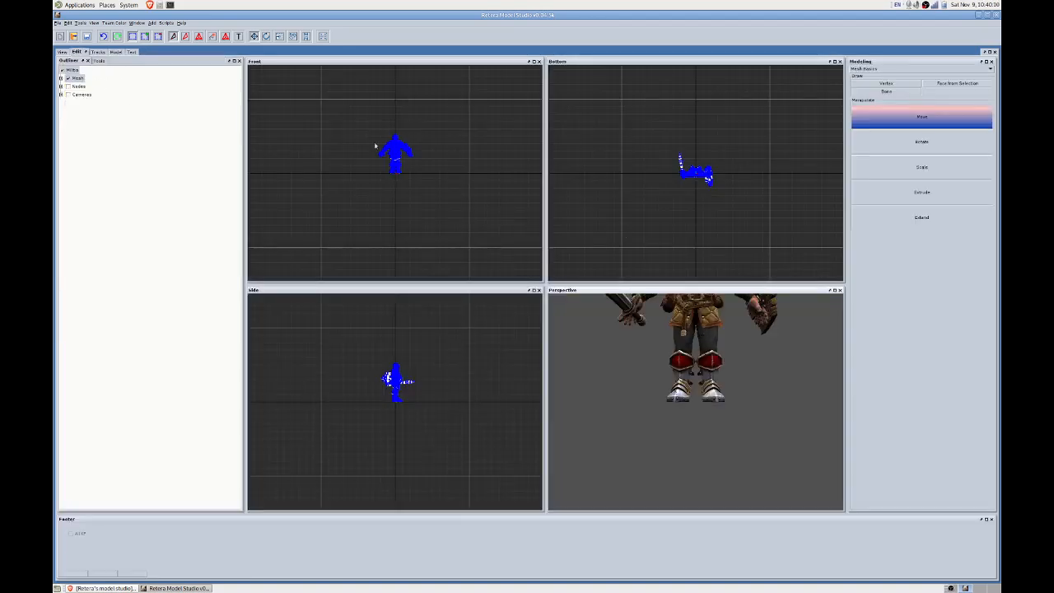
left_click(116, 52)
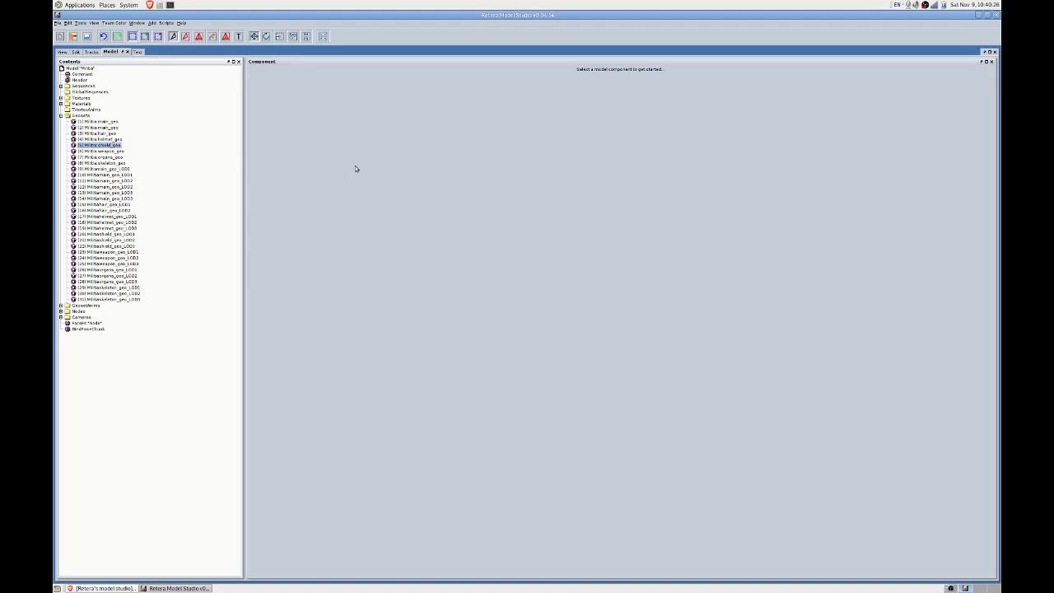
mouse_move(90, 75)
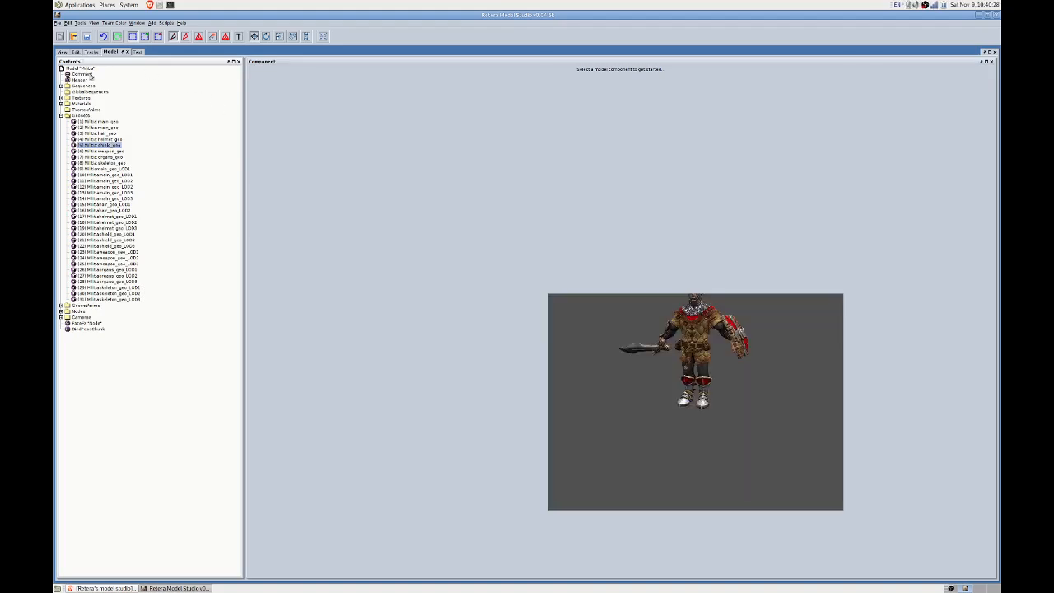
left_click(76, 52)
scroll(393, 128, "up", 3)
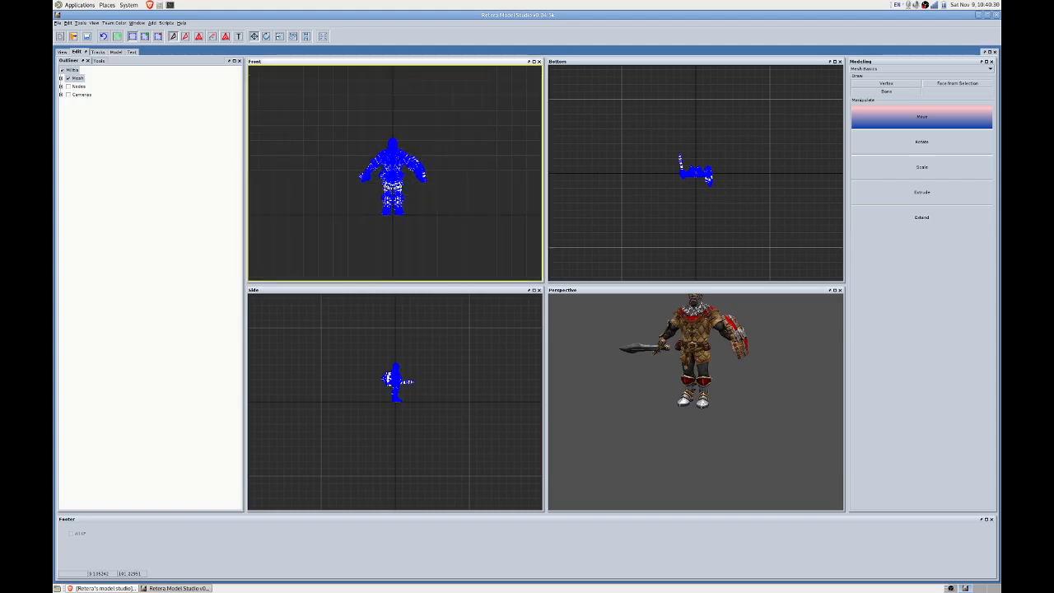
scroll(396, 157, "up", 5)
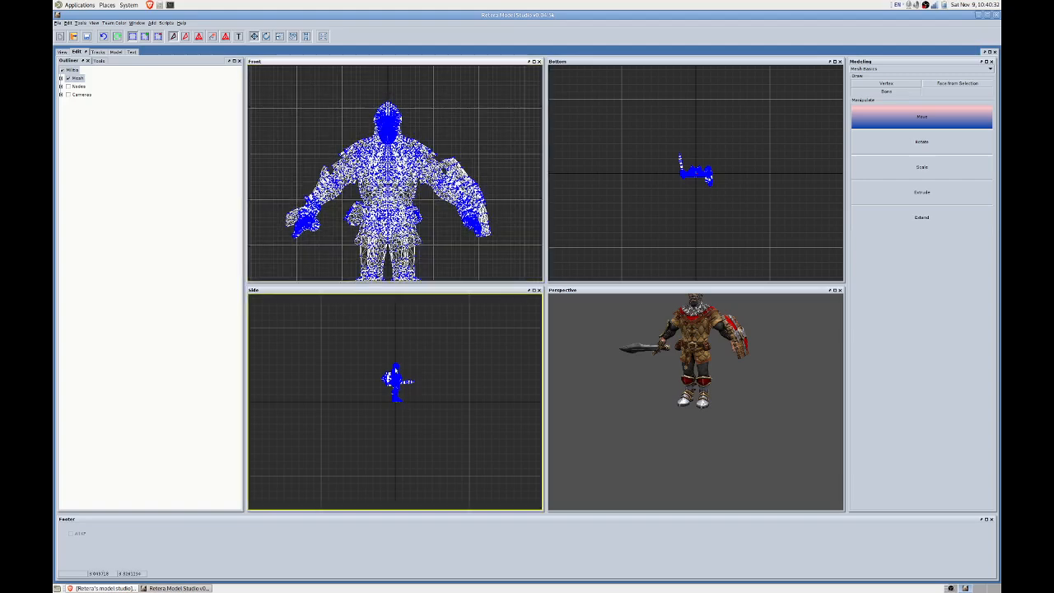
scroll(395, 373, "up", 3)
scroll(395, 373, "up", 3)
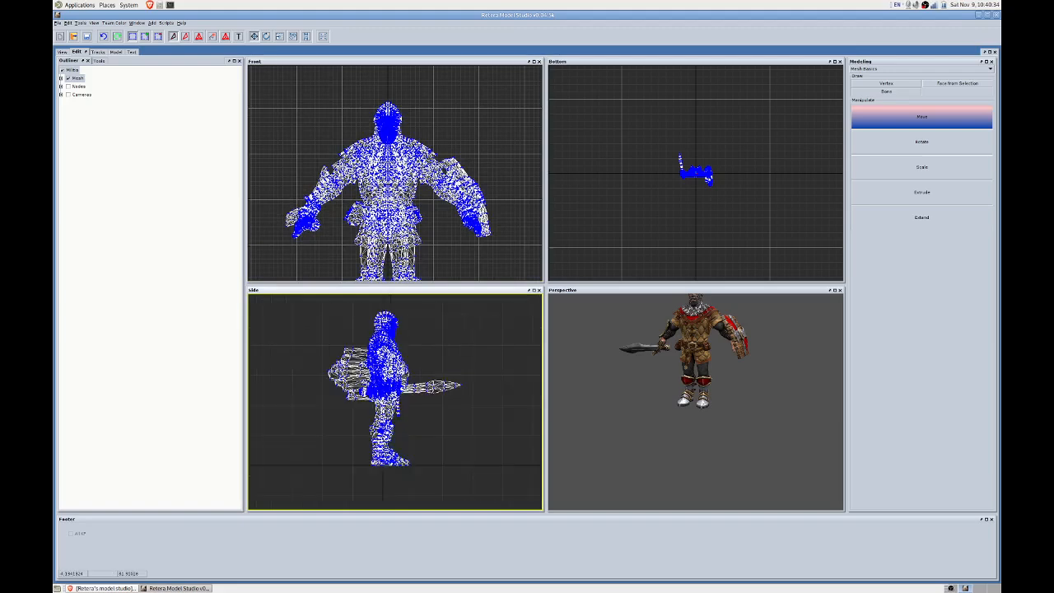
scroll(696, 169, "up", 3)
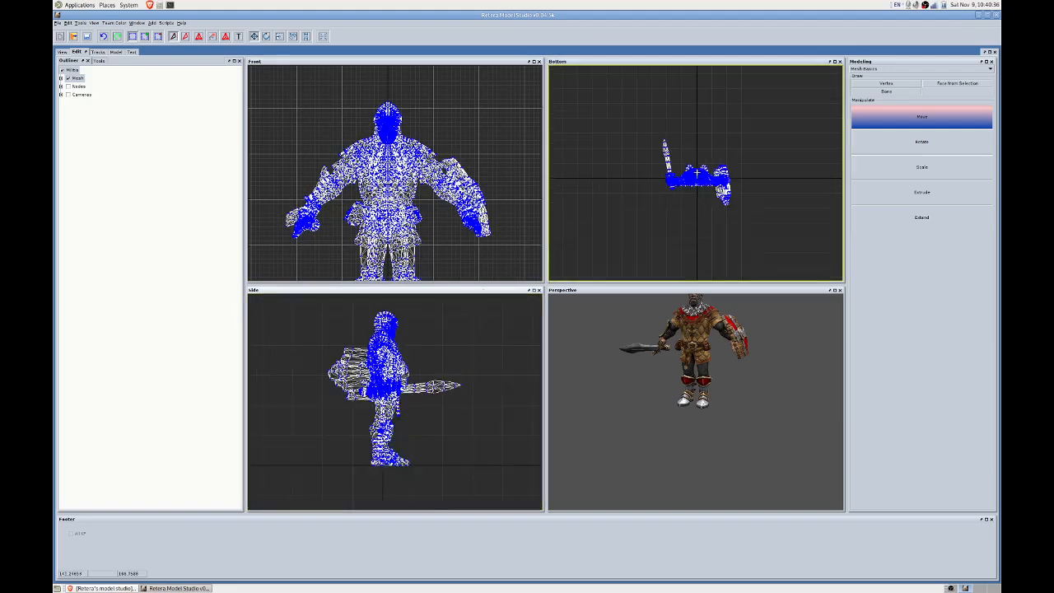
scroll(696, 183, "up", 3)
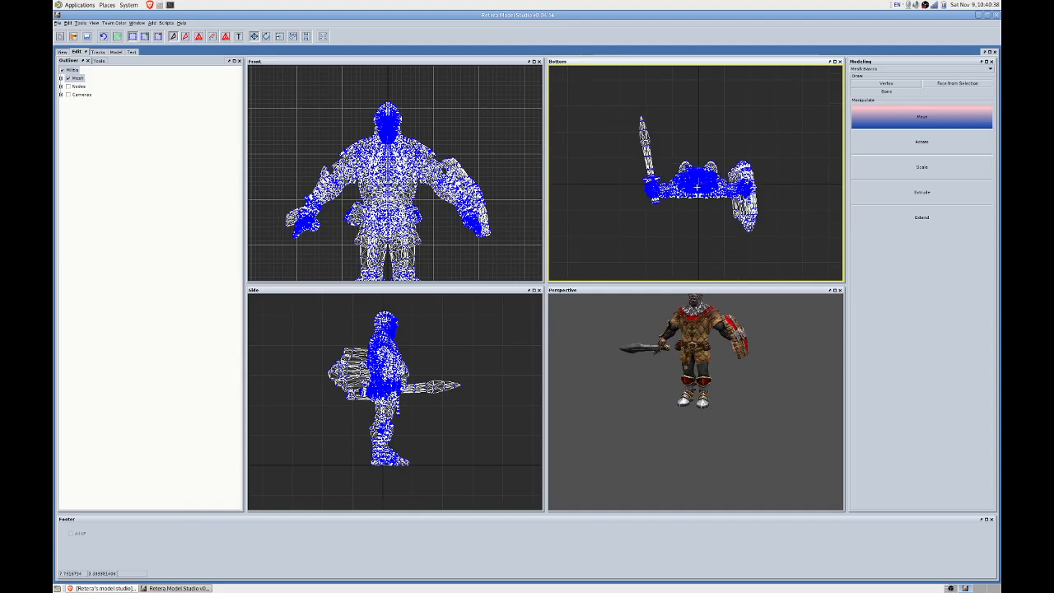
scroll(696, 188, "up", 3)
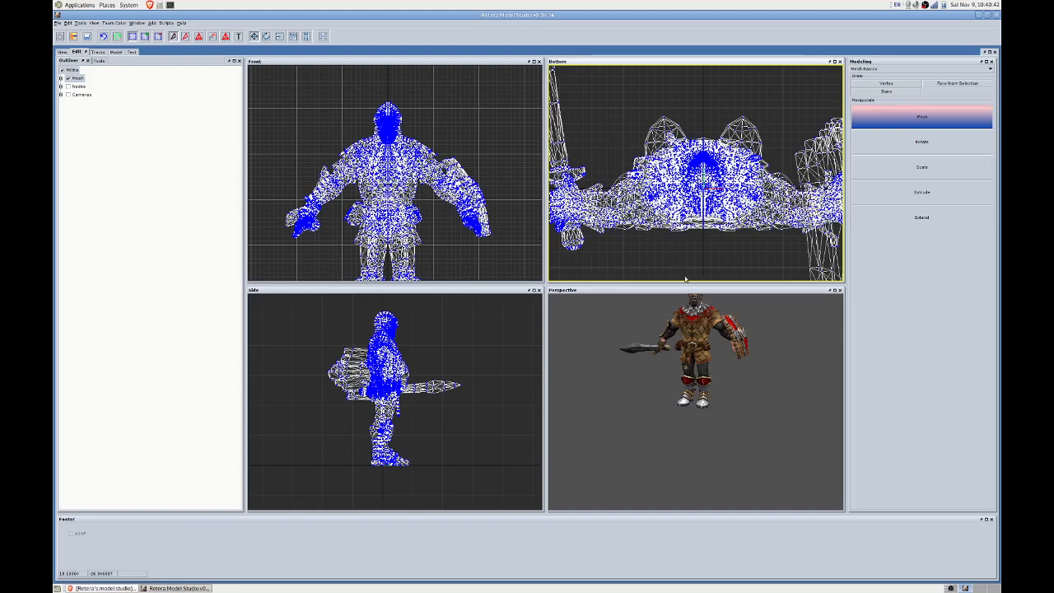
Check the Militia's textured preview and switch the mesh editor to animation mode on the Stand 1 sequence.
left_click(64, 52)
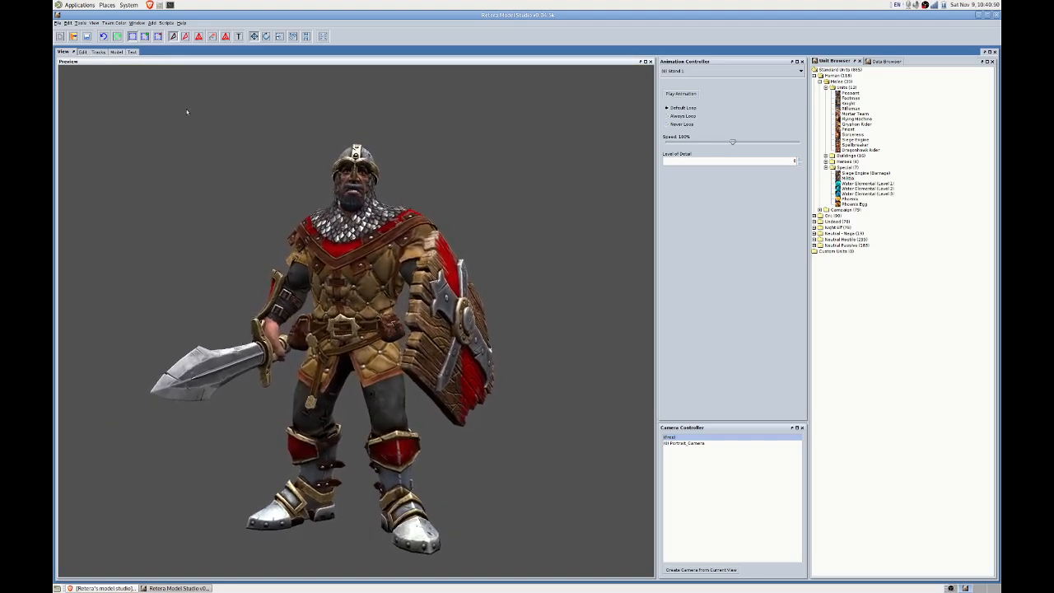
left_click(82, 51)
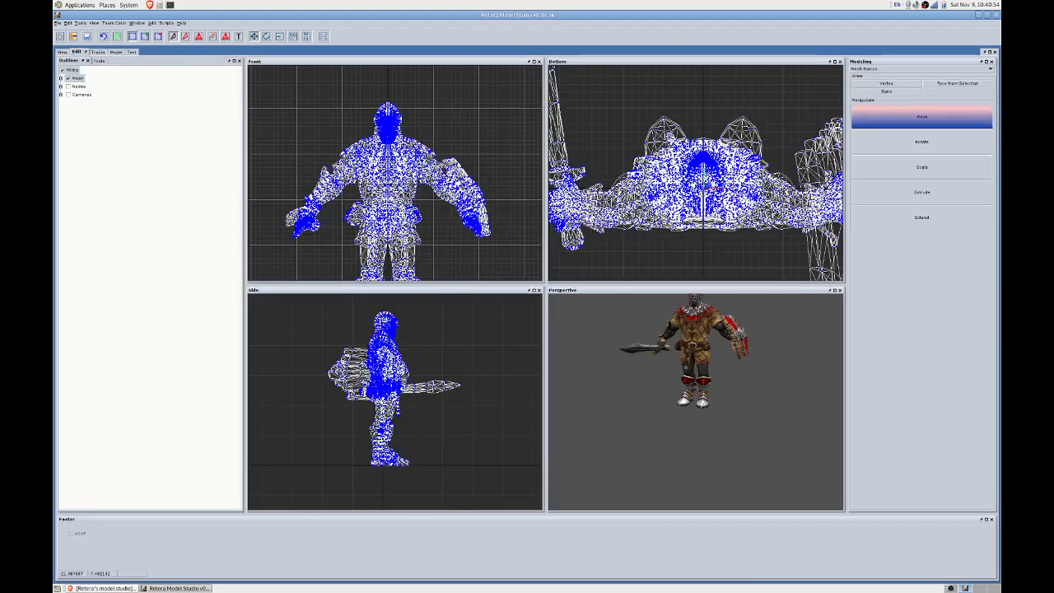
left_click(459, 324)
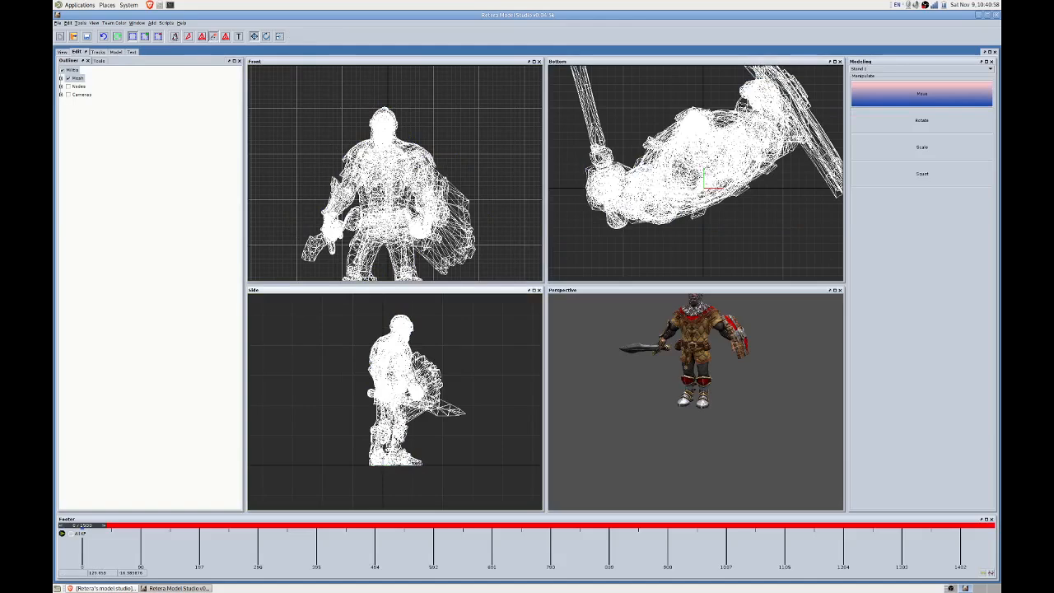
Duplicate the Attack 1 sequence under the name Attack Alternate and make it the active animation for the timeline.
left_click(214, 37)
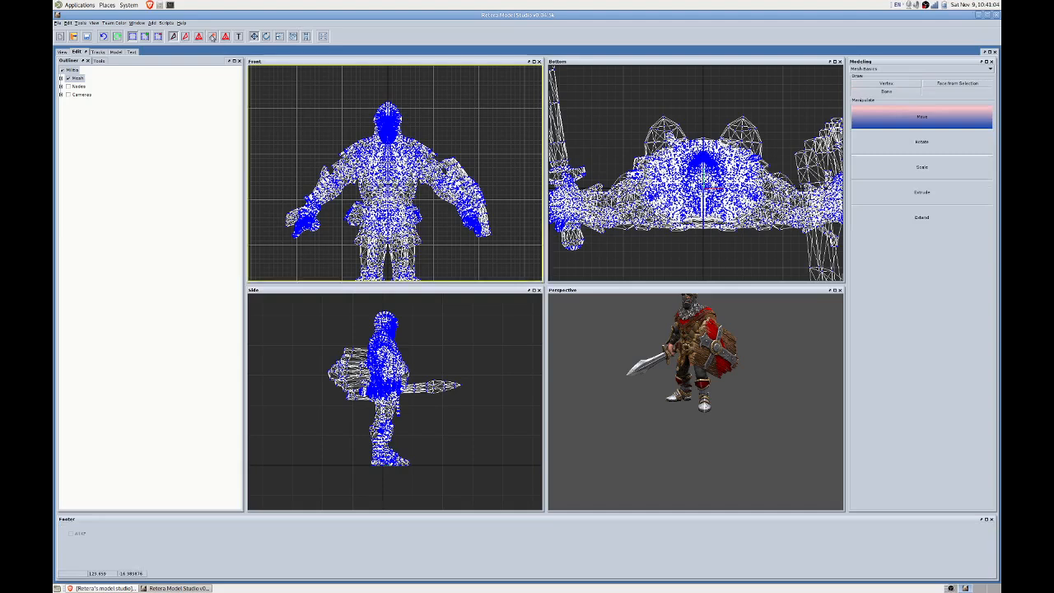
left_click(212, 36)
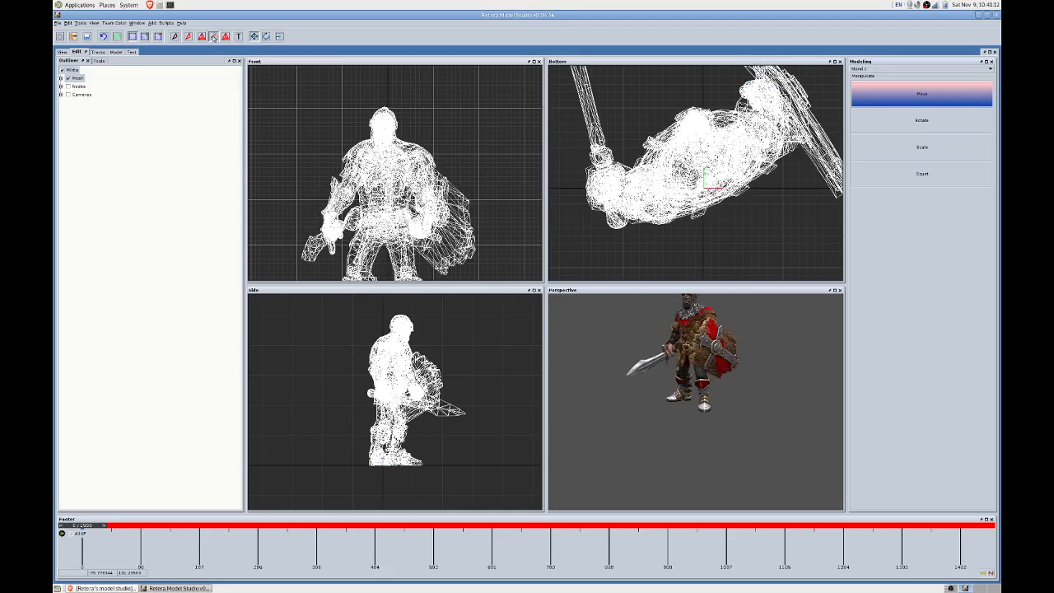
left_click(991, 574)
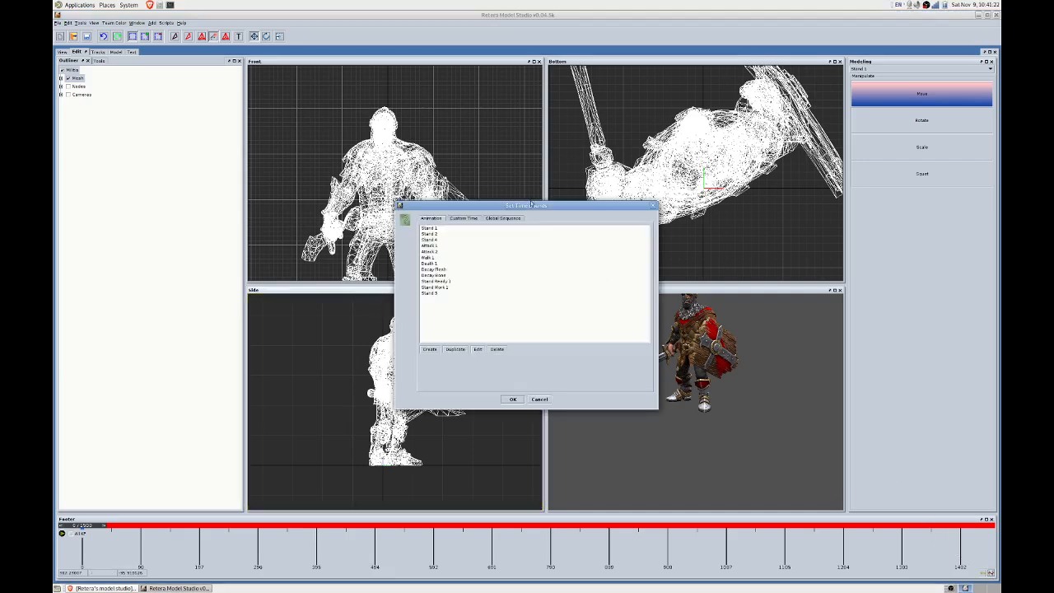
left_click_drag(508, 205, 462, 169)
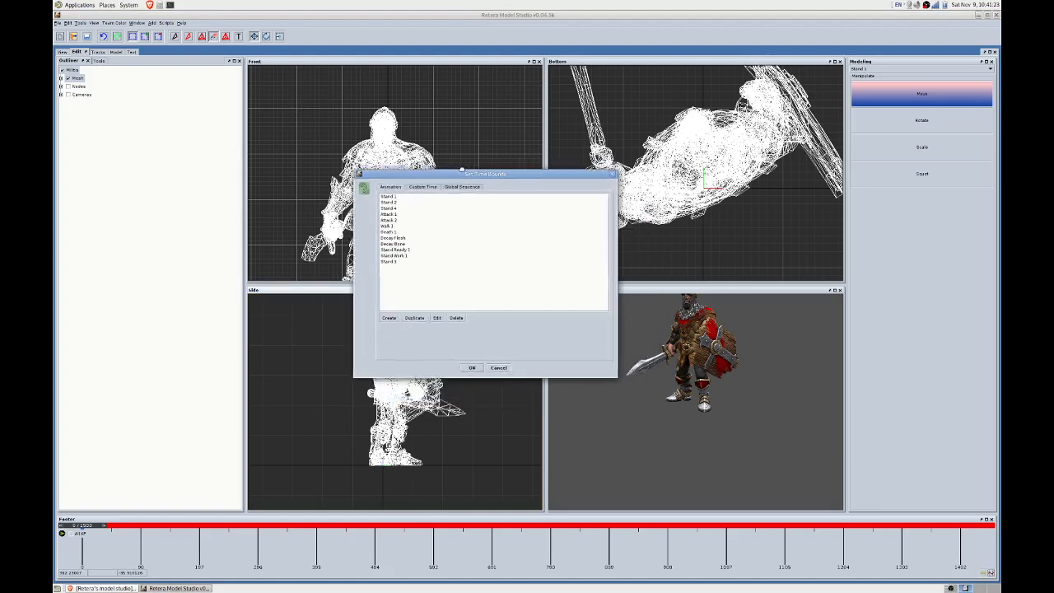
left_click(402, 210)
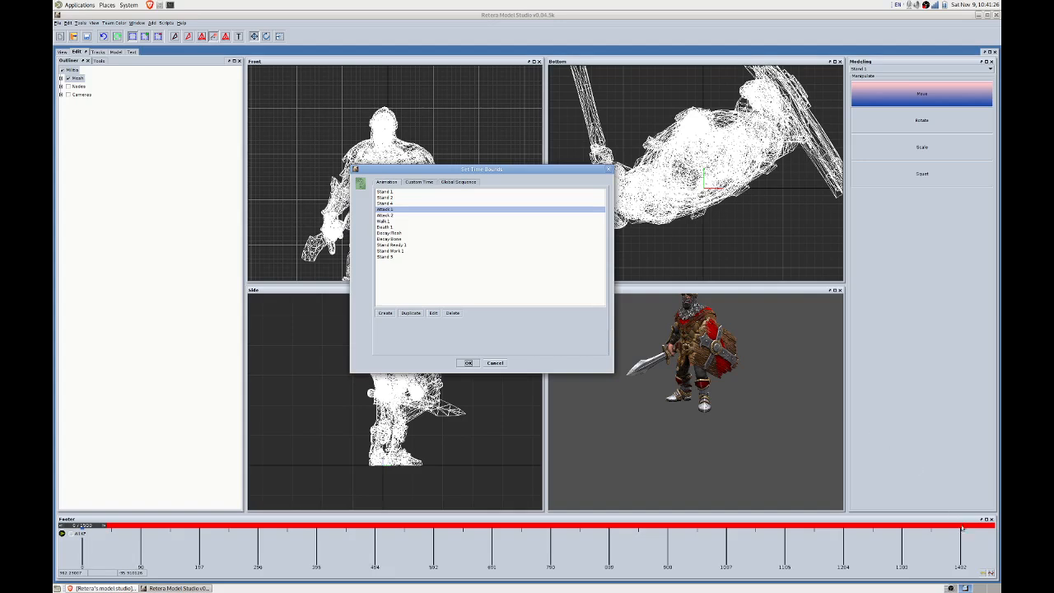
left_click(401, 215)
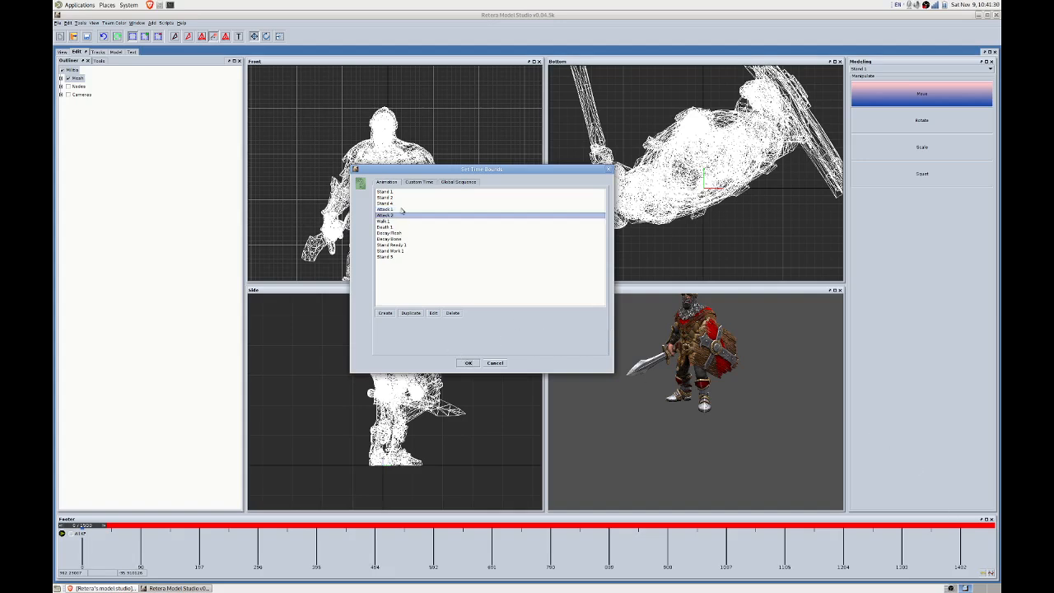
left_click(402, 209)
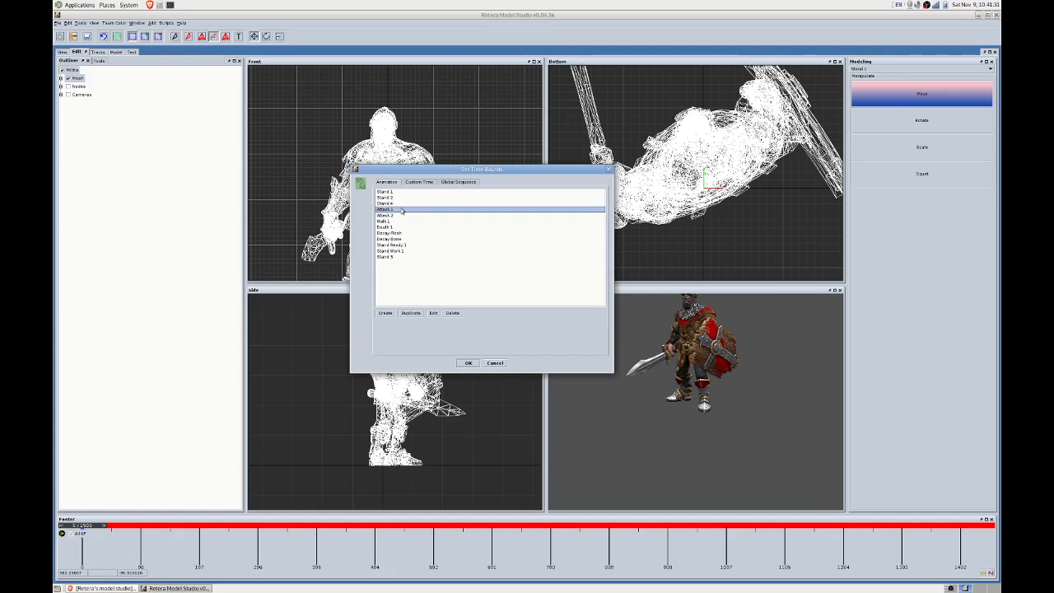
left_click(411, 313)
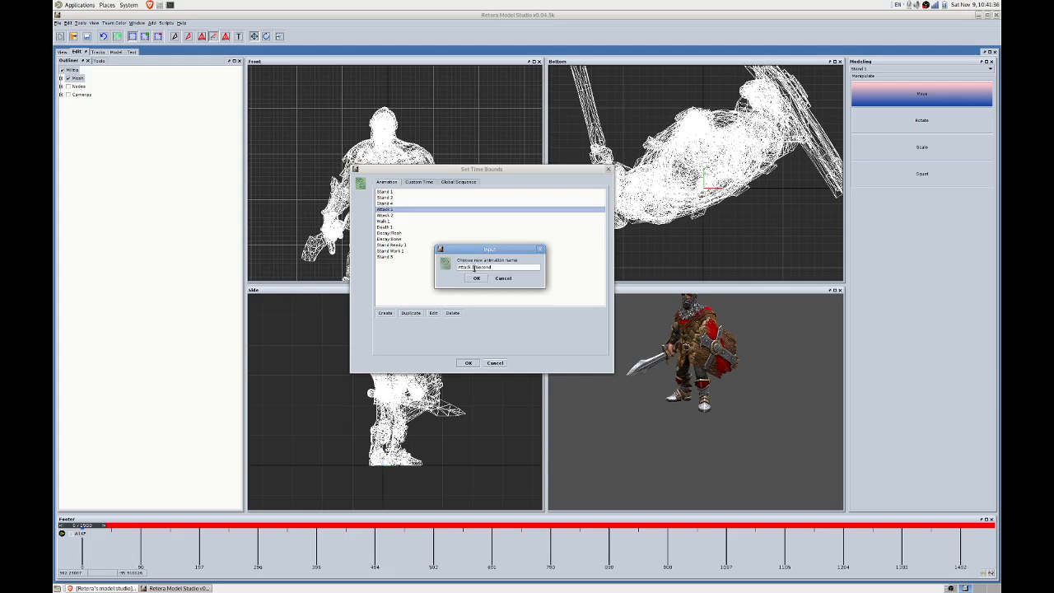
double_click(501, 267)
left_click(478, 278)
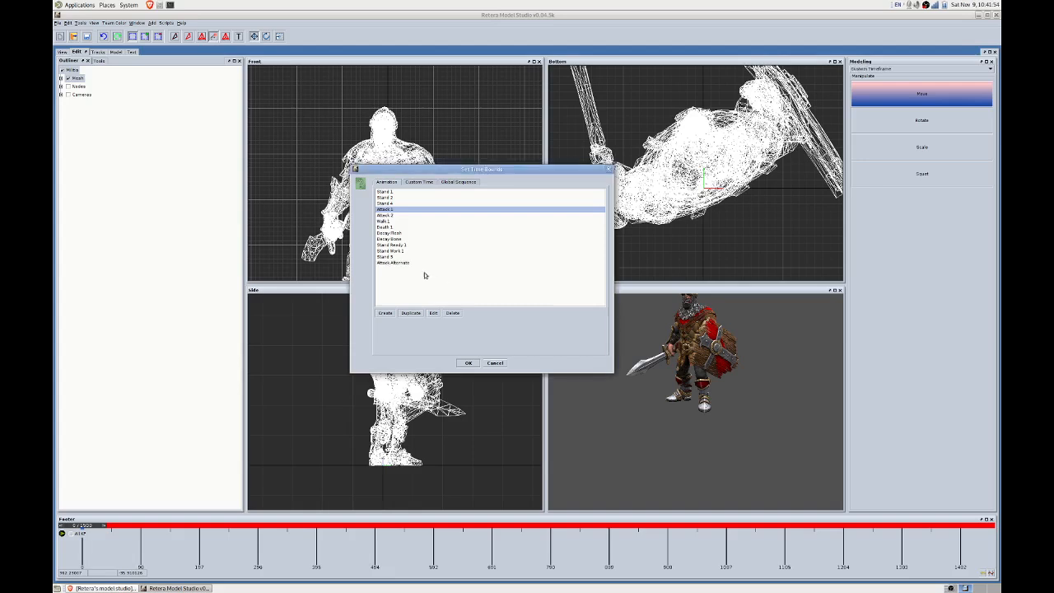
left_click(467, 363)
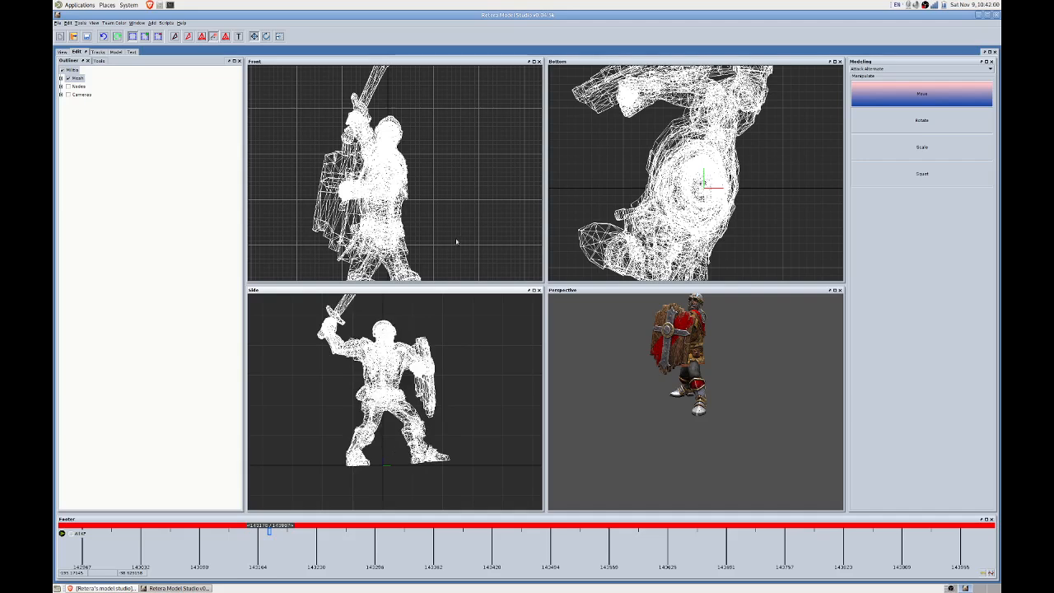
Examine the Militia's Attack Alternate pose from several angles in the perspective view, focusing on the sword and shield.
left_click_drag(686, 399, 621, 375)
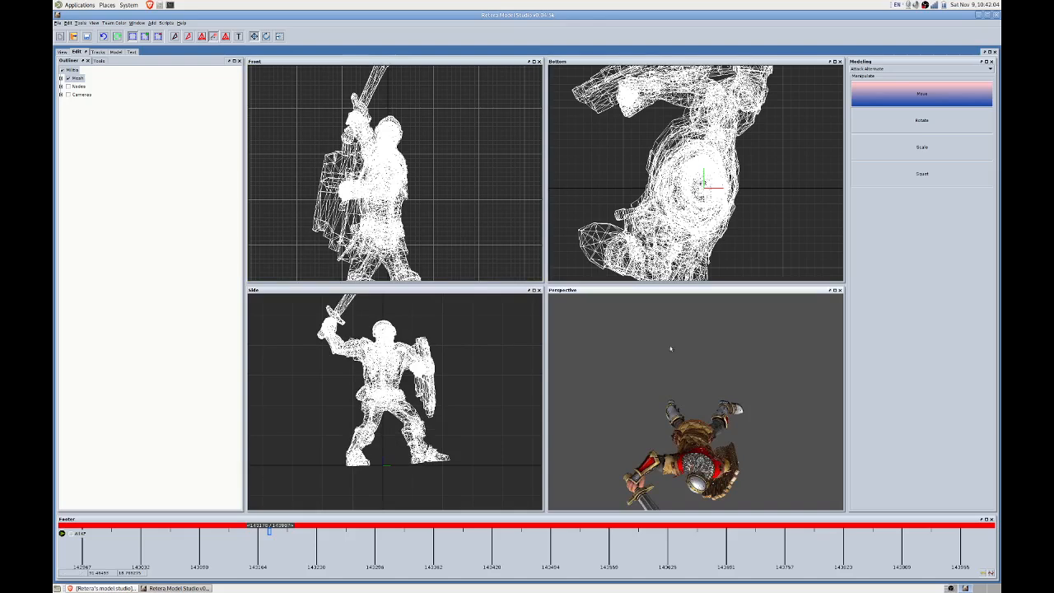
left_click_drag(670, 349, 677, 343)
left_click_drag(646, 411, 732, 421)
scroll(732, 421, "up", 3)
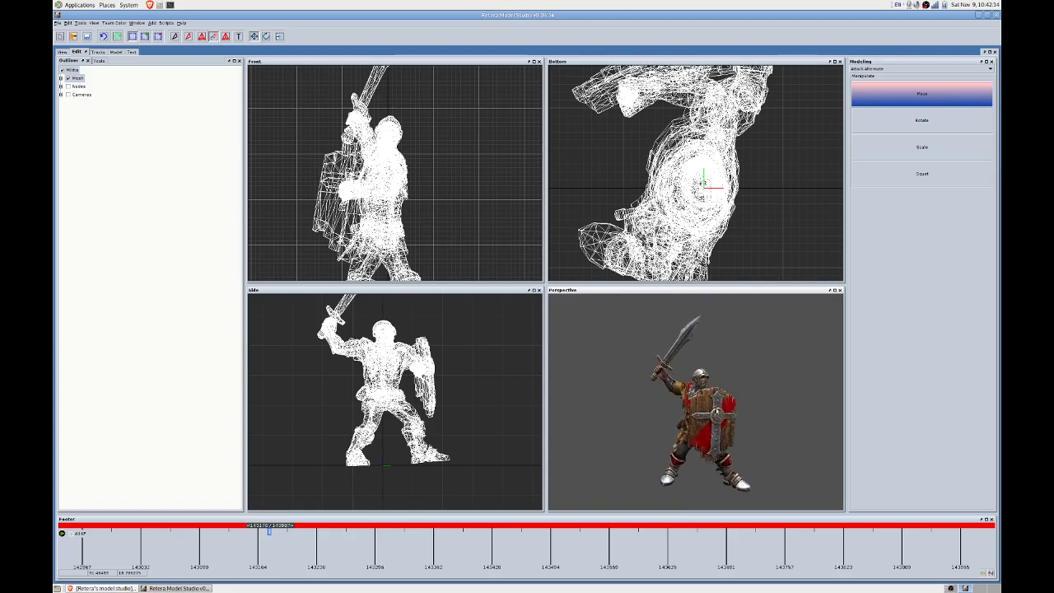
mouse_move(724, 413)
middle_mouse_down()
mouse_move(714, 392)
mouse_move(726, 395)
middle_mouse_up()
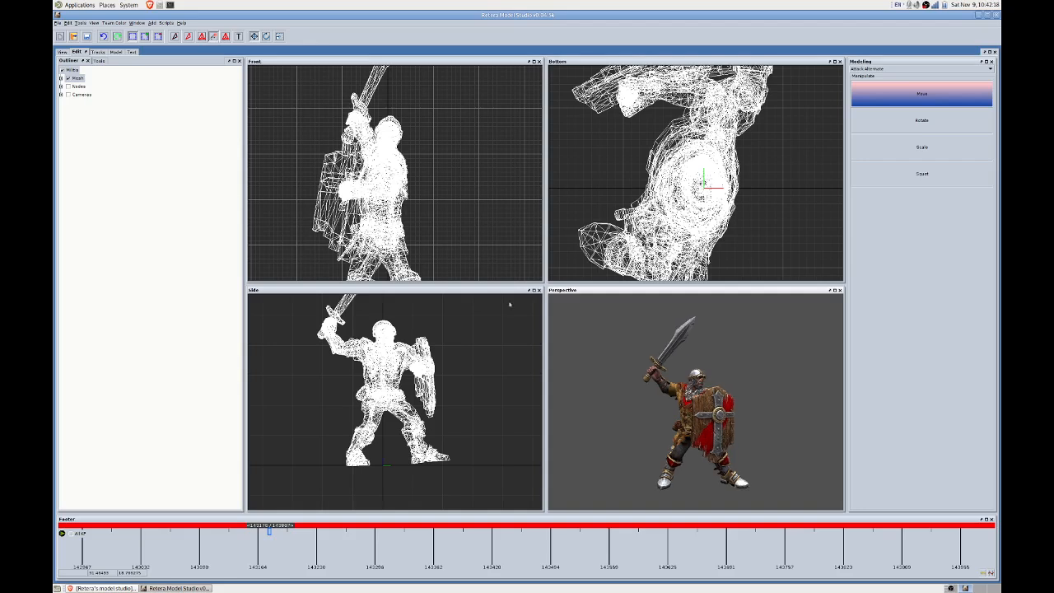
left_click(101, 51)
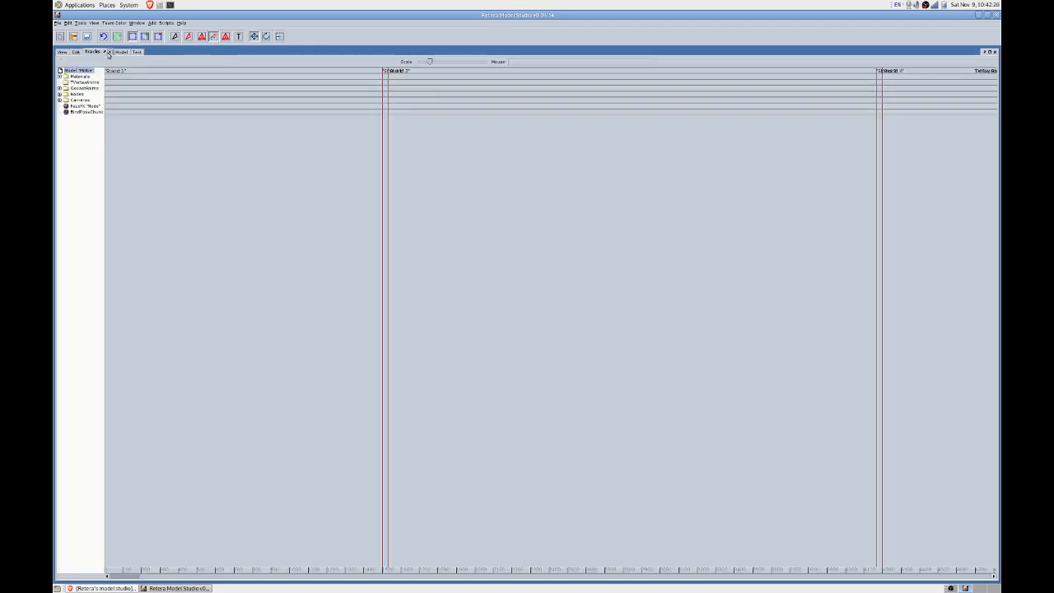
left_click(115, 52)
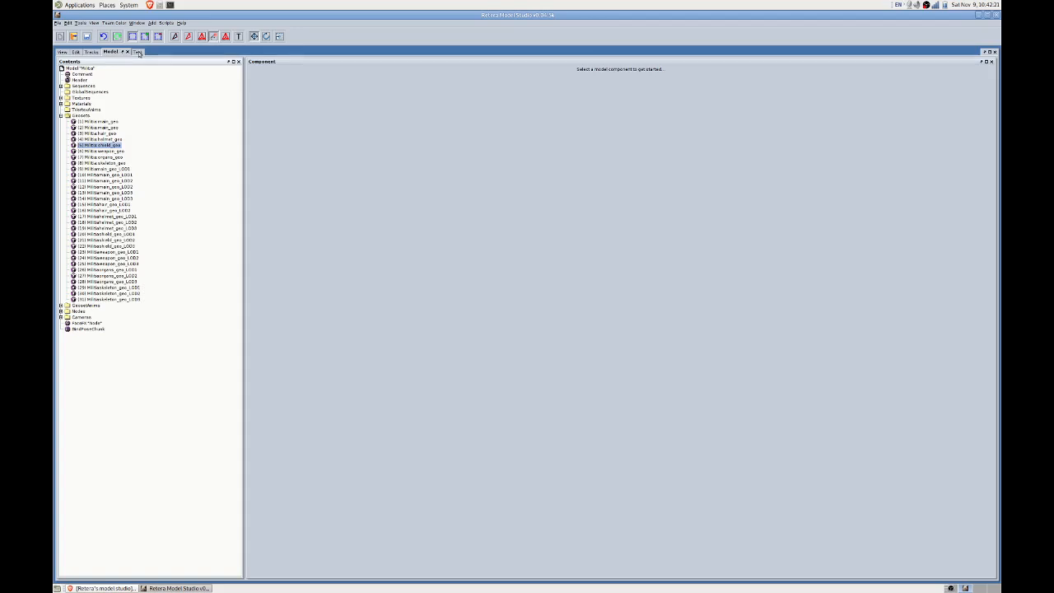
left_click(77, 52)
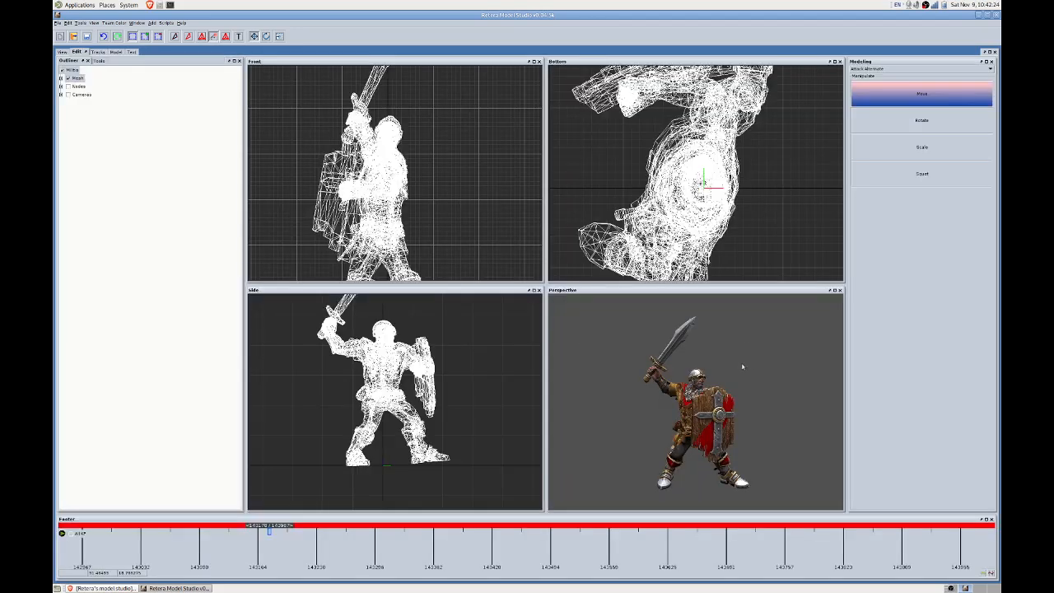
left_click(116, 55)
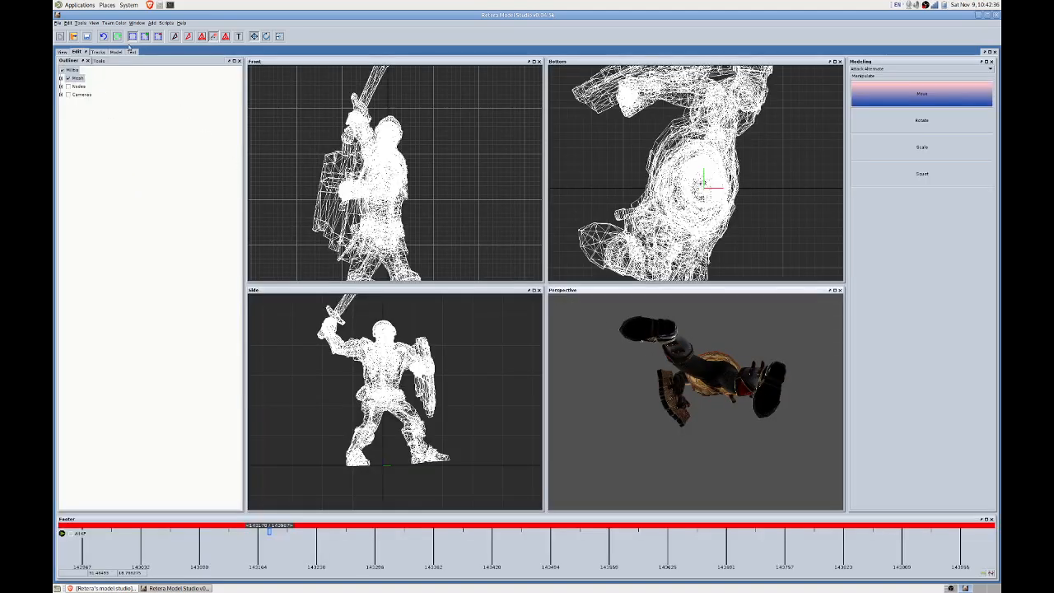
Populate the model's text view and locate the start frame in the Attack Alternate sequence's interval.
left_click(132, 51)
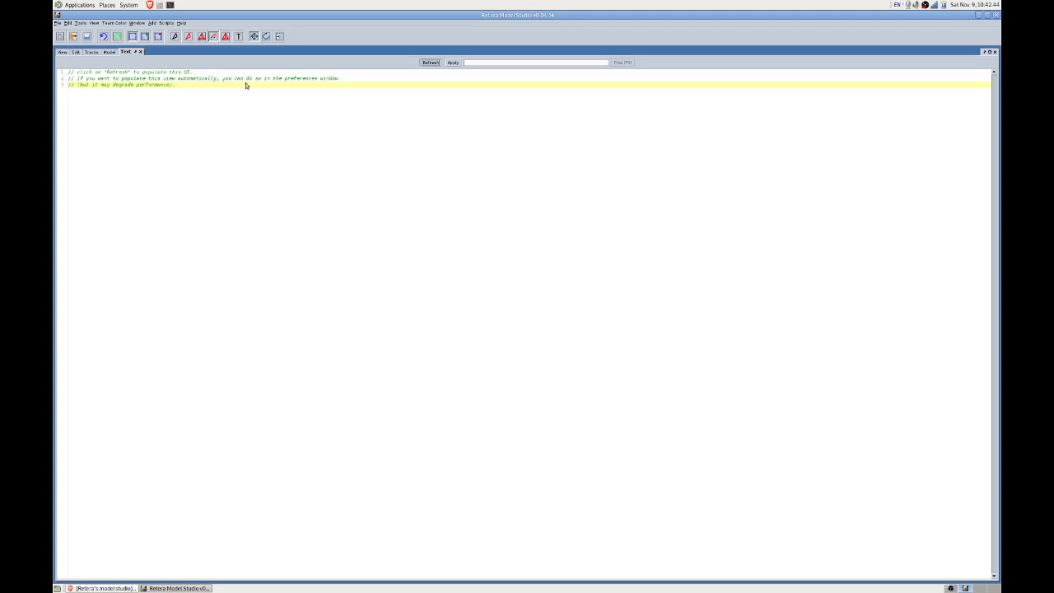
left_click(245, 84)
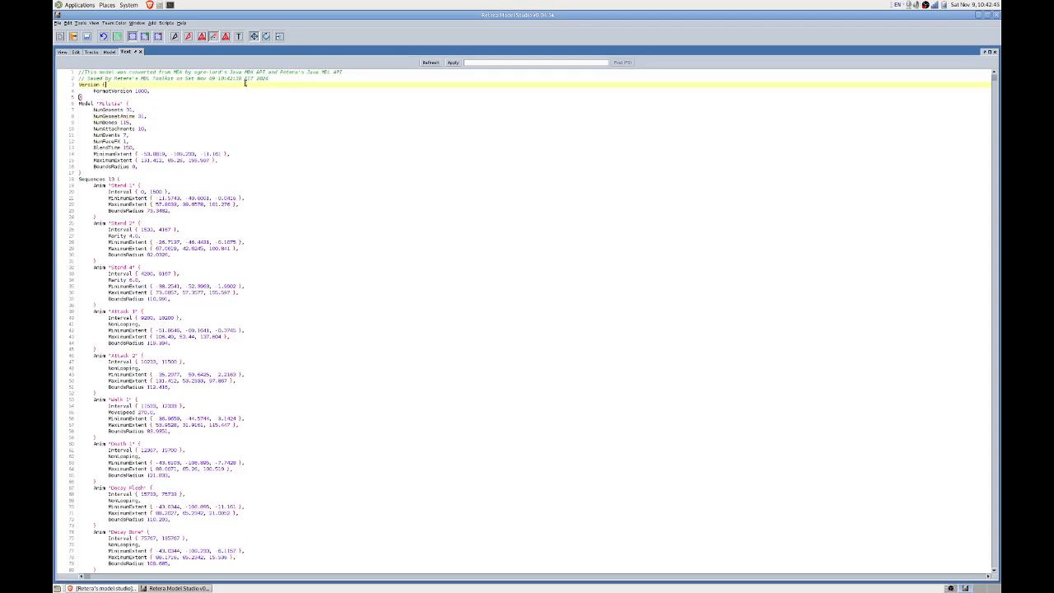
scroll(272, 146, "down", 5)
left_click(266, 146)
scroll(266, 144, "up", 5)
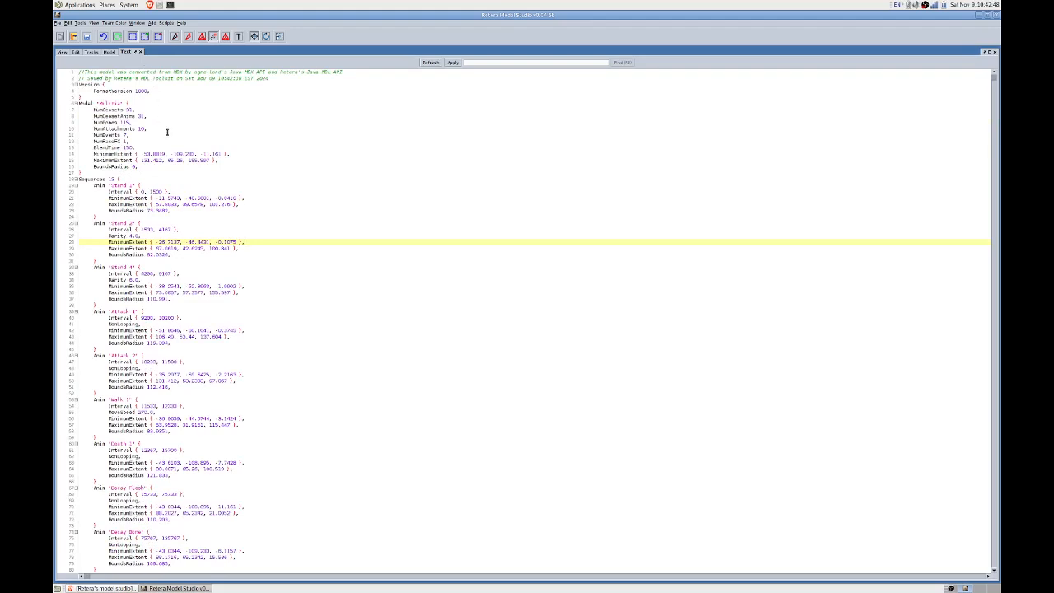
scroll(167, 132, "down", 18)
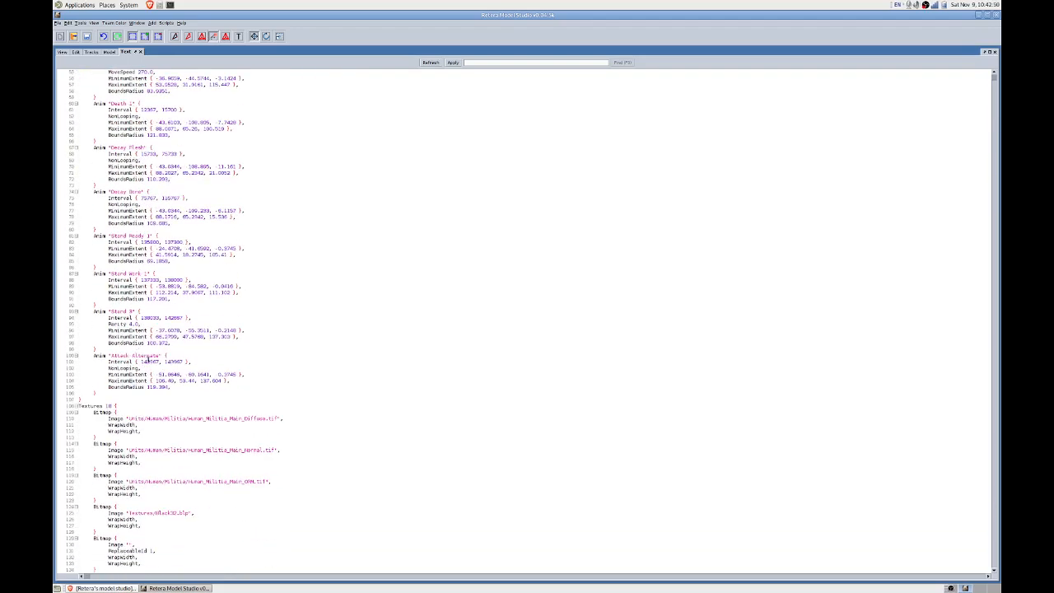
double_click(148, 361)
Check the shield geoset's number in the component tree and the Attack Alternate interval in the model text.
left_click(108, 52)
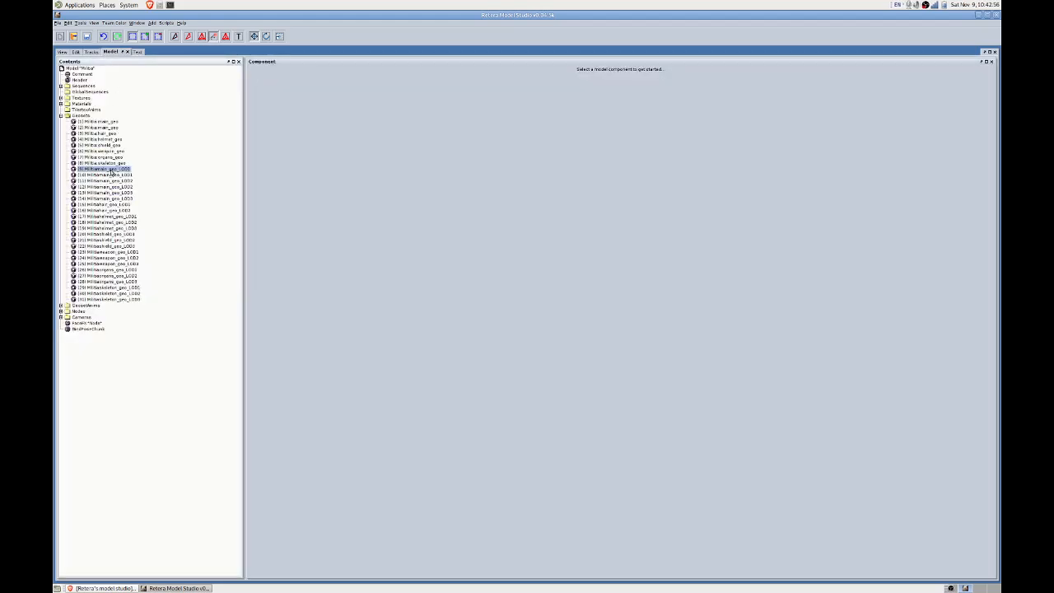
left_click(103, 146)
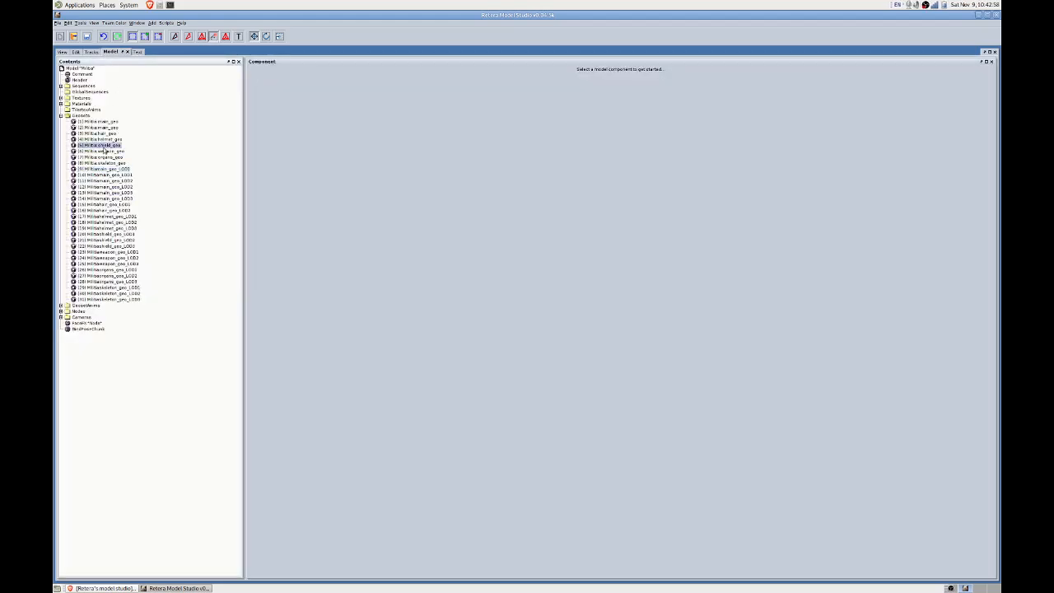
left_click(139, 52)
scroll(329, 210, "down", 12)
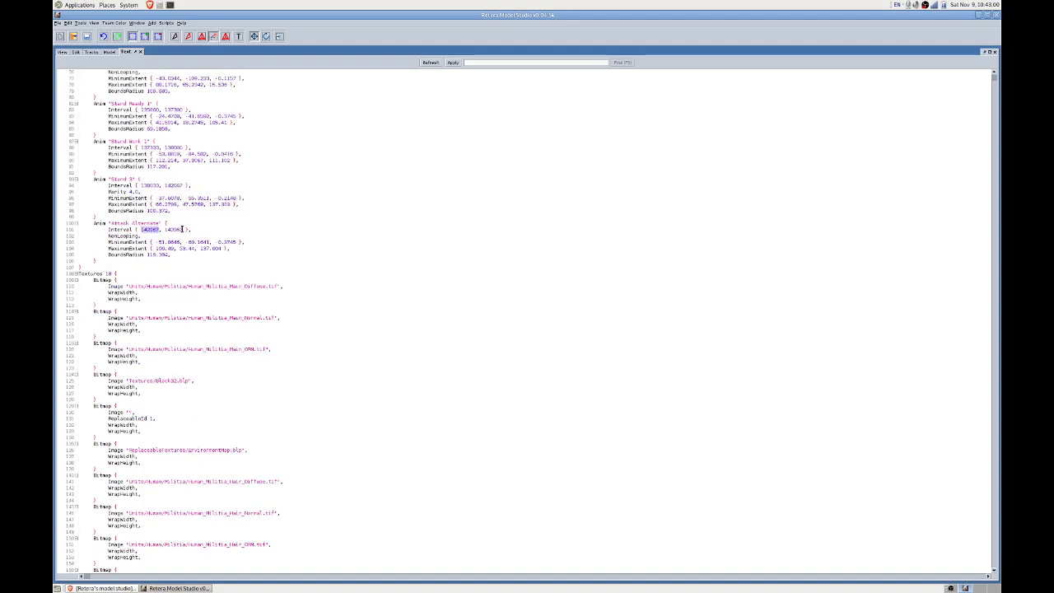
left_click(330, 210)
left_click(109, 52)
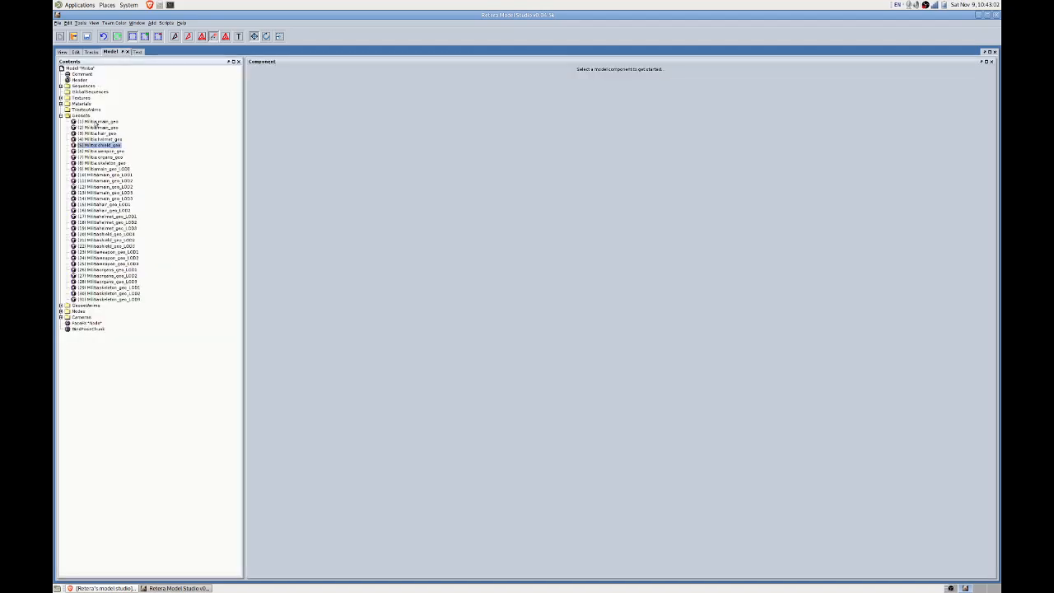
left_click(96, 122)
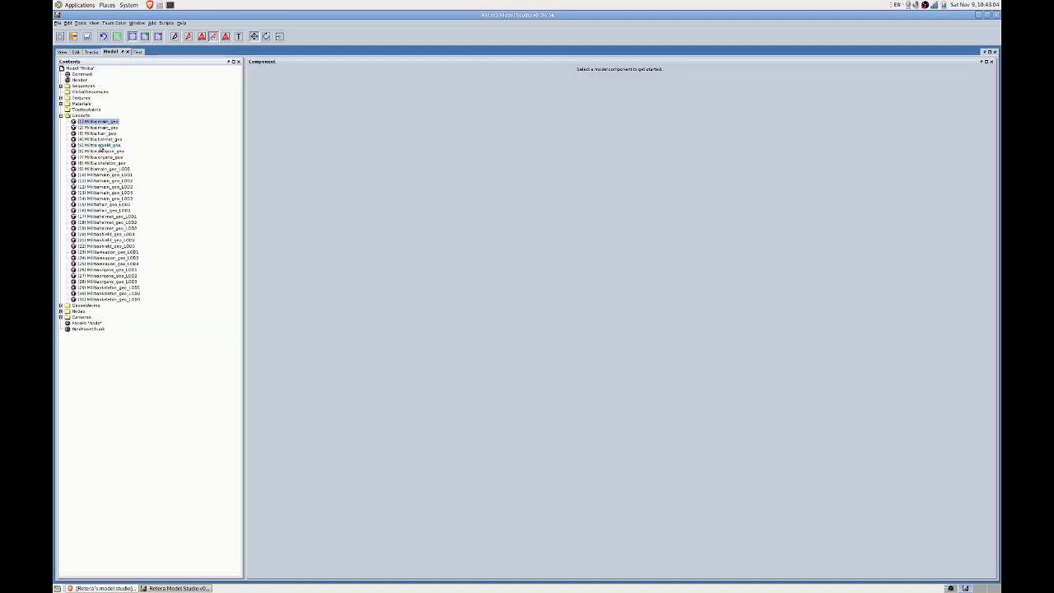
left_click(101, 145)
Search the model text for GeosetAnim and locate the shield's block, the one with GeosetId 4.
left_click(138, 52)
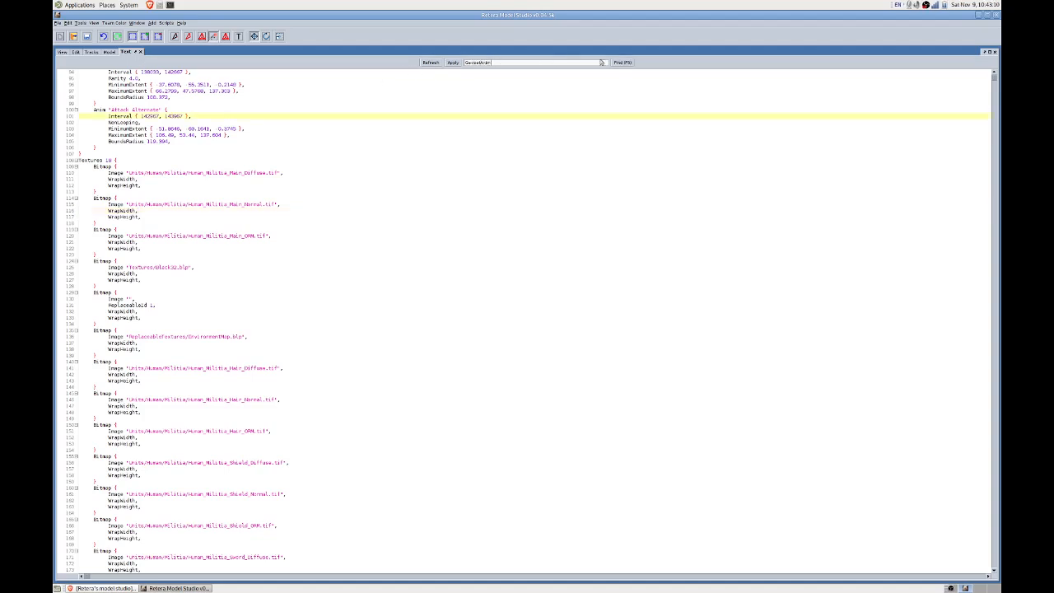
left_click(622, 63)
scroll(379, 205, "down", 10)
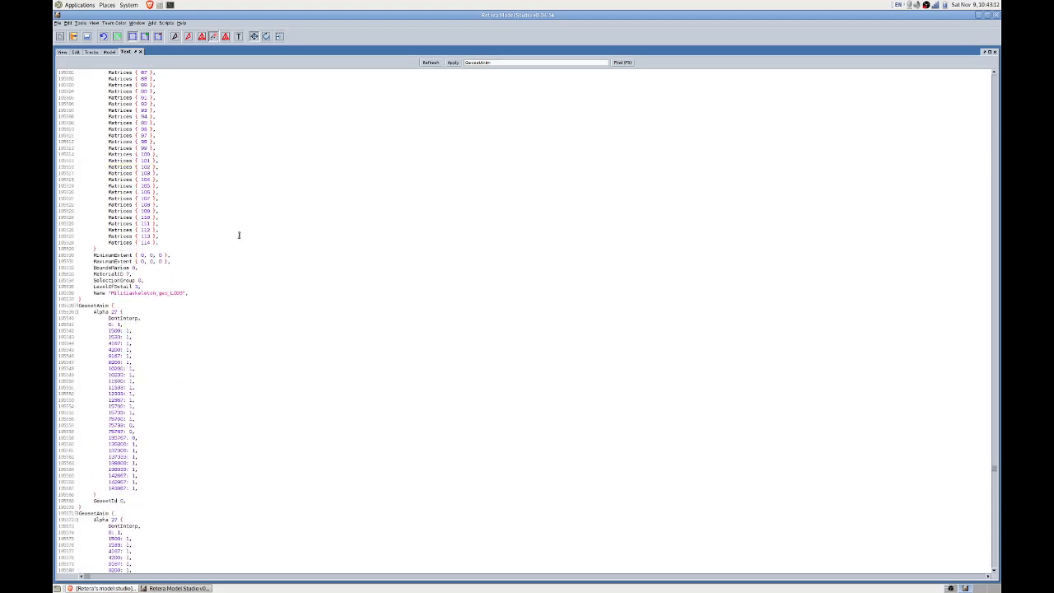
scroll(148, 247, "down", 12)
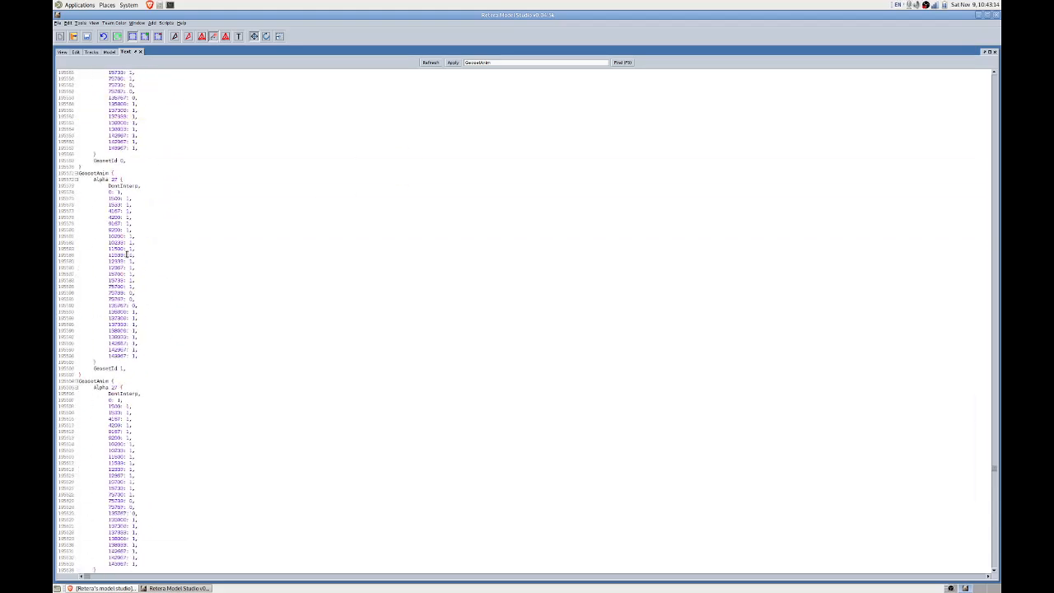
scroll(128, 257, "down", 20)
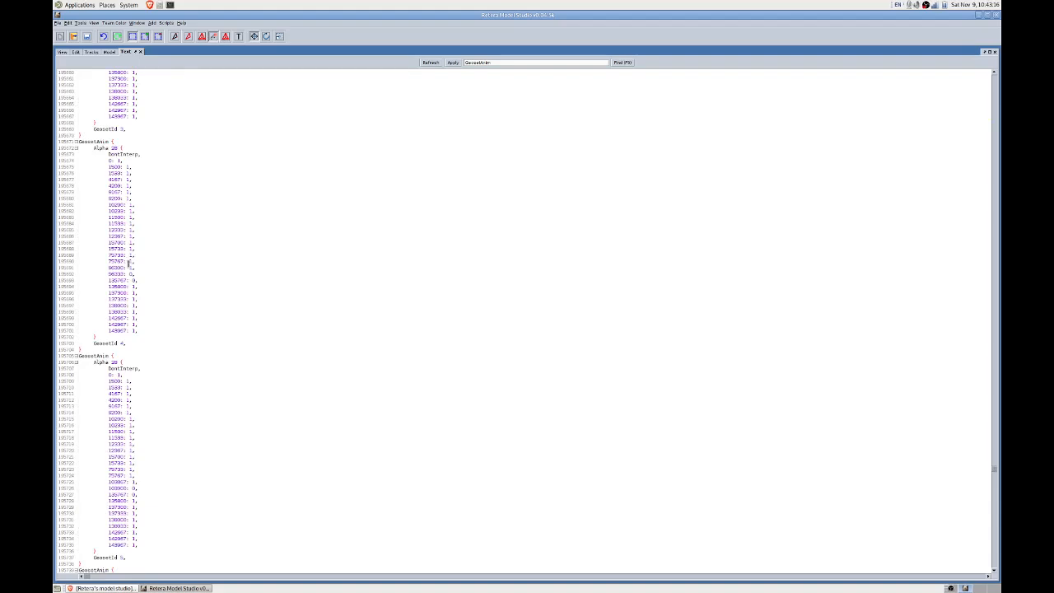
Set the alpha at frames 142967 and 143967 to 0 in the GeosetAnim block with GeosetId 4.
left_click(146, 332)
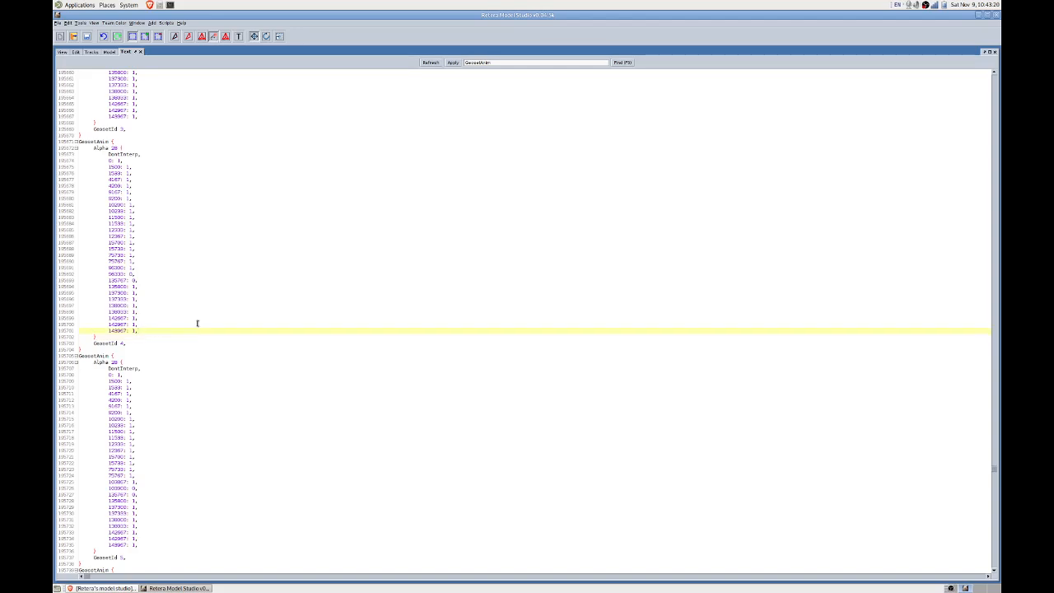
key("Return")
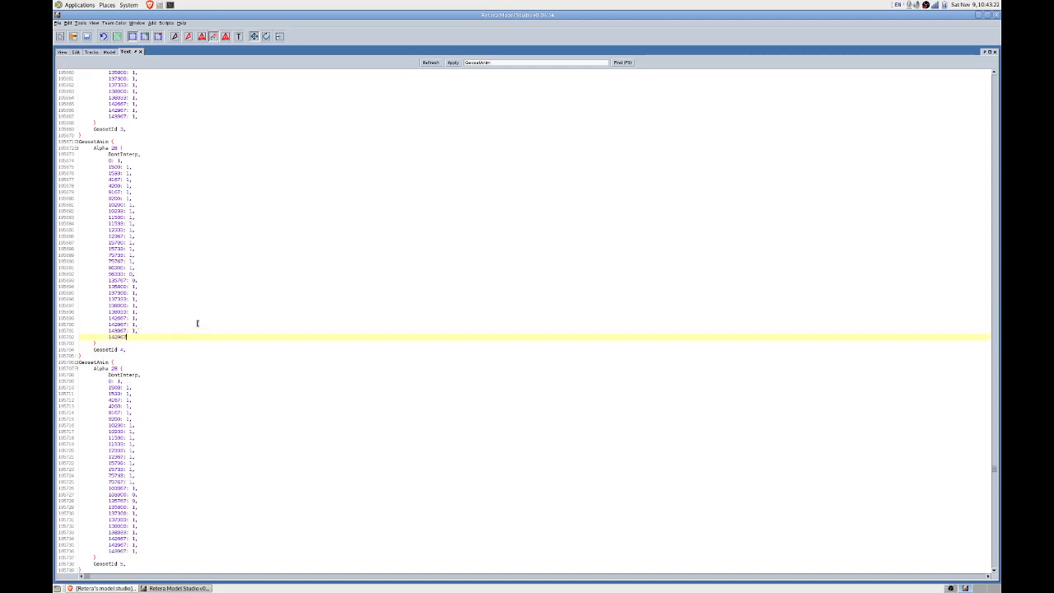
key("BackSpace")
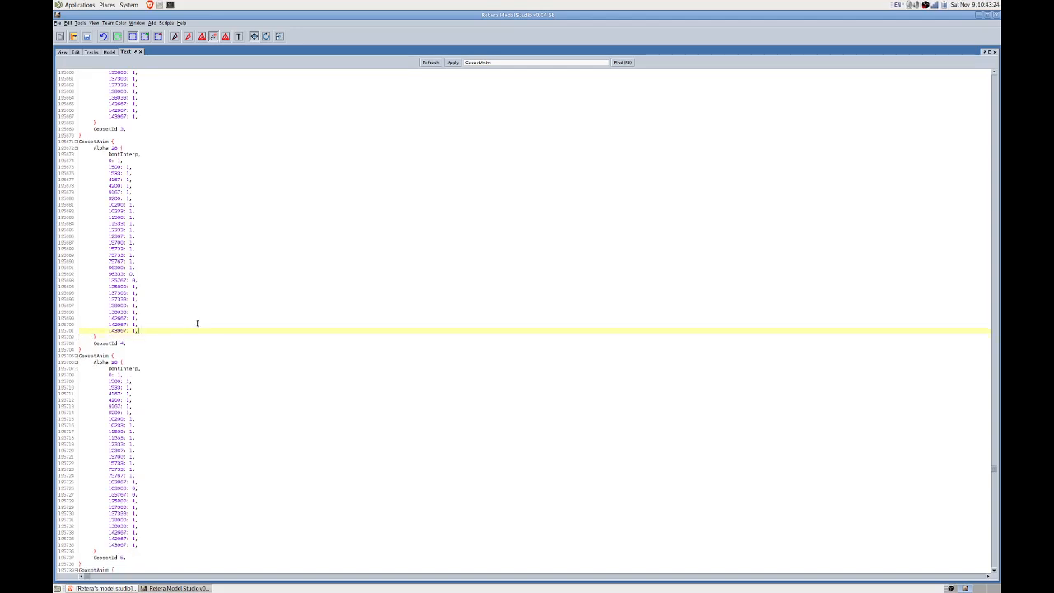
left_click(198, 323)
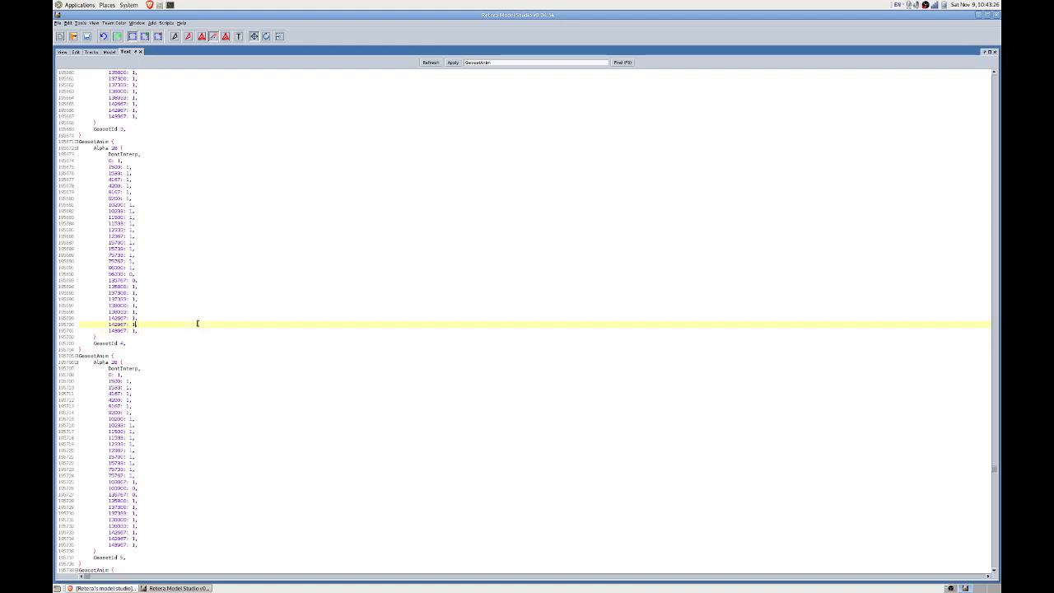
key("Down")
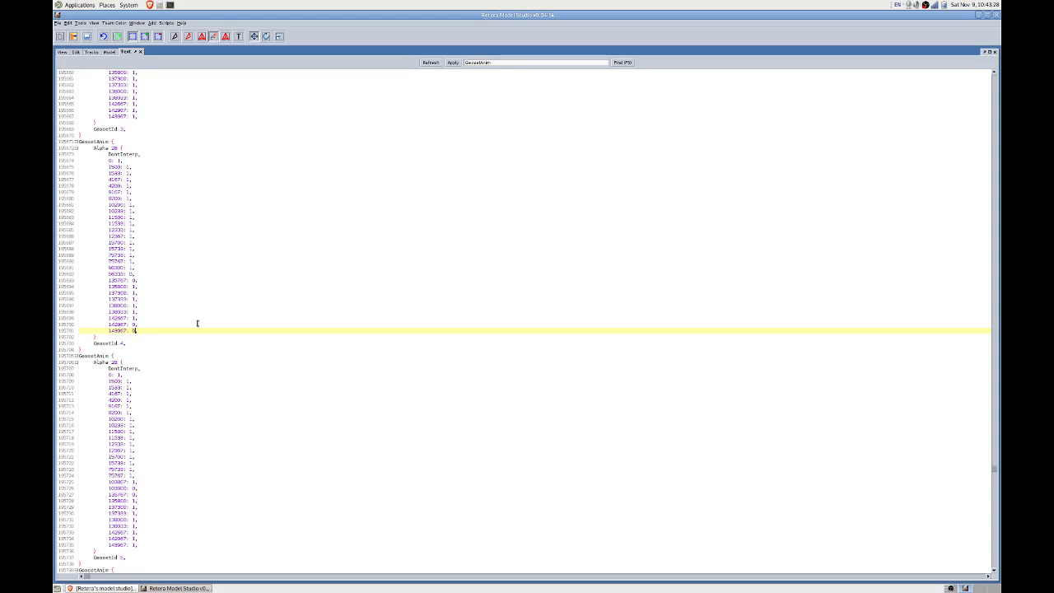
Apply the edited text to the model and preview the Attack 1 animation.
left_click(244, 293)
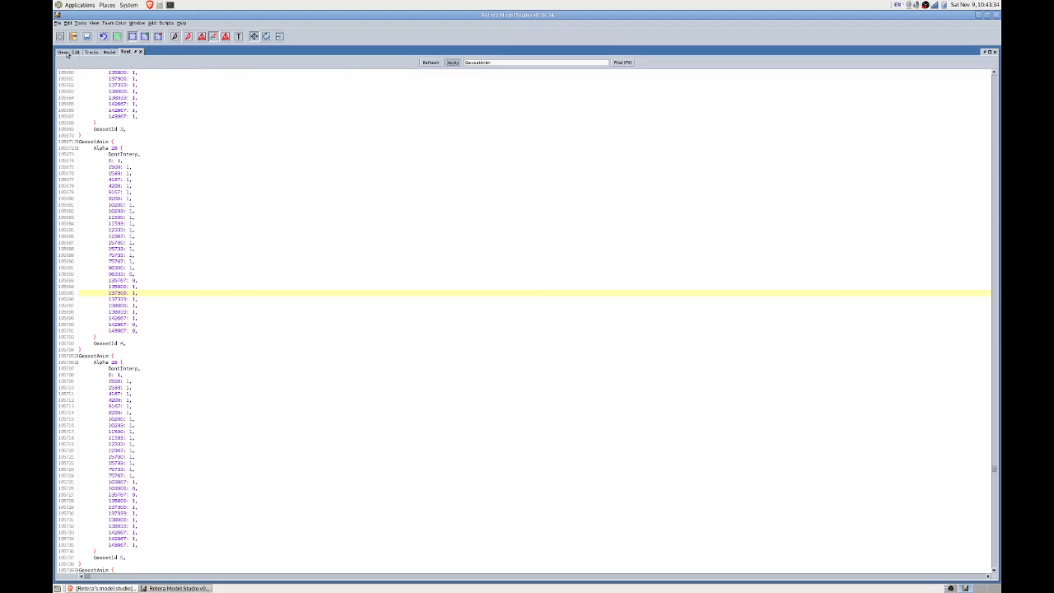
left_click(69, 52)
left_click(64, 52)
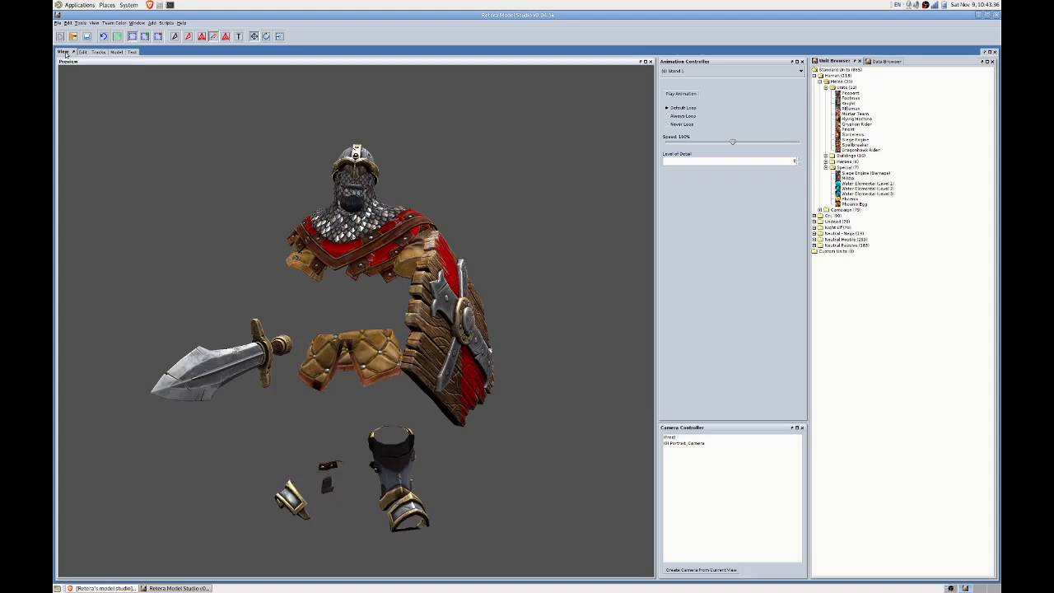
left_click(693, 71)
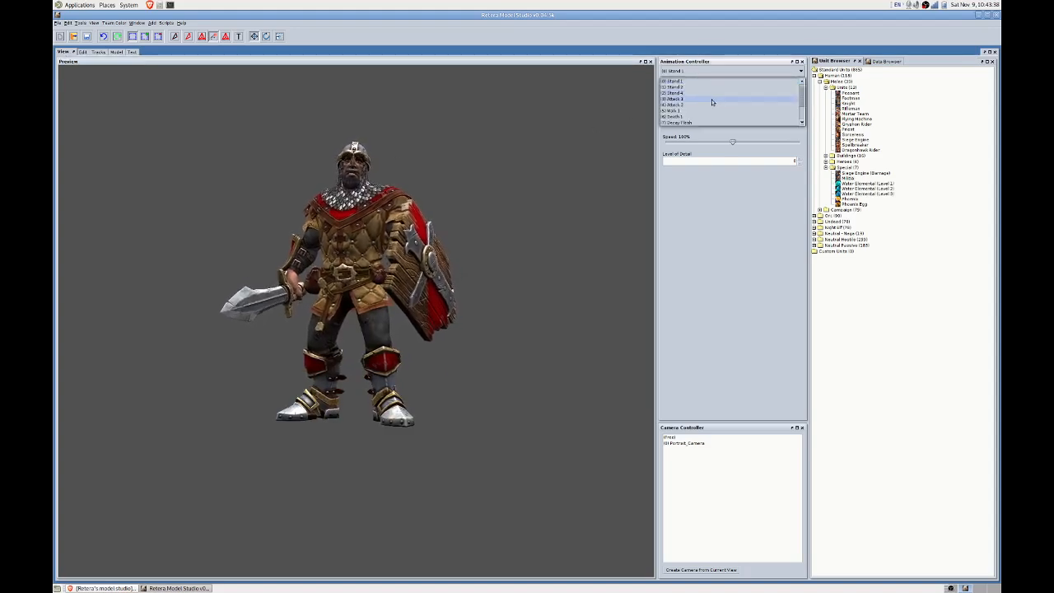
left_click(712, 99)
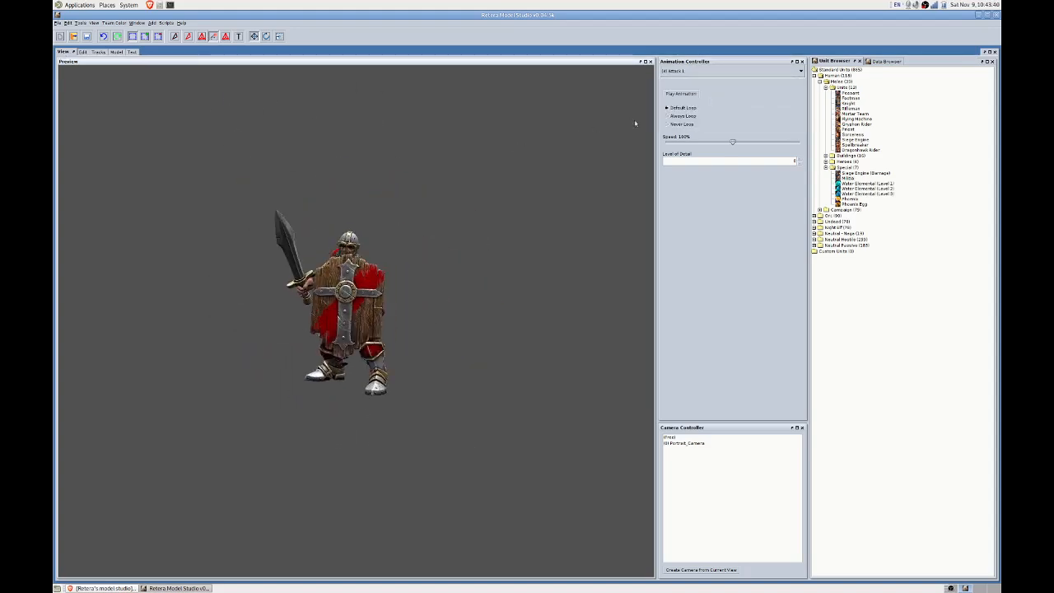
Preview the Attack Alternate animation and check the shield's visibility up close.
left_click(693, 72)
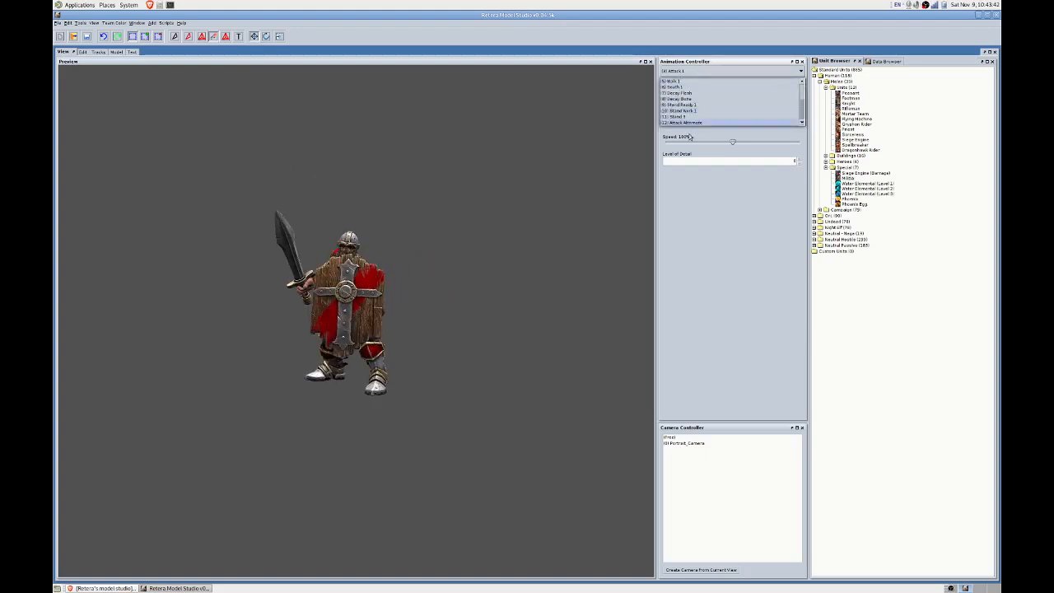
left_click(690, 122)
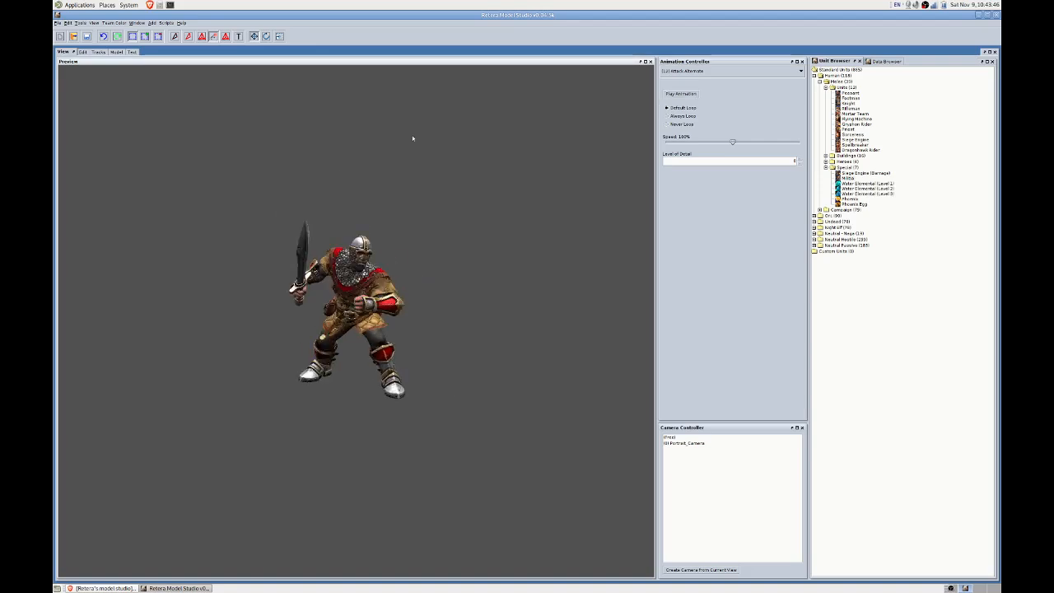
scroll(412, 137, "up", 2)
scroll(418, 132, "up", 1)
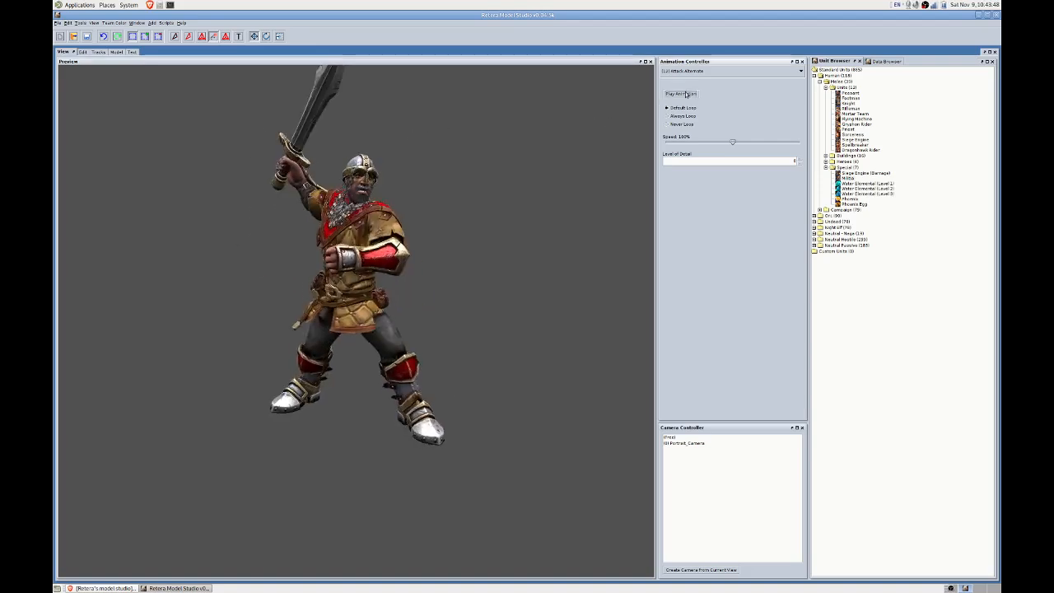
scroll(398, 184, "down", 2)
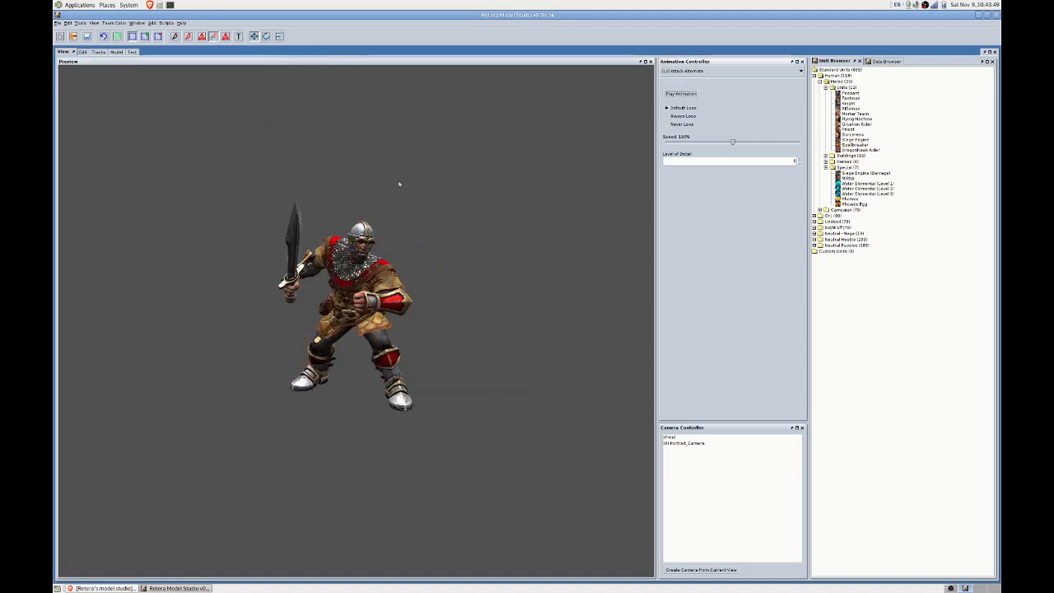
Review the GeosetAnim blocks in the model text and expand the shield's alpha track among the GeosetAnims in the Tracks view.
left_click(132, 52)
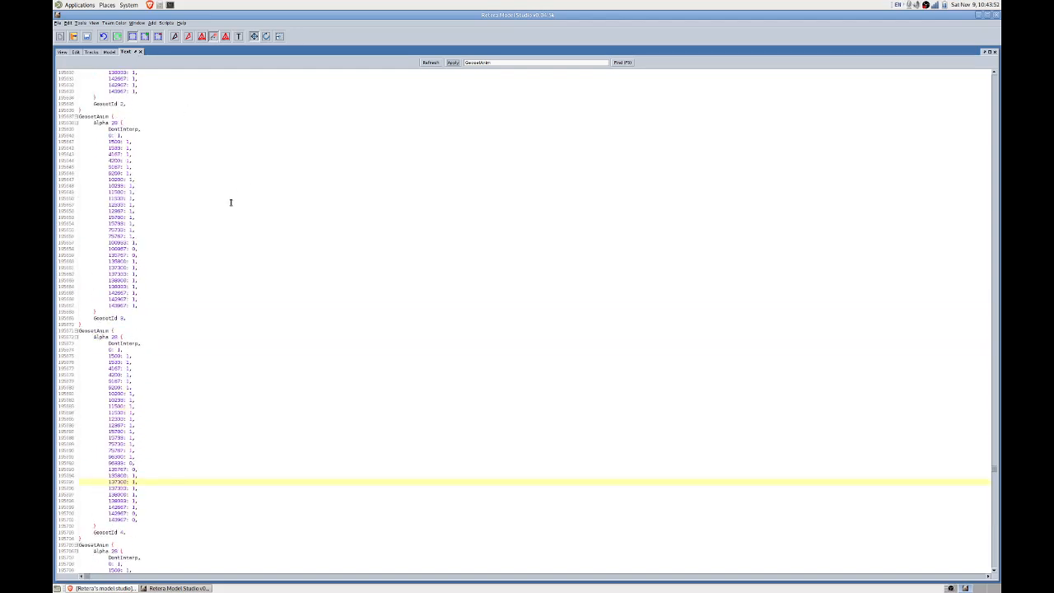
scroll(231, 202, "up", 10)
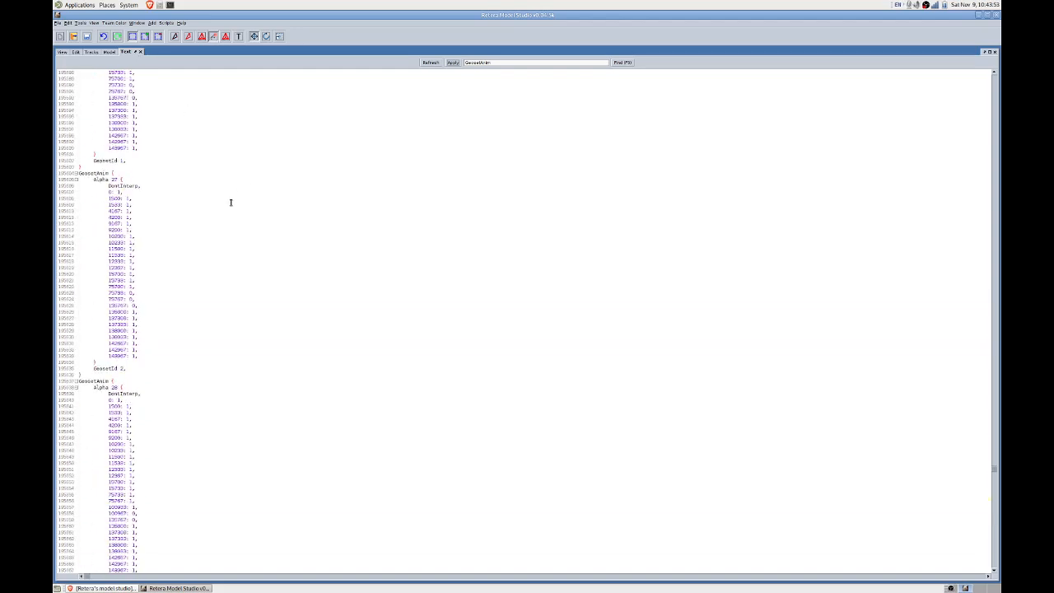
left_click(91, 52)
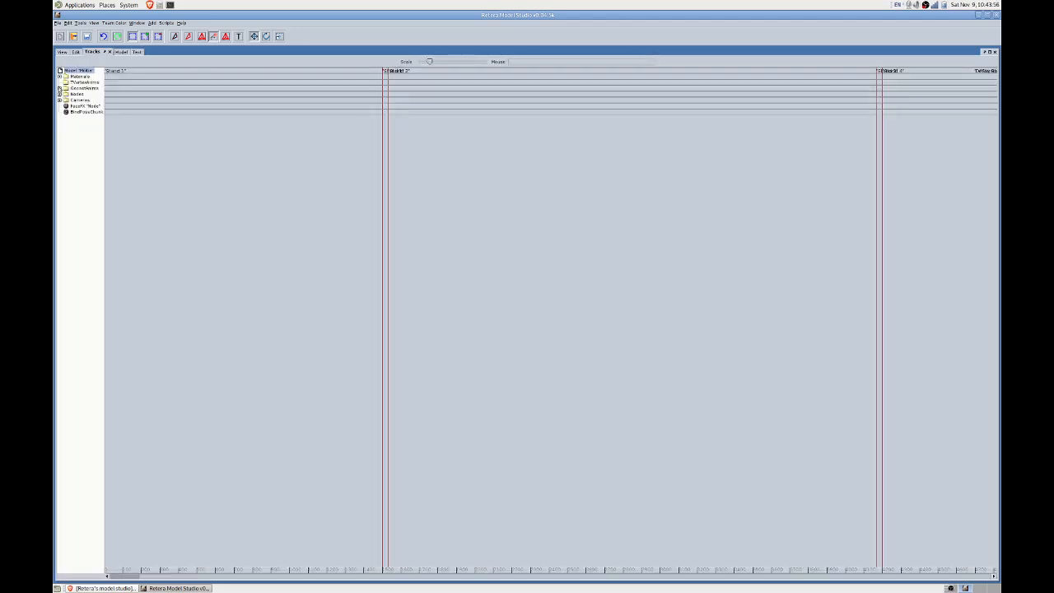
left_click(59, 88)
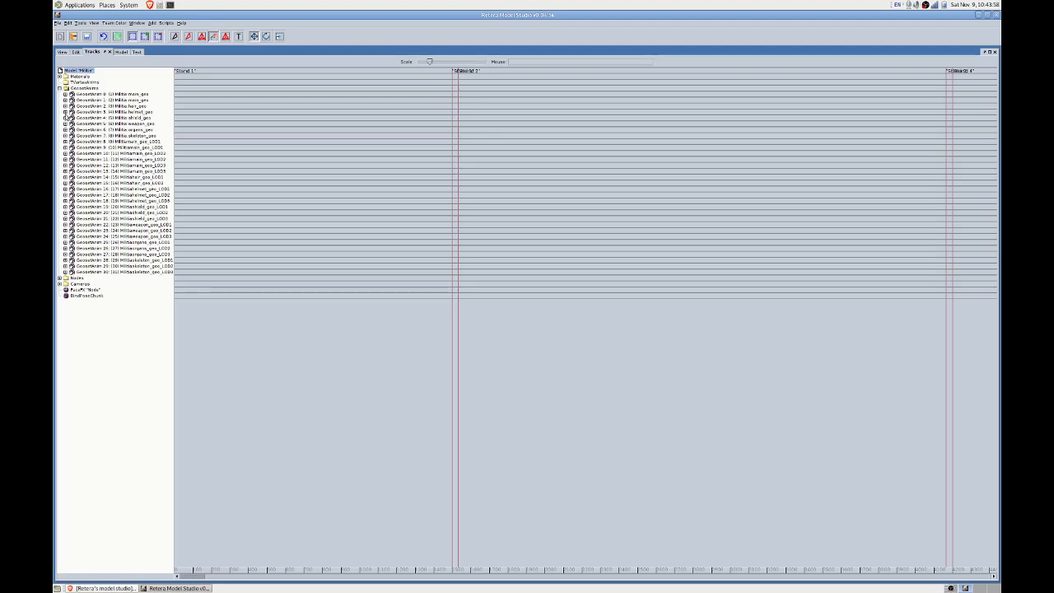
left_click(66, 118)
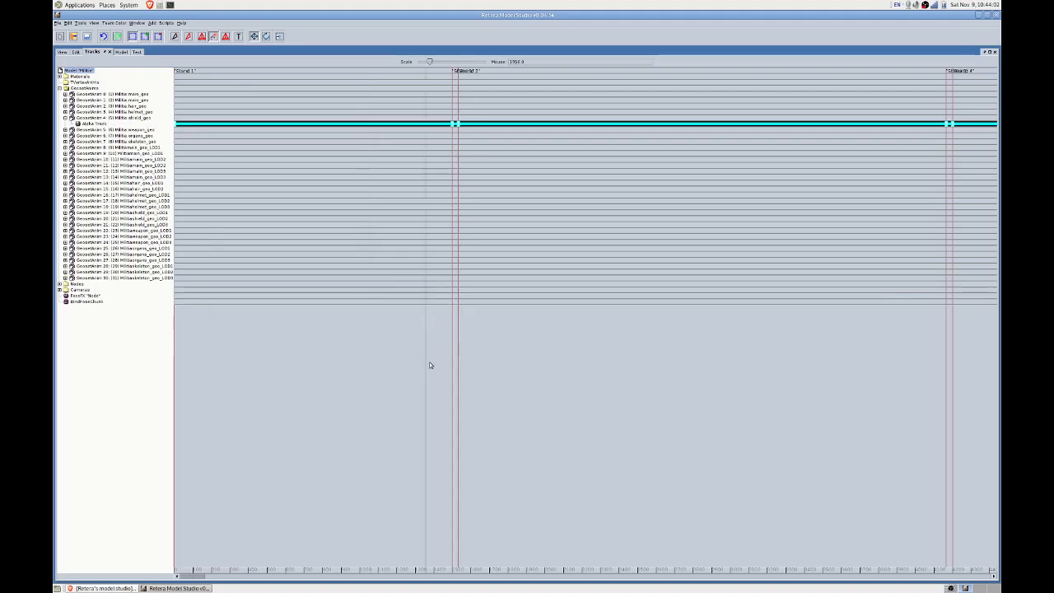
Examine the shield's alpha keyframes along the rescaled timeline, from the Stand animations through to Attack Alternate.
mouse_move(196, 577)
left_mouse_down()
mouse_move(239, 577)
mouse_move(197, 577)
left_mouse_up()
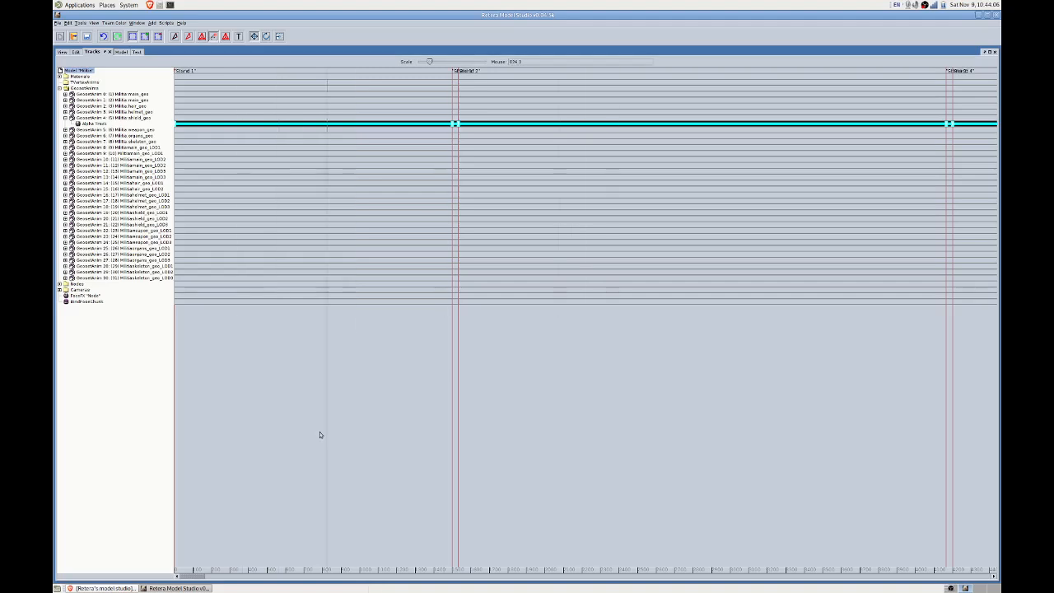
left_click_drag(196, 577, 147, 581)
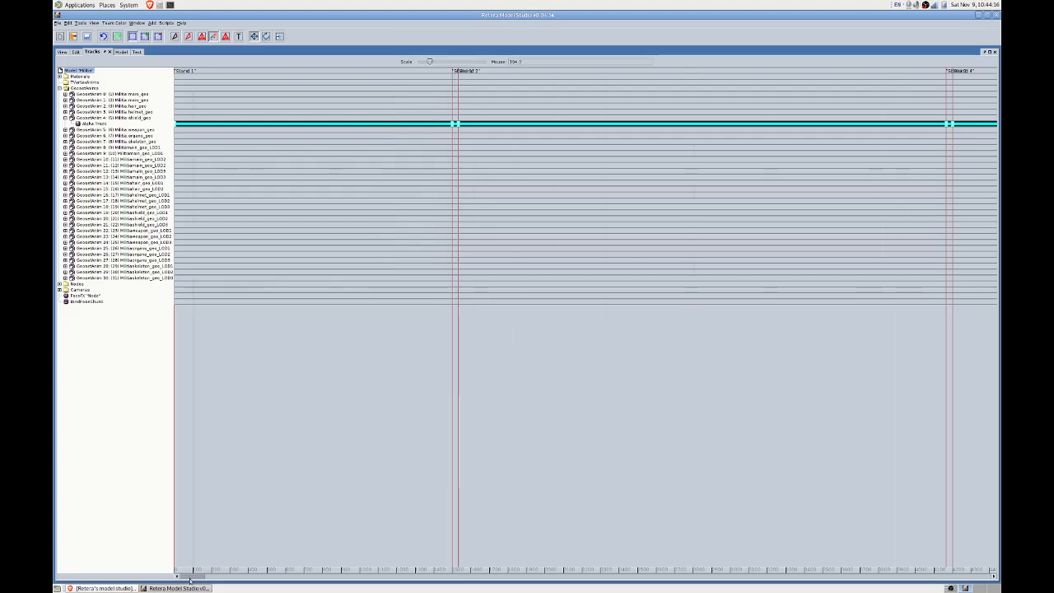
mouse_move(190, 579)
left_mouse_down()
mouse_move(474, 577)
mouse_move(262, 570)
mouse_move(275, 570)
left_mouse_up()
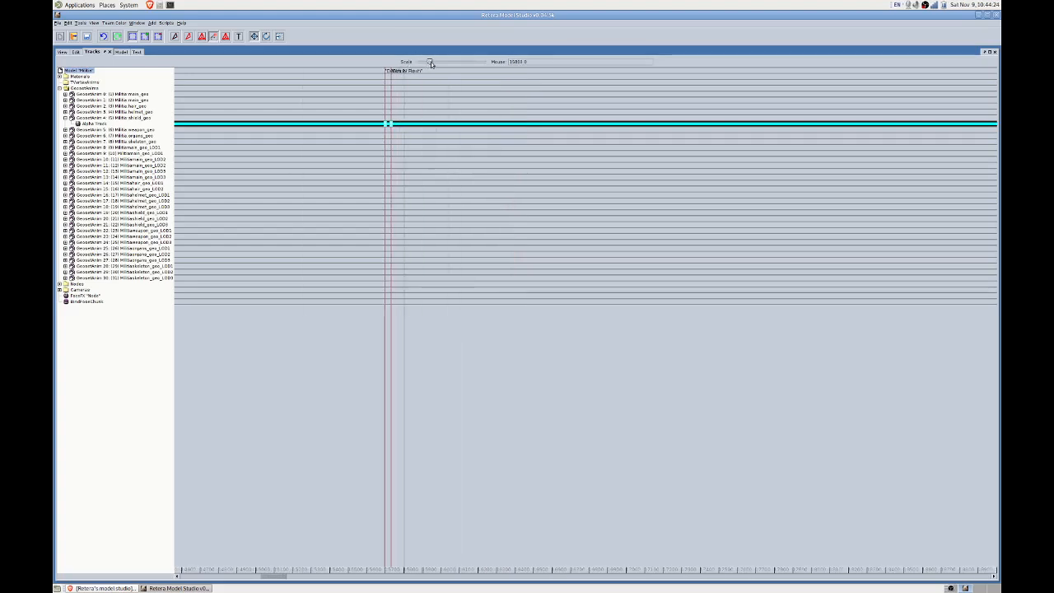
mouse_move(430, 64)
left_mouse_down()
mouse_move(452, 64)
mouse_move(419, 66)
left_mouse_up()
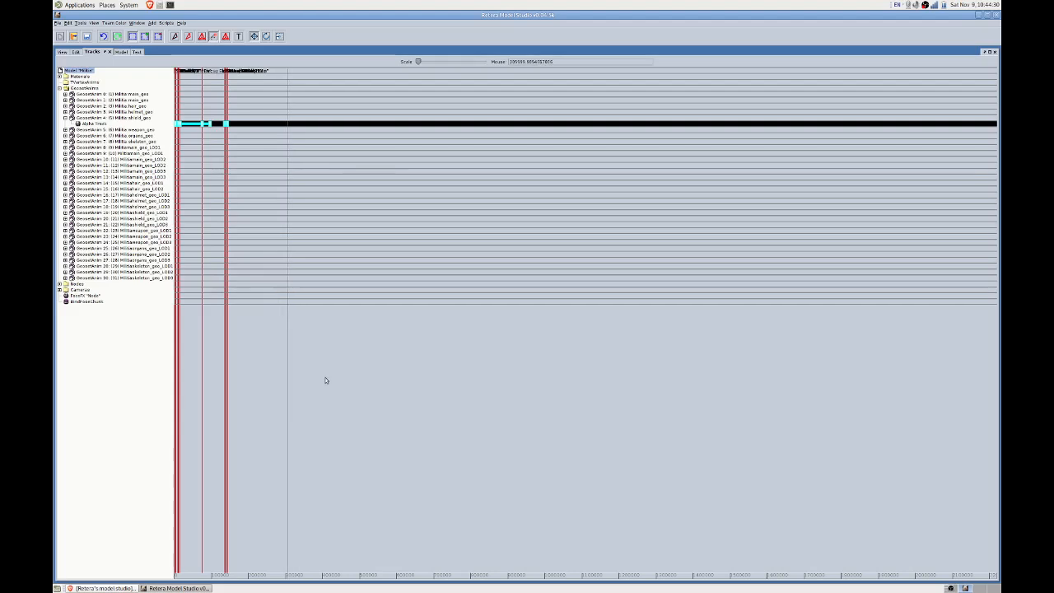
left_click_drag(419, 62, 423, 62)
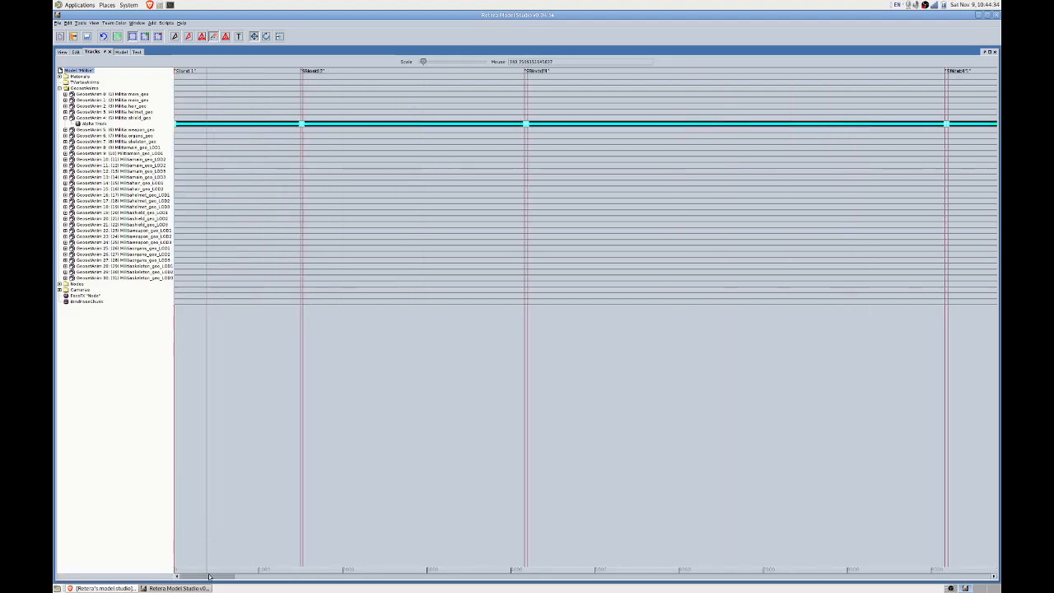
mouse_move(209, 577)
left_mouse_down()
mouse_move(751, 570)
mouse_move(609, 570)
mouse_move(717, 570)
left_mouse_up()
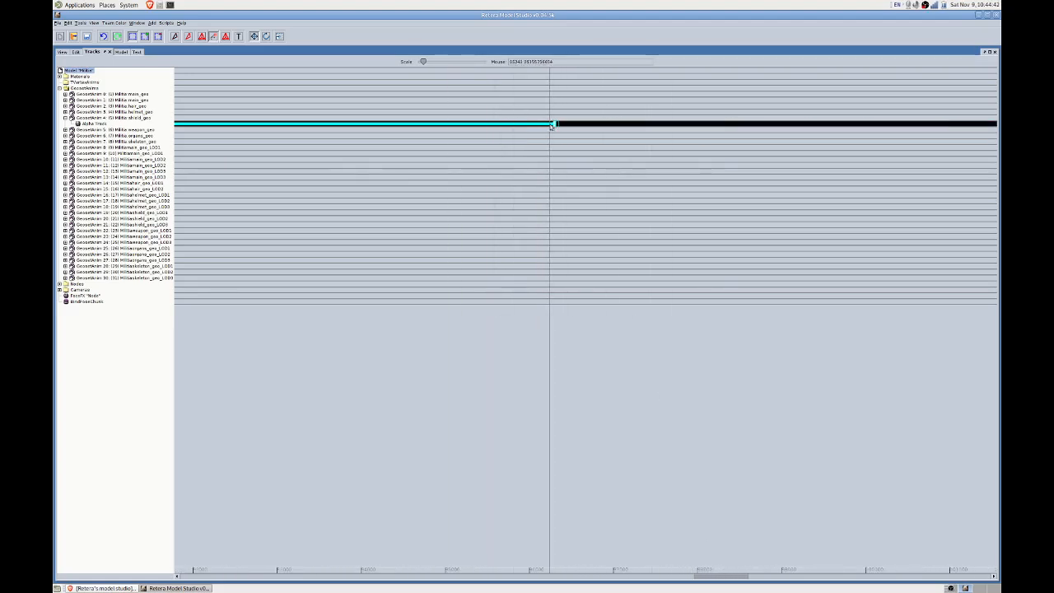
left_click_drag(552, 124, 555, 124)
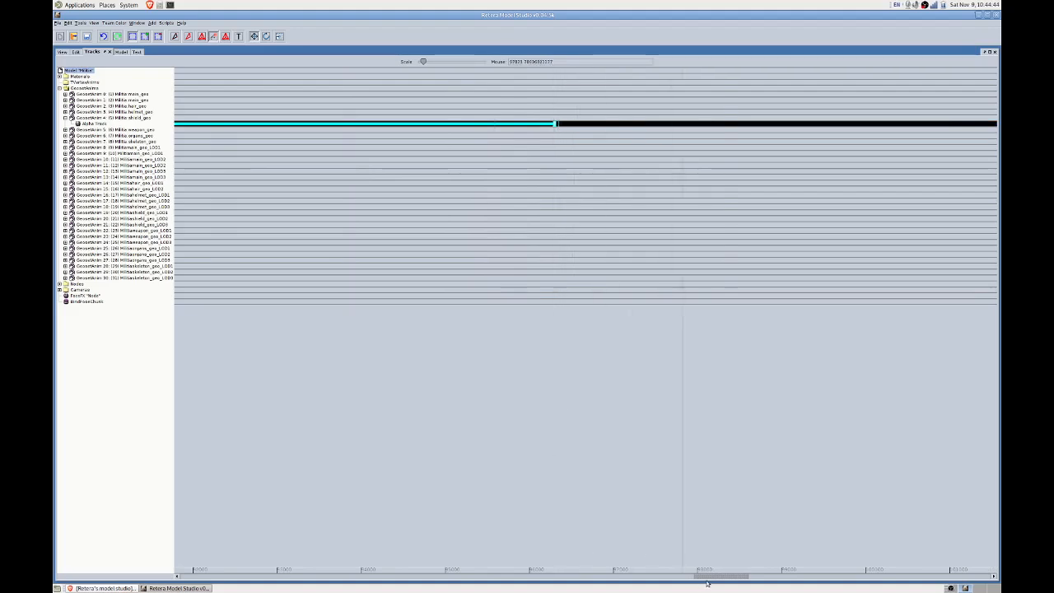
left_click_drag(710, 576, 946, 577)
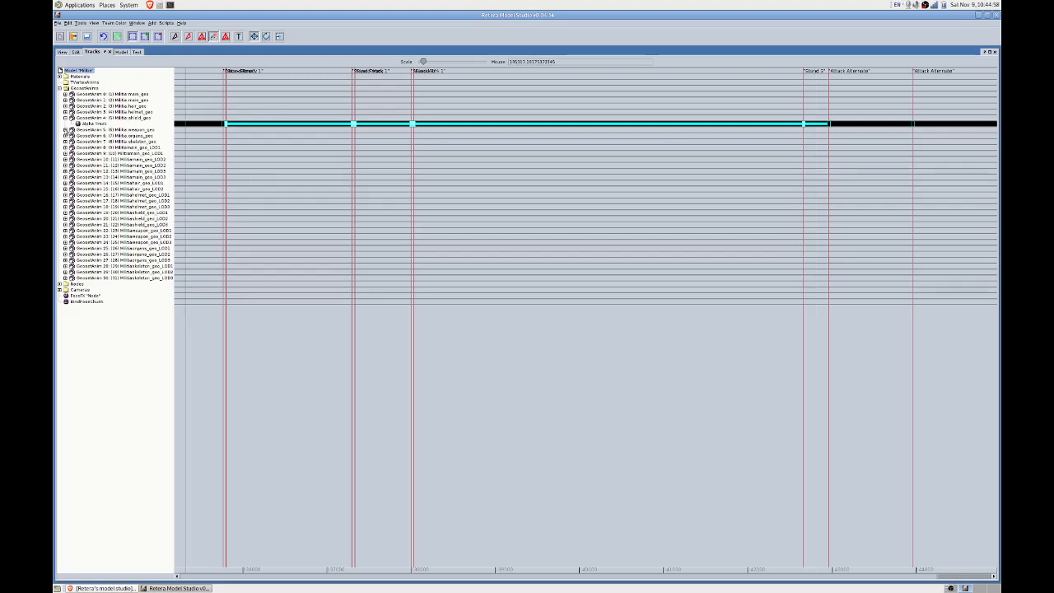
Expand the weapon's alpha track and compare it with the shield's over the Attack Alternate interval.
left_click(65, 130)
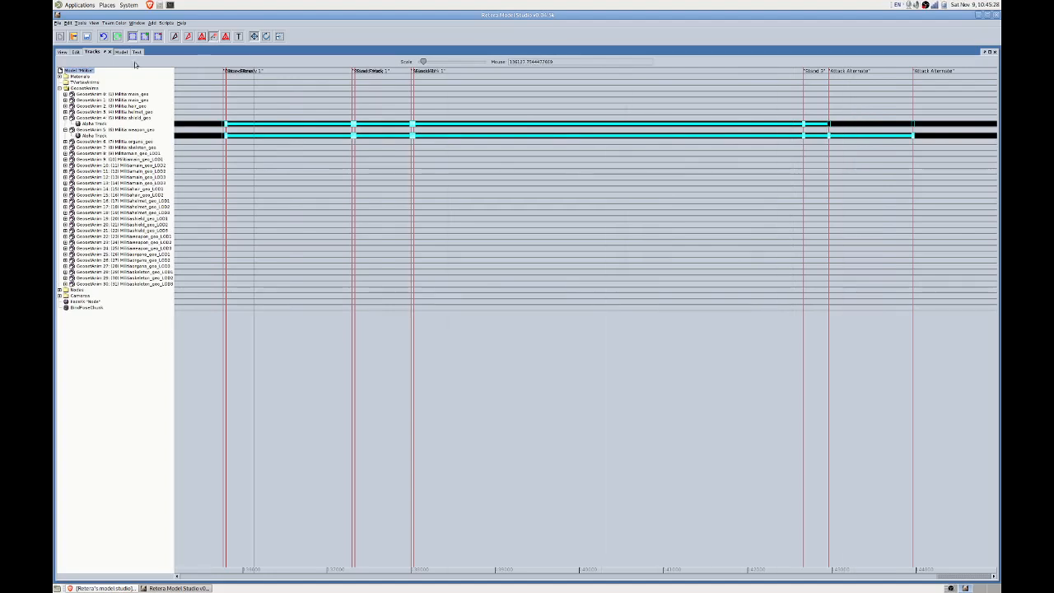
left_click(75, 52)
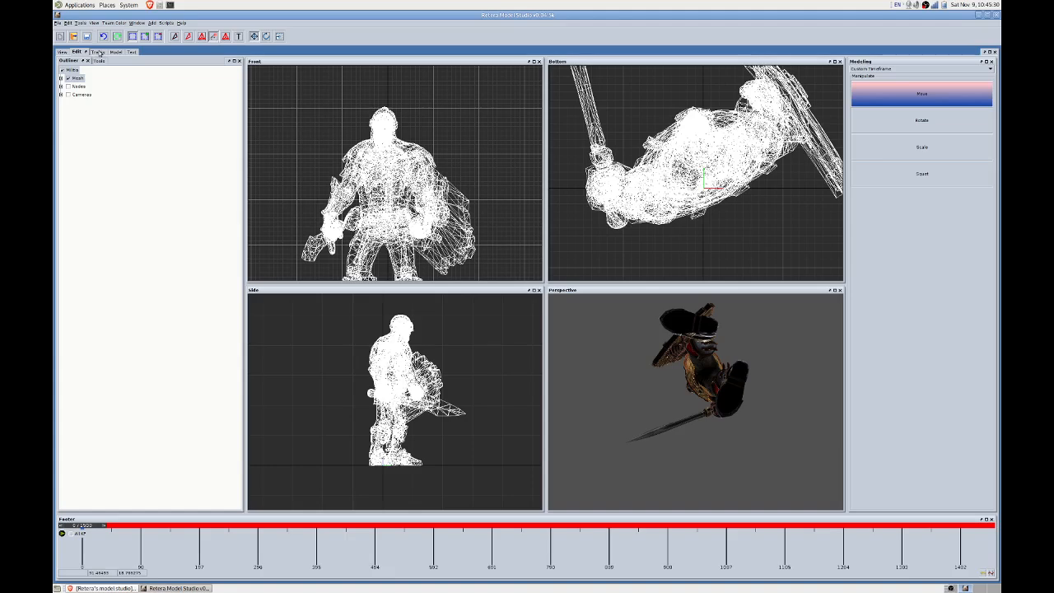
left_click(99, 52)
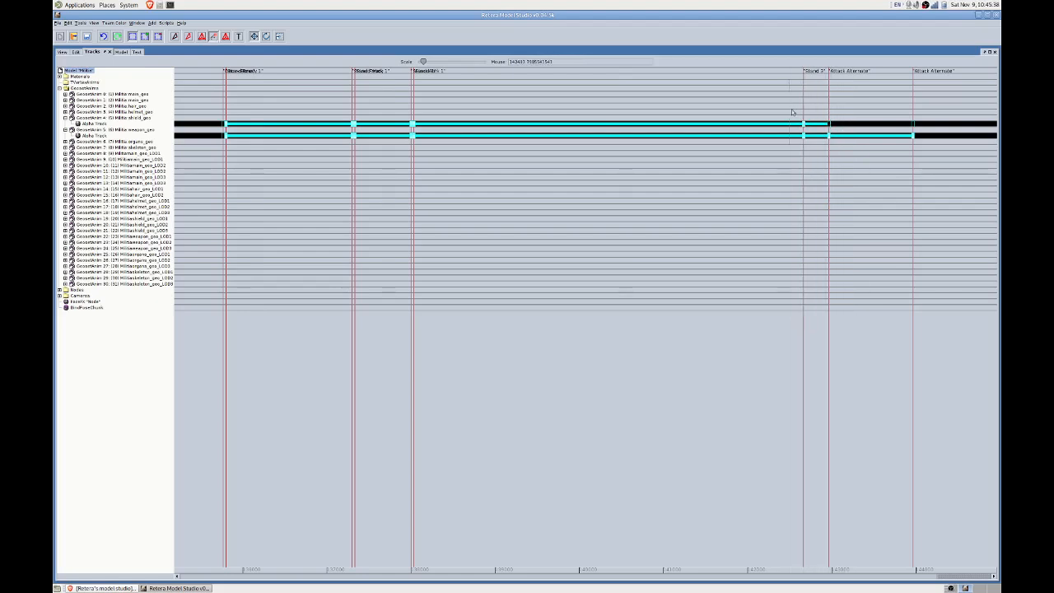
left_click_drag(824, 81, 907, 194)
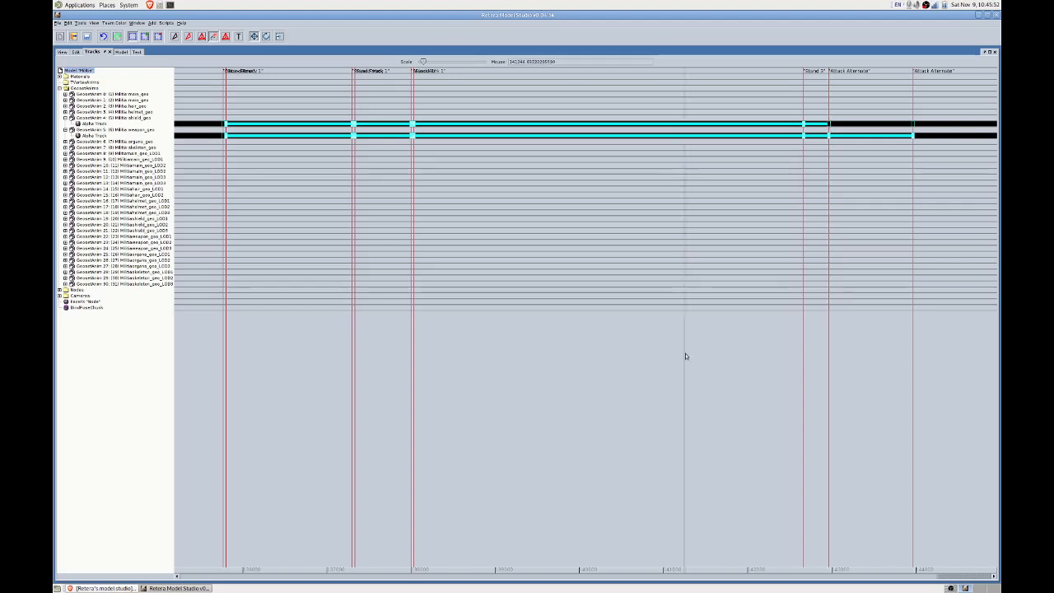
Preview the Decay Flesh animation with the playback speed set to 200%.
left_click(63, 51)
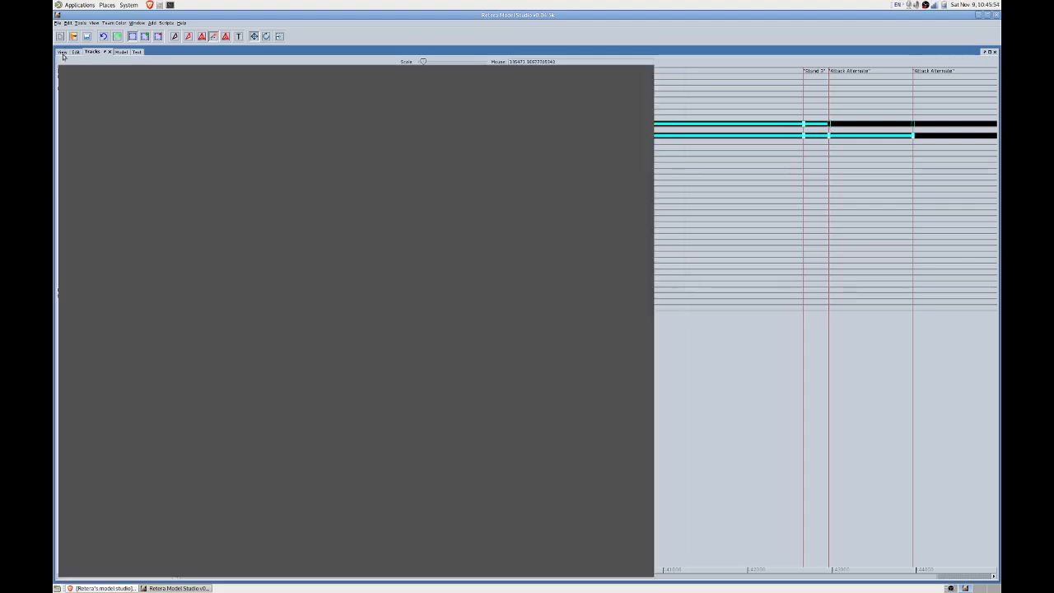
left_click(684, 72)
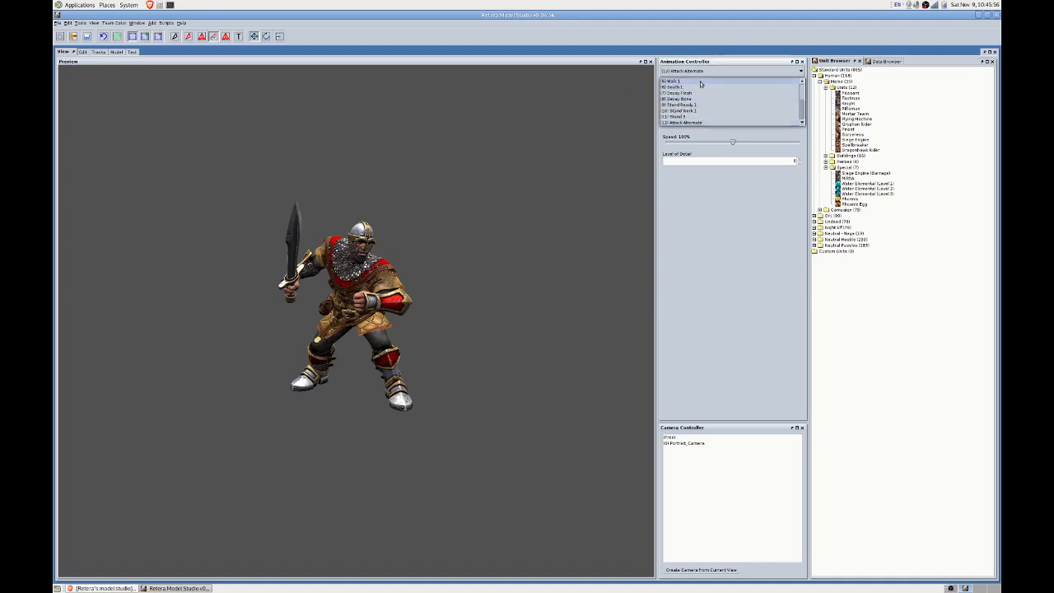
left_click(705, 101)
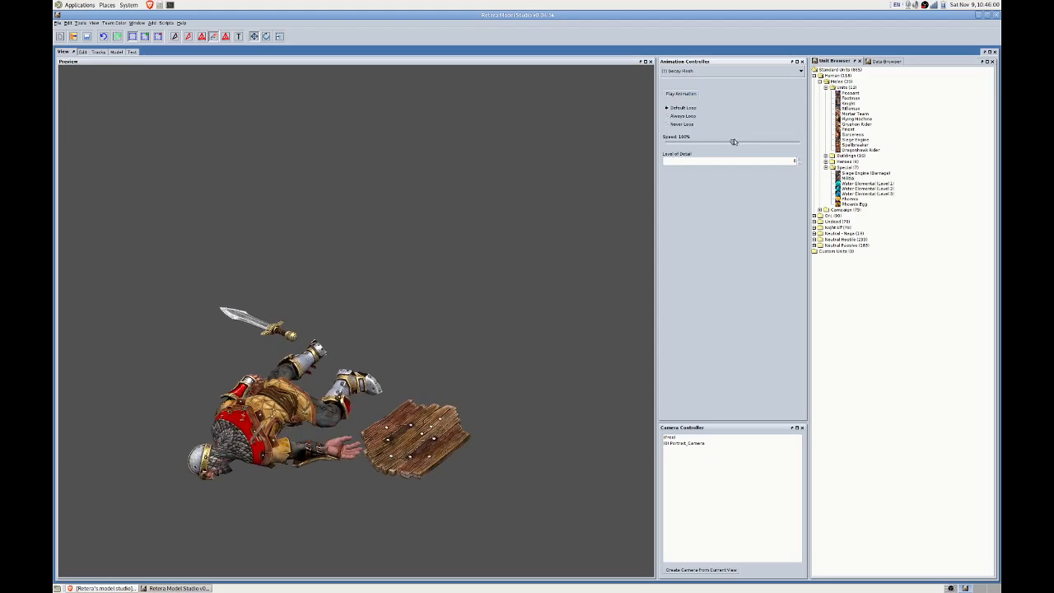
left_click_drag(734, 141, 767, 141)
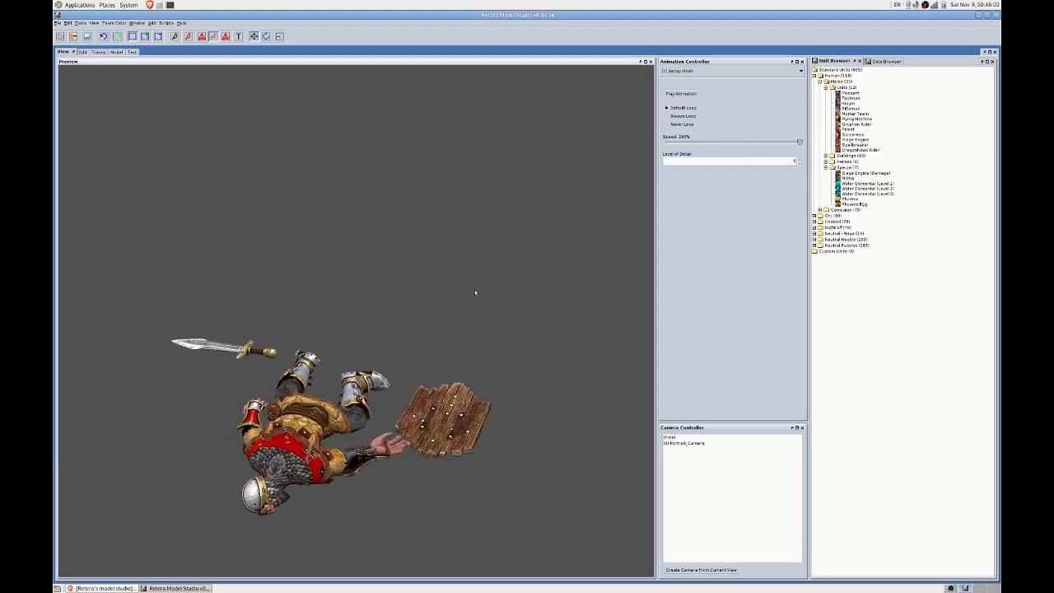
scroll(474, 289, "up", 4)
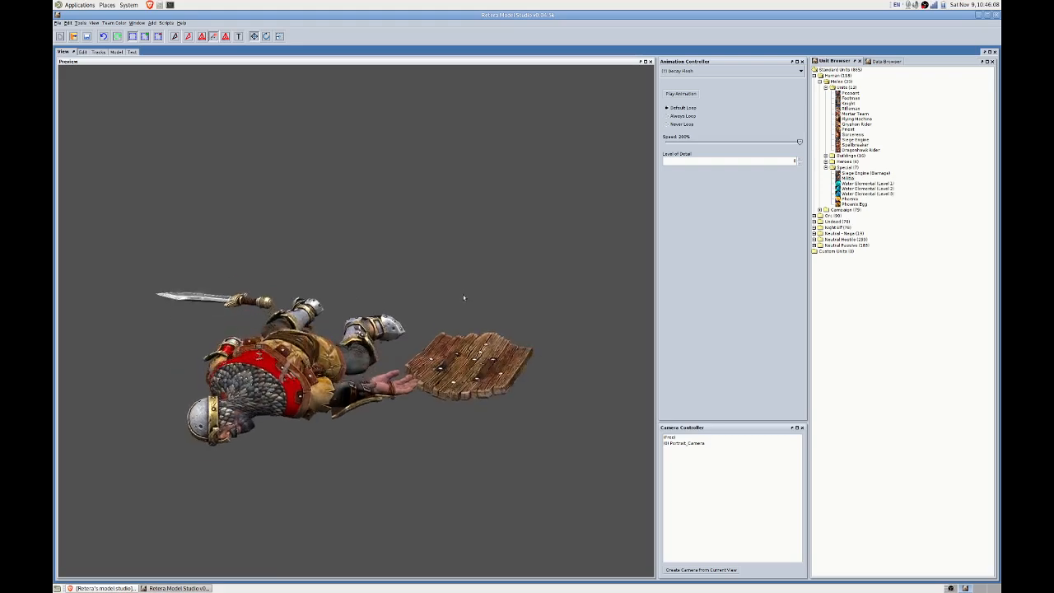
mouse_move(799, 142)
left_mouse_down()
mouse_move(789, 142)
mouse_move(814, 147)
left_mouse_up()
Examine the change from body to skeleton up close in Decay Flesh and replay the animation.
left_click(441, 211)
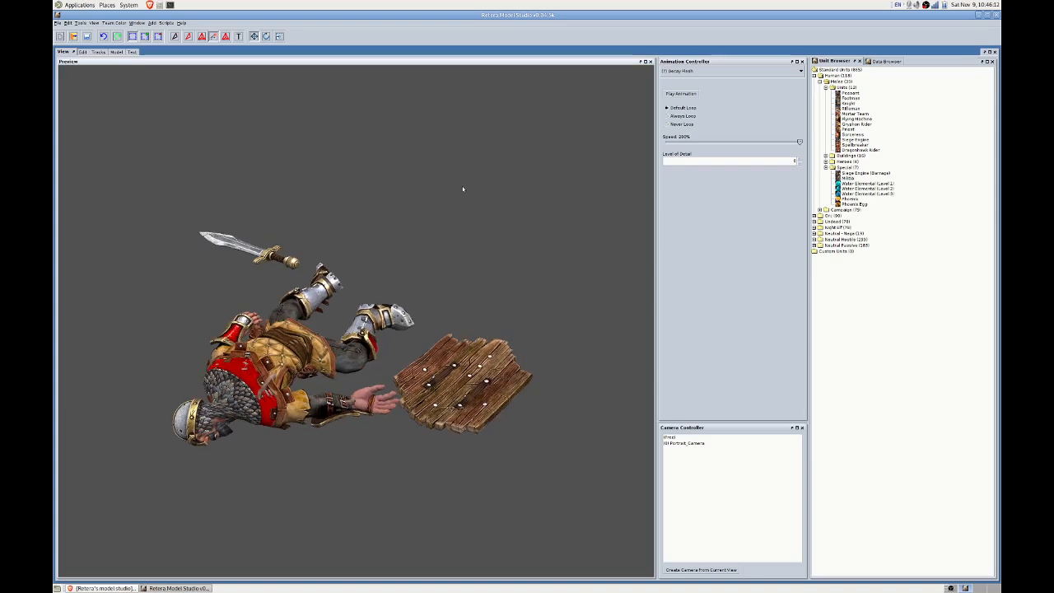
scroll(471, 187, "up", 1)
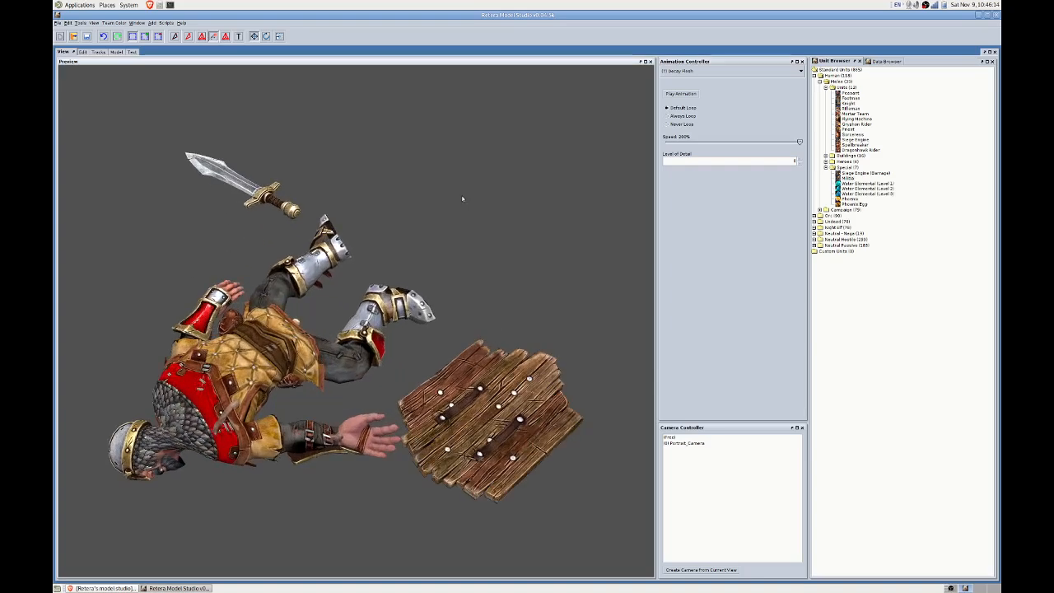
scroll(471, 188, "up", 2)
scroll(471, 191, "up", 2)
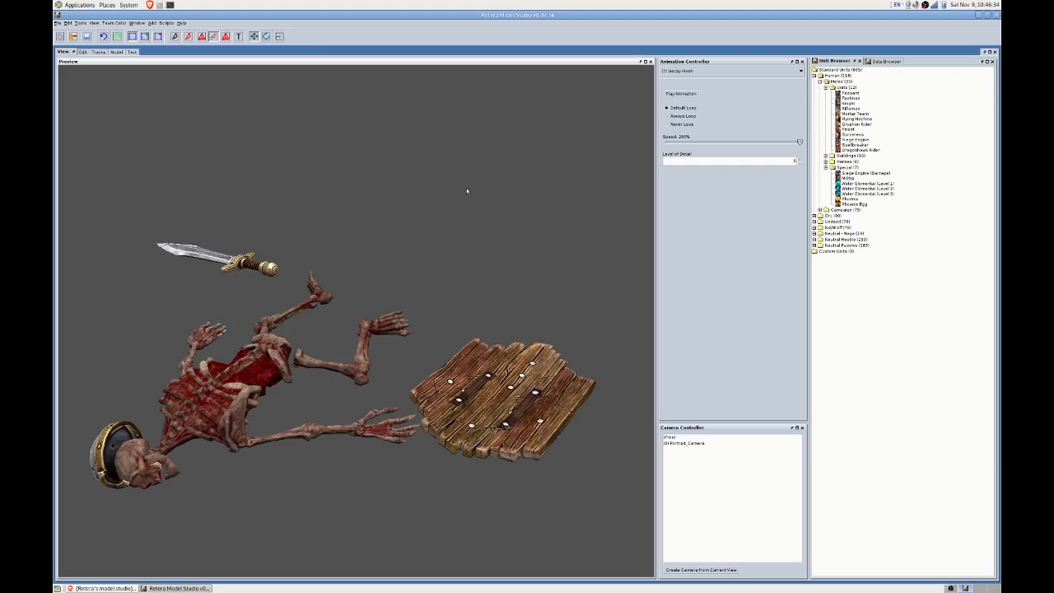
middle_click_drag(317, 278, 339, 268)
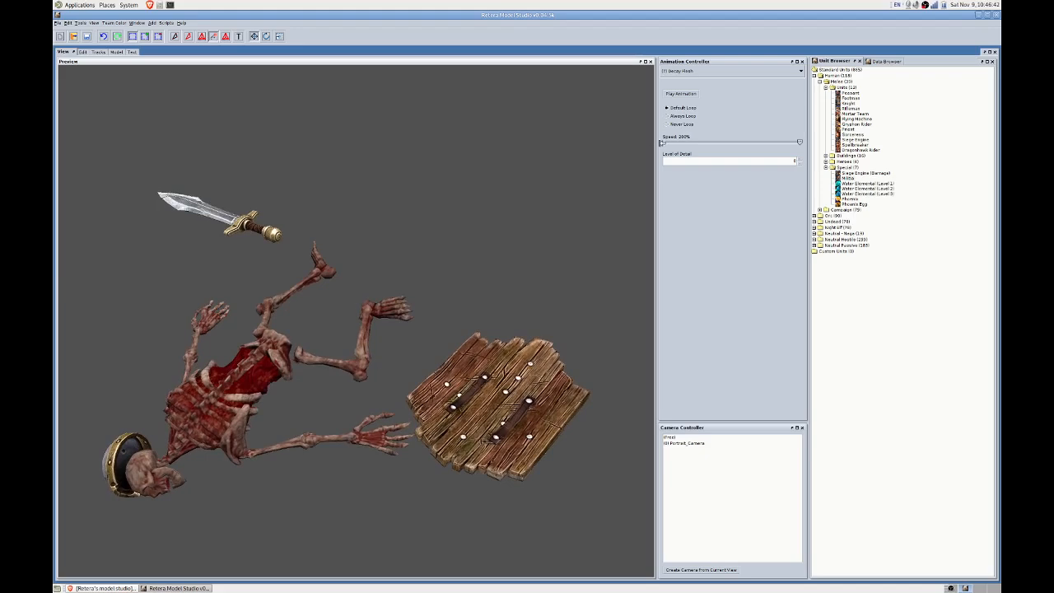
left_click(690, 93)
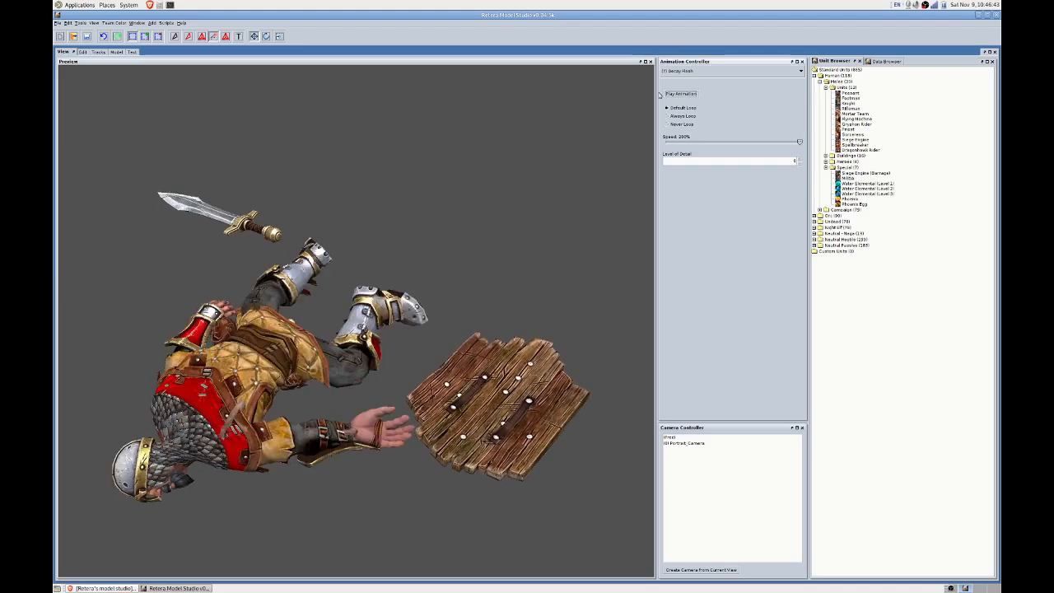
Change the interpolation type of the alpha track for GeosetId 4 to Linear in the model's text.
left_click(132, 52)
left_click(263, 205)
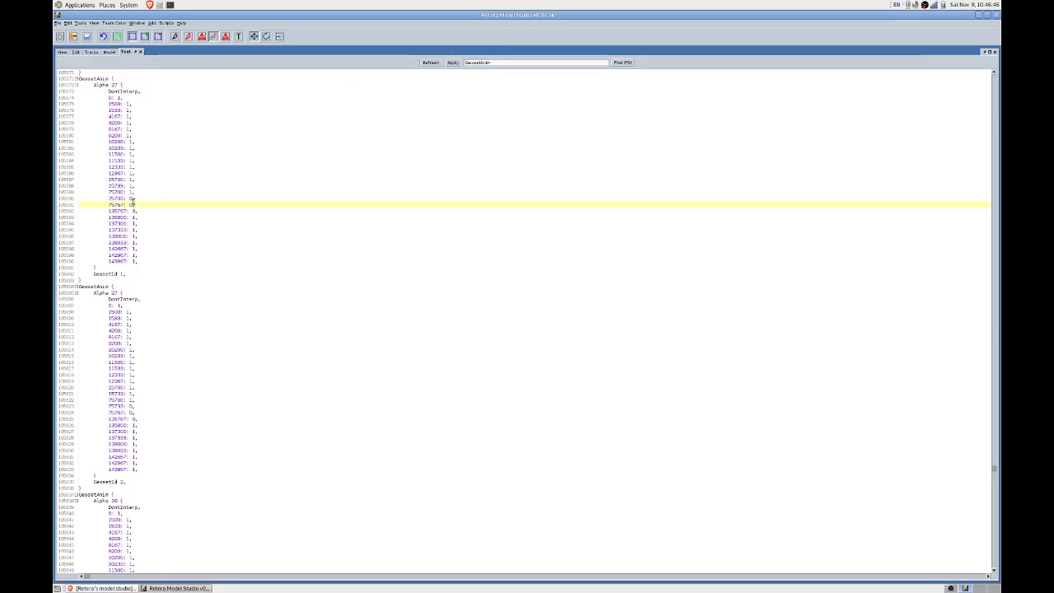
scroll(138, 196, "up", 2)
scroll(145, 194, "down", 15)
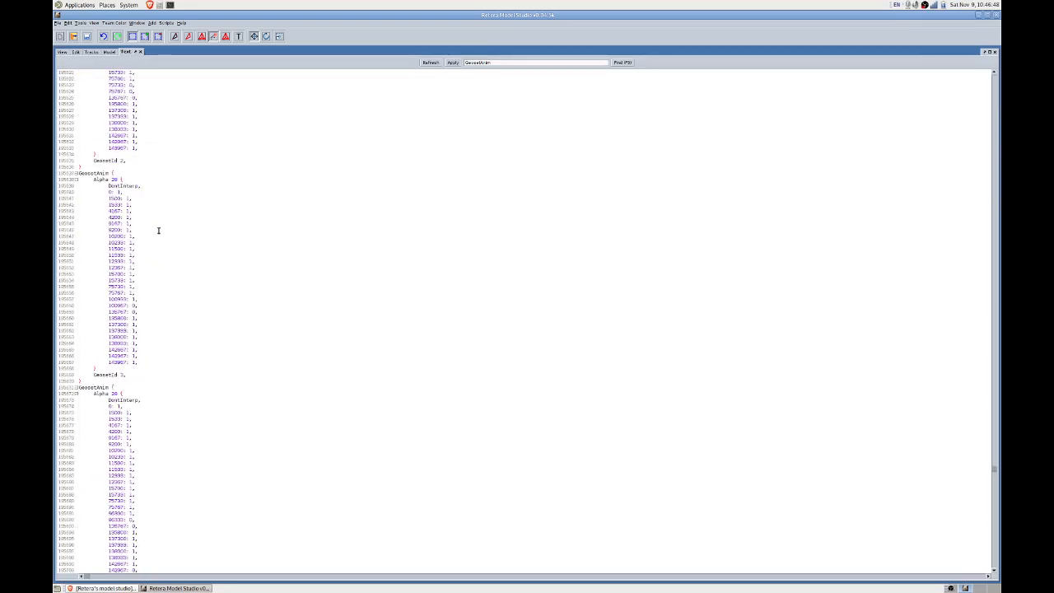
scroll(158, 231, "down", 11)
left_click(140, 312)
double_click(132, 135)
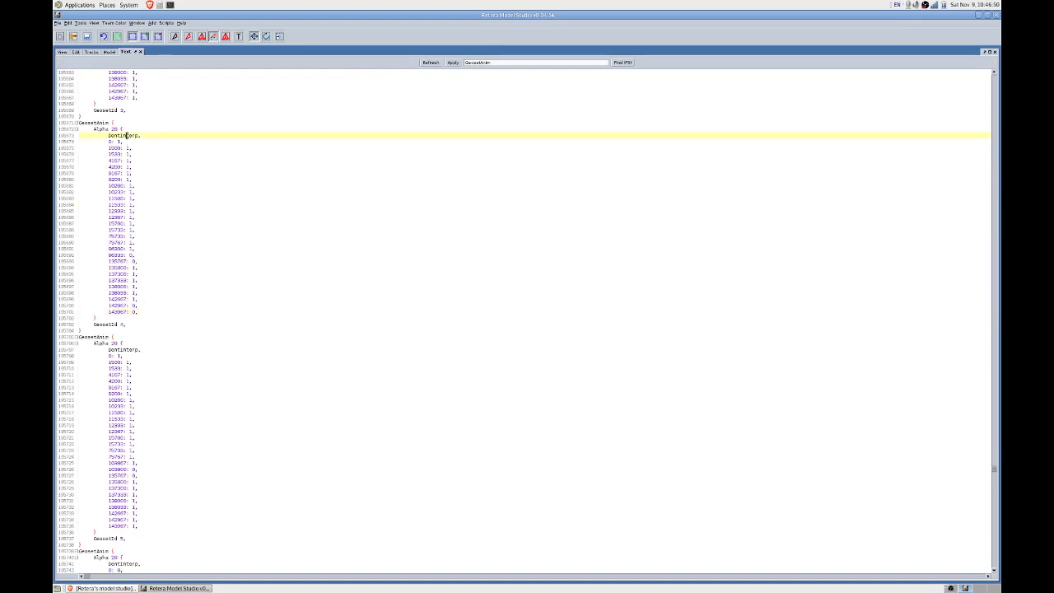
key("Delete")
type("Linear,")
Replay the Decay Flesh animation in the preview and examine the shield up close as it plays.
left_click(63, 52)
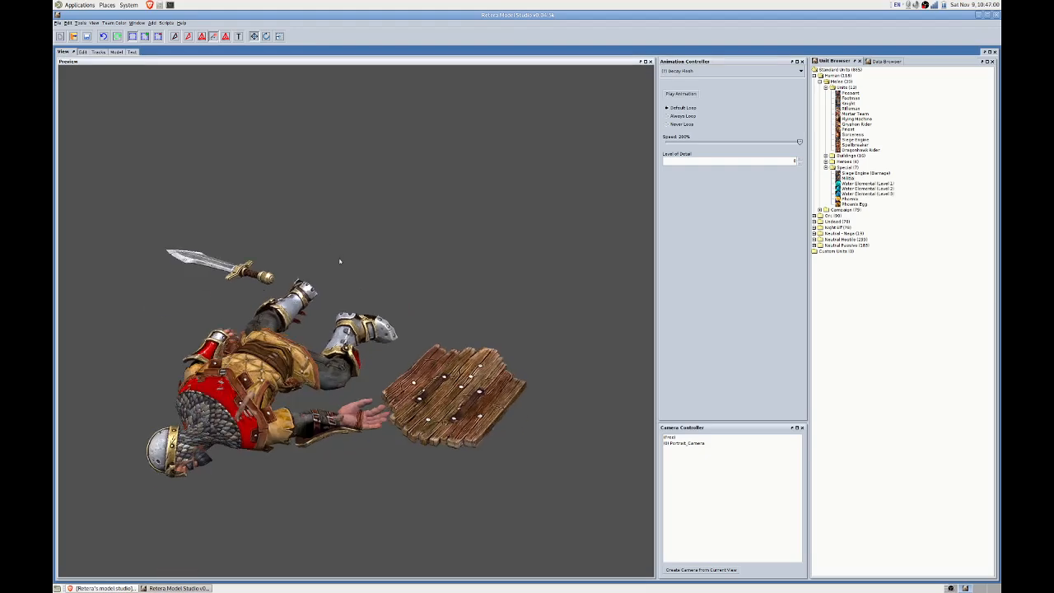
left_click(679, 93)
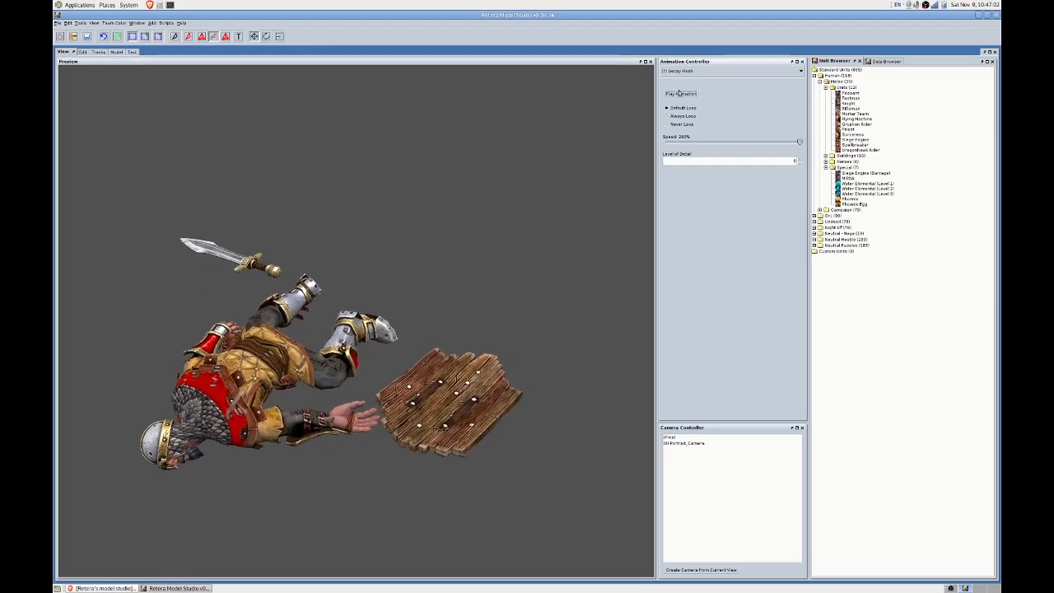
left_click(606, 183)
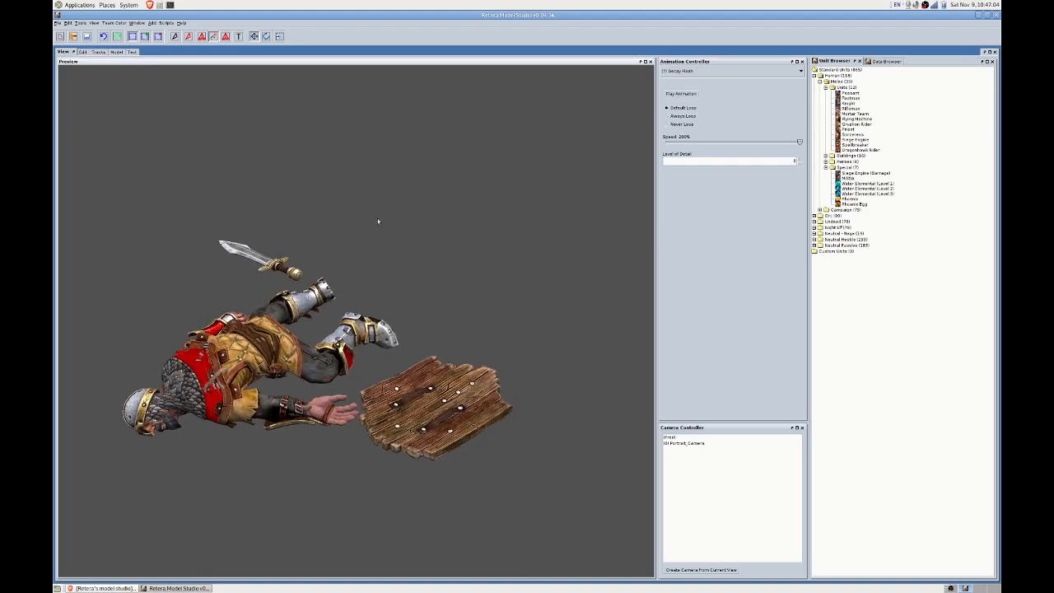
scroll(367, 239, "up", 2)
scroll(347, 264, "up", 2)
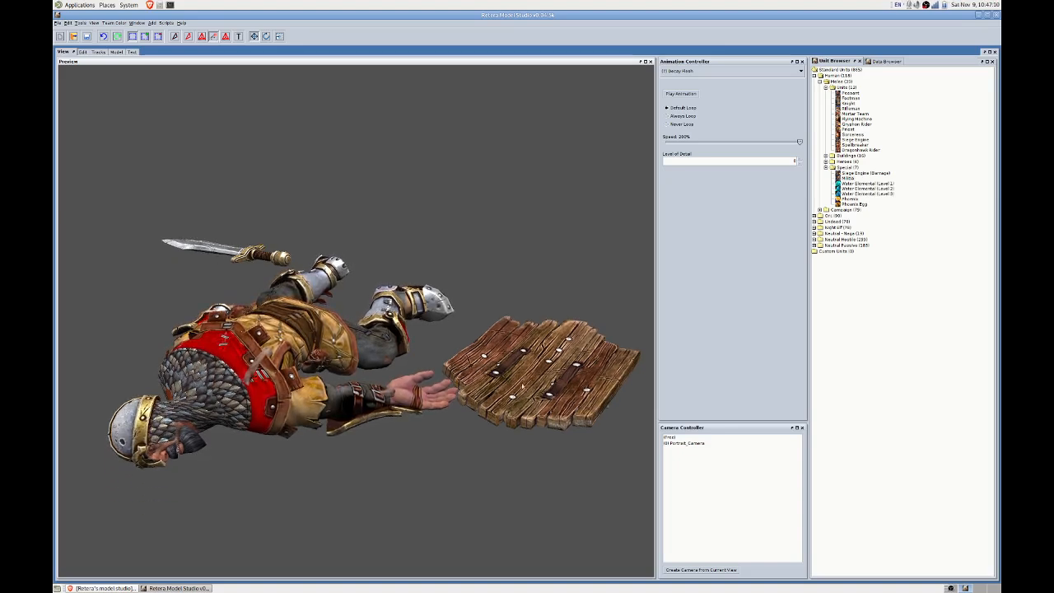
left_click_drag(531, 354, 496, 368)
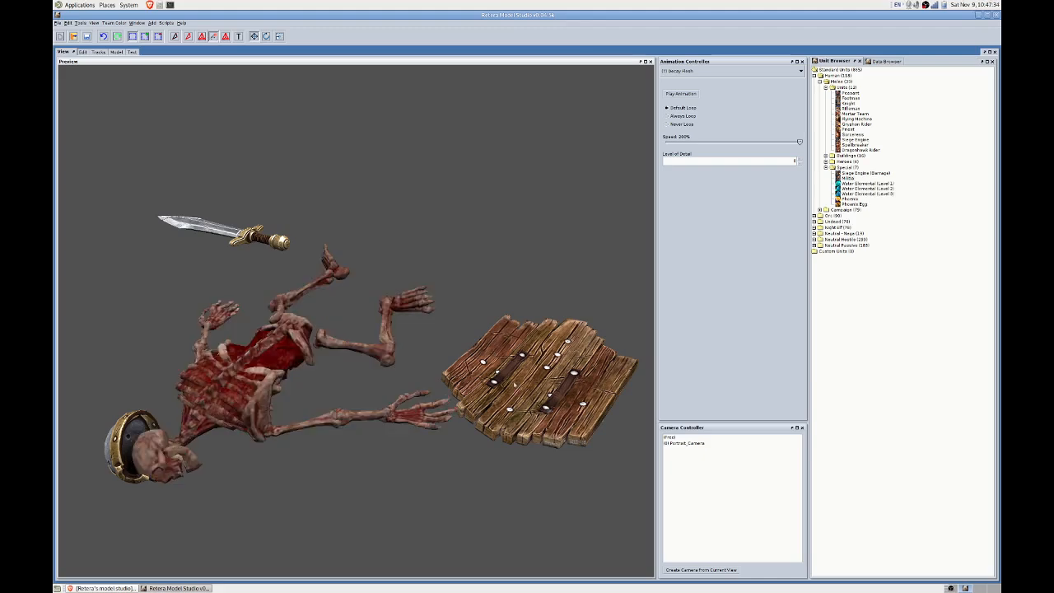
Examine the skeleton, sword and shield from the side and from above in the Decay Flesh preview.
middle_click_drag(514, 384, 464, 403)
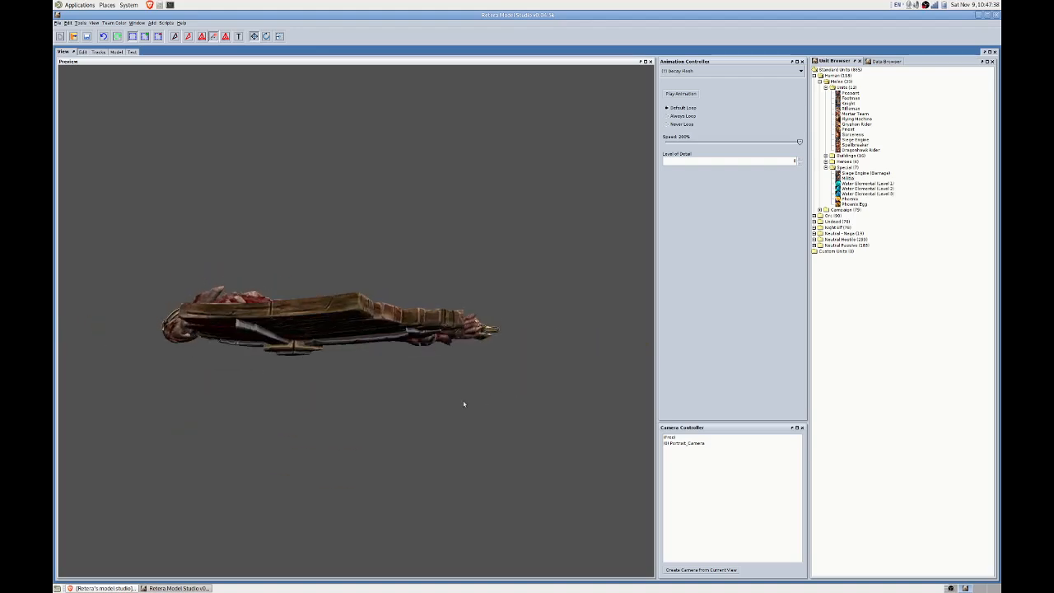
scroll(283, 391, "up", 2)
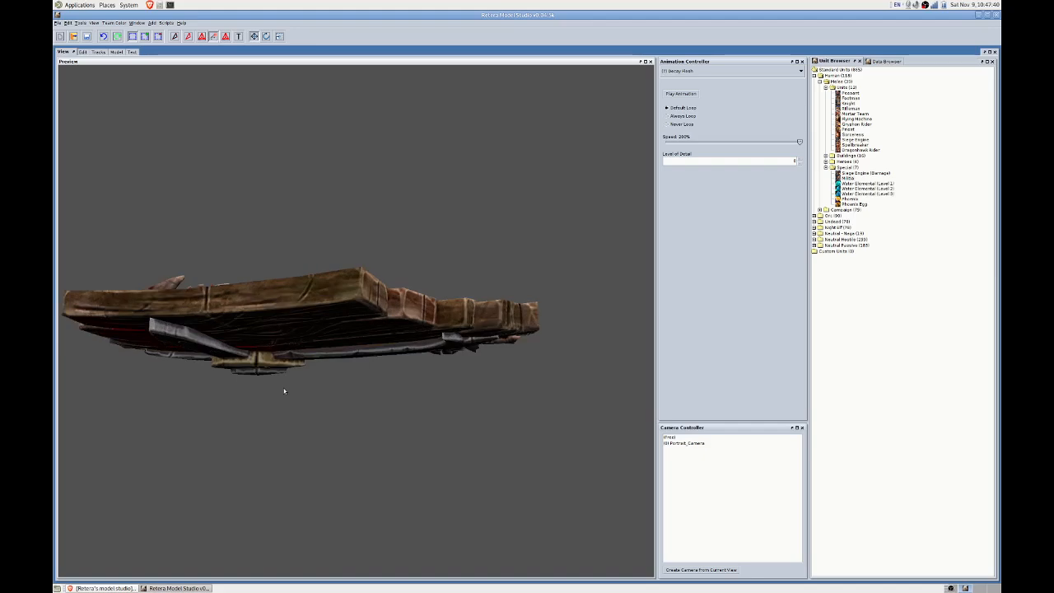
middle_click_drag(284, 392, 387, 372)
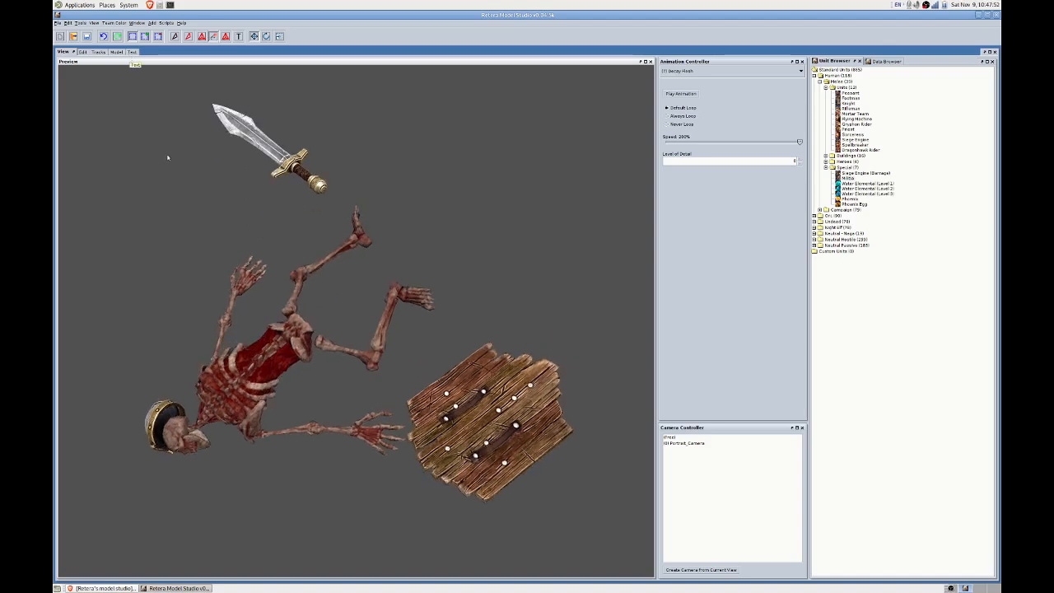
left_click_drag(171, 146, 97, 78)
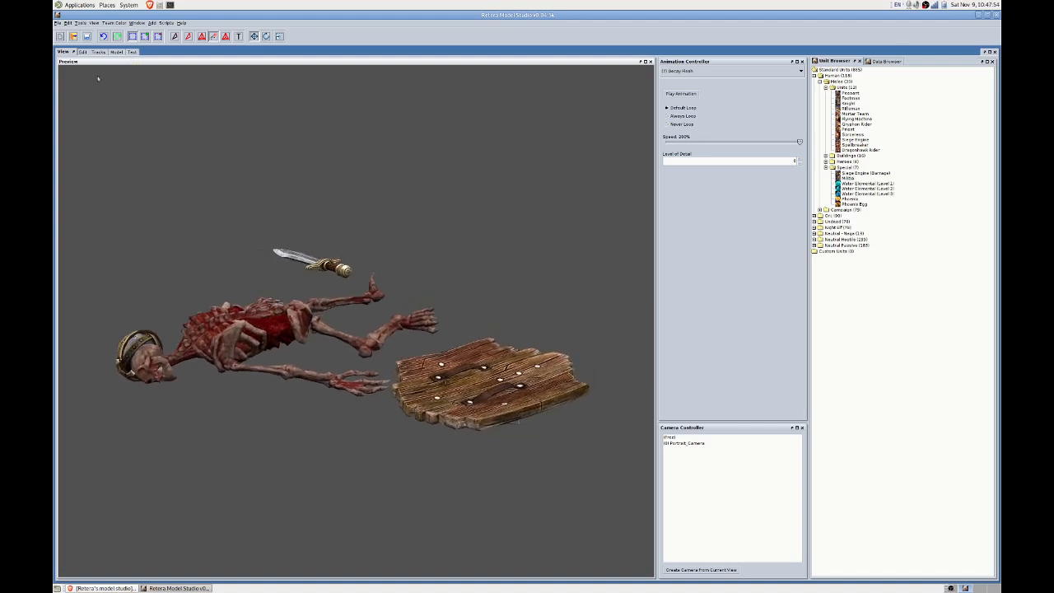
Restore the interpolation type of the alpha track for GeosetId 4 to DontInterp in the model's text.
left_click(131, 52)
left_click(115, 141)
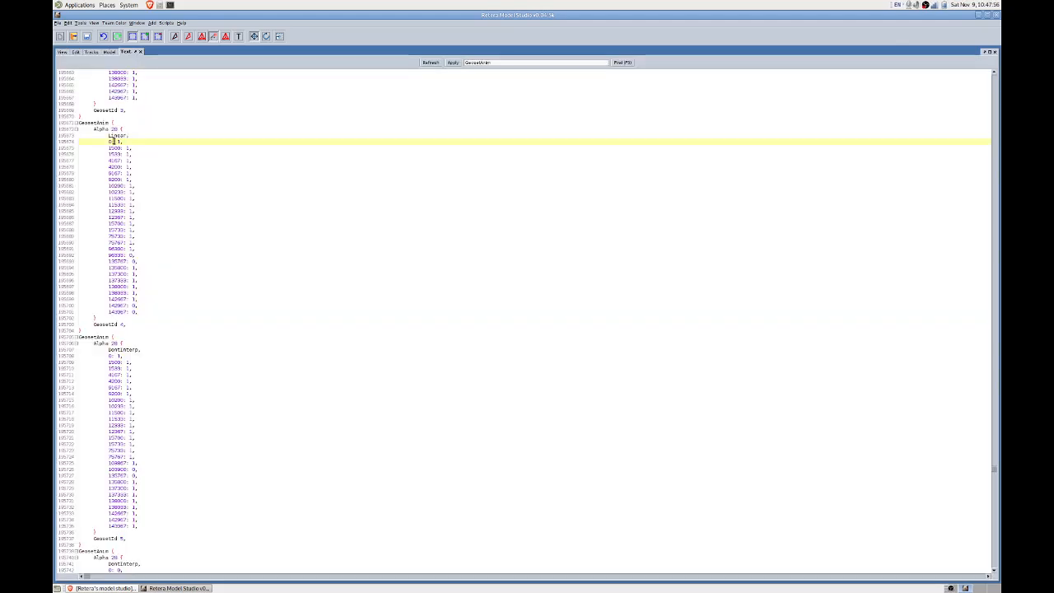
double_click(118, 135)
type("Don")
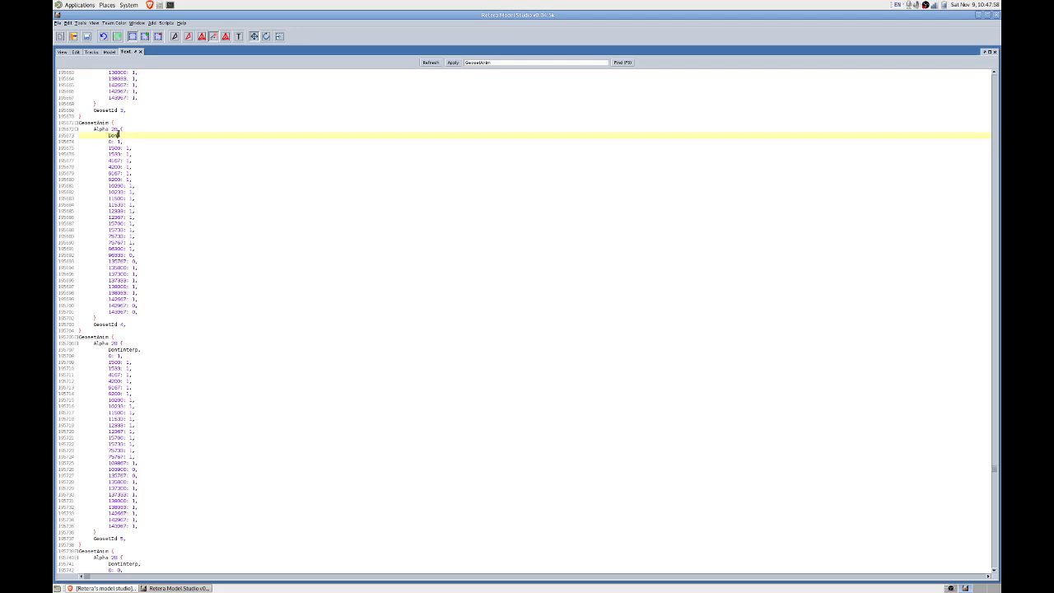
type("tInterp,")
left_click(143, 124)
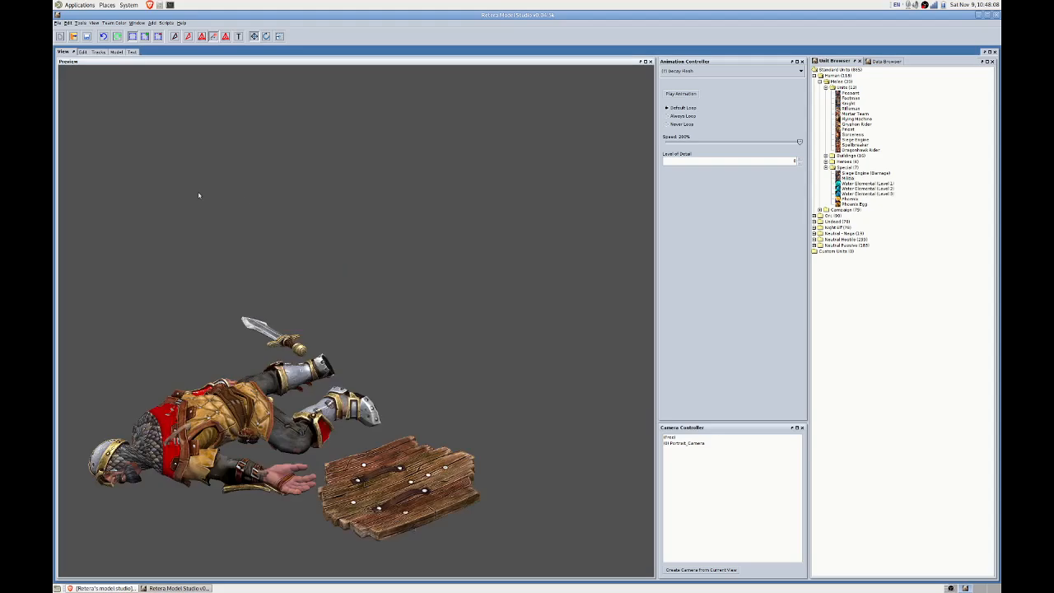
Set the previewed animation to Stand 1, and expand the shield's and weapon's alpha tracks to compare them around Attack Alternate.
left_click(687, 71)
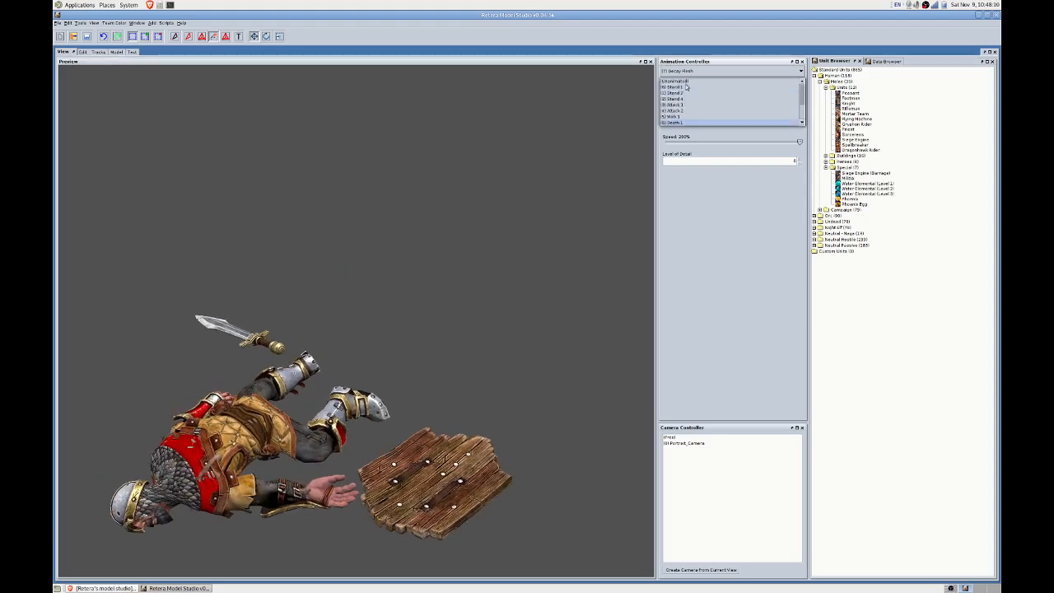
left_click(685, 87)
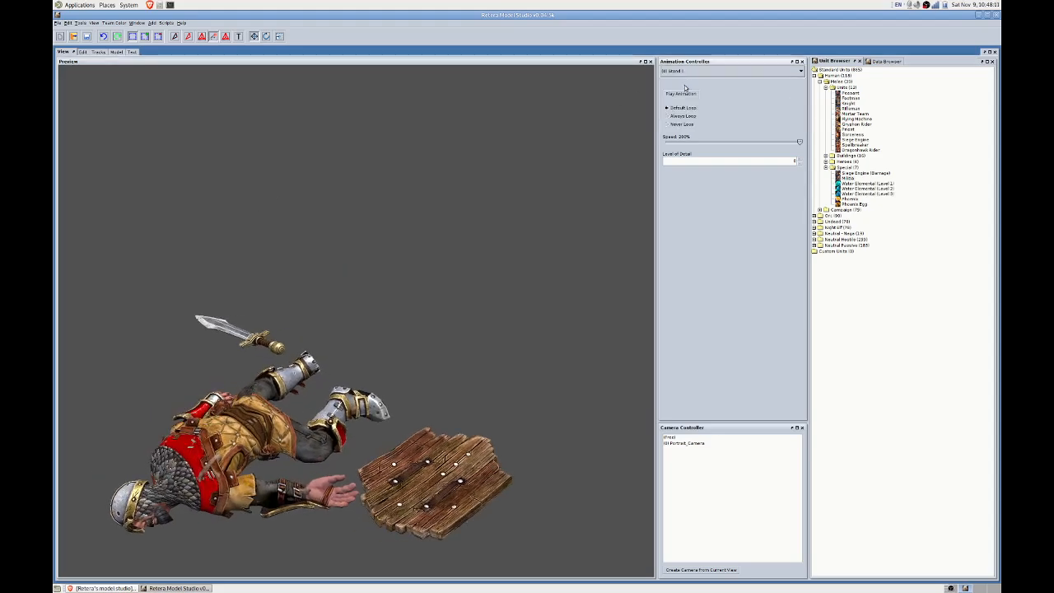
left_click(98, 52)
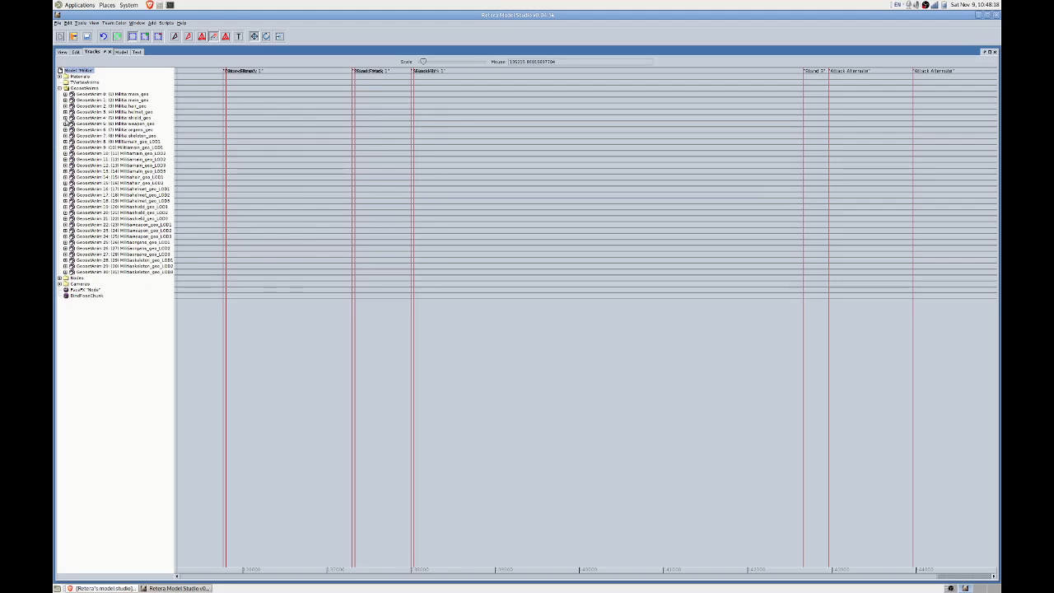
left_click(65, 119)
left_click(65, 129)
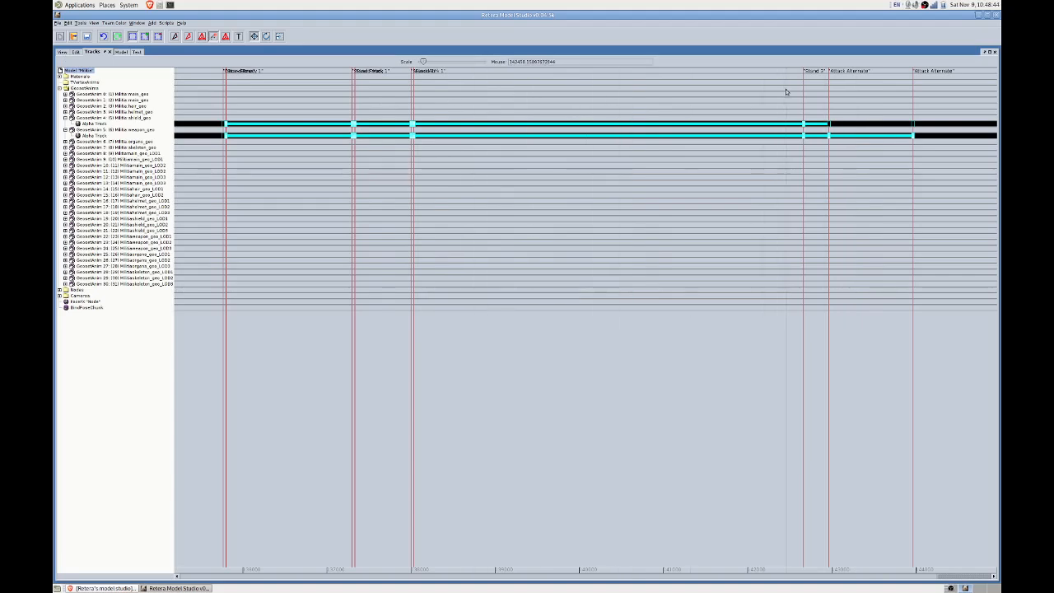
left_click_drag(786, 89, 919, 165)
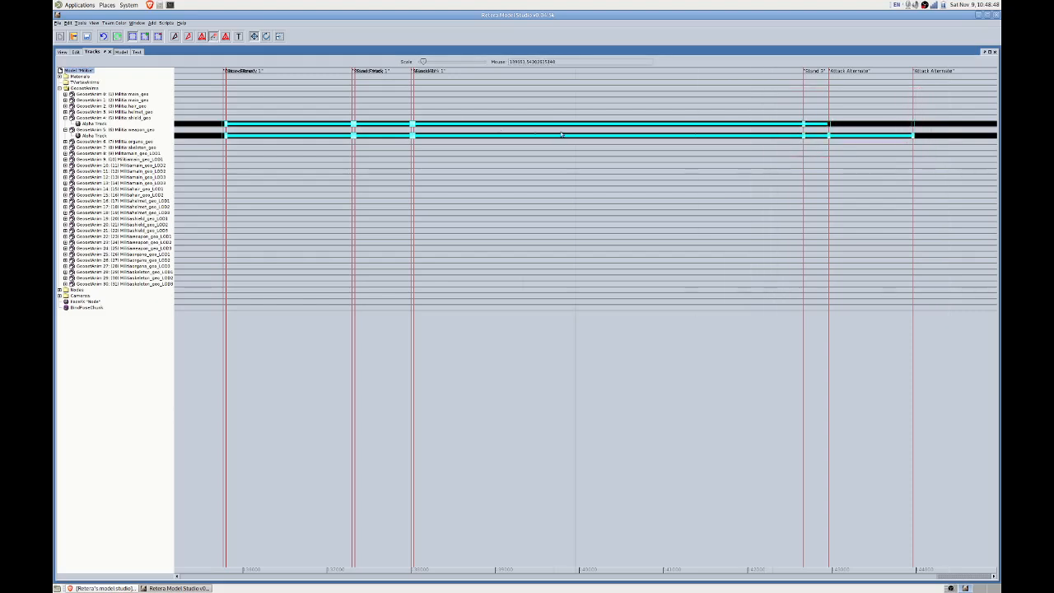
Look over the unit's wireframe mesh and examine the sword and shield on the Stand 1 preview.
left_click(76, 51)
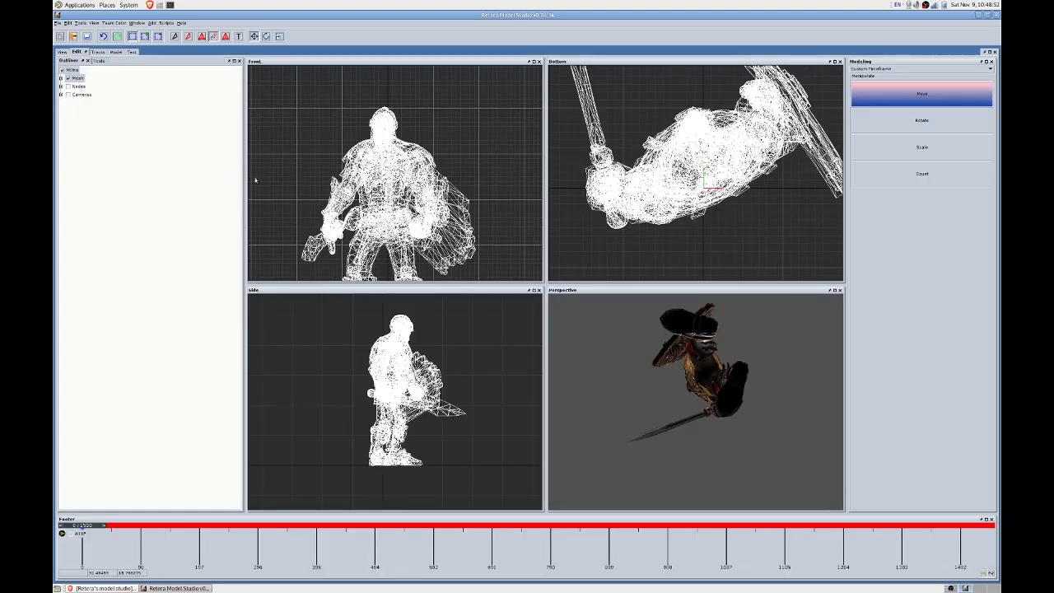
left_click(63, 51)
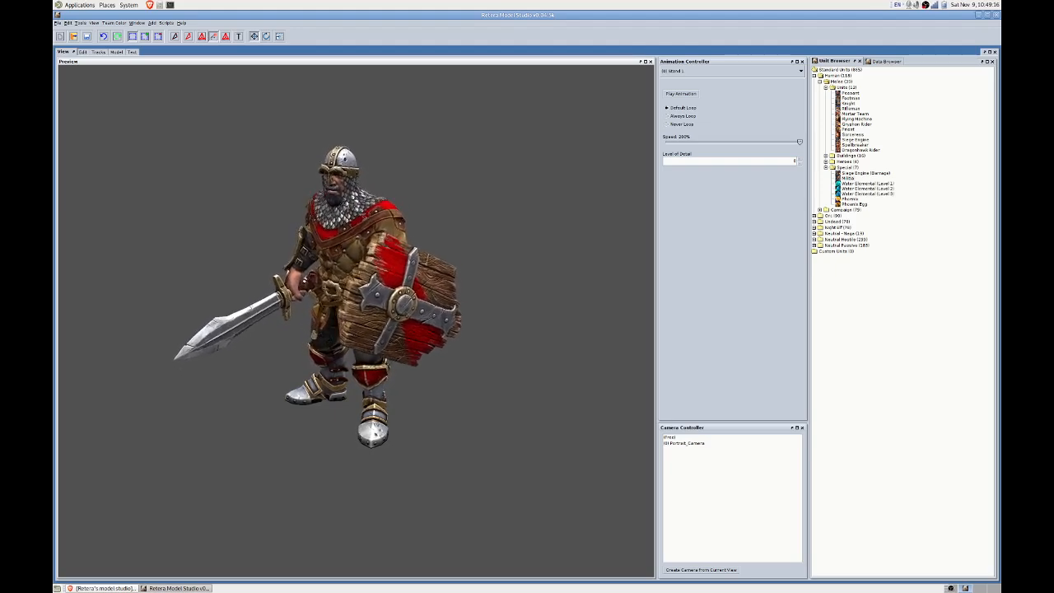
scroll(356, 322, "up", 2)
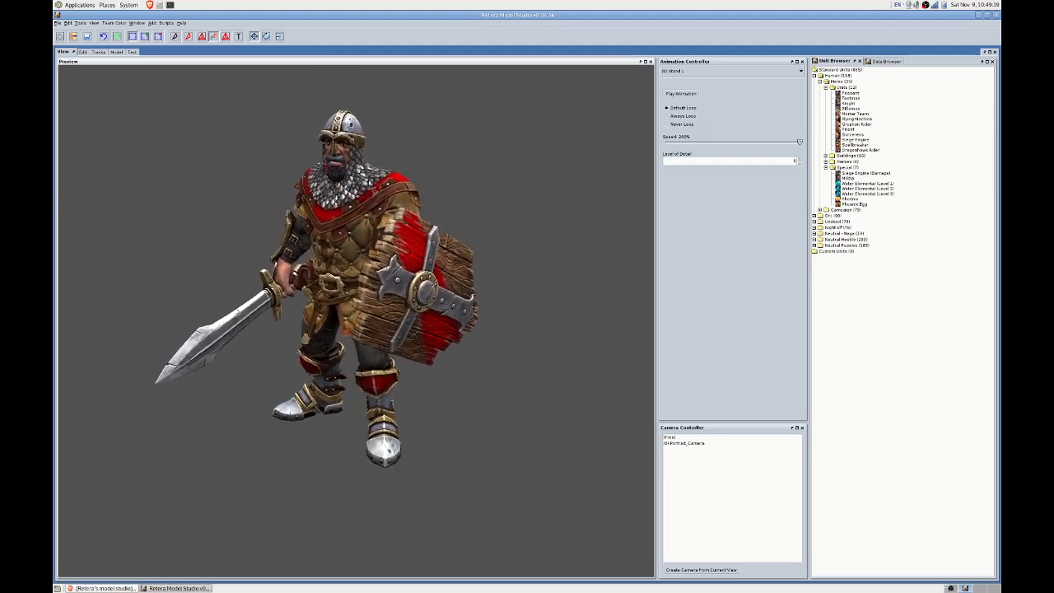
mouse_move(238, 312)
left_mouse_down()
mouse_move(301, 312)
mouse_move(222, 309)
left_mouse_up()
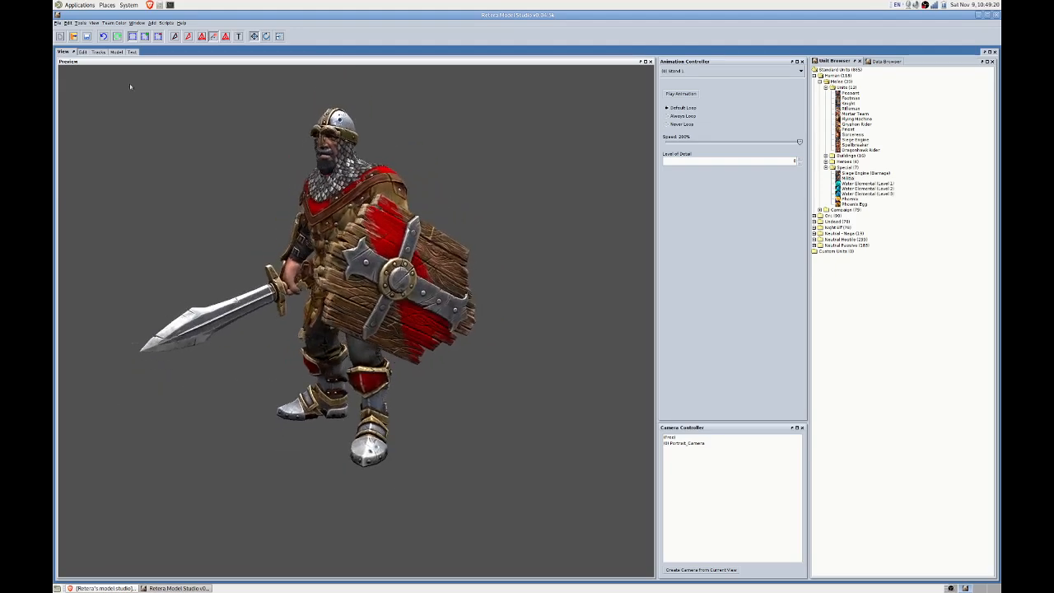
left_click(98, 52)
left_click(62, 52)
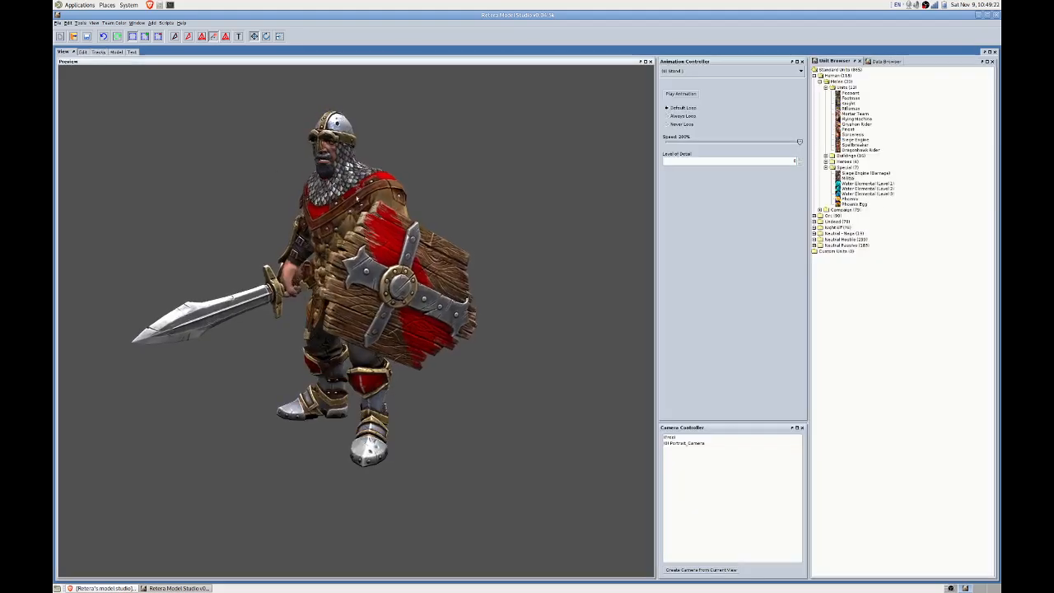
left_click_drag(247, 202, 359, 200)
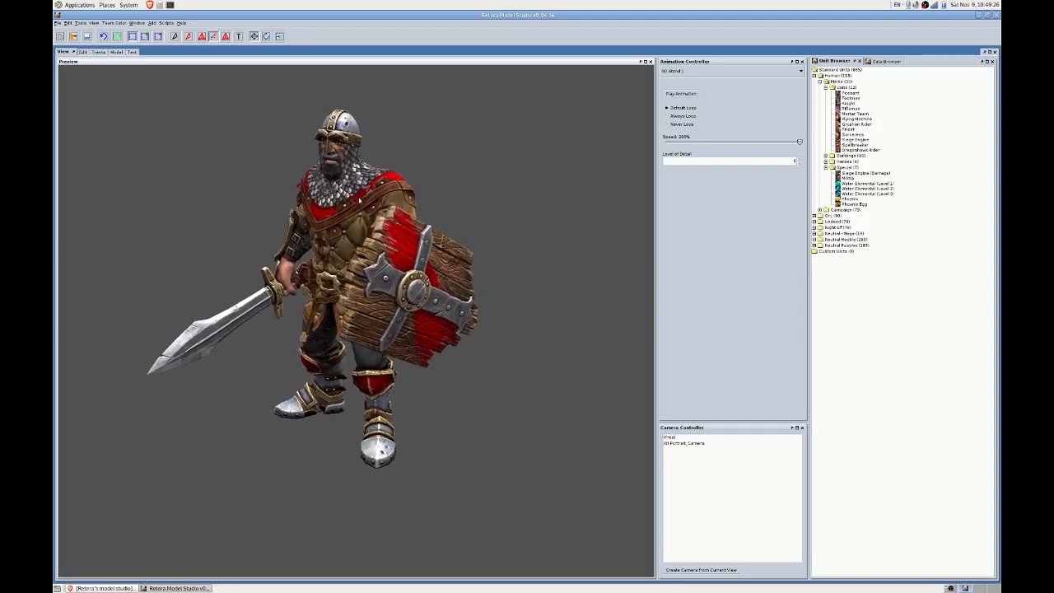
scroll(362, 211, "down", 2)
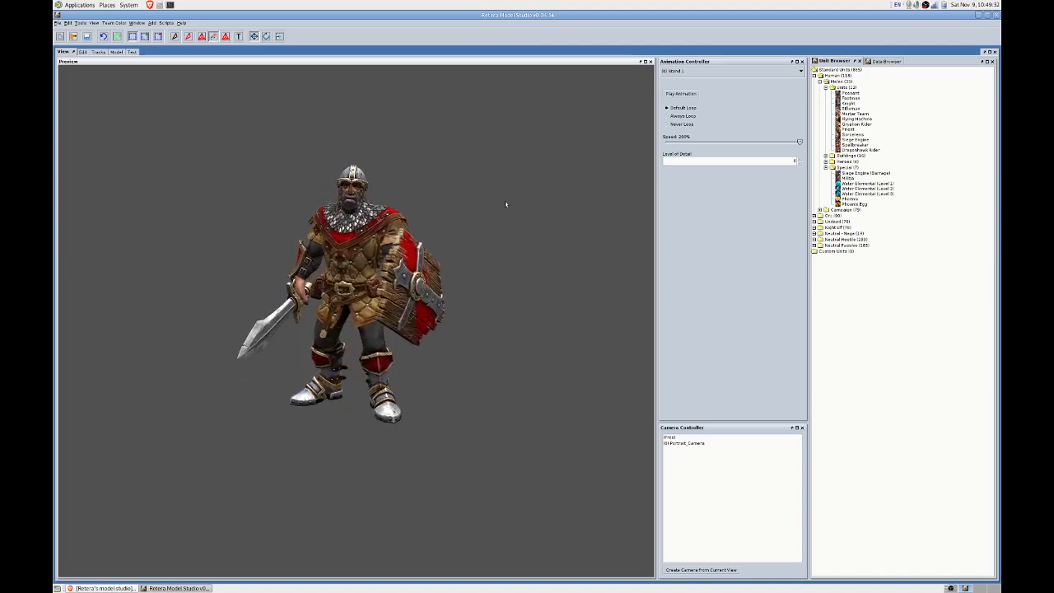
Preview the Attack Alternate animation with the playback speed set to 100%.
left_click(683, 73)
scroll(693, 116, "down", 2)
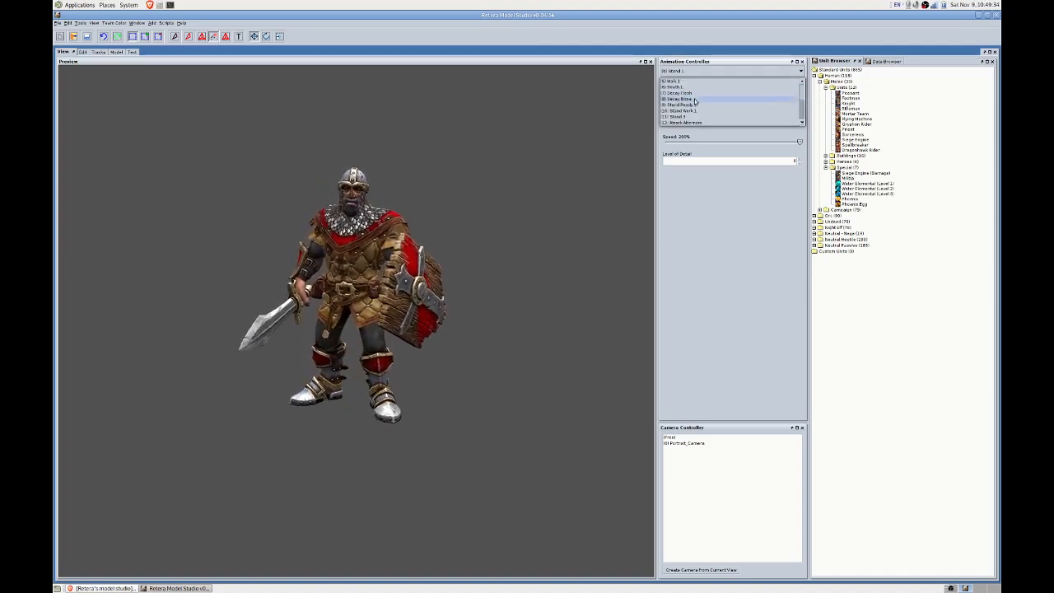
left_click(688, 121)
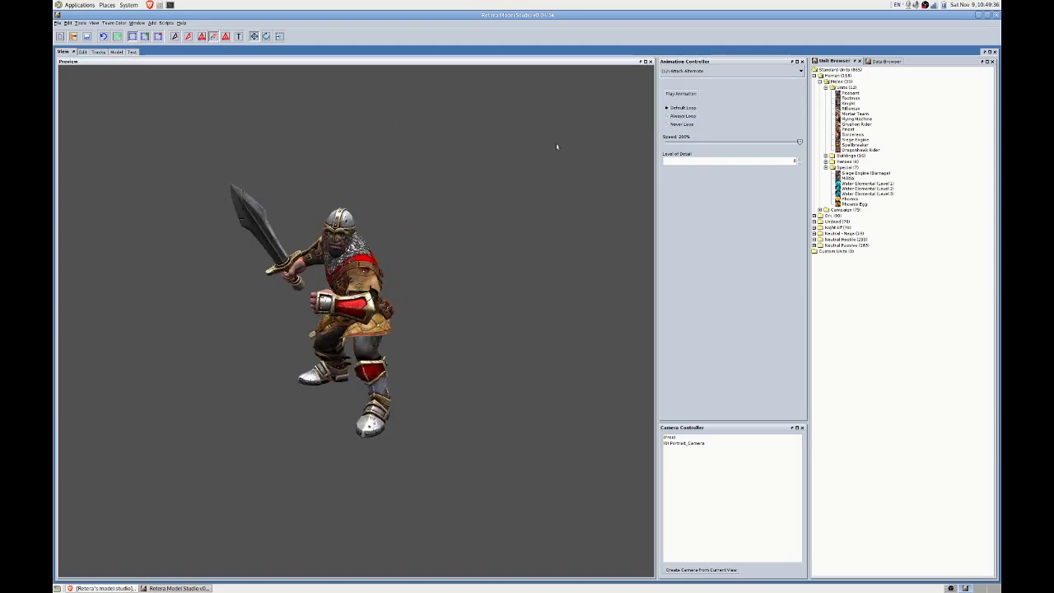
left_click_drag(799, 145, 735, 146)
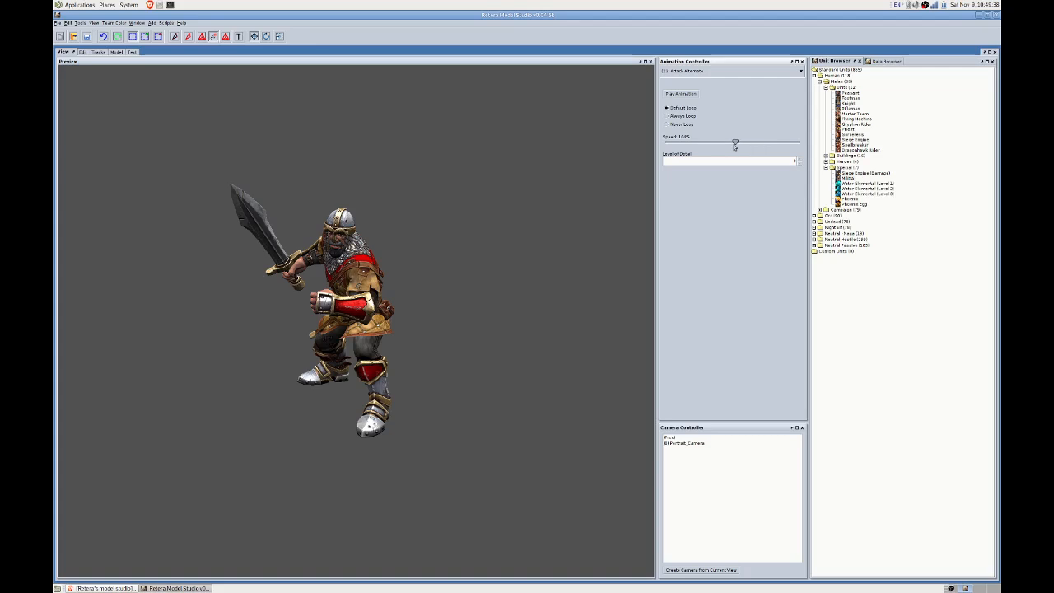
Replay the Attack Alternate animation and examine the weapon and shield visibility on the whole unit.
scroll(444, 177, "down", 3)
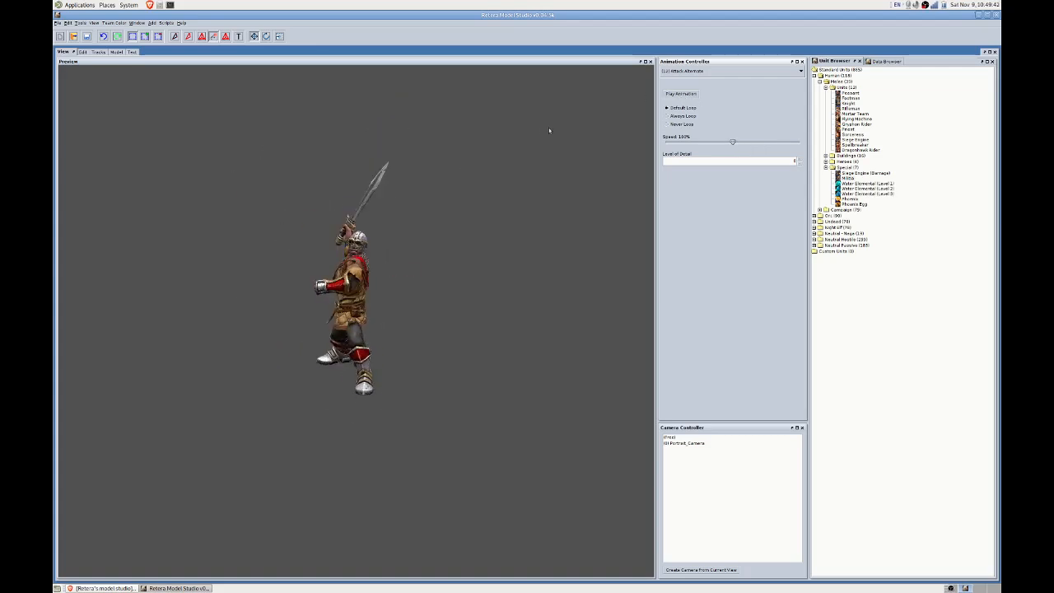
left_click(673, 95)
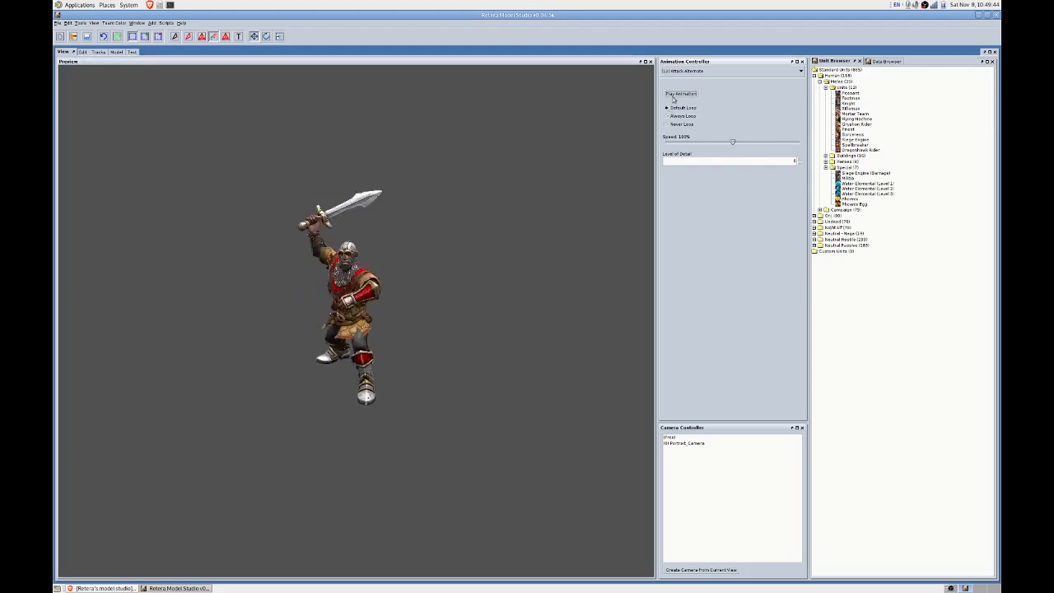
left_click(462, 133)
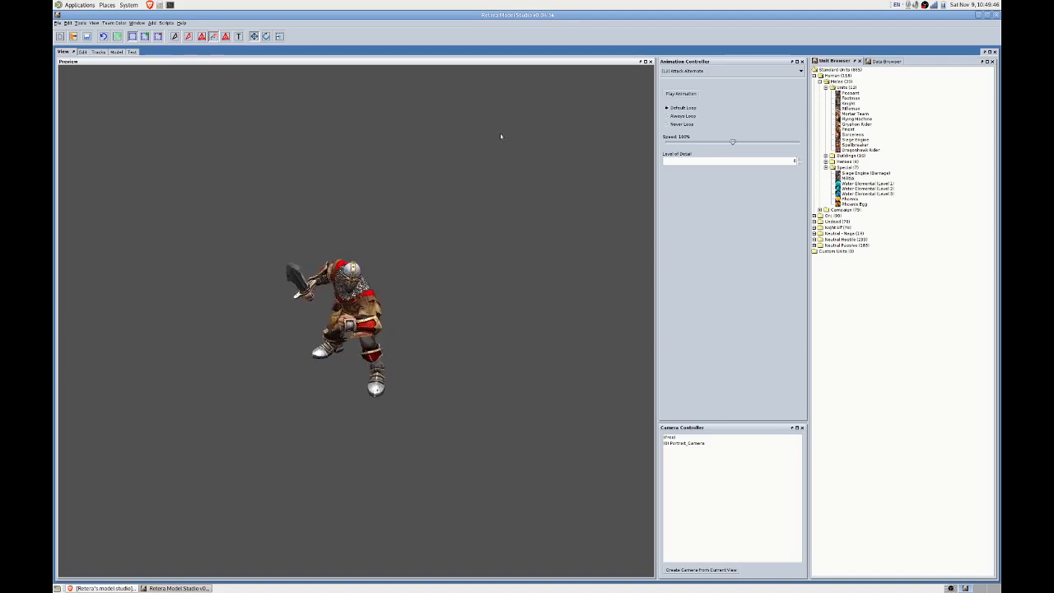
left_click(698, 72)
left_click(518, 157)
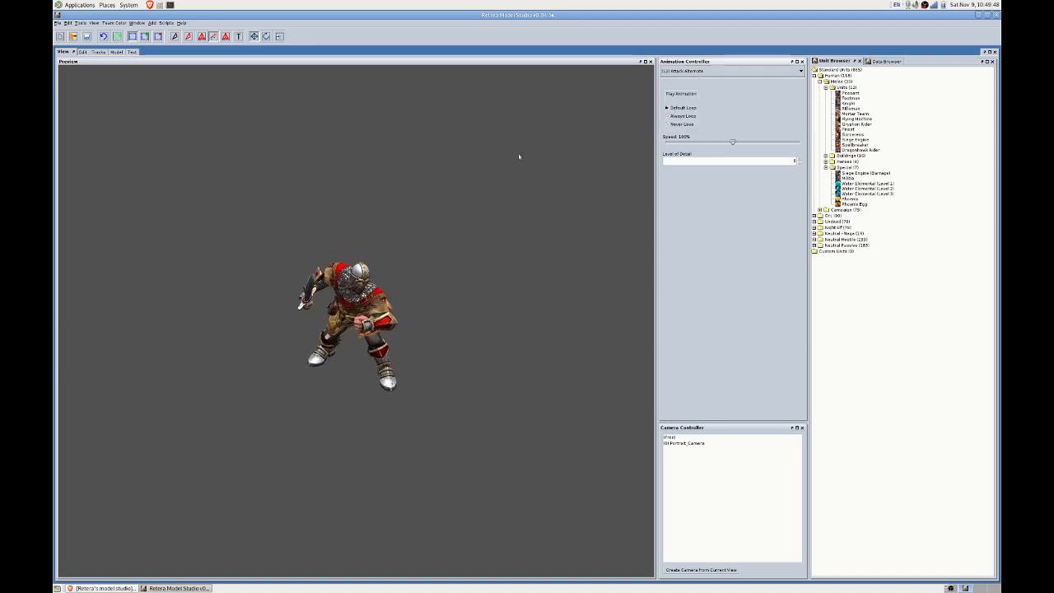
left_click(508, 155)
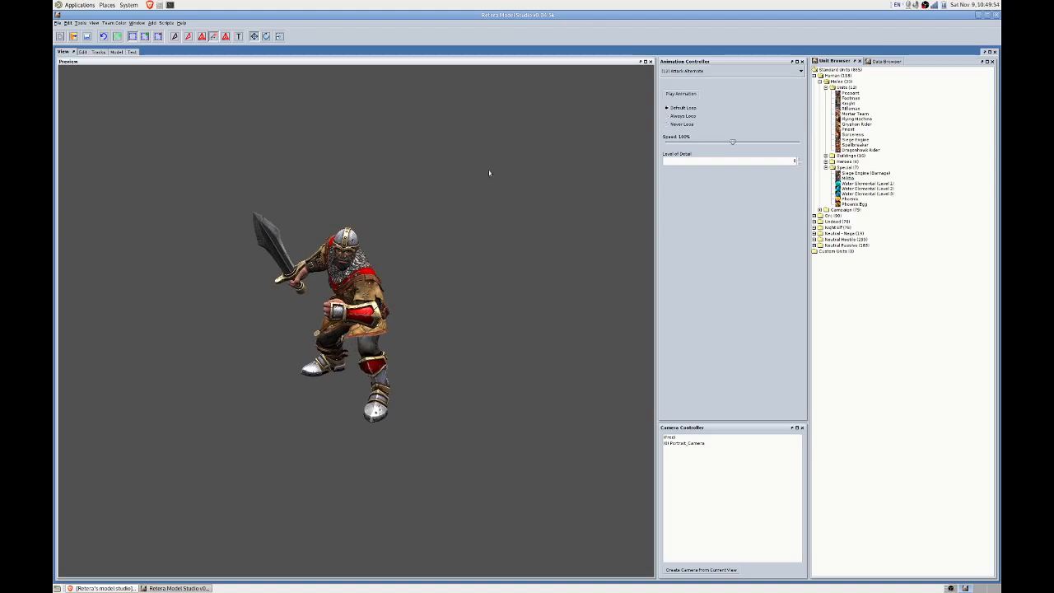
Set the previewed animation to Stand 1, and run the Delete LODs script on the militia model.
left_click(714, 74)
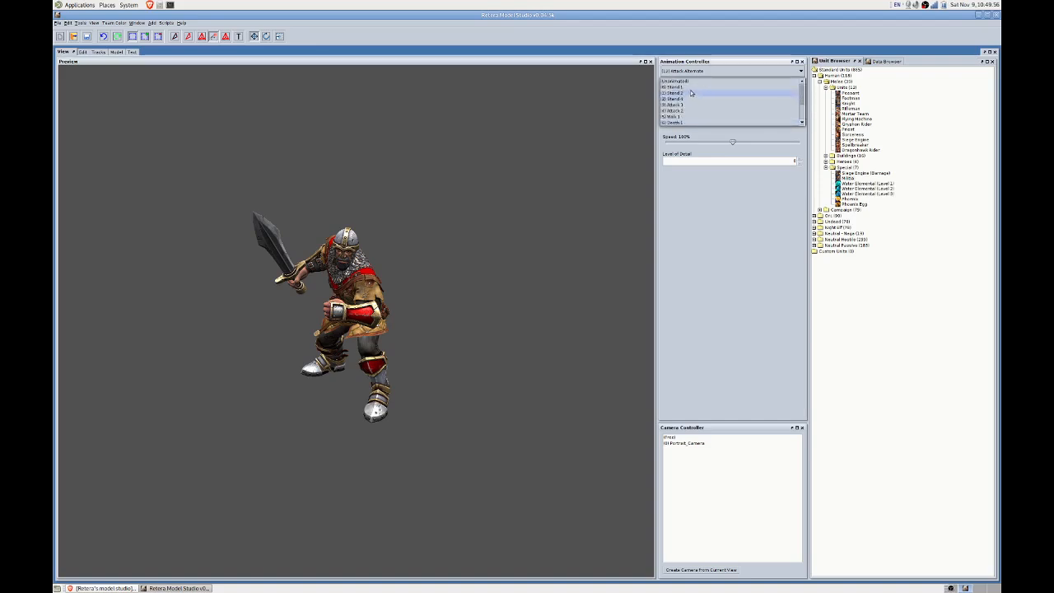
left_click(690, 86)
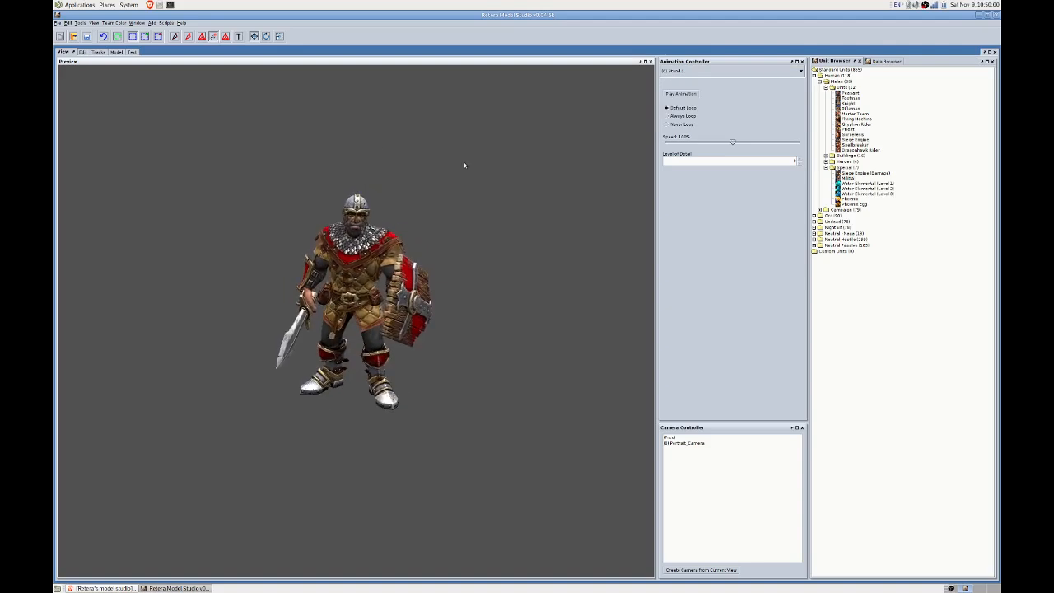
left_click(81, 52)
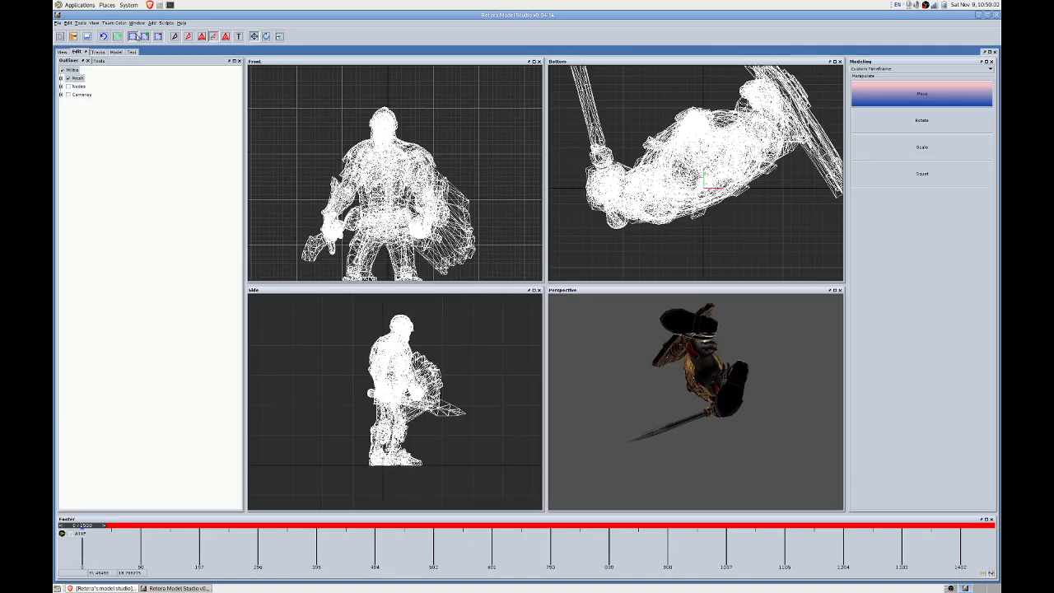
left_click(167, 23)
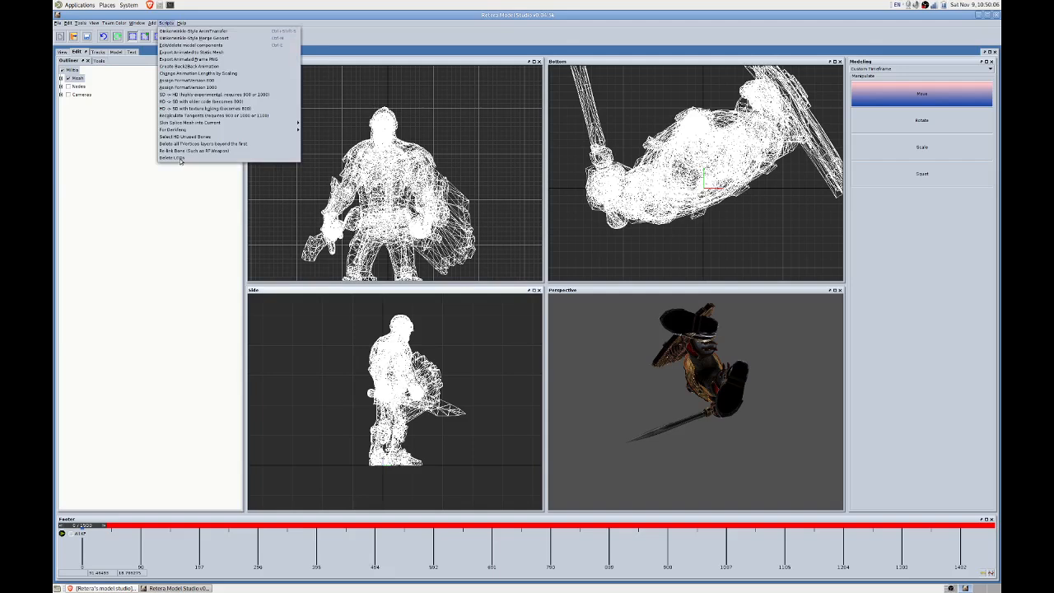
left_click(178, 159)
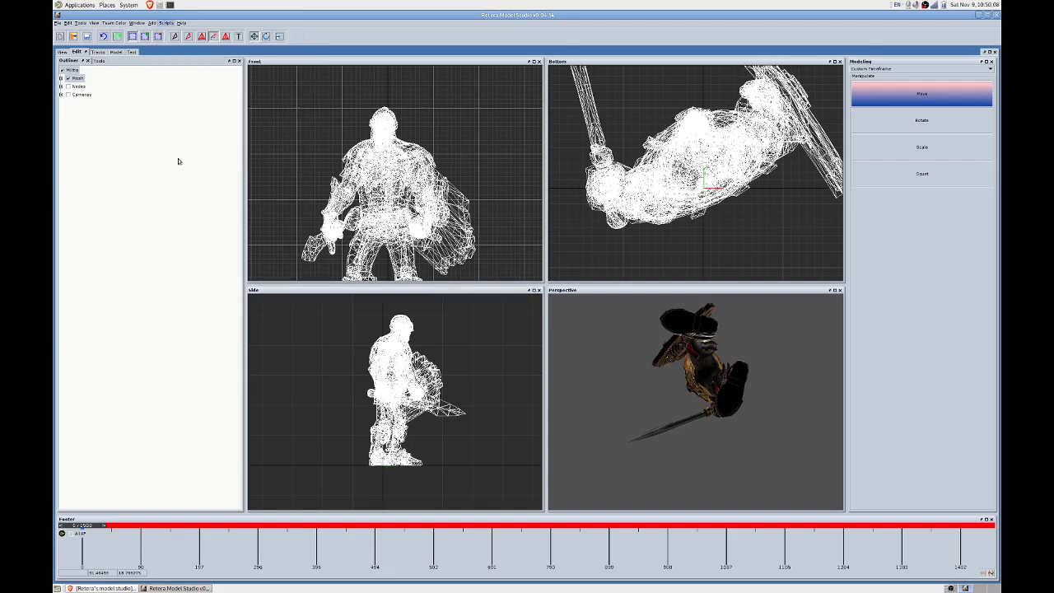
Expand the model's mesh list to review its geosets, and examine the unit up close in the Stand 1 preview.
left_click(61, 79)
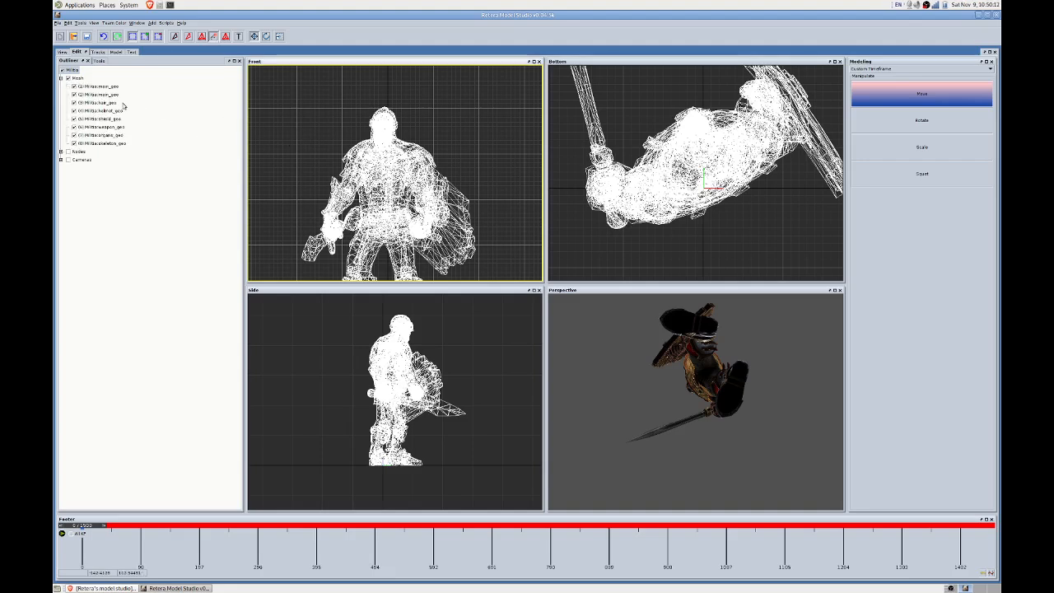
left_click(386, 139)
left_click(93, 87)
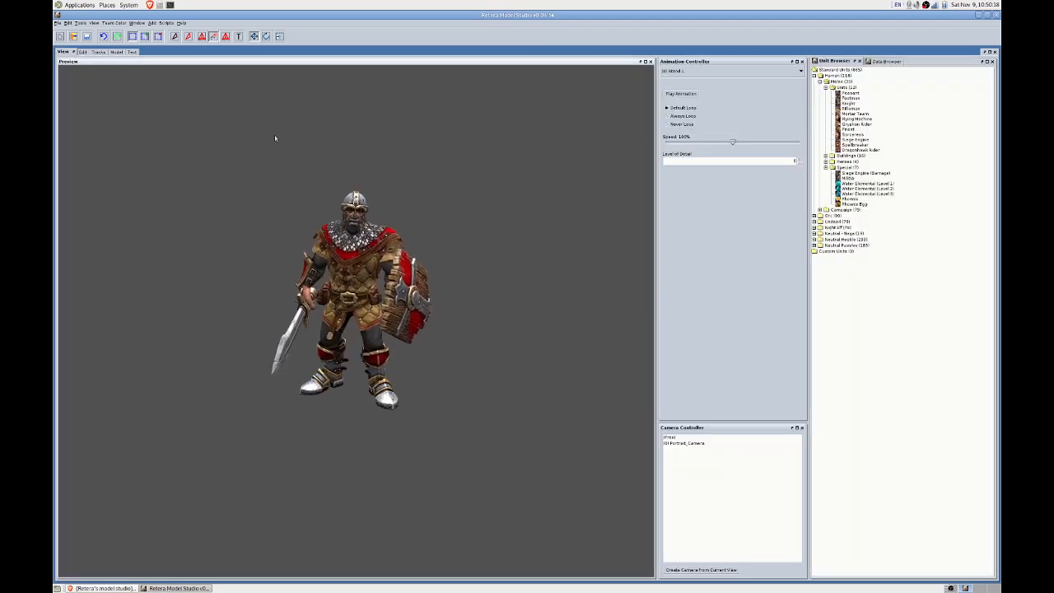
scroll(293, 163, "up", 3)
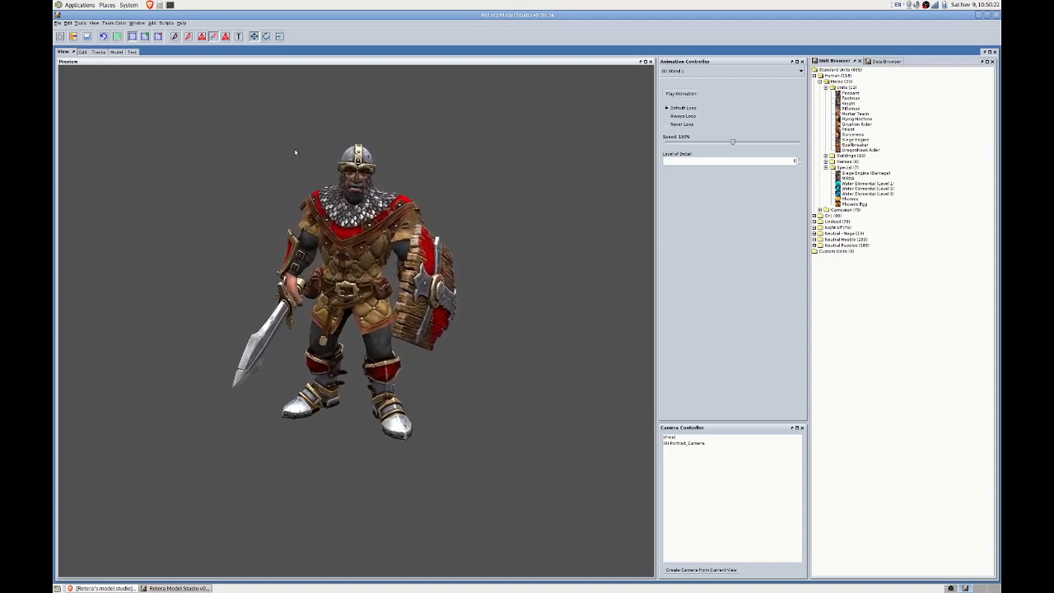
Switch the mesh editor out of animation editing, and leave only the shield and weapon geosets shown for editing.
left_click(83, 53)
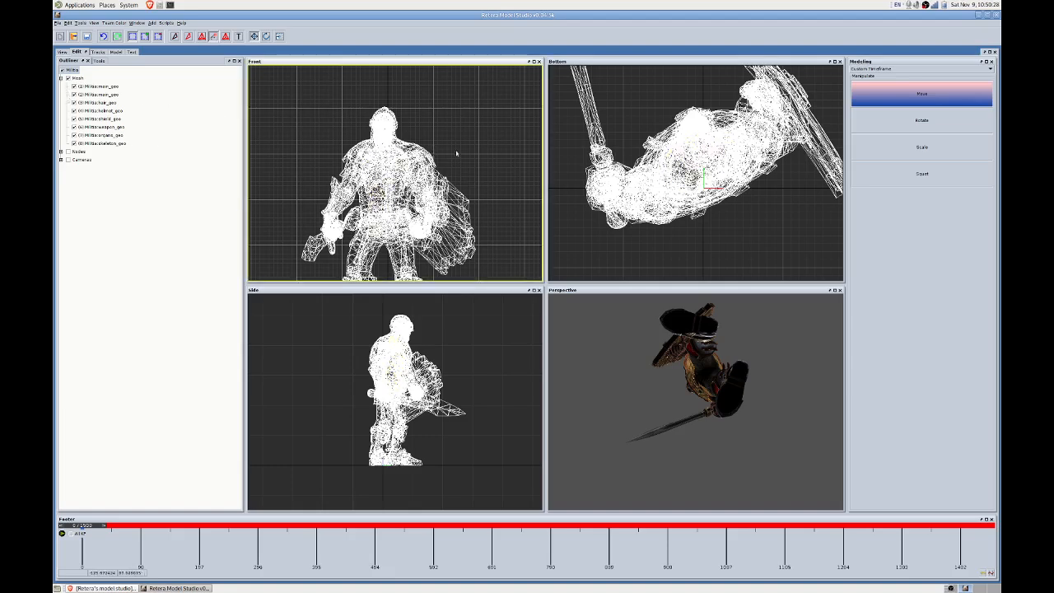
key("a")
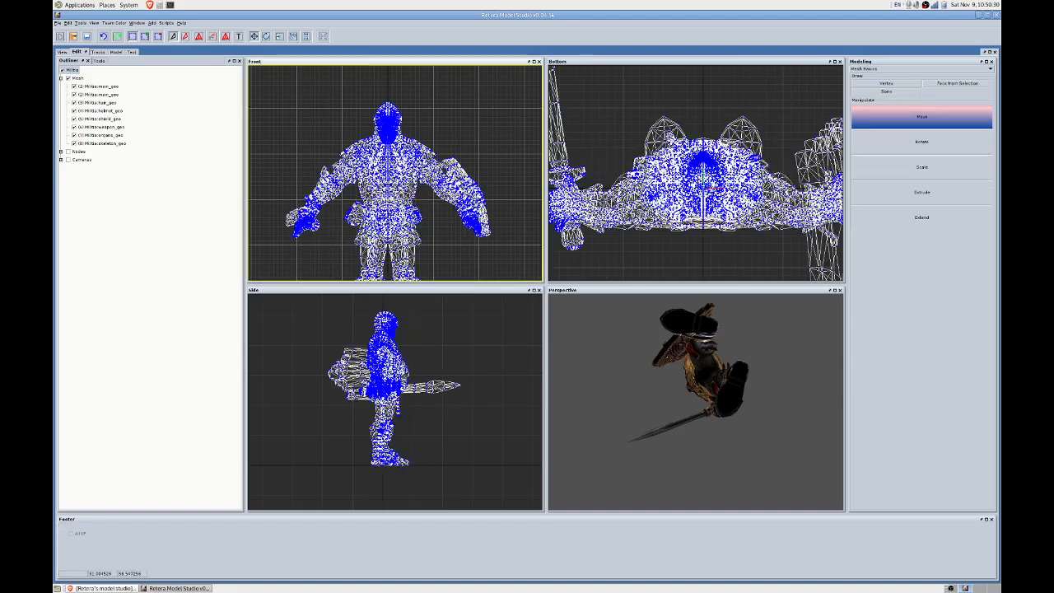
scroll(445, 127, "down", 3)
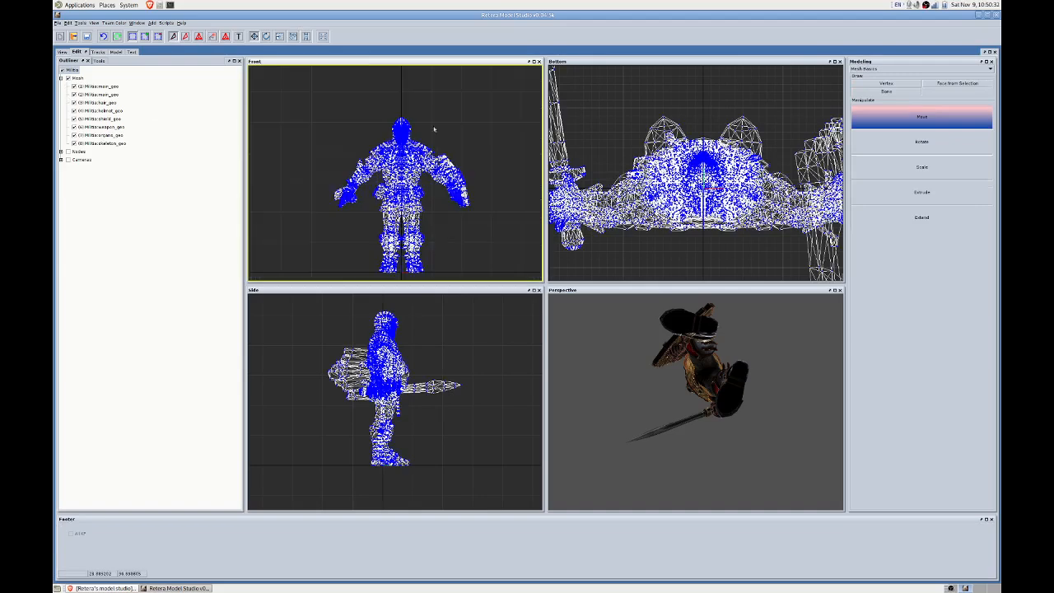
left_click(70, 79)
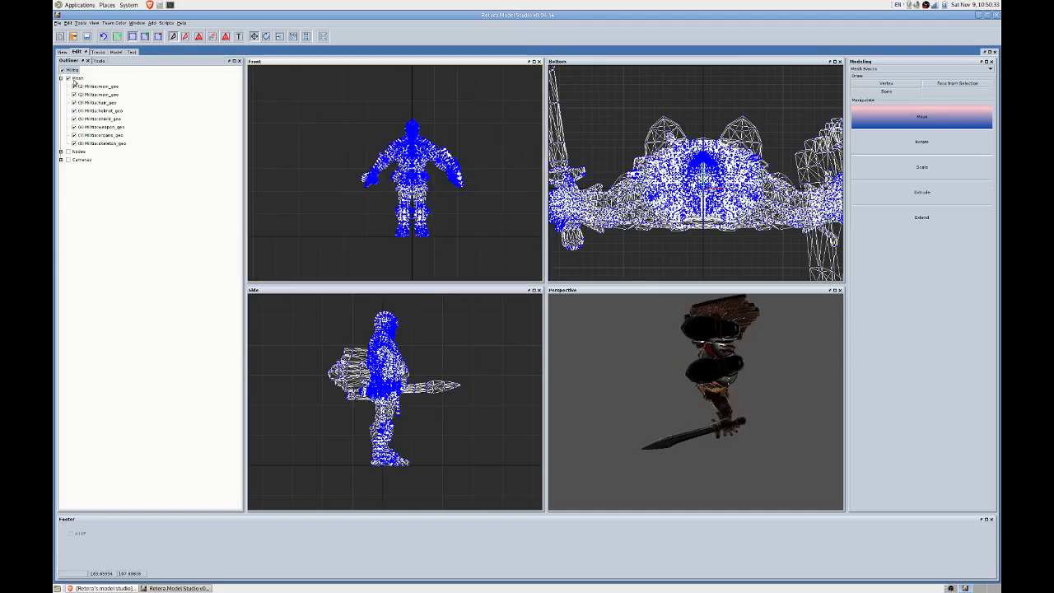
left_click(105, 120)
left_click(104, 127)
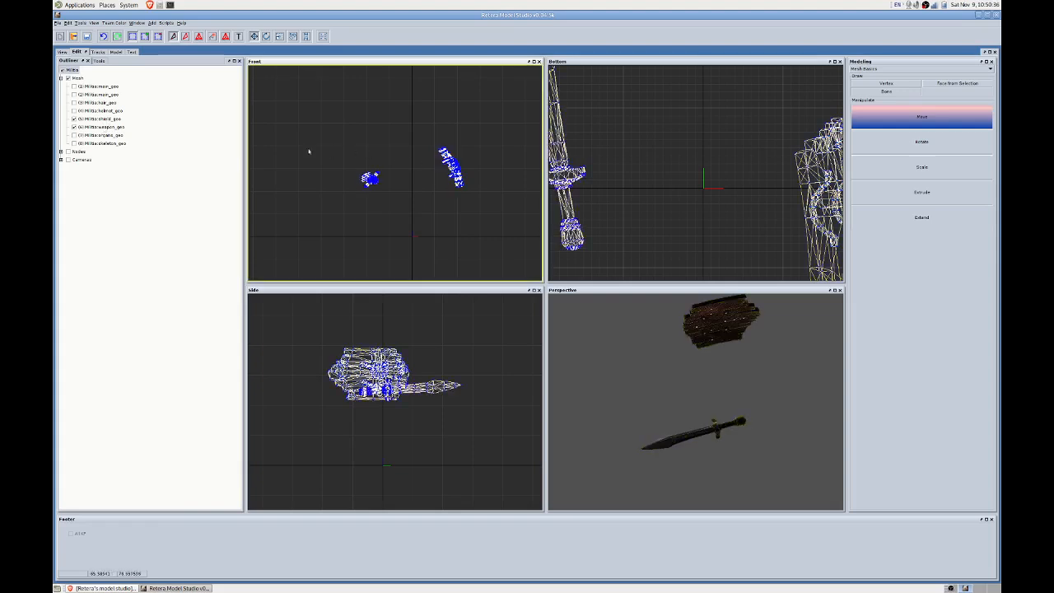
Select all vertices of the sword and shield, and delete both geosets from the model.
scroll(682, 176, "down", 2)
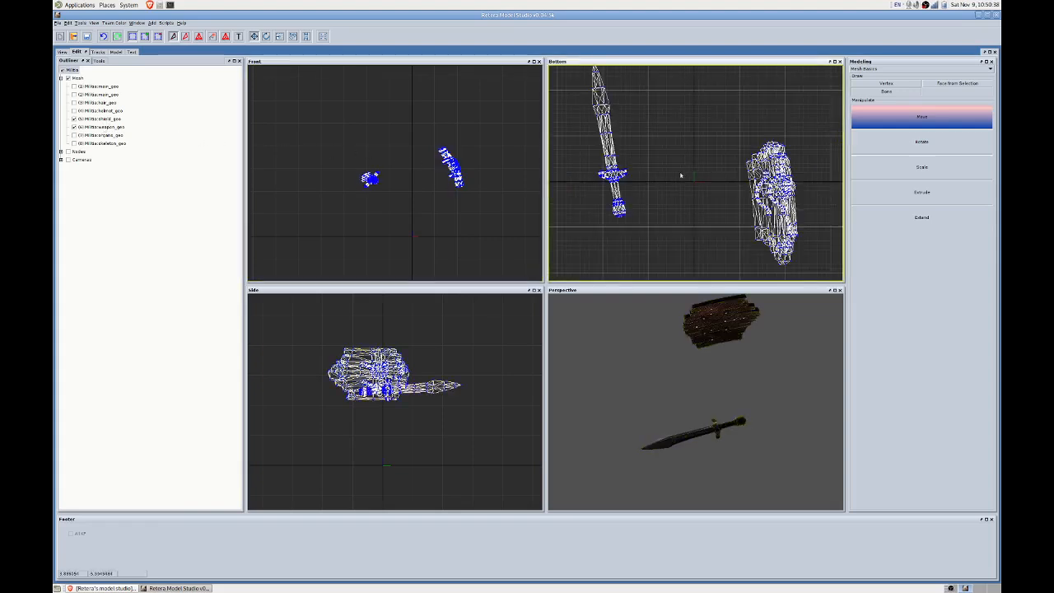
scroll(632, 234, "down", 1)
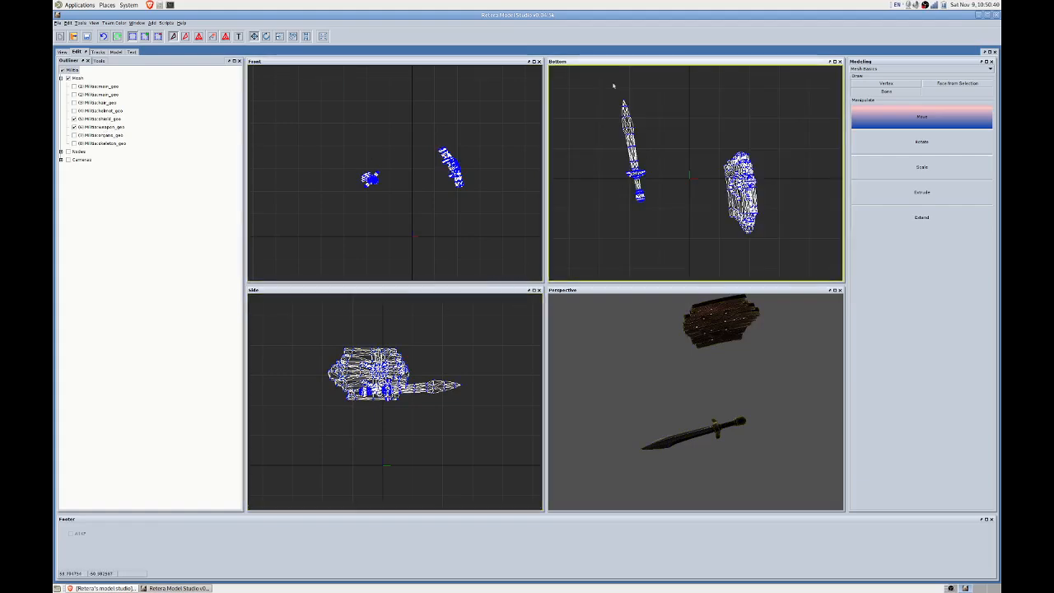
left_click_drag(613, 84, 658, 147)
key("ctrl+a")
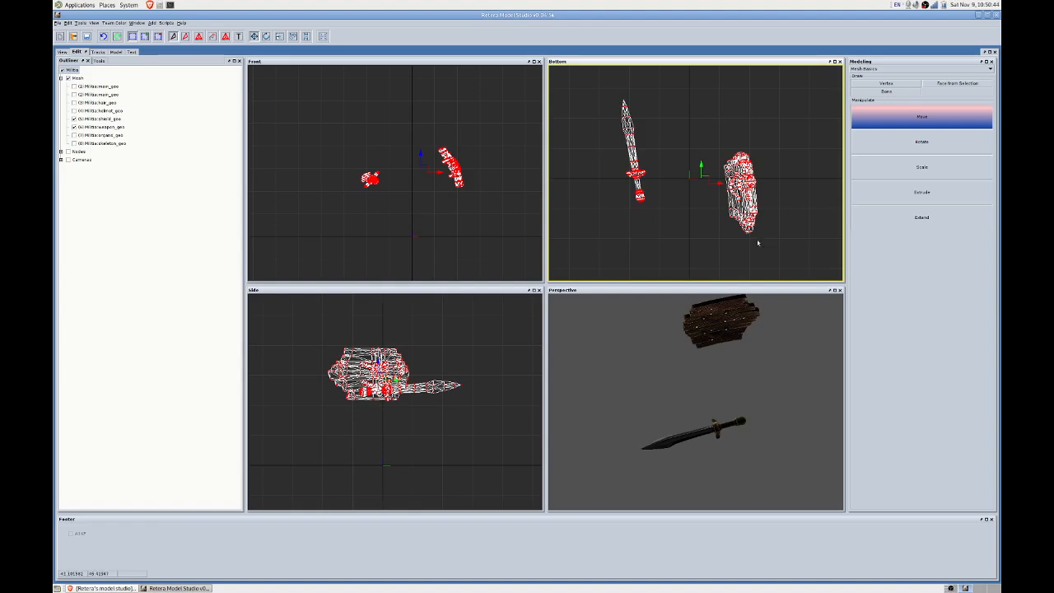
key("Delete")
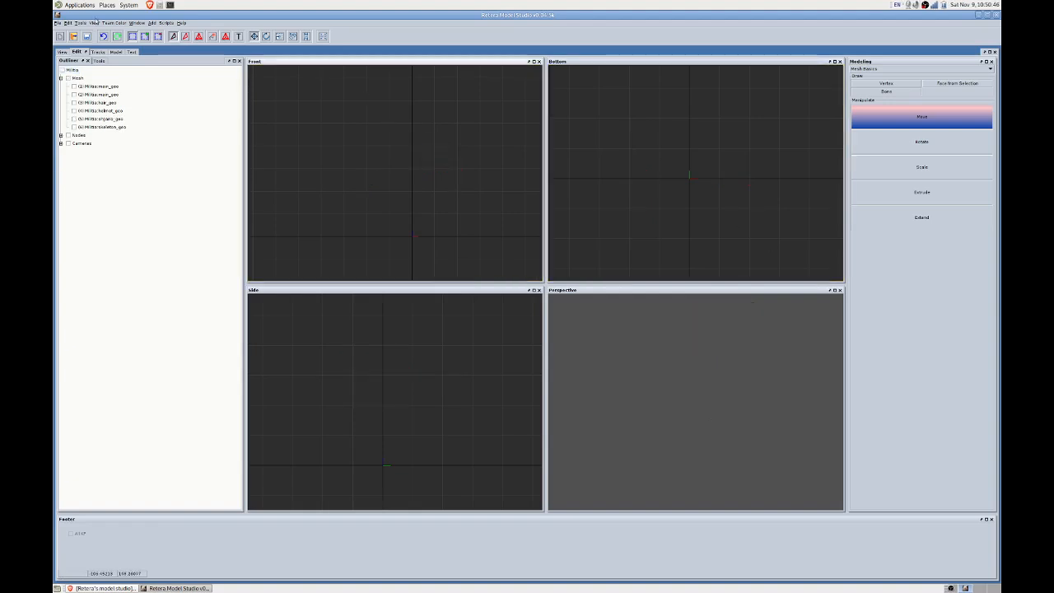
left_click(69, 23)
left_click(58, 23)
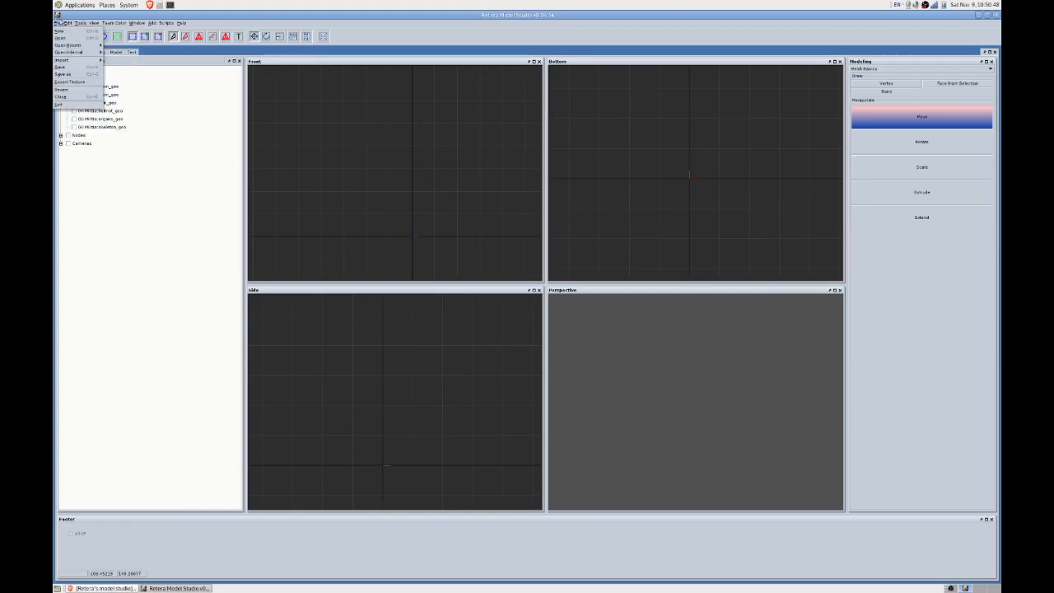
mouse_move(69, 23)
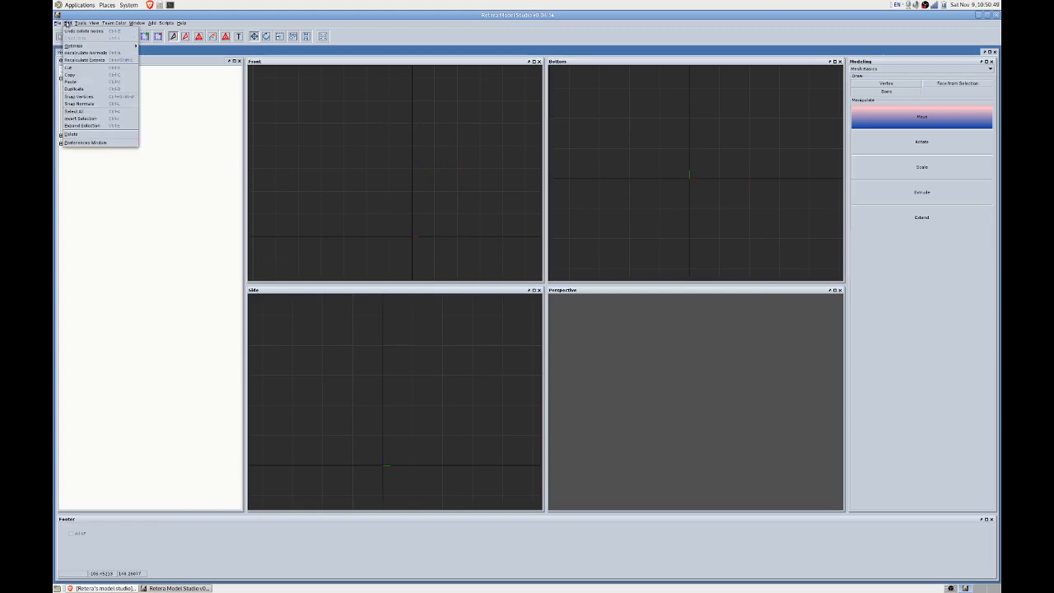
left_click(187, 113)
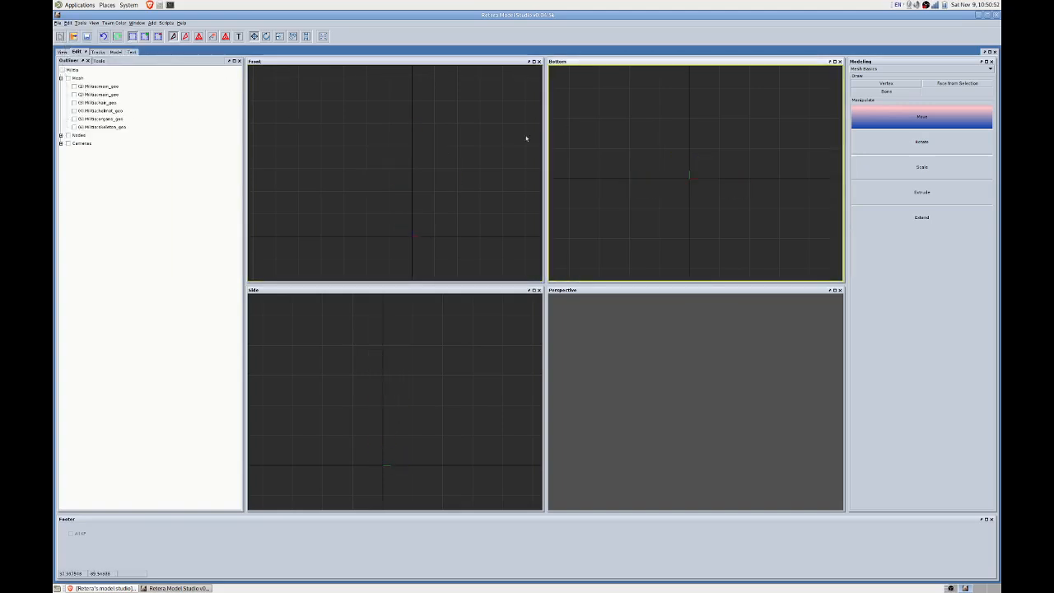
Preview the unit without sword and shield in Stand 1, Attack 1 and Attack 2, and return to Stand 1.
left_click(93, 107)
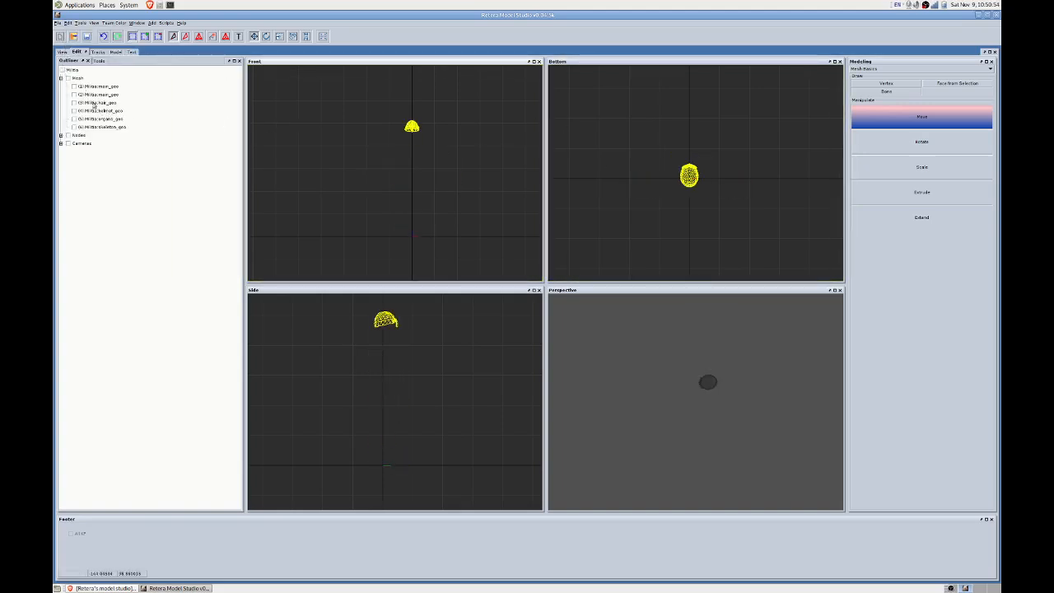
left_click(62, 52)
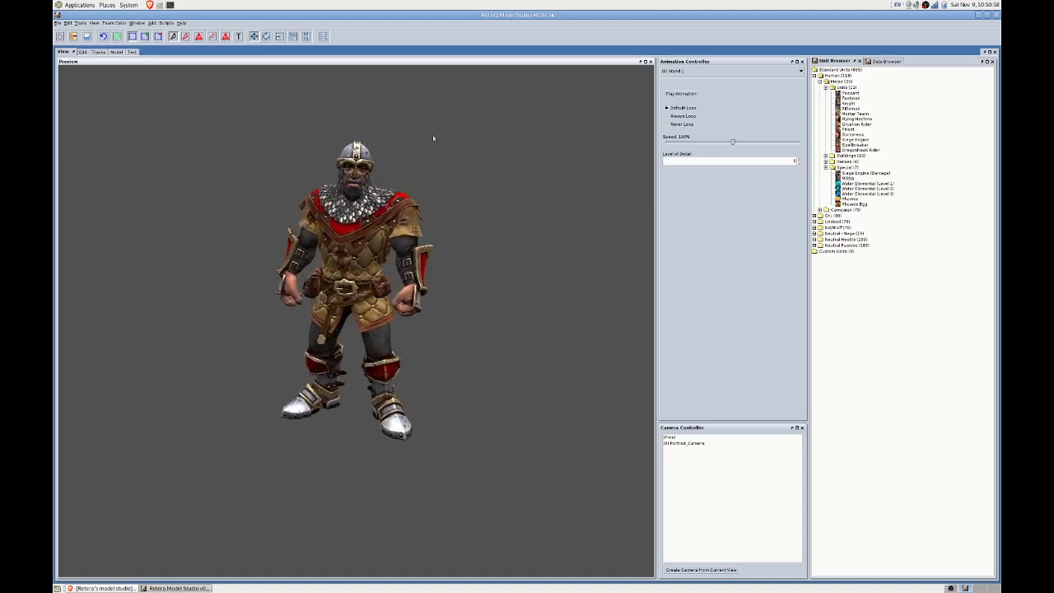
left_click(686, 71)
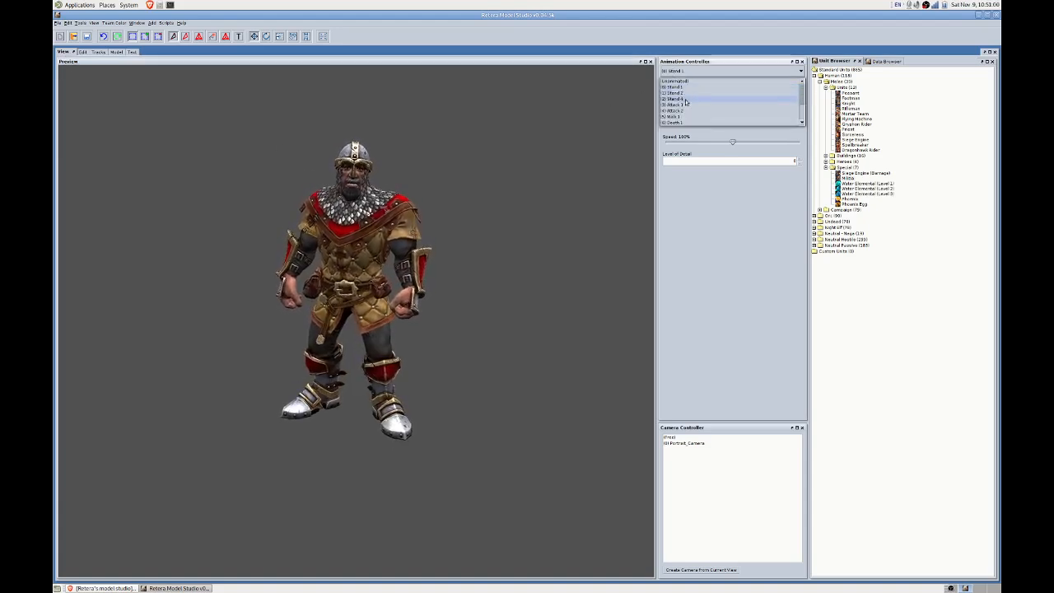
left_click(679, 104)
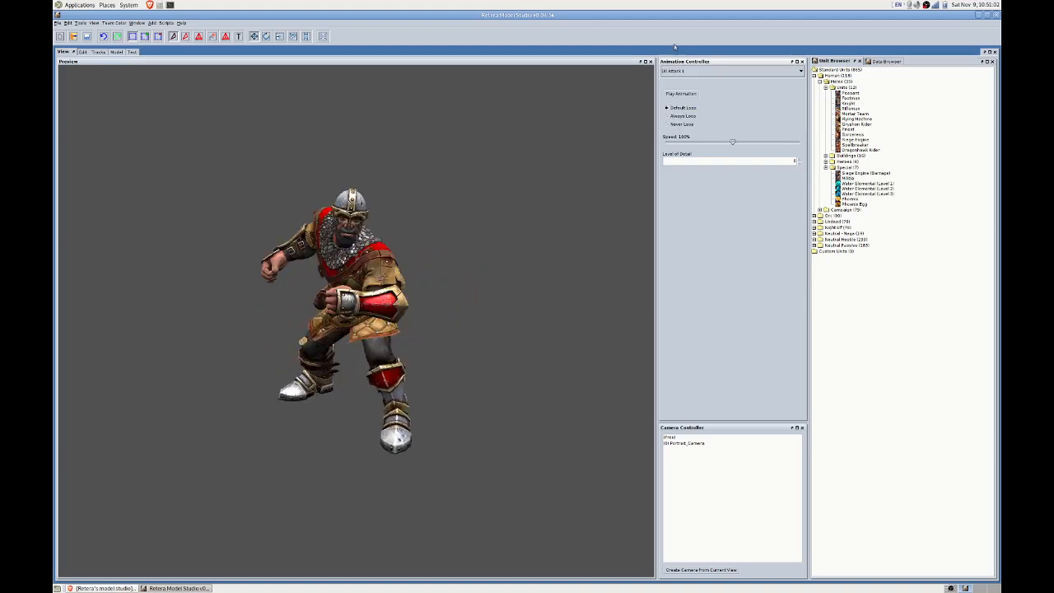
left_click(683, 72)
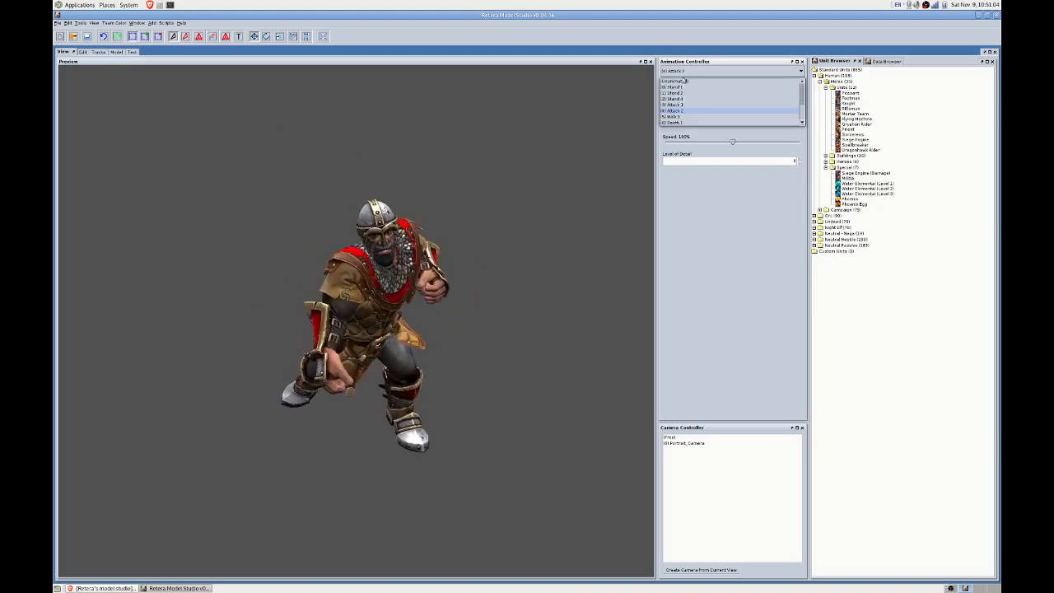
left_click(680, 110)
scroll(478, 171, "down", 3)
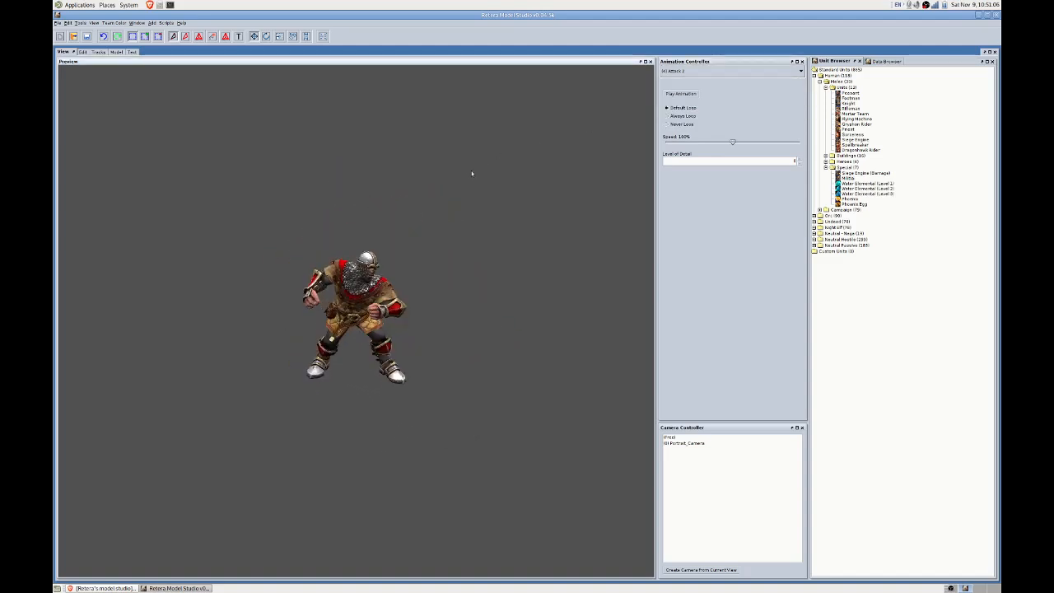
left_click(692, 74)
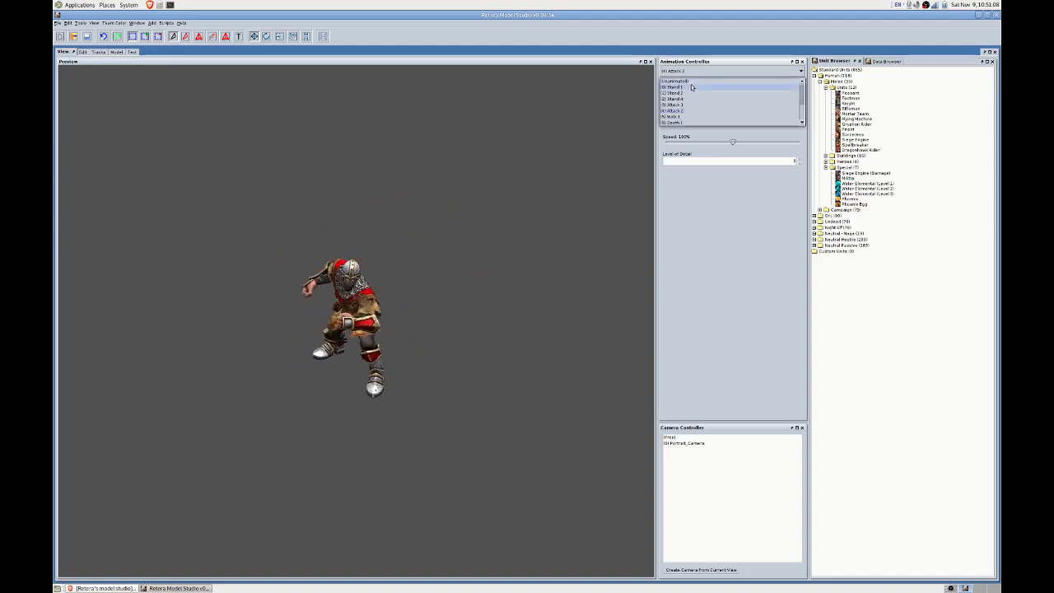
left_click(691, 84)
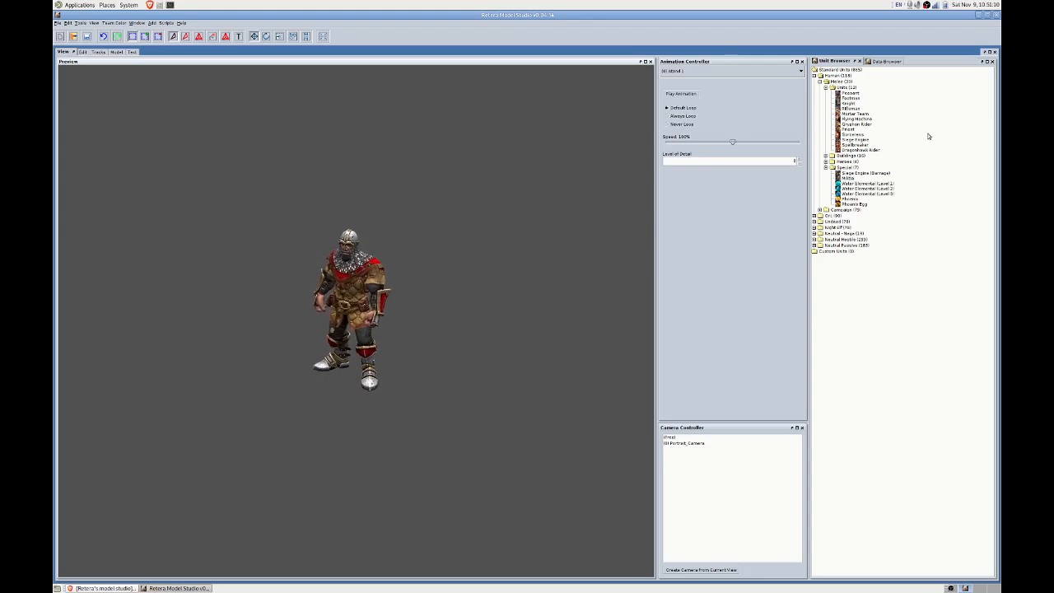
Browse the Human campaign units, open the Archer model, and examine its bow and quiver.
double_click(831, 211)
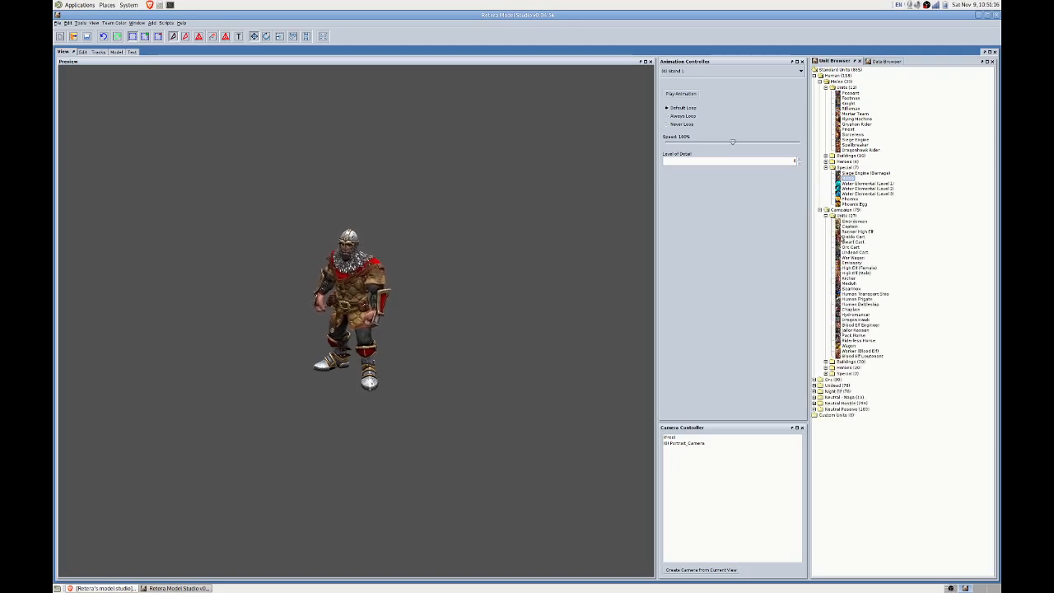
left_click(853, 242)
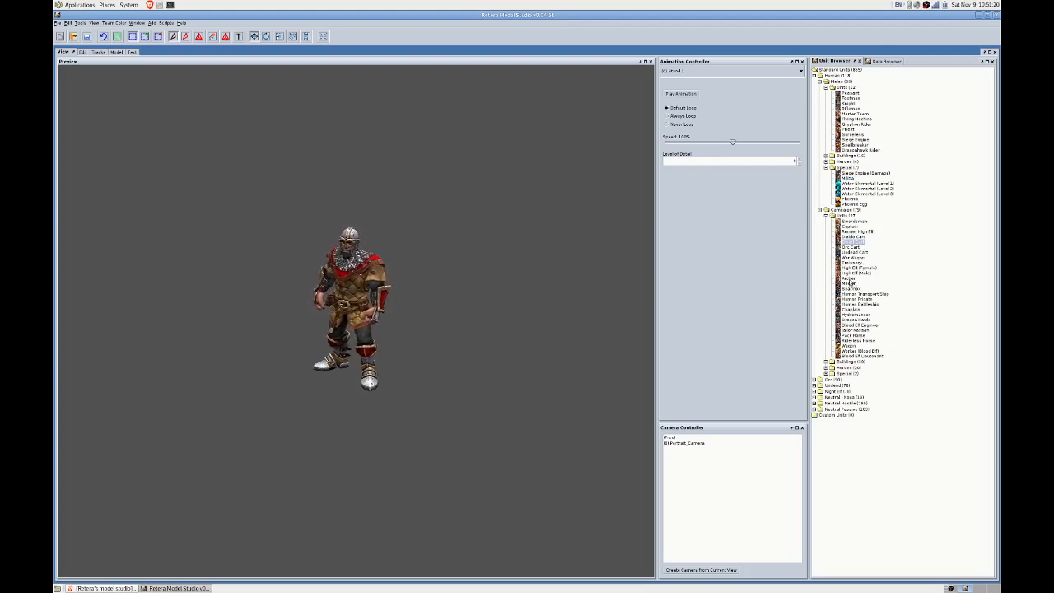
left_click(850, 281)
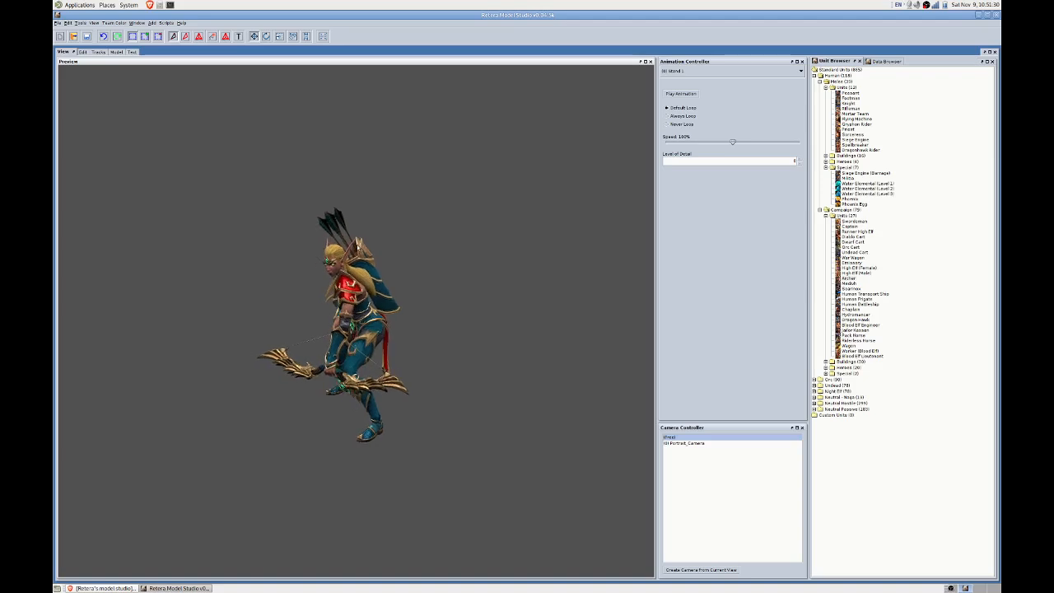
scroll(419, 228, "up", 2)
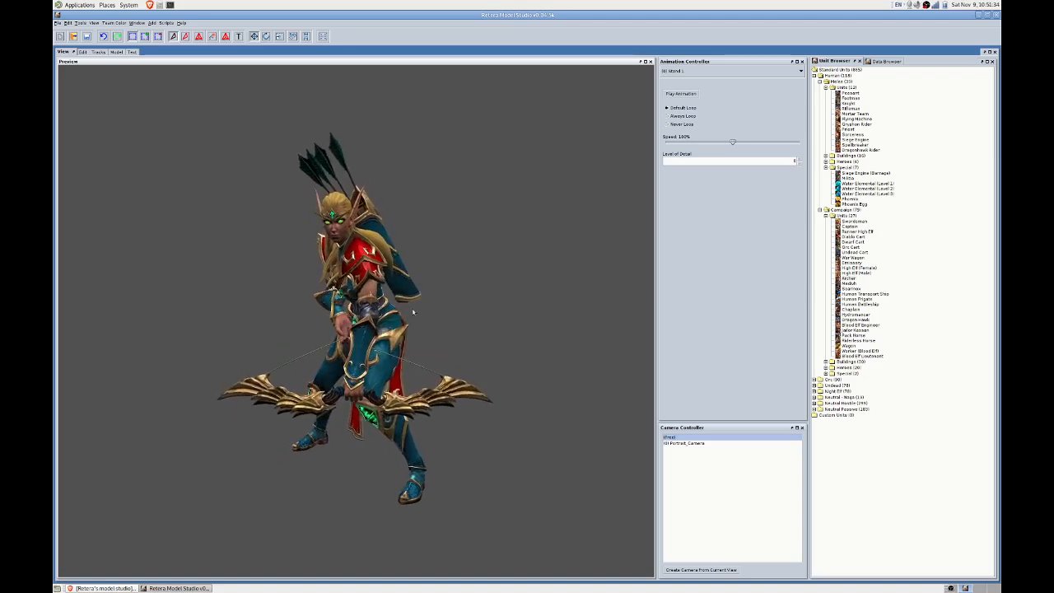
left_click(848, 279)
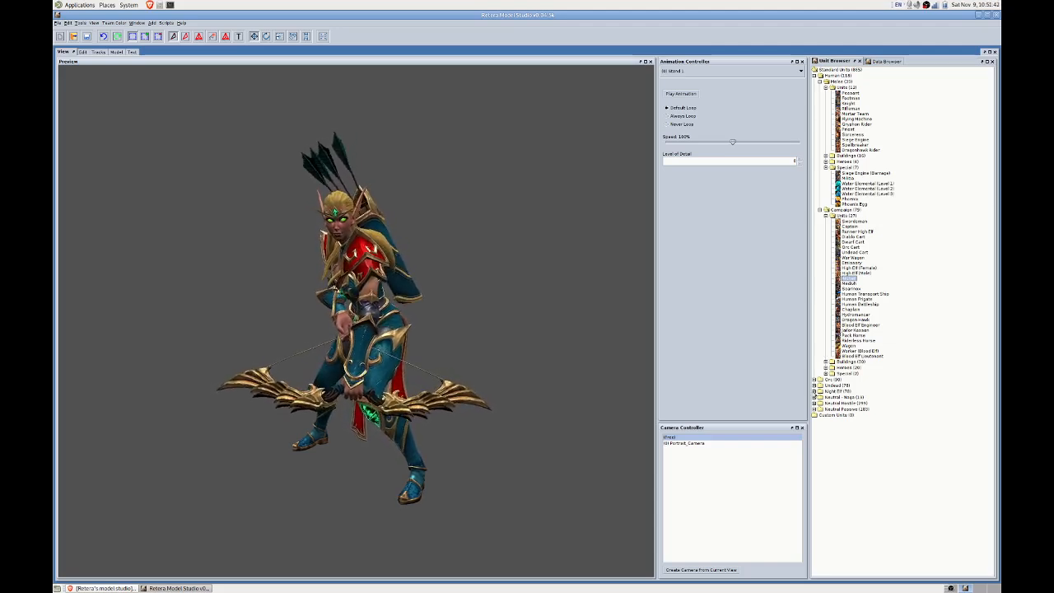
Open the Archer from the Night Elf melee units, and examine its bow from a closer angle.
left_click(814, 391)
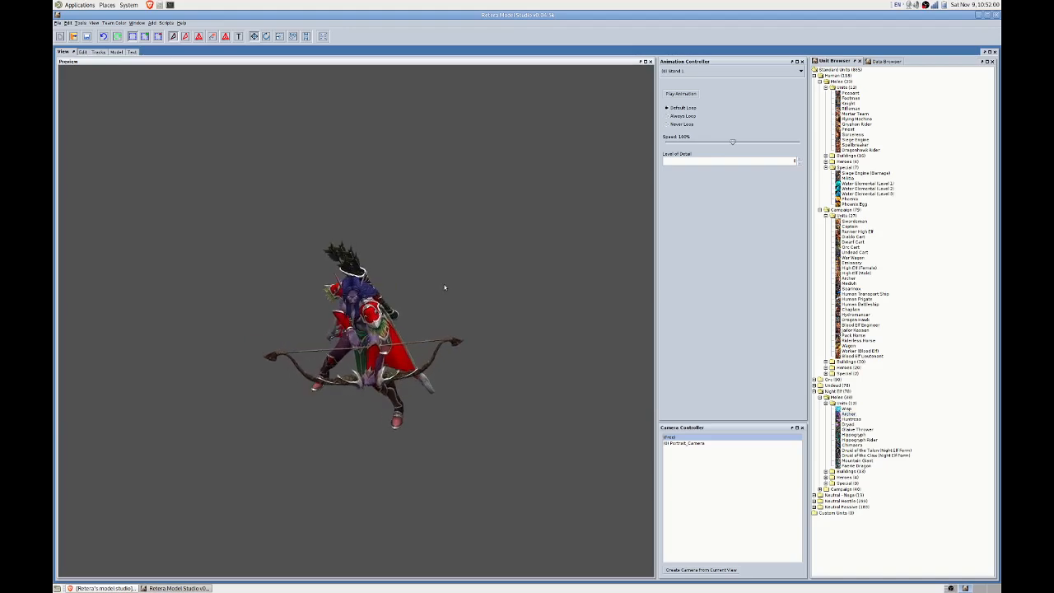
left_click_drag(445, 288, 461, 320)
scroll(430, 304, "up", 4)
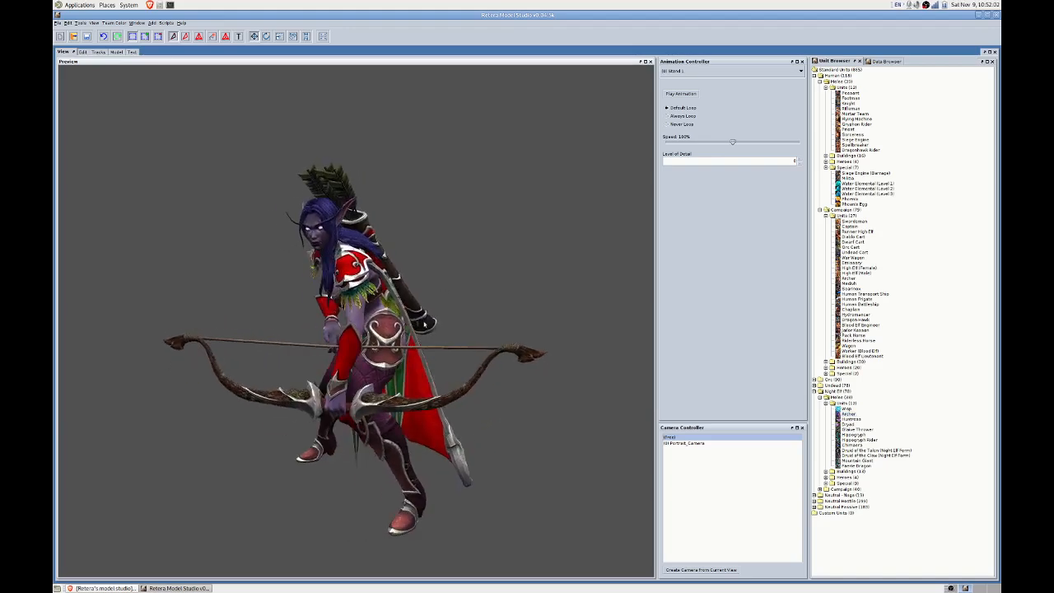
Preview the Night Elf Archer in Stand 1 and Attack 1, and examine the attack from behind.
left_click(679, 73)
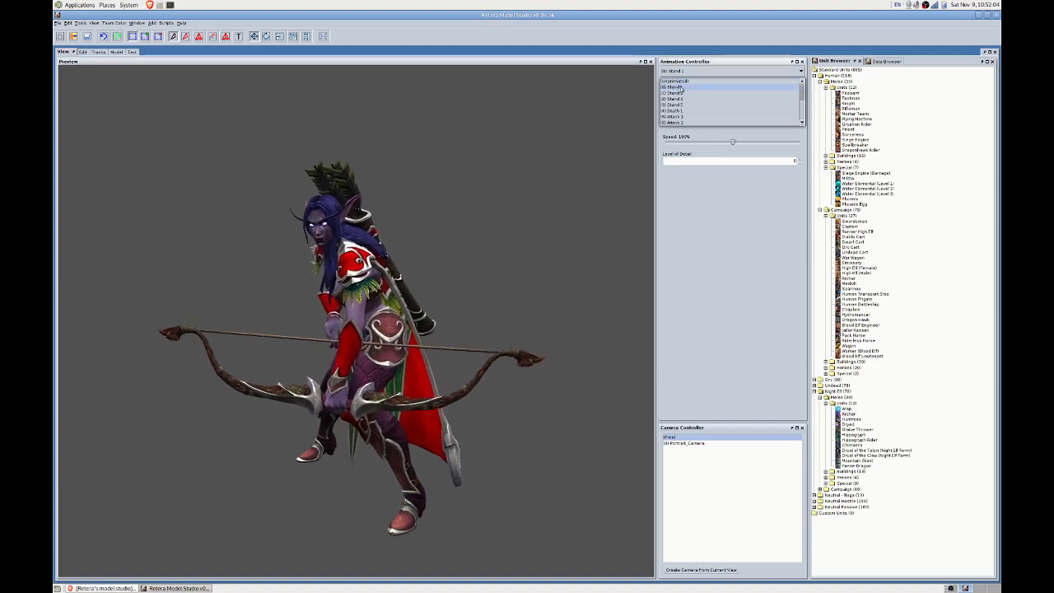
left_click(675, 83)
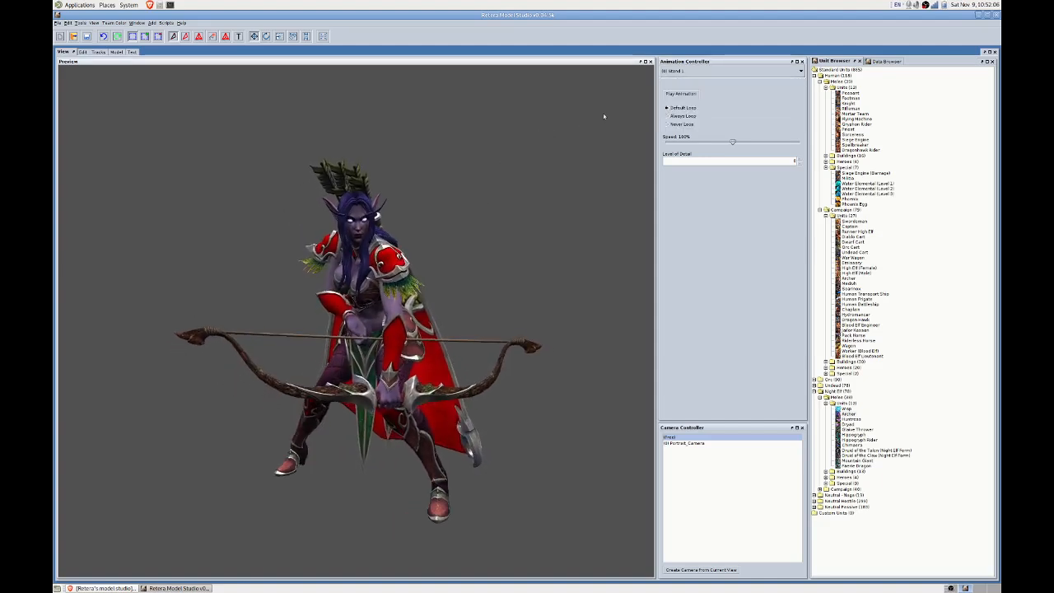
left_click(687, 72)
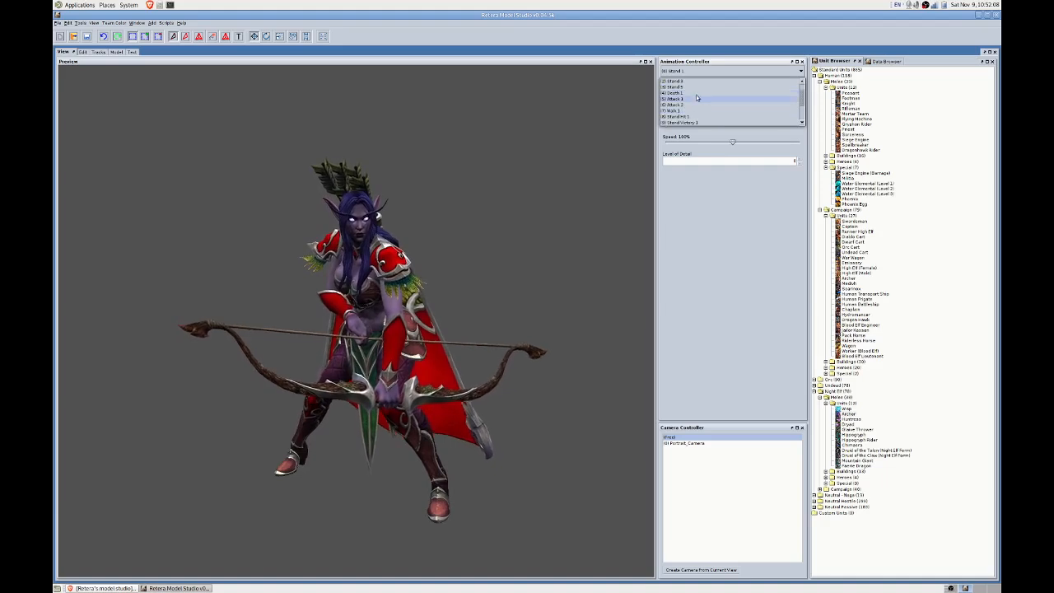
left_click(693, 99)
left_click_drag(531, 178, 494, 181)
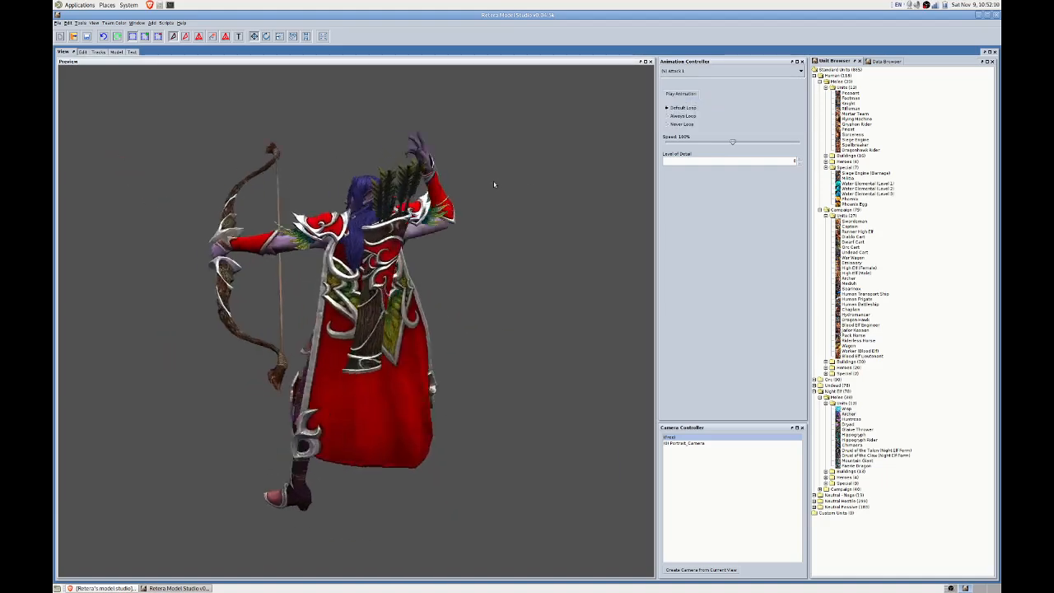
Slow the Attack 1 playback to about 18%, and examine the bow, arrow and quiver up close from behind and in front.
left_click_drag(731, 143, 688, 149)
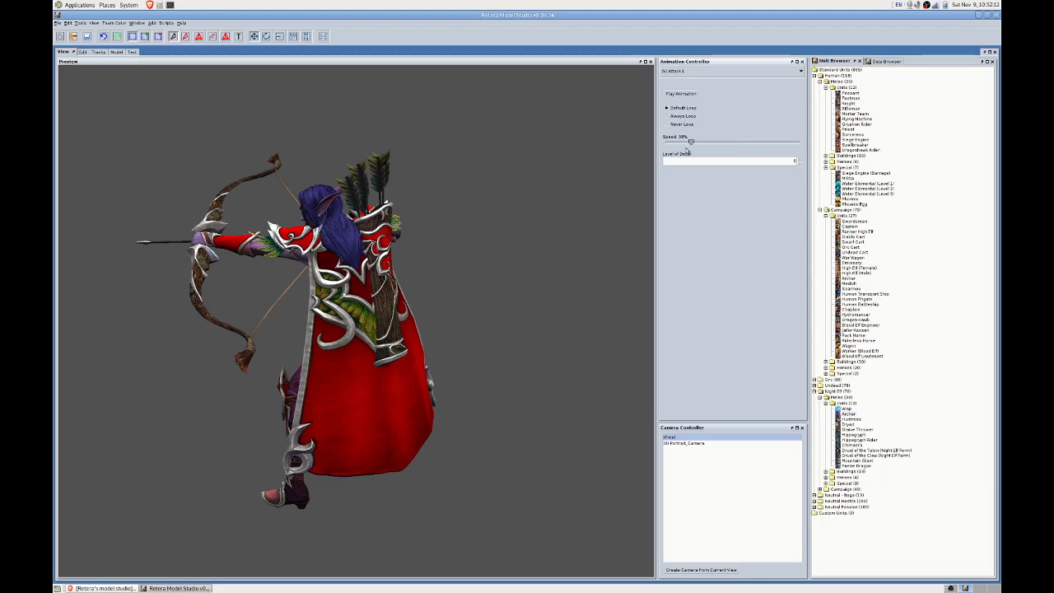
mouse_move(472, 188)
left_mouse_down()
mouse_move(553, 197)
mouse_move(509, 214)
mouse_move(492, 196)
left_mouse_up()
scroll(497, 205, "up", 5)
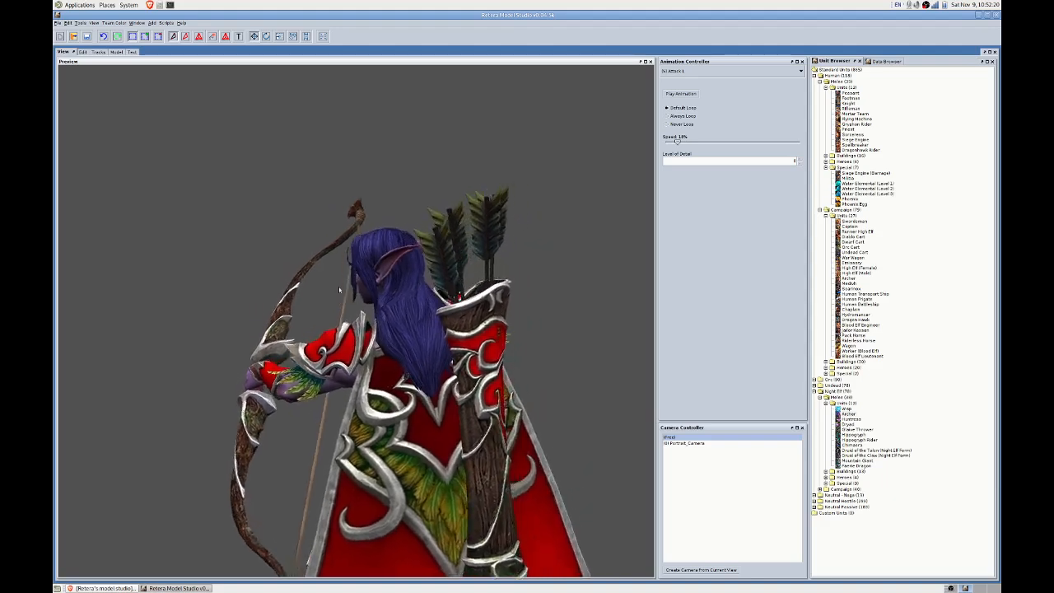
left_click(682, 94)
left_click_drag(372, 250, 286, 337)
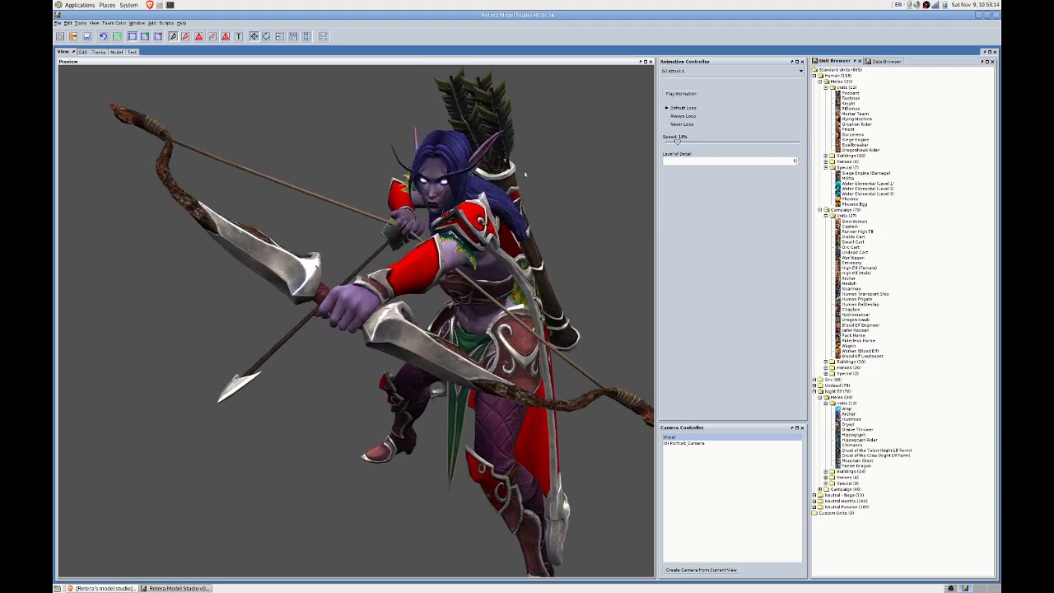
Open the Archer model for editing, enlarge it in the front view, and expand its Nodes list in the outliner.
left_click(82, 52)
scroll(408, 145, "up", 1)
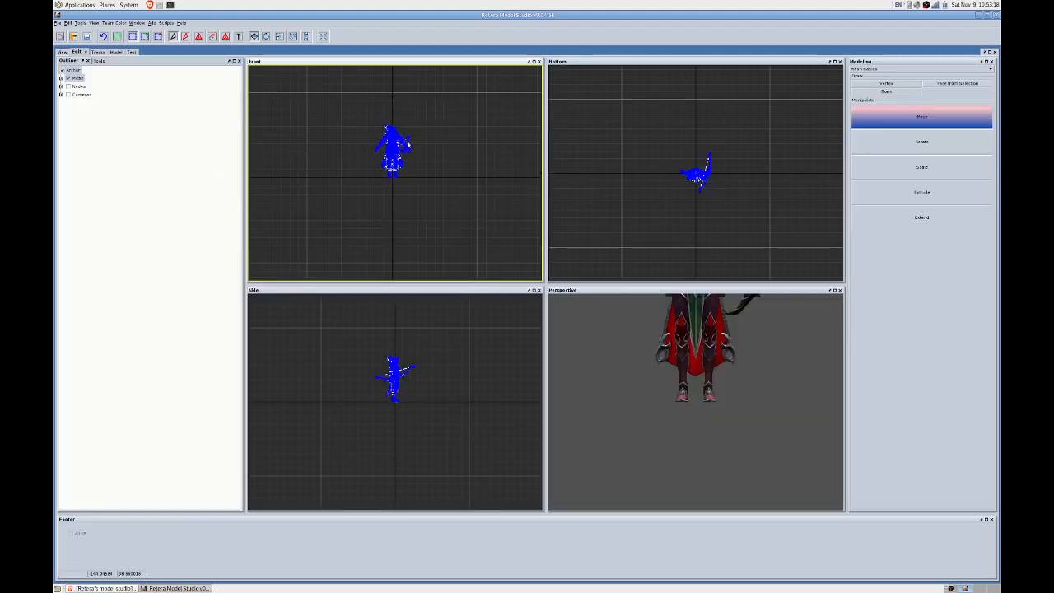
scroll(406, 145, "up", 3)
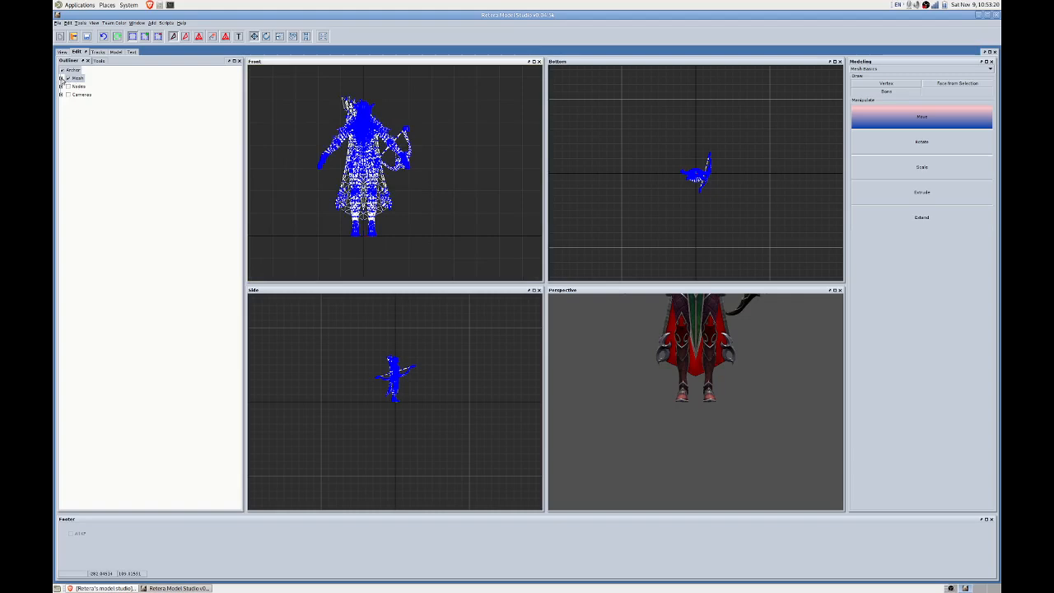
left_click(61, 78)
left_click(61, 78)
left_click(61, 87)
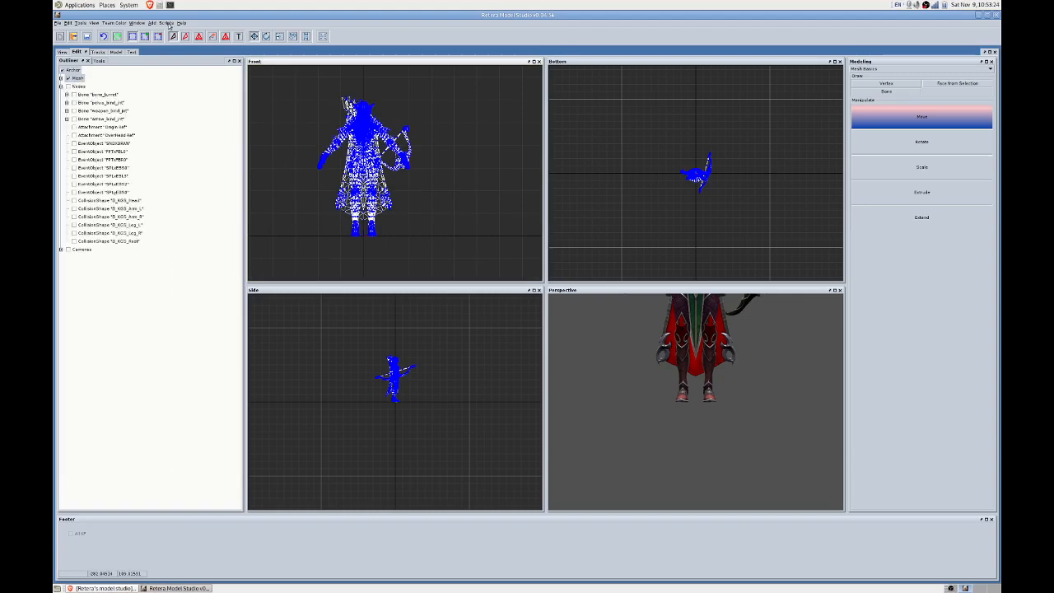
Delete the extra LODs from the Archer model, and enlarge the remaining mesh in the front view.
left_click(167, 23)
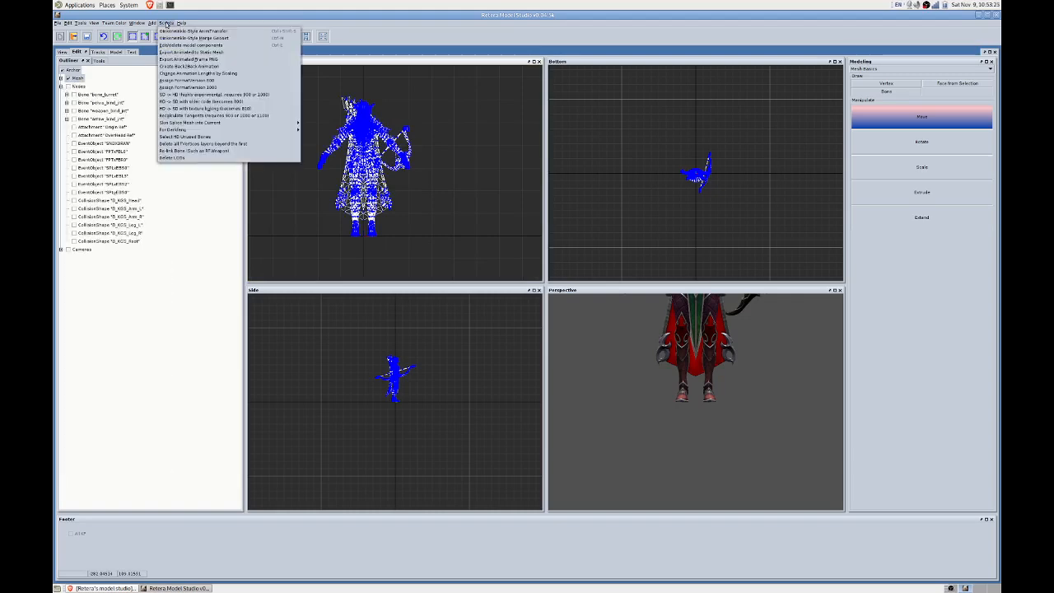
left_click(186, 160)
left_click(327, 155)
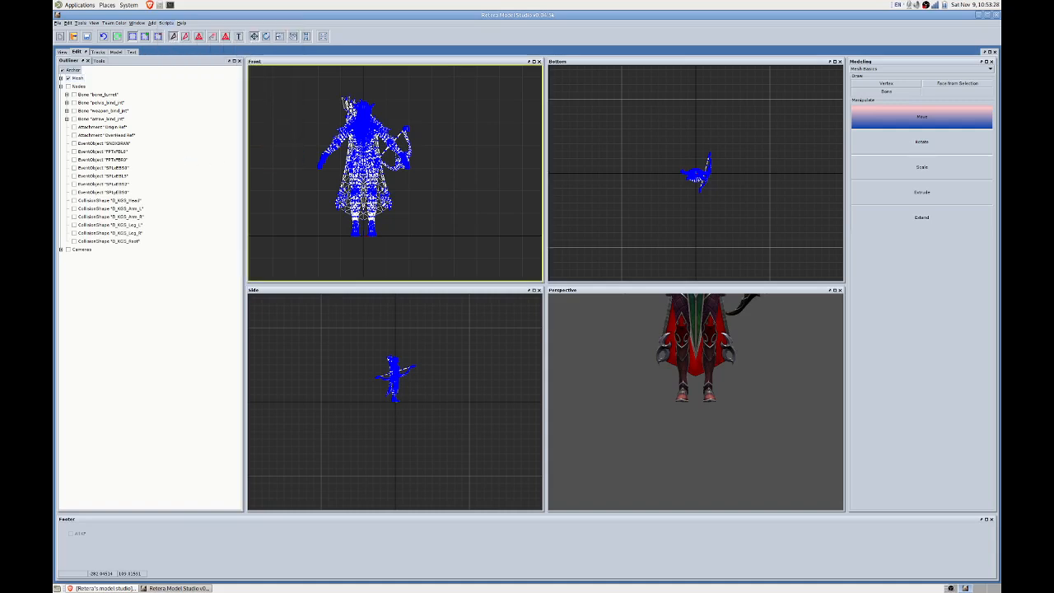
scroll(258, 136, "up", 2)
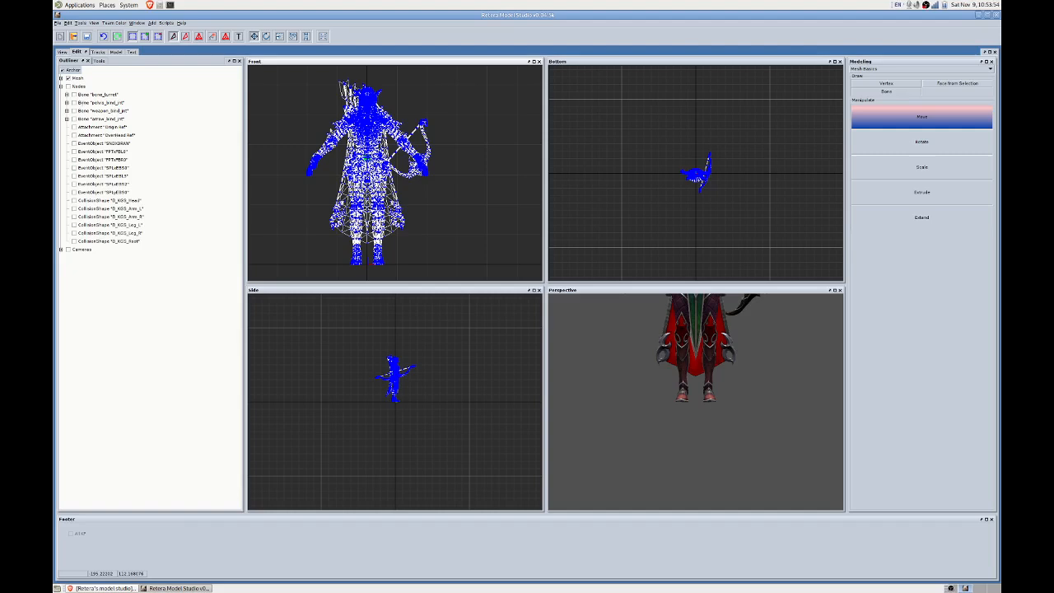
Display the pelvis_bind_jnt, bone_turret and arrow_bind_jnt bones in turn to check their locations, and examine the bow in the perspective view.
left_click(74, 103)
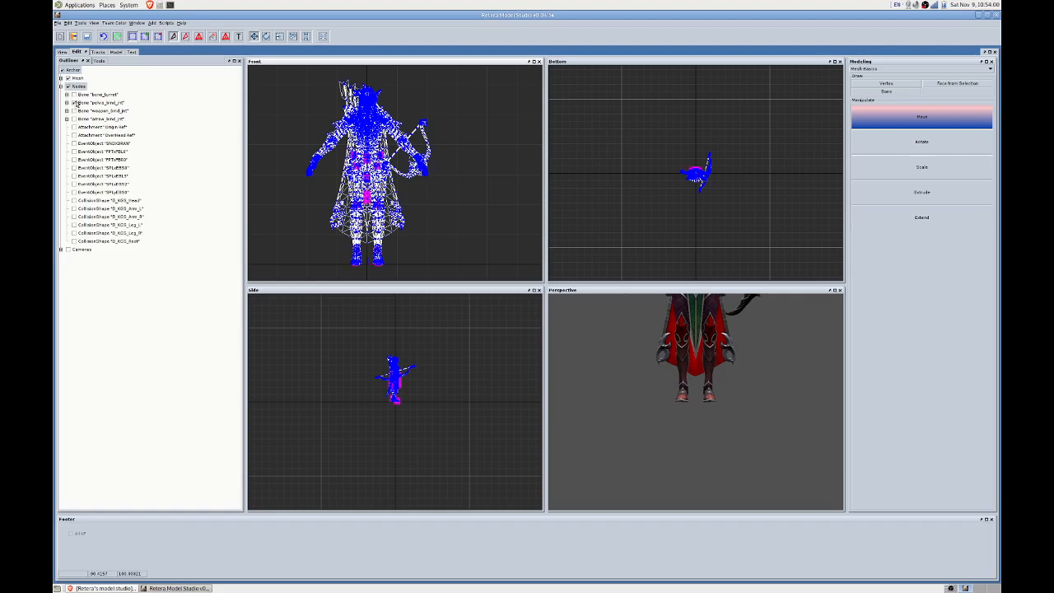
left_click(74, 102)
left_click(75, 94)
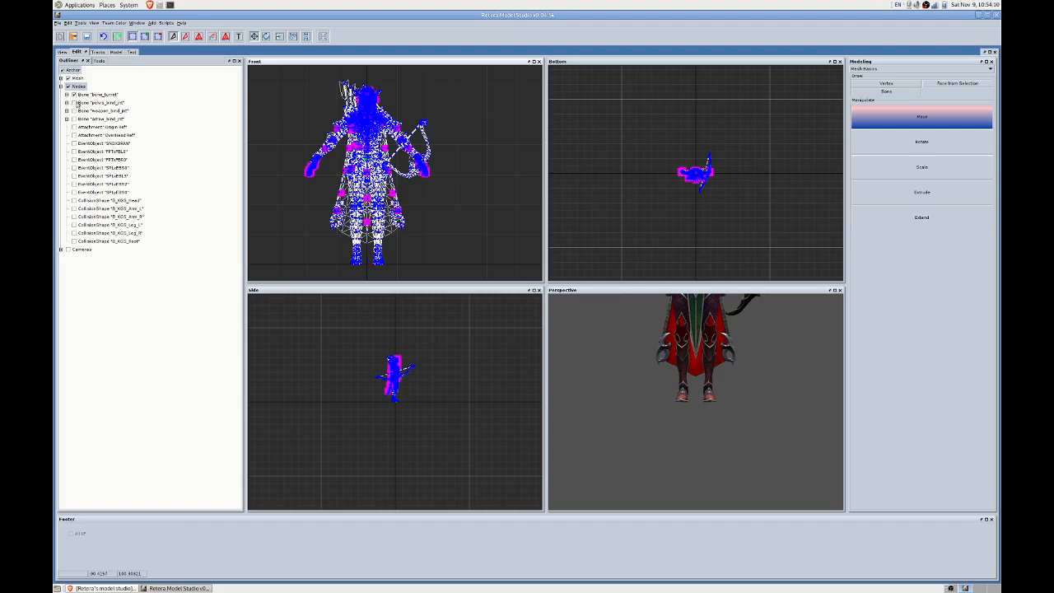
left_click(77, 103)
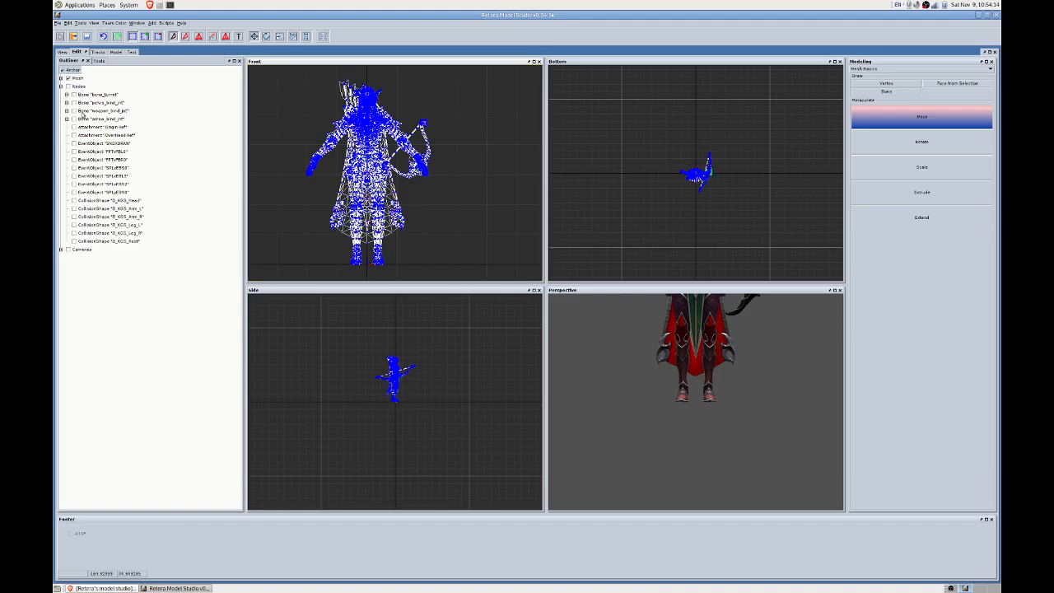
left_click(83, 119)
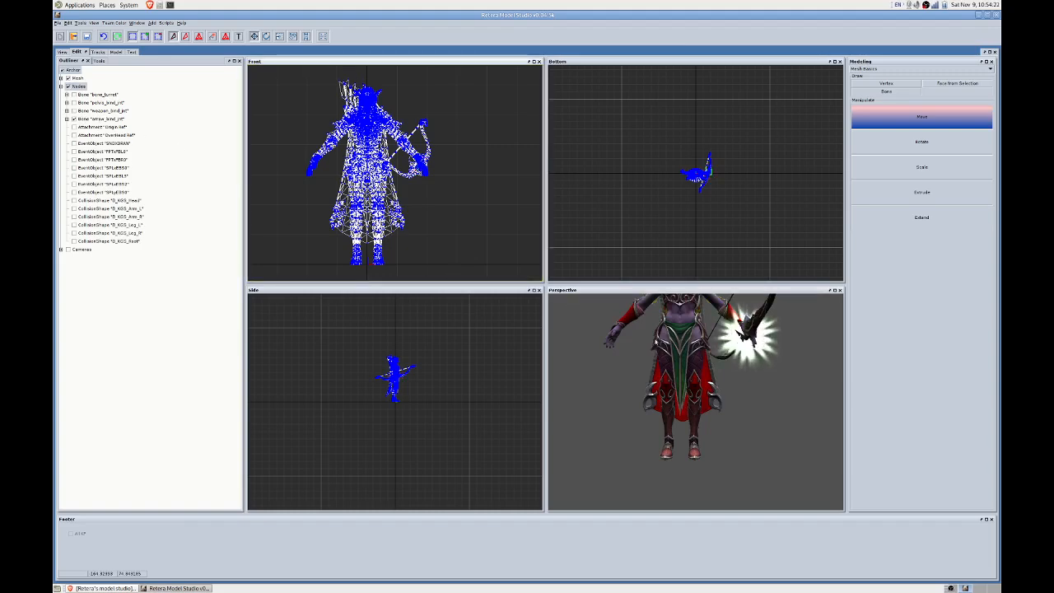
middle_click_drag(692, 387, 727, 334)
scroll(702, 321, "up", 3)
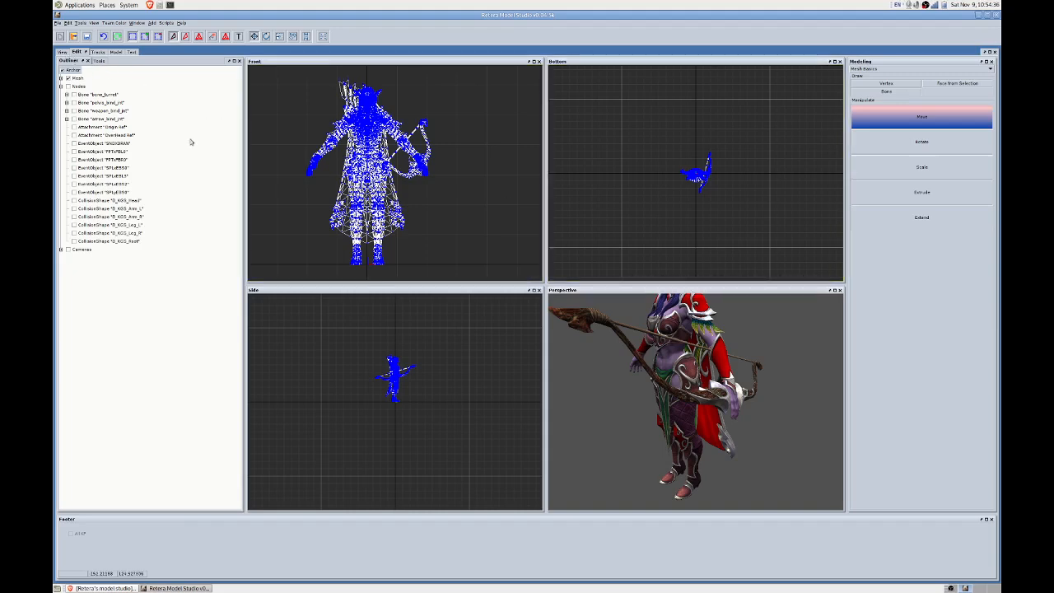
Examine the bow and nocked arrow in the Attack 1 preview from another angle, and return to model editing.
left_click(63, 51)
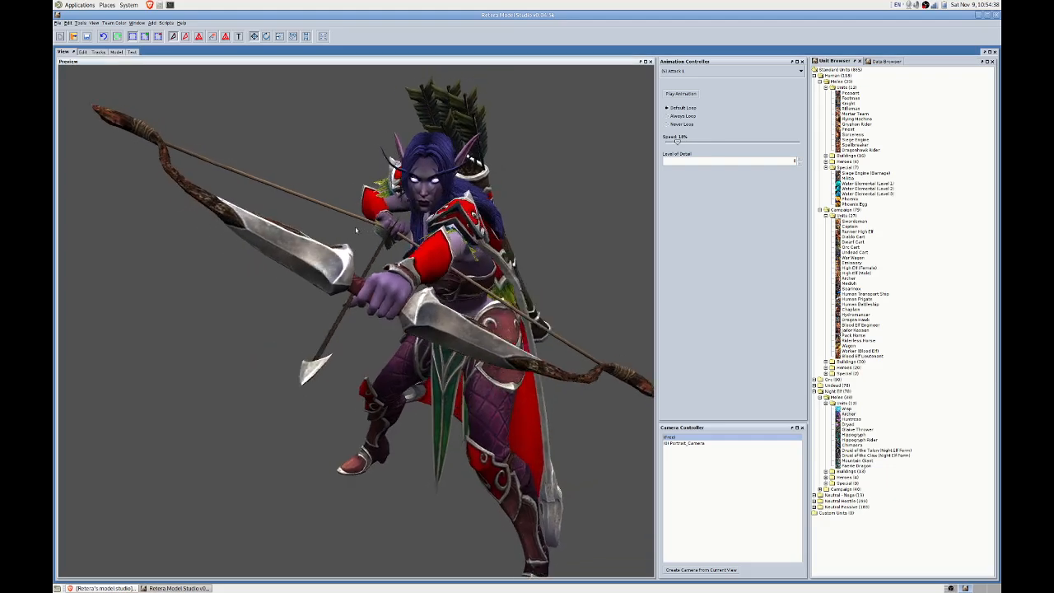
middle_click_drag(356, 230, 290, 169)
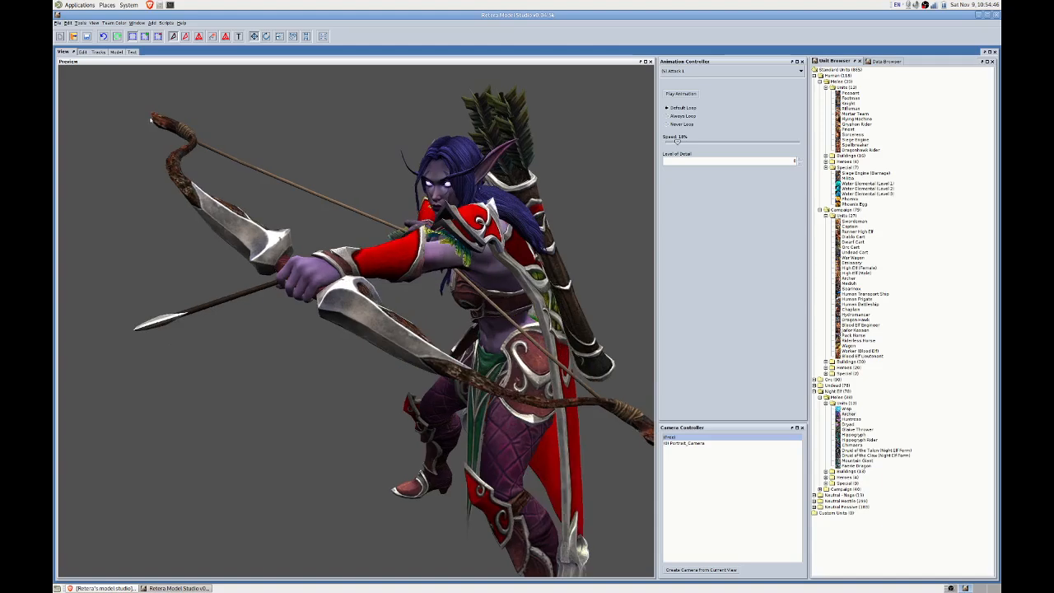
left_click(82, 52)
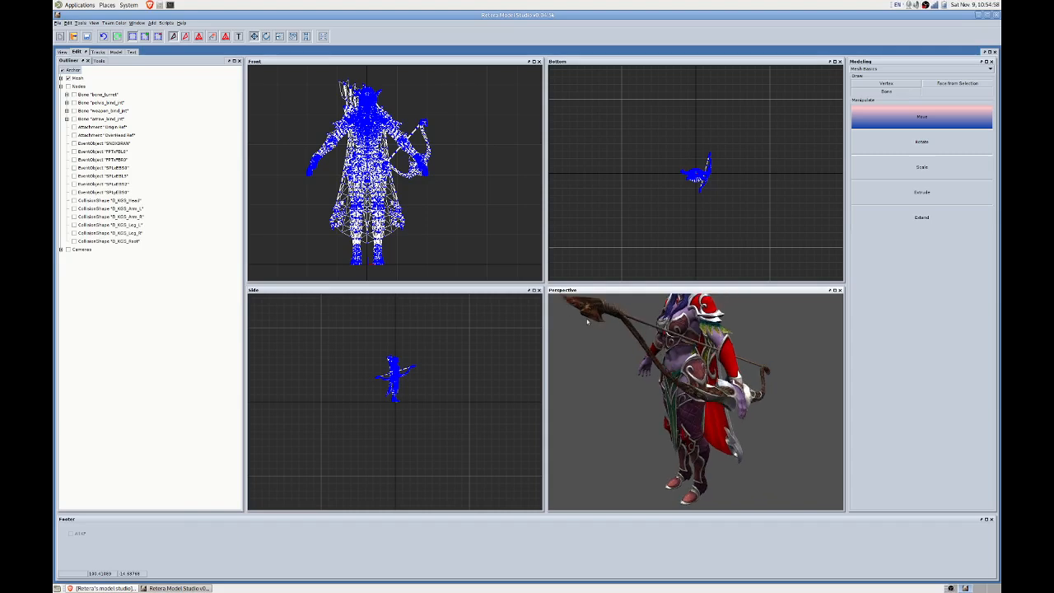
left_click(466, 202)
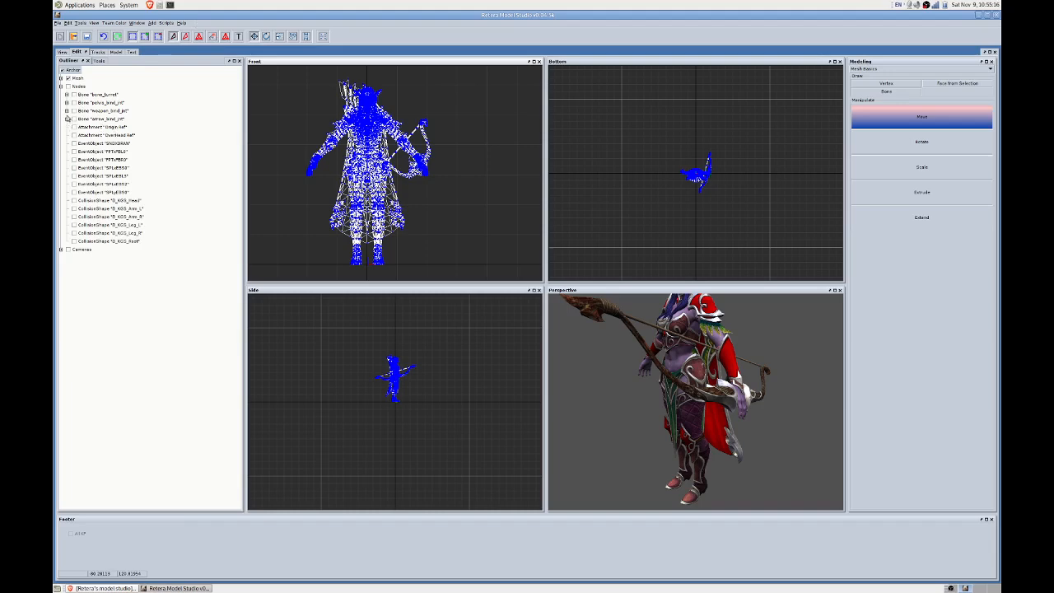
Expand and display the weapon_bind_jnt bone, and box-select it together with the bow-hand vertices in the front view.
left_click(67, 110)
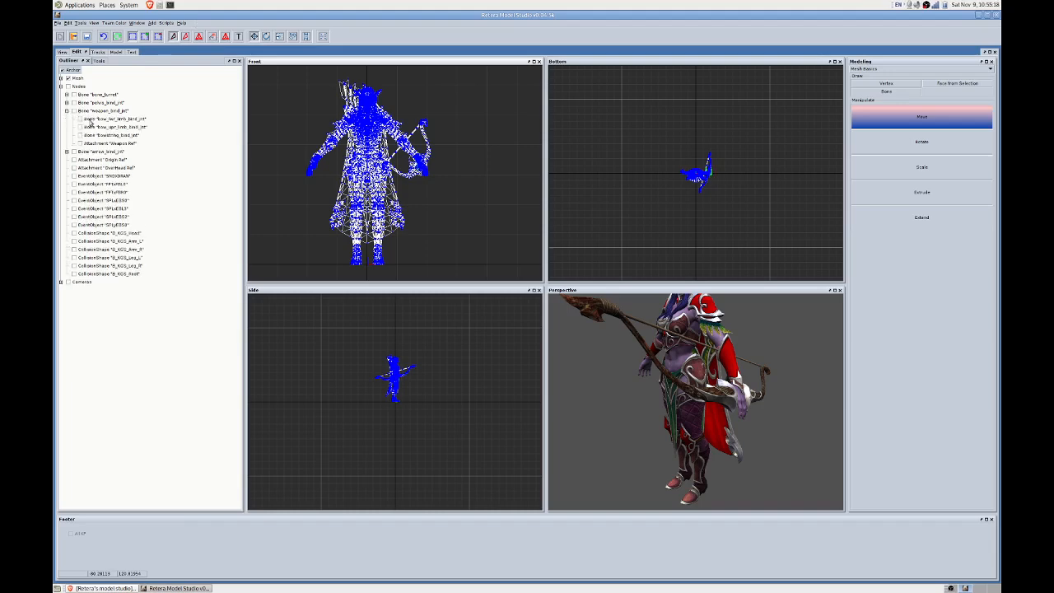
left_click(90, 121)
left_click(89, 129)
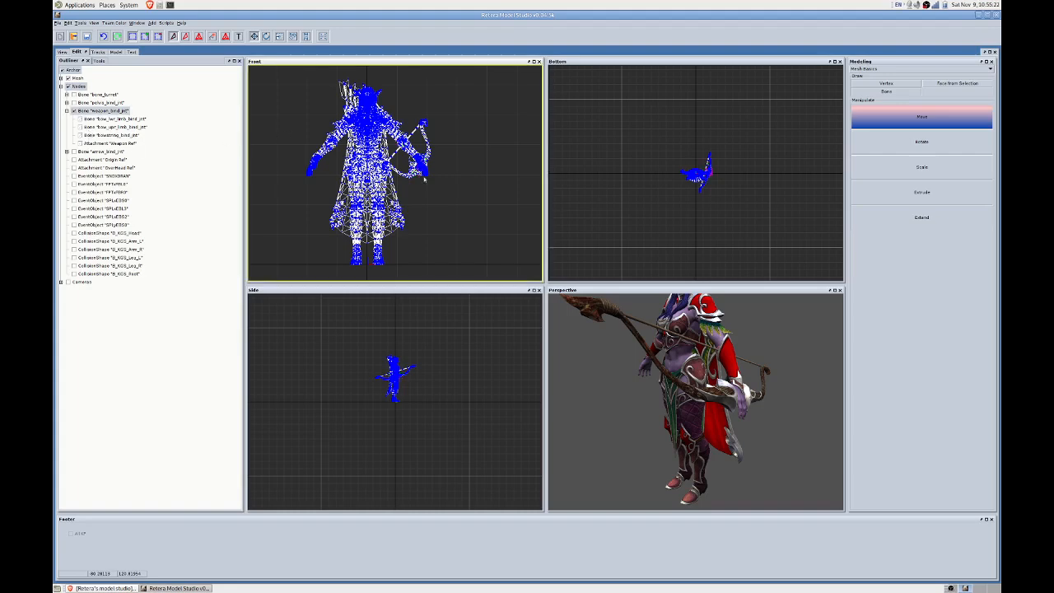
scroll(428, 179, "up", 3)
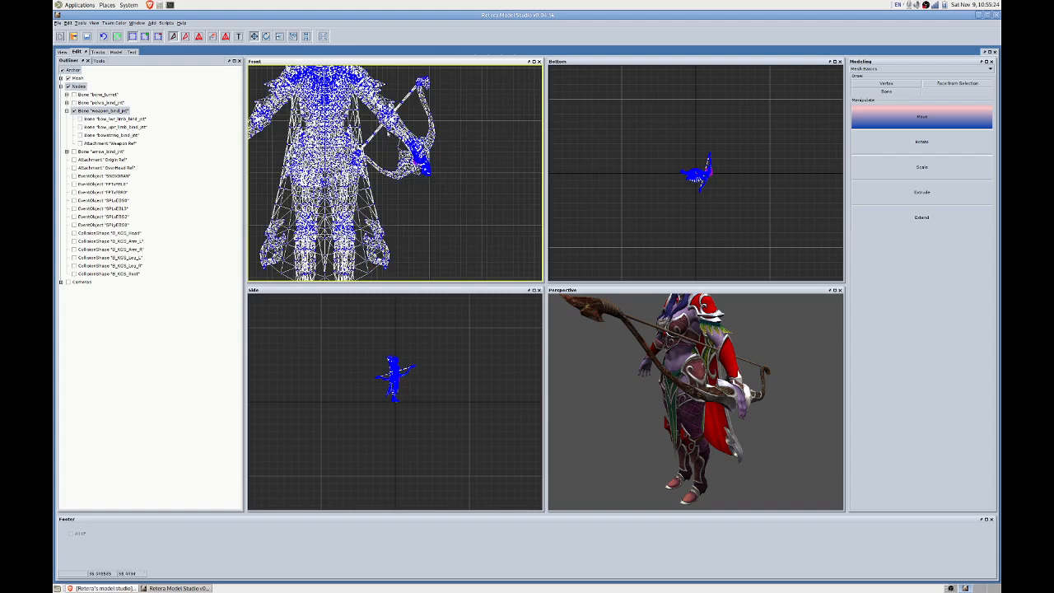
left_click_drag(447, 189, 391, 134)
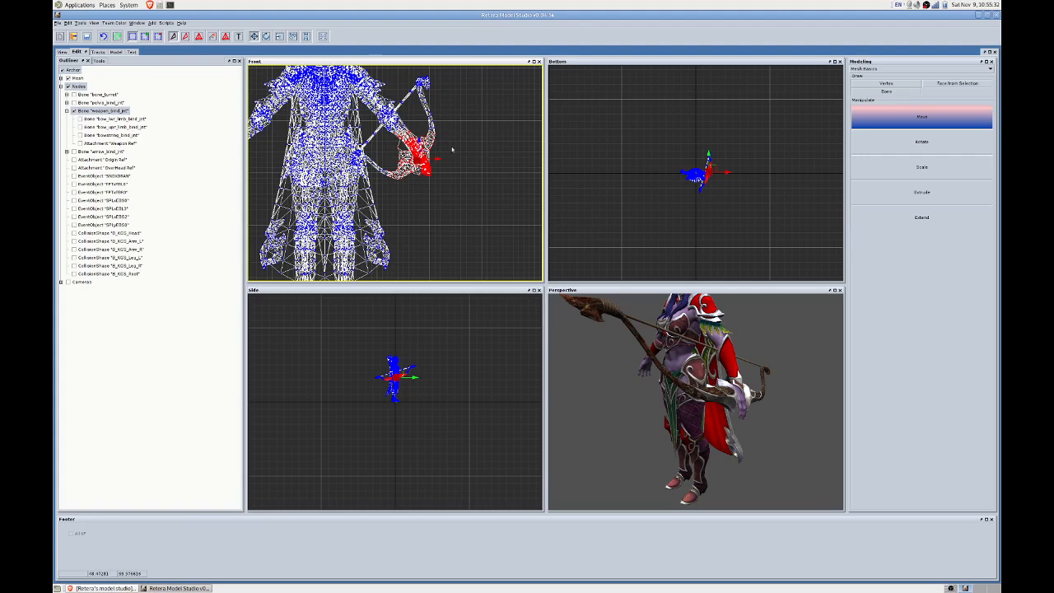
right_click(452, 150)
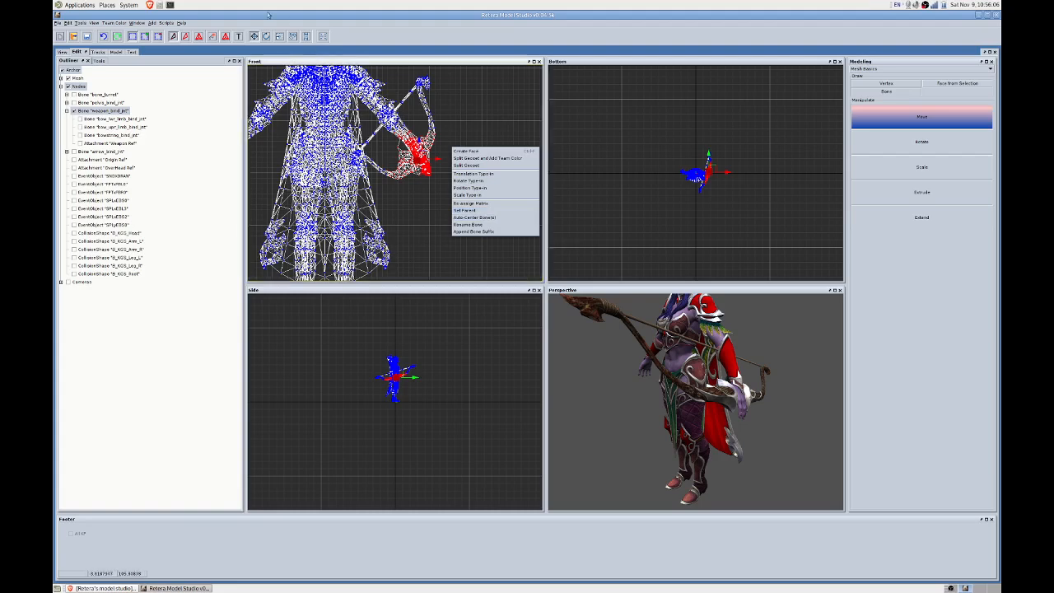
Re-link the selected weapon_bind_jnt bone to bone_hand_left as its parent node.
left_click(165, 22)
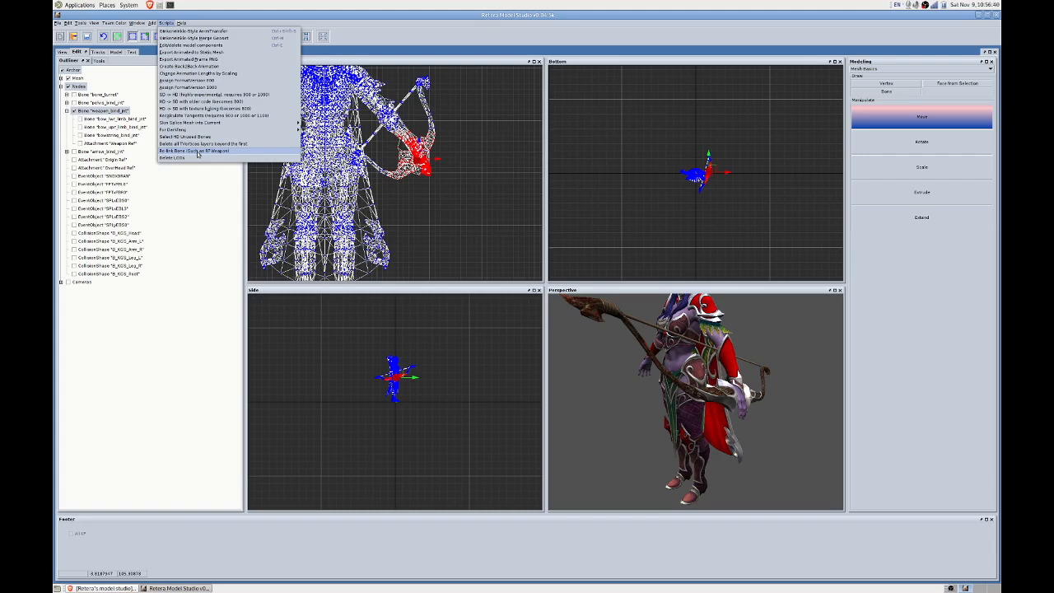
left_click(198, 153)
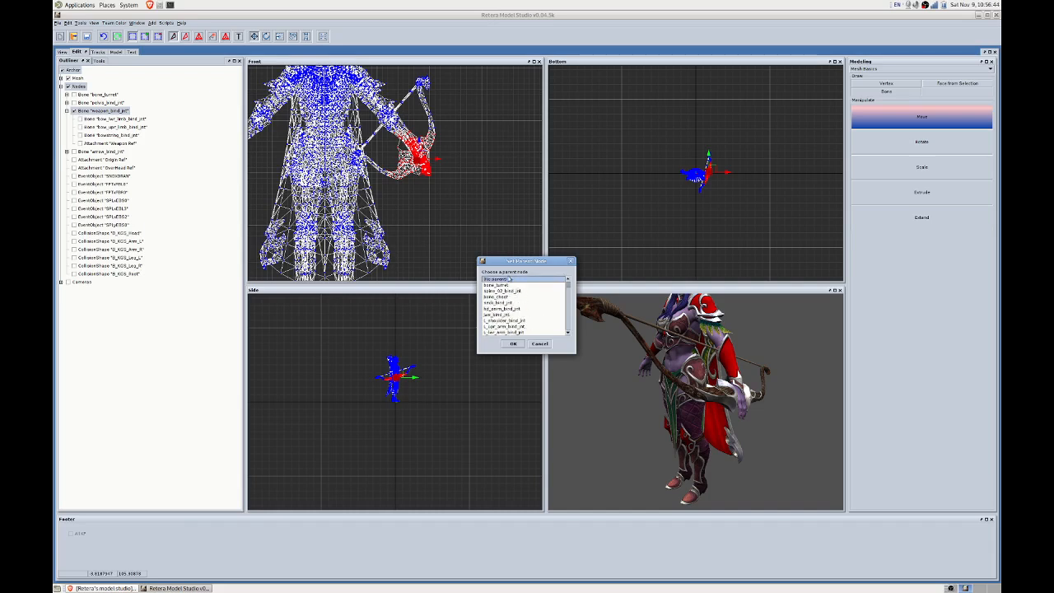
scroll(531, 297, "down", 8)
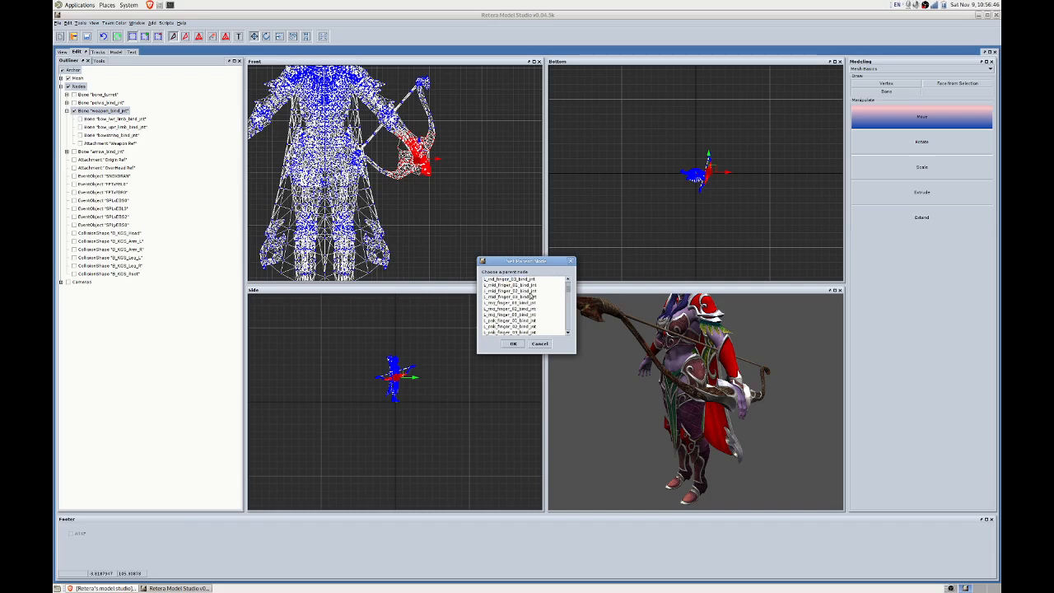
scroll(532, 296, "down", 8)
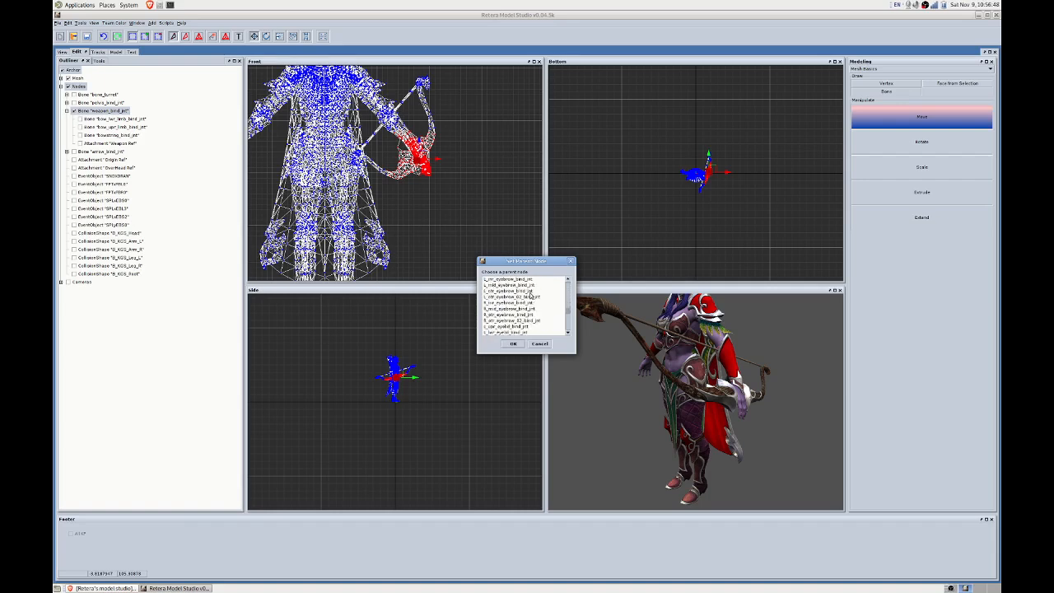
scroll(532, 296, "down", 10)
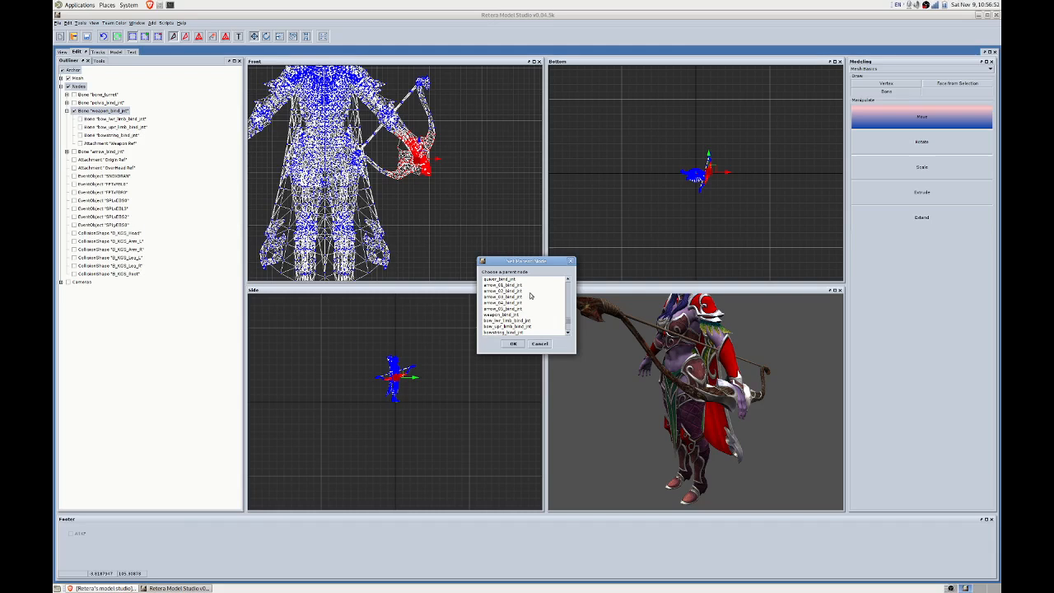
scroll(531, 299, "up", 10)
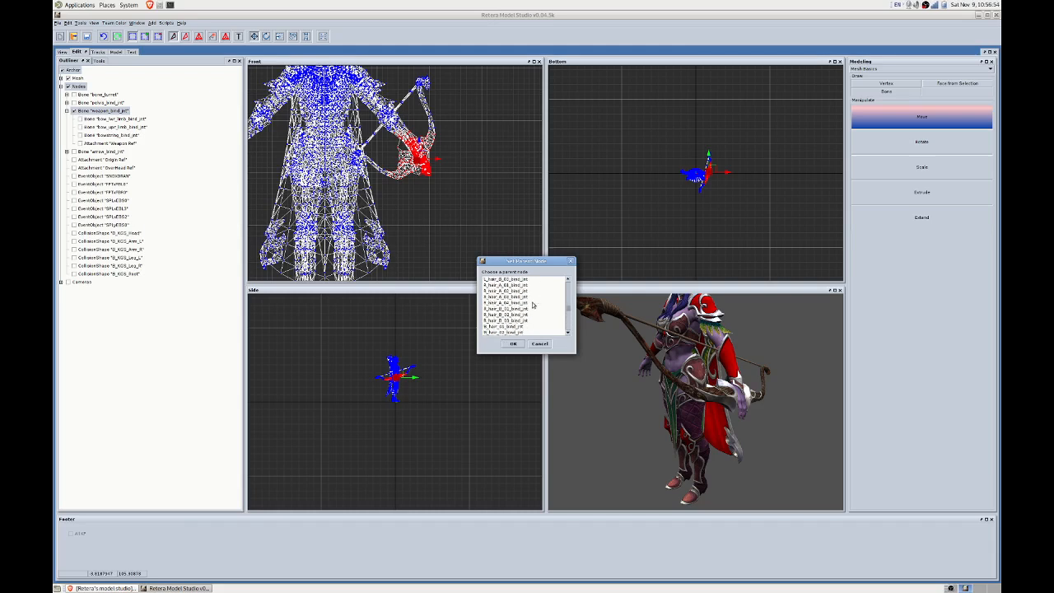
scroll(533, 305, "up", 5)
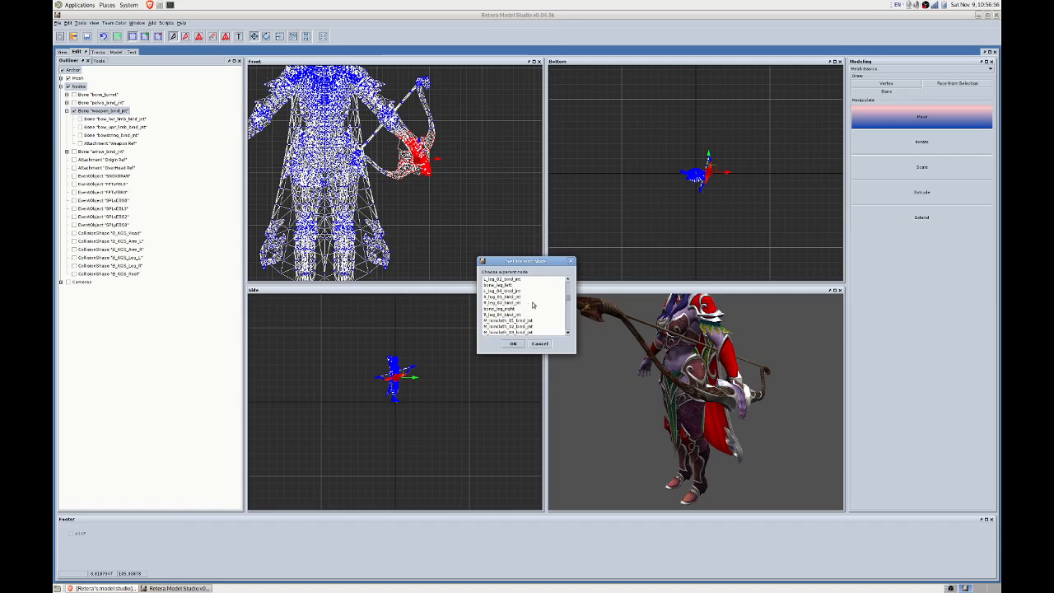
scroll(532, 304, "up", 4)
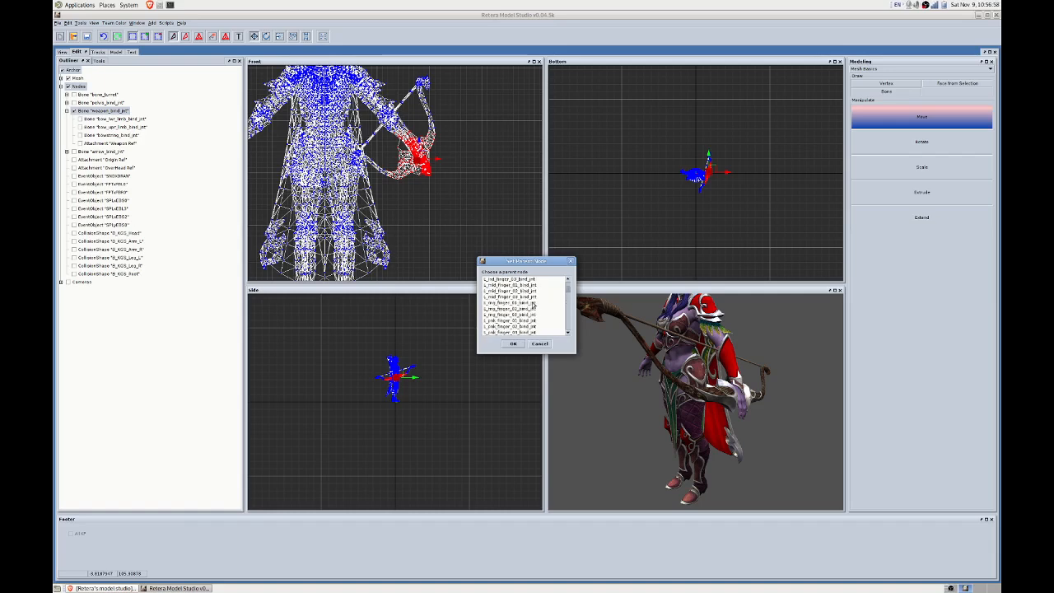
scroll(532, 305, "up", 3)
left_click(520, 315)
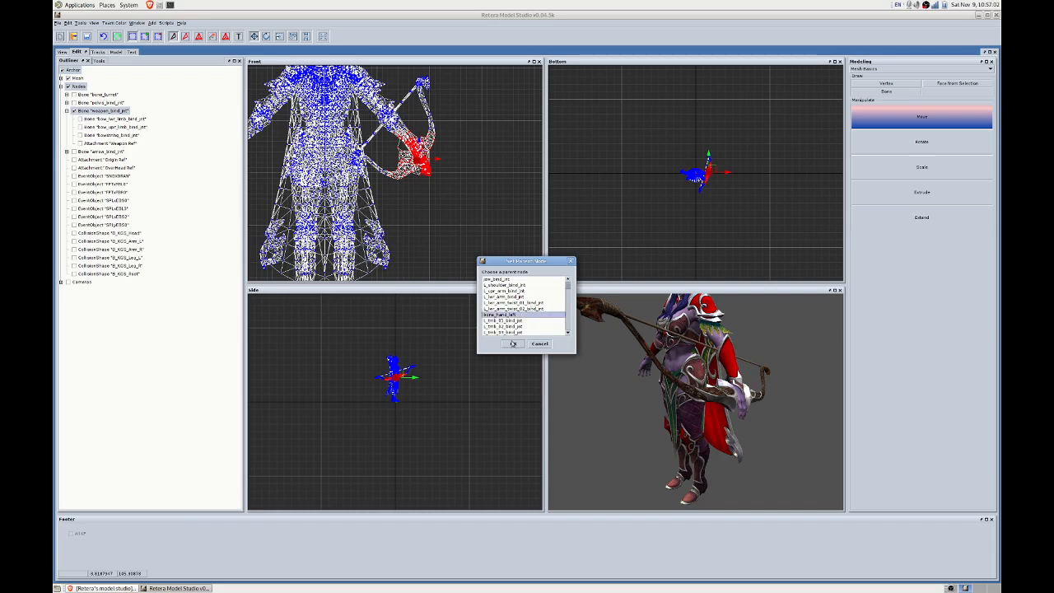
left_click(512, 344)
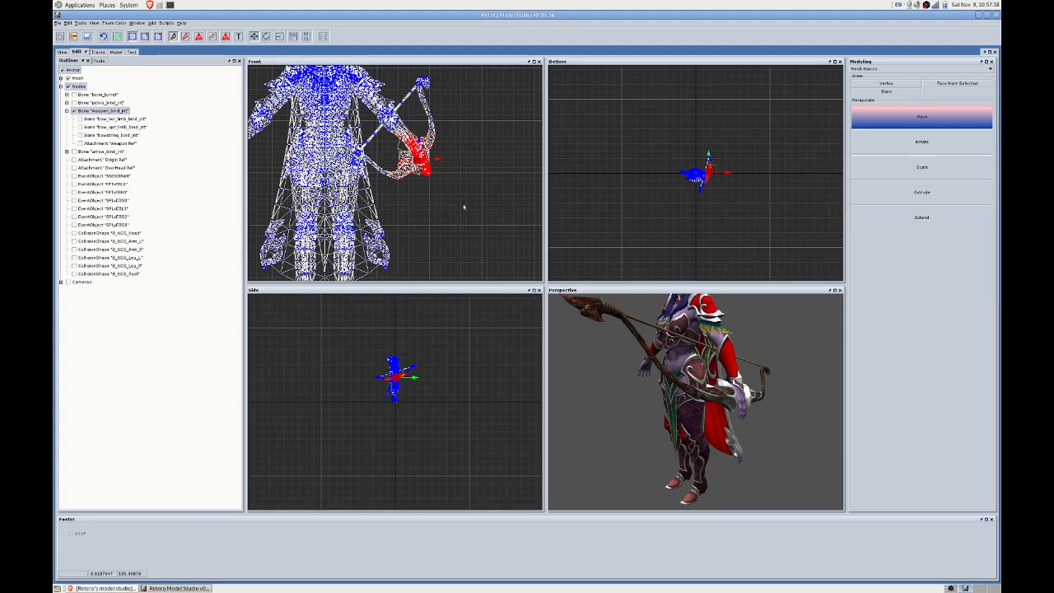
left_click(464, 208)
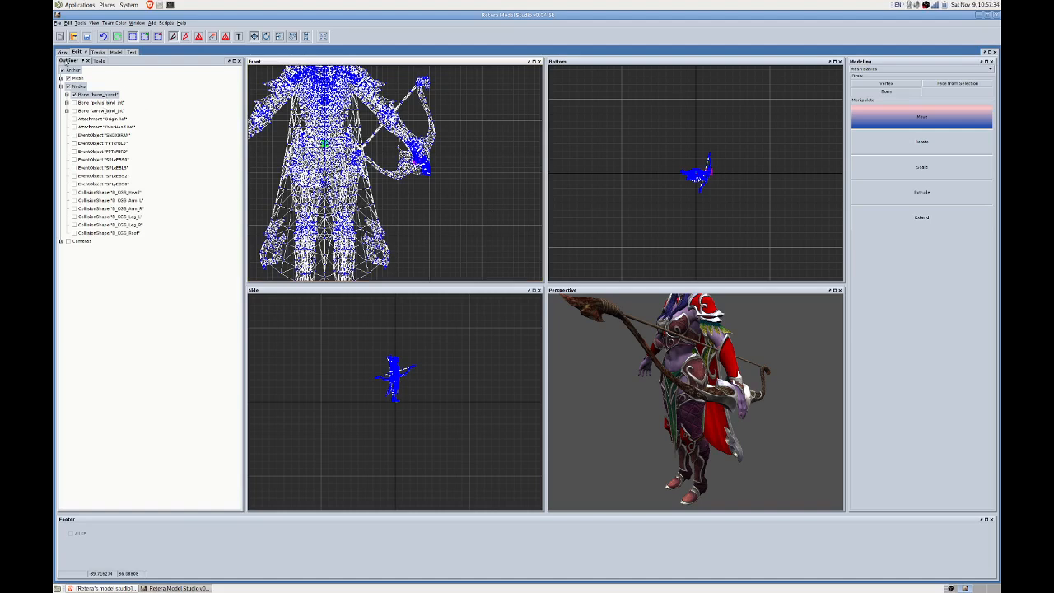
Replay the Attack 1 animation in the preview and examine the bow grip up close from another angle.
left_click(62, 51)
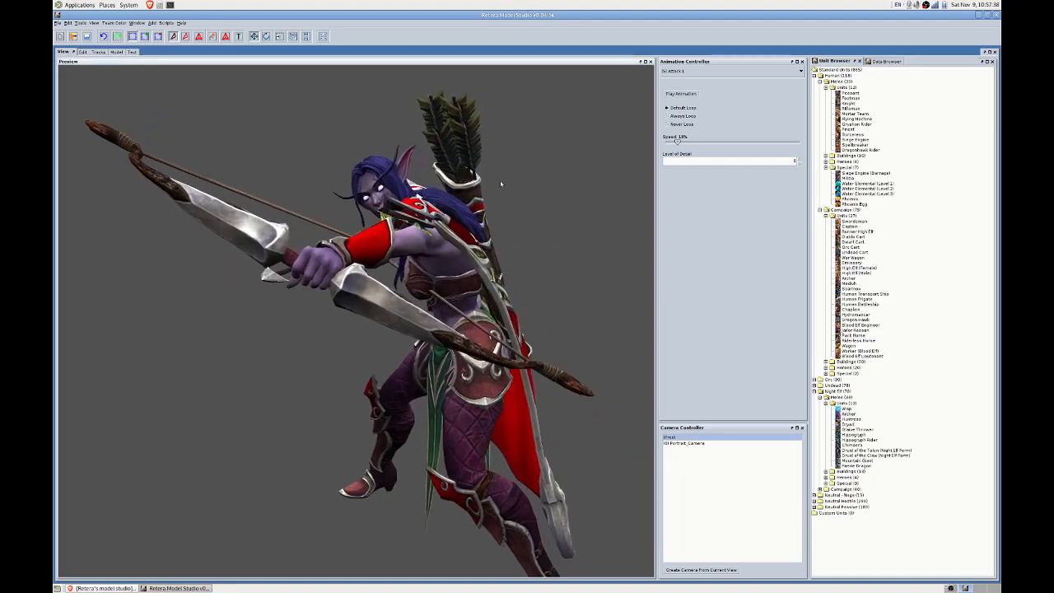
middle_click_drag(491, 181, 426, 233)
scroll(304, 228, "up", 3)
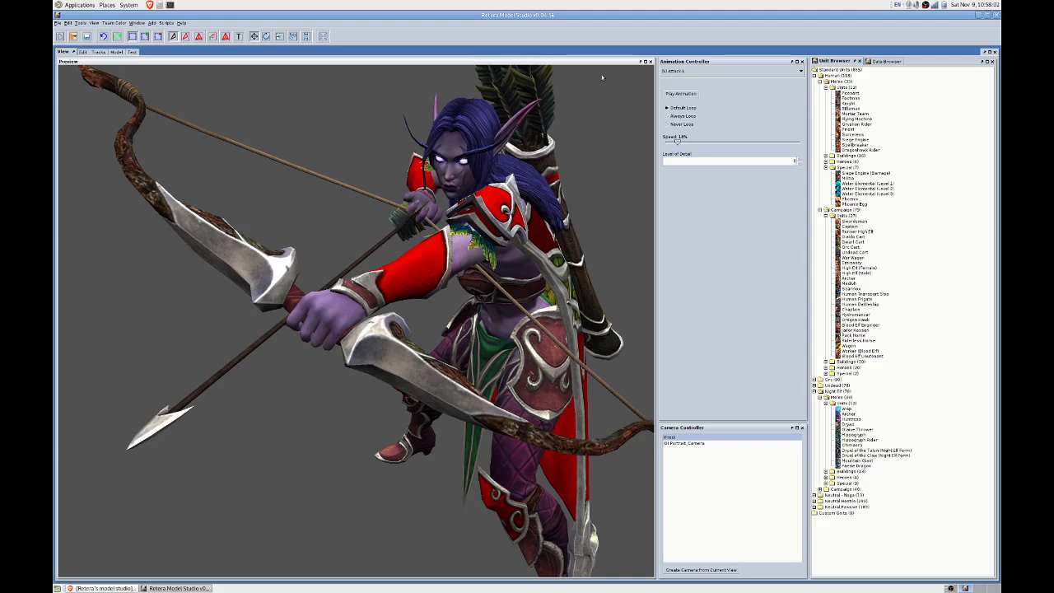
left_click(680, 94)
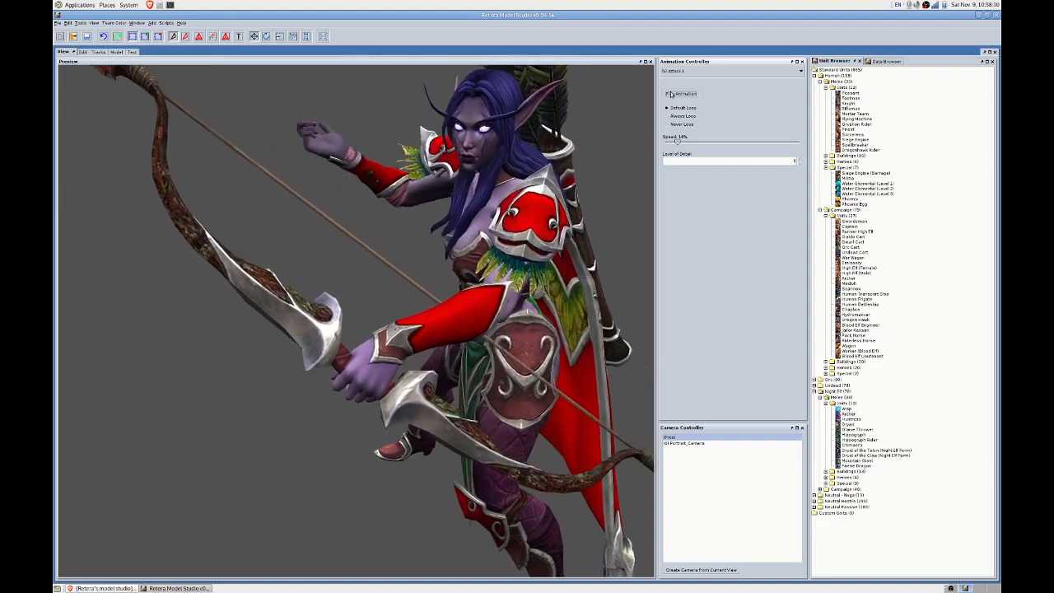
Preview the Stand 1, Attack 1 and Attack 2 animations in turn to check how the bow follows the hand.
left_click(683, 71)
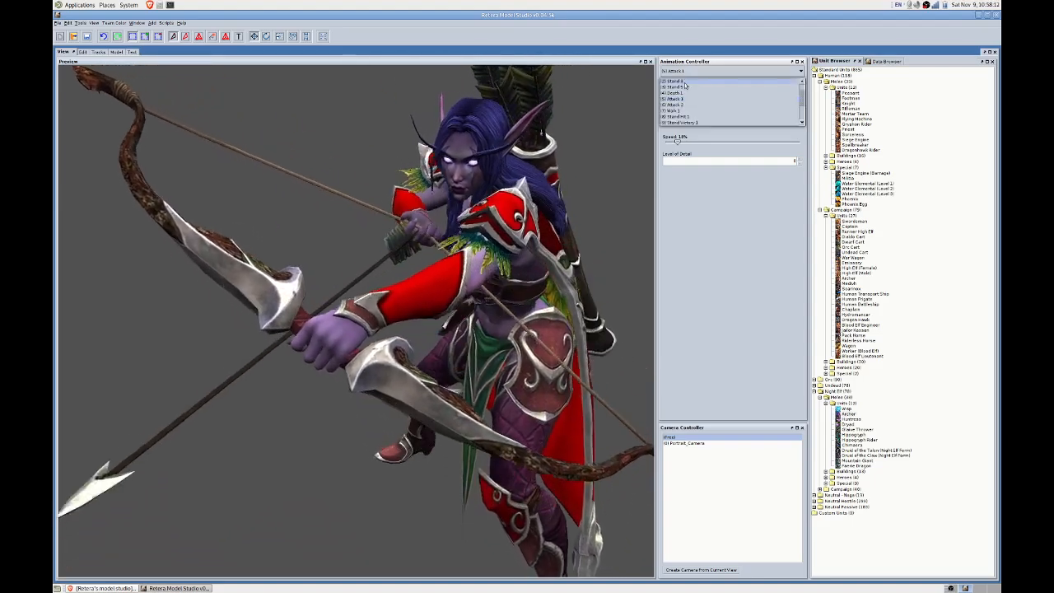
scroll(684, 99, "up", 1)
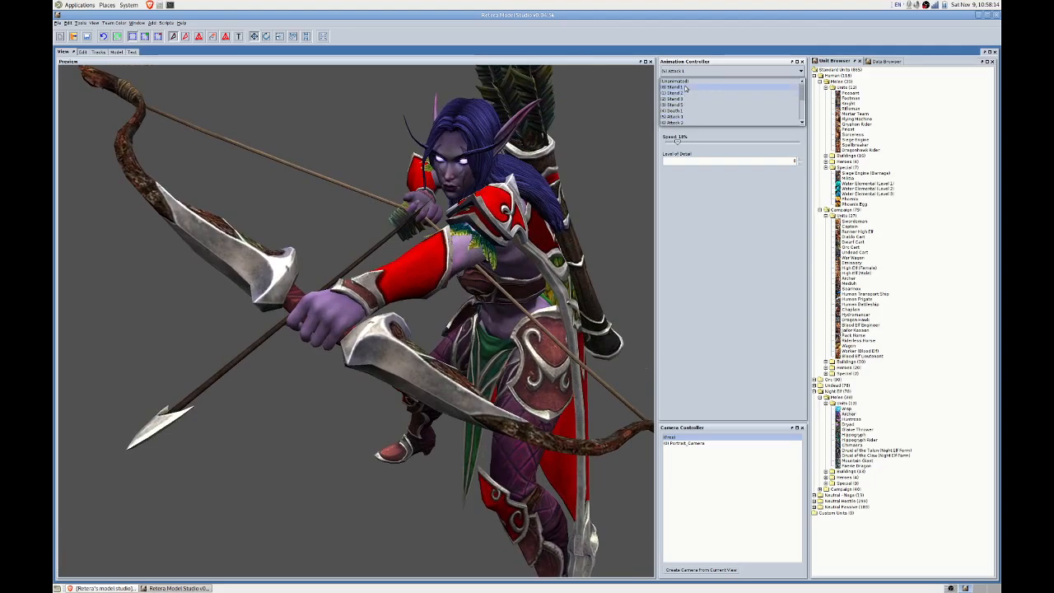
left_click(675, 81)
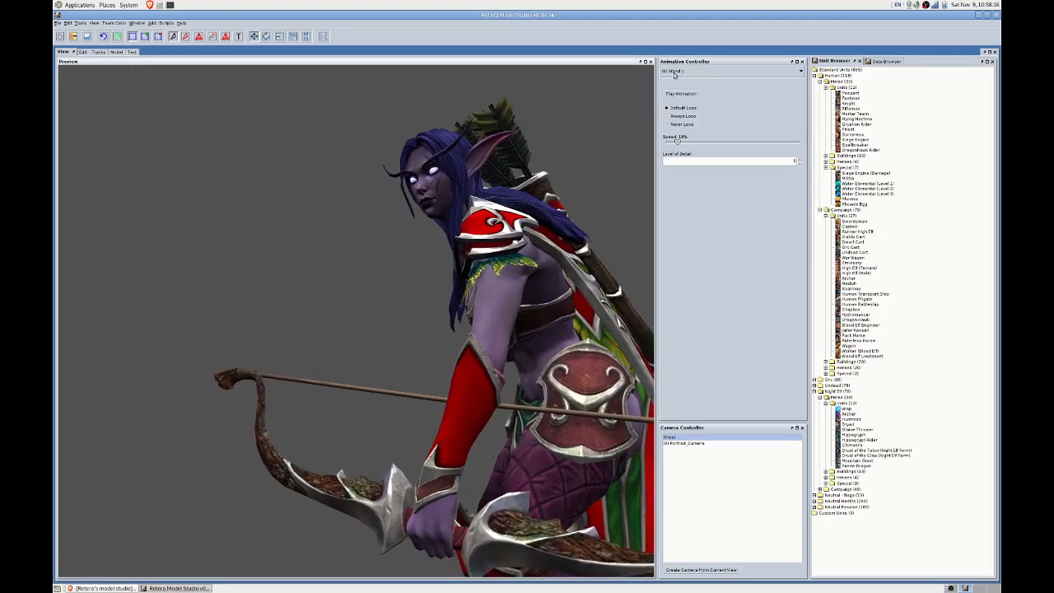
left_click(684, 71)
scroll(685, 103, "down", 1)
left_click(685, 103)
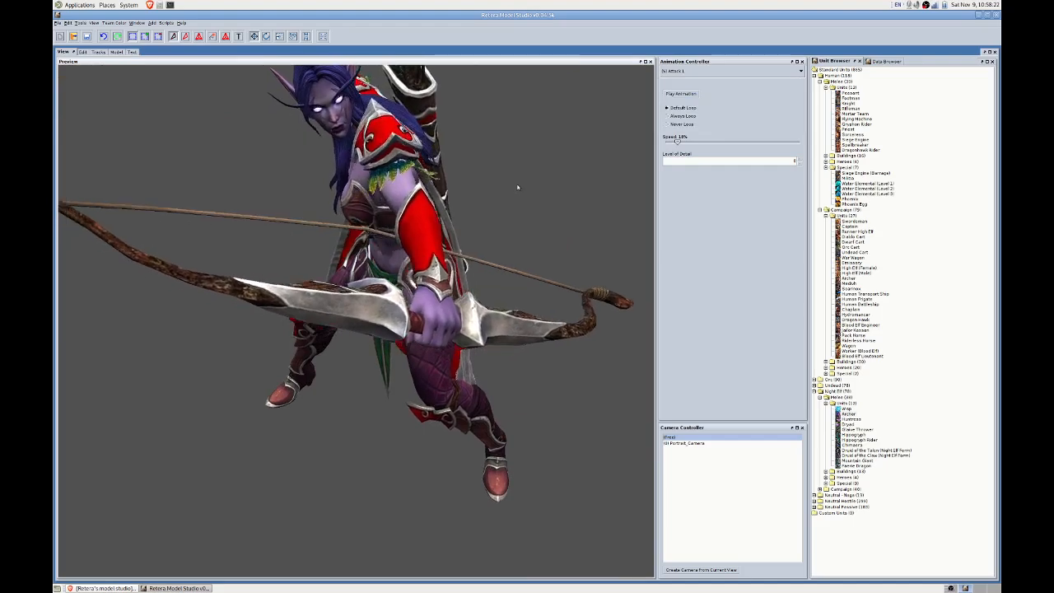
left_click(701, 72)
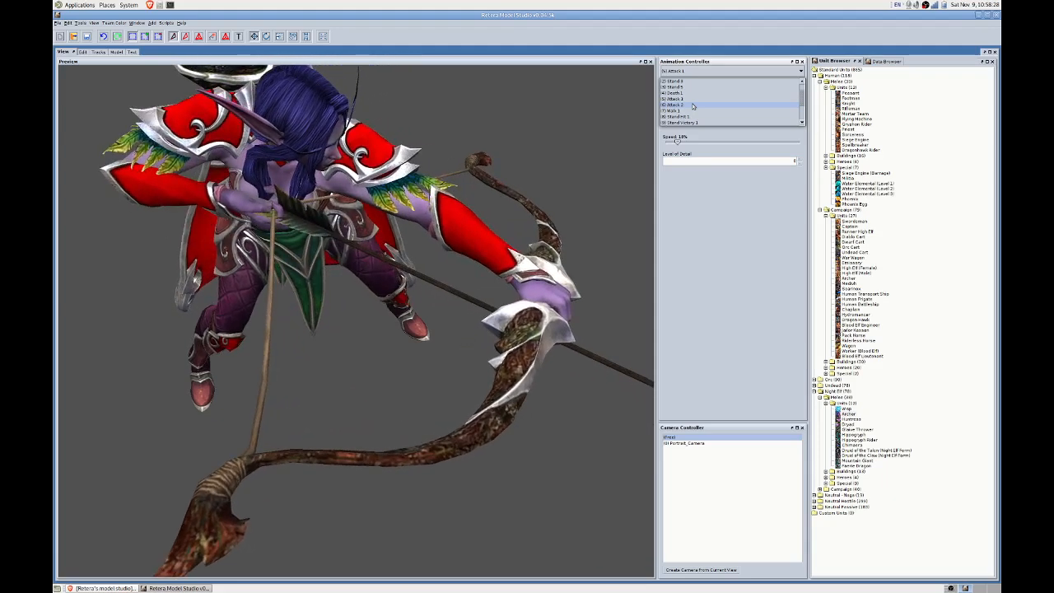
left_click(693, 105)
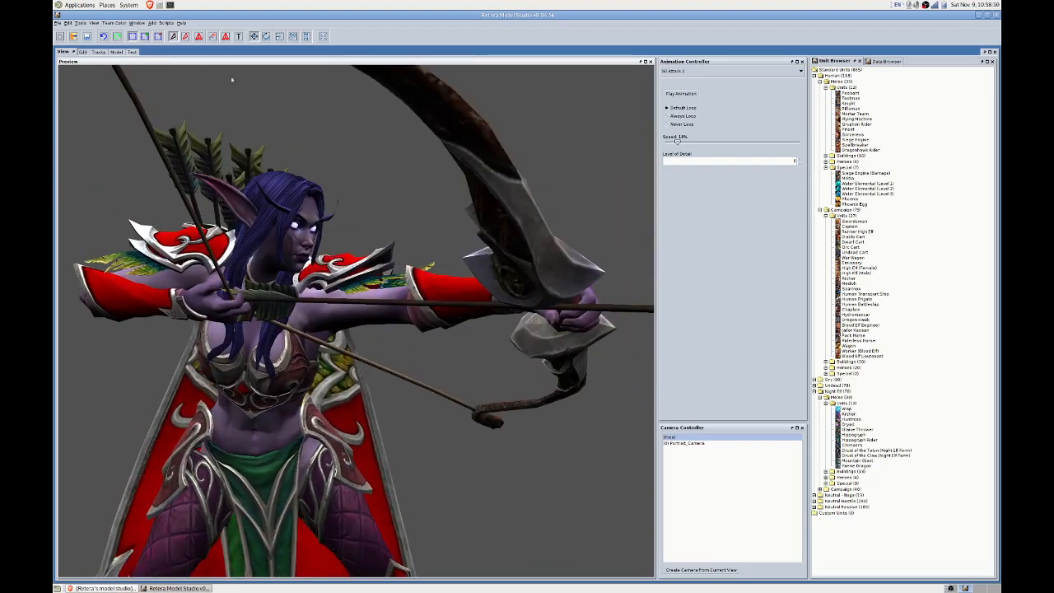
Return to model editing, display arrow_bind_jnt instead of bone_turret, and box-select it with the bow-hand vertices in the front view.
left_click(82, 52)
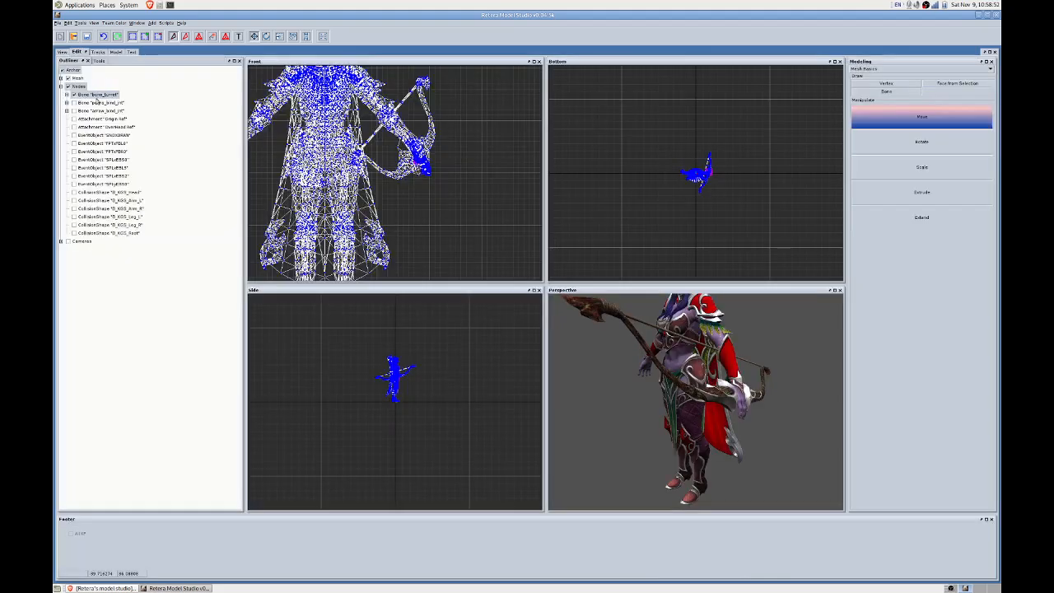
left_click(75, 97)
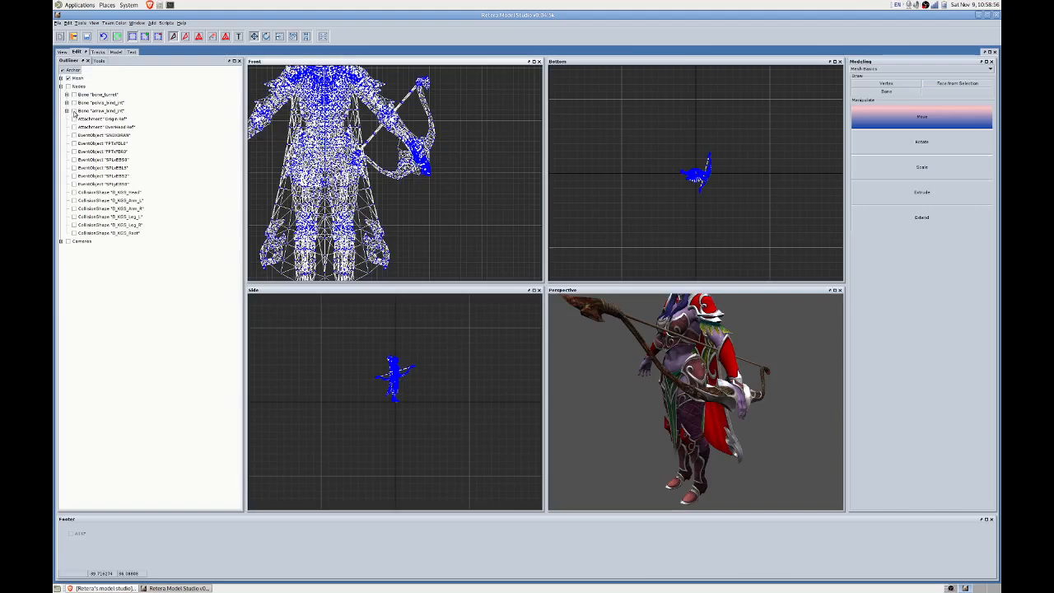
left_click(74, 111)
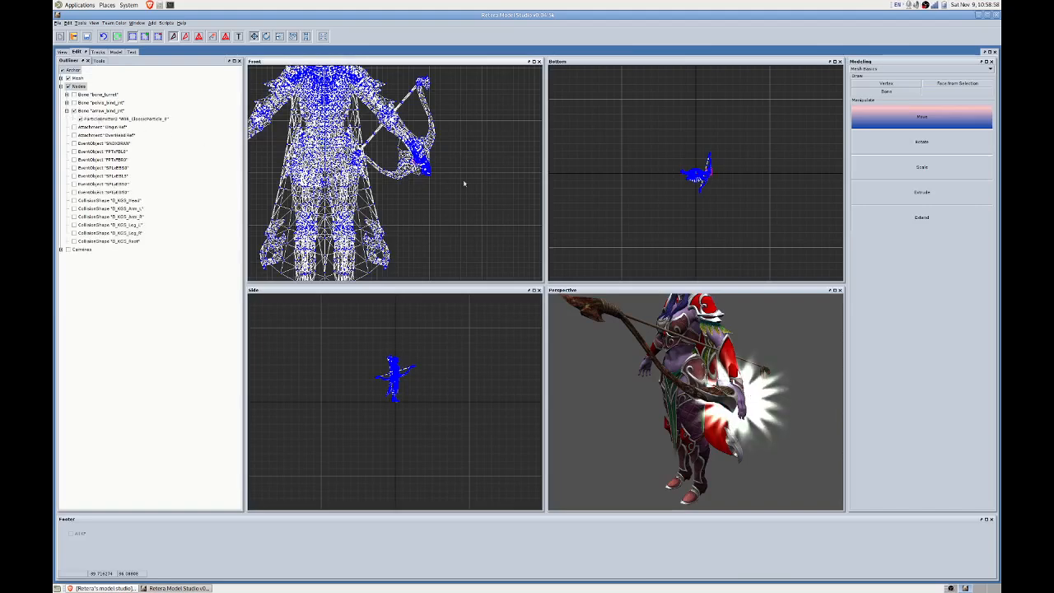
left_click(100, 111)
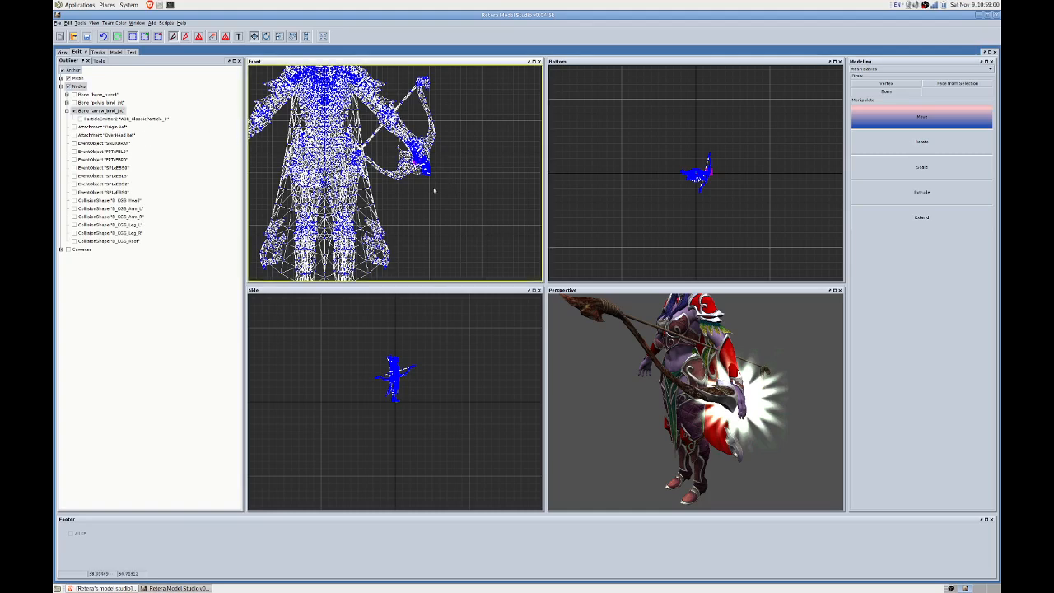
left_click_drag(434, 191, 390, 149)
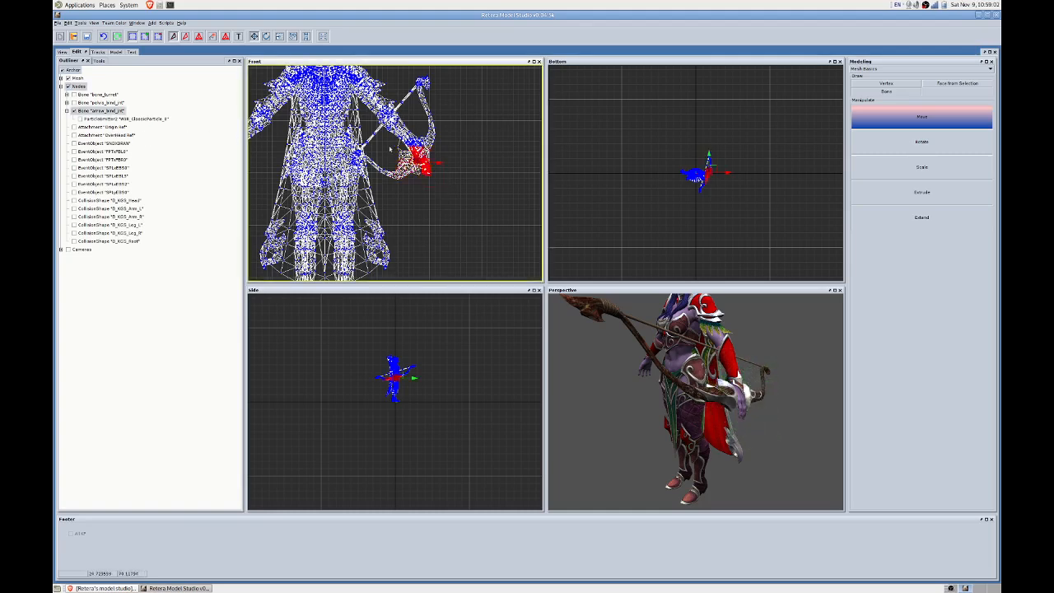
Re-link the selected arrow_bind_jnt bone to bone_hand_left as its parent node.
left_click(165, 23)
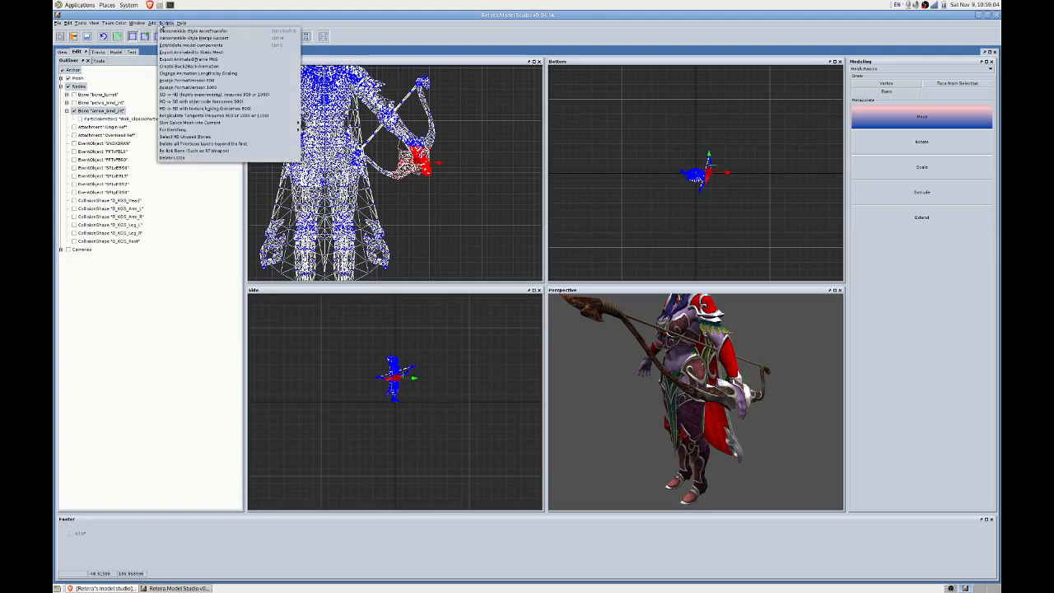
left_click(200, 151)
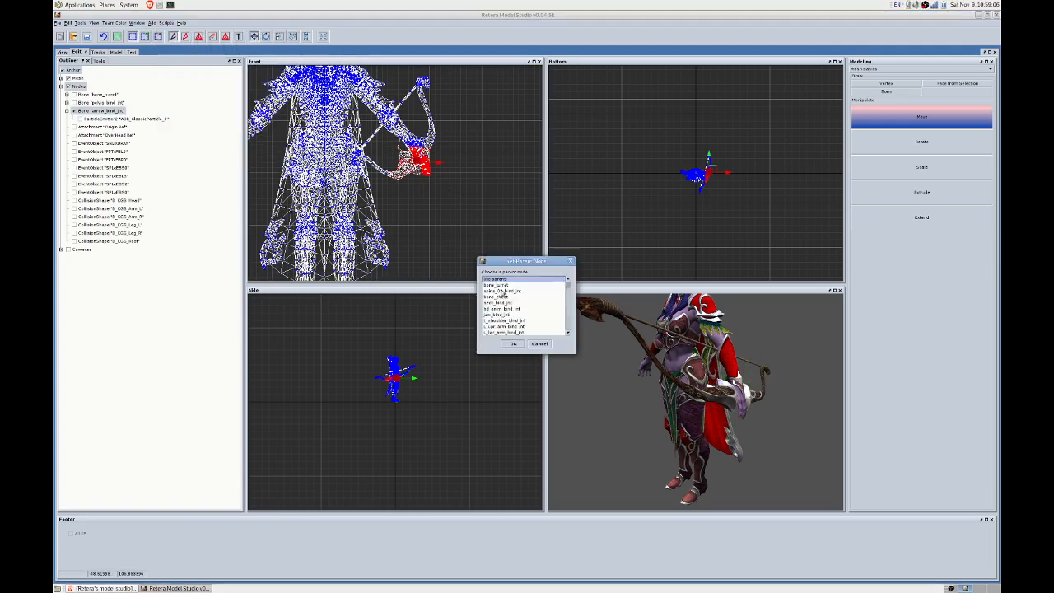
scroll(517, 301, "down", 2)
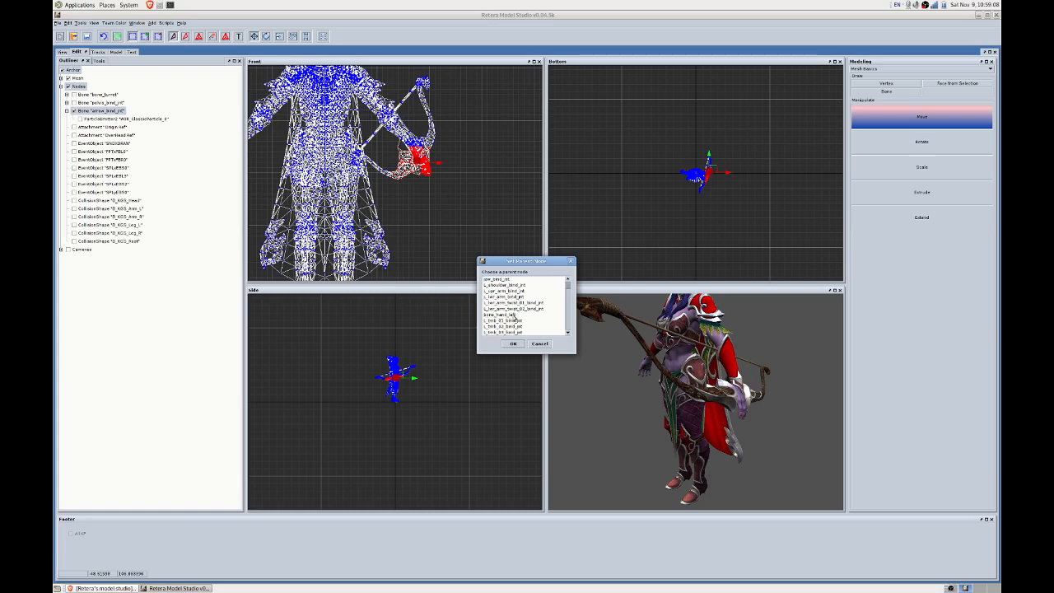
left_click(514, 315)
left_click(513, 344)
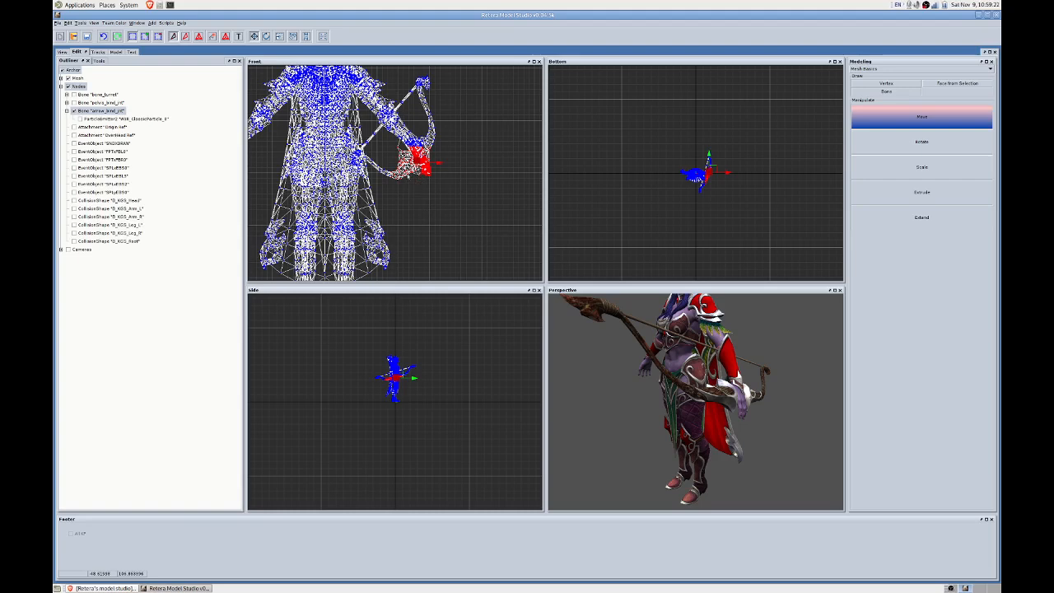
left_click(414, 188)
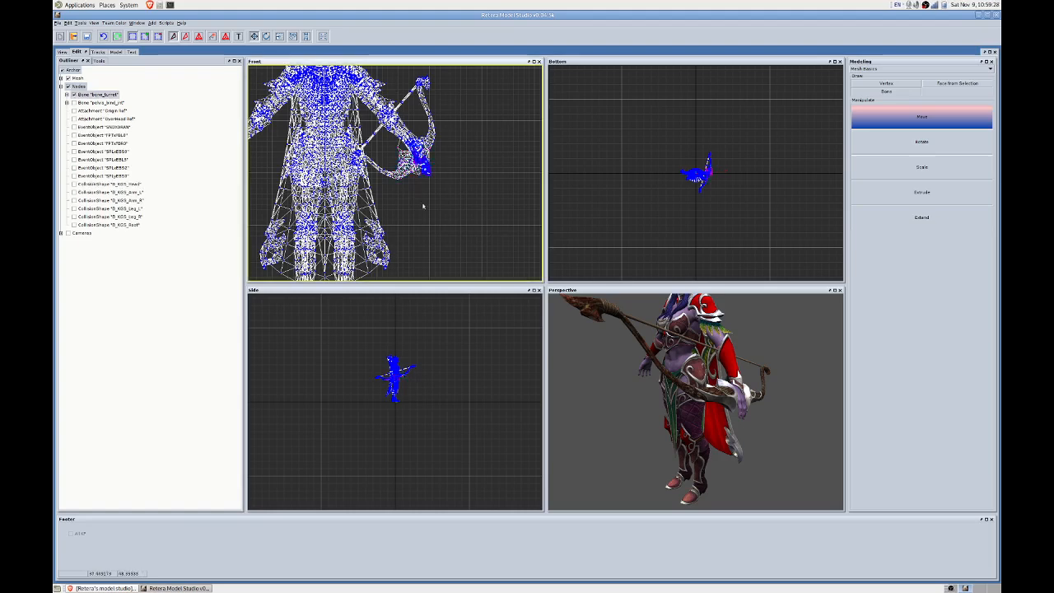
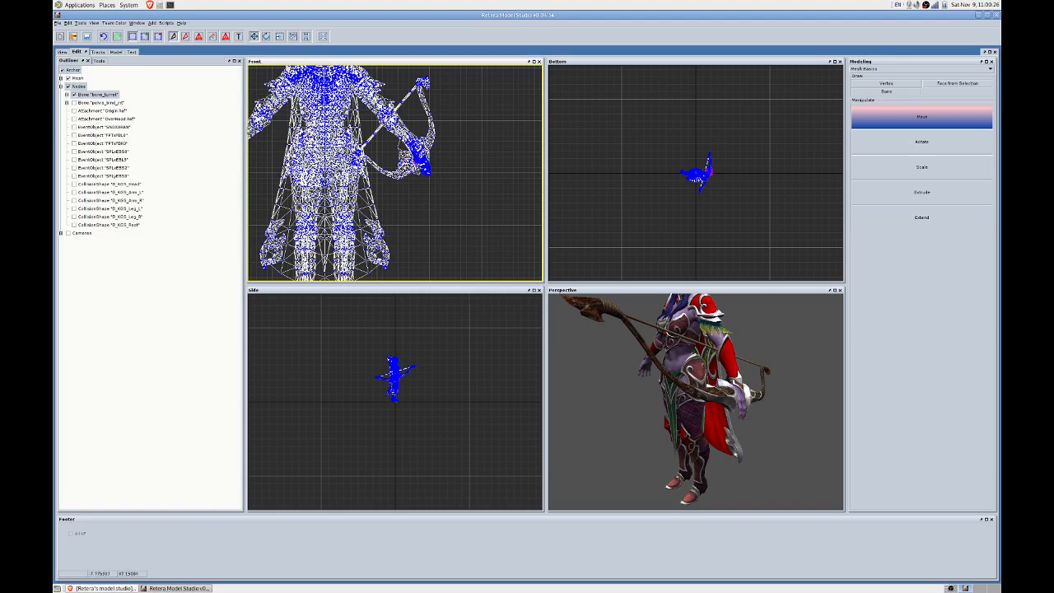
Examine the bow and nocked arrow in the Attack 2 preview from another angle.
left_click(62, 52)
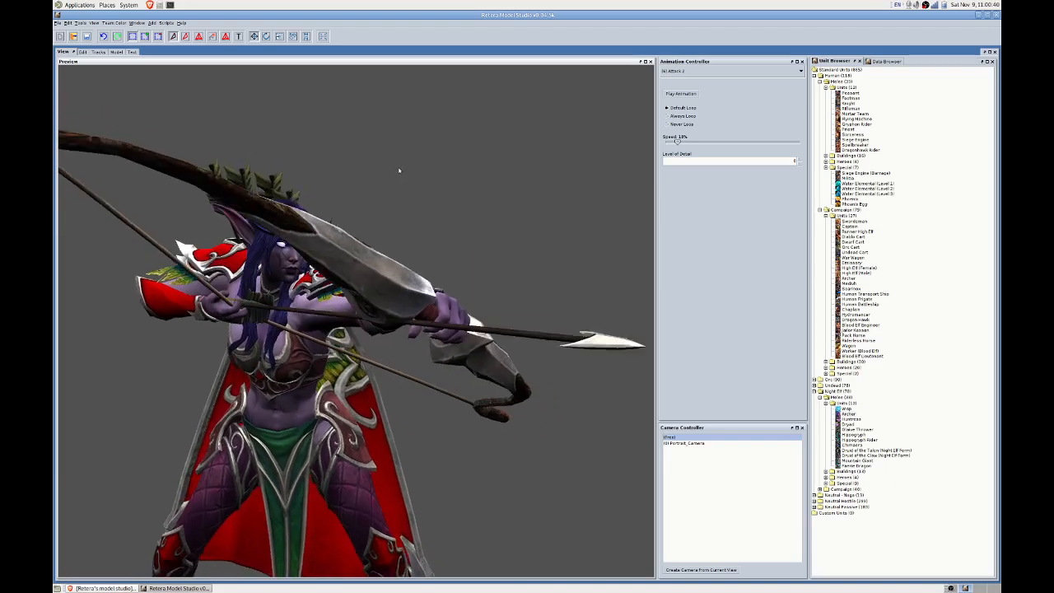
left_click(82, 52)
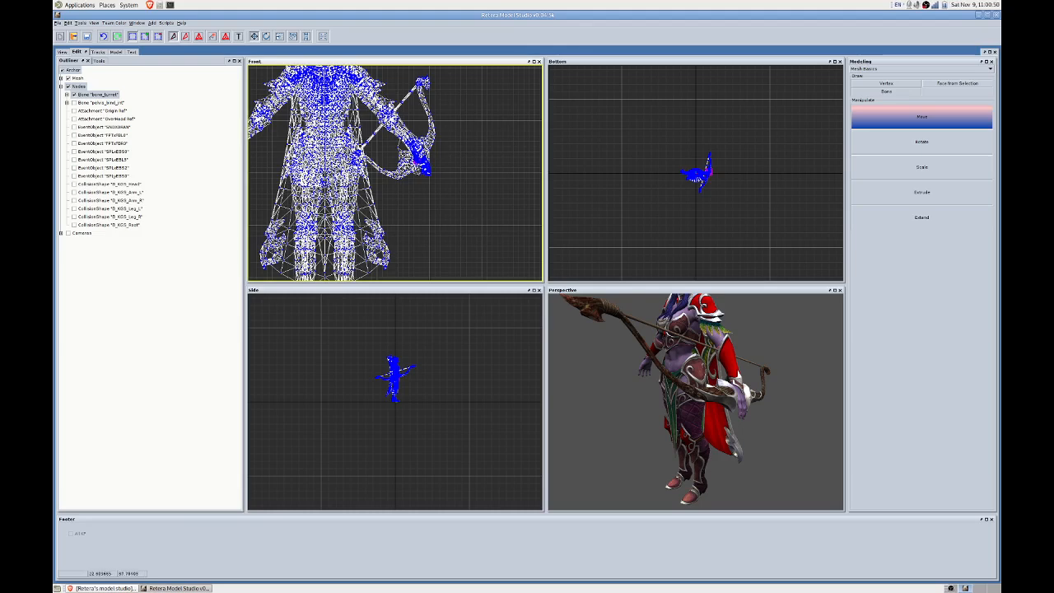
left_click(63, 51)
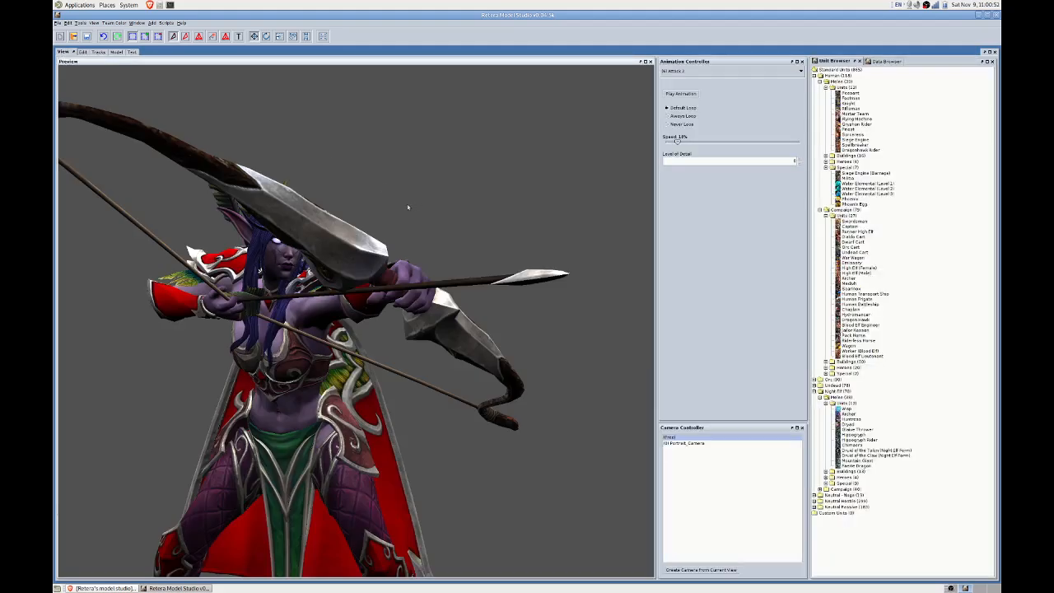
left_click_drag(408, 206, 461, 183)
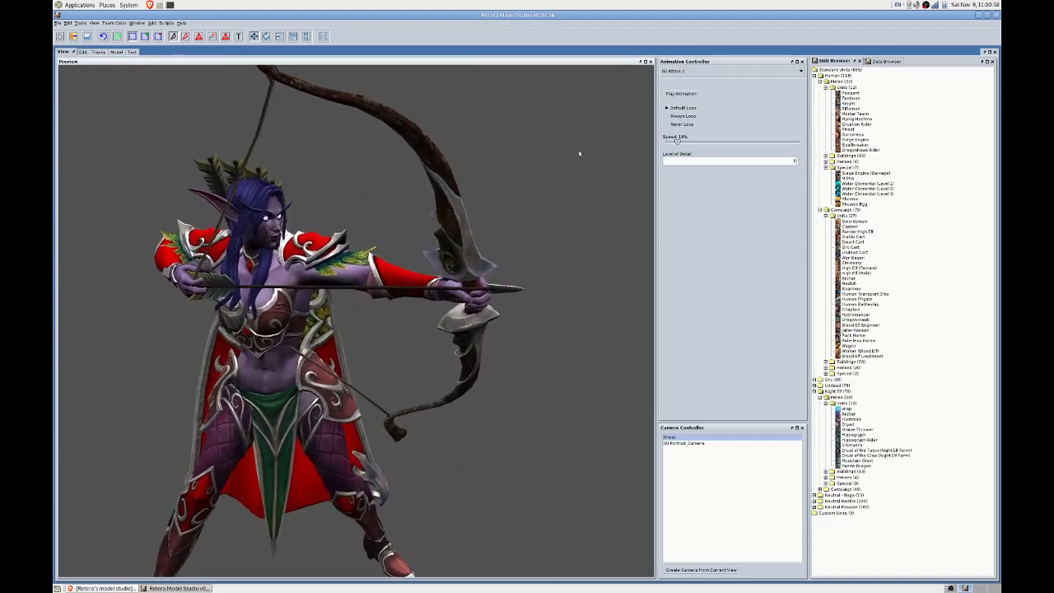
Switch from the Archer's animation preview to the Militia model and examine it up close.
left_click(684, 72)
left_click(684, 102)
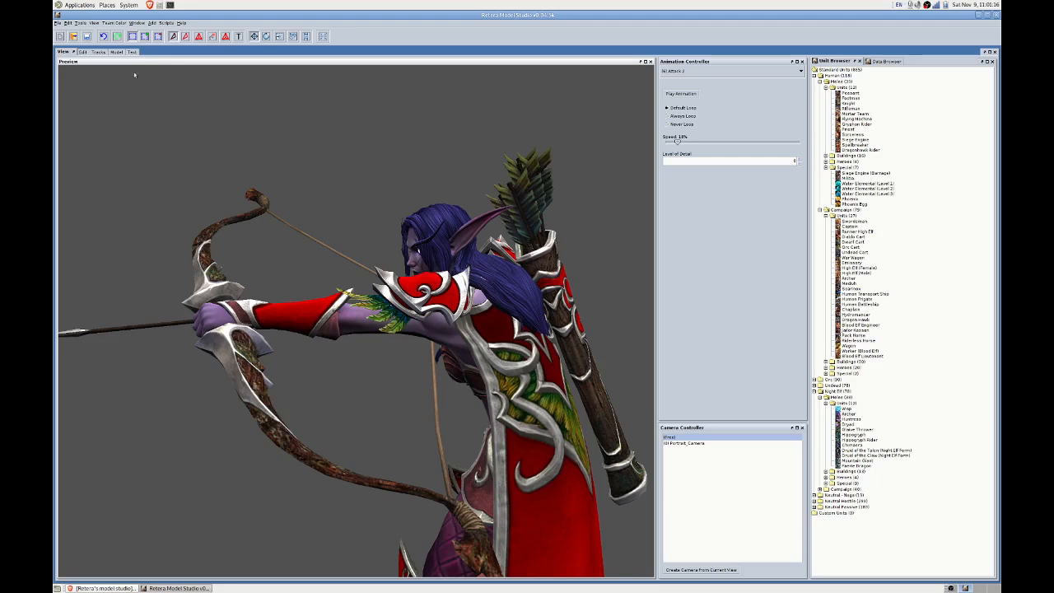
left_click(136, 23)
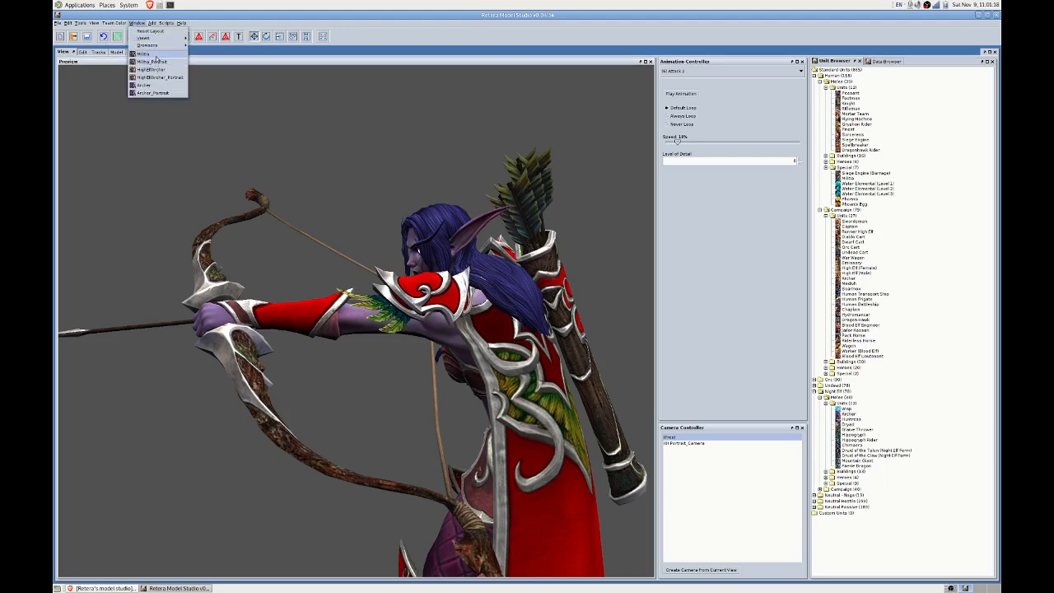
left_click(145, 54)
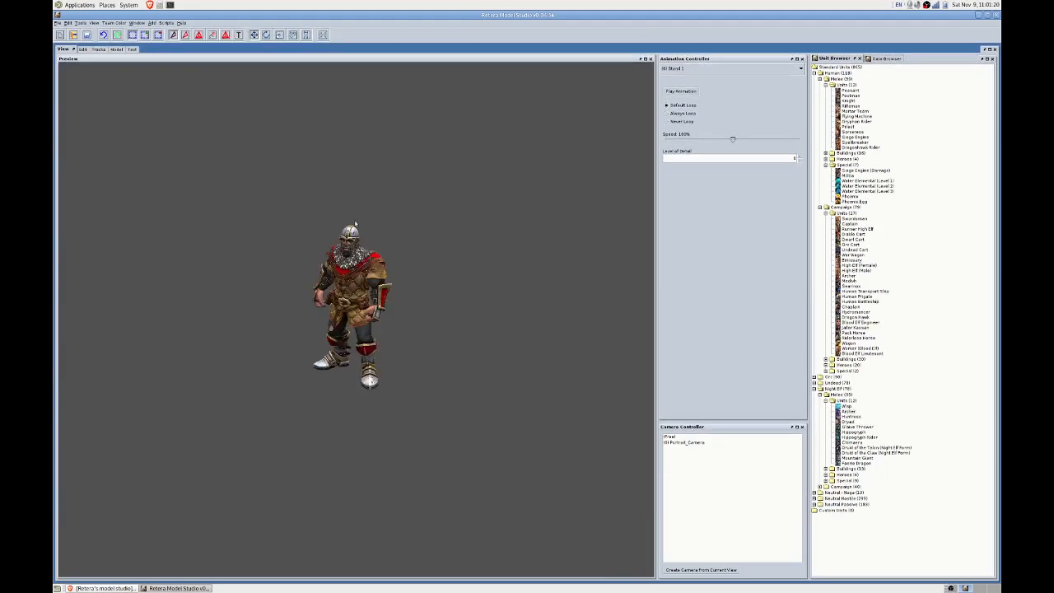
scroll(348, 247, "up", 3)
scroll(347, 280, "up", 2)
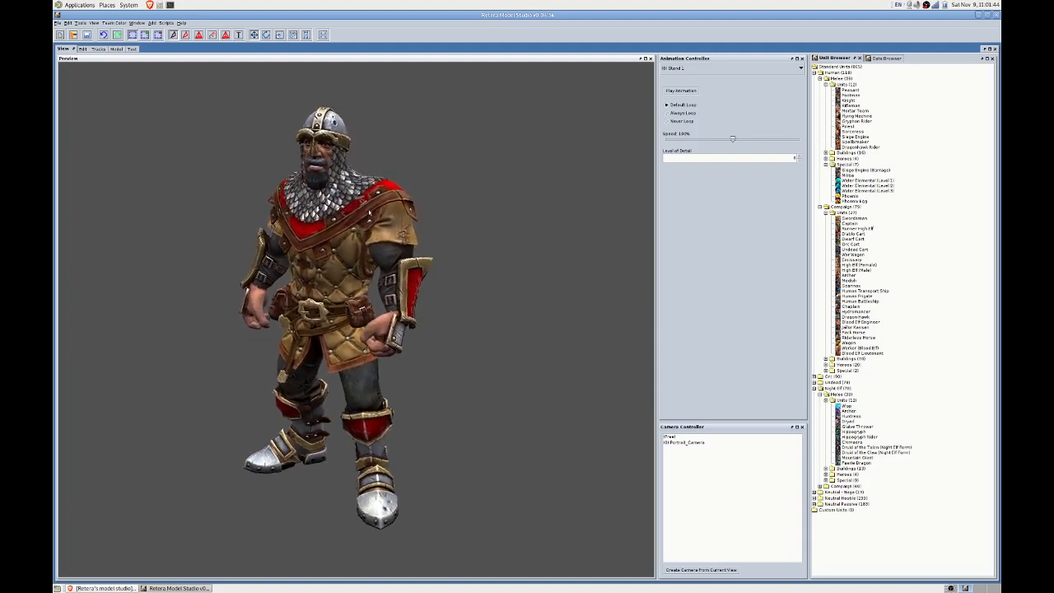
Bring up the Archer preview once more and return to the Militia to compare the two models.
left_click(137, 22)
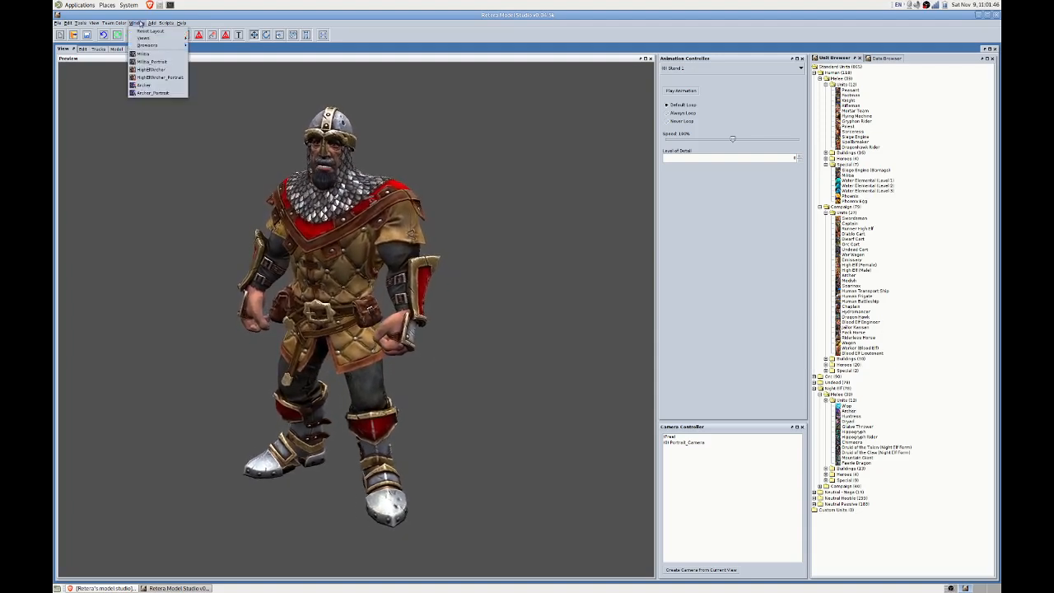
left_click(144, 85)
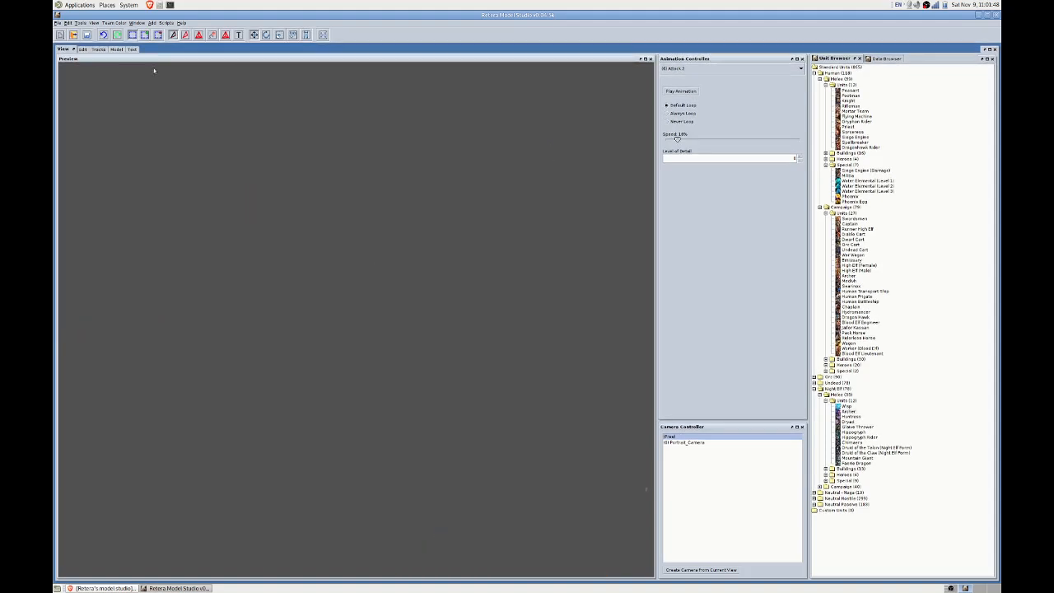
left_click(137, 23)
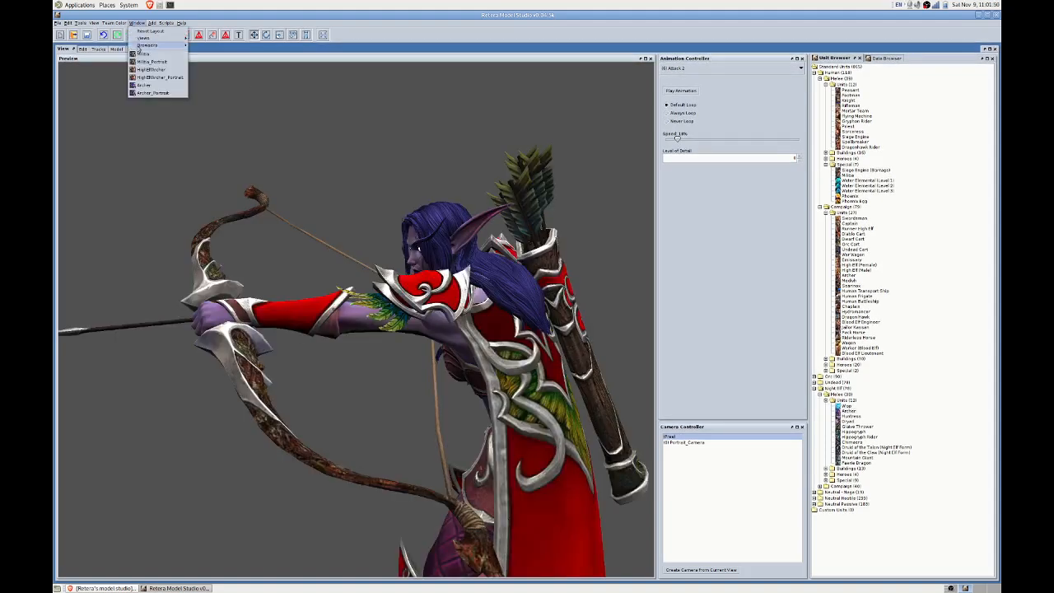
left_click(143, 55)
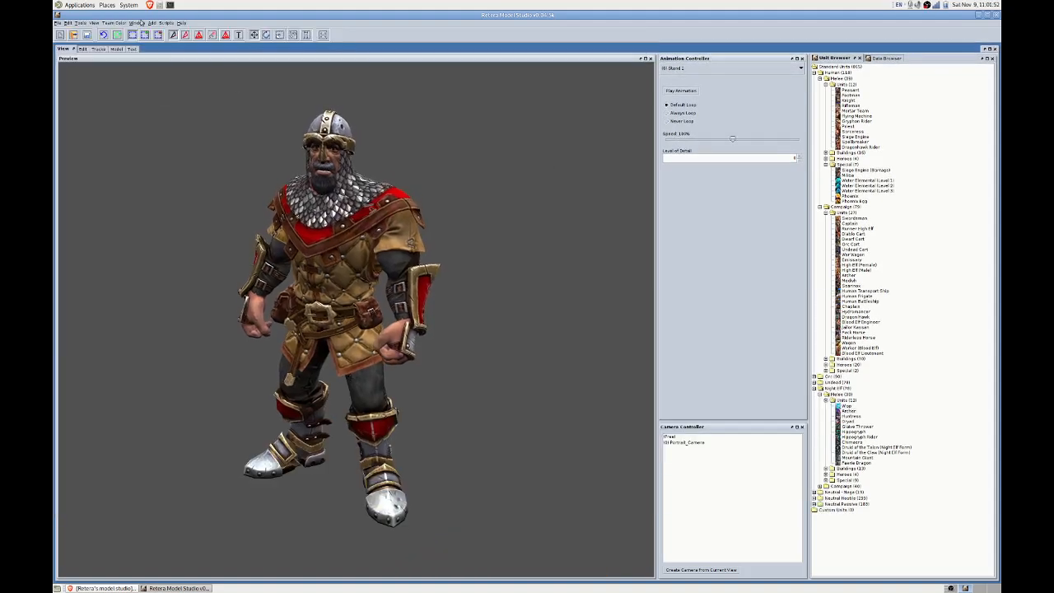
Switch to the Archer model for editing, expand its Mesh geosets and centre the figure in the front view.
left_click(137, 23)
left_click(143, 85)
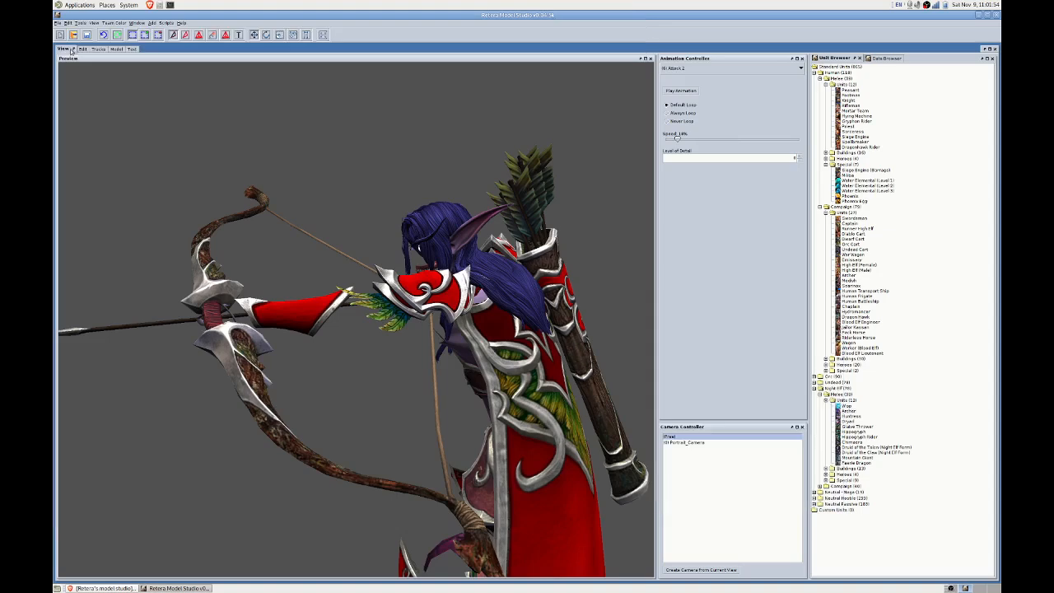
left_click(81, 49)
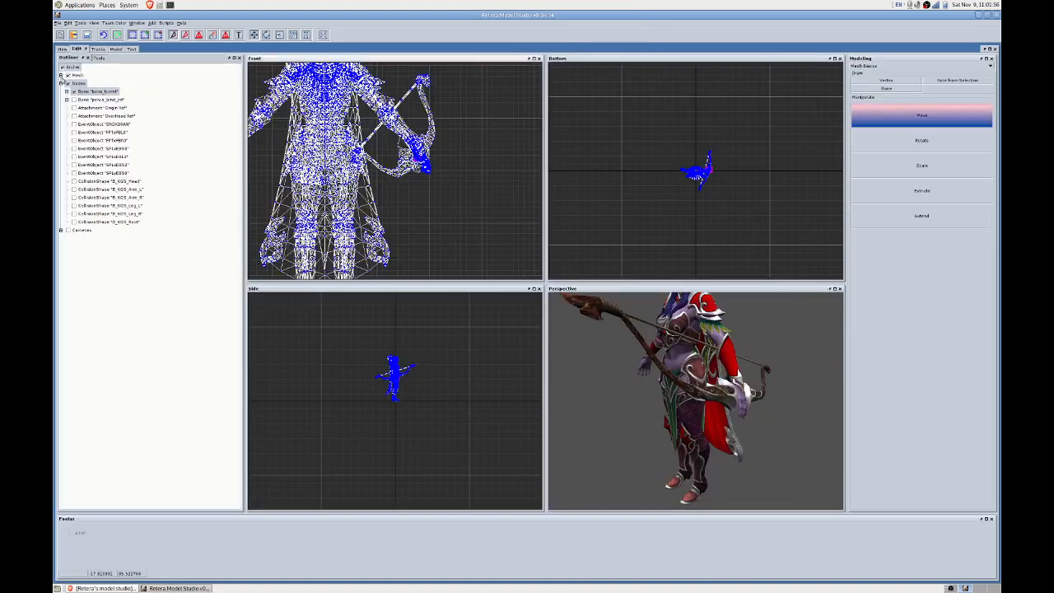
left_click(61, 76)
left_click(77, 77)
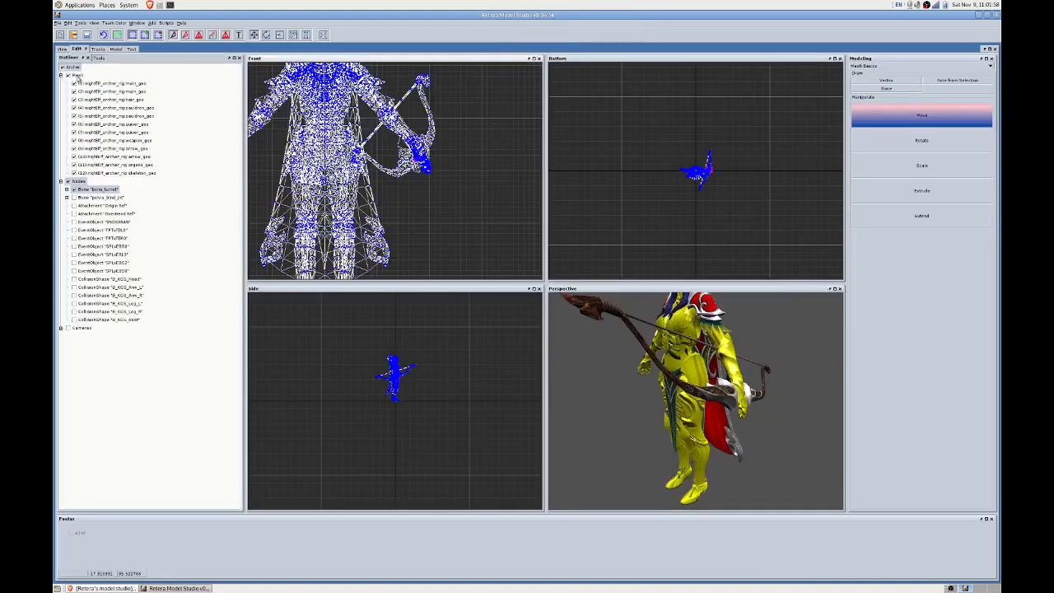
left_click(449, 146)
scroll(469, 132, "down", 2)
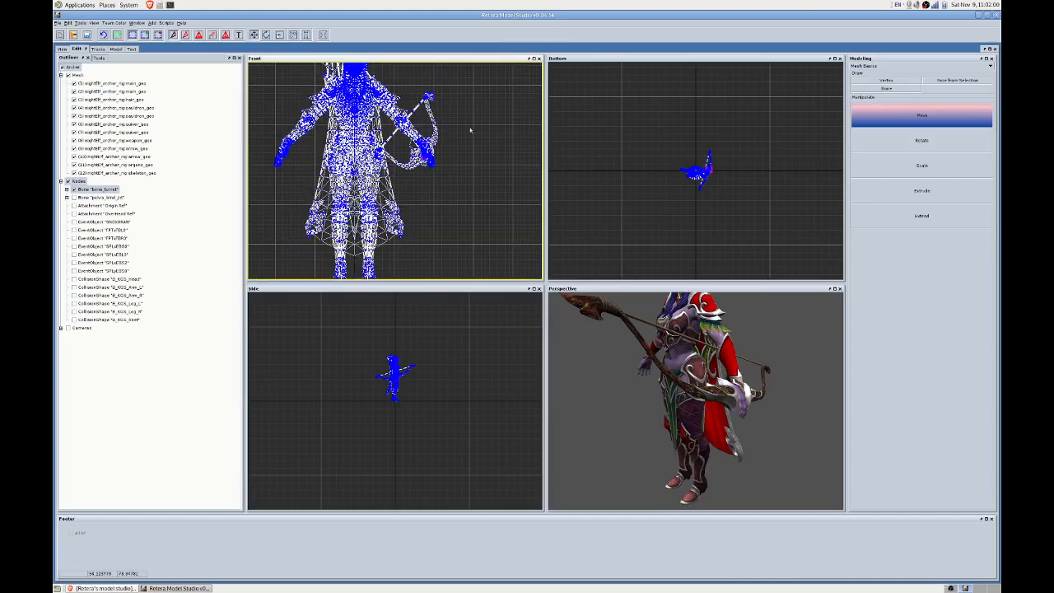
middle_click_drag(469, 128, 471, 141)
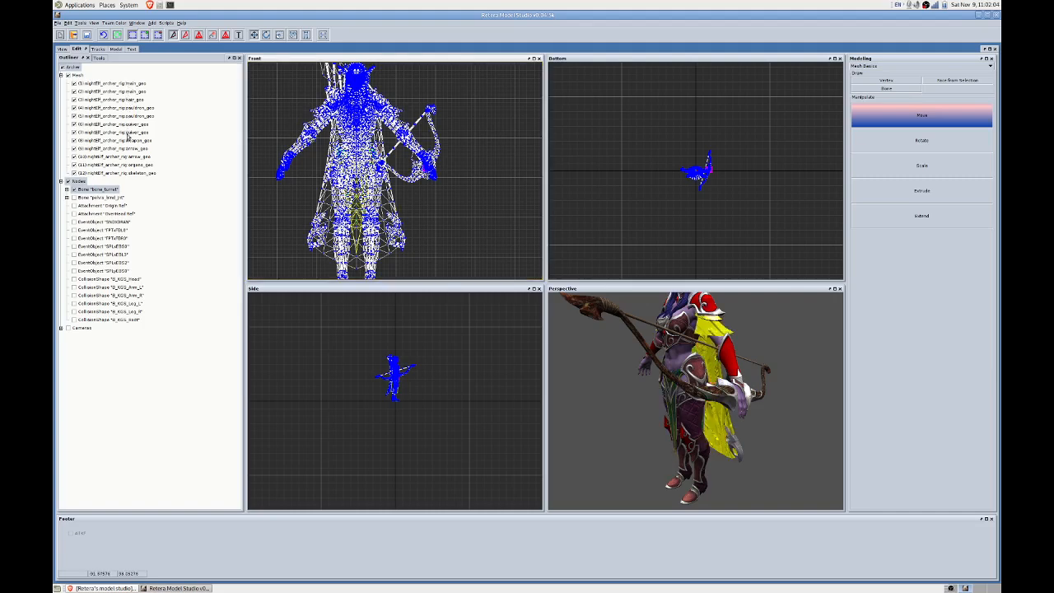
Hide the Archer's main, hair, pauldron, organs and skeleton geosets, leaving only the quiver, weapon and arrow geosets shown.
left_click(129, 129)
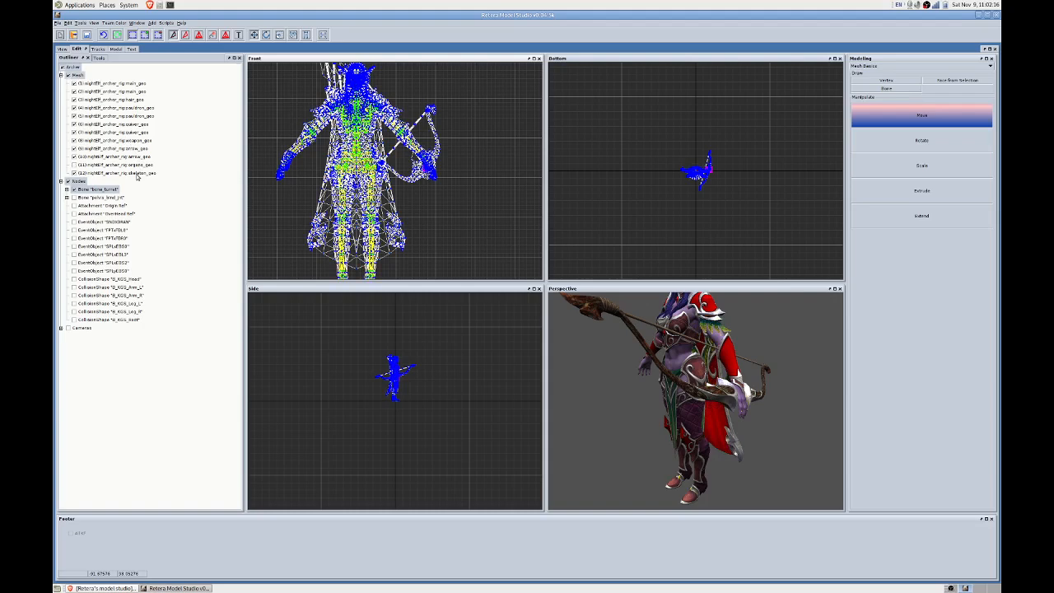
left_click(136, 116)
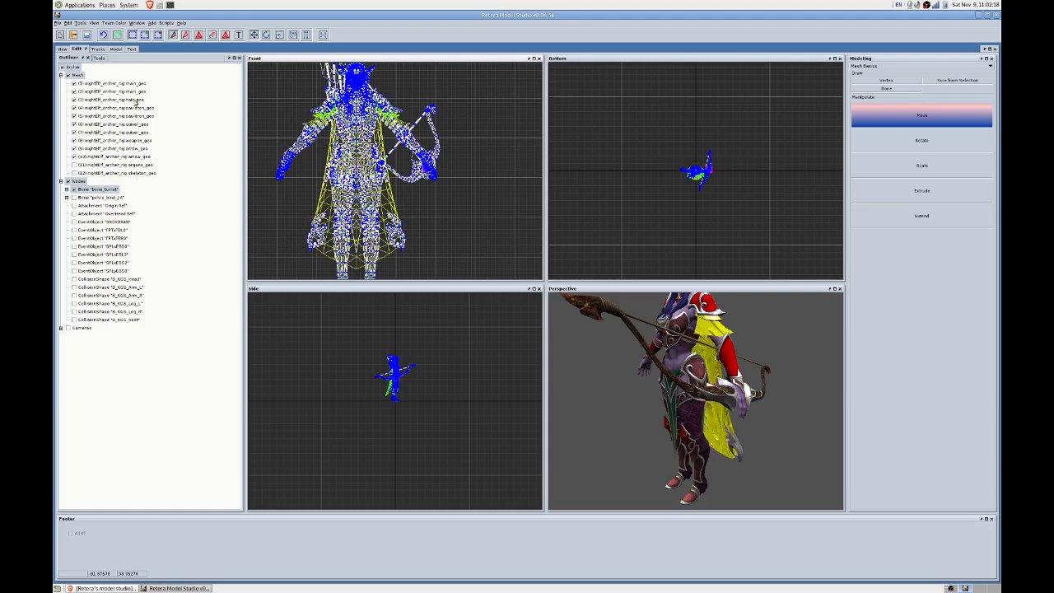
left_click(135, 107)
left_click(135, 99)
left_click(134, 84)
left_click(134, 92)
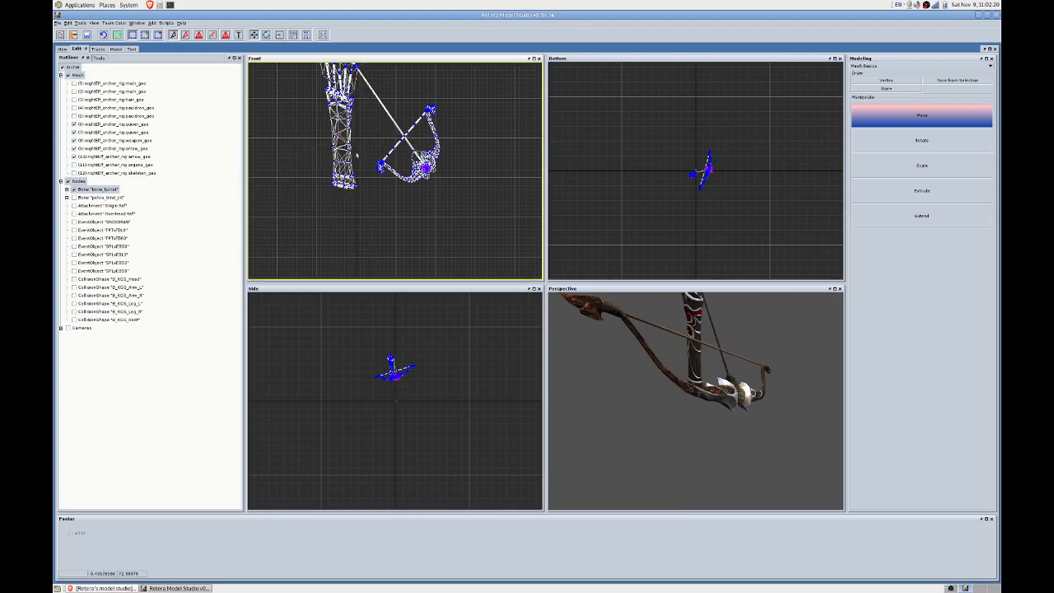
middle_click_drag(388, 220, 391, 231)
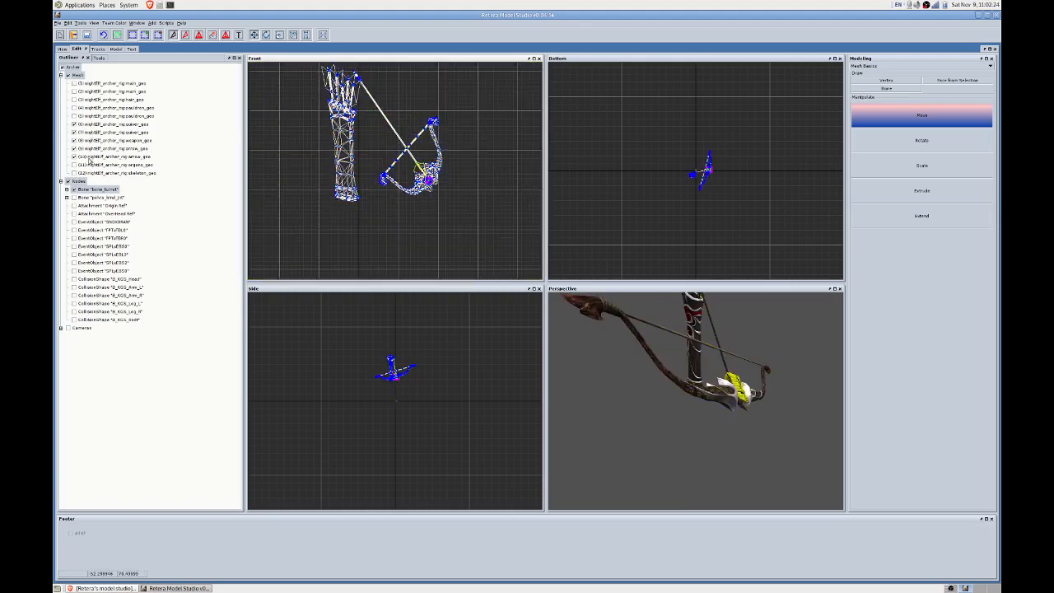
Switch to the Militia model and display it in the animation preview.
left_click(137, 23)
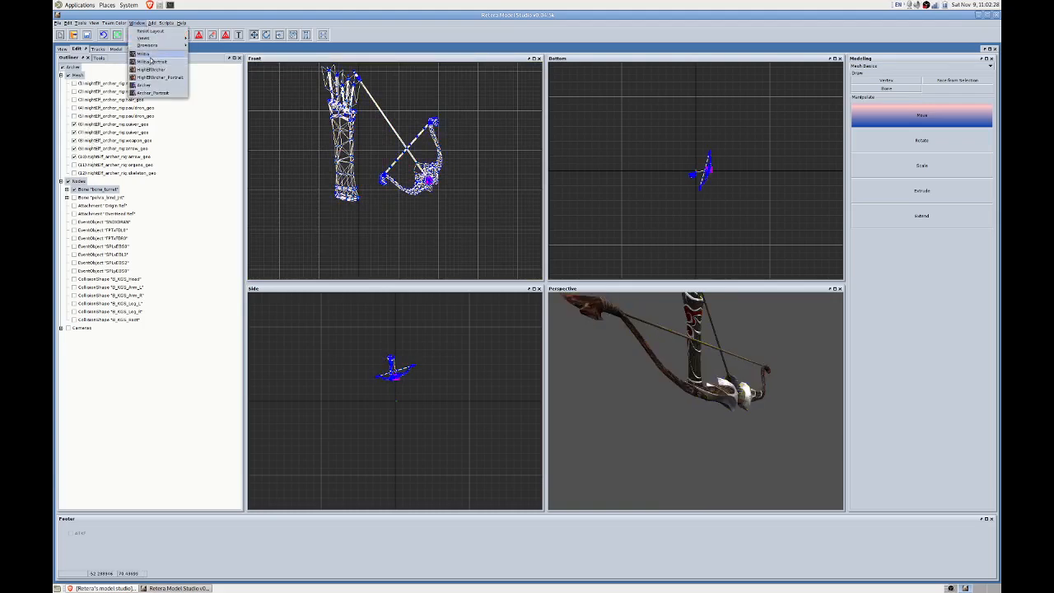
left_click(151, 60)
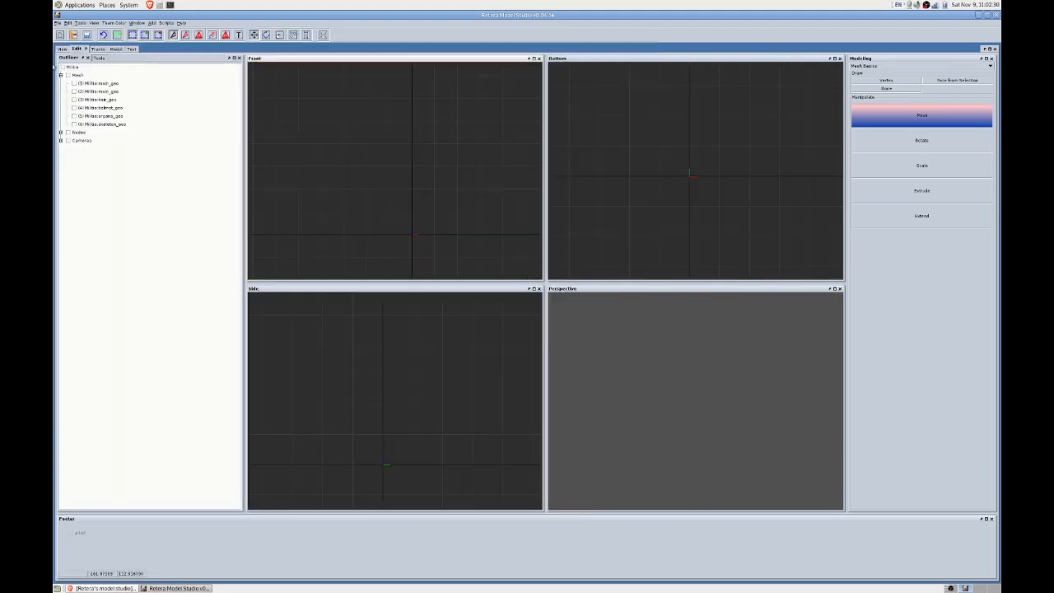
left_click(63, 50)
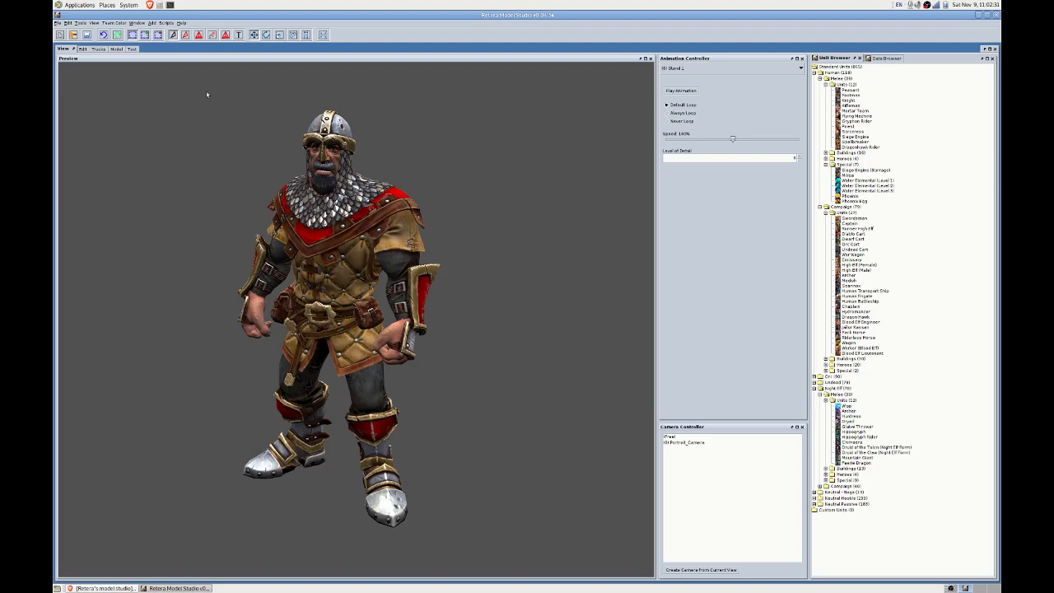
Start importing the workspace's Archer model into the Militia and enlarge the import window.
left_click(58, 22)
mouse_move(77, 62)
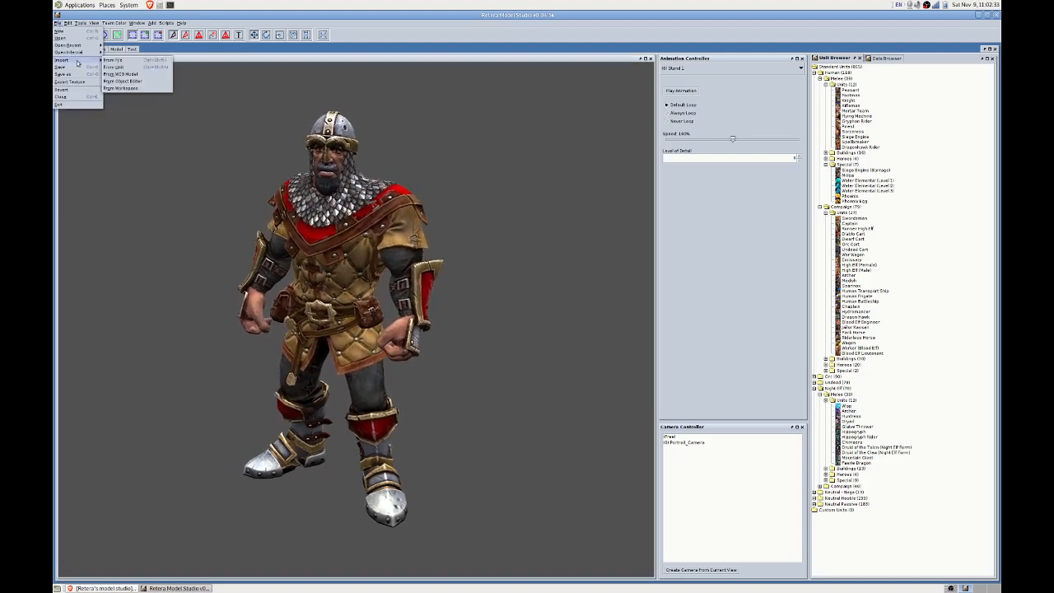
left_click(122, 88)
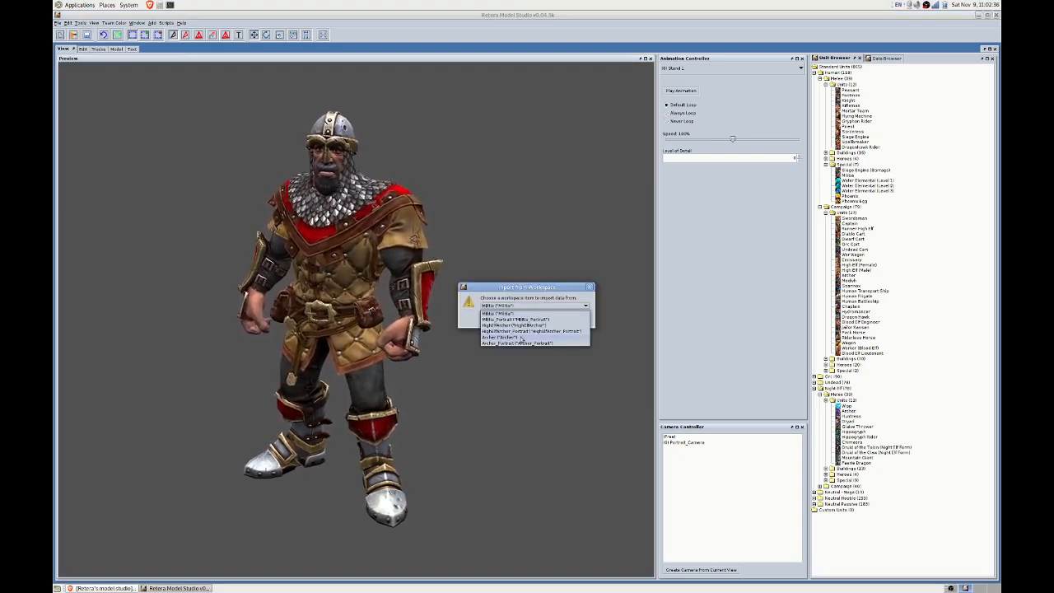
left_click(512, 318)
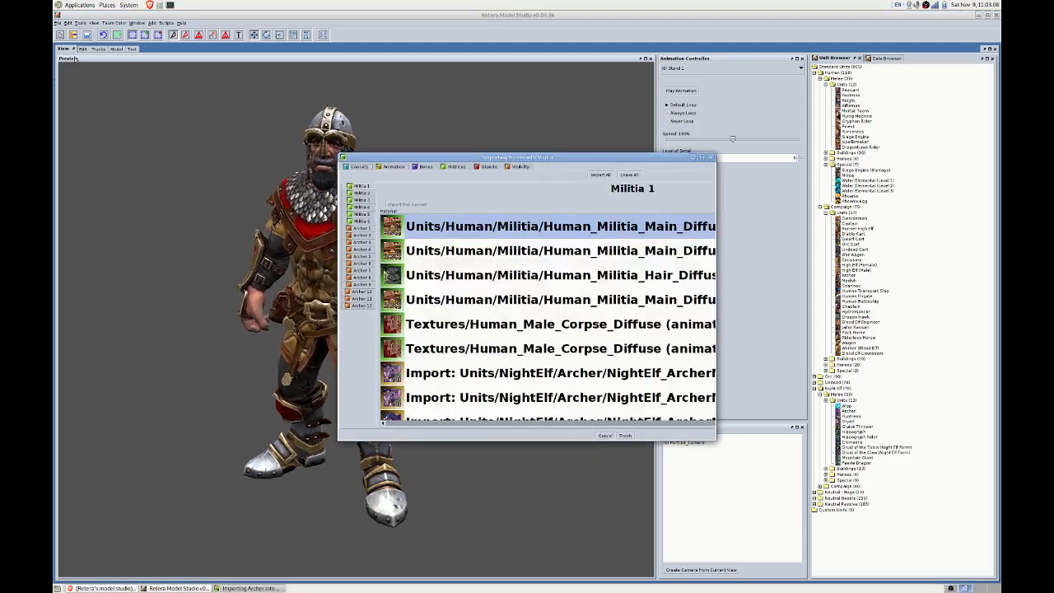
left_click_drag(442, 153, 403, 60)
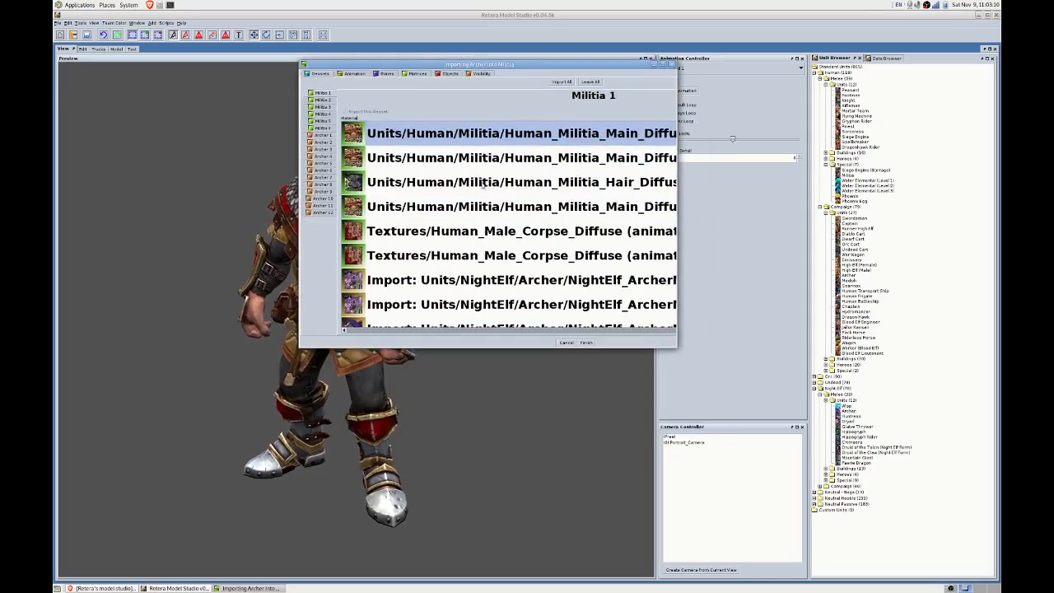
left_click_drag(680, 349, 900, 530)
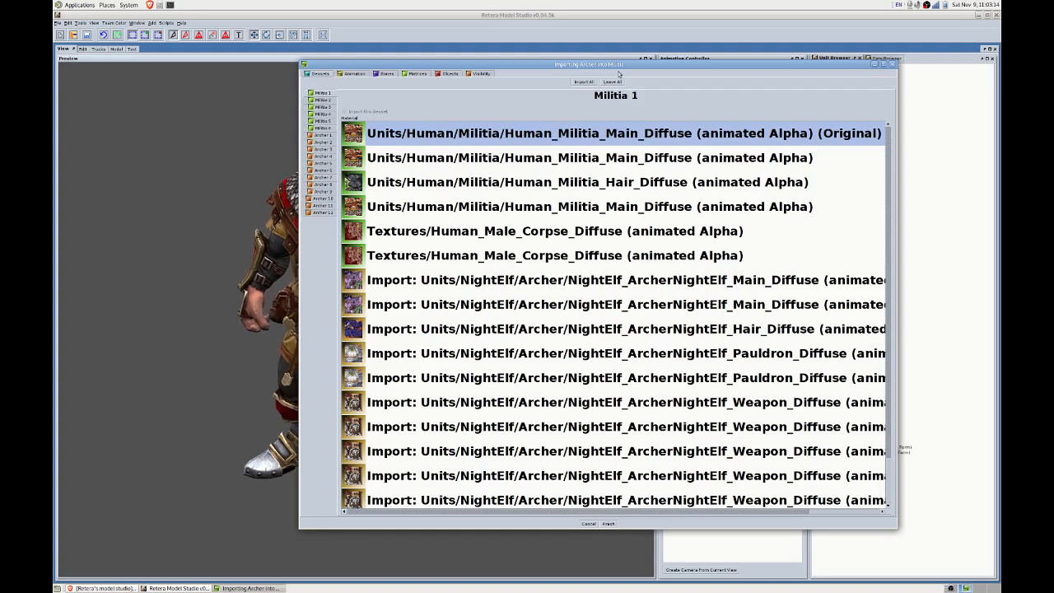
Exclude all Archer geosets from the import, except Archer 6, 7, 8, 9 and 10, which are marked for import.
left_click(323, 171)
scroll(440, 139, "down", 2)
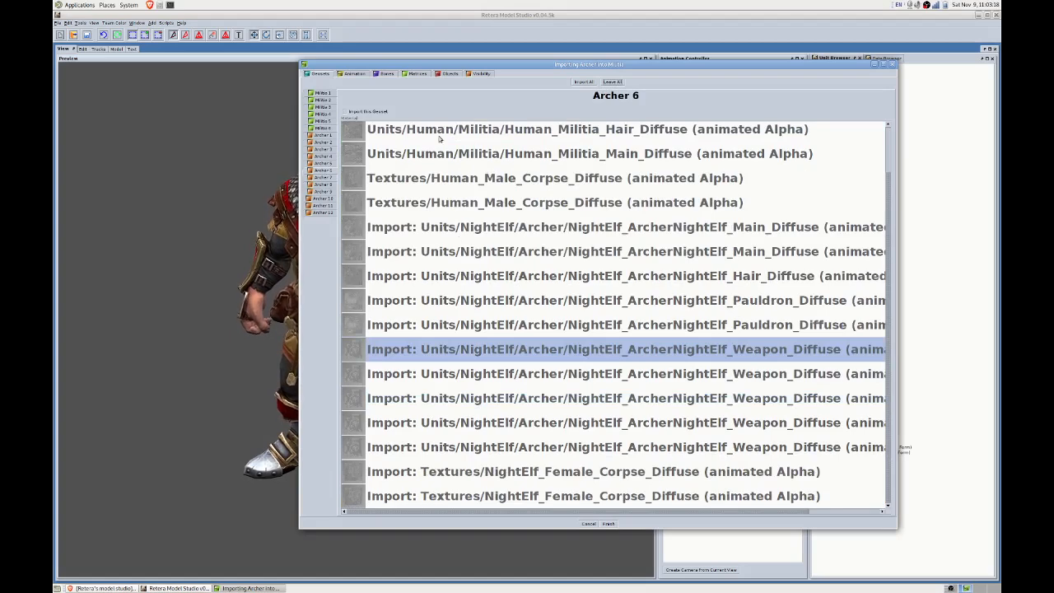
left_click(377, 115)
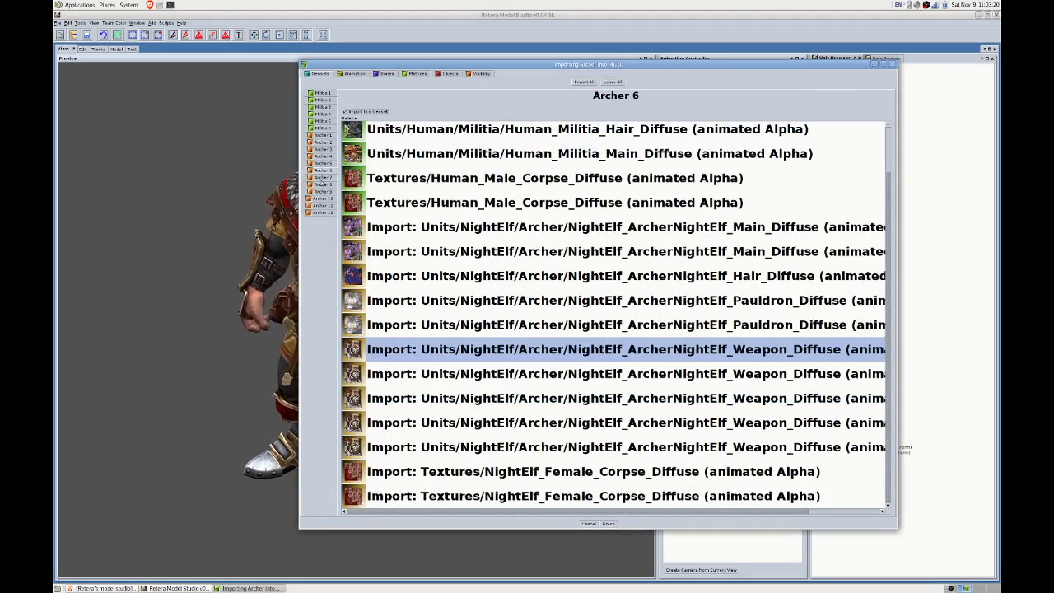
left_click(323, 178)
left_click(367, 113)
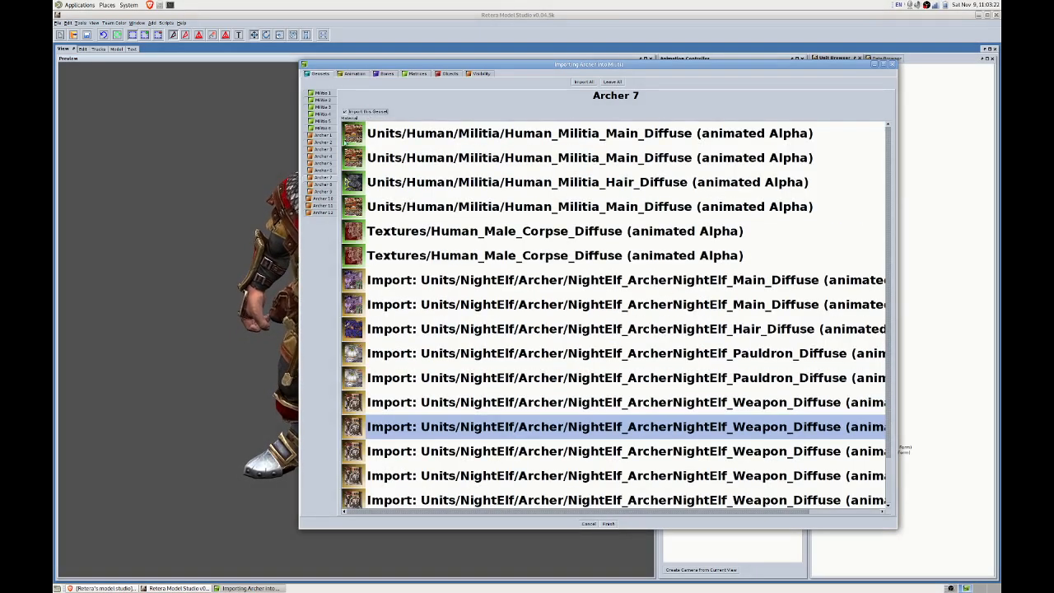
left_click(323, 184)
left_click(349, 112)
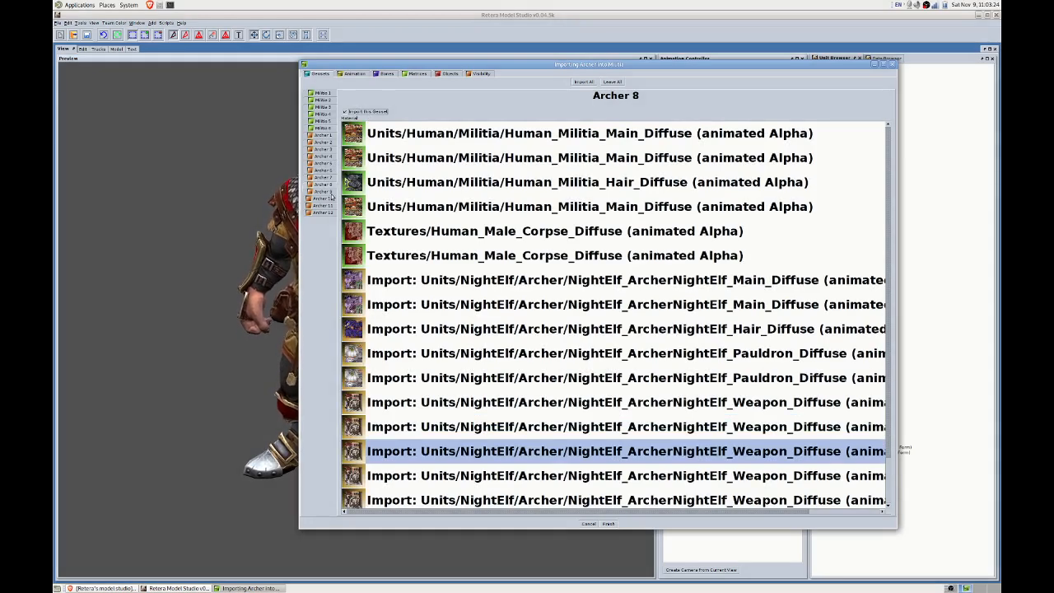
left_click(330, 192)
left_click(349, 113)
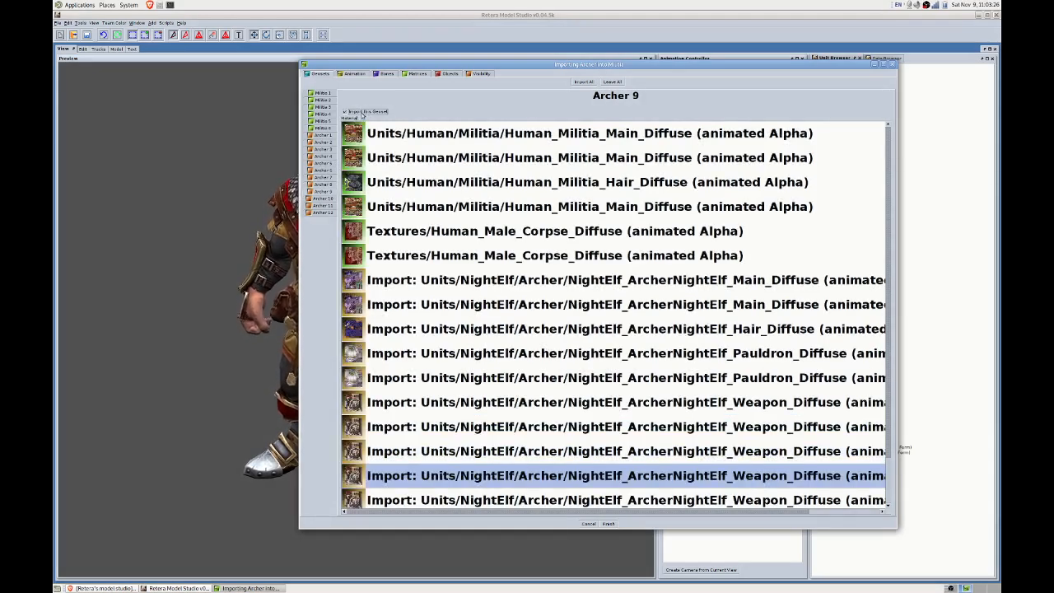
left_click(333, 197)
left_click(363, 114)
Review the material choices for the Archer 10 geoset, keeping its own NightElf_ArcherNightElf_Weapon_Diffuse material selected.
scroll(541, 353, "down", 2)
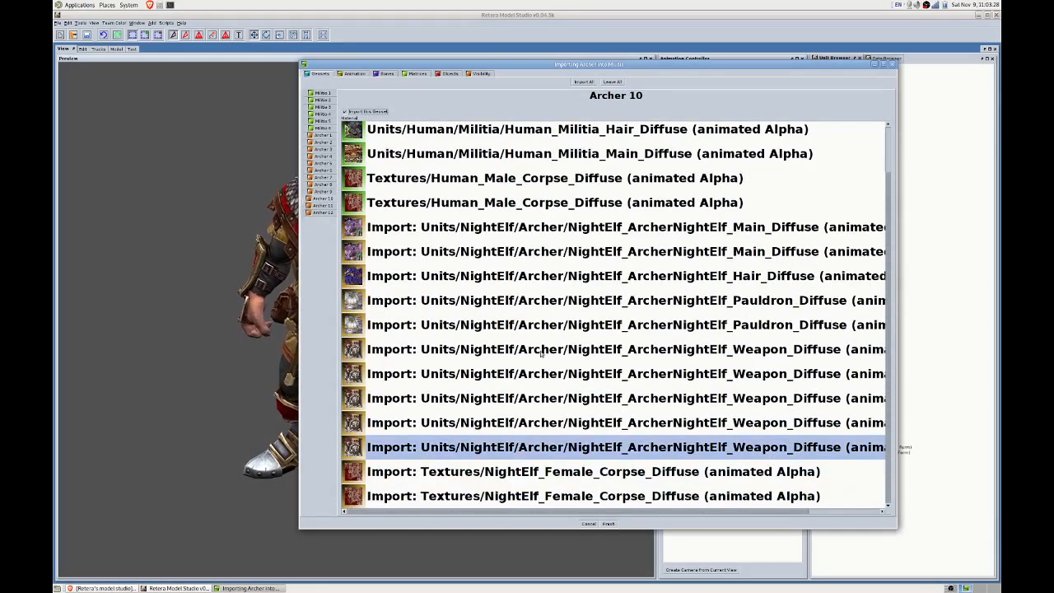
scroll(599, 272, "up", 2)
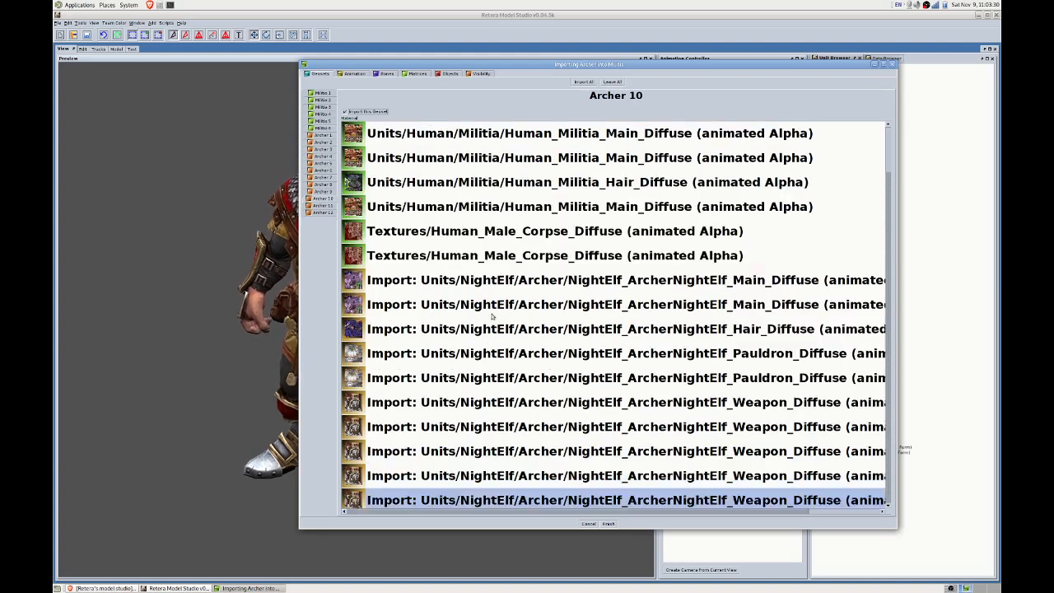
scroll(601, 261, "down", 2)
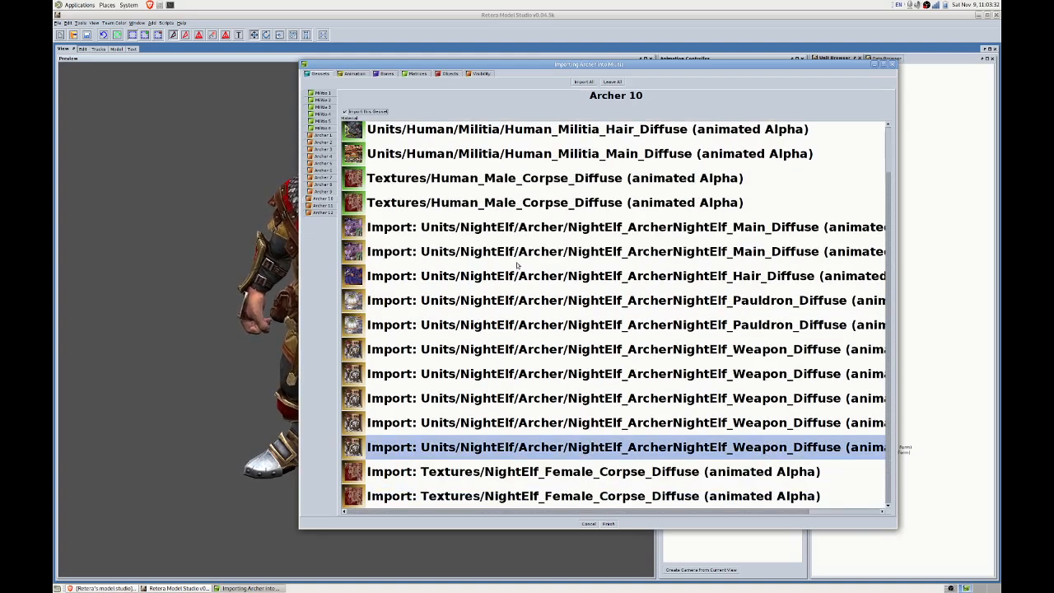
left_click(601, 226)
left_click(618, 447)
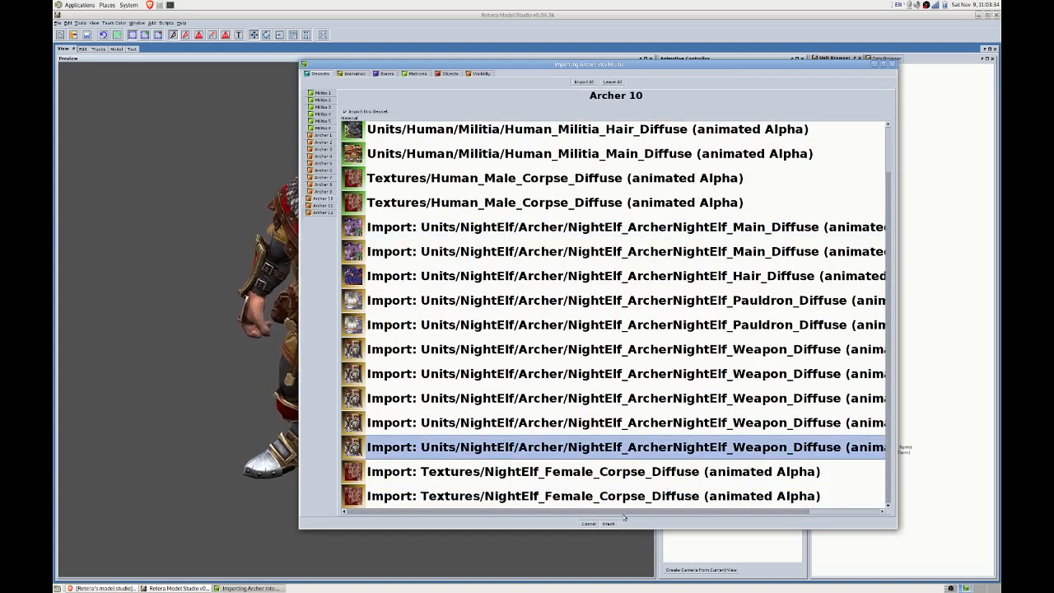
left_click(836, 512)
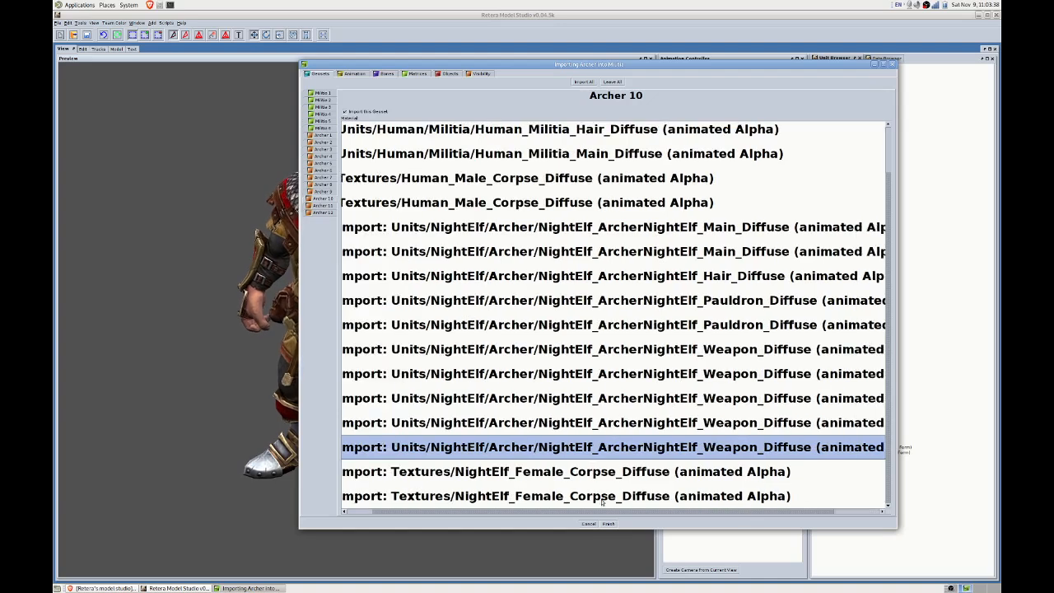
Review the material choices for the Militia 1 geoset, keeping its original Human_Militia_Main_Diffuse material selected.
left_click_drag(753, 511, 626, 494)
left_click(322, 93)
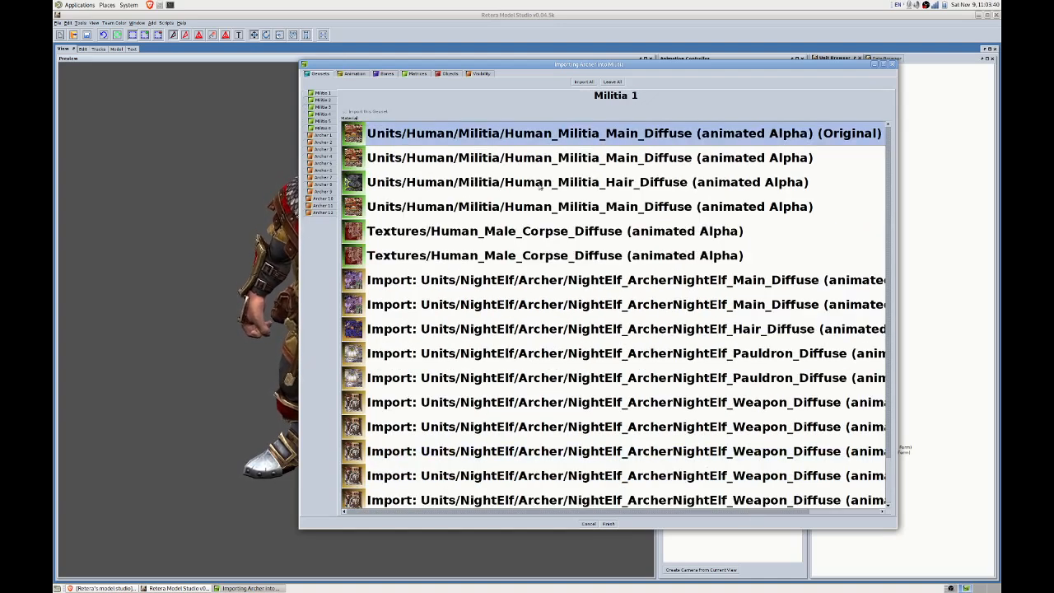
left_click(831, 159)
left_click(839, 140)
left_click(838, 156)
left_click(836, 133)
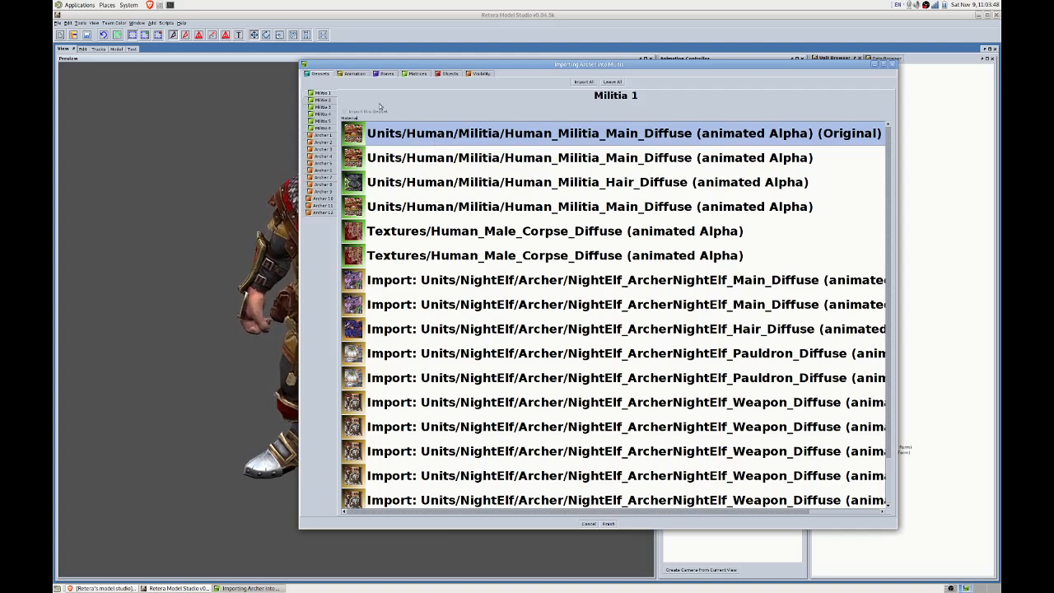
Check the import setting and assigned material of the Militia and Archer geosets, up to Archer 10.
left_click(329, 101)
left_click(330, 94)
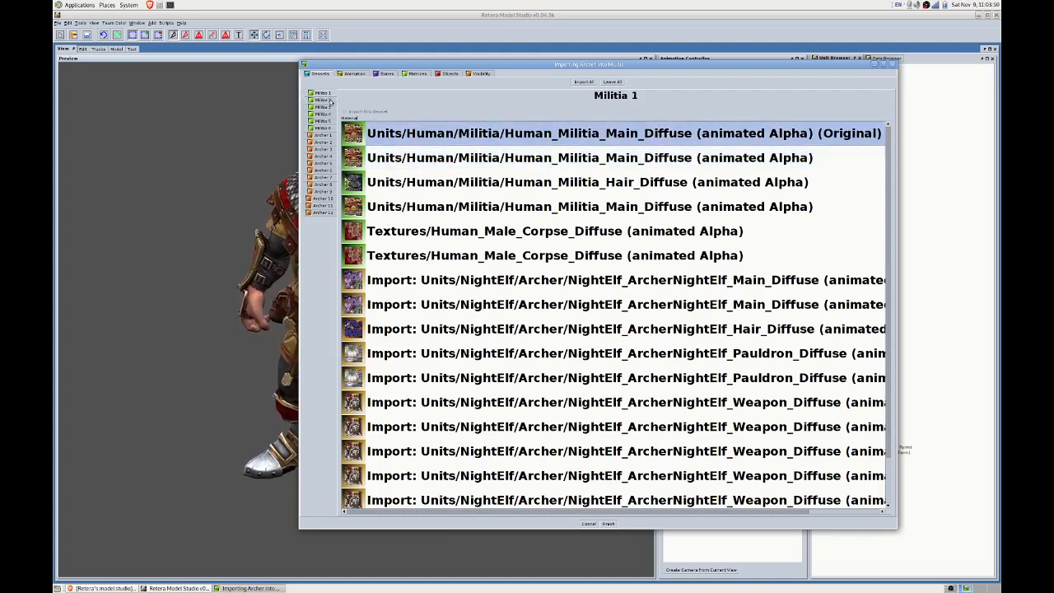
left_click(330, 100)
left_click(324, 141)
left_click(324, 149)
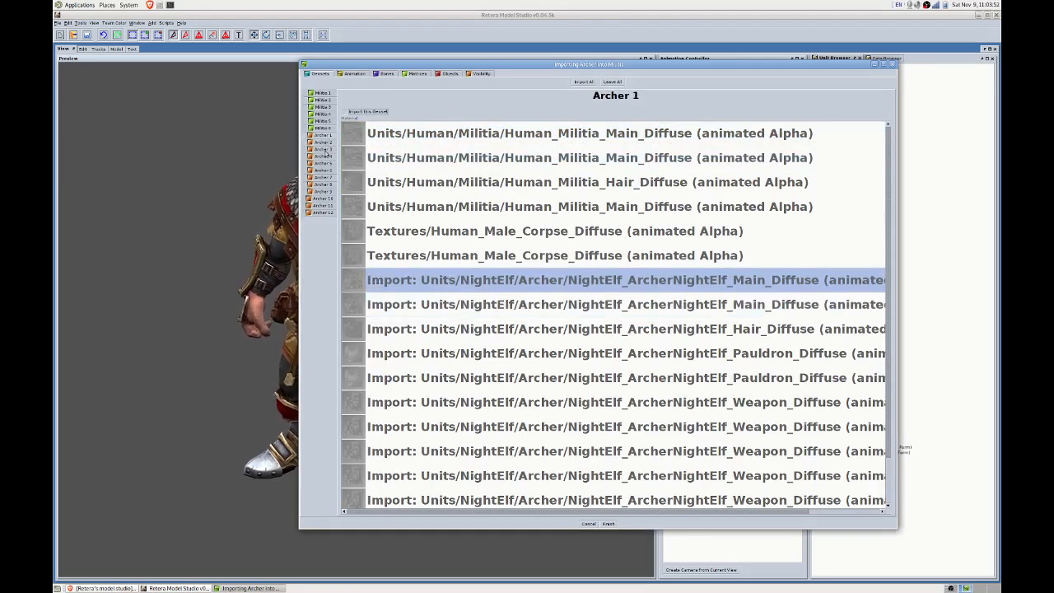
left_click(323, 163)
left_click(323, 170)
left_click(325, 178)
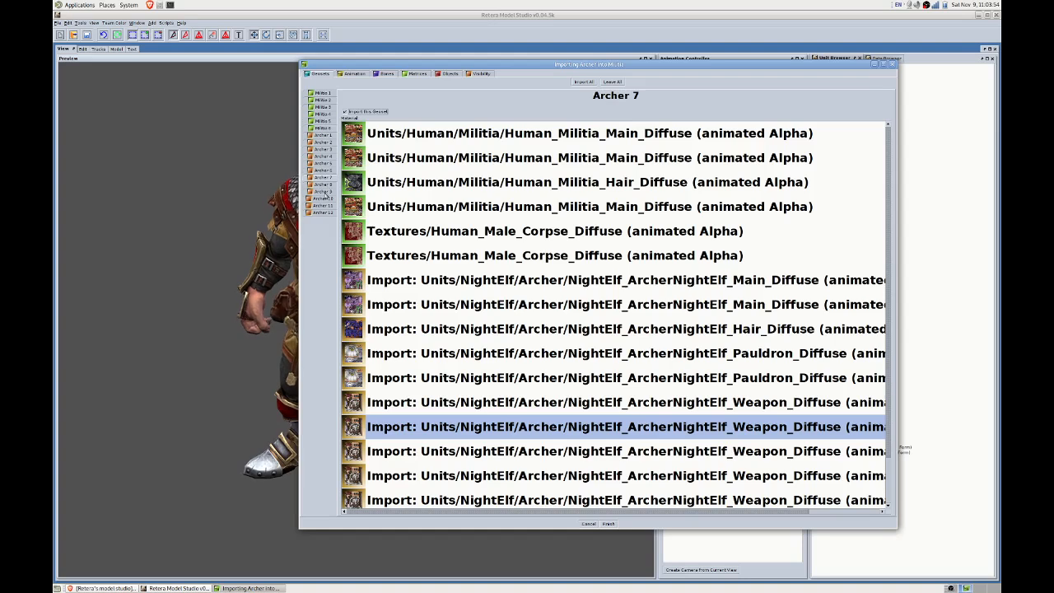
left_click(324, 191)
left_click(325, 184)
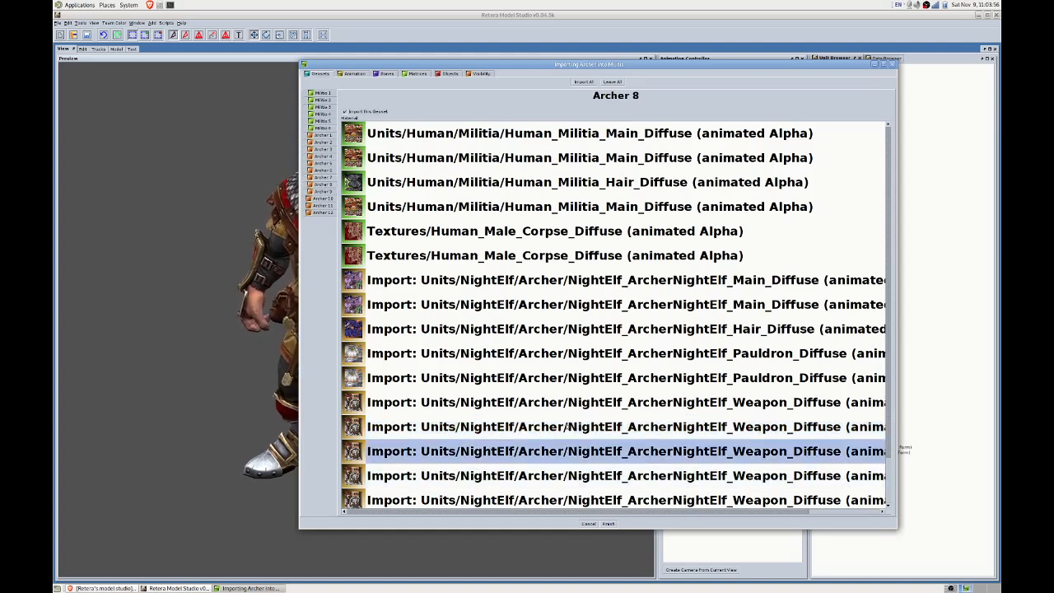
left_click(324, 192)
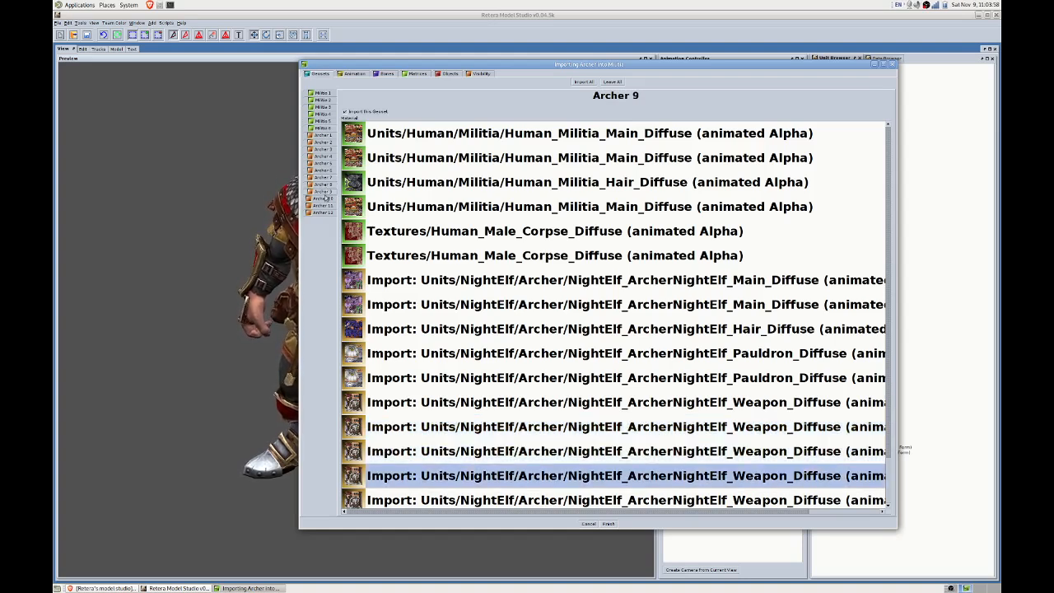
left_click(324, 198)
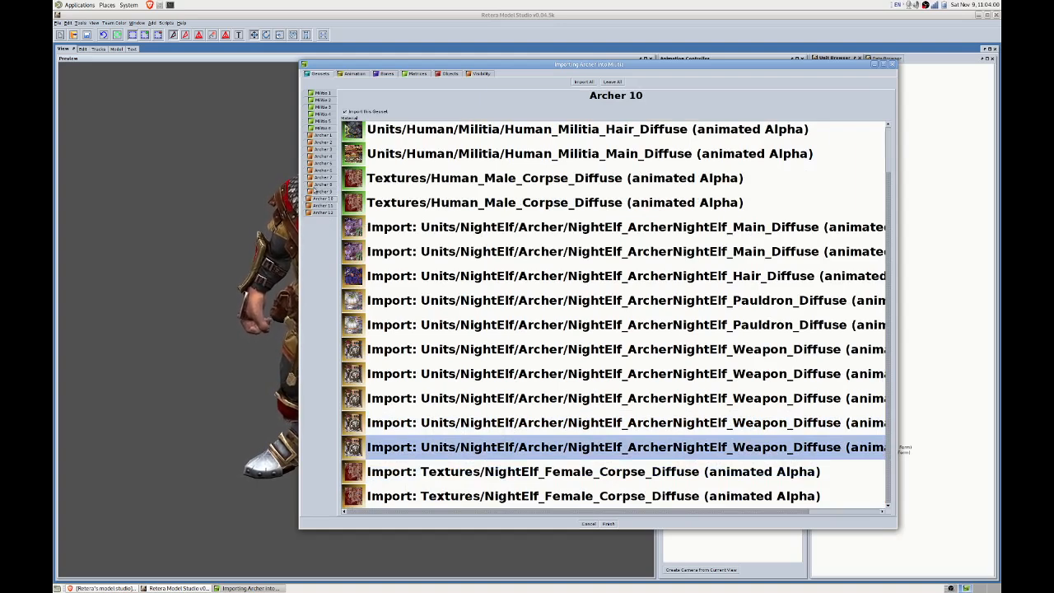
Set the animation import to clear pre-existing animations and look through the Archer's Stand sequences.
left_click(352, 73)
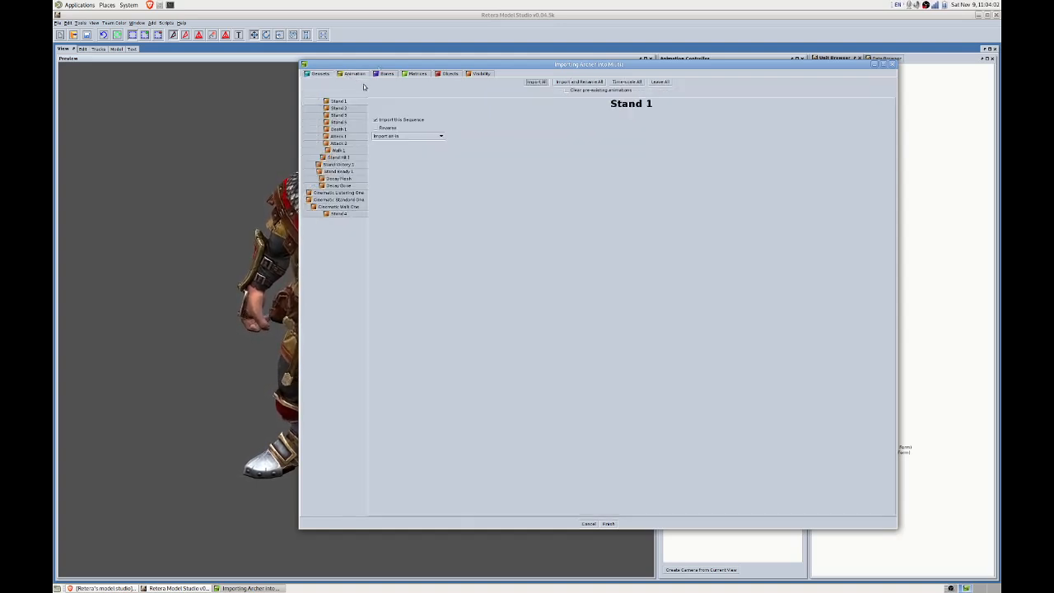
left_click(570, 91)
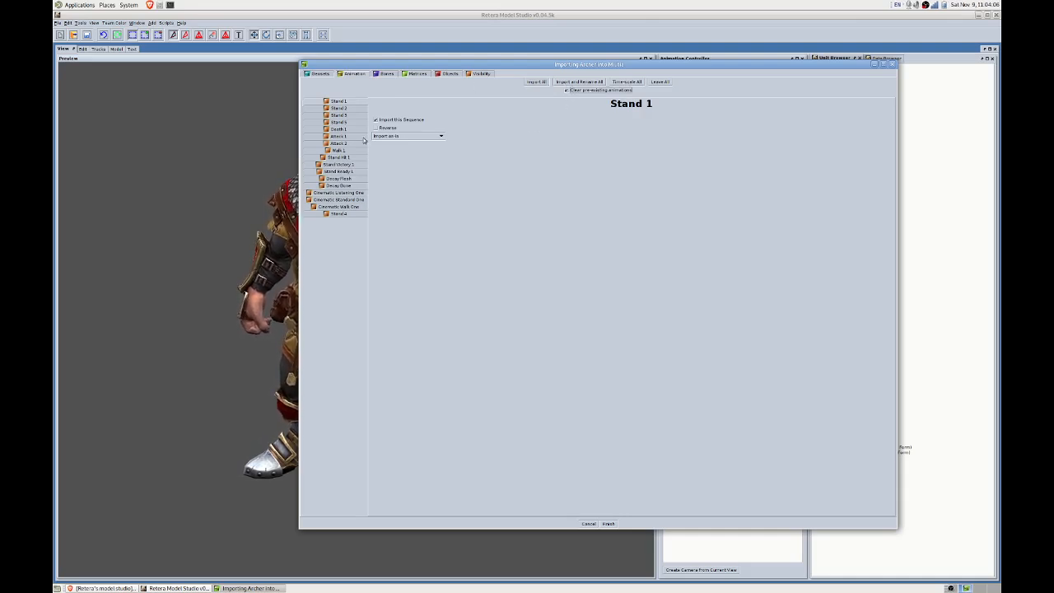
left_click_drag(367, 72, 319, 58)
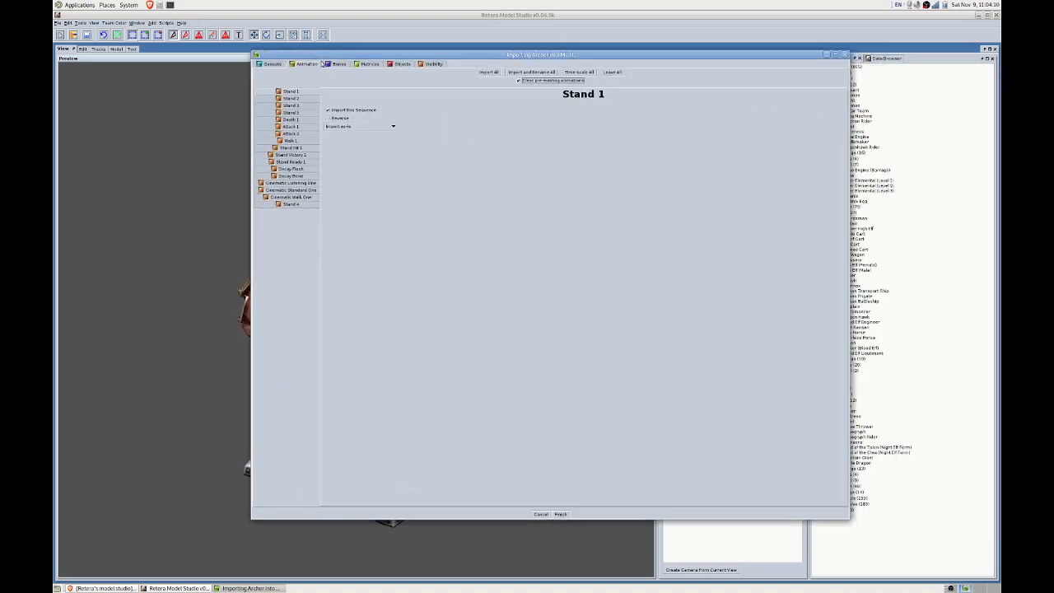
left_click(308, 111)
left_click(302, 99)
left_click(302, 92)
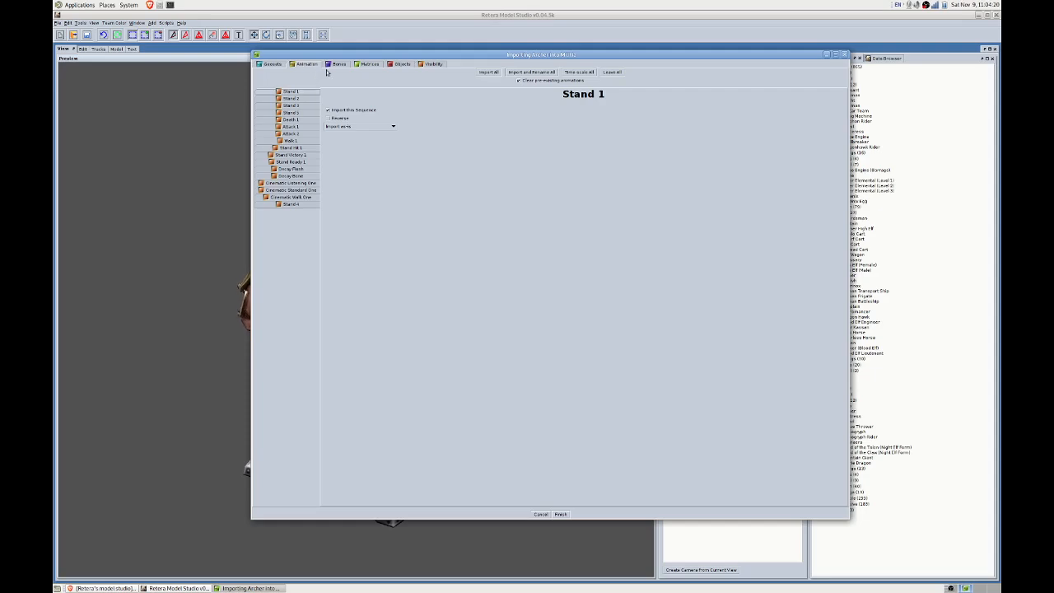
Open the bone import settings, maximize the import window and widen the Archer bone list.
left_click(332, 64)
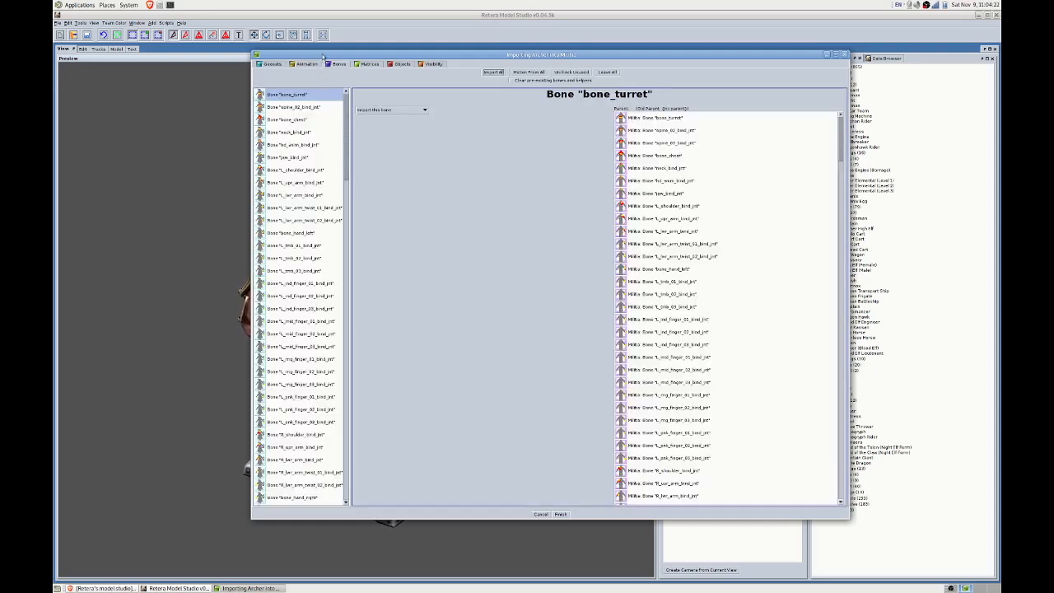
double_click(323, 56)
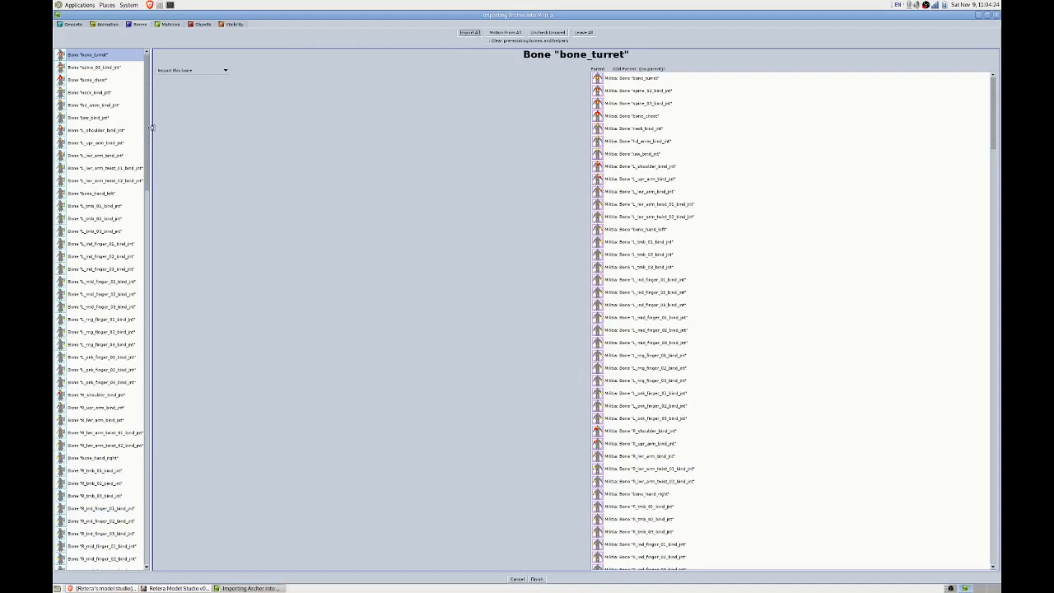
left_click_drag(151, 128, 195, 128)
Examine the full list of Archer bones, looking for the quiver, arrow, weapon and bow bones.
scroll(115, 176, "down", 15)
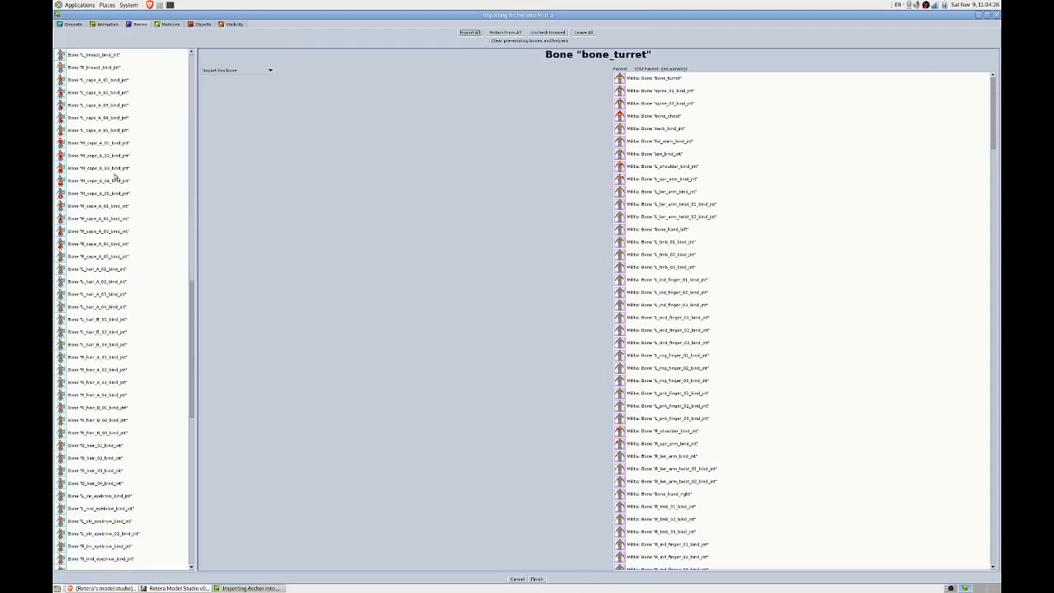
scroll(118, 171, "down", 10)
scroll(120, 168, "up", 20)
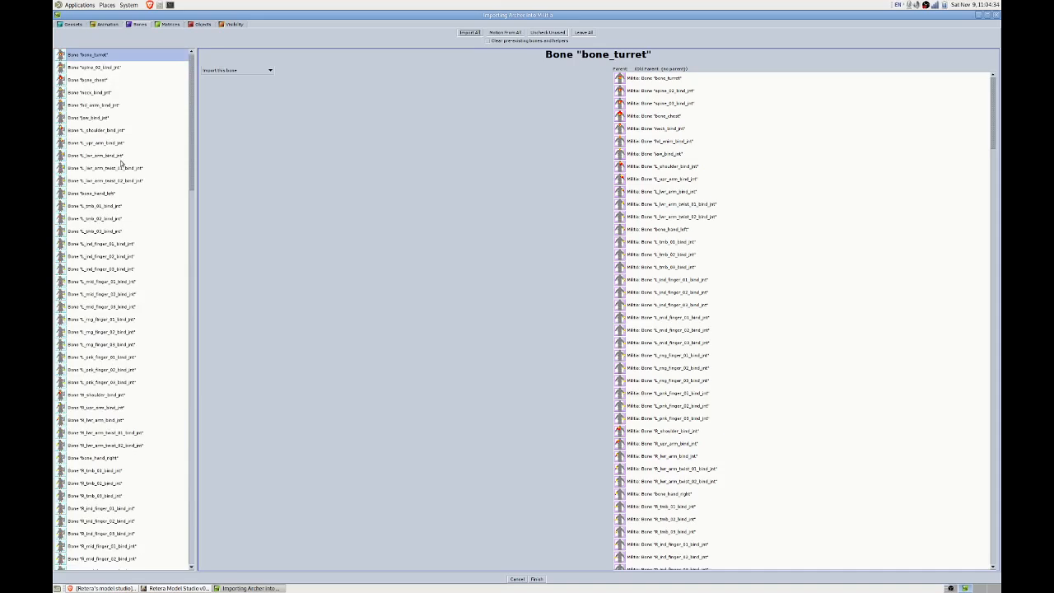
scroll(143, 170, "down", 15)
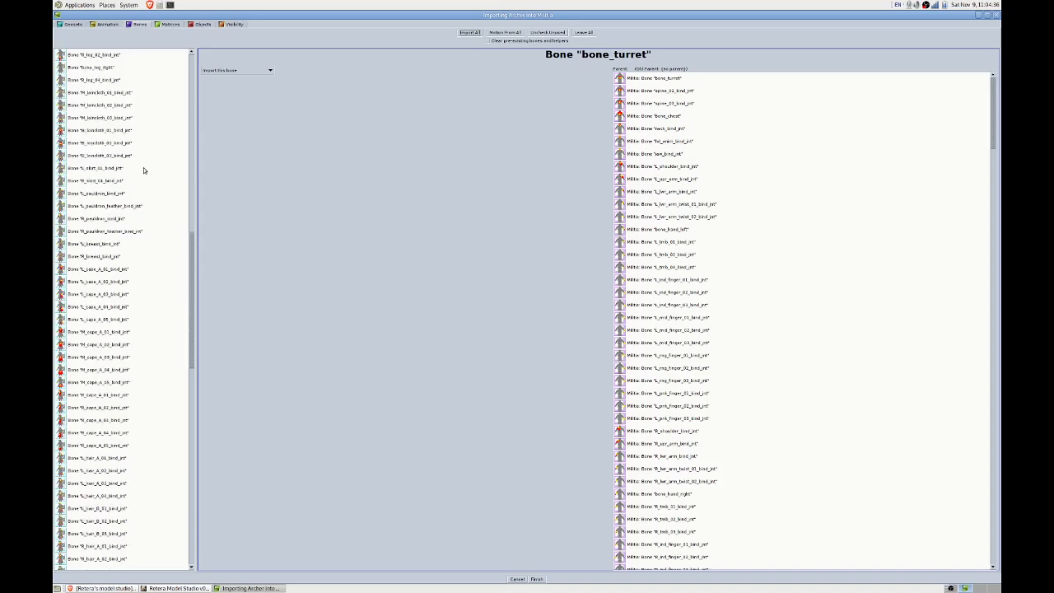
scroll(143, 169, "down", 10)
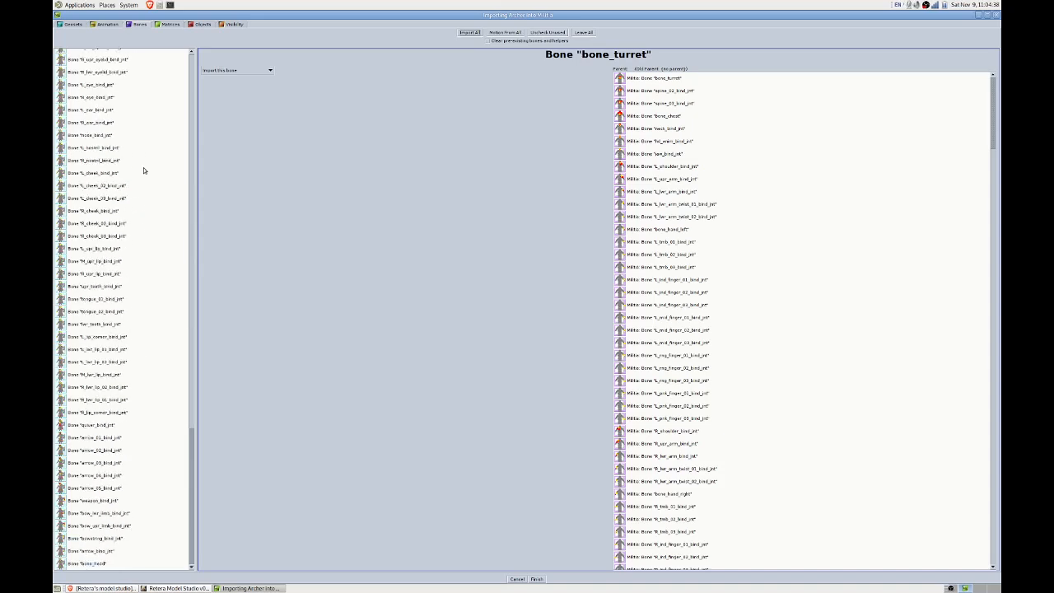
scroll(147, 228, "up", 10)
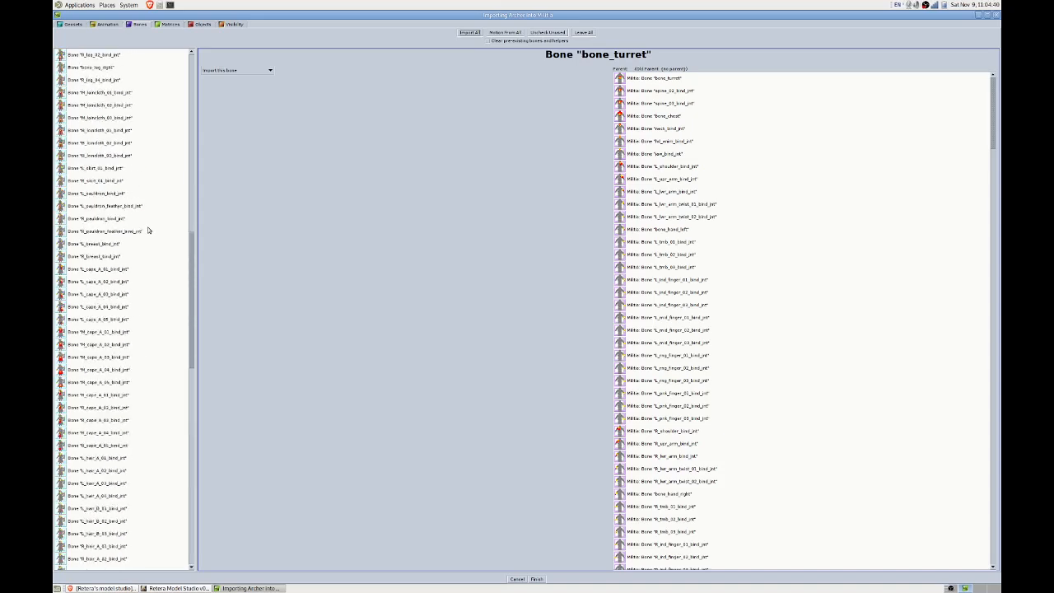
scroll(148, 230, "up", 15)
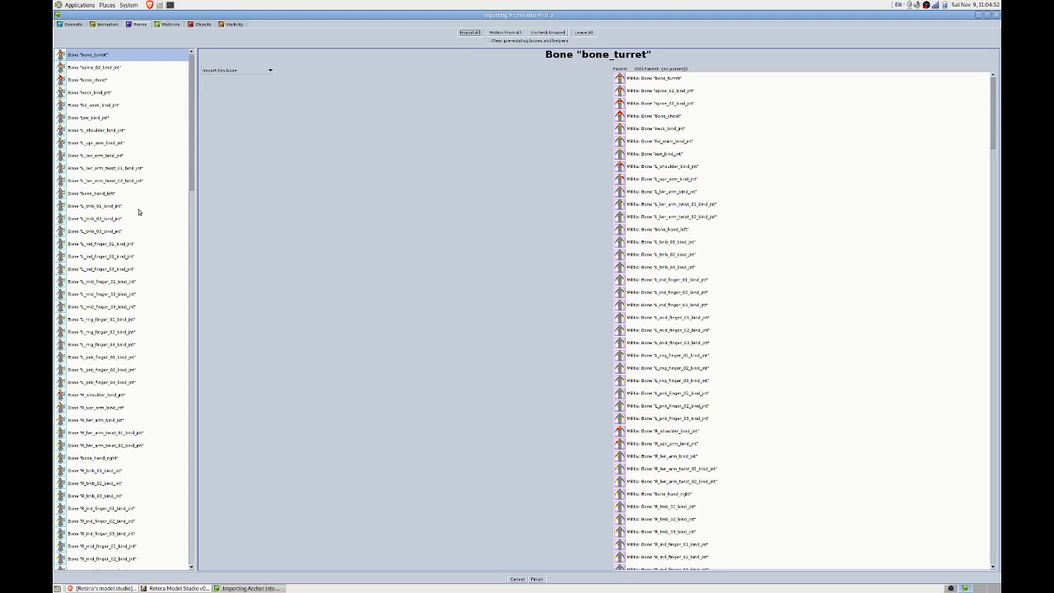
scroll(137, 212, "down", 15)
scroll(136, 212, "down", 9)
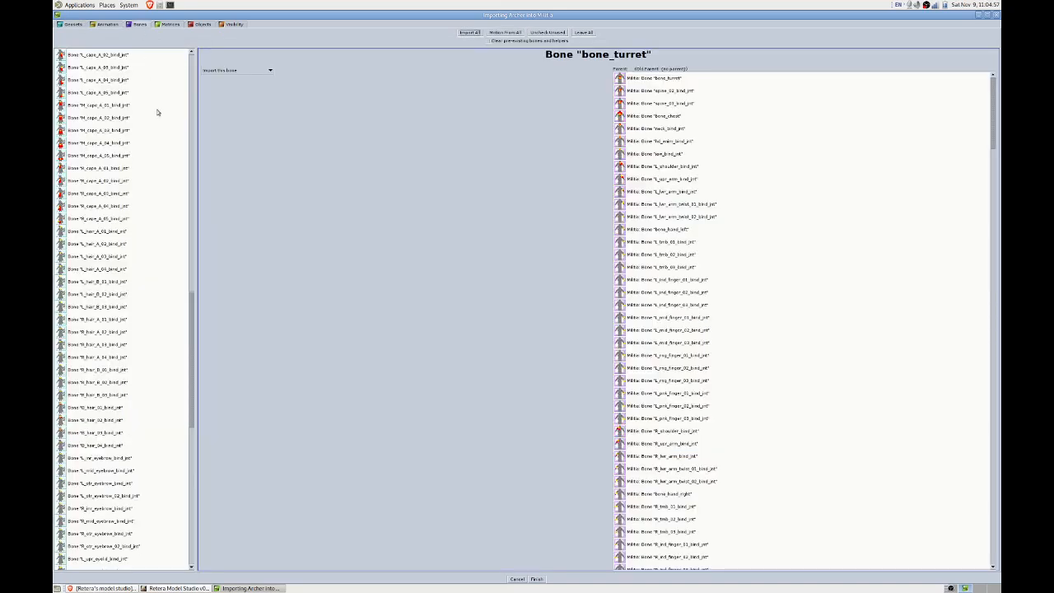
scroll(142, 291, "down", 5)
scroll(142, 291, "down", 8)
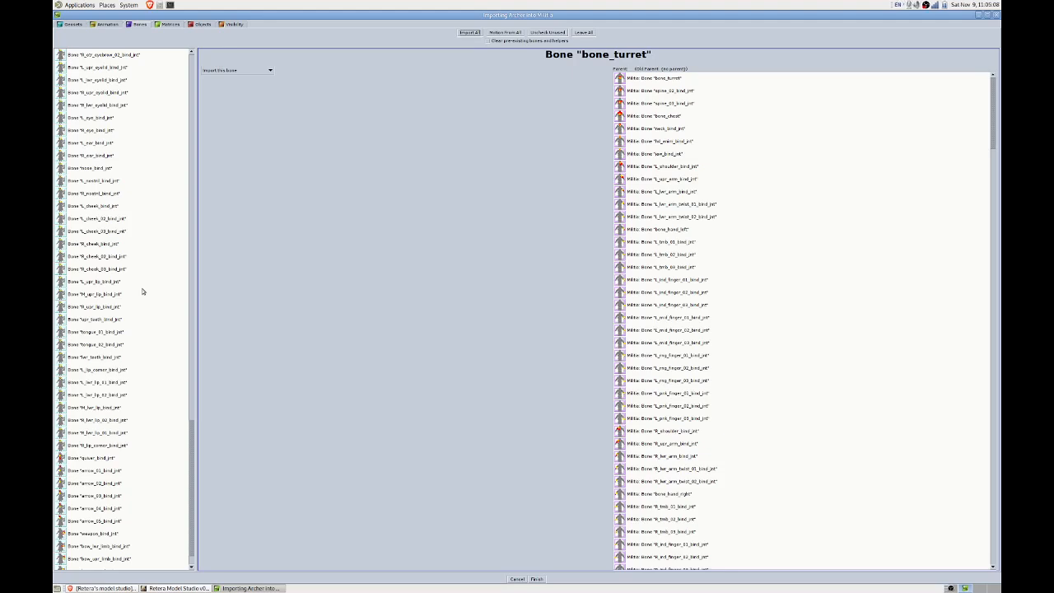
scroll(141, 291, "down", 1)
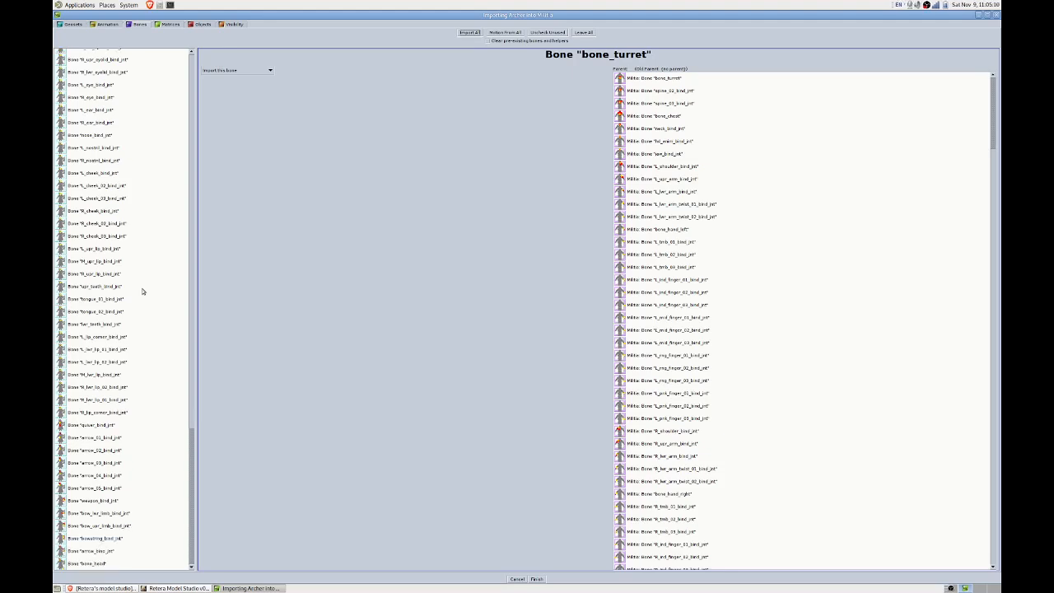
Highlight the Archer weapon bones from quiver_bind_jnt through arrow_bind_jnt, ending with only quiver_bind_jnt selected.
left_click(118, 424)
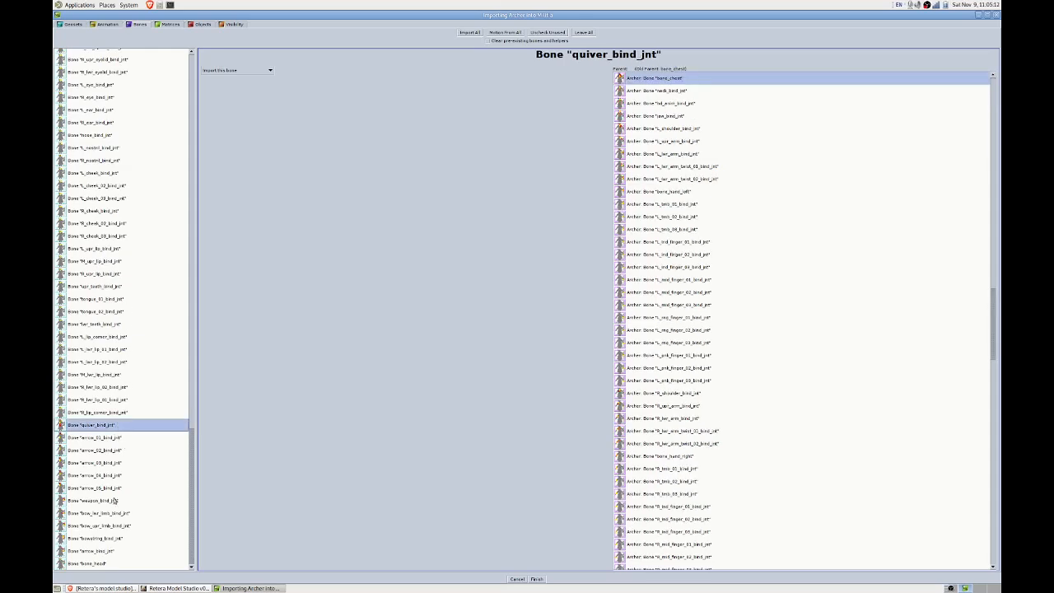
left_click(111, 550, "shift")
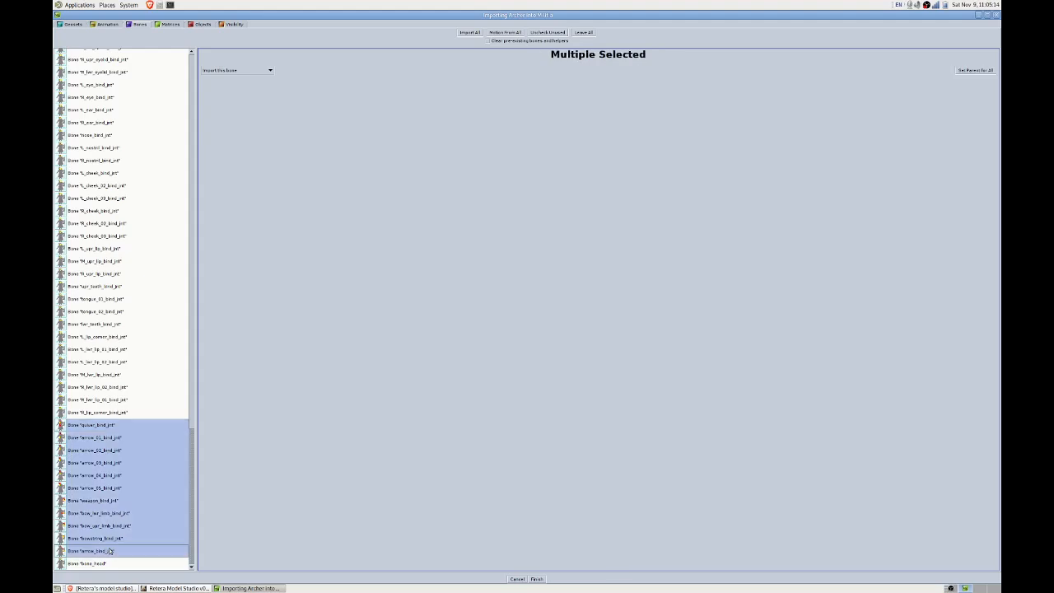
left_click(114, 425)
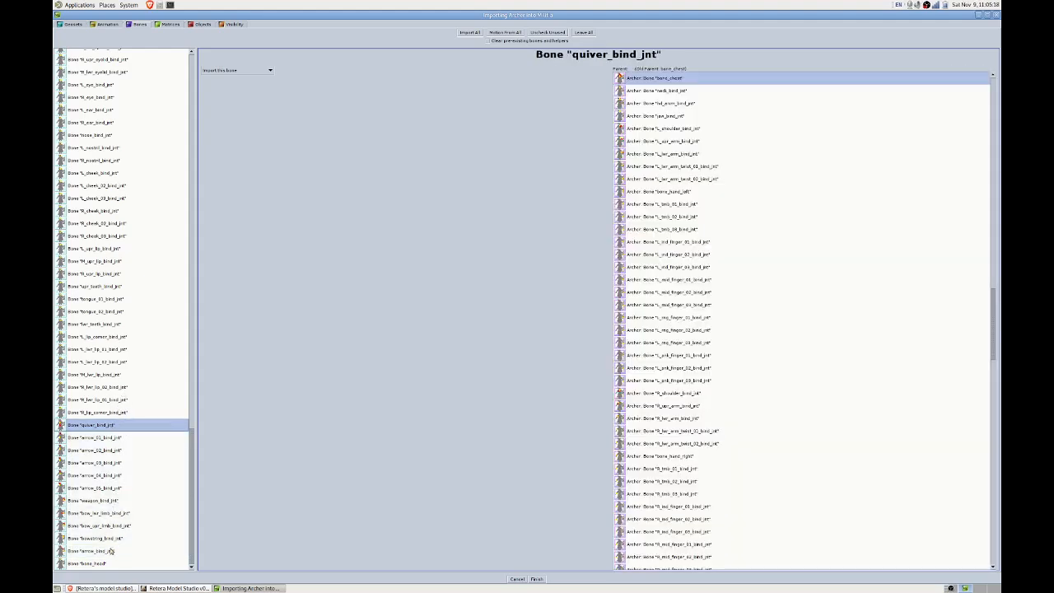
Set the parent of the Archer's weapon_bind_jnt bone to the Militia's bone_hand_left.
left_click(106, 501)
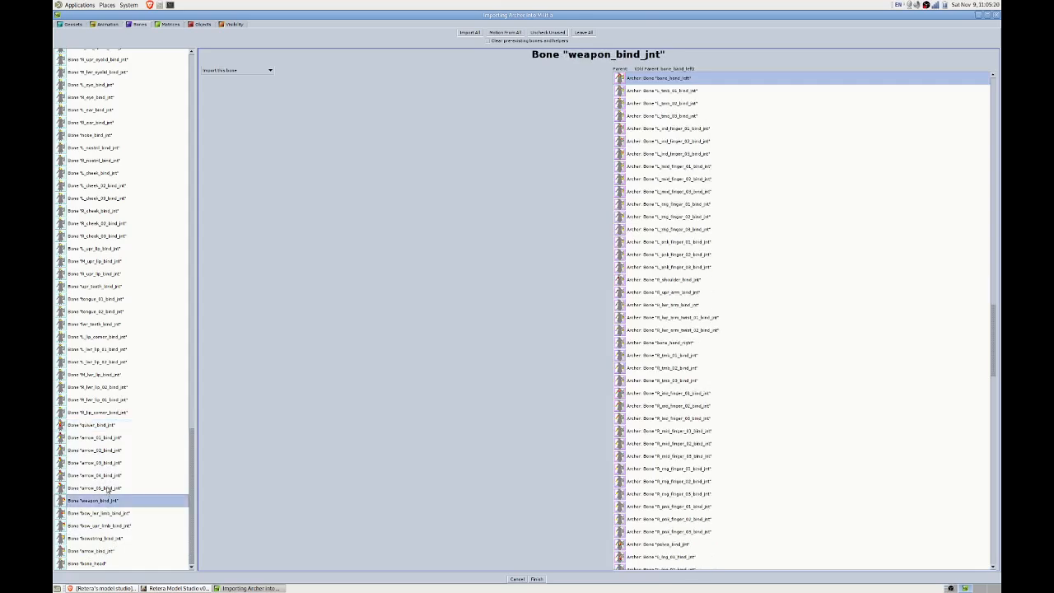
scroll(759, 246, "up", 7)
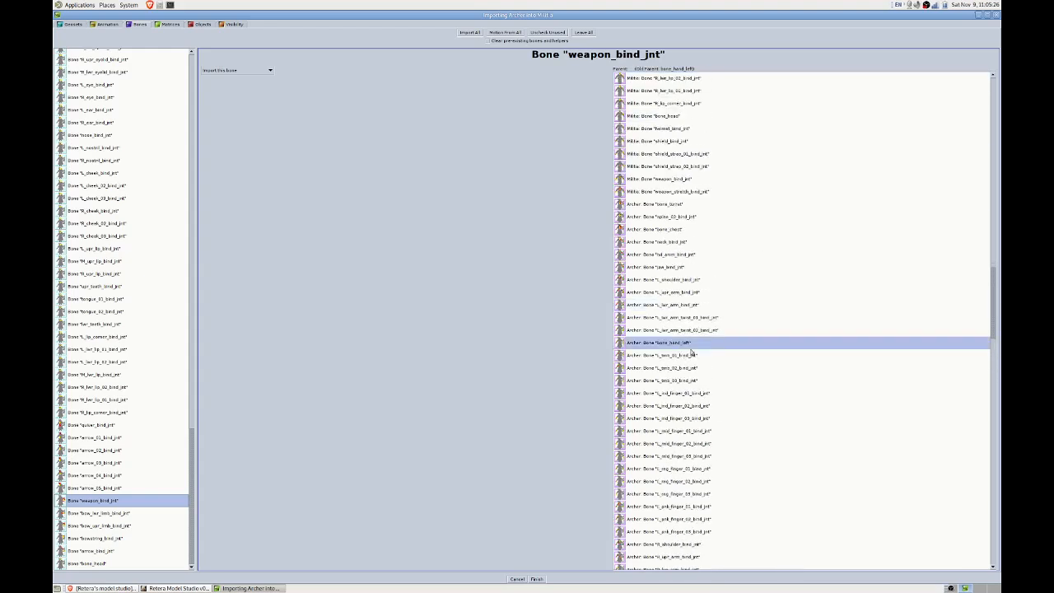
scroll(694, 352, "up", 14)
scroll(693, 328, "up", 15)
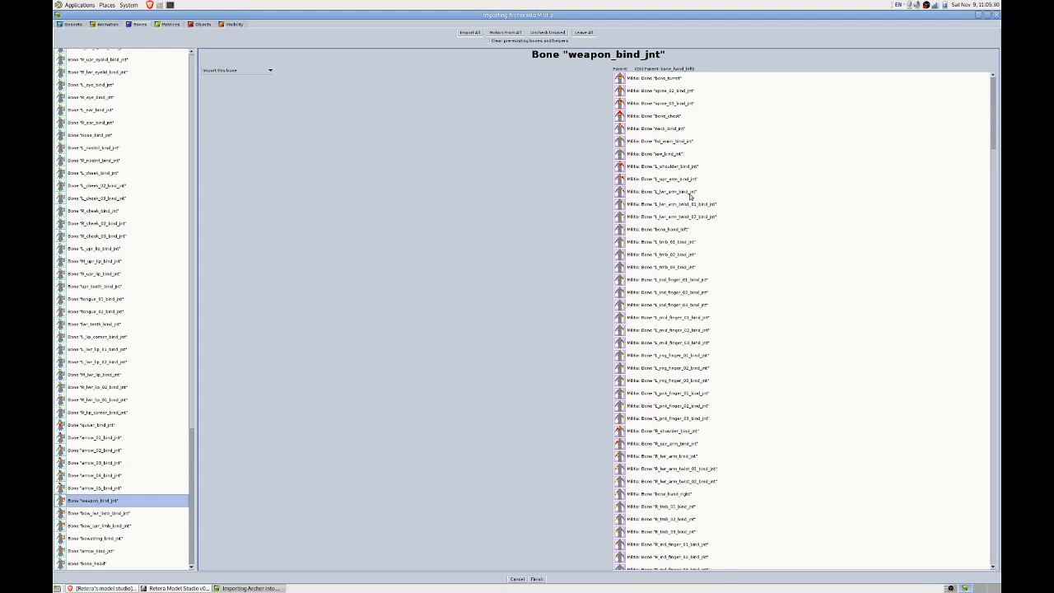
left_click(688, 232)
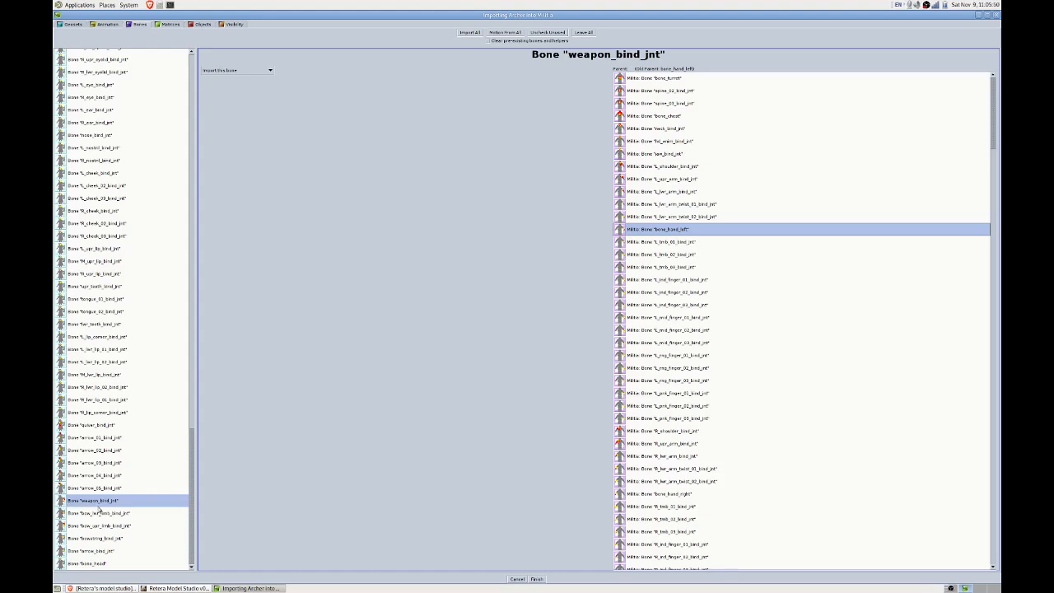
Set the parent of the Archer's arrow_bind_jnt bone to the Militia's bone_hand_left.
left_click(113, 551)
scroll(712, 321, "up", 15)
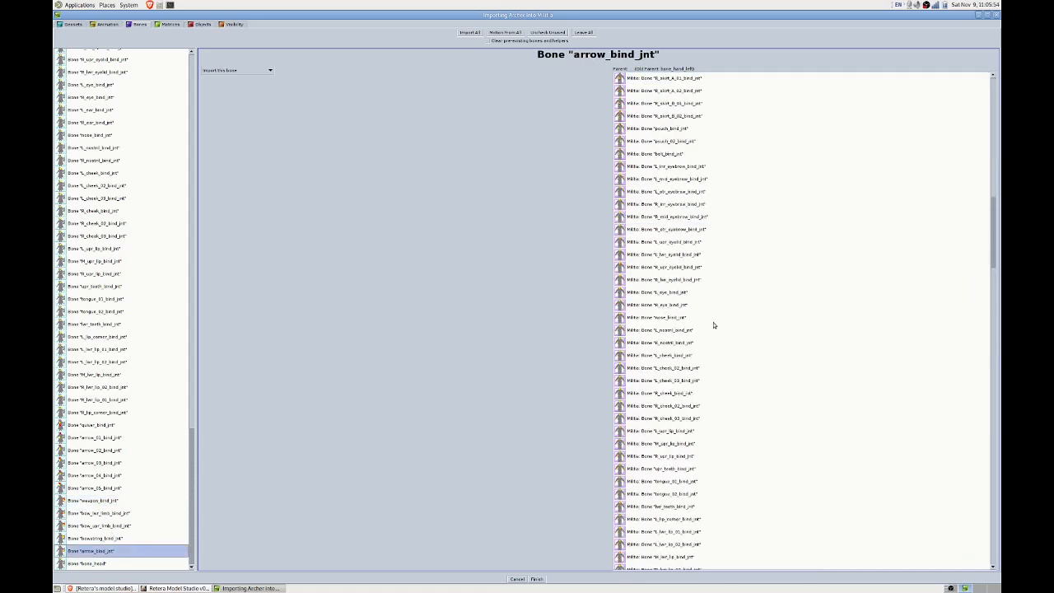
scroll(706, 293, "up", 6)
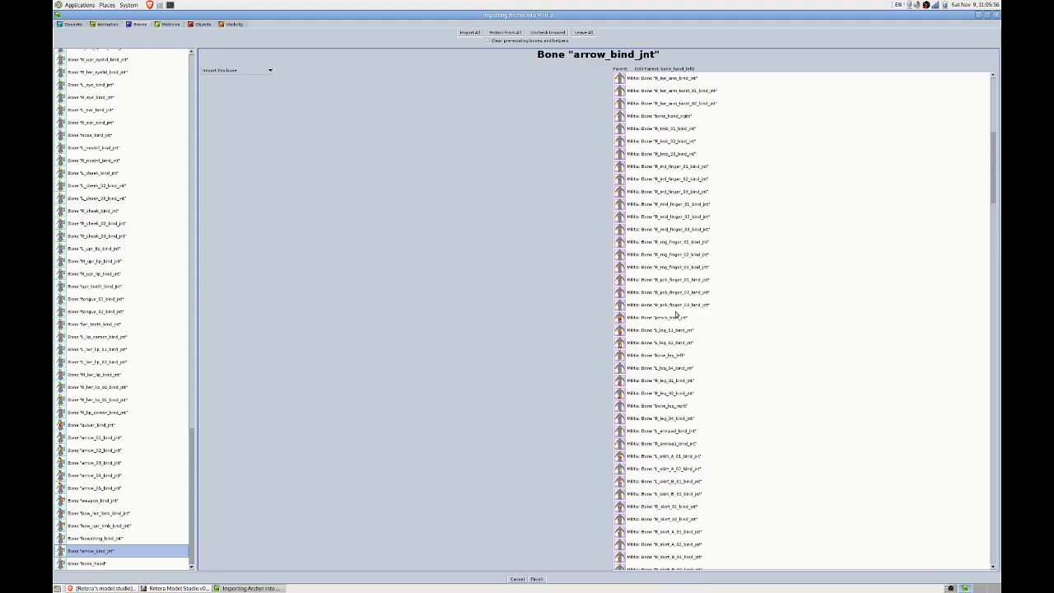
scroll(668, 223, "up", 7)
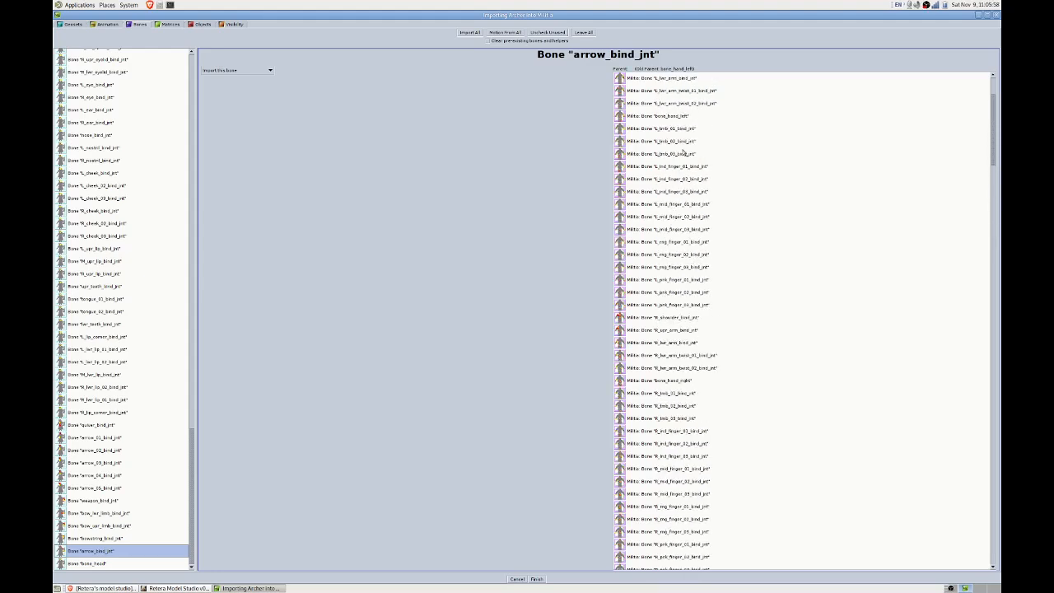
left_click(672, 115)
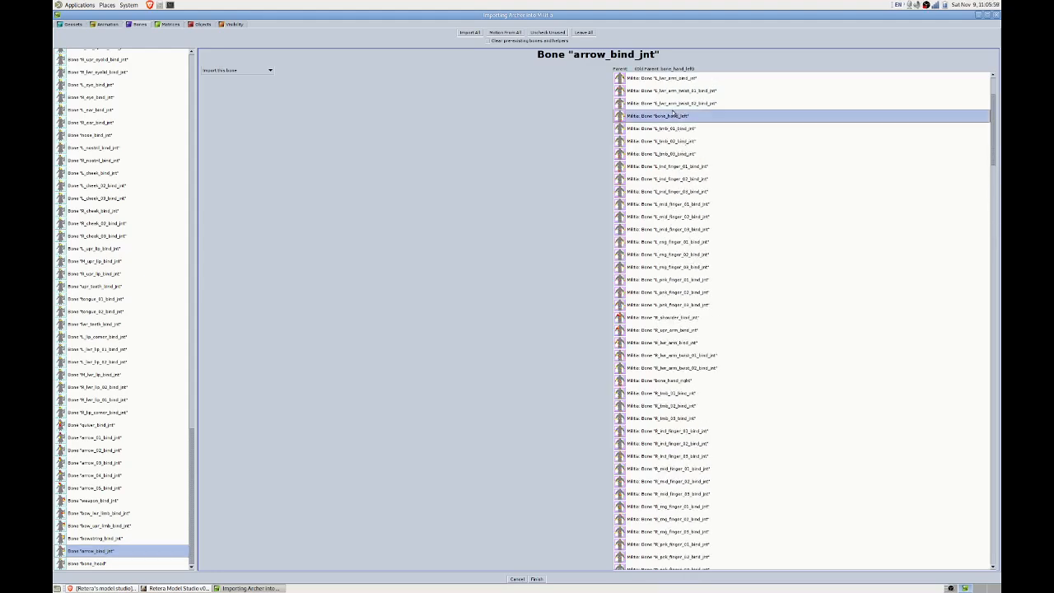
Select all Archer bones in the import list for a shared import setting.
left_click(110, 427)
key("ctrl+a")
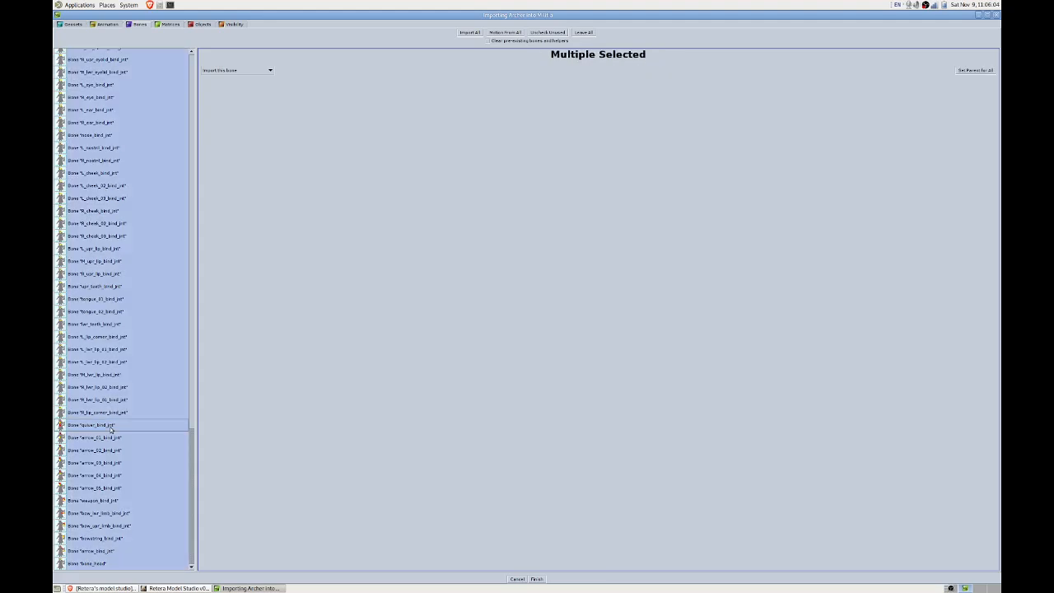
Exclude the bones from quiver_bind_jnt through arrow_bind_jnt from the selection, including the numbered arrows, weapon, bow limbs and bowstring.
left_click(109, 427, "ctrl")
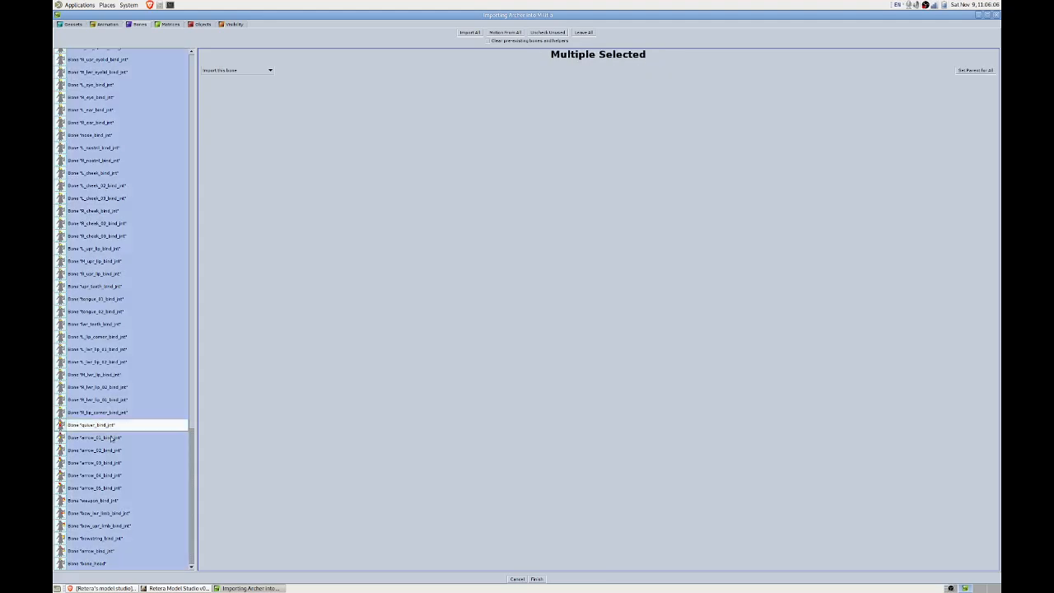
left_click(109, 438, "ctrl")
left_click(110, 450, "ctrl")
left_click(109, 462, "ctrl")
left_click(110, 475, "ctrl")
left_click(110, 488, "ctrl")
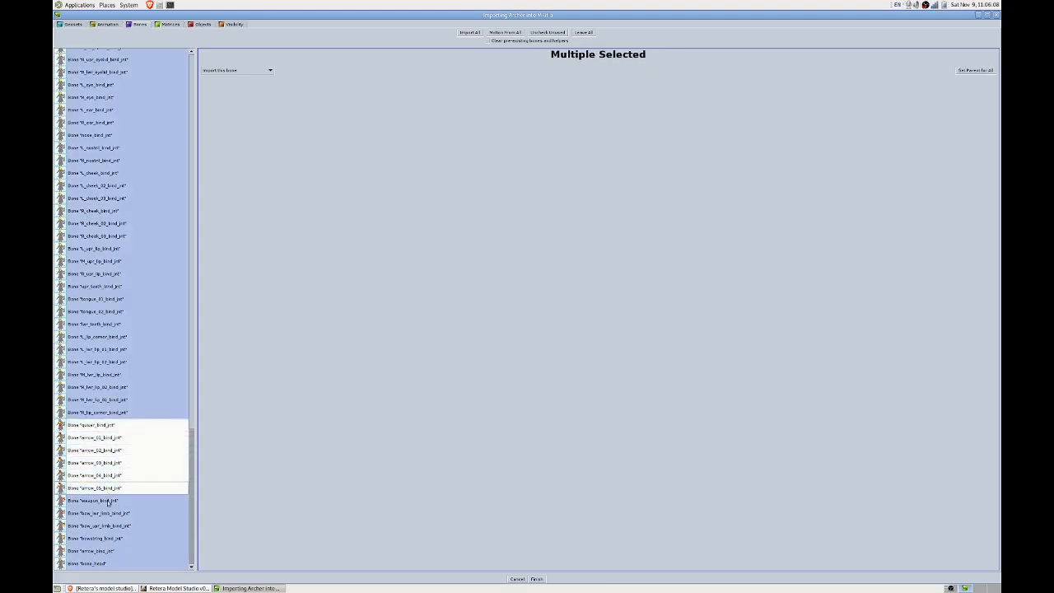
left_click(110, 500, "ctrl")
left_click(109, 524, "ctrl")
left_click(109, 514, "ctrl")
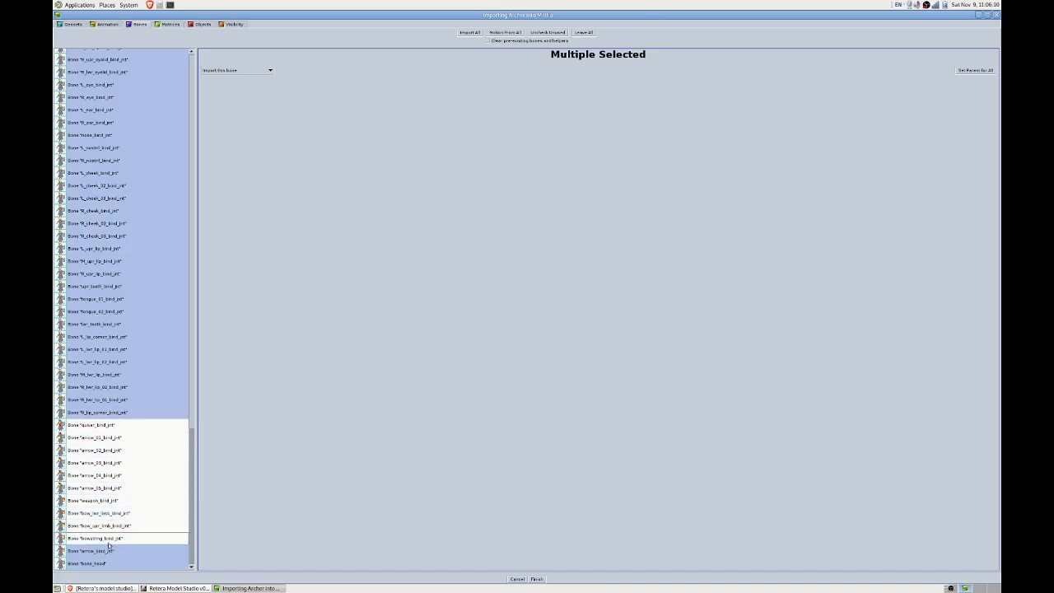
left_click(110, 538, "ctrl")
left_click(108, 551, "ctrl")
key("ctrl+a")
Set the remaining selected bones to import their motion to pre-existing bones.
scroll(144, 473, "up", 10)
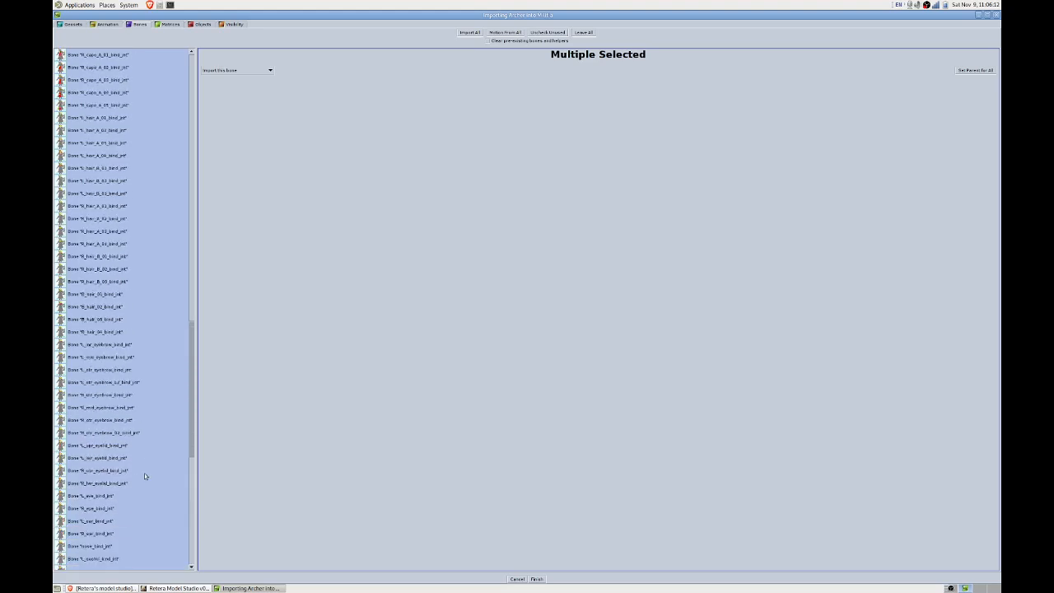
scroll(128, 448, "up", 10)
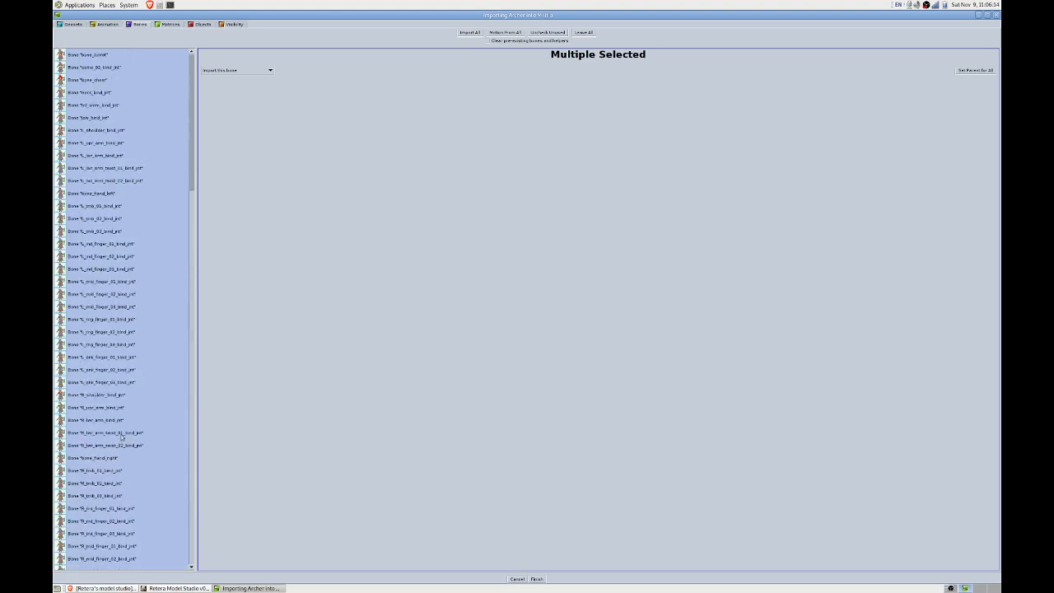
left_click(214, 72)
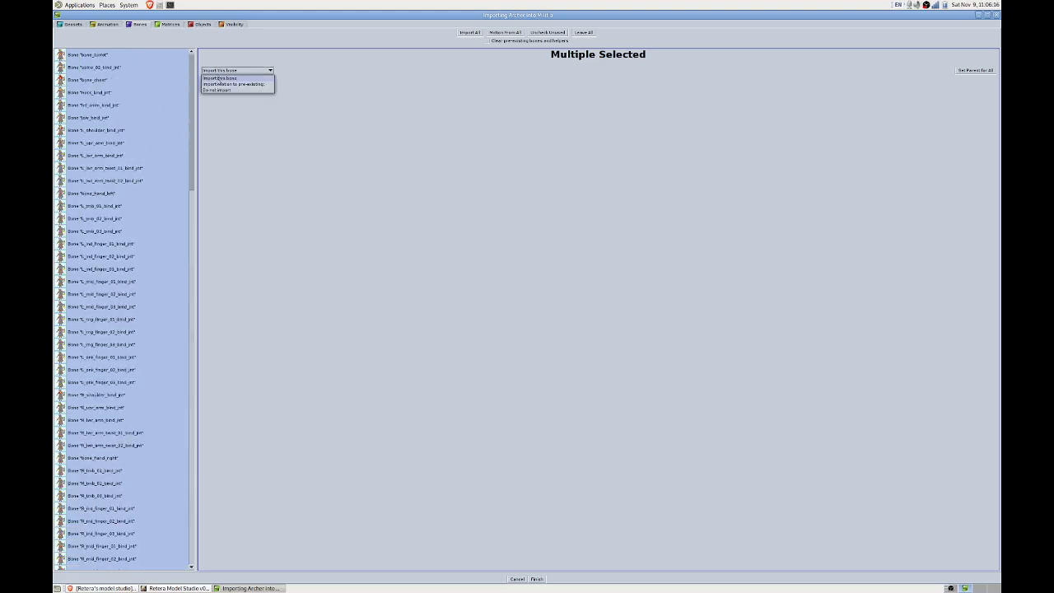
left_click(218, 84)
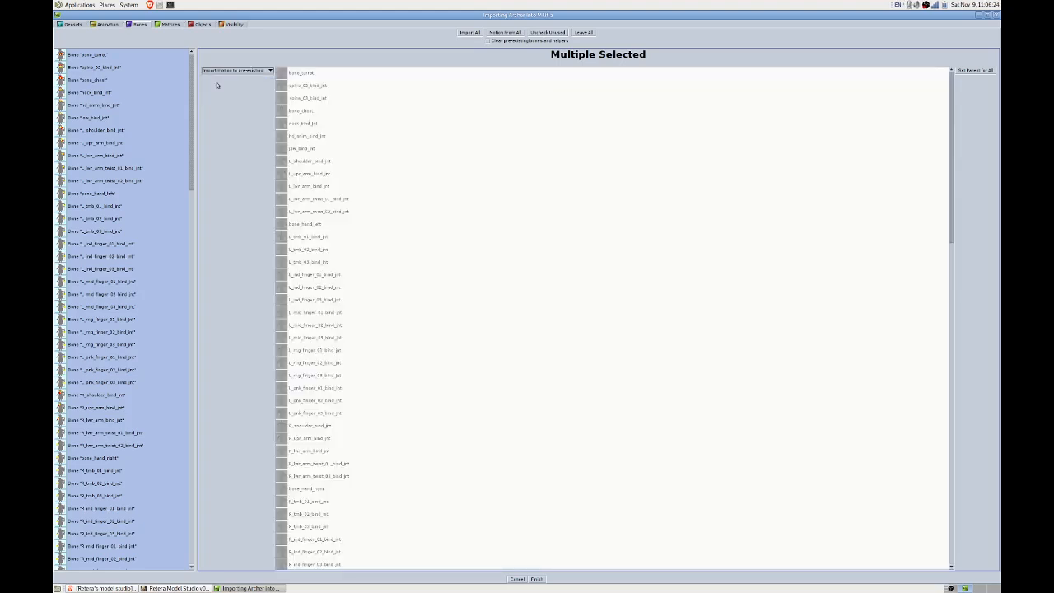
Check the import settings and motion targets of individual bones, including quiver_bind_jnt, bone_turret, R_lwr_arm_twist_02_bind_jnt and L_cape_A_01_bind_jnt.
scroll(112, 307, "down", 15)
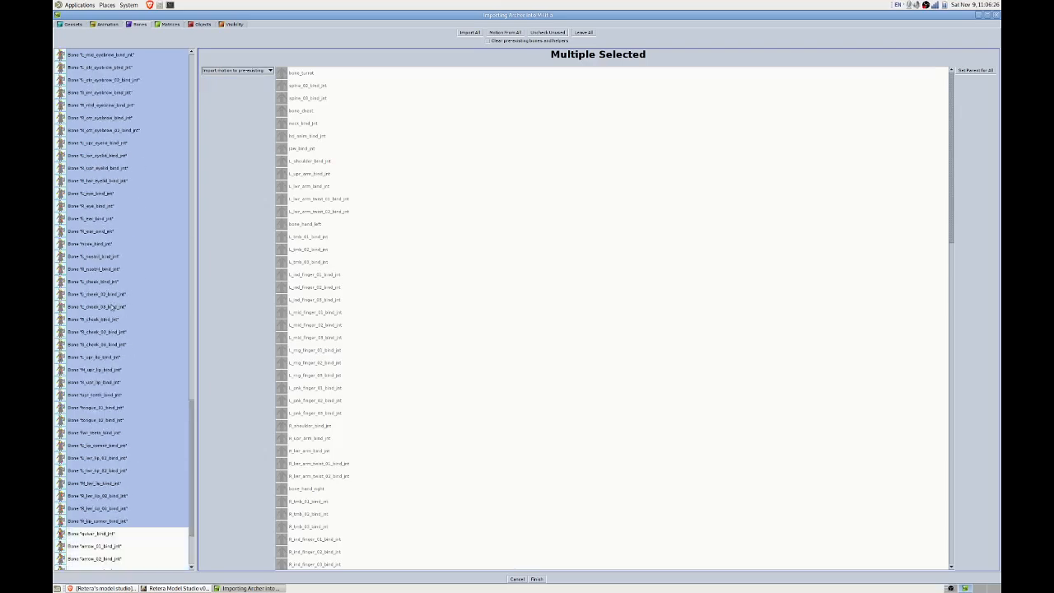
scroll(112, 306, "down", 3)
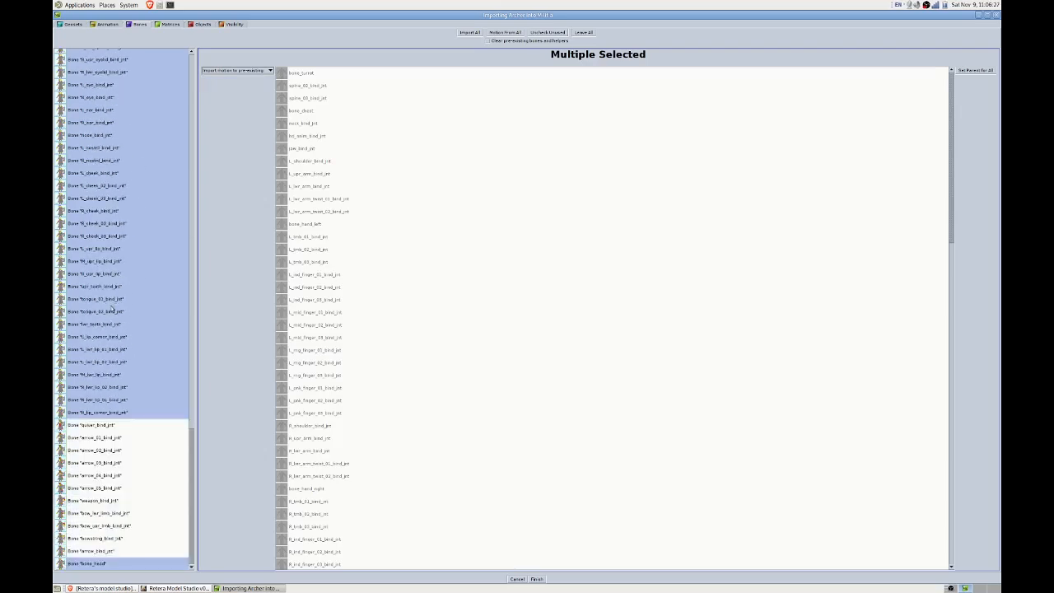
left_click(118, 425)
scroll(118, 425, "up", 10)
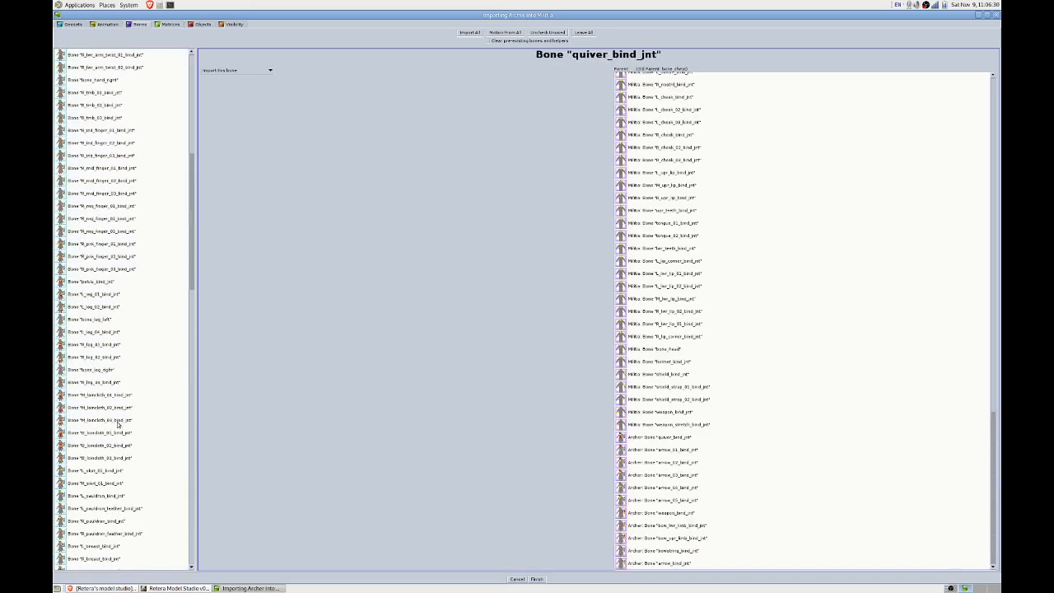
scroll(117, 425, "up", 5)
left_click(104, 58)
scroll(103, 56, "up", 1)
left_click(104, 54)
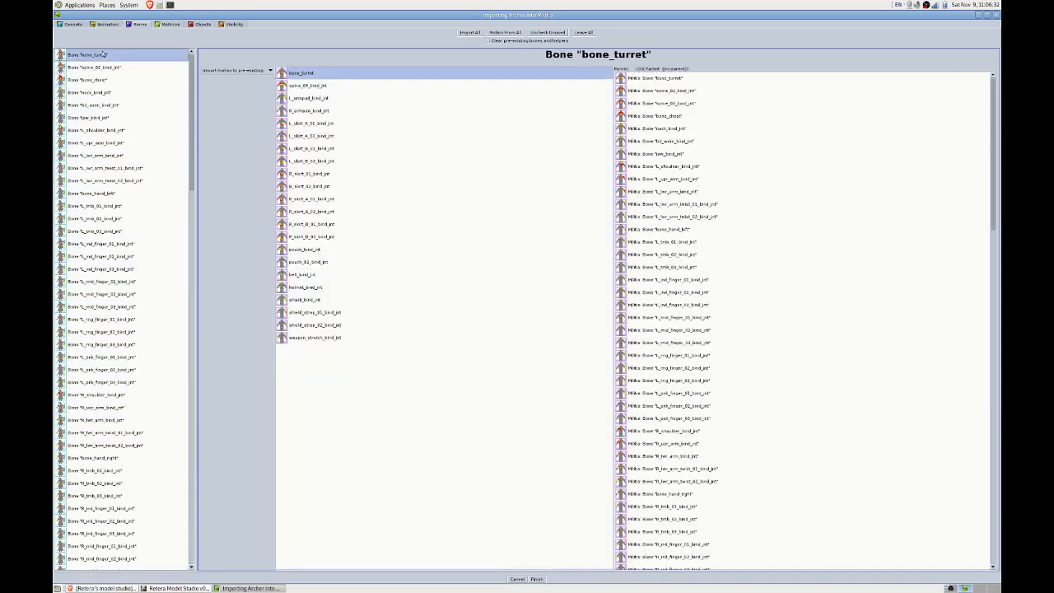
left_click_drag(107, 70, 107, 357)
scroll(120, 265, "down", 3)
left_click(119, 268)
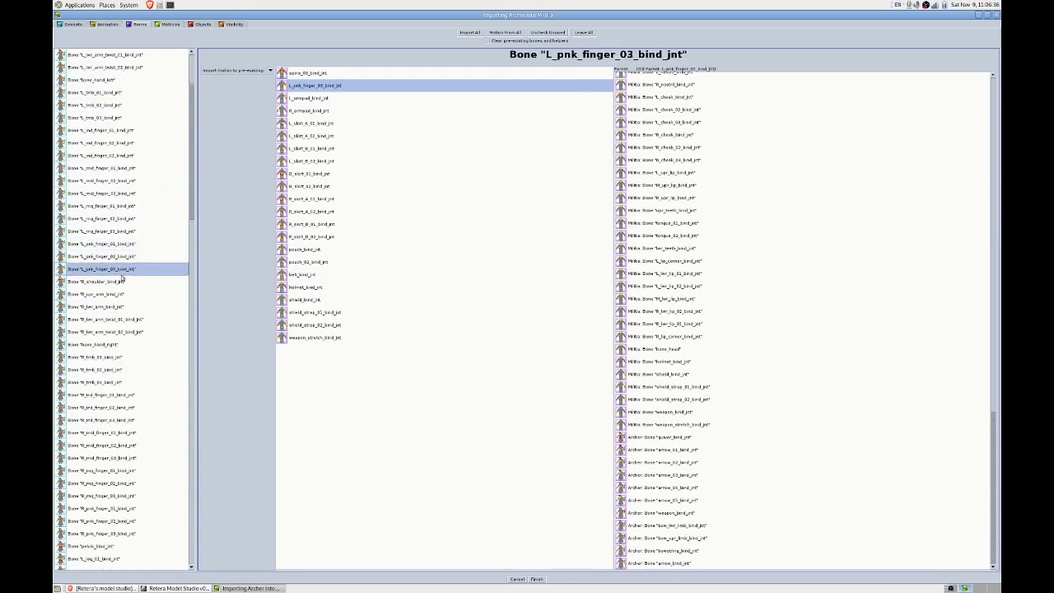
left_click(123, 333)
scroll(123, 333, "down", 13)
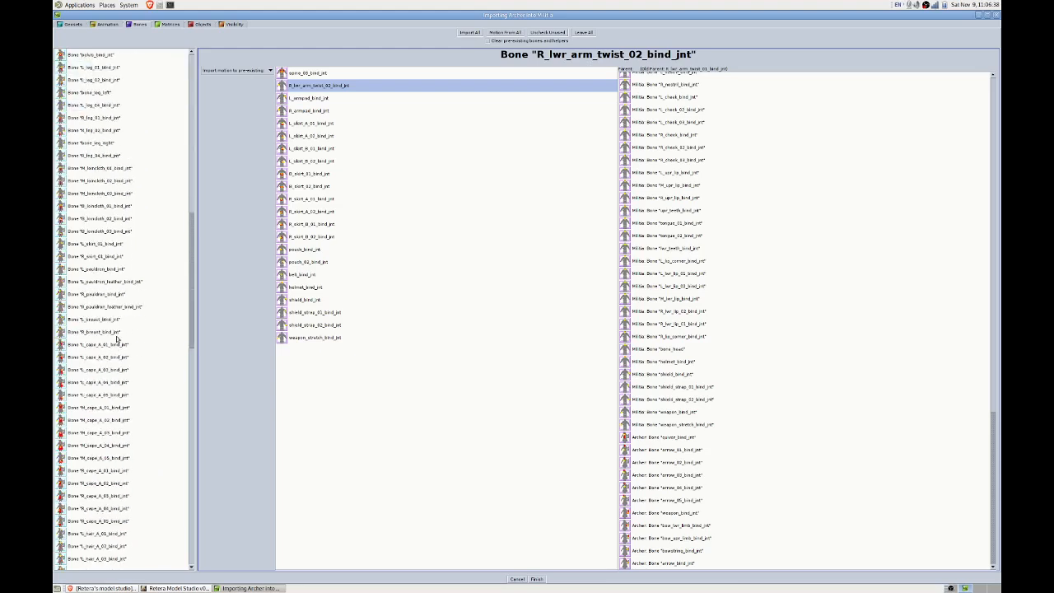
left_click_drag(118, 337, 117, 342)
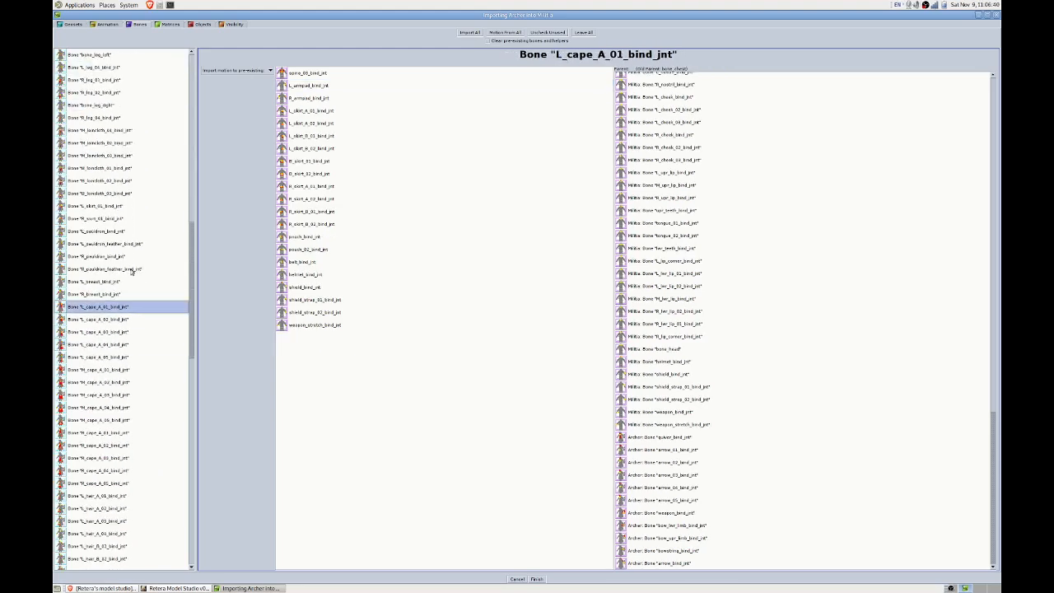
Look through the Archer bone list, comparing its cape, leg, loincloth and hair bones with the available Militia motion targets.
scroll(134, 274, "down", 1)
scroll(138, 278, "down", 2)
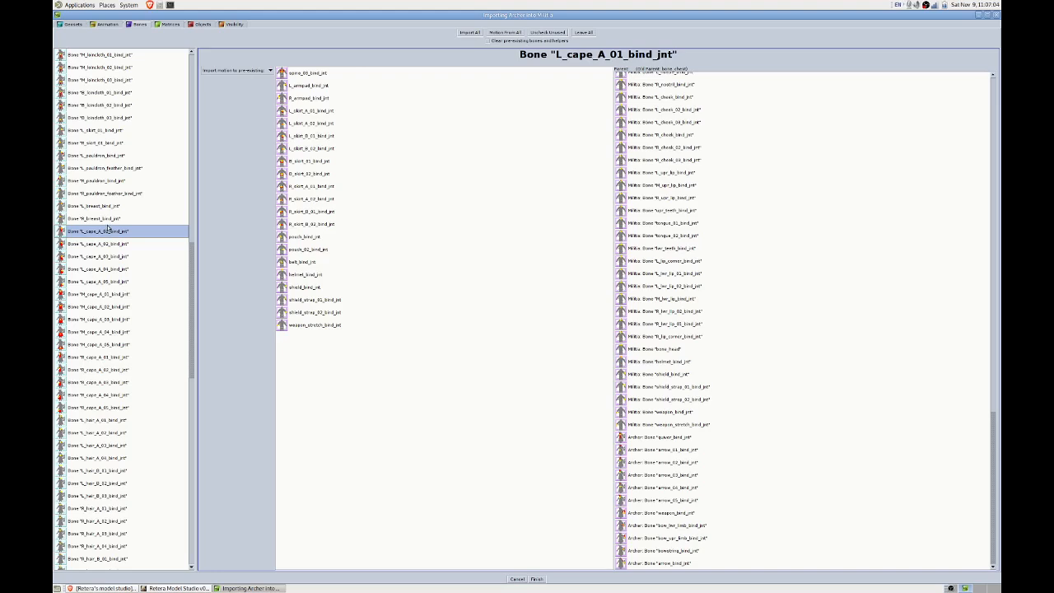
scroll(111, 270, "down", 3)
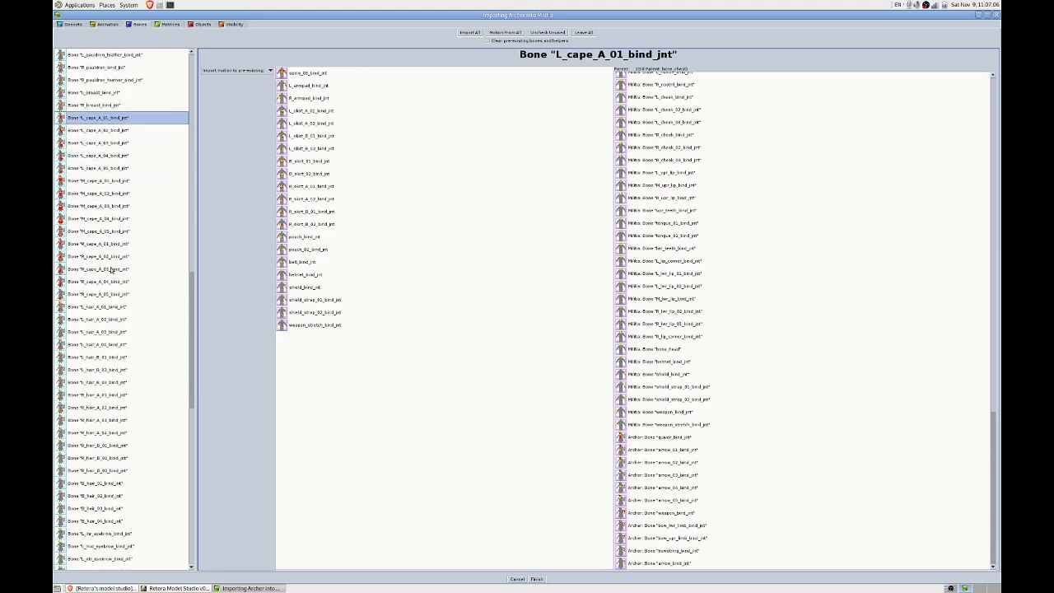
scroll(111, 271, "up", 2)
scroll(111, 270, "up", 4)
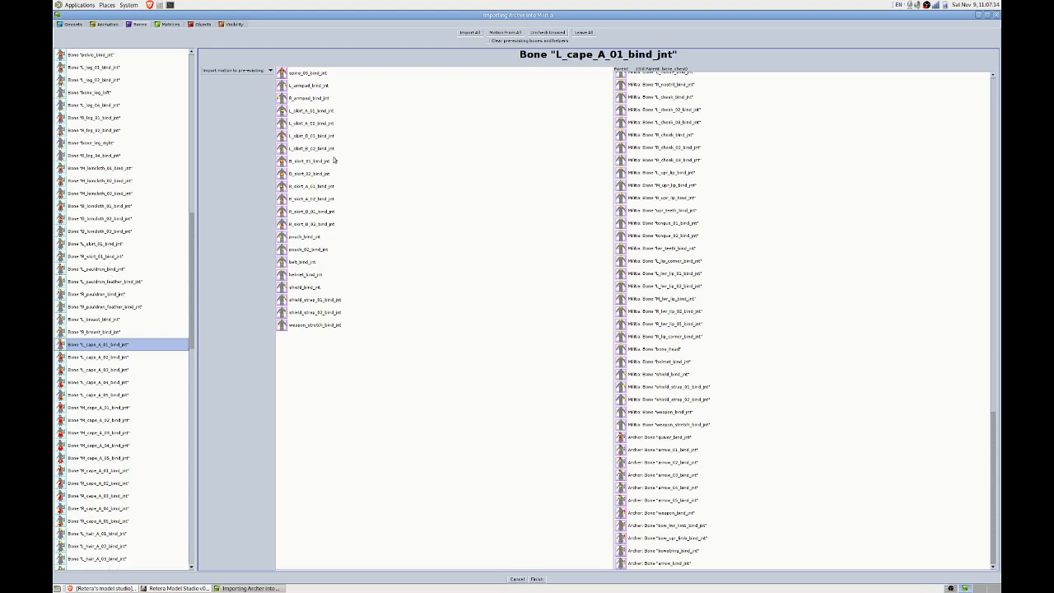
scroll(104, 222, "up", 3)
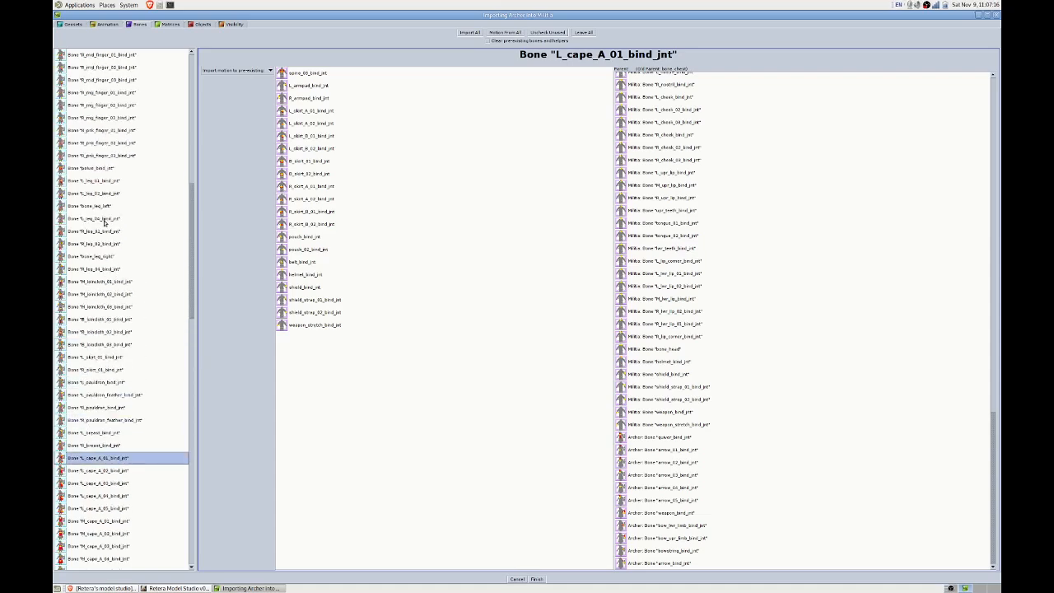
scroll(107, 223, "up", 2)
scroll(119, 221, "up", 2)
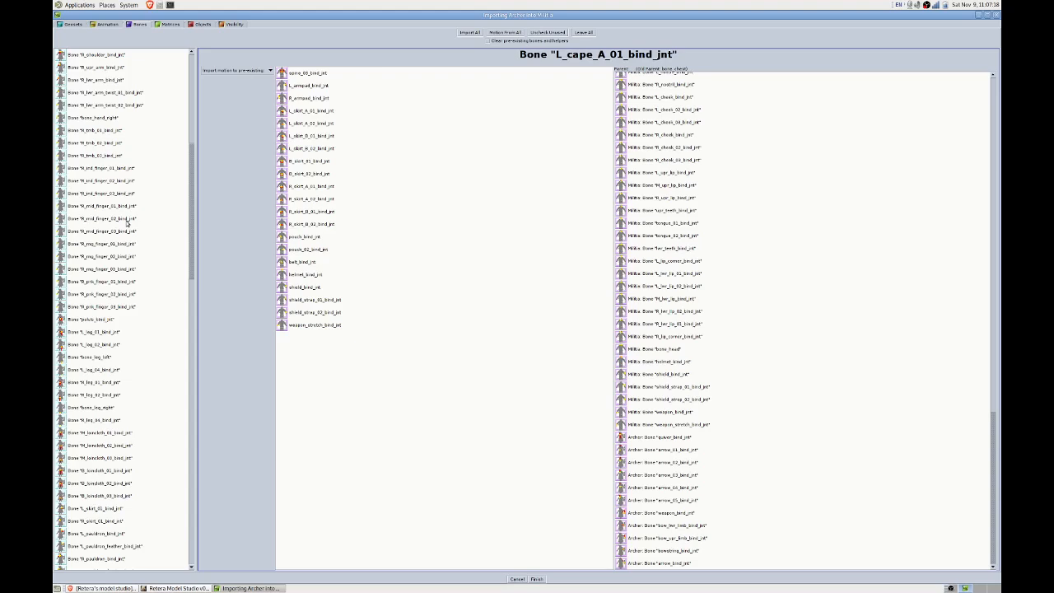
scroll(127, 223, "down", 3)
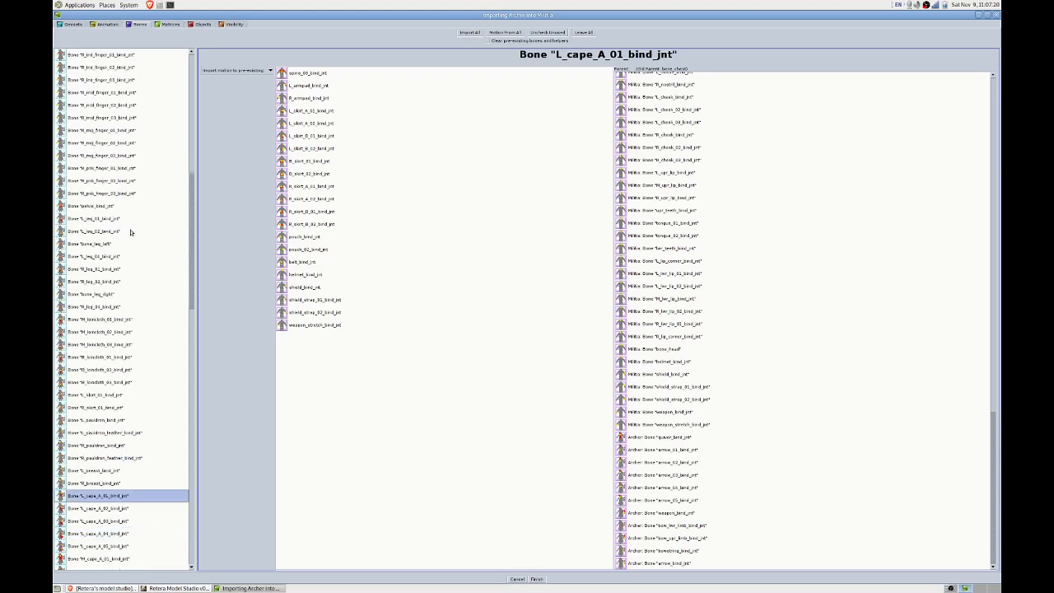
scroll(137, 161, "up", 2)
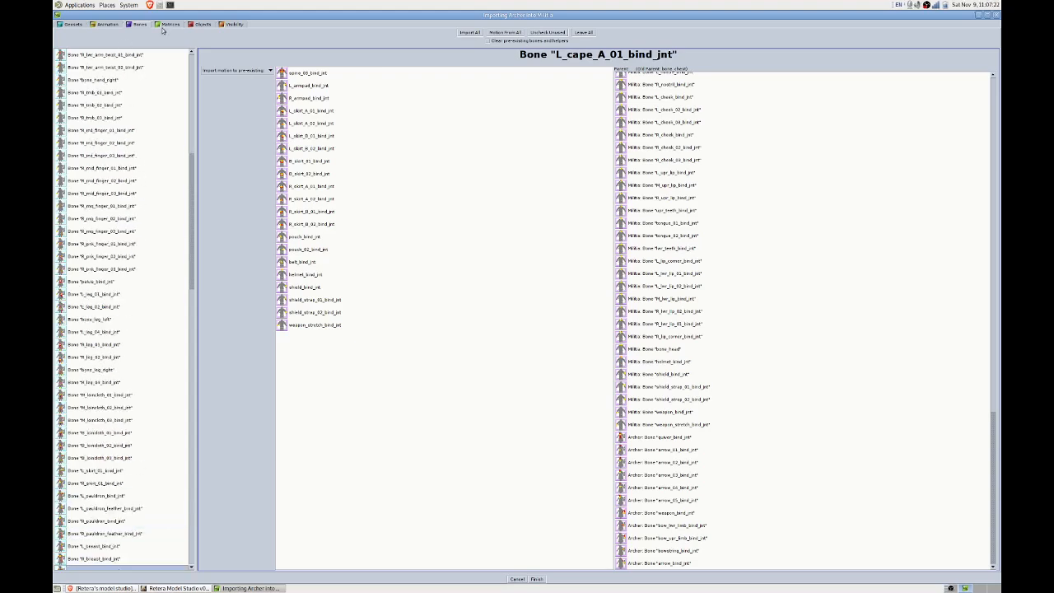
scroll(140, 261, "down", 6)
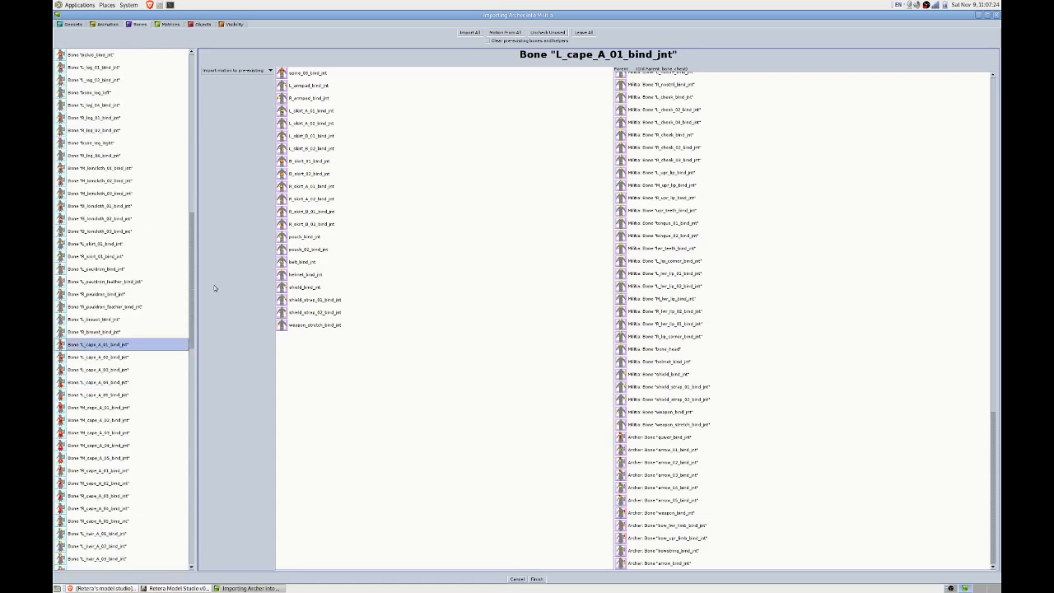
scroll(154, 210, "down", 12)
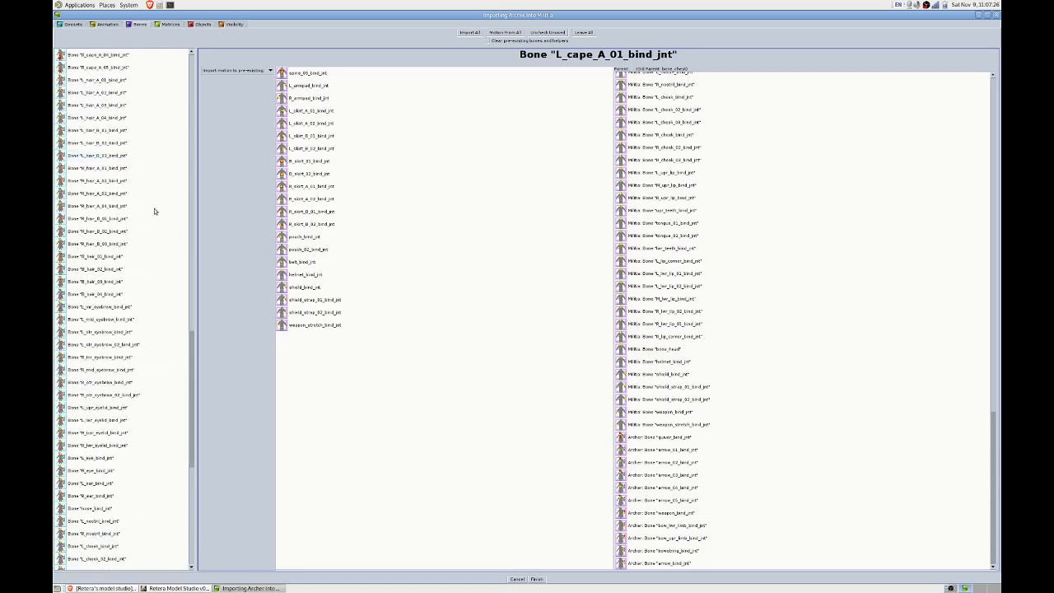
Examine the matrix bone references of the Archer 6 geoset, checking the new references for its arrow and quiver bones.
left_click(166, 25)
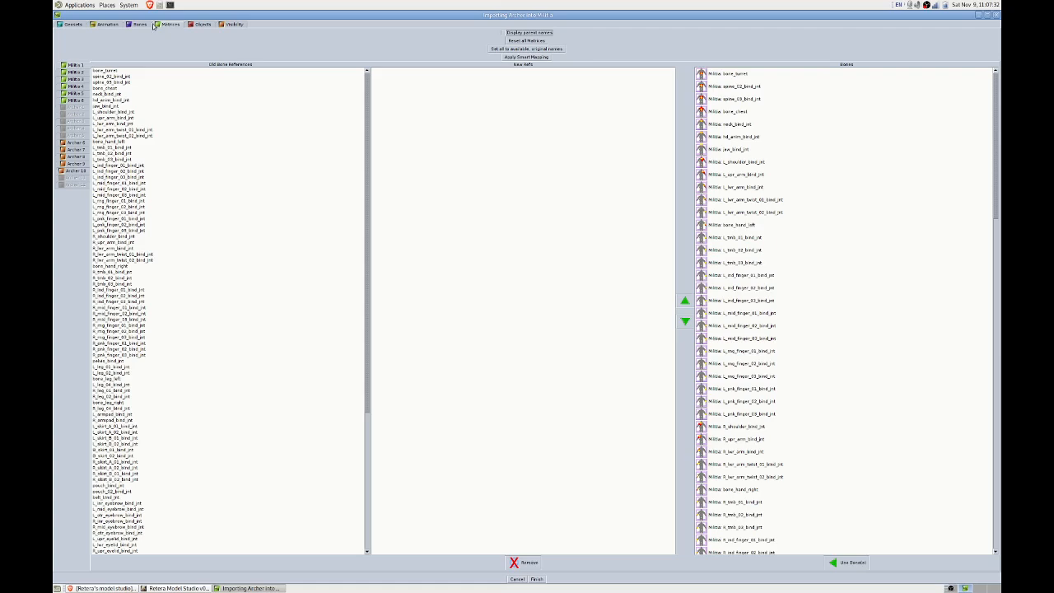
left_click(141, 25)
left_click(168, 26)
left_click(138, 25)
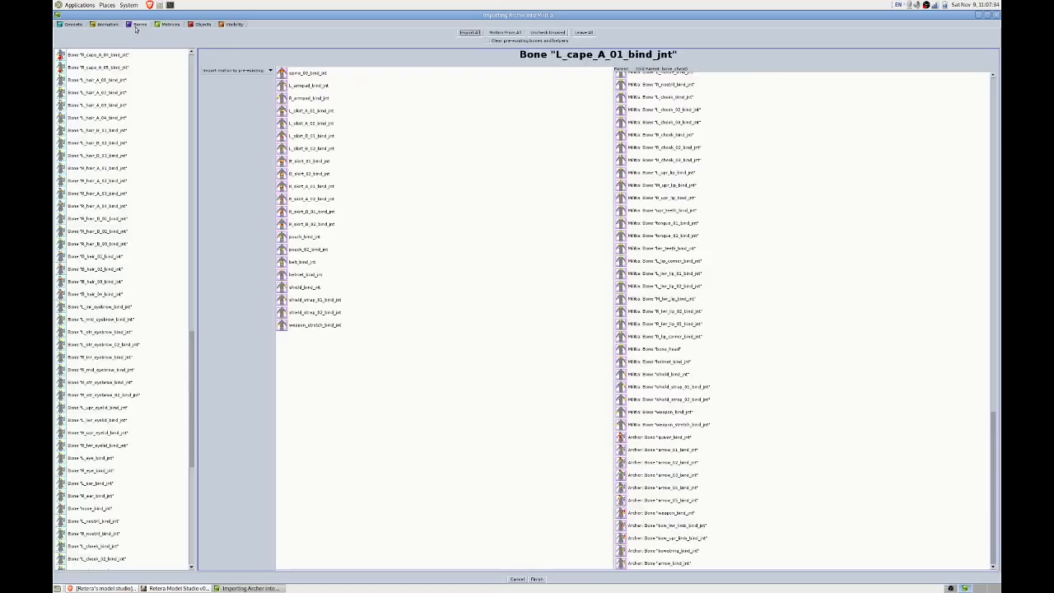
left_click(168, 25)
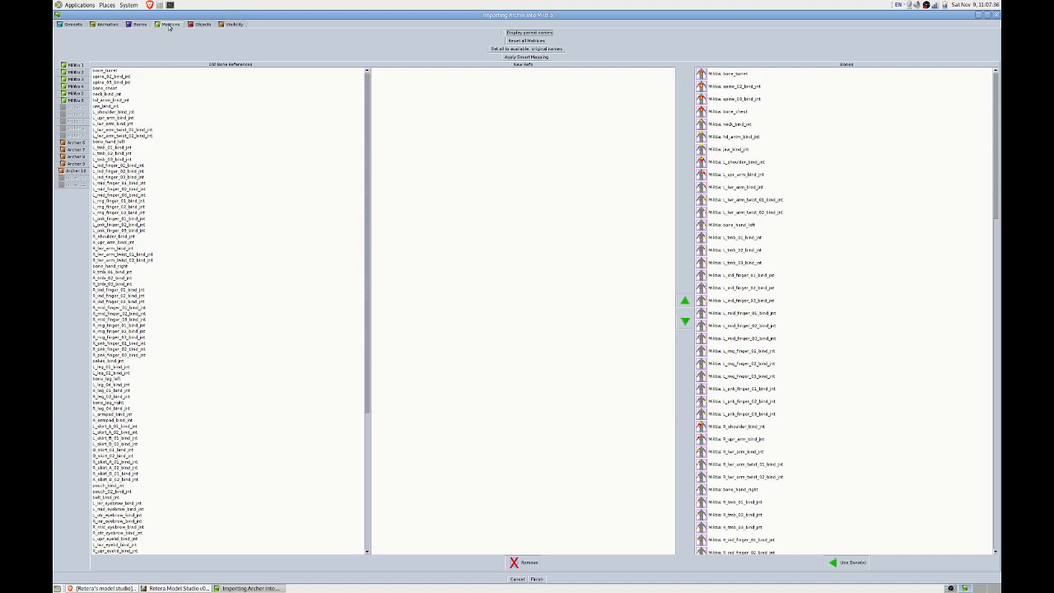
left_click(83, 144)
left_click(136, 71)
left_click(140, 76)
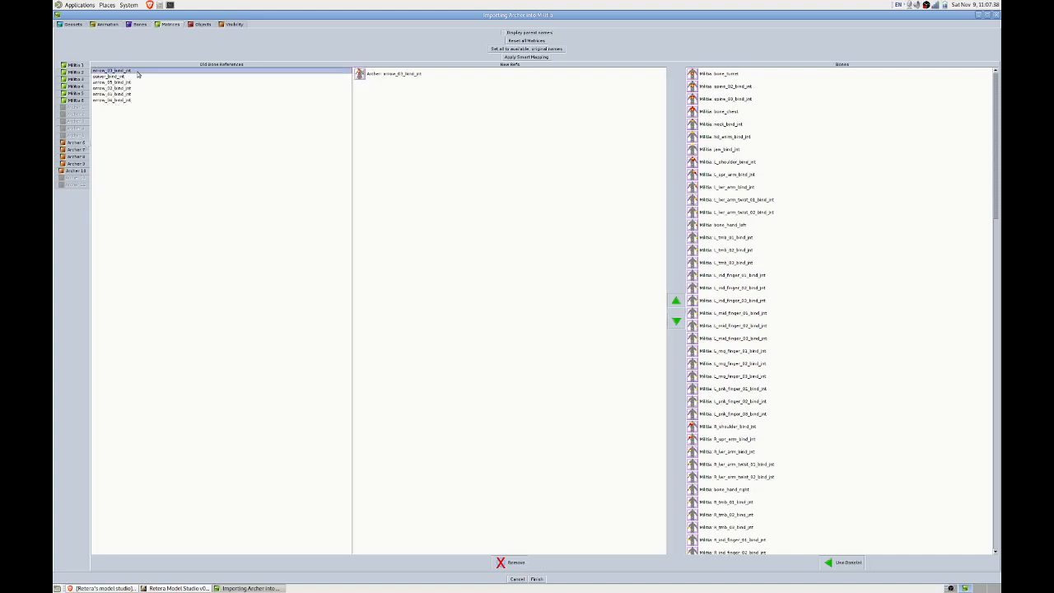
left_click(144, 88)
left_click(146, 100)
left_click(149, 70)
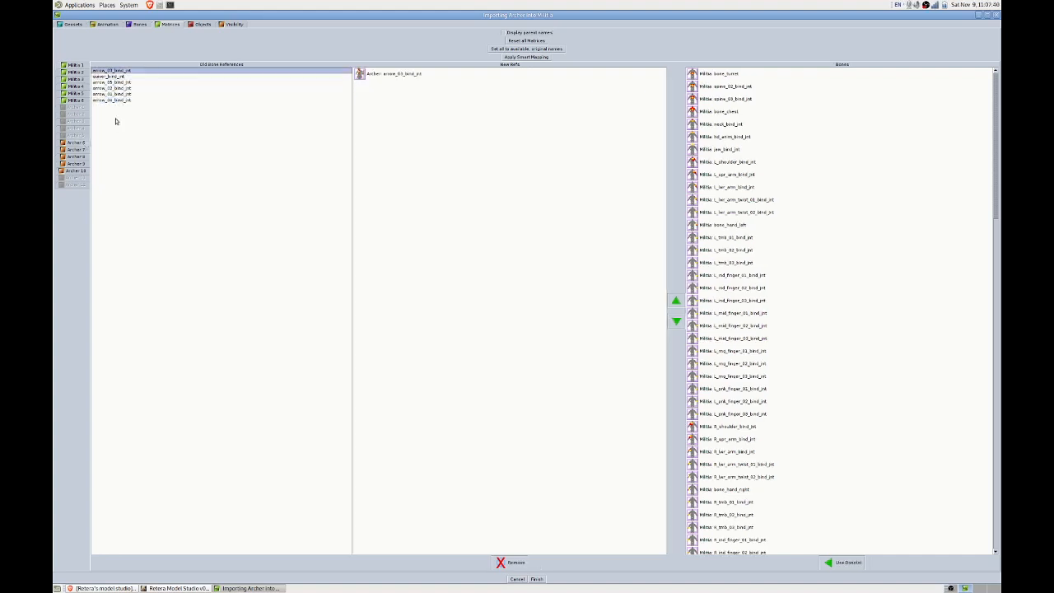
Check the matrix bone references of the other imported Archer geosets and compare them with a Militia geoset.
left_click(83, 151)
left_click_drag(131, 78, 134, 105)
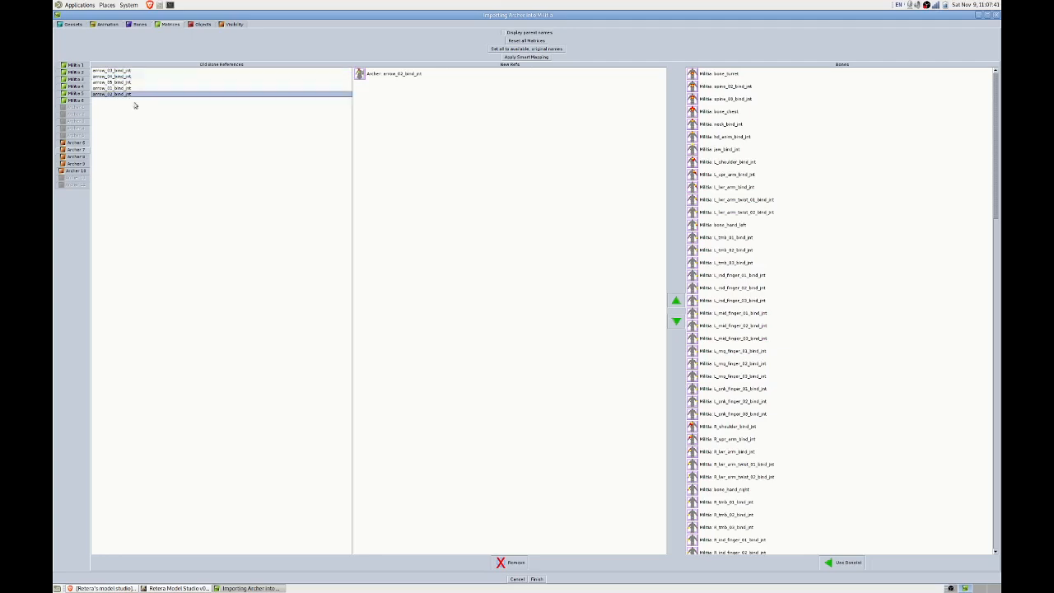
left_click(83, 162)
left_click(111, 70)
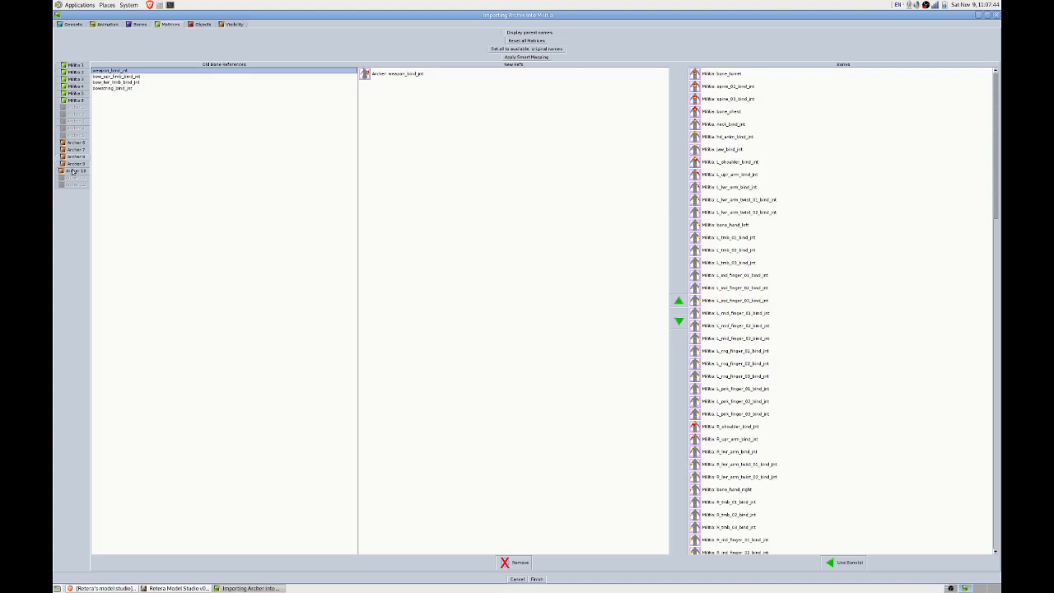
left_click(73, 171)
left_click(153, 74)
left_click(84, 168)
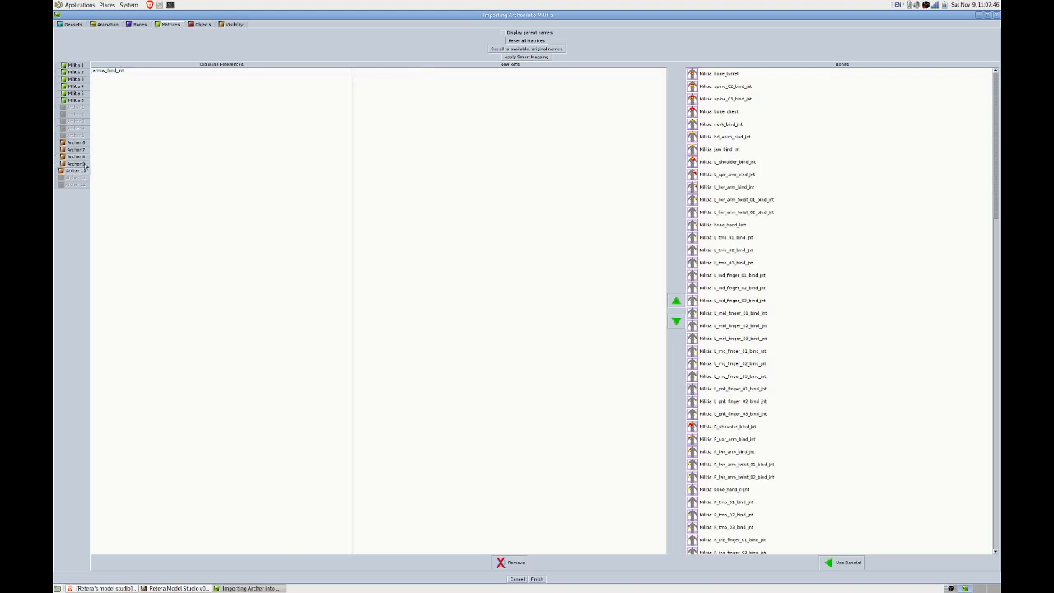
left_click(124, 71)
left_click(81, 99)
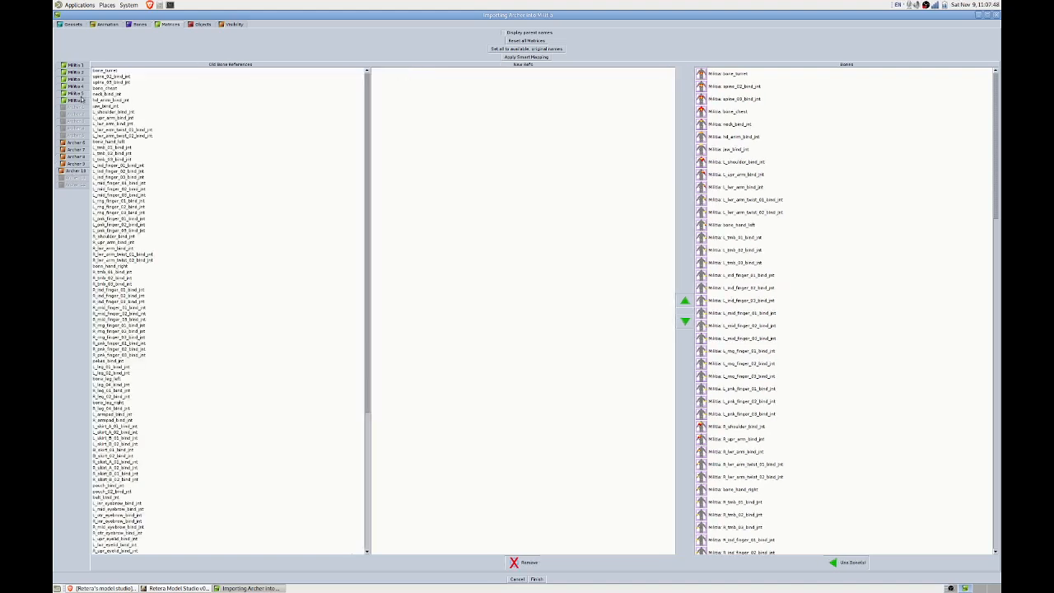
left_click(81, 143)
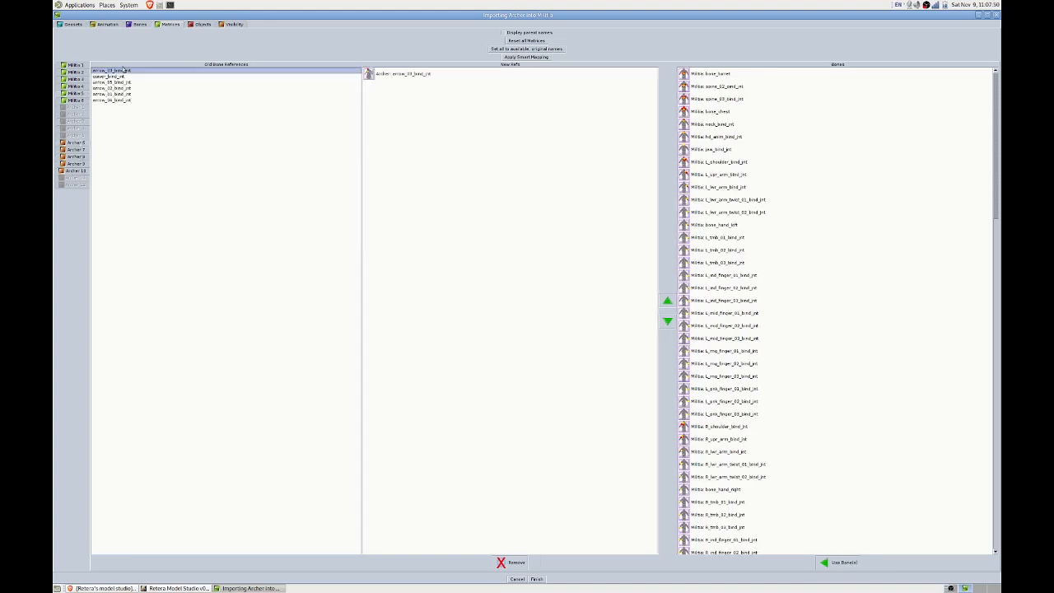
Exclude all Archer attachment objects, from Head Ref through OverHead Ref, from the import.
left_click(195, 28)
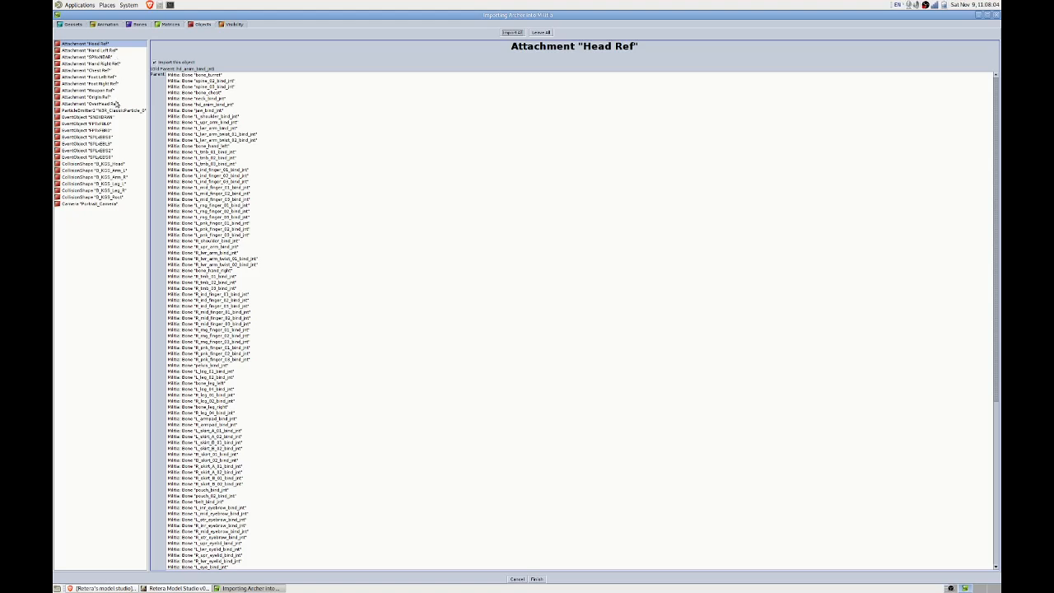
left_click(117, 104, "shift")
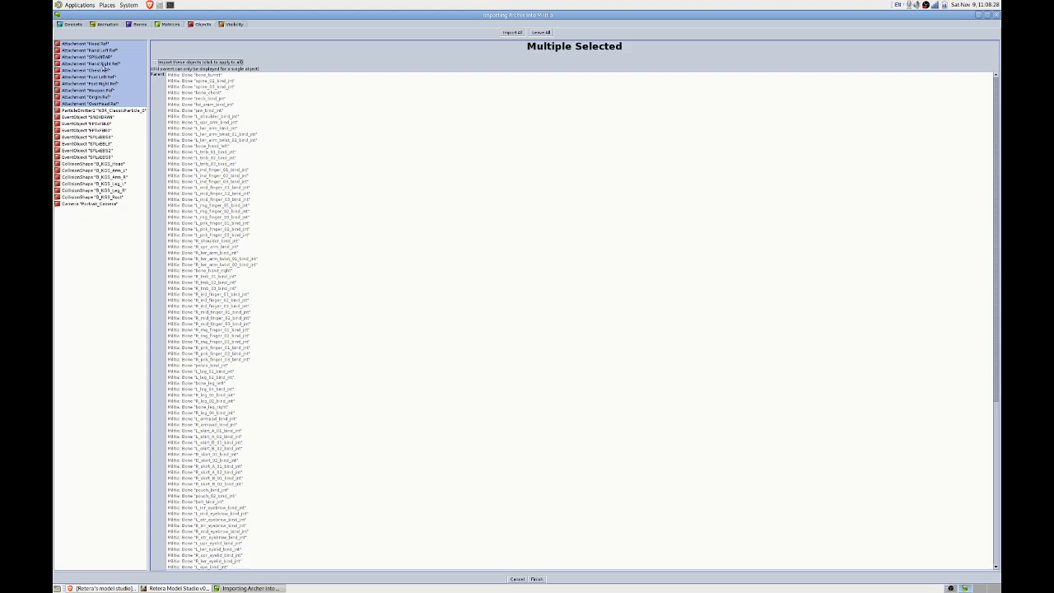
left_click(106, 58)
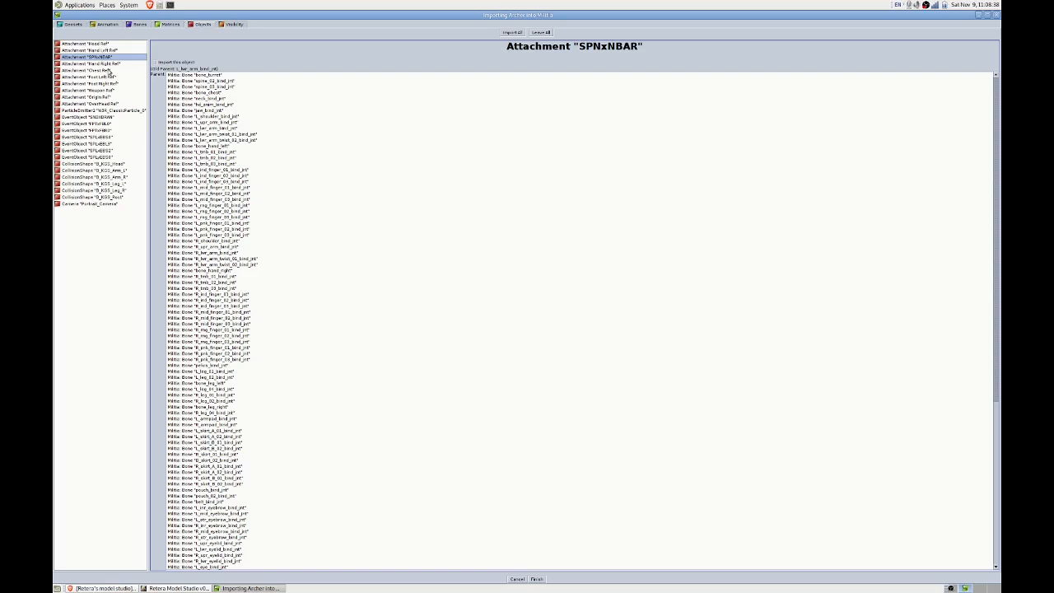
Check the import settings of the Archer's particle emitter and the SNDXDRAN and FPTxFBL0 event objects, comparing them with the SPNxNBAR attachment.
left_click(100, 111)
left_click(101, 117)
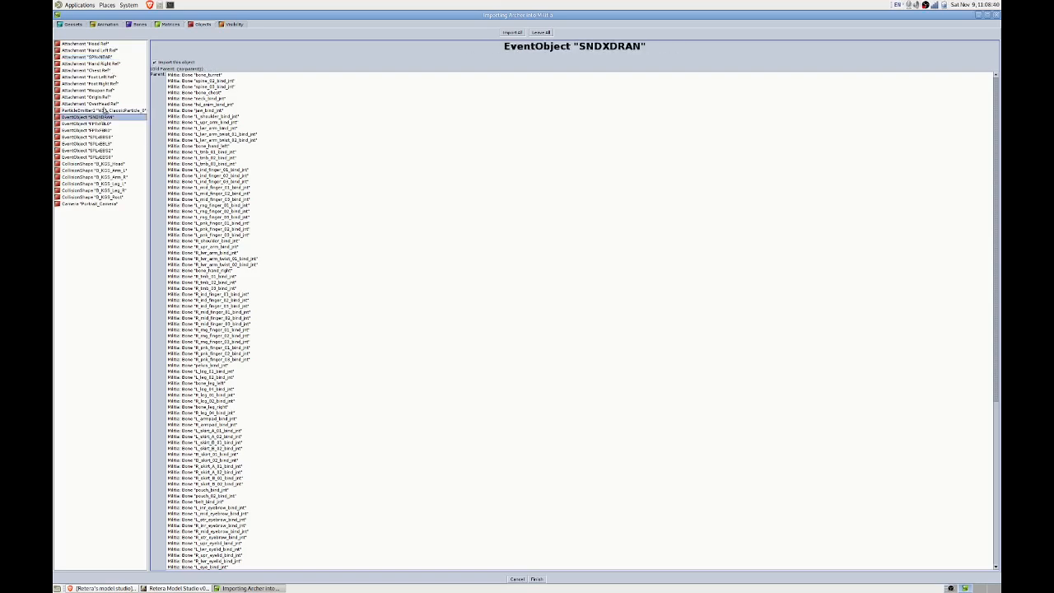
left_click(107, 57)
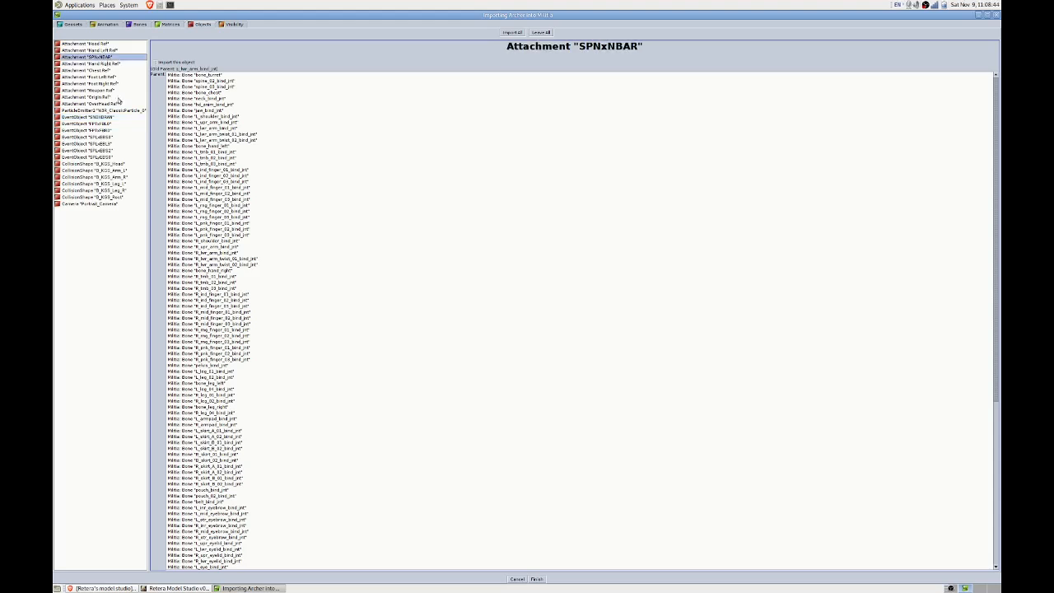
left_click(116, 104)
left_click(111, 58)
left_click(118, 111)
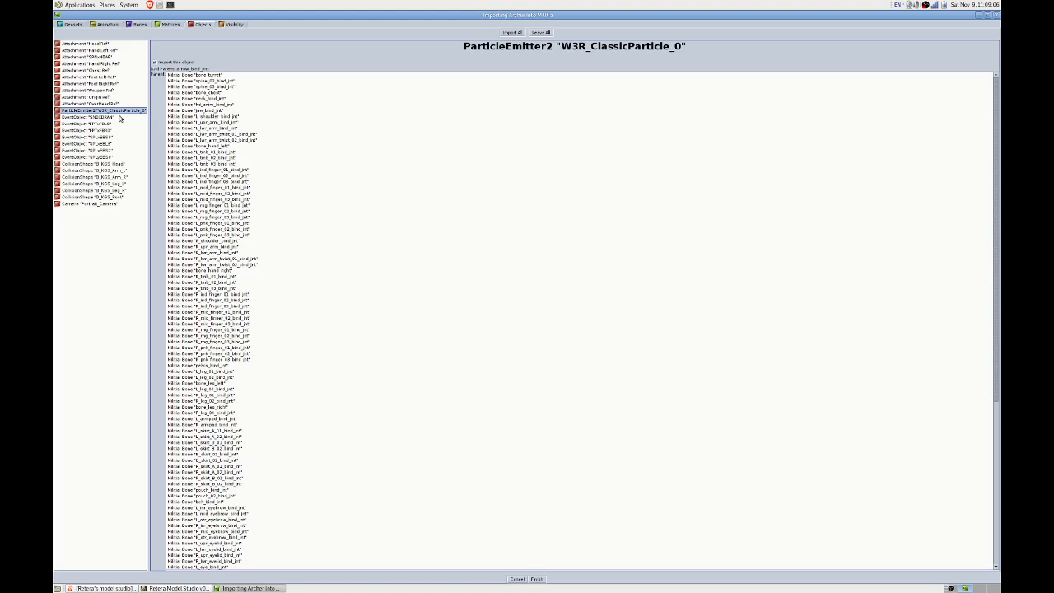
left_click(119, 117)
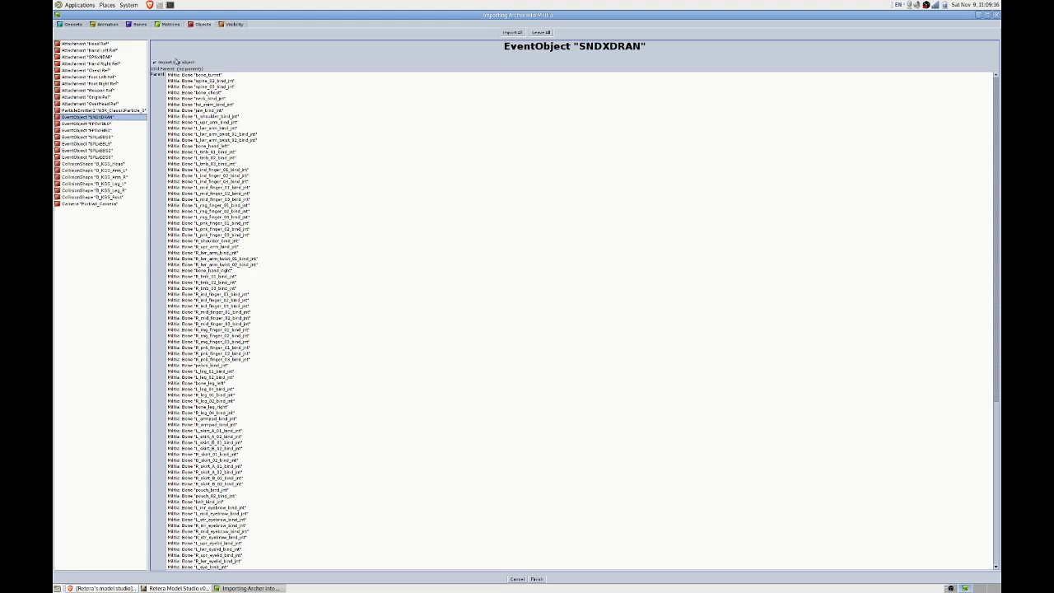
mouse_move(119, 124)
left_mouse_down()
mouse_move(122, 163)
mouse_move(122, 117)
mouse_move(114, 158)
mouse_move(118, 125)
left_mouse_up()
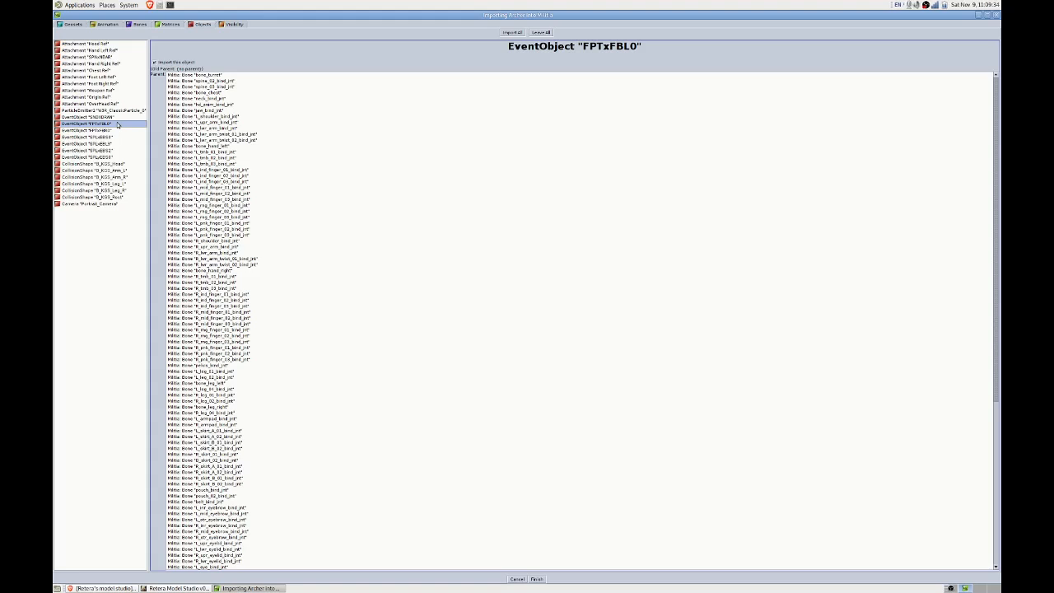
Exclude all the B_KGS collision shapes and the Portrait_Camera from the import.
left_click(120, 164)
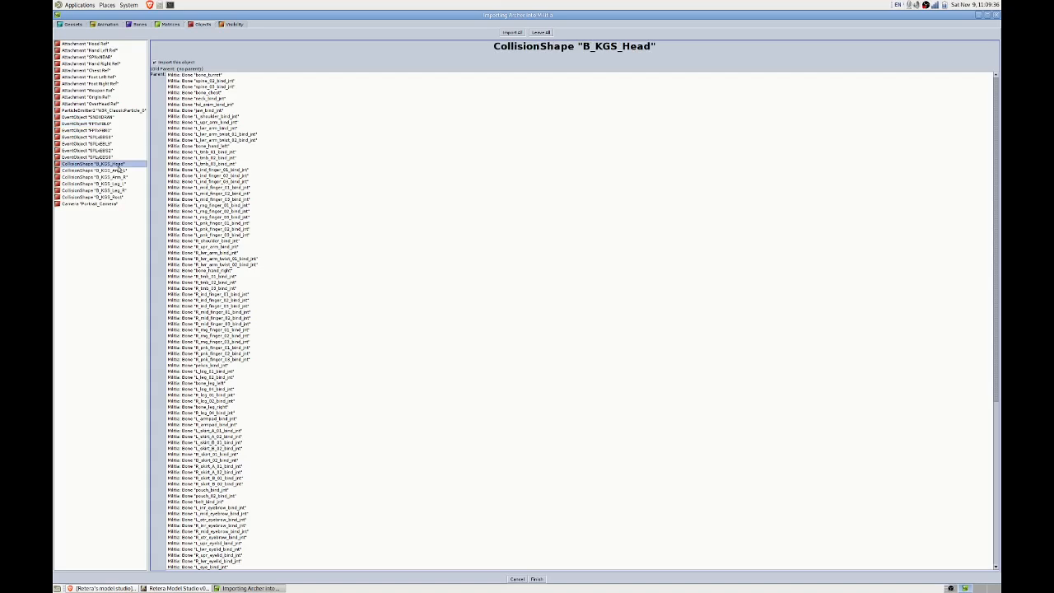
left_click(120, 198, "shift")
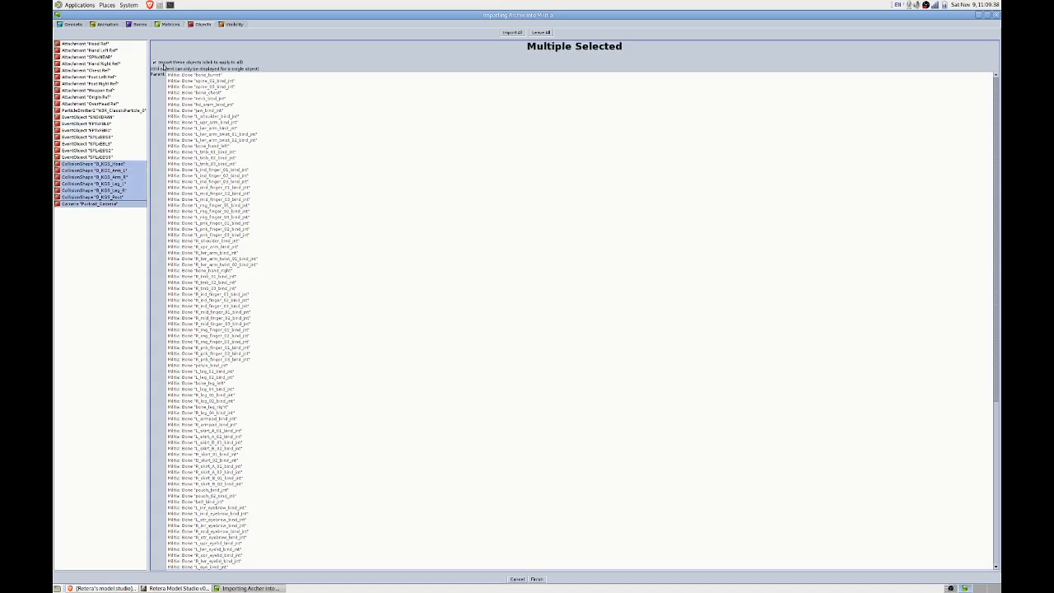
left_click(114, 165)
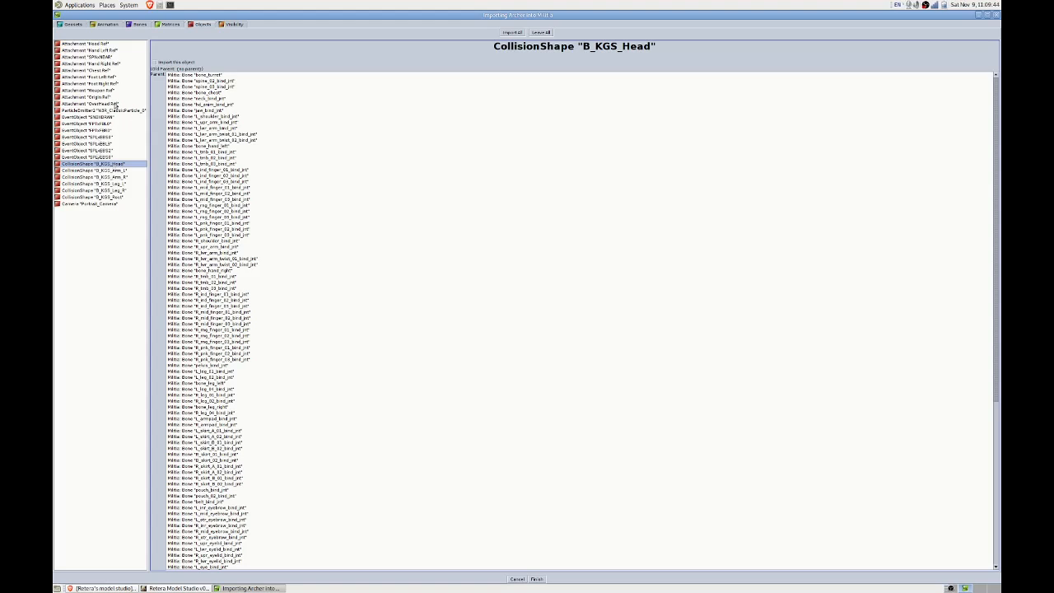
left_click(87, 43)
Set the first Militia Main_Diffuse layer's imported animation visibility to the first Archer Main_Diffuse layer in the visibility settings.
left_click(230, 24)
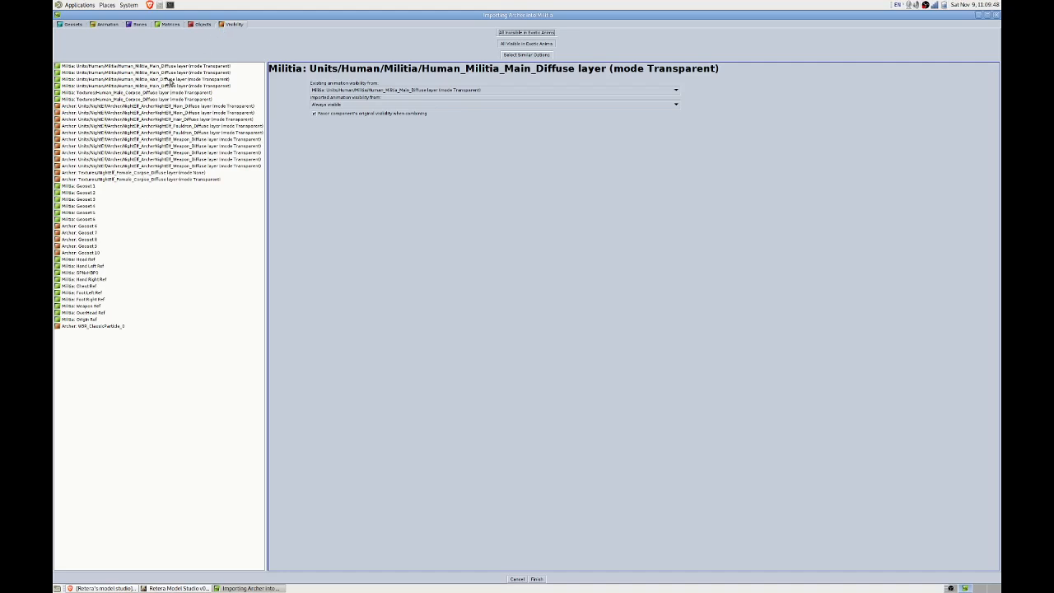
left_click(183, 66)
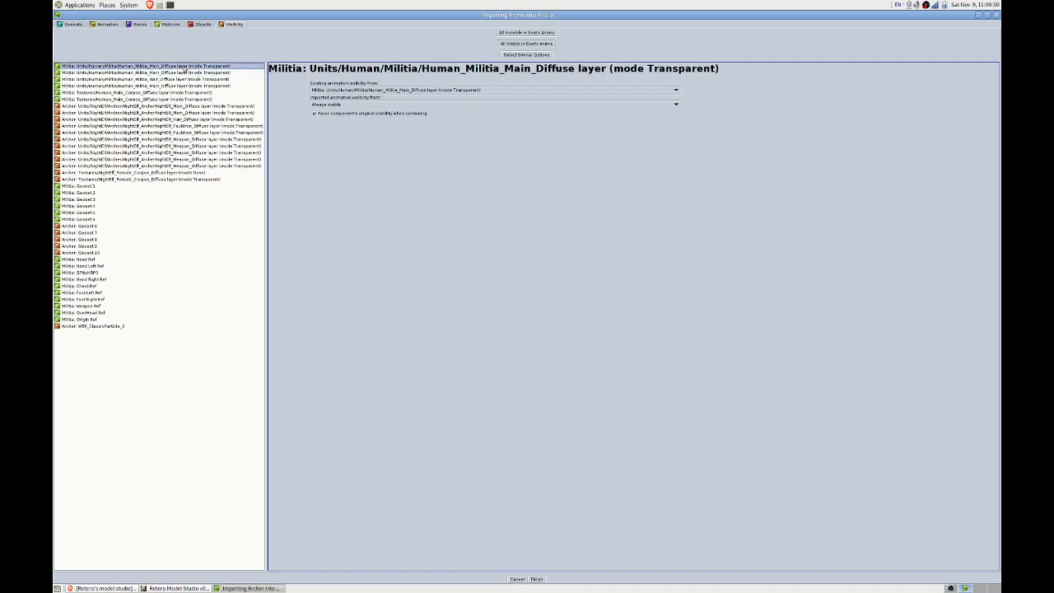
left_click(334, 105)
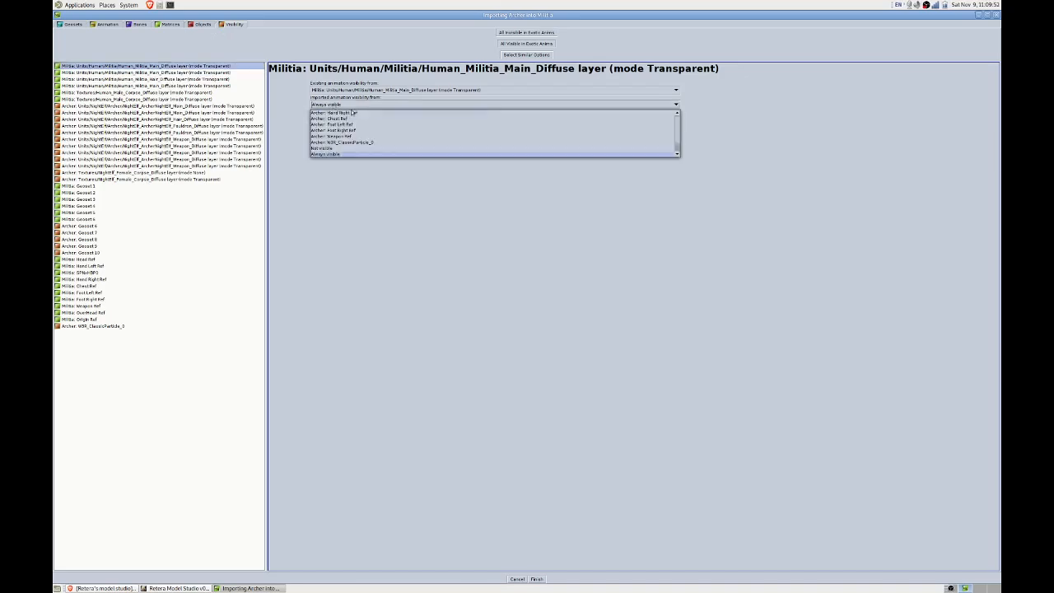
scroll(354, 112, "up", 10)
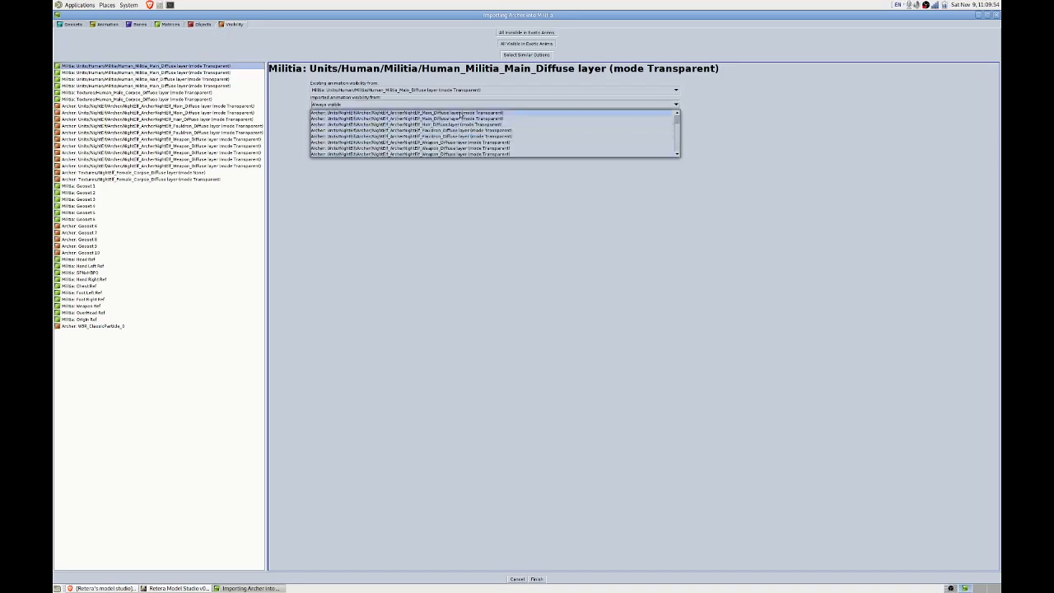
left_click(460, 113)
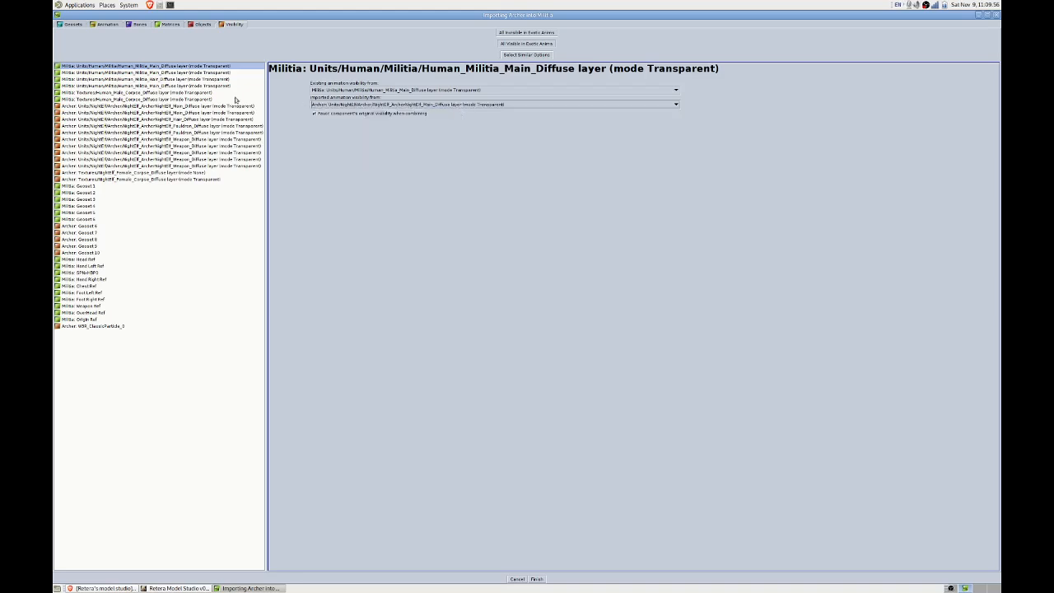
Set the imported animation visibility of the first two Militia Main_Diffuse layers together to the second Archer Main_Diffuse layer.
left_click(183, 73)
left_click(392, 106)
left_click(390, 107)
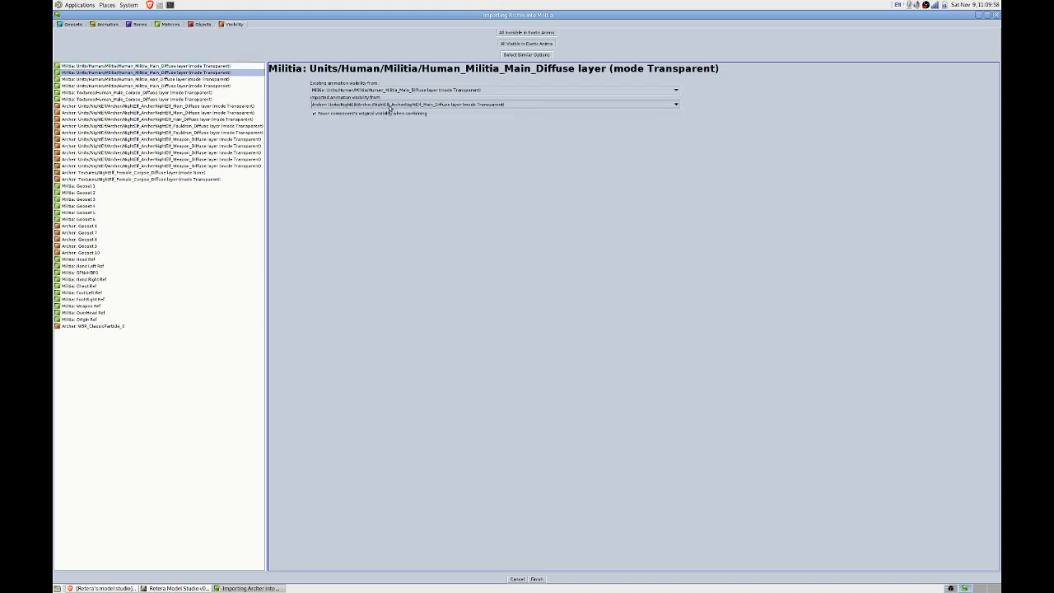
left_click(178, 70)
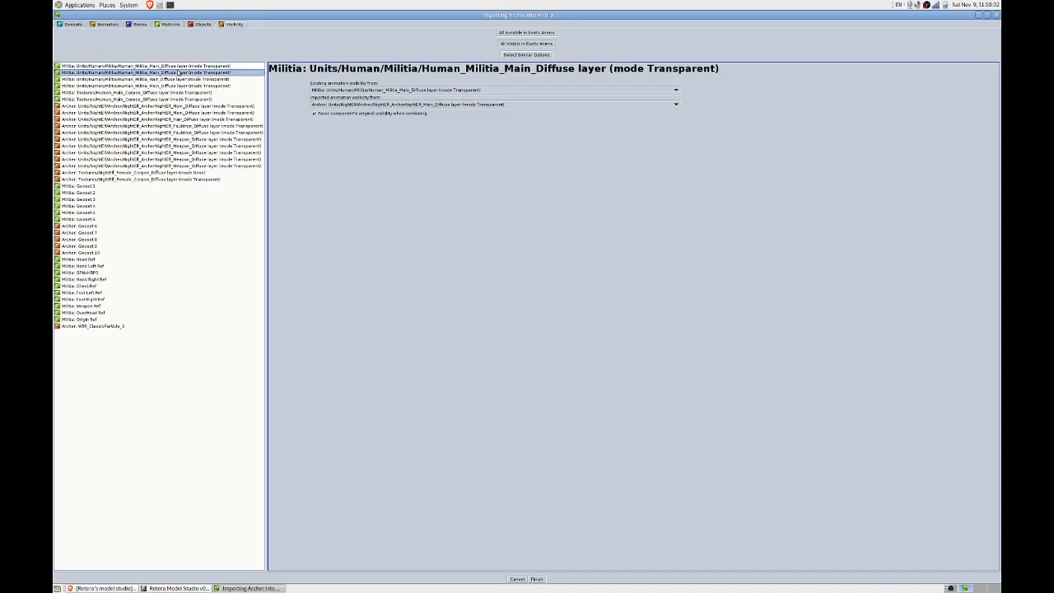
left_click(184, 69)
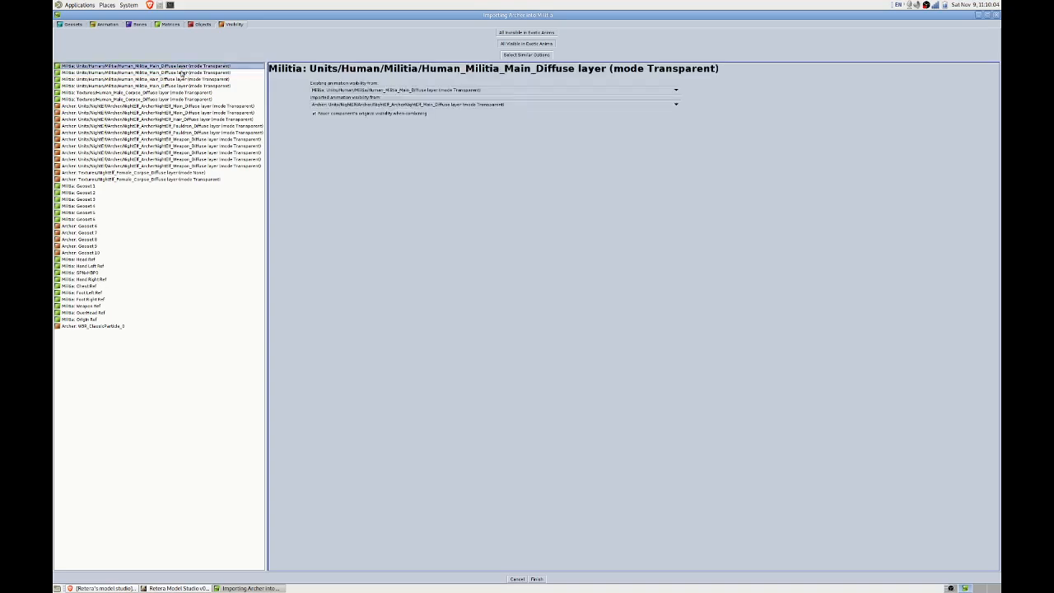
left_click(182, 73, "shift")
left_click(285, 104)
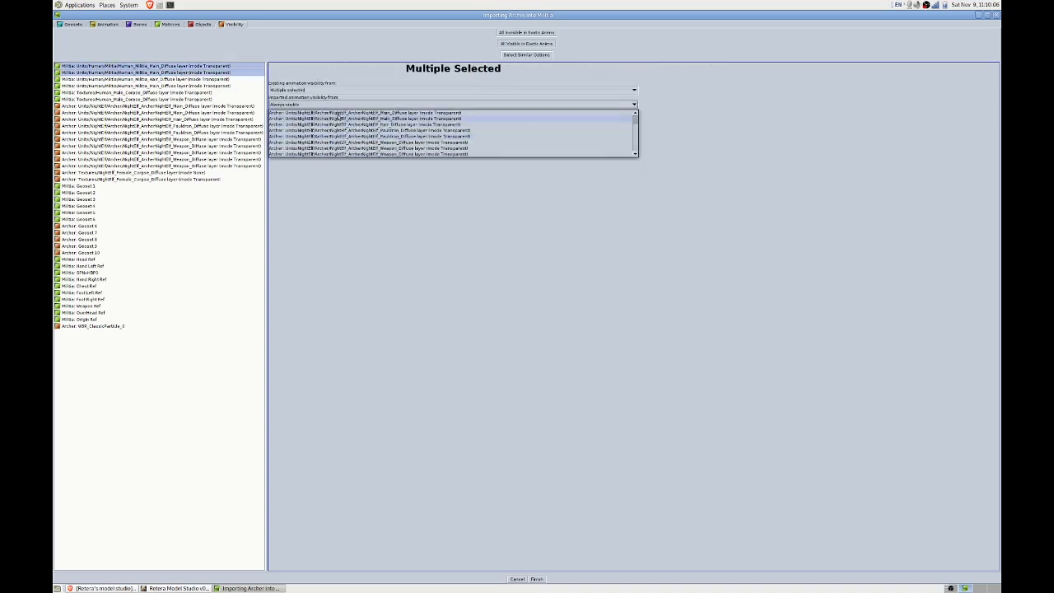
left_click(339, 117)
Set the imported animation visibility of all three Militia Main_Diffuse layers to the first Archer Main_Diffuse layer.
left_click(167, 79)
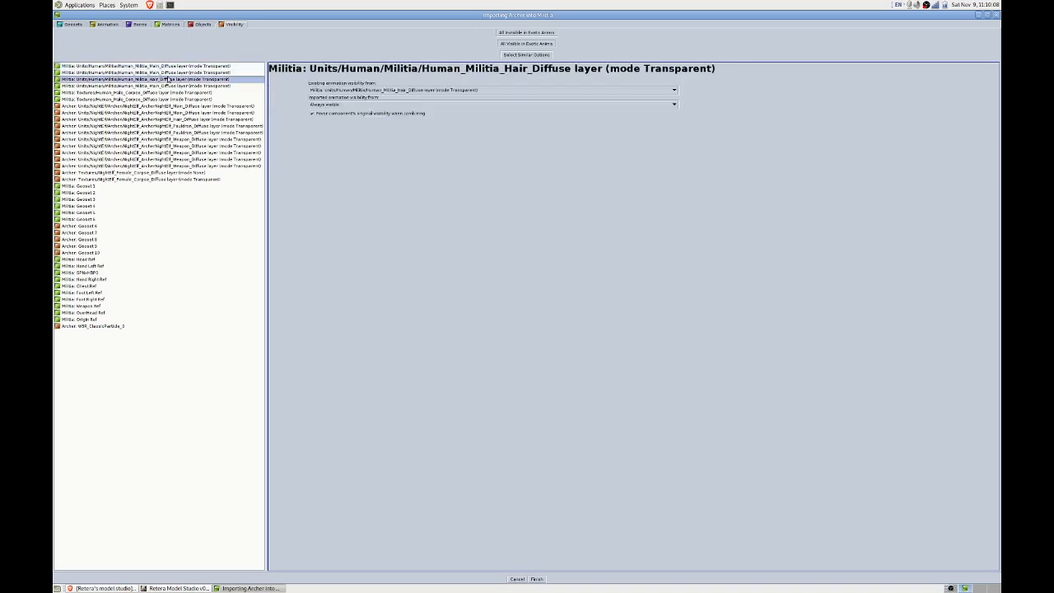
left_click(171, 86)
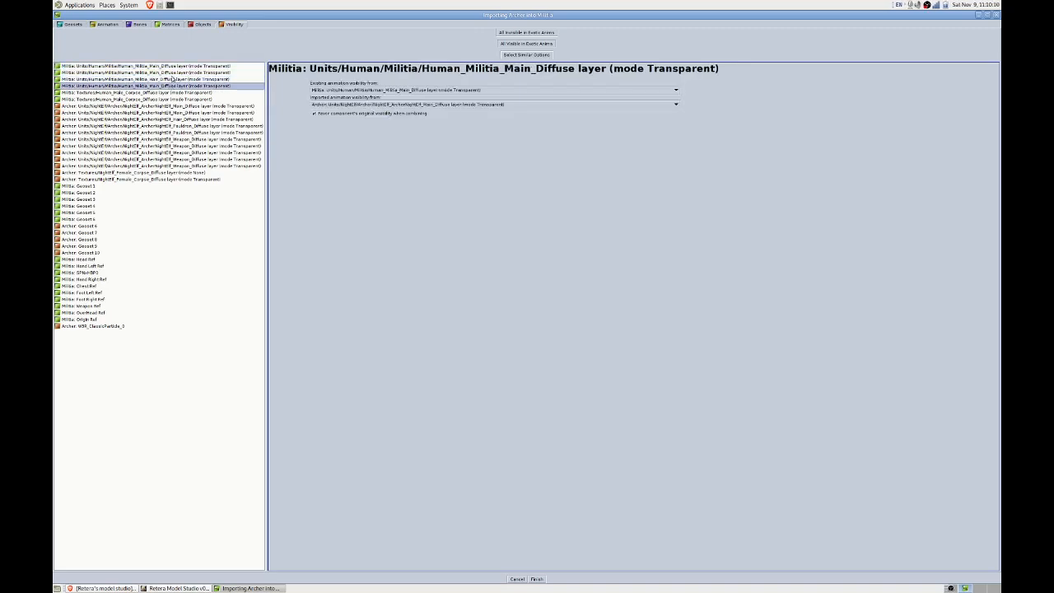
left_click(173, 73, "ctrl")
left_click(173, 66, "ctrl")
left_click(310, 105)
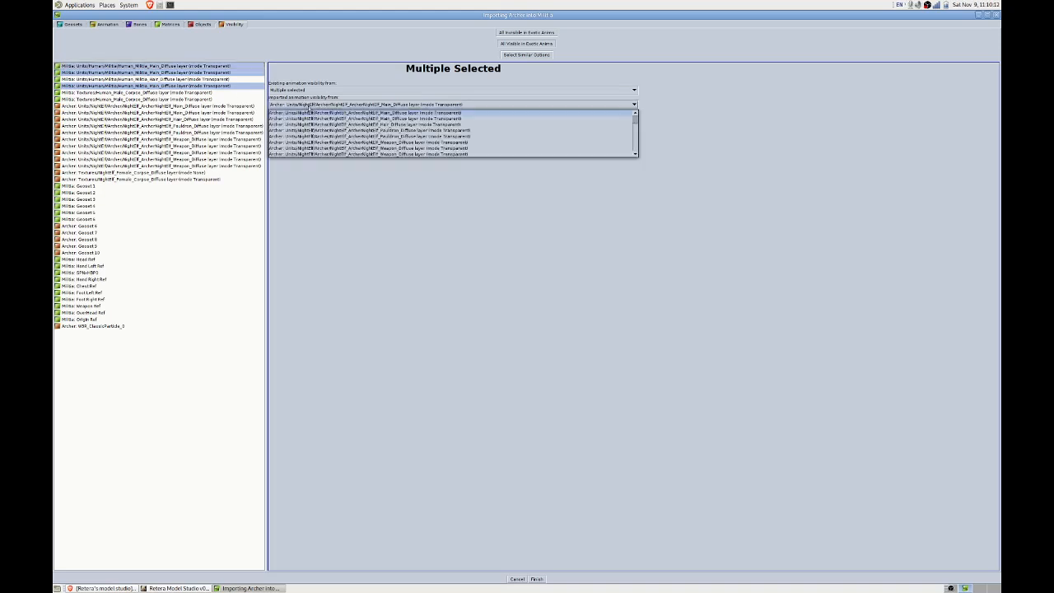
left_click(284, 112)
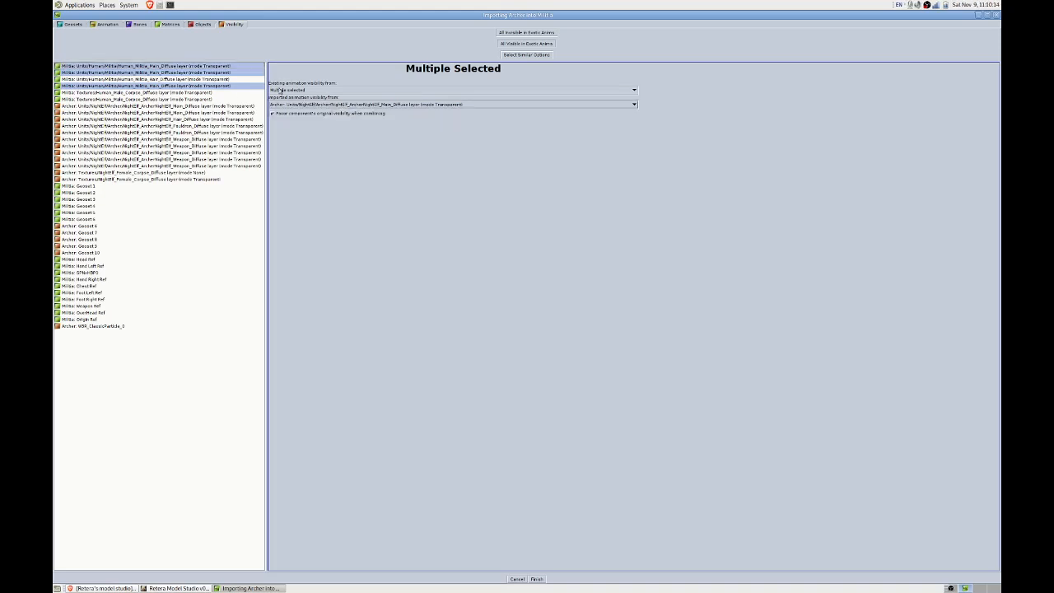
Set the Militia Hair_Diffuse layer's imported animation visibility to the Archer Hair_Diffuse layer.
left_click(218, 79)
left_click(356, 105)
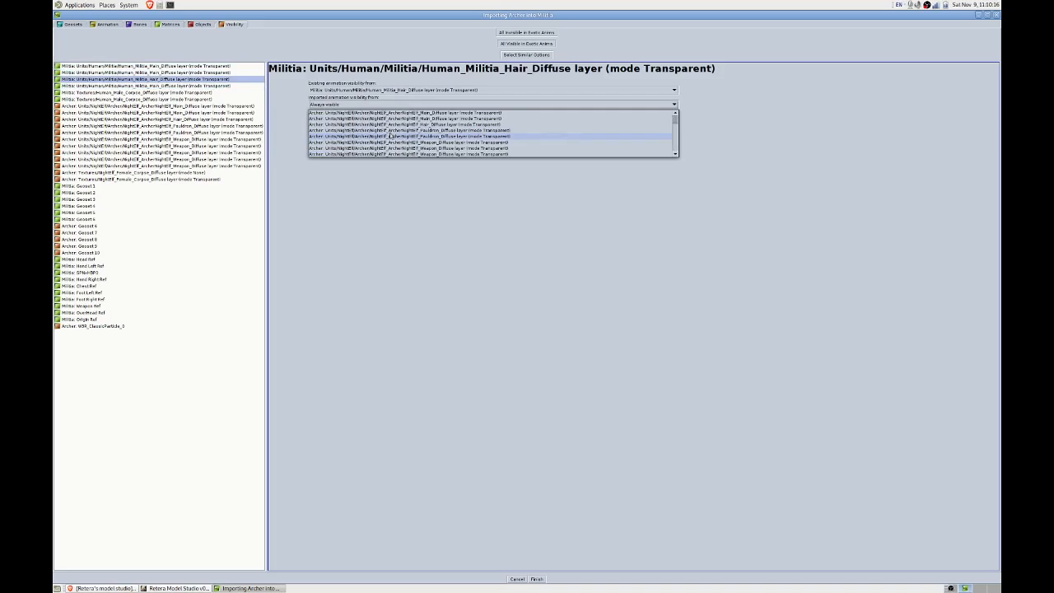
left_click(370, 123)
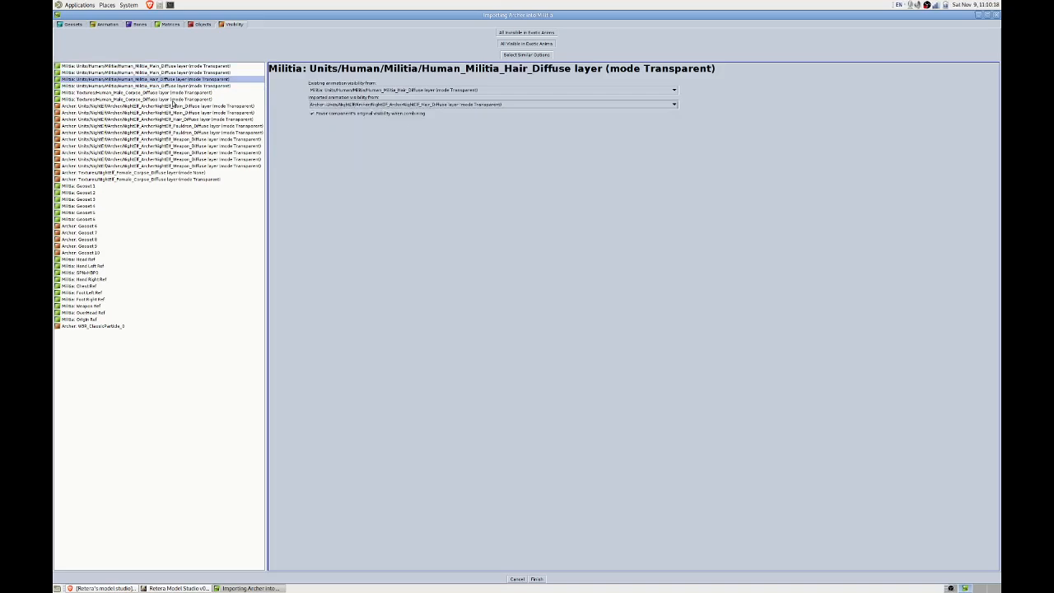
Set the imported animation visibility of both Militia Human_Male_Corpse_Diffuse layers to the Archer's NightElf_Female_Corpse_Diffuse layer (mode Transparent).
left_click(156, 94)
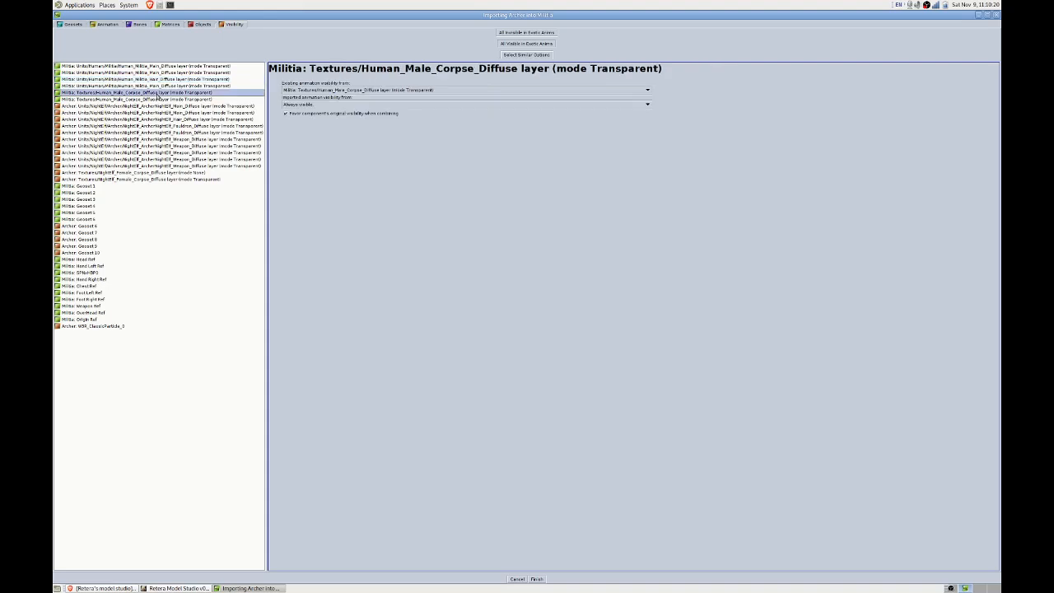
left_click(348, 104)
scroll(356, 139, "down", 2)
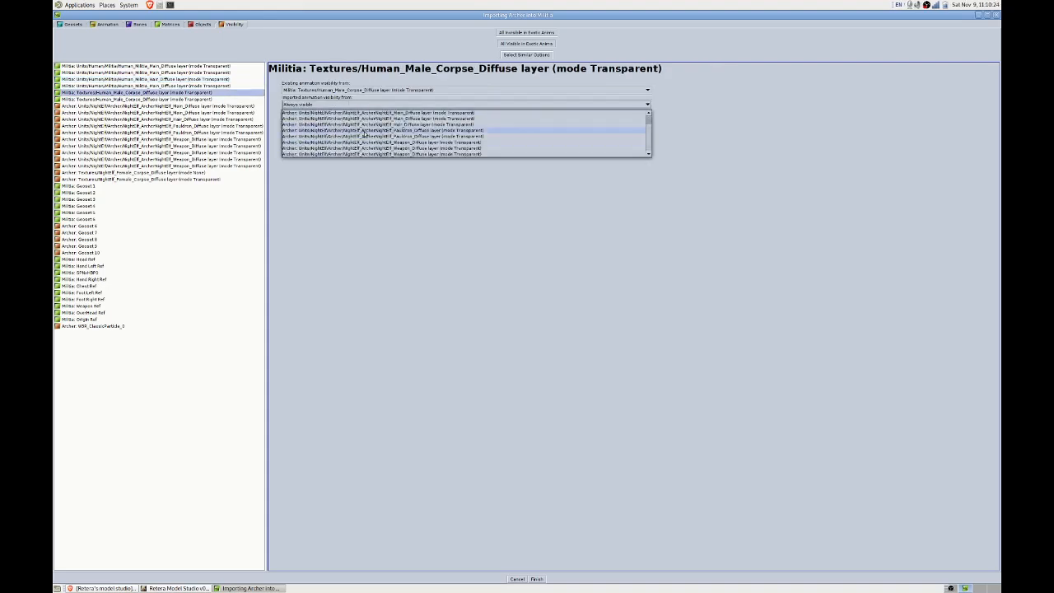
scroll(396, 135, "down", 2)
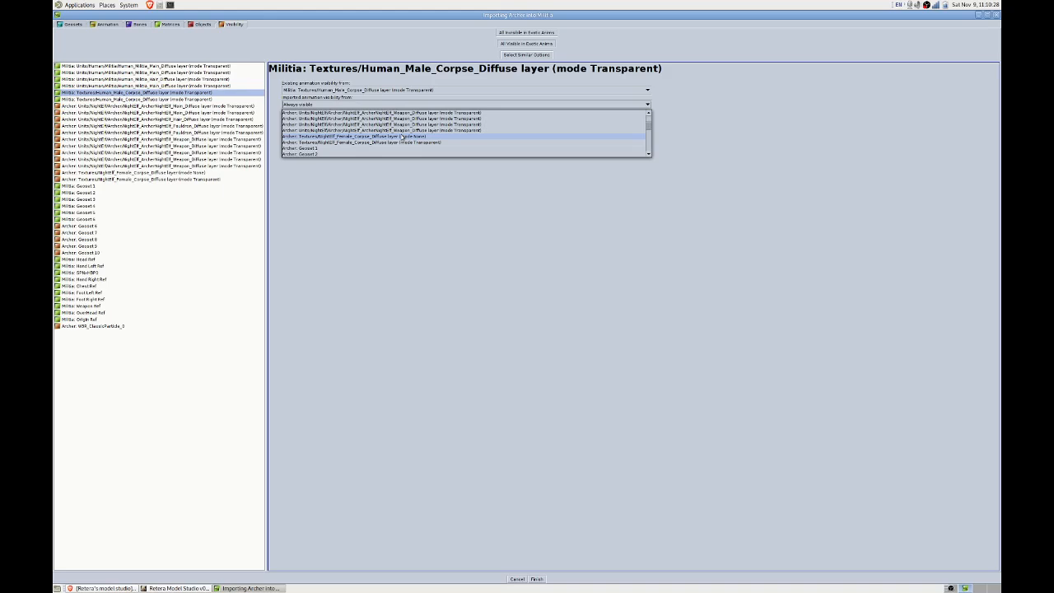
left_click(379, 143)
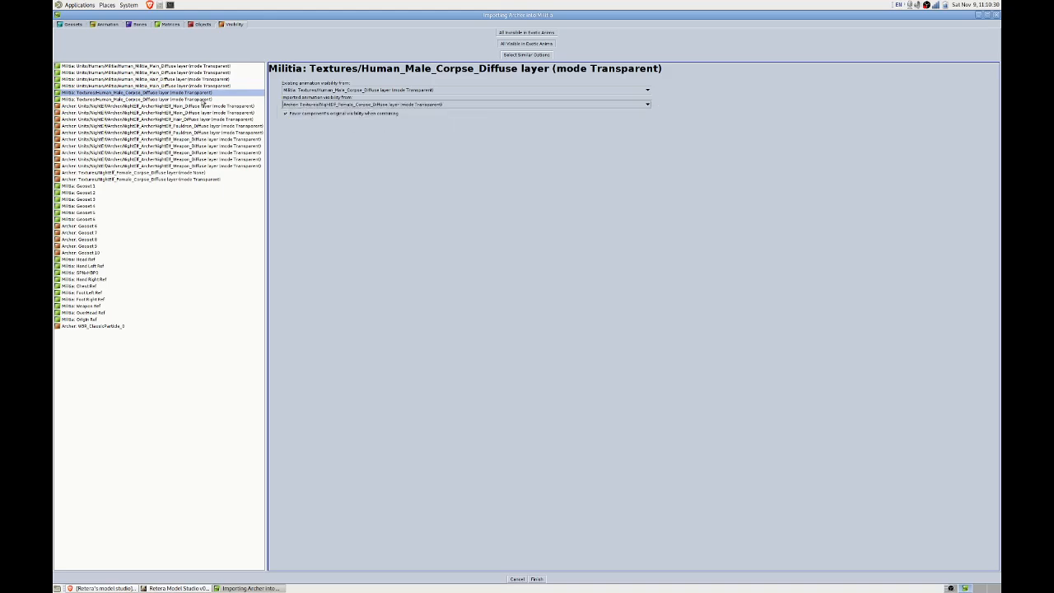
left_click(199, 94, "ctrl")
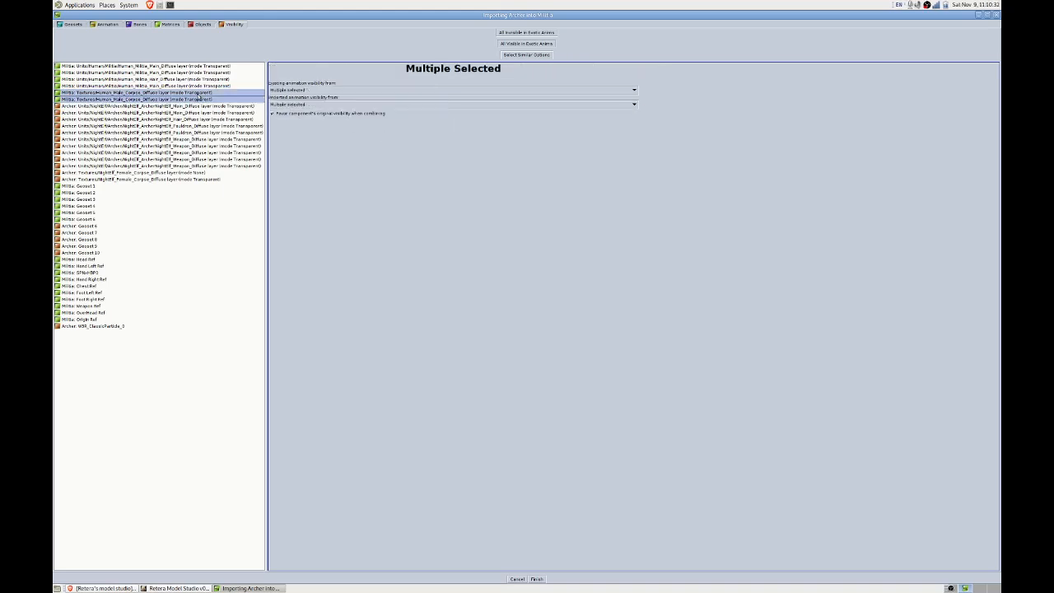
left_click(305, 105)
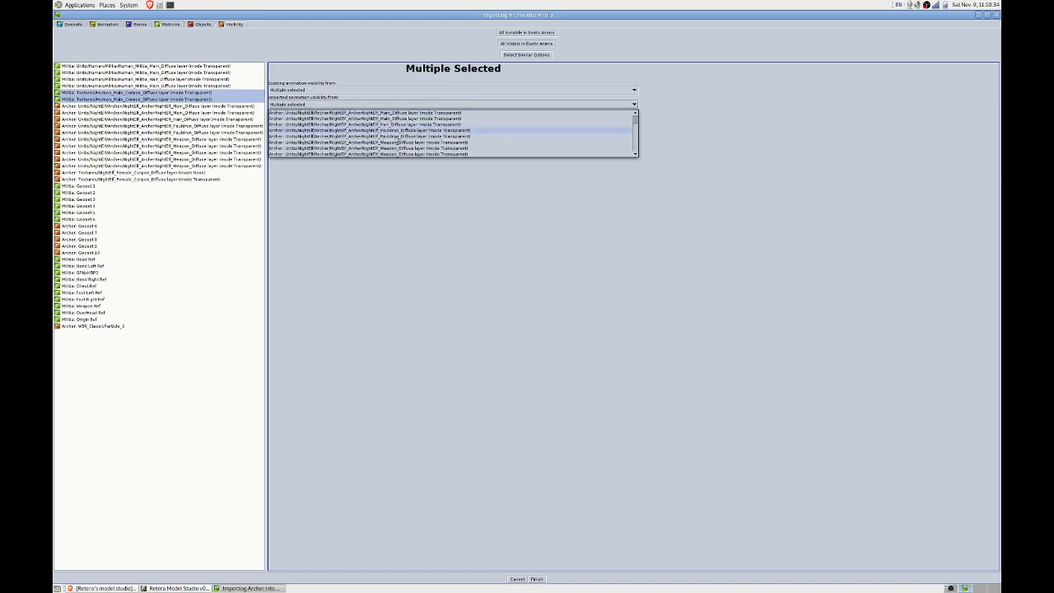
scroll(406, 140, "up", 3)
left_click(409, 143)
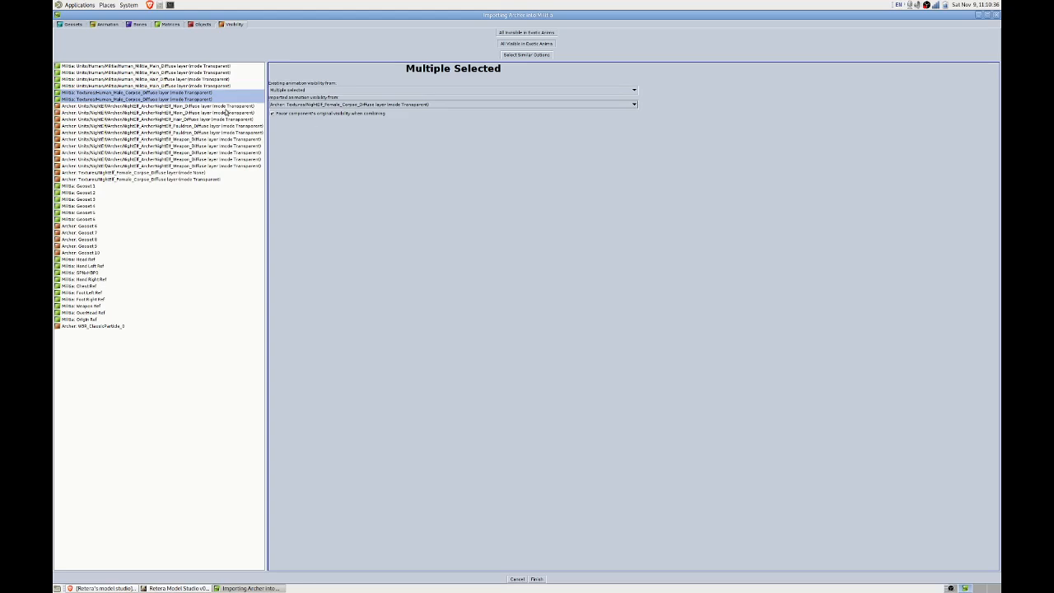
left_click(198, 99)
left_click(203, 93)
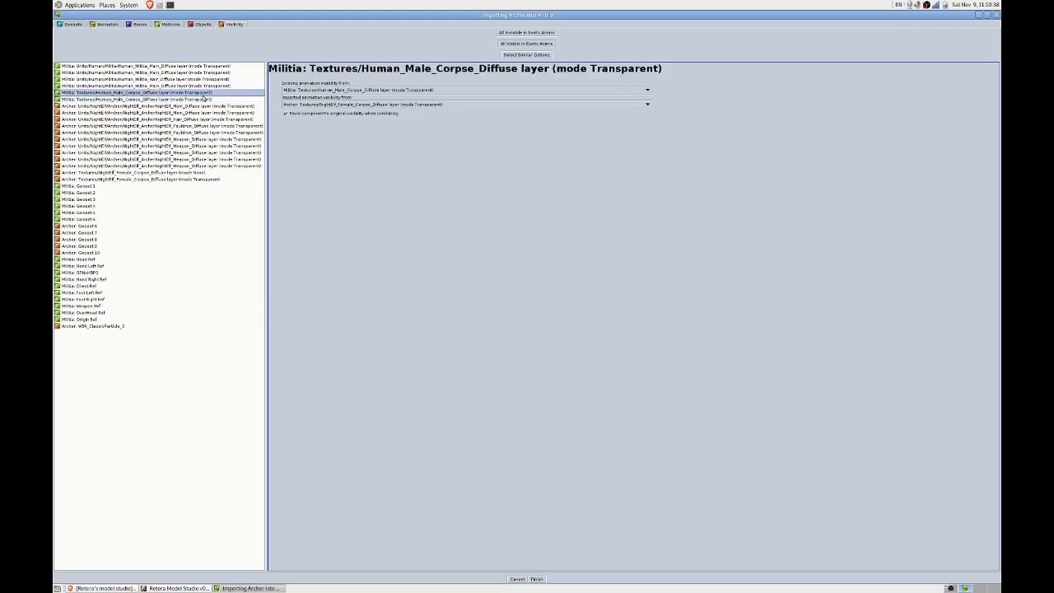
left_click(203, 99)
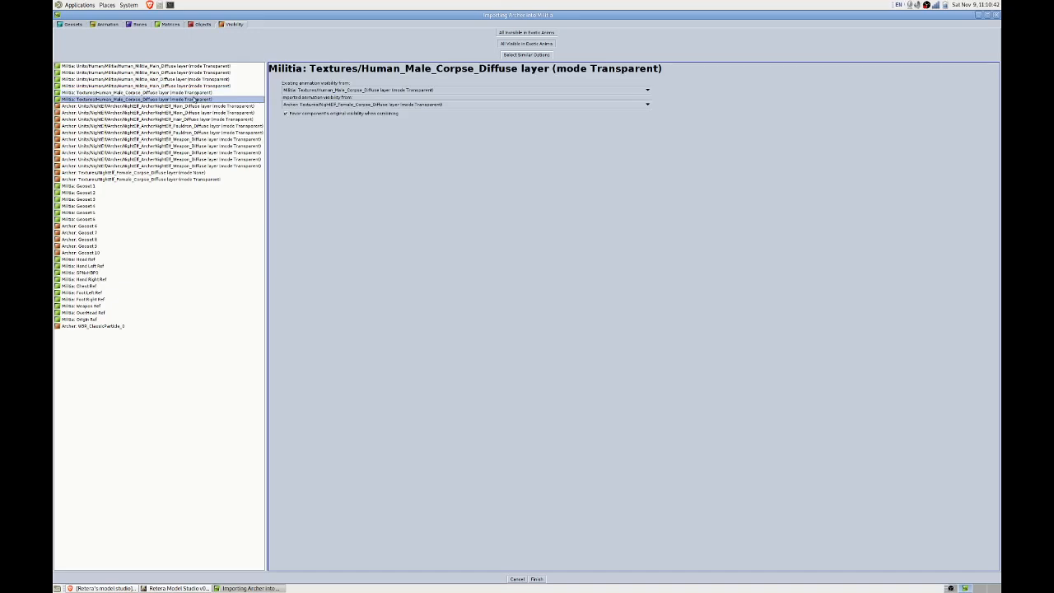
Review the visibility settings of the Militia geosets, the Archer geosets and the Archer W3R_ClassicParticle_0 emitter.
left_click(130, 218)
left_click(132, 213)
left_click(132, 232)
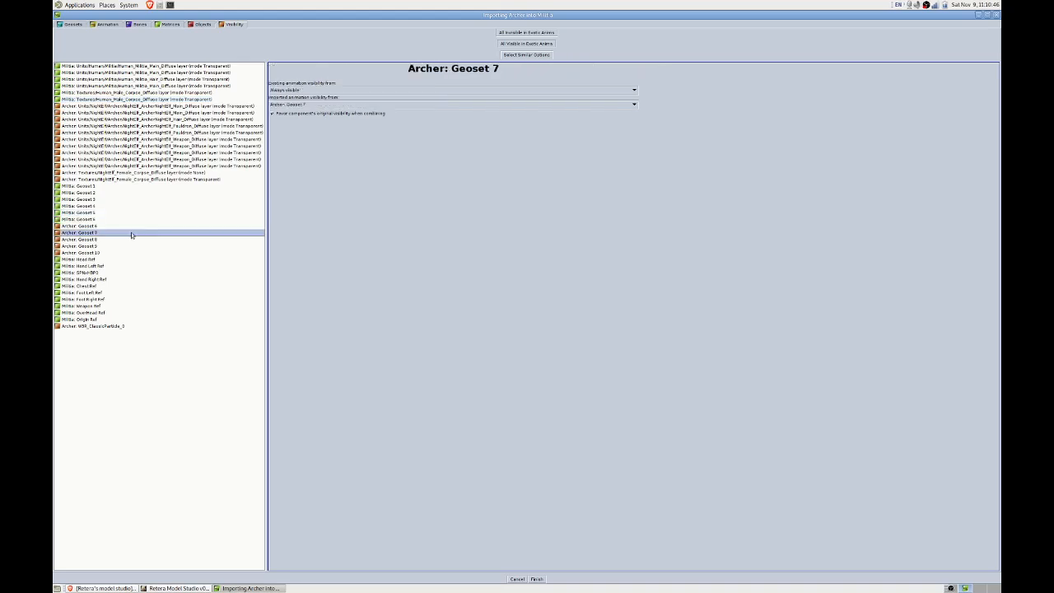
left_click(133, 244)
left_click(133, 251)
left_click(136, 326)
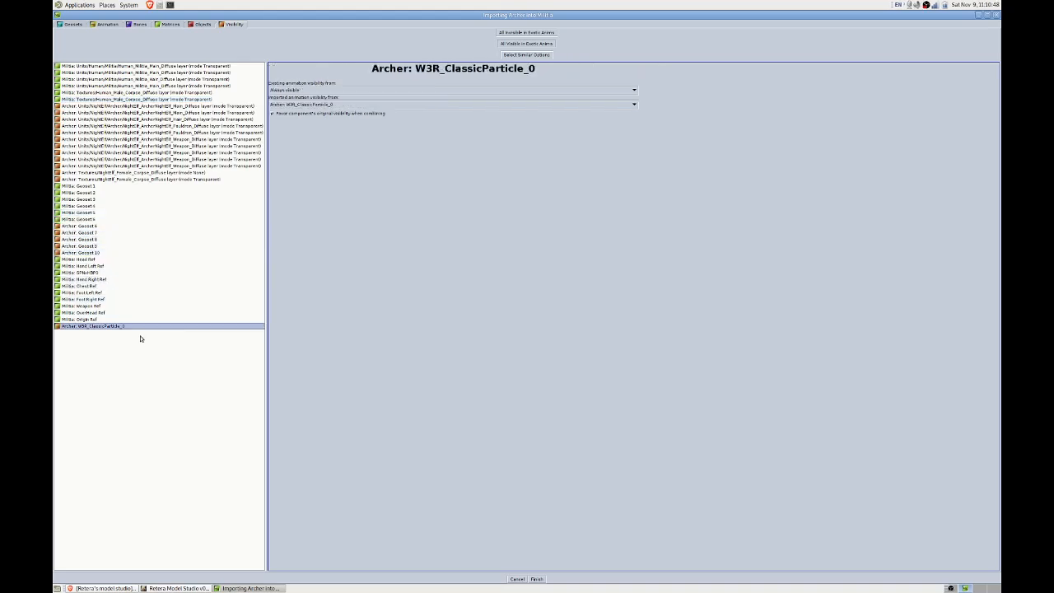
Set the imported animation visibility of the Militia SPNxHBP0 object to the Archer SPNxHBP0.
left_click(89, 272)
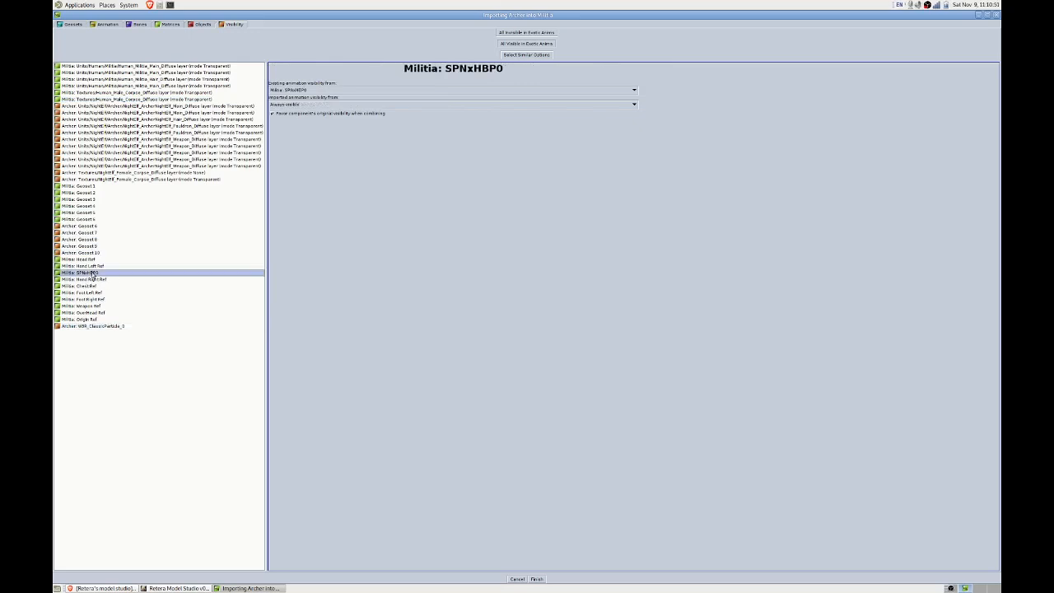
left_click(298, 105)
scroll(315, 135, "down", 6)
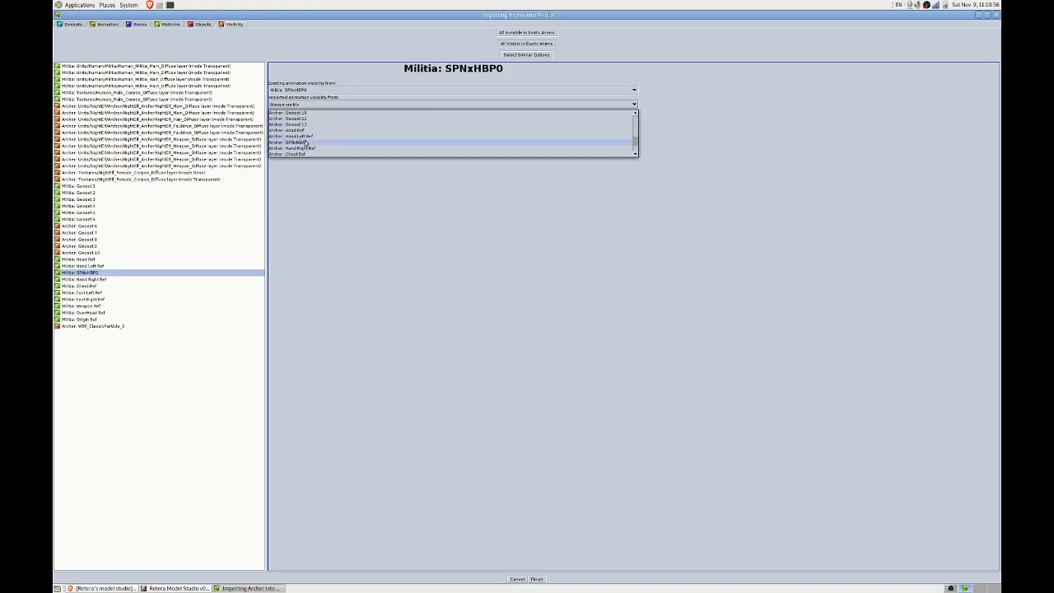
left_click(308, 142)
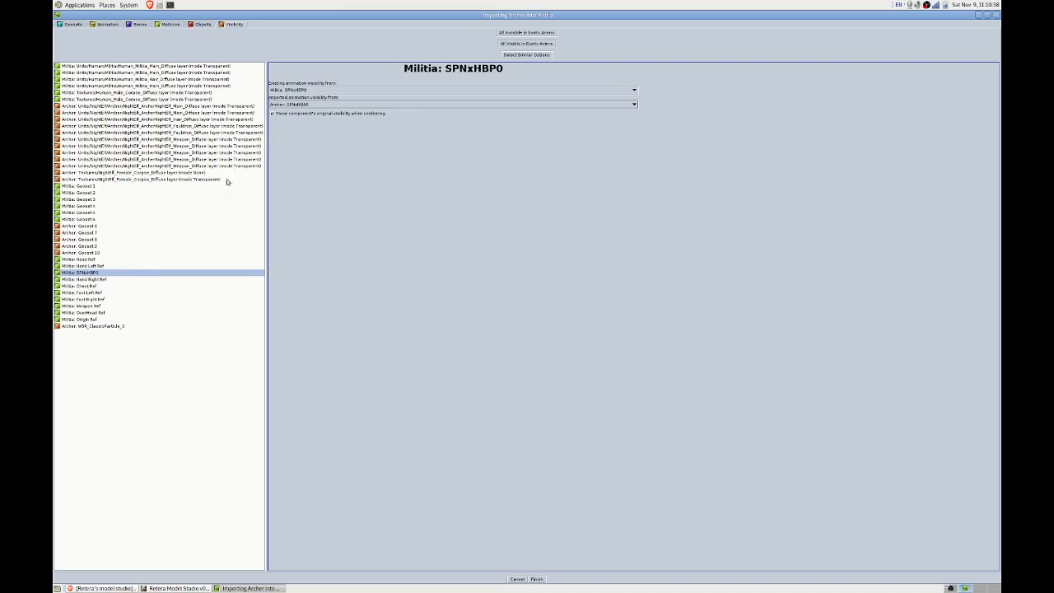
Check the visibility sources of the Militia attachment references, including Hand Left Ref, Head Ref, Foot Left Ref and Origin Ref.
left_click(96, 266)
left_click(316, 103)
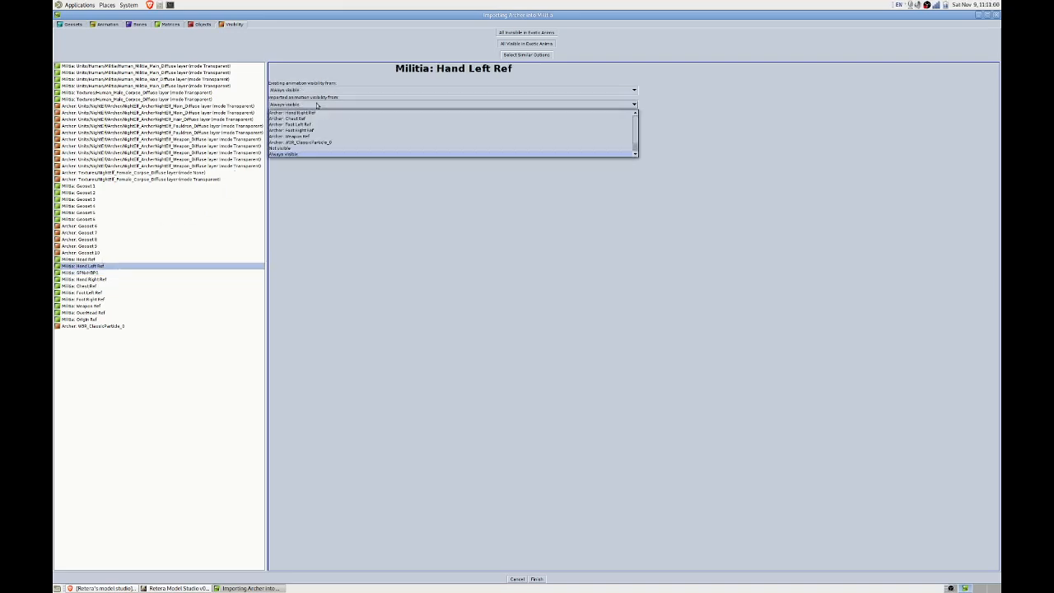
left_click(318, 104)
left_click(73, 260)
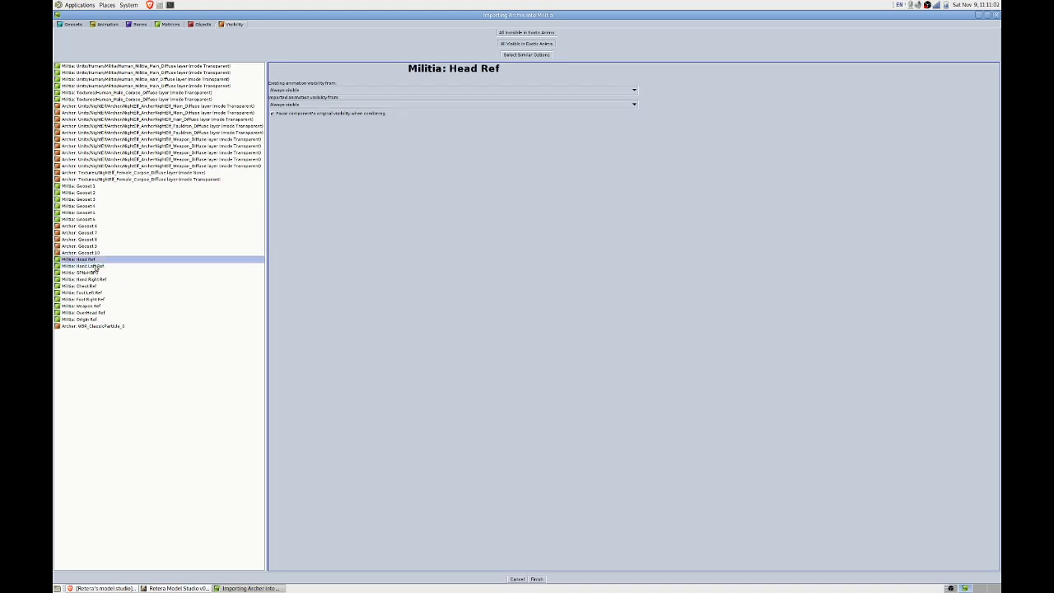
left_click(95, 293)
left_click(97, 320)
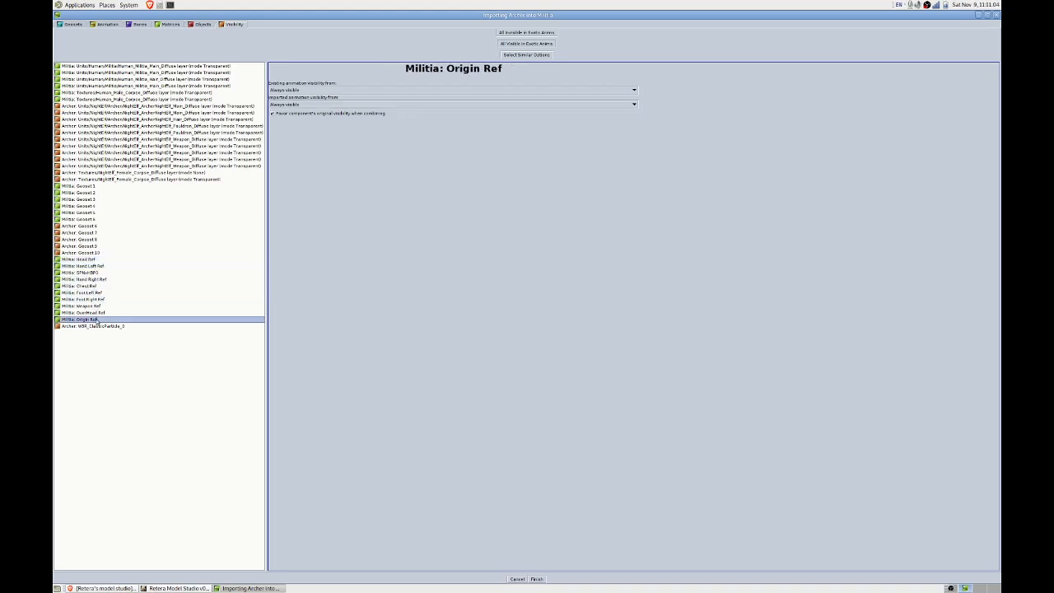
Set the existing animation visibility of the Archer W3R_ClassicParticle_0 emitter to Not visible.
left_click(120, 326)
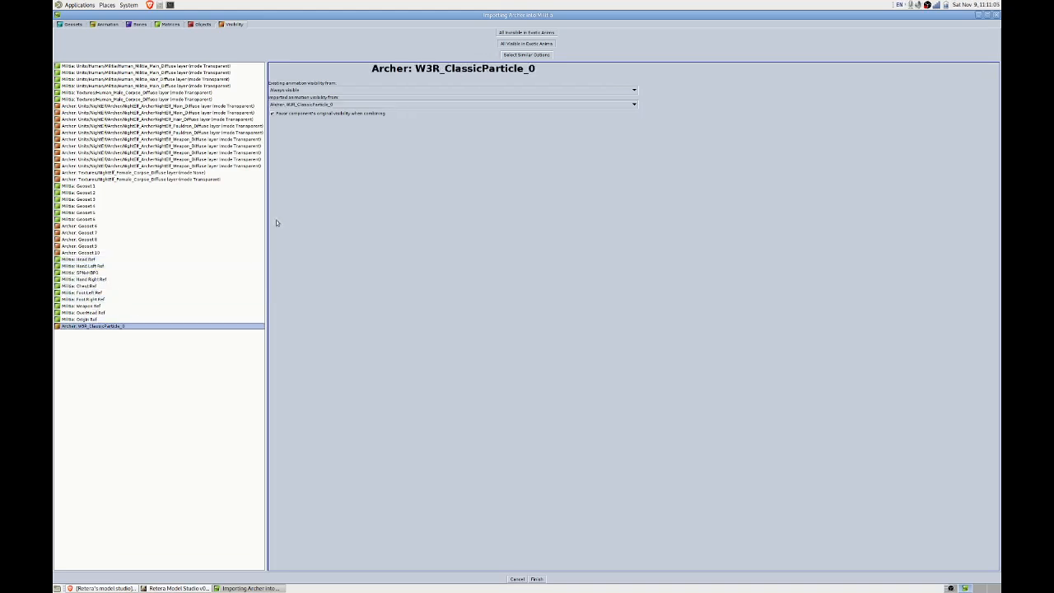
left_click(295, 91)
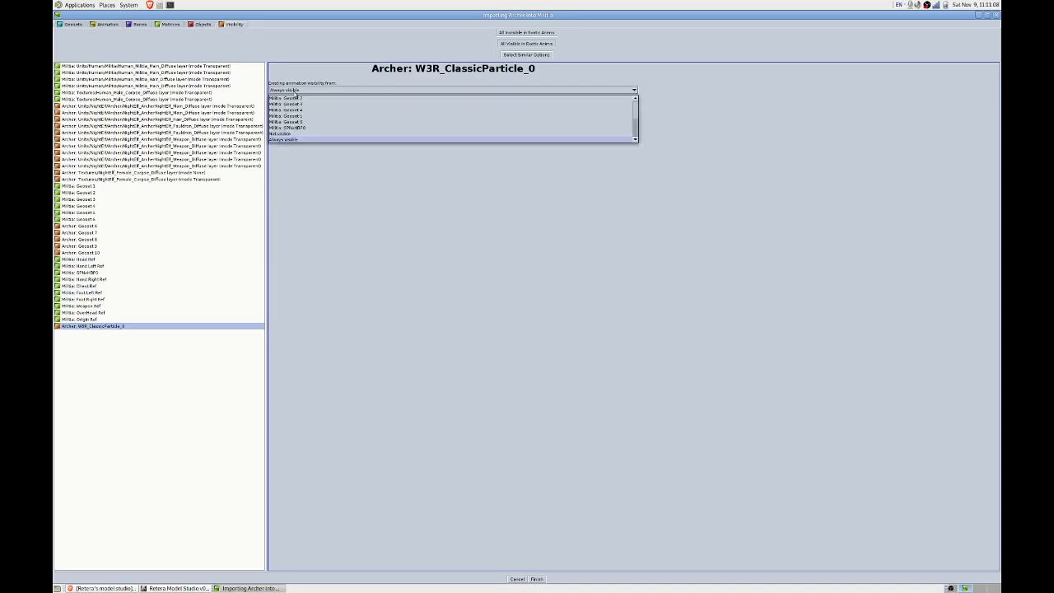
left_click(301, 134)
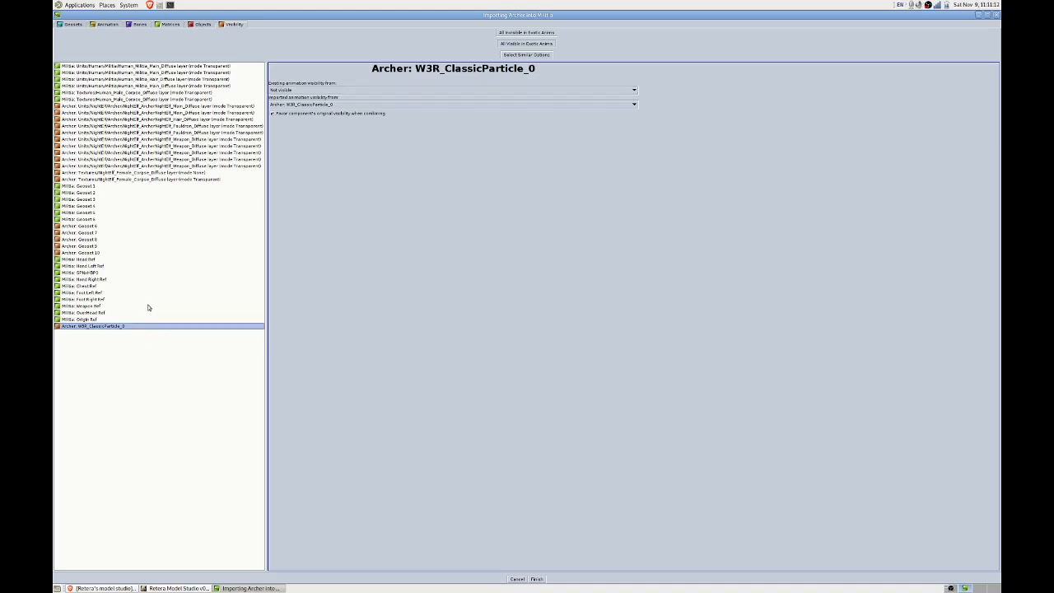
Recheck the animation import options and finish importing the Archer into the Militia model.
left_click(105, 24)
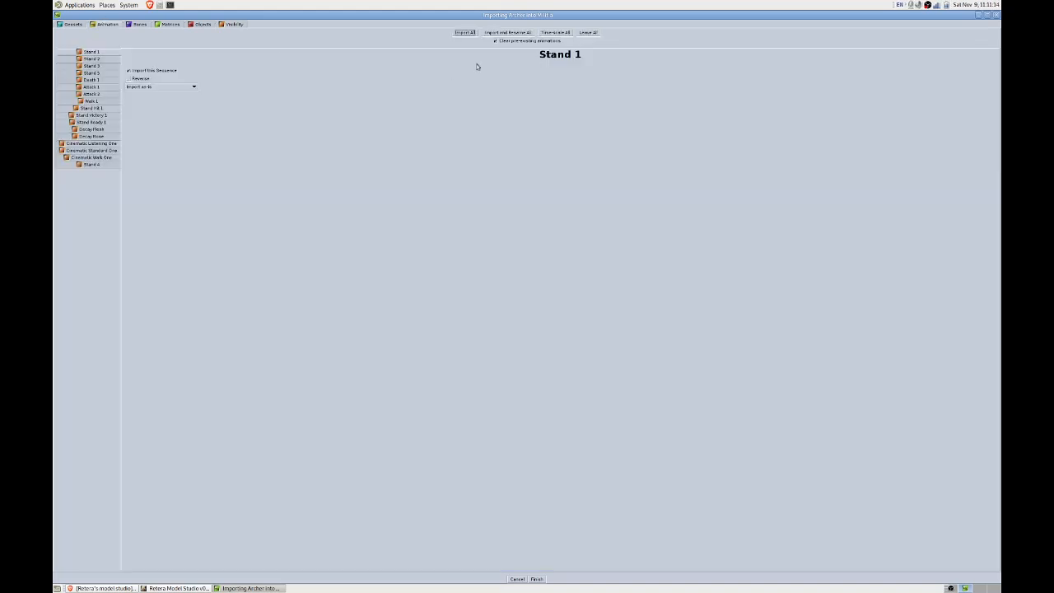
left_click(234, 24)
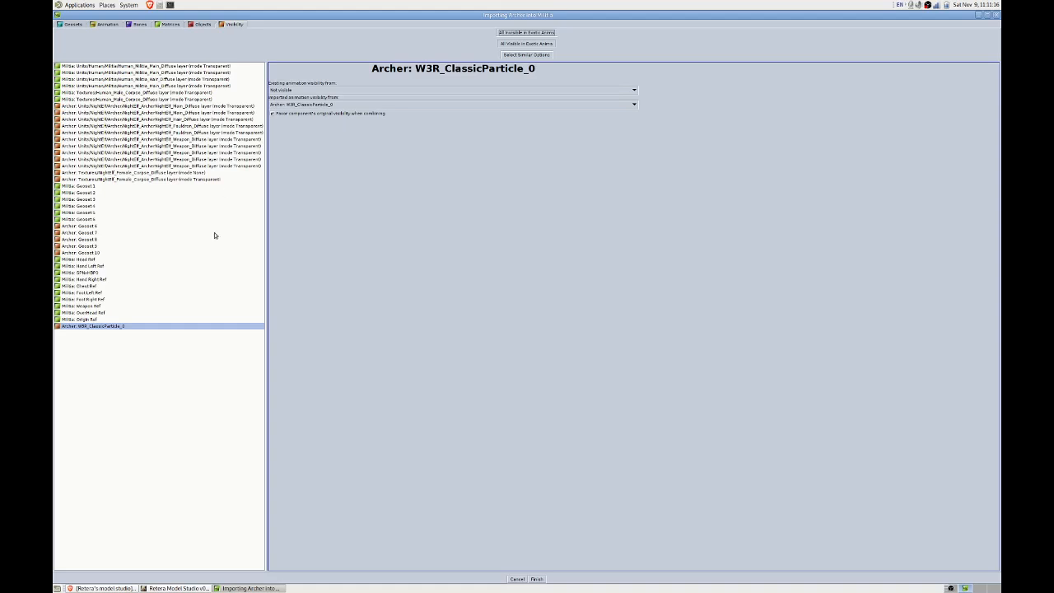
left_click(535, 579)
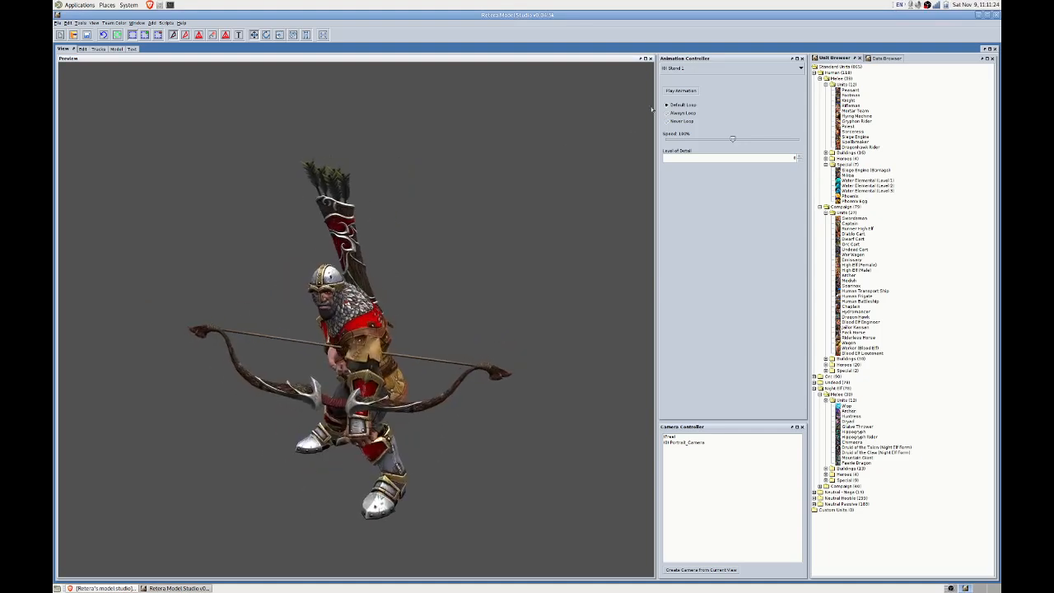
Preview the Stand 2, Attack 1 and Stand 1 animations on the combined model, checking the quiver and bow.
left_click(725, 68)
left_click(700, 83)
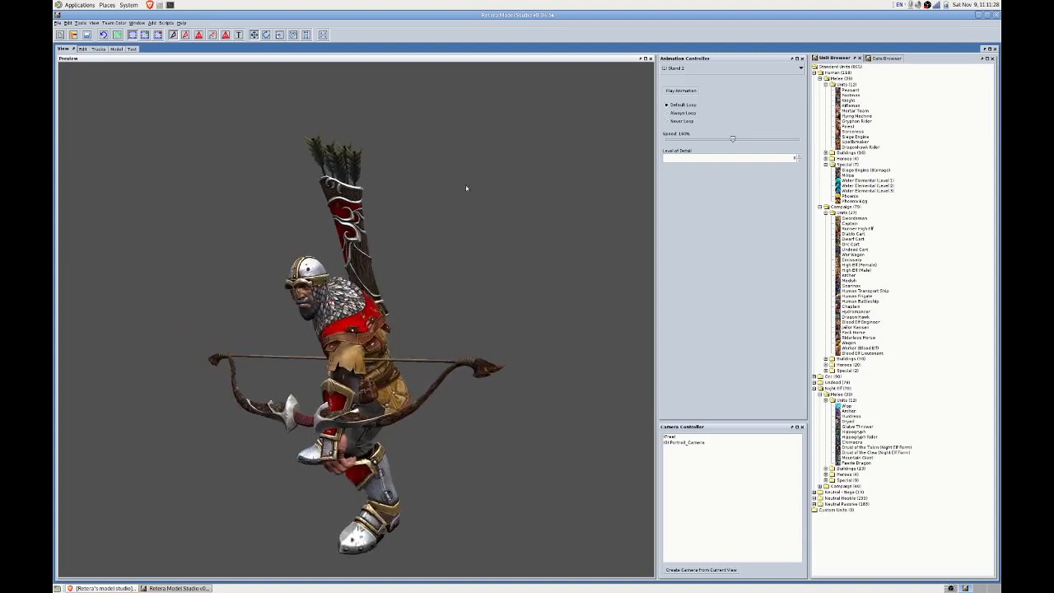
left_click(701, 70)
left_click(702, 102)
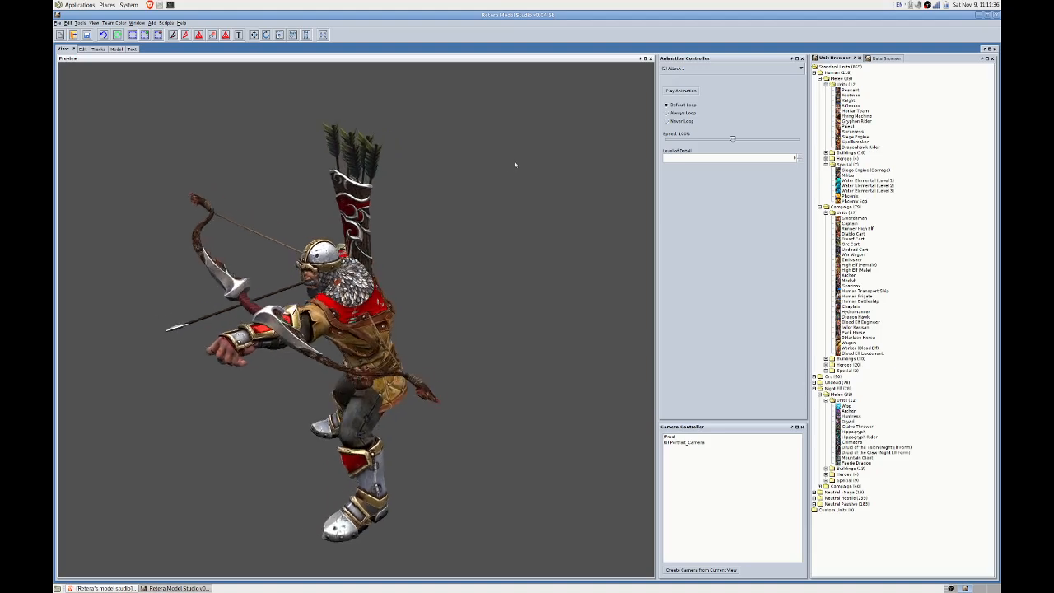
left_click(669, 68)
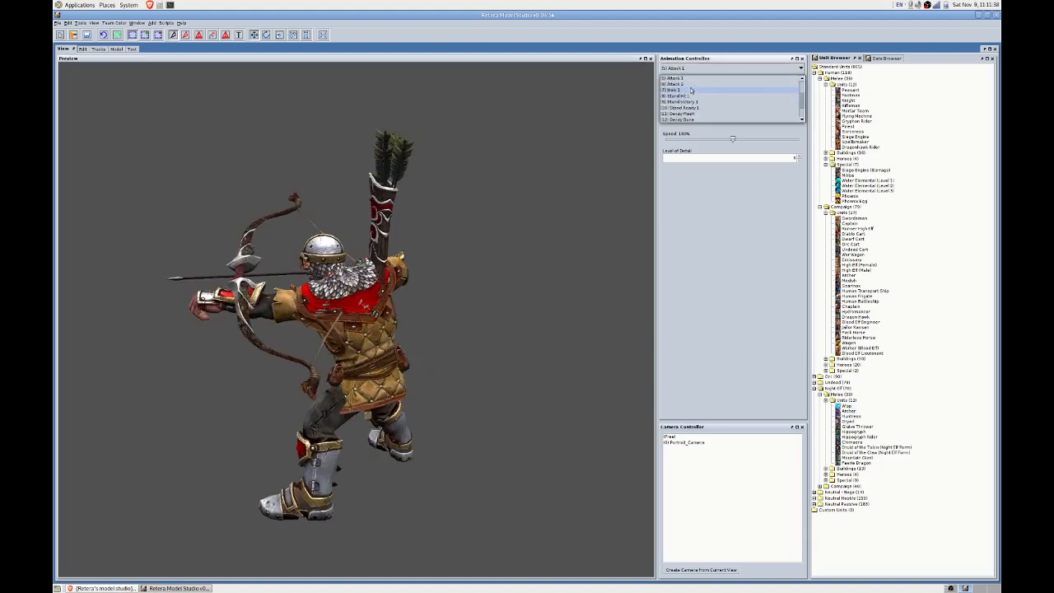
left_click(680, 85)
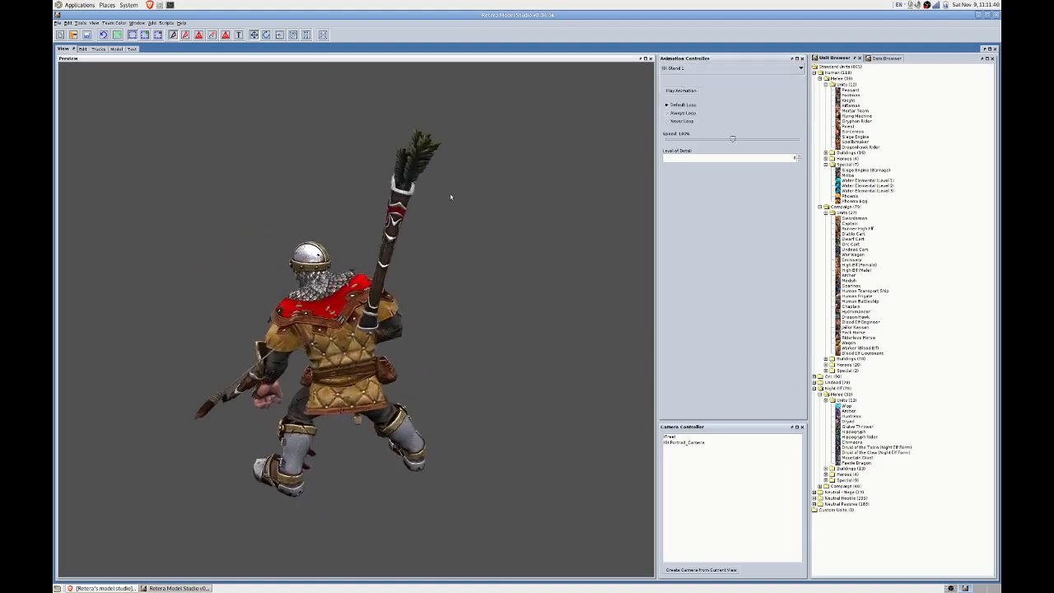
middle_click_drag(480, 196, 368, 206)
left_click_drag(337, 217, 393, 220)
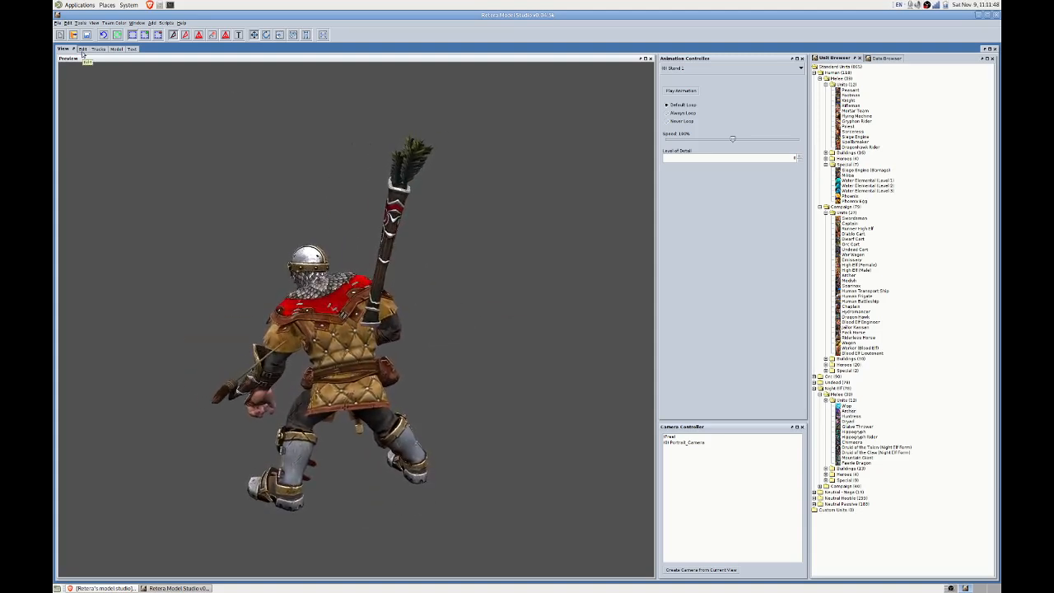
Preview the Walk 1 animation to inspect the quiver's movement, and return the model to the unanimated pose.
left_click(696, 68)
scroll(690, 103, "down", 2)
left_click(688, 90)
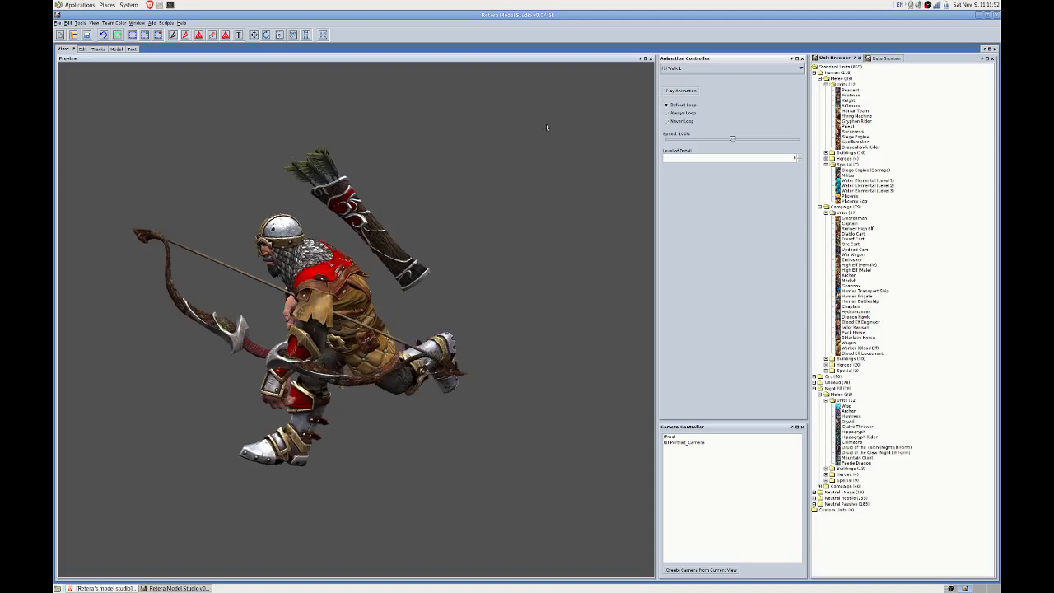
left_click_drag(505, 132, 502, 132)
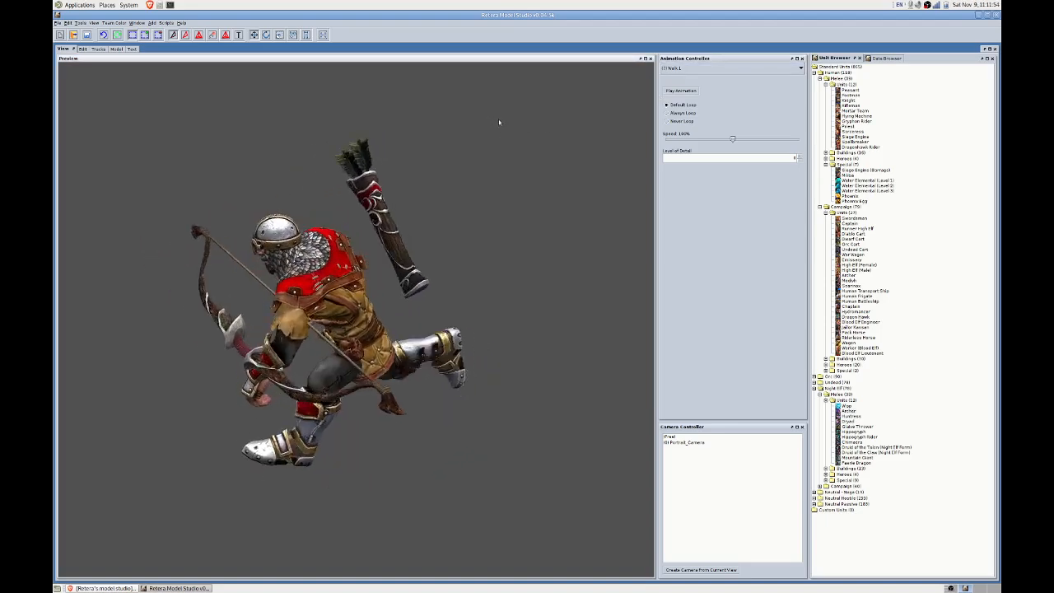
left_click_drag(511, 120, 498, 125)
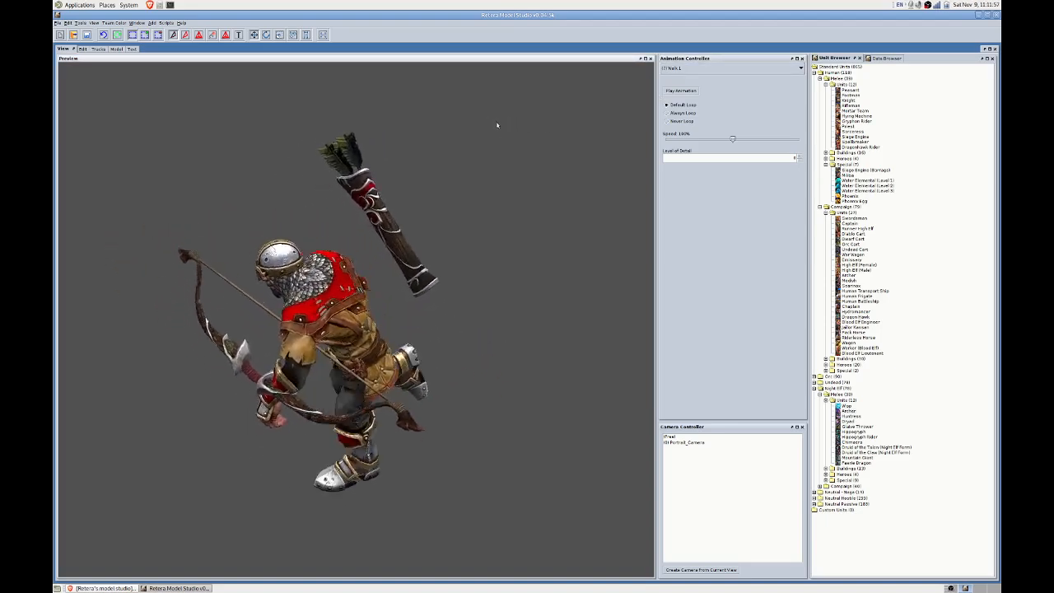
left_click(674, 68)
left_click(676, 78)
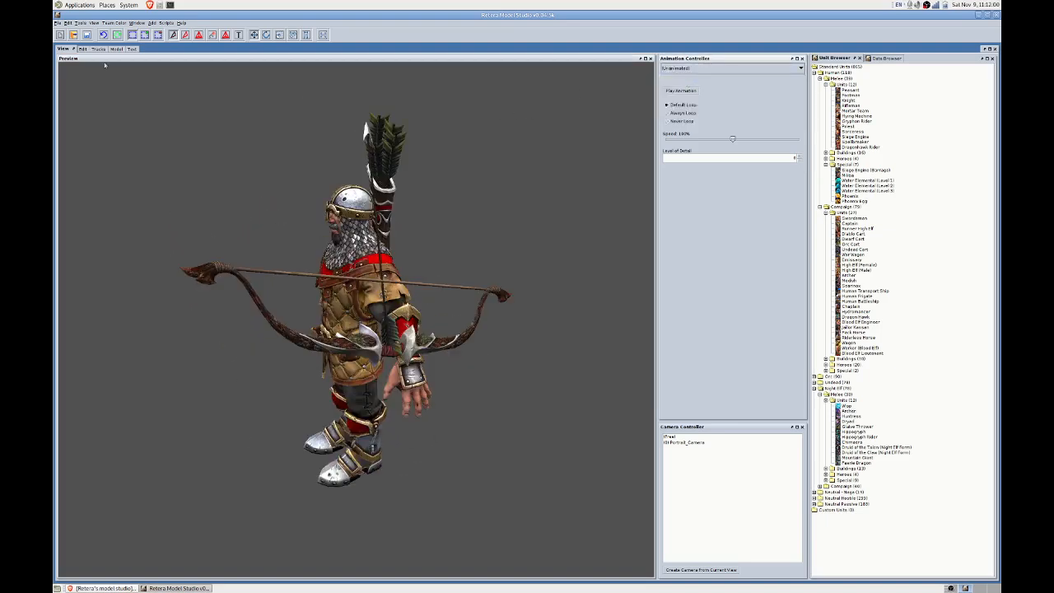
In the model editor, hide all nodes except the quiver_bind_jnt bone, leaving its arrow bones hidden too.
left_click(81, 49)
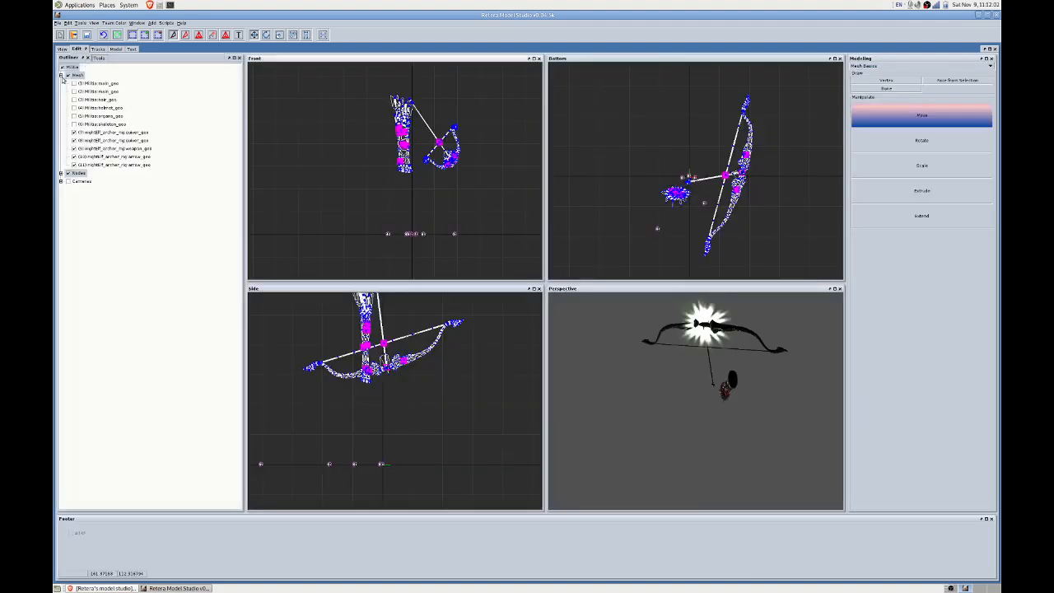
left_click(61, 173)
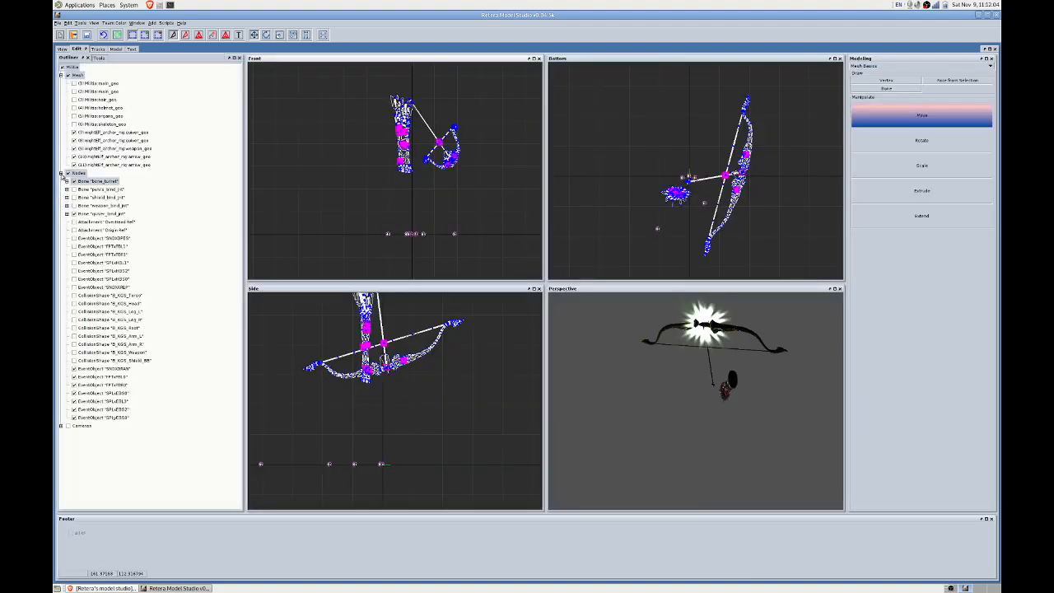
left_click(67, 213)
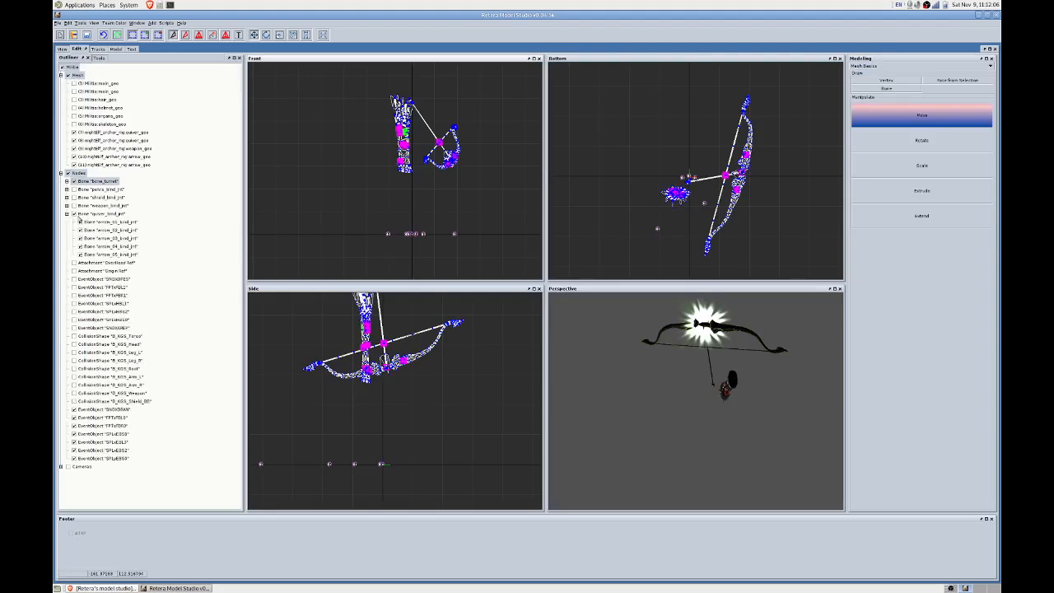
left_click(71, 175)
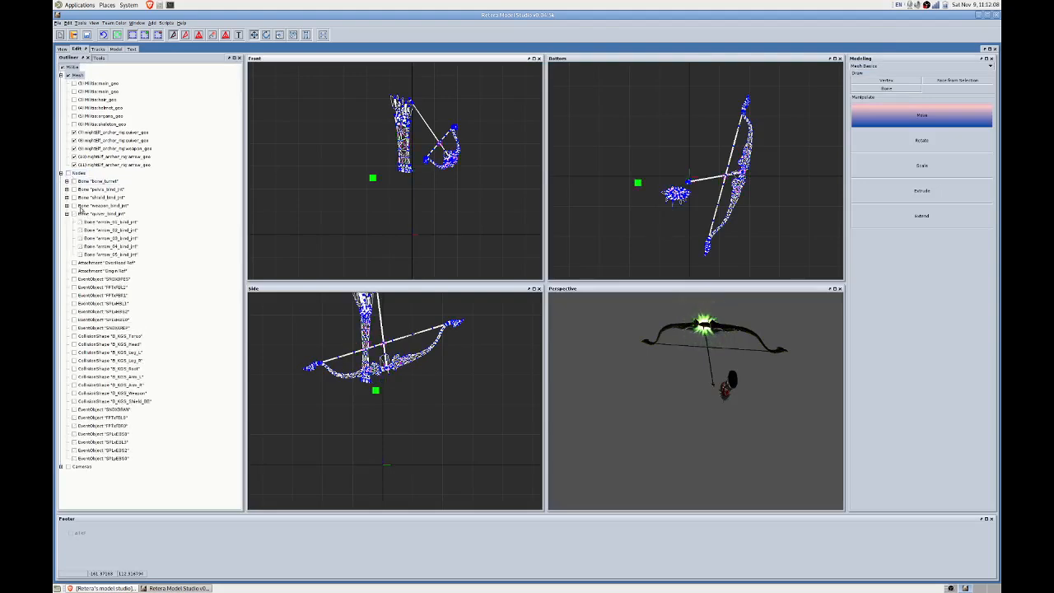
left_click(80, 214)
left_click(100, 223)
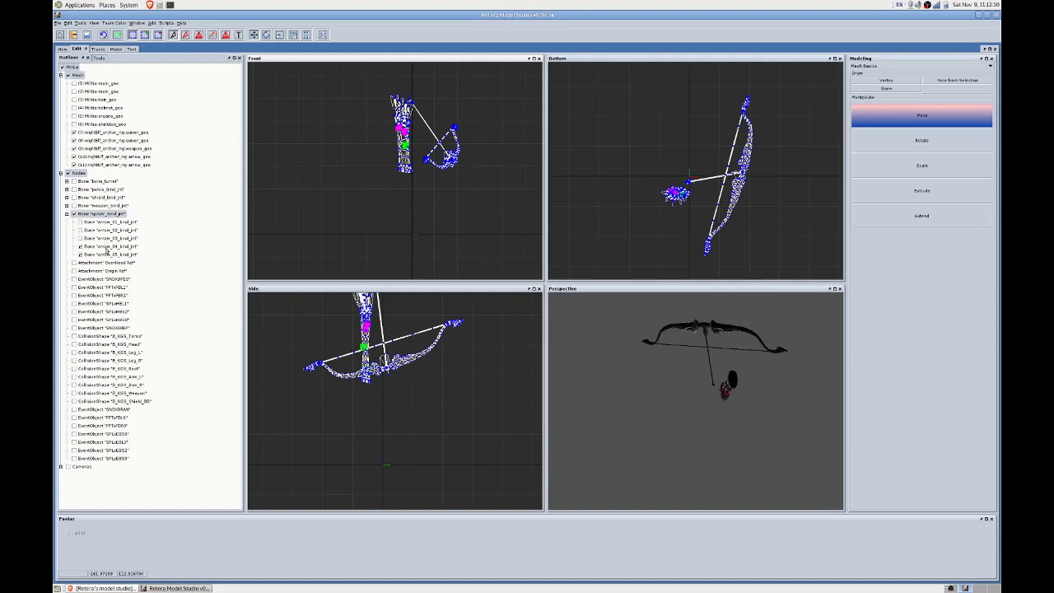
Select the quiver_bind_jnt bone in the Side view and set its parent node to bone_chest.
scroll(376, 343, "up", 2)
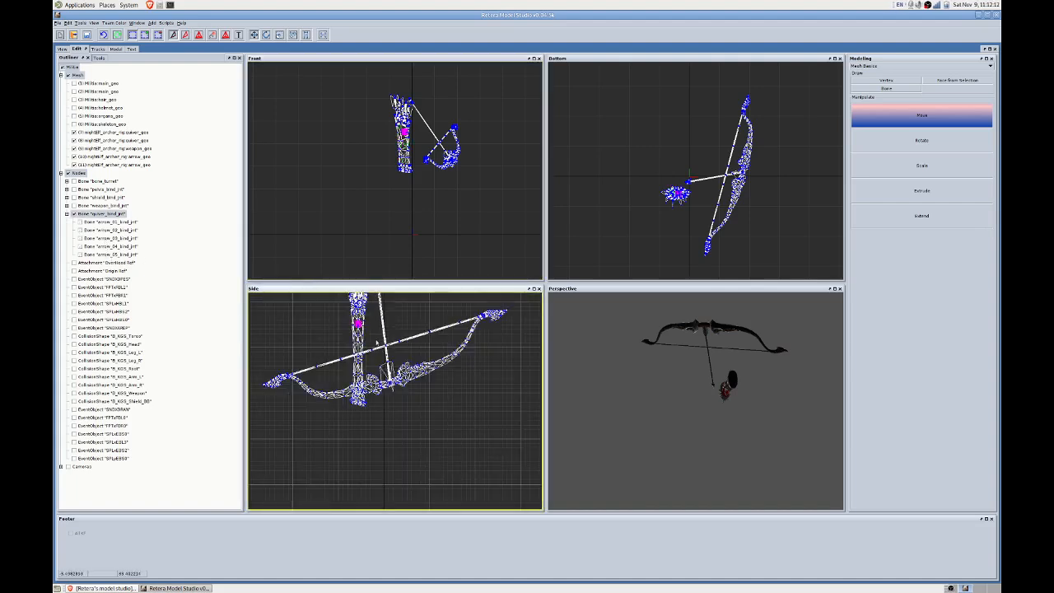
right_click(362, 323)
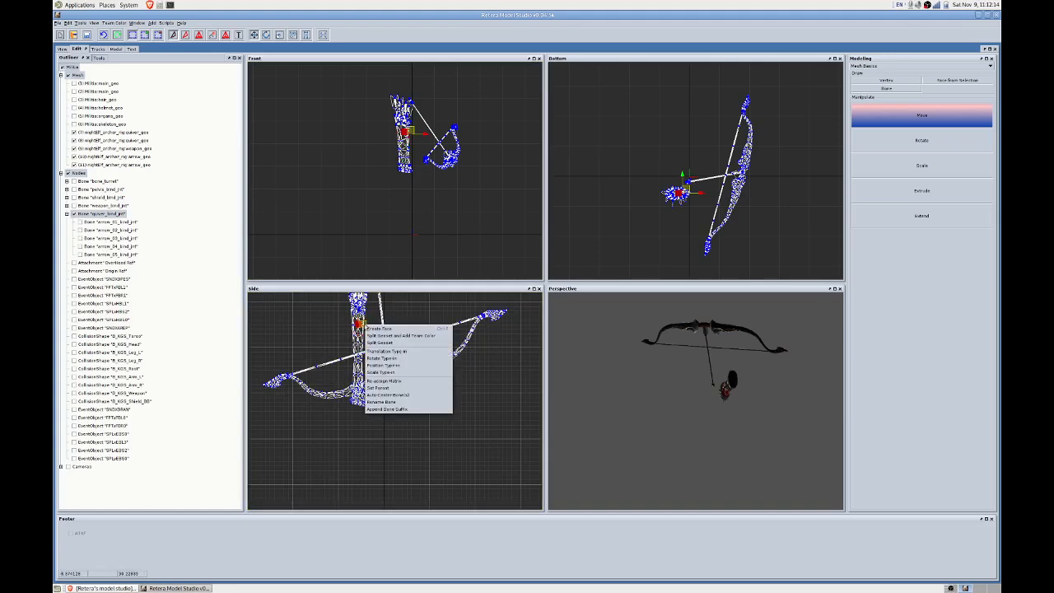
left_click(385, 387)
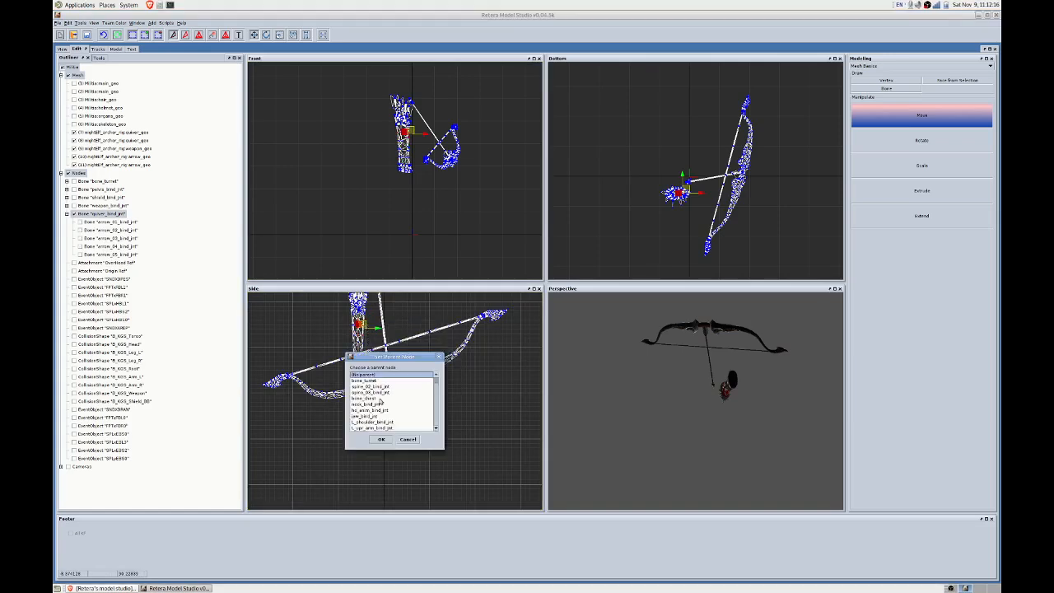
left_click(381, 439)
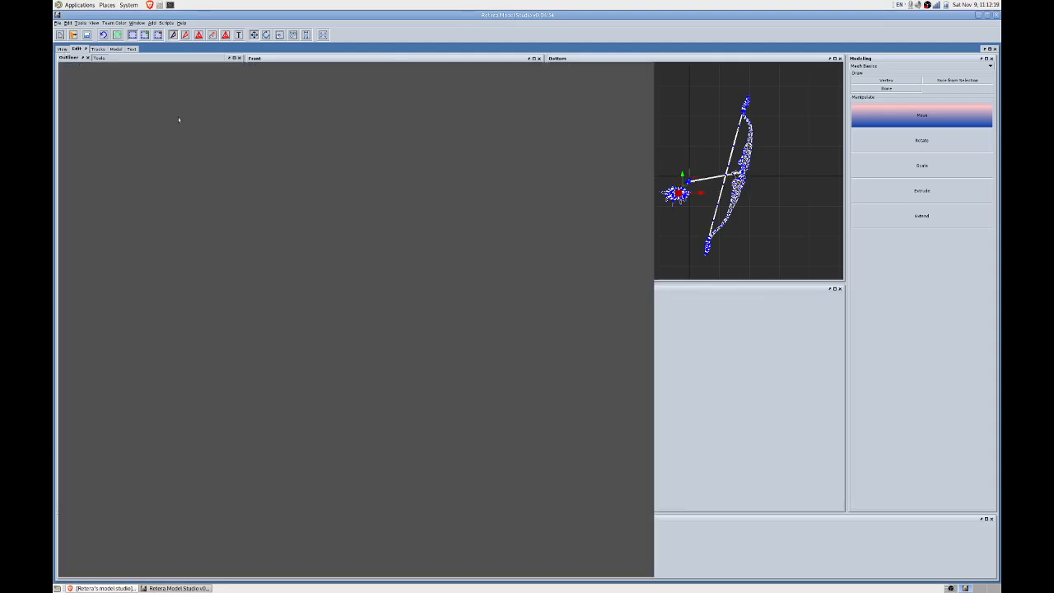
Preview the Stand 1 and Walk 1 animations from several angles to check the quiver, and return the model to the unanimated pose.
mouse_move(313, 173)
middle_mouse_down()
mouse_move(297, 170)
mouse_move(603, 118)
middle_mouse_up()
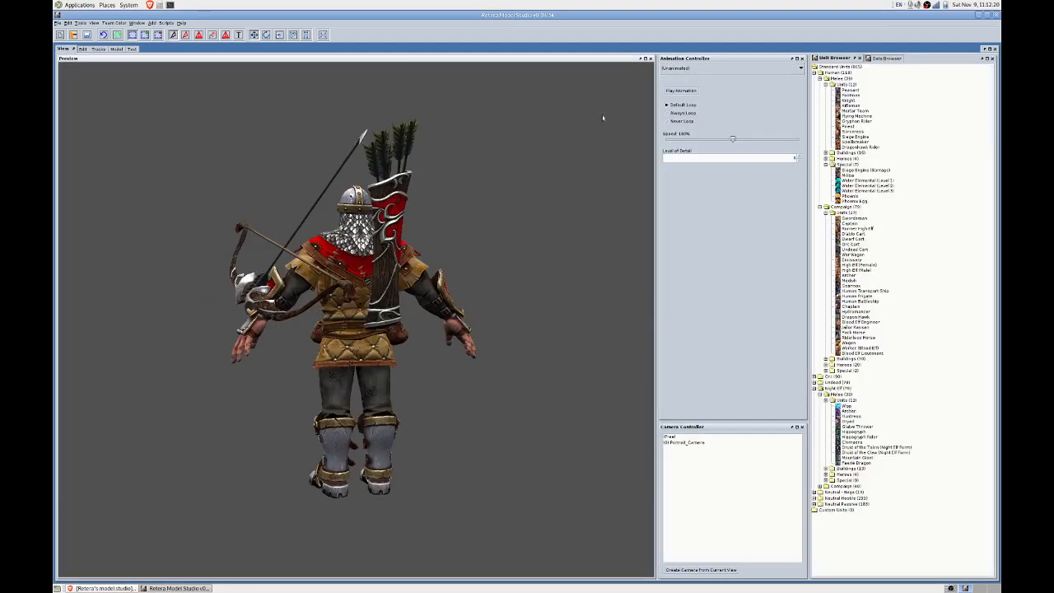
left_click(695, 68)
left_click(684, 78)
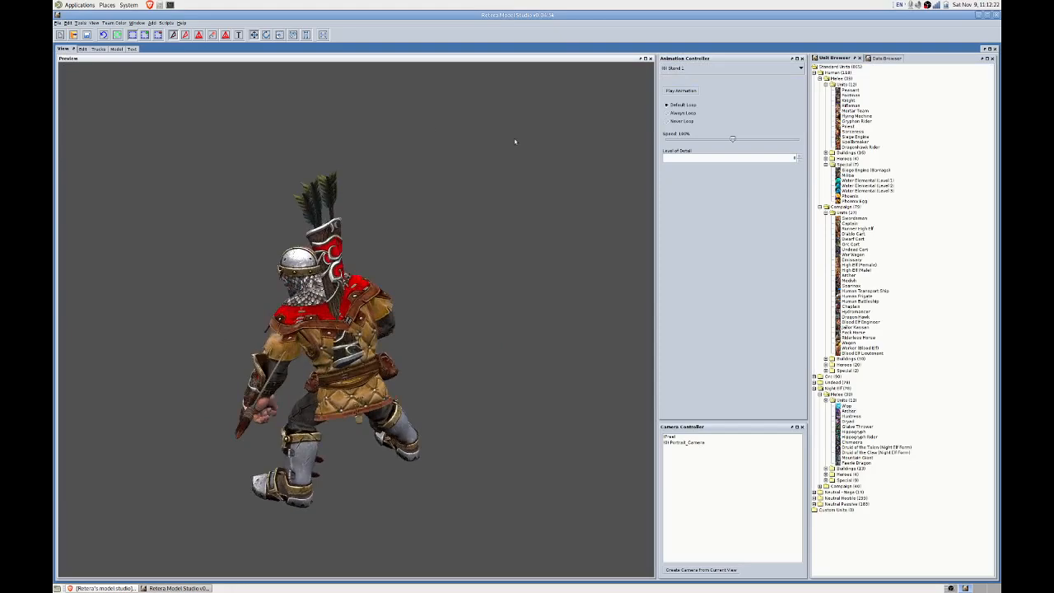
left_click(701, 68)
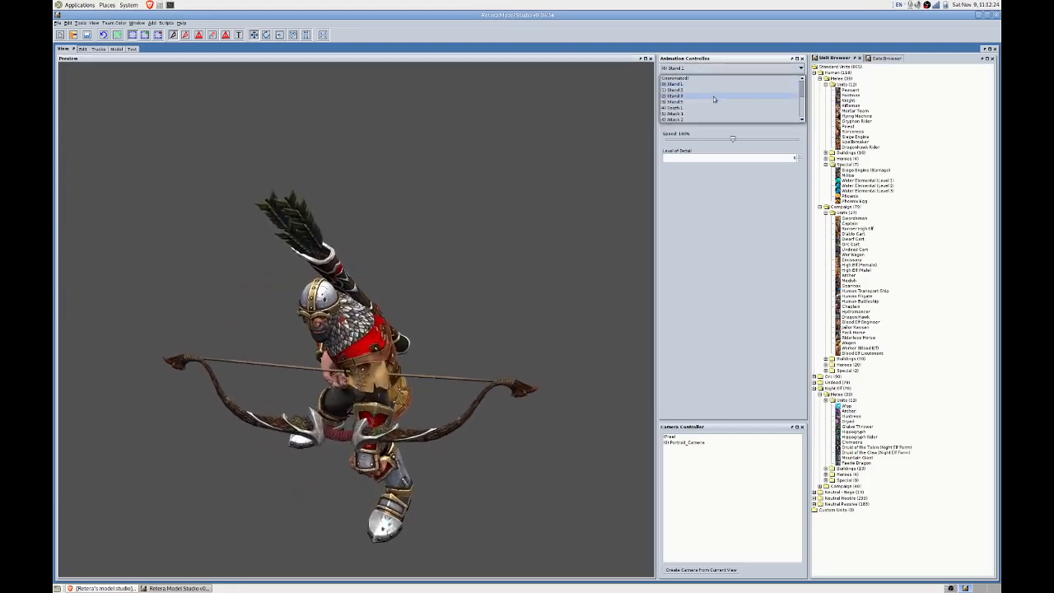
scroll(703, 103, "down", 2)
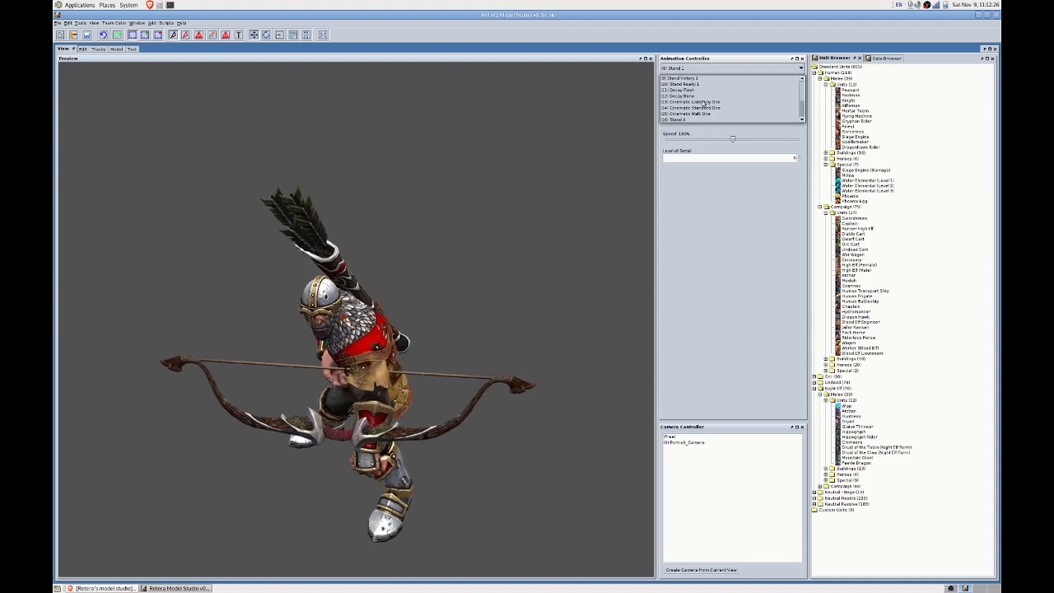
left_click(703, 103)
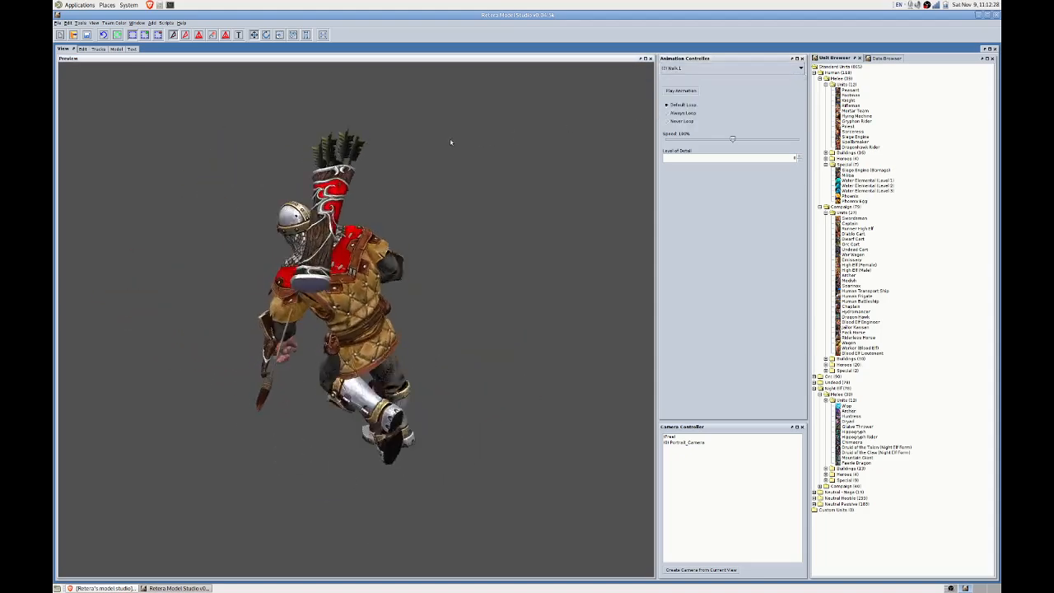
left_click(692, 68)
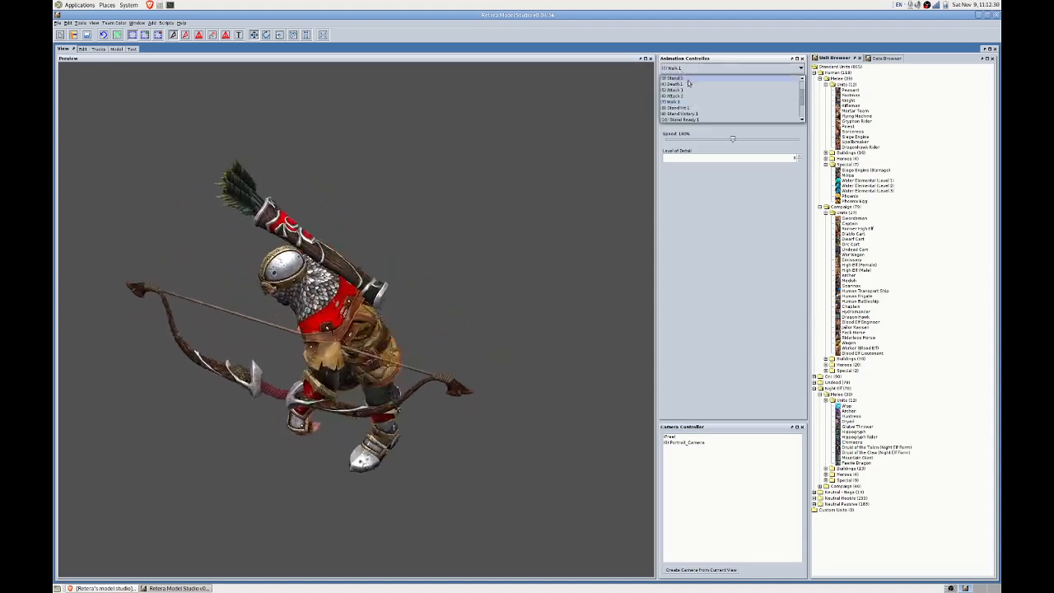
left_click(685, 90)
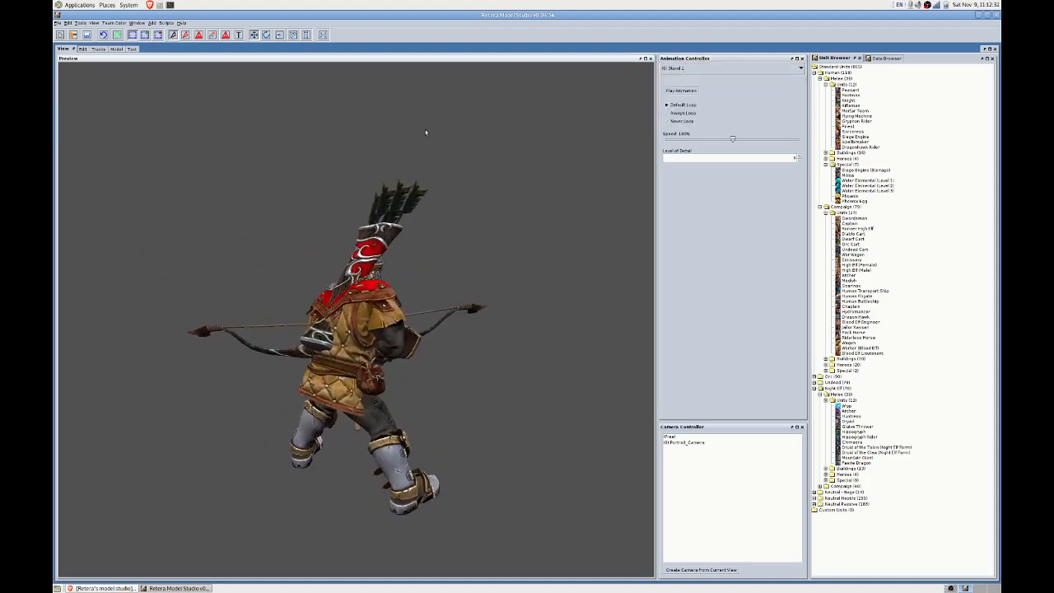
left_click(721, 69)
left_click(709, 75)
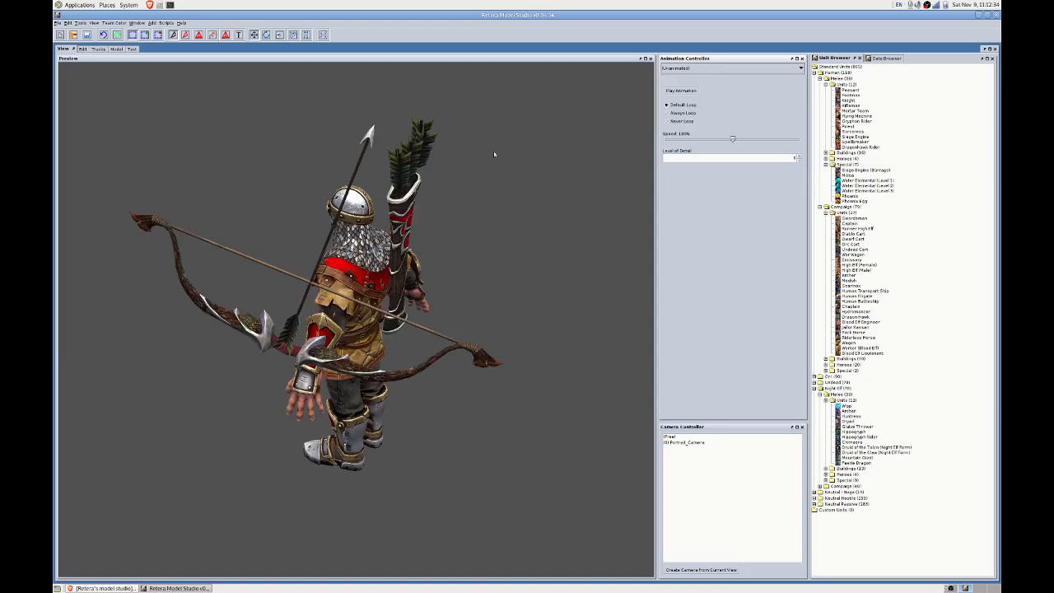
Switch to the Archer model, compare its quiver placement in the unanimated pose, and return to the Militia model.
left_click(138, 23)
left_click(149, 85)
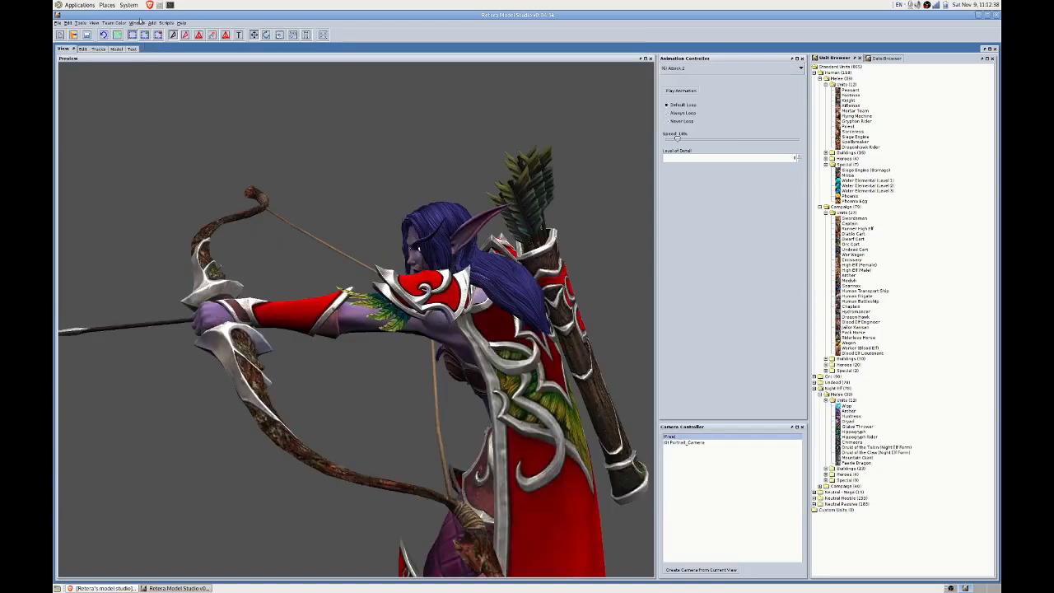
left_click(137, 23)
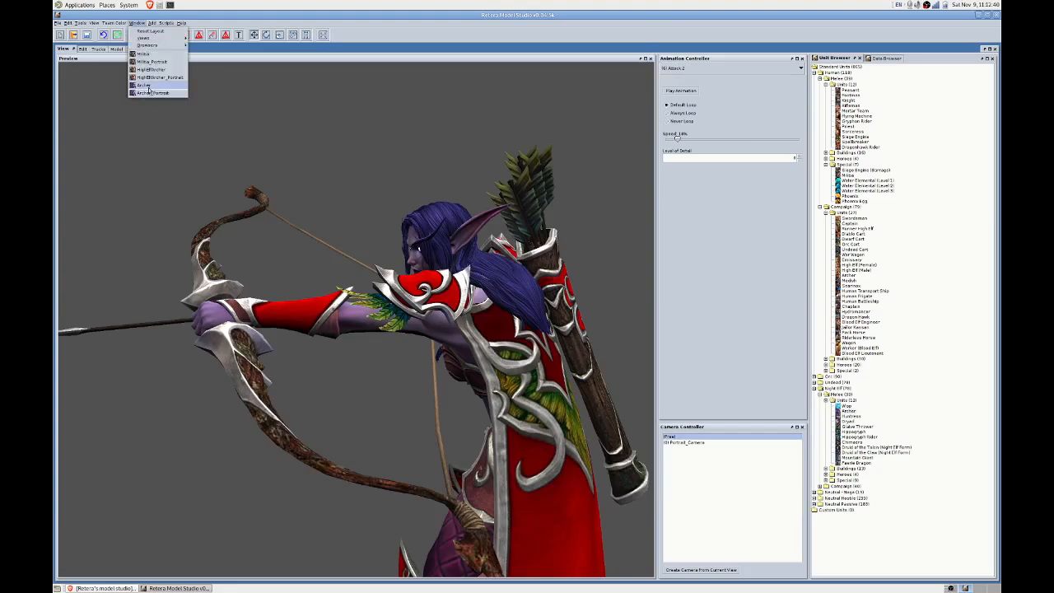
left_click(150, 85)
left_click_drag(480, 246, 436, 262)
scroll(437, 261, "down", 5)
left_click(698, 69)
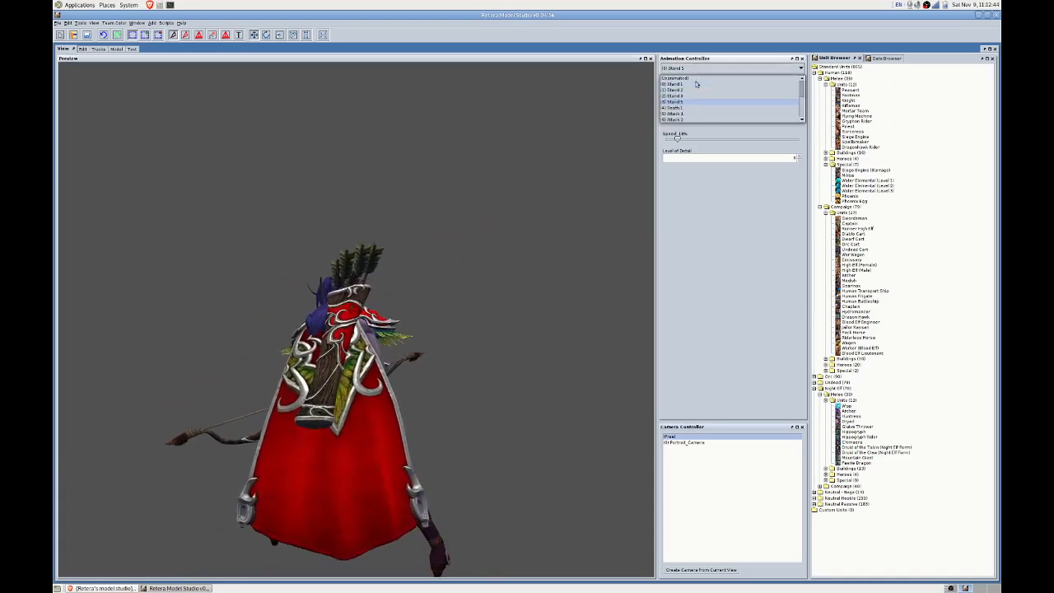
left_click(669, 97)
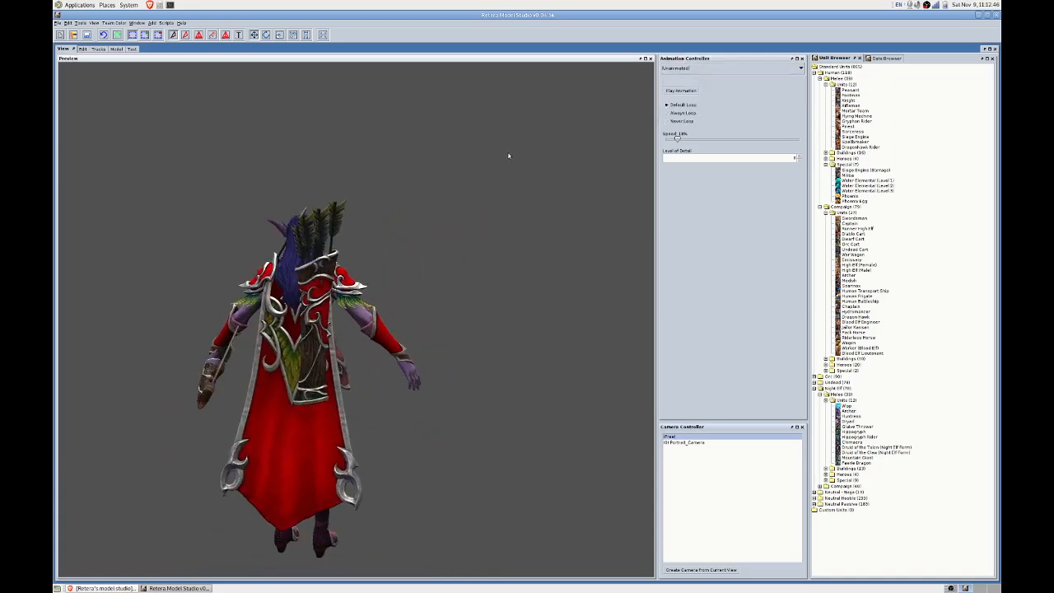
left_click(136, 23)
left_click(158, 54)
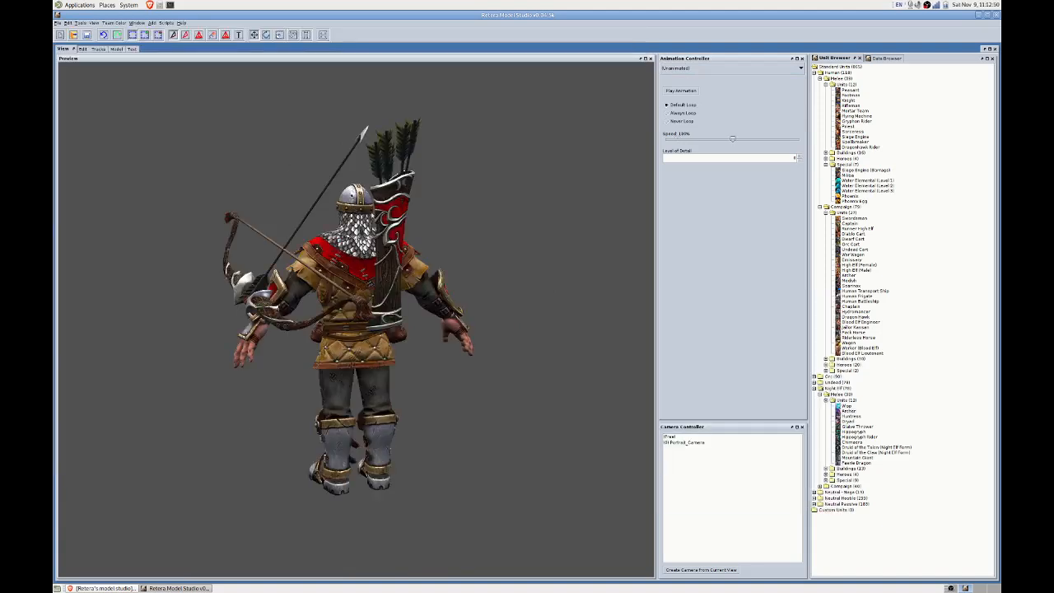
In the model editor, select the whole quiver together with all its arrows in the Front view.
left_click_drag(363, 289, 334, 285)
left_click(81, 49)
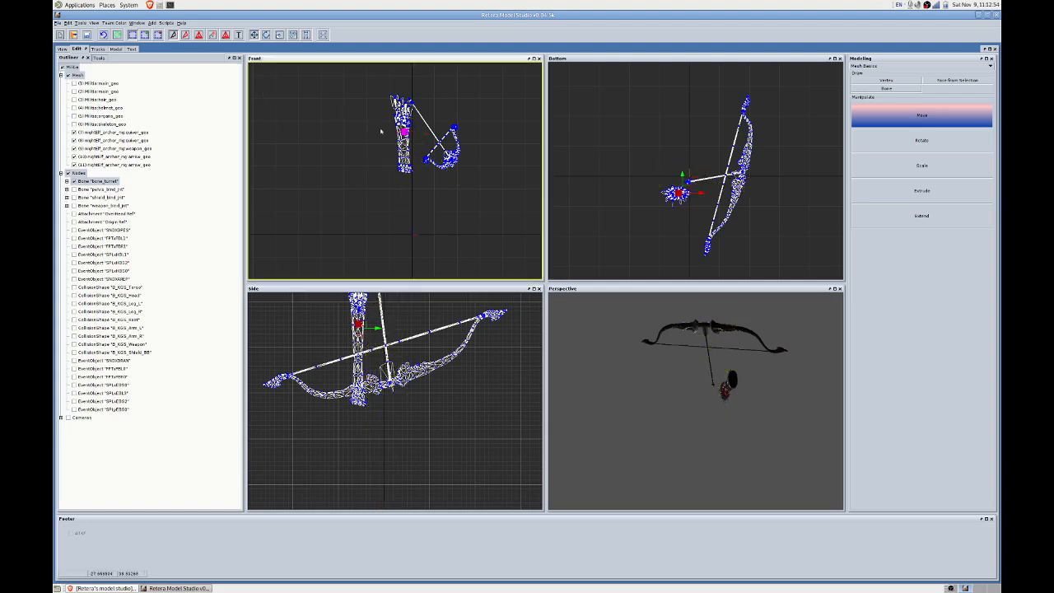
scroll(392, 115, "up", 3)
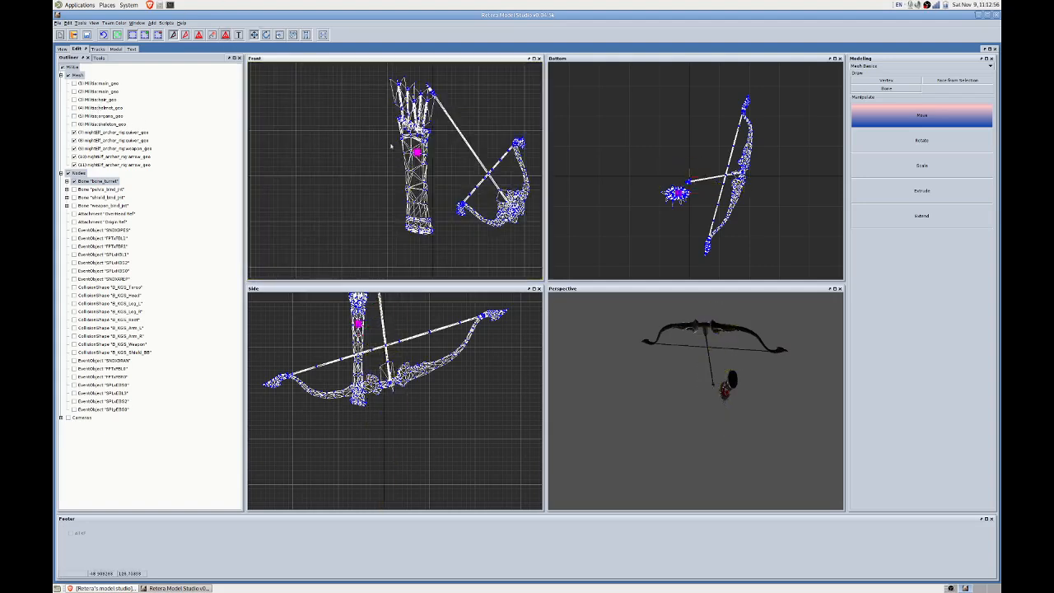
left_click(392, 147)
left_click_drag(420, 165, 421, 166)
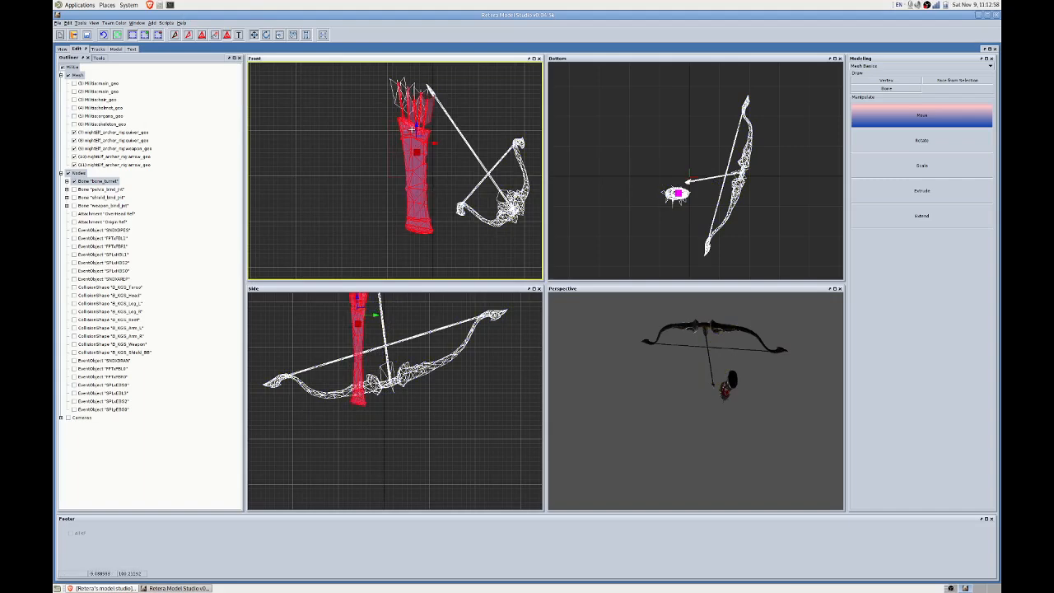
left_click(422, 118, "shift")
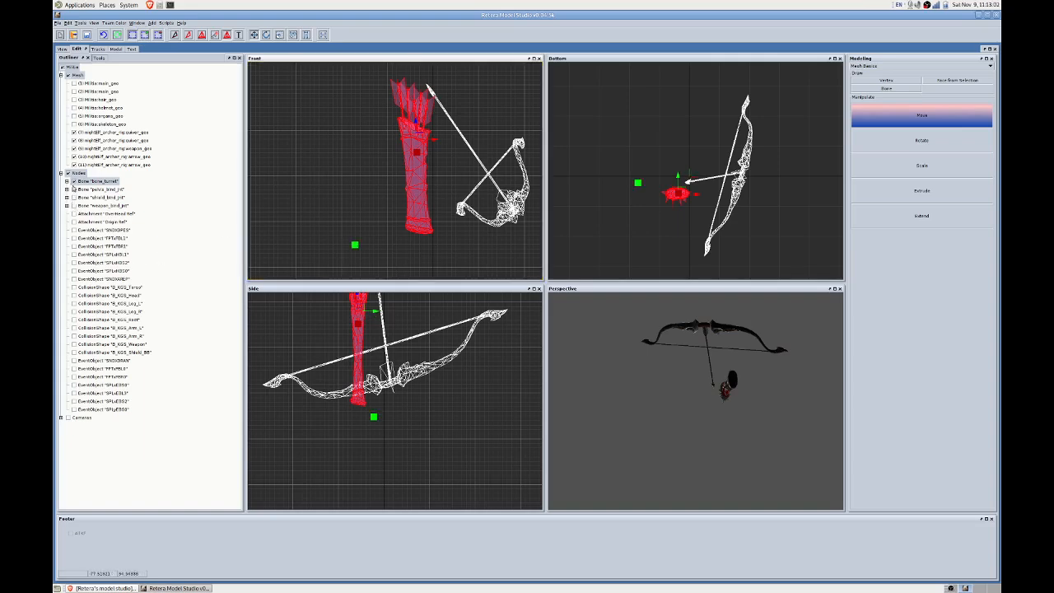
Expand the node hierarchy down to quiver_bind_jnt and make its five arrow bones visible for editing.
left_click(67, 182)
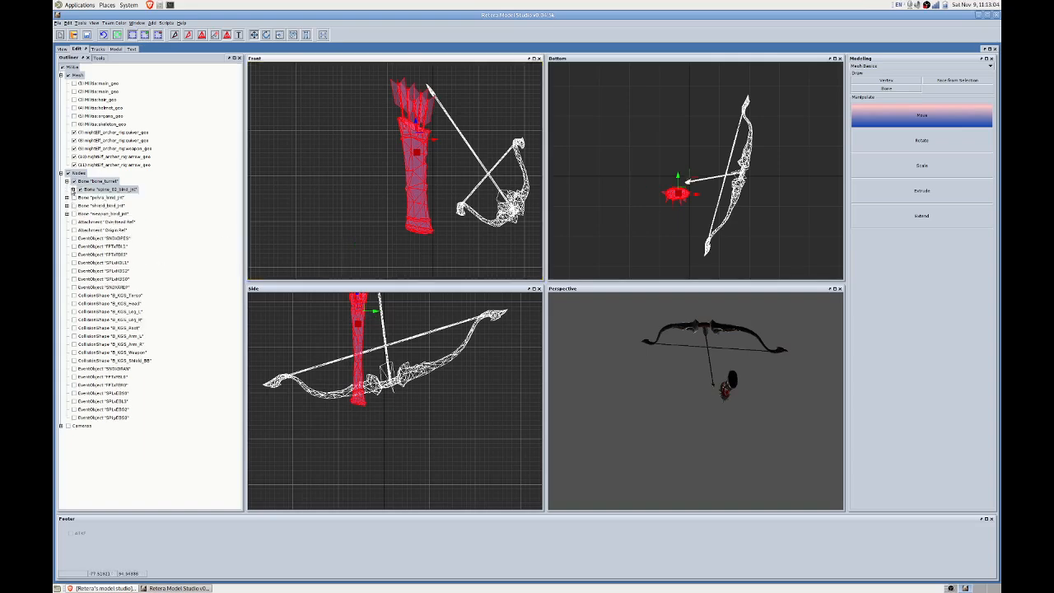
left_click(73, 190)
left_click(79, 198)
left_click(85, 206)
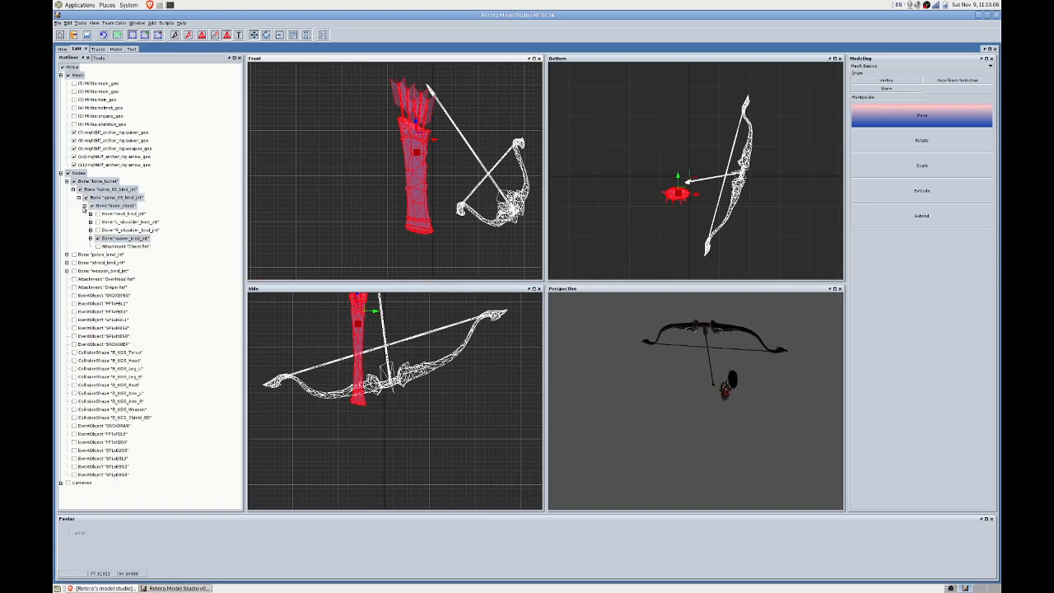
left_click(91, 238)
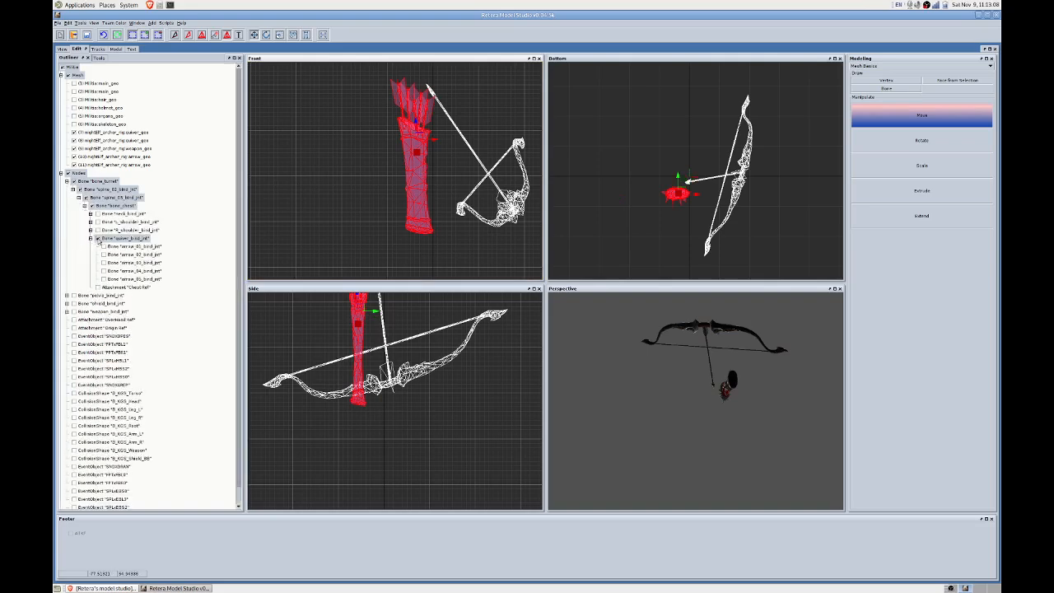
left_click(97, 238)
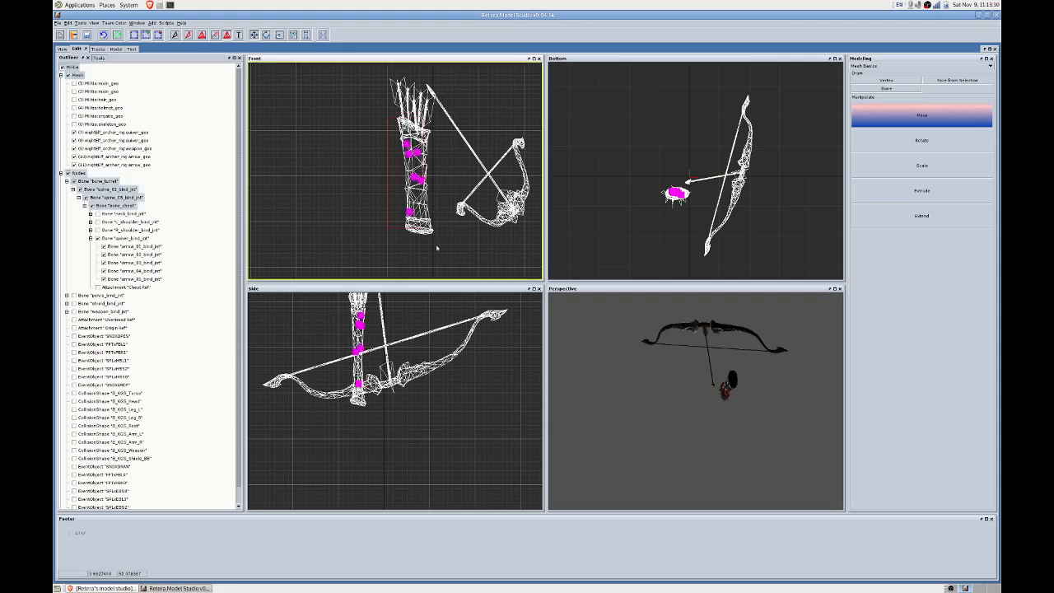
Select the quiver, its arrows and their bones in the Front view, move them down the back, and check the placement on the model.
left_click_drag(437, 247, 441, 252)
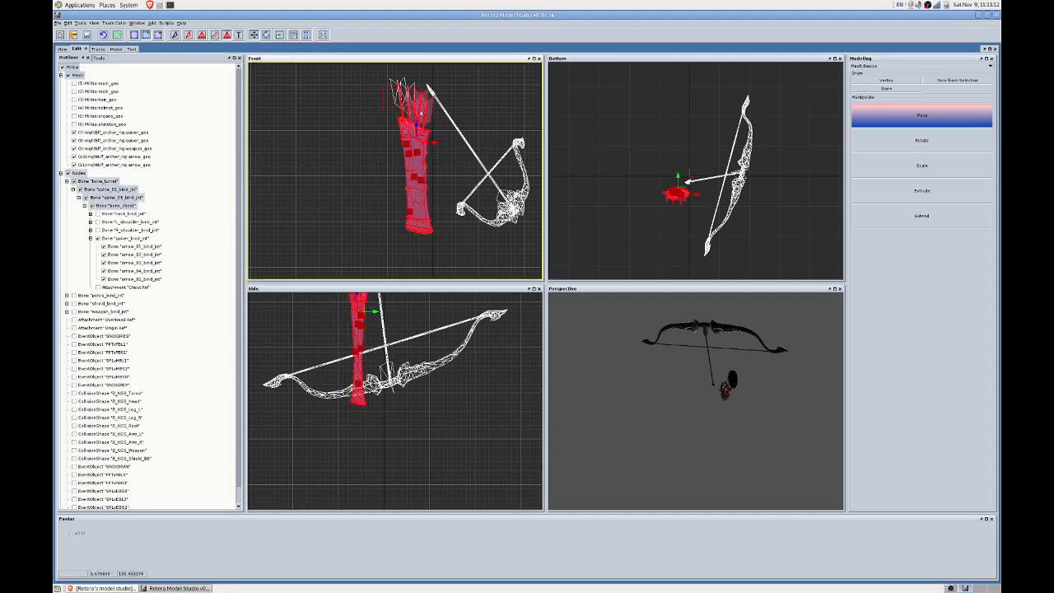
left_click_drag(411, 109, 414, 170, "shift")
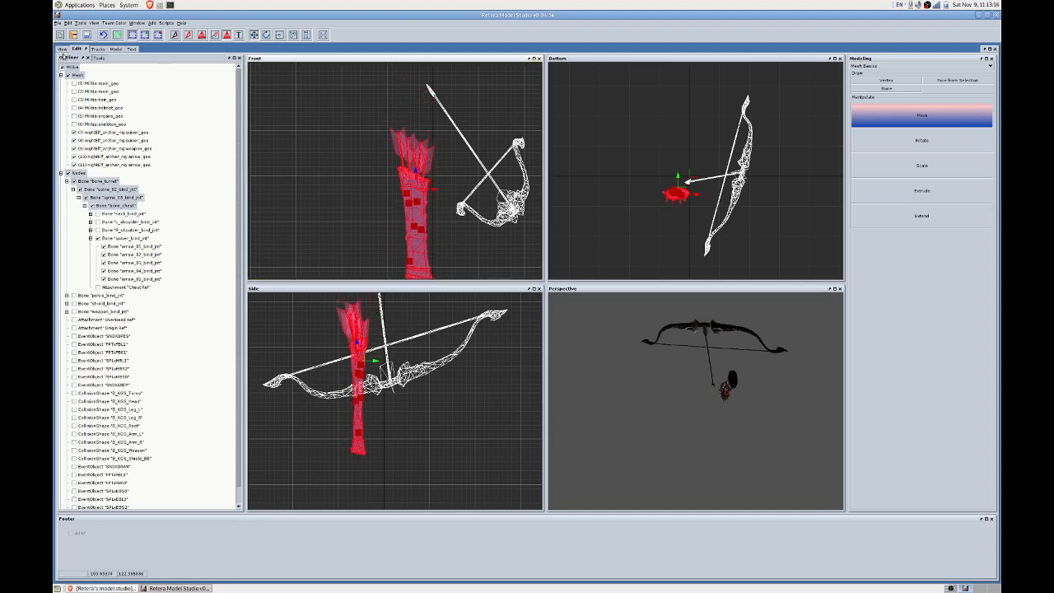
left_click(63, 48)
left_click_drag(323, 179, 330, 177)
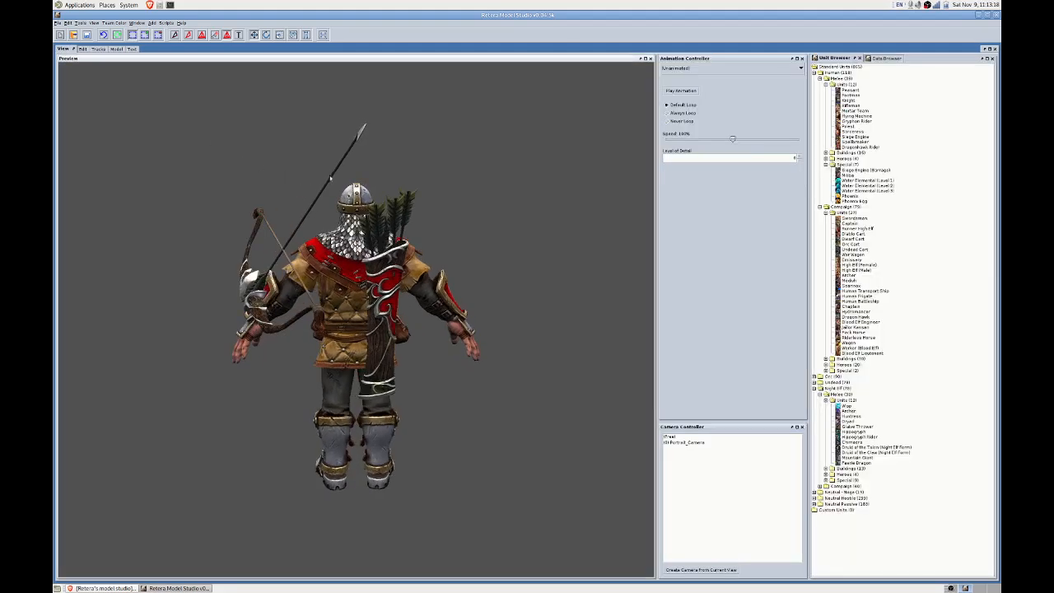
Raise the selected quiver, arrows and bones slightly in the Front view and check the placement on the full model.
left_click(84, 48)
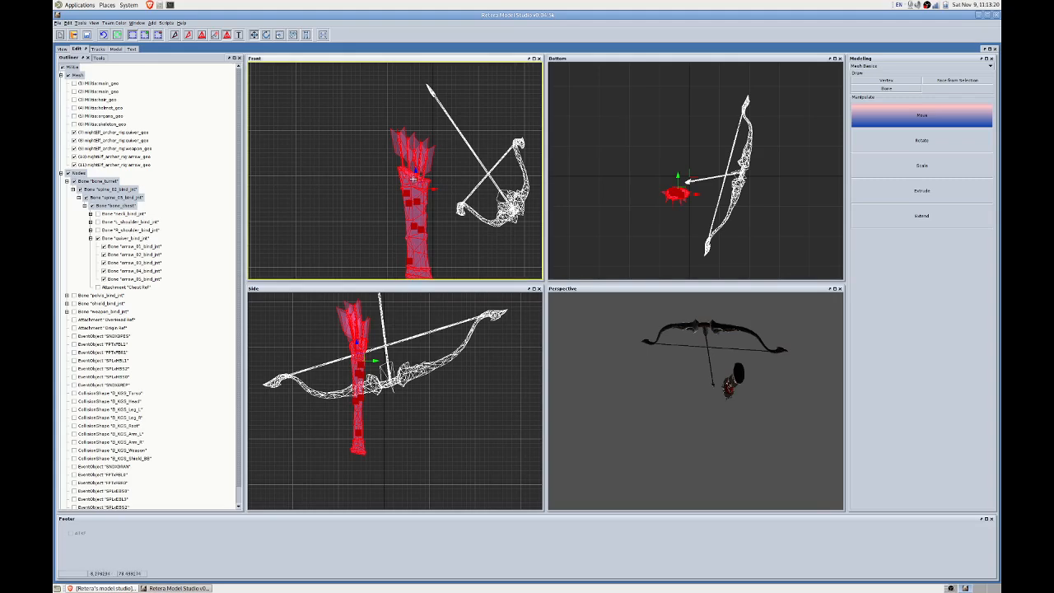
left_click_drag(413, 178, 416, 159)
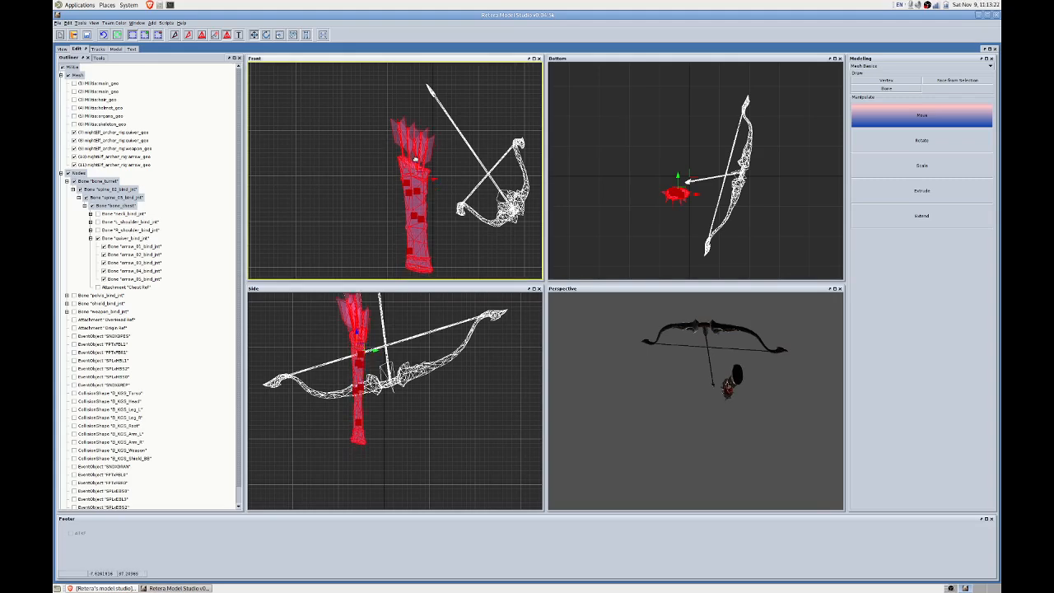
left_click(63, 49)
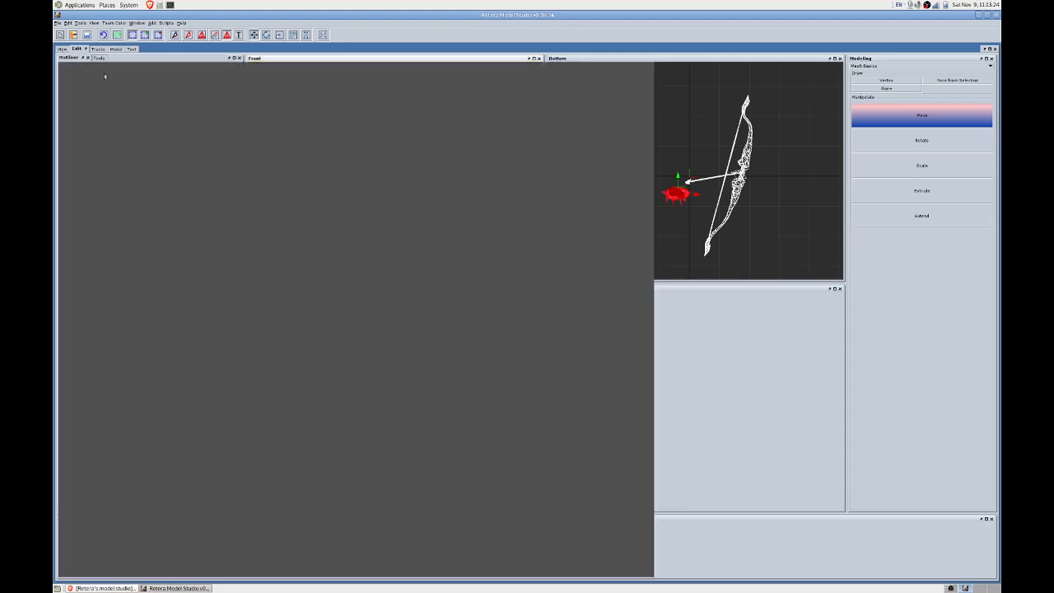
middle_click_drag(386, 171, 470, 168)
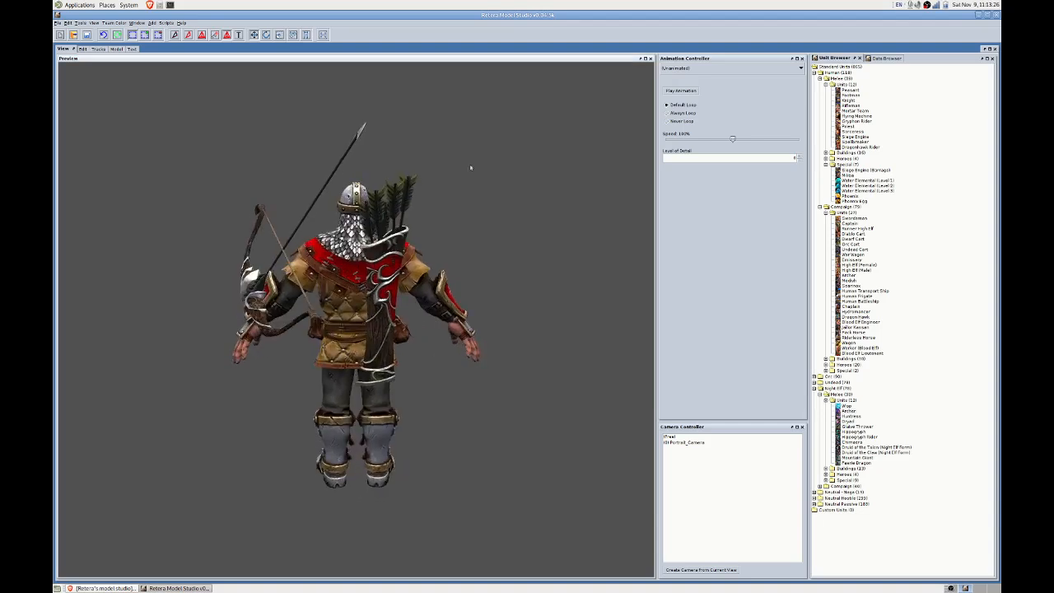
Preview the Stand 5, Death 1, Attack 1, Walk 1, Stand Victory 1 and Stand Ready 1 animations to check the repositioned quiver.
left_click(687, 69)
left_click(683, 87)
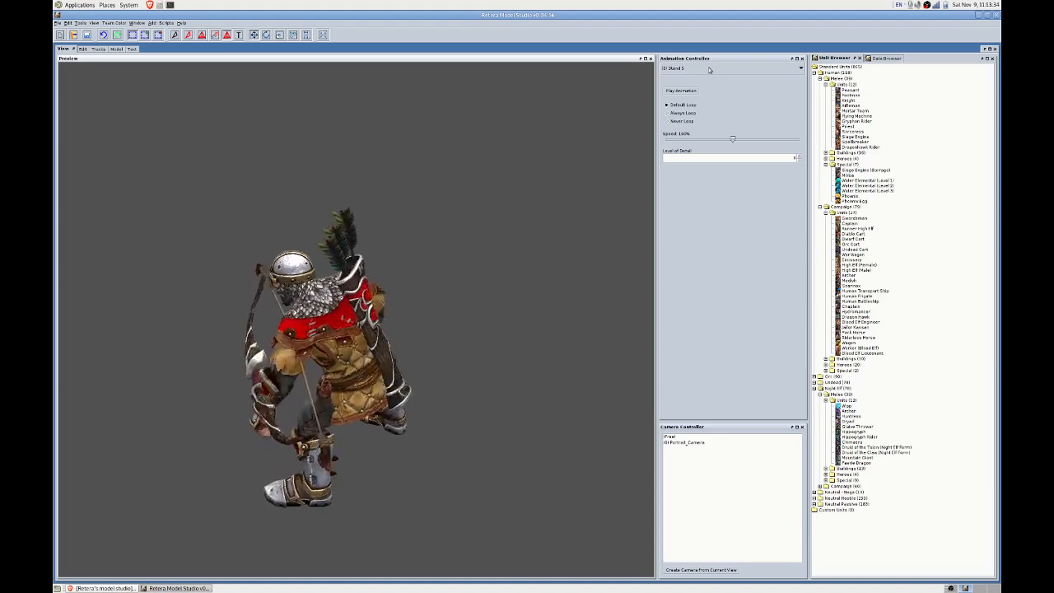
scroll(710, 69, "down", 1)
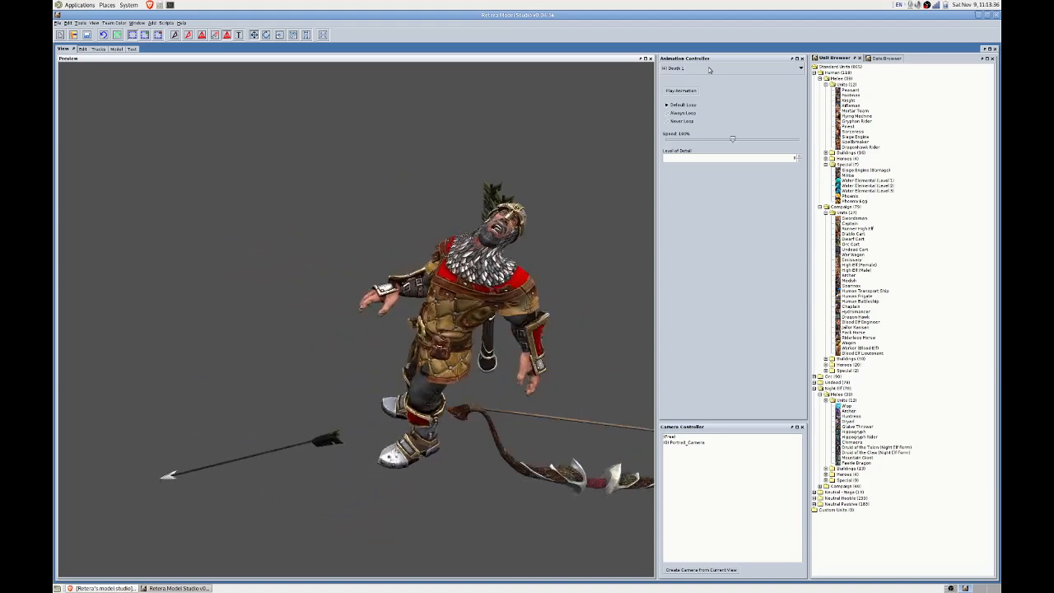
scroll(710, 69, "down", 1)
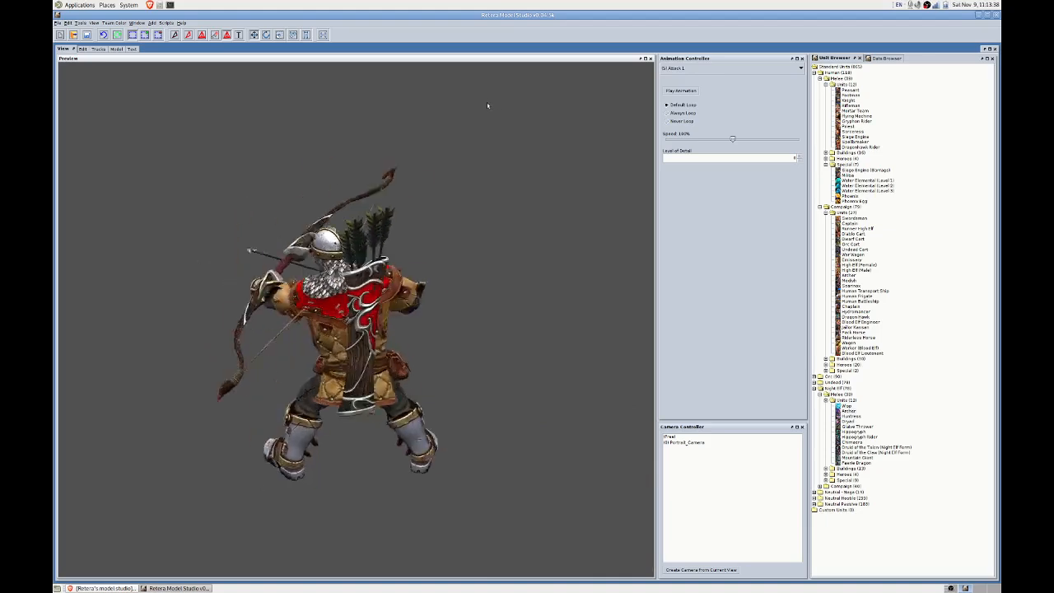
scroll(679, 70, "down", 1)
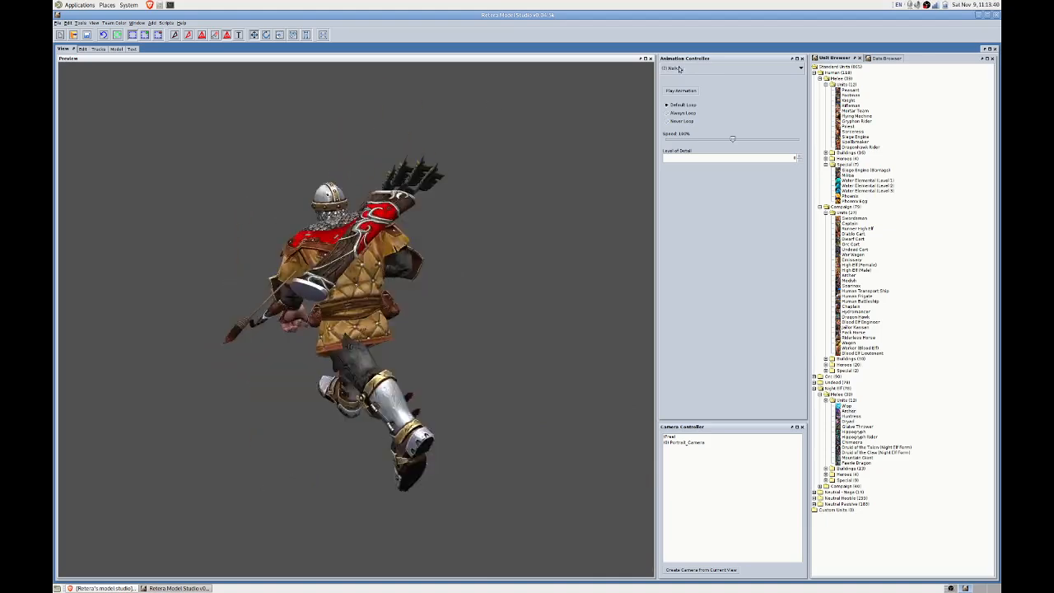
scroll(680, 69, "down", 1)
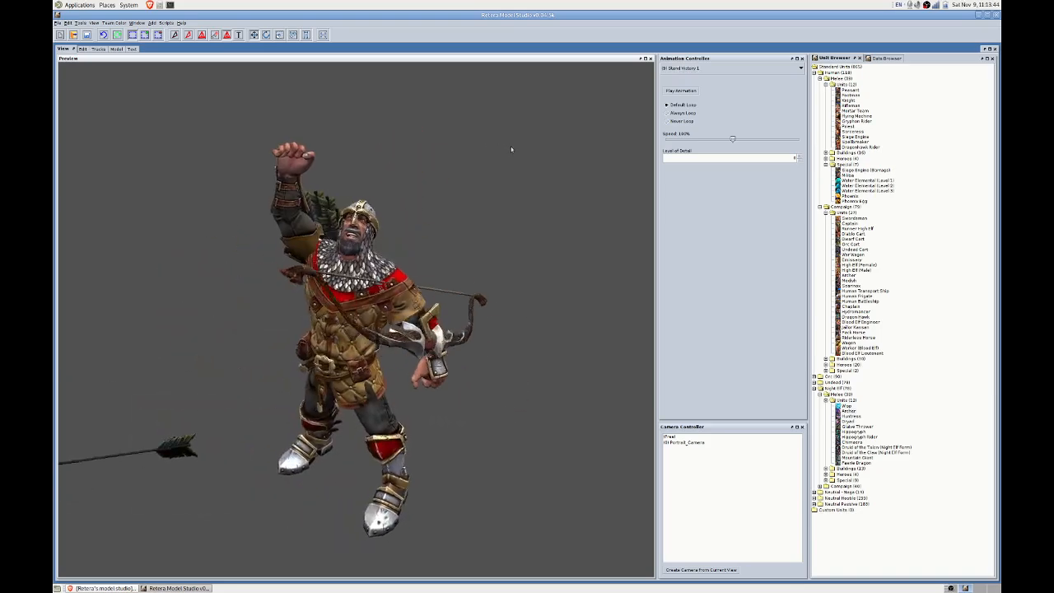
left_click(715, 68)
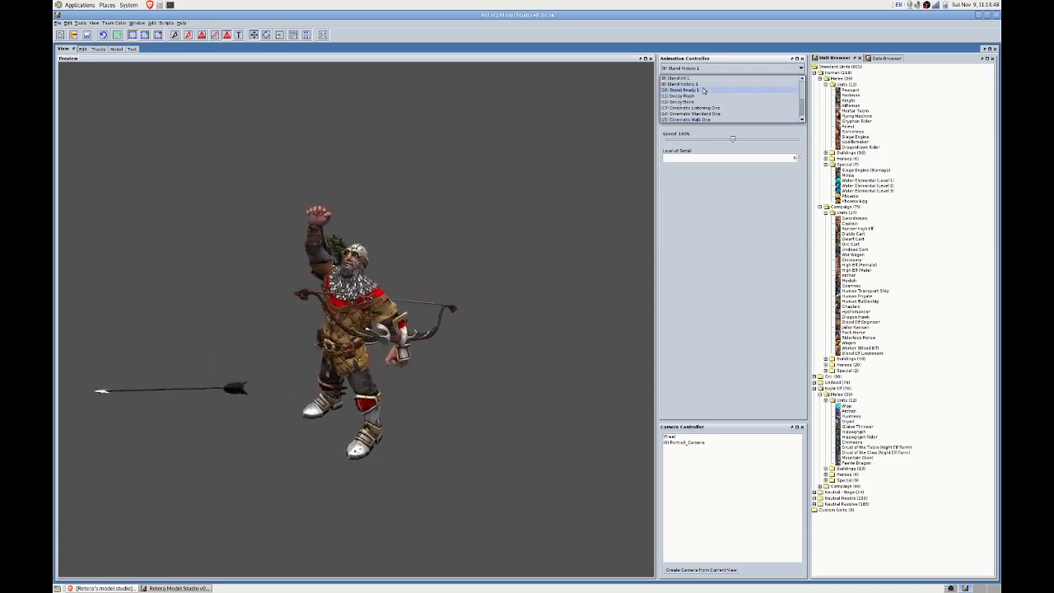
left_click(690, 90)
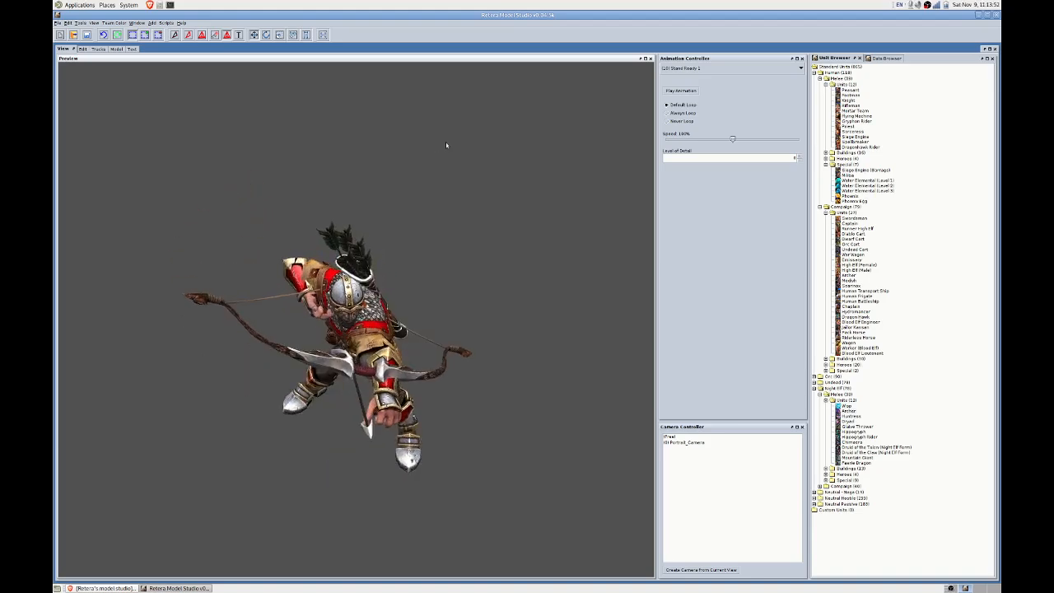
Inspect the bow's hold up close in the Stand Ready 1 animation and in the unanimated pose.
scroll(439, 145, "up", 3)
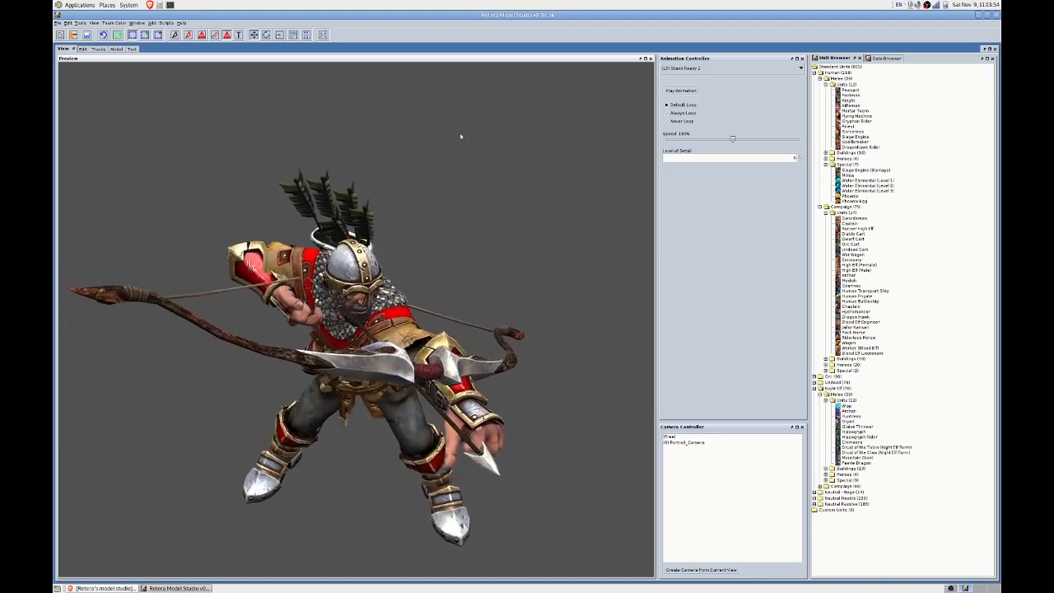
left_click(730, 67)
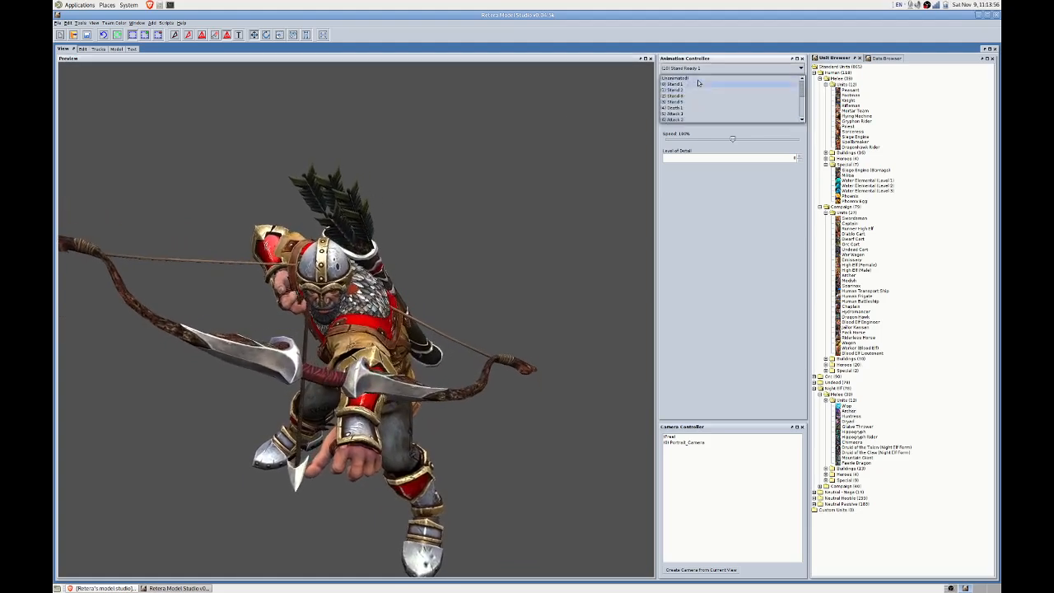
left_click(692, 73)
middle_click_drag(489, 154, 451, 145)
Hide quiver_bind_jnt and its arrow bones from editing and collapse their branch of the node hierarchy.
left_click(82, 48)
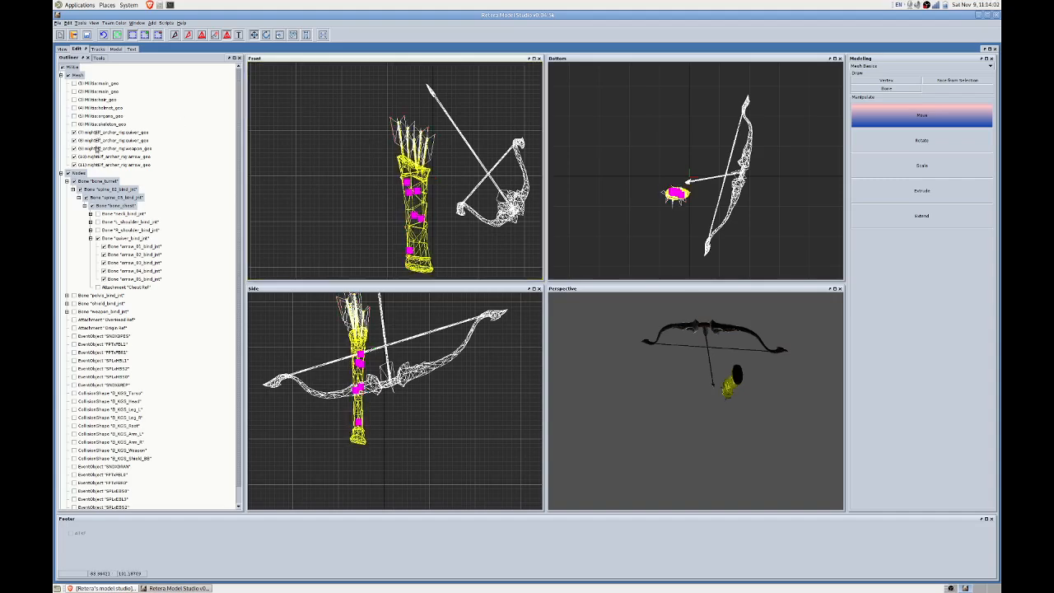
left_click(97, 238)
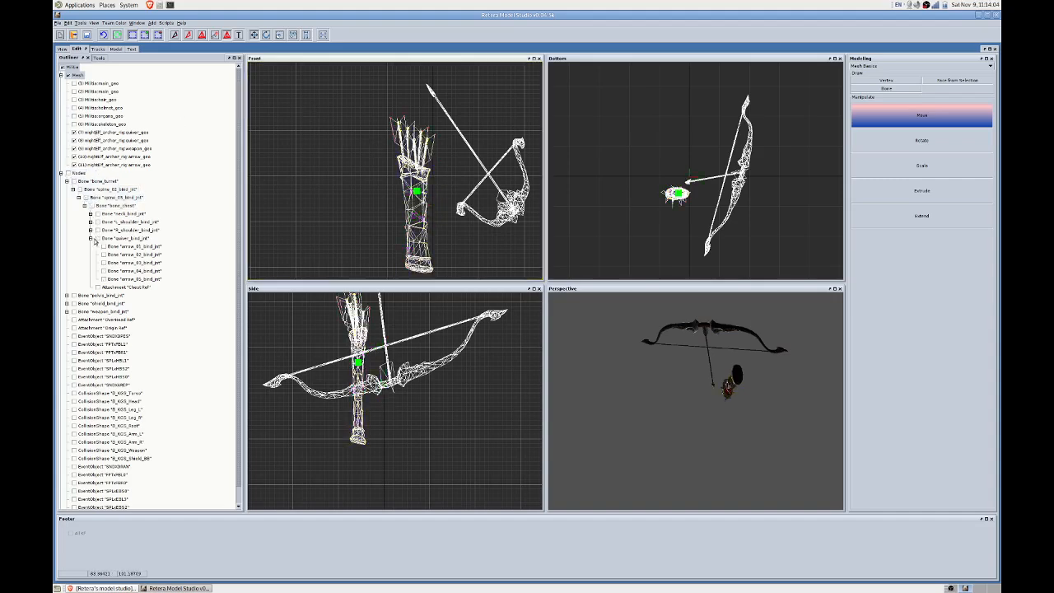
left_click(90, 238)
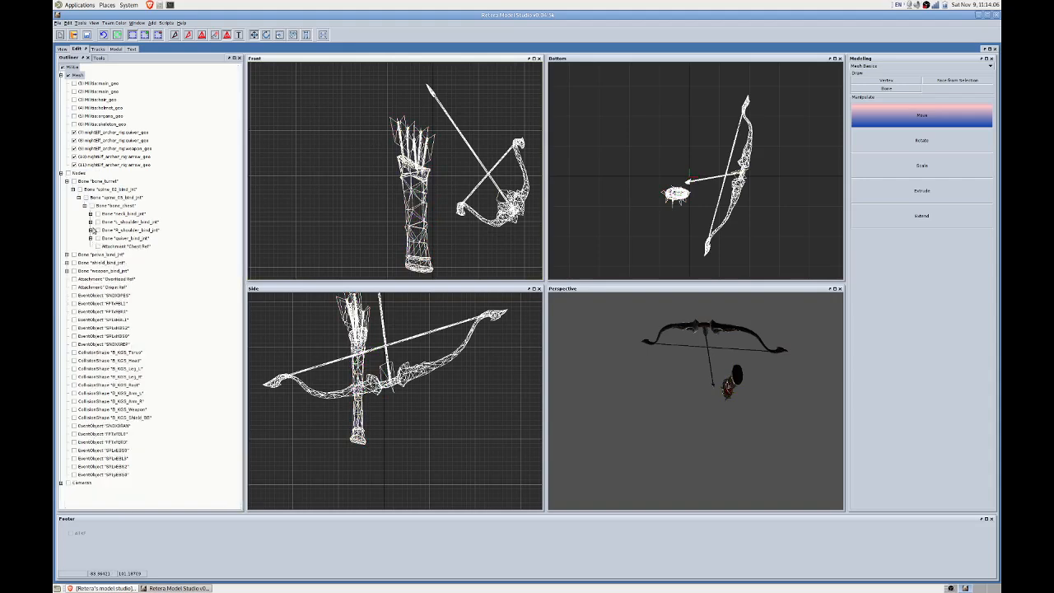
Expand the left arm's bone hierarchy from L_shoulder_bind_jnt down to the children of Bone_Hand_Left.
left_click(90, 222)
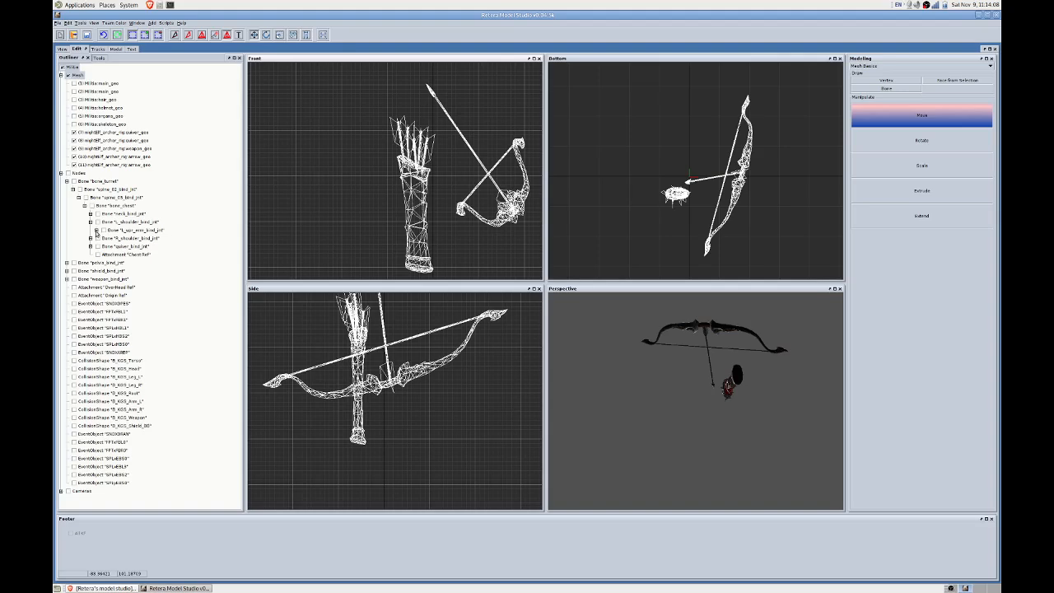
left_click(97, 230)
left_click(102, 238)
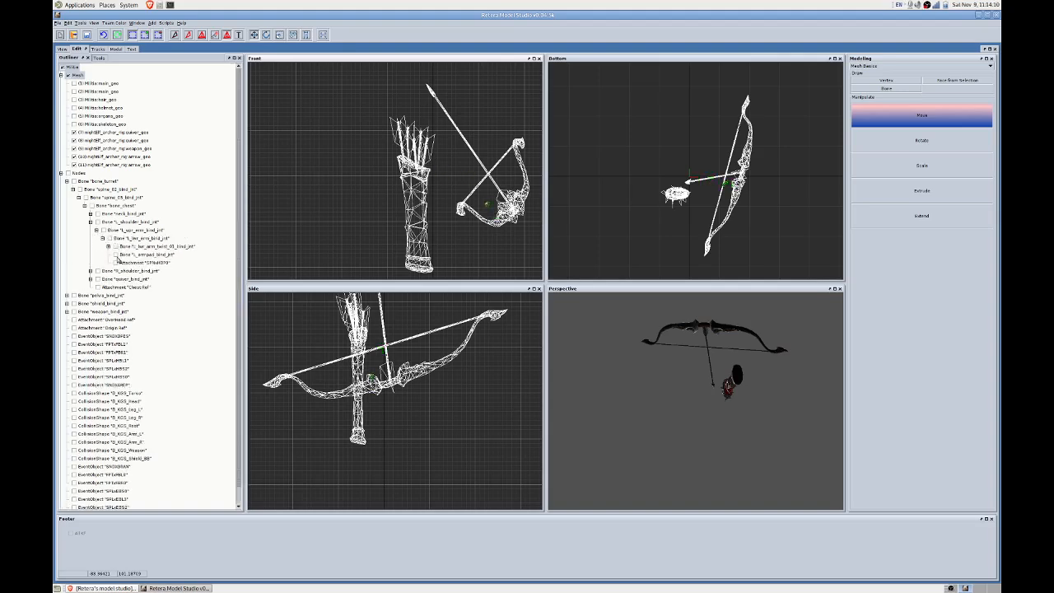
left_click(108, 247)
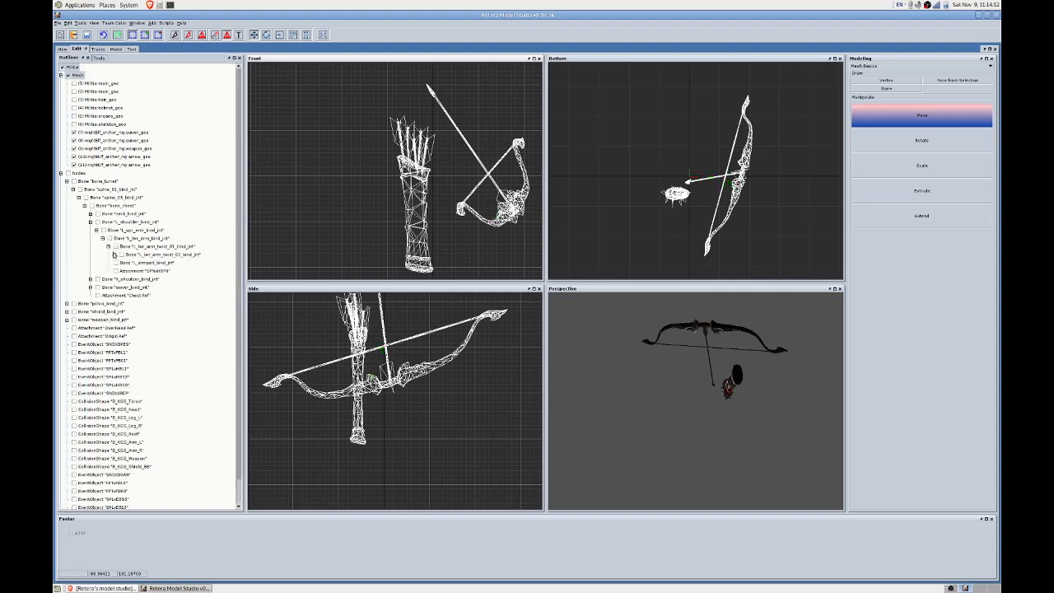
left_click(114, 254)
left_click(121, 263)
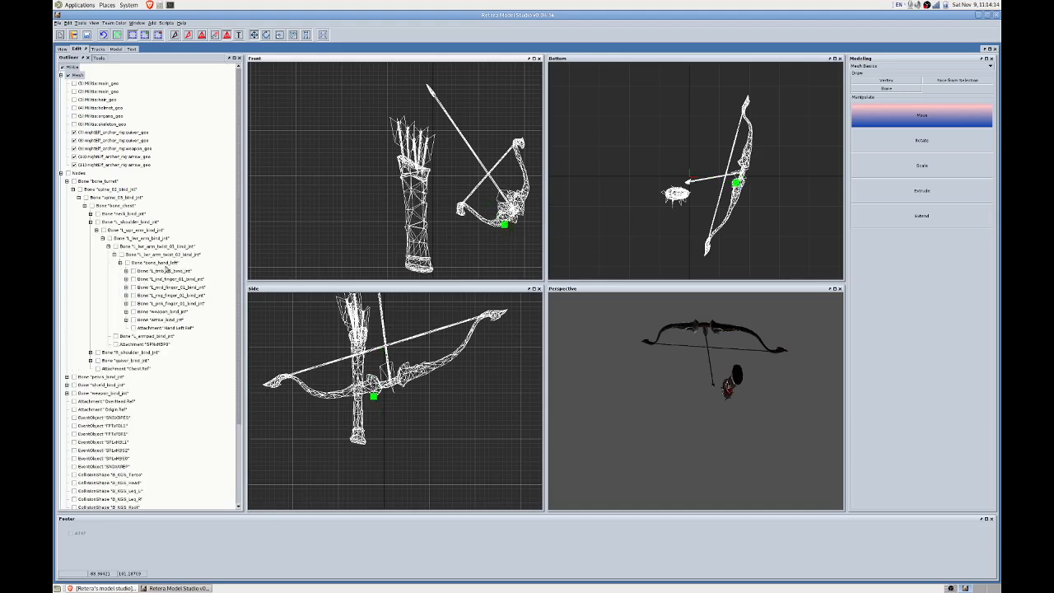
Make weapon_bind_jnt and arrow_bind_jnt editable and select them together with the bow and arrow meshes in the Front view.
left_click(164, 312)
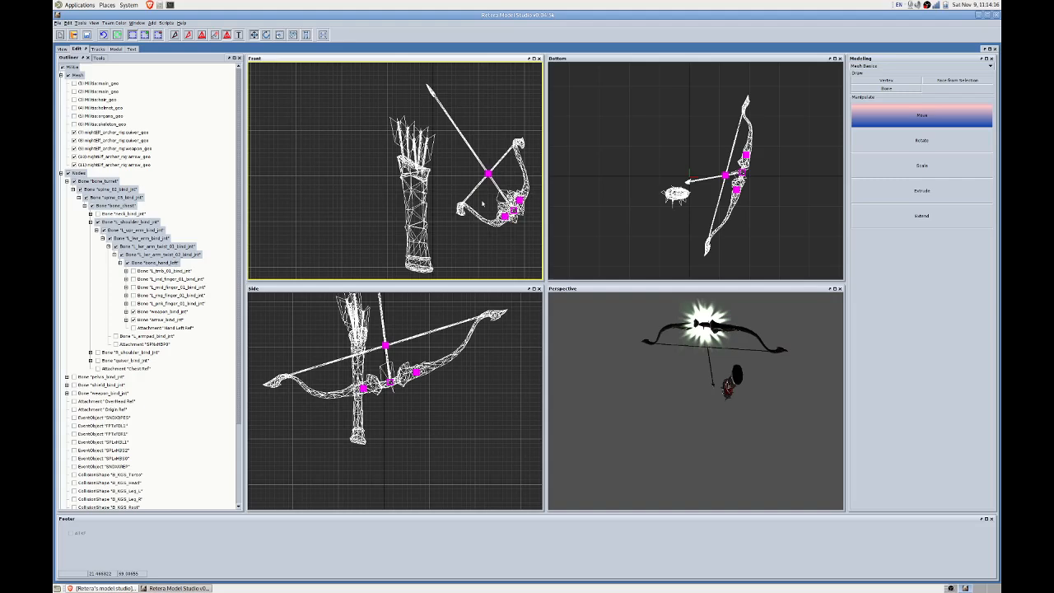
scroll(482, 200, "down", 3)
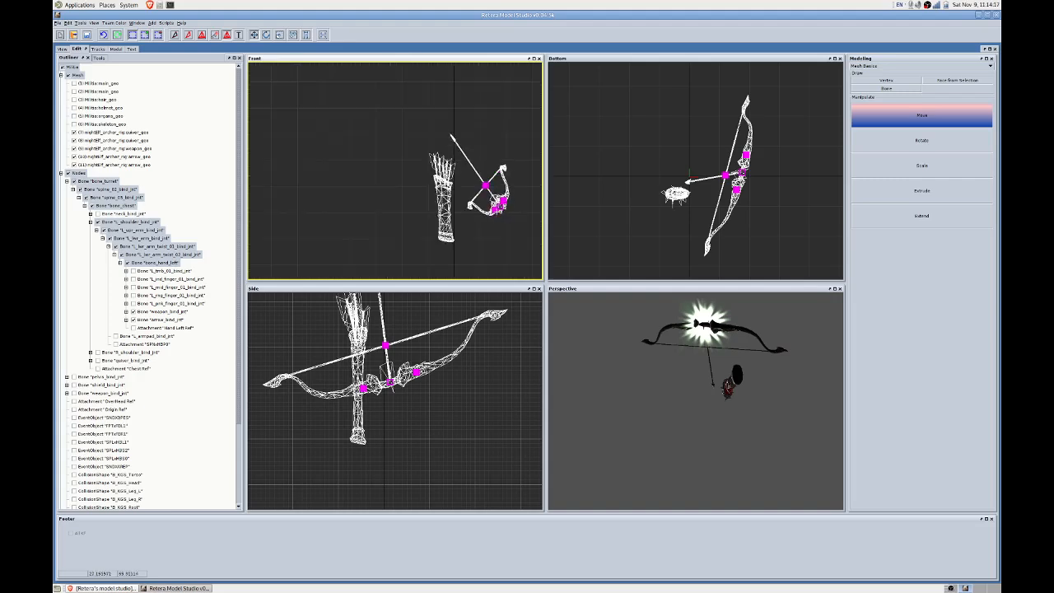
left_click(466, 147)
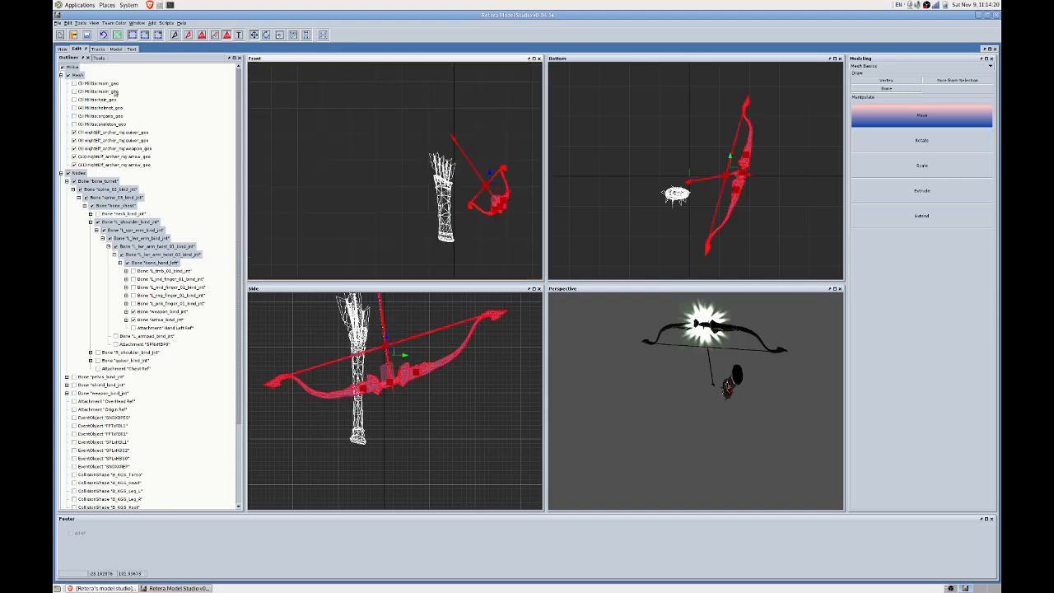
Show the Militia body mesh for reference, move the selected bow and arrow down to the left hand, and check the placement on the model.
left_click(107, 86)
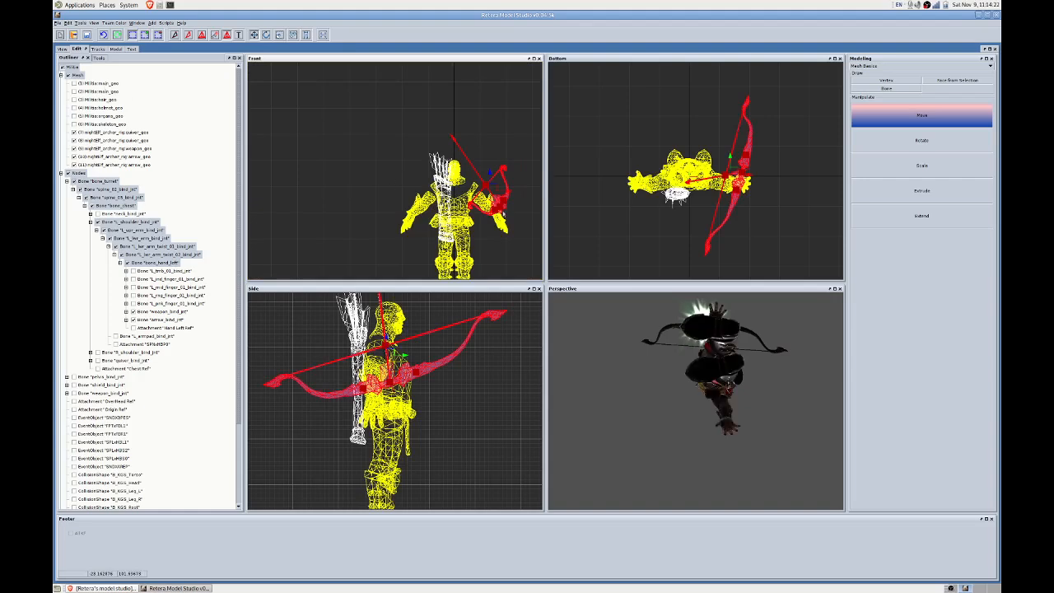
scroll(489, 177, "up", 3)
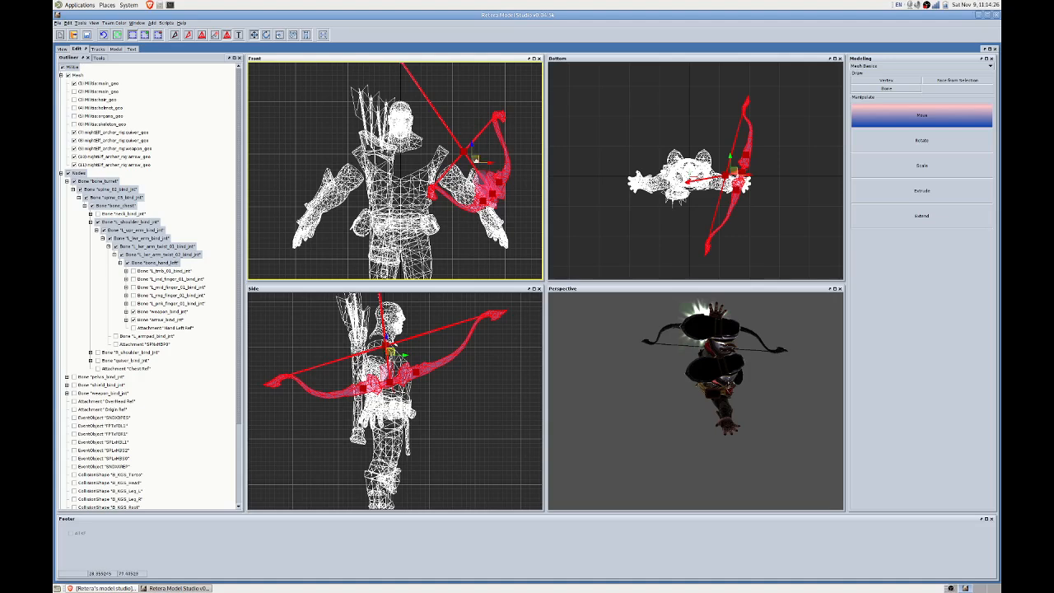
left_click_drag(473, 157, 479, 207)
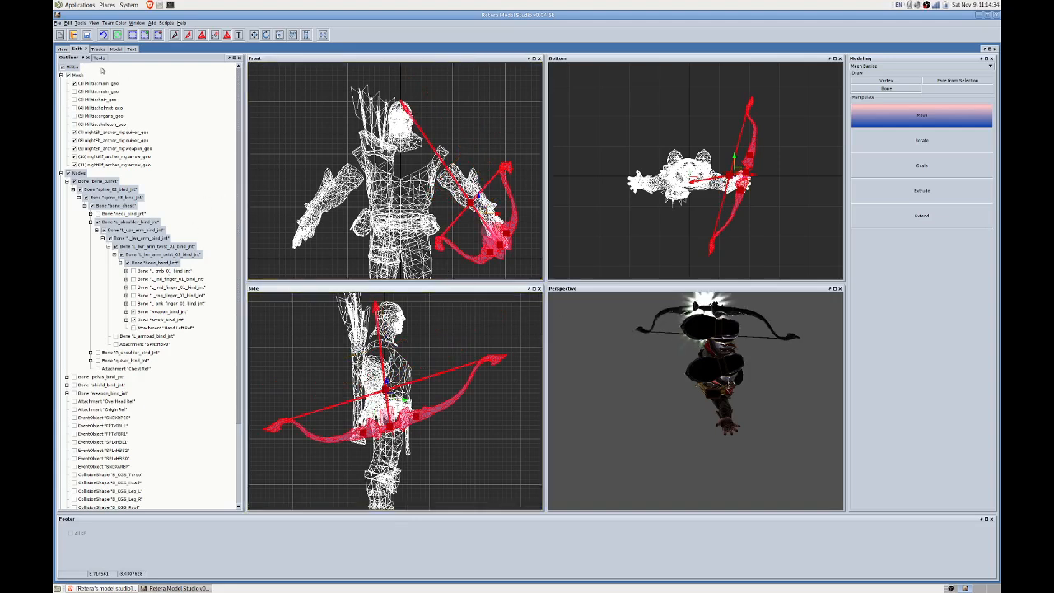
left_click(63, 49)
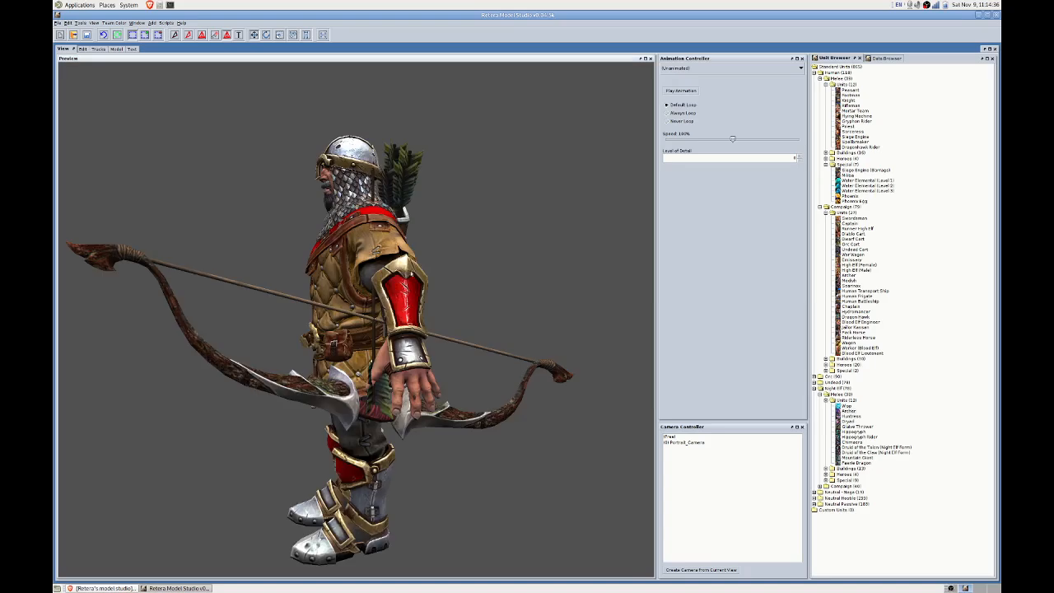
middle_click_drag(351, 245, 176, 135)
Move the bow, arrow and their bones back onto the left hand in the Side view and check them unanimated and in Stand 1.
left_click(82, 50)
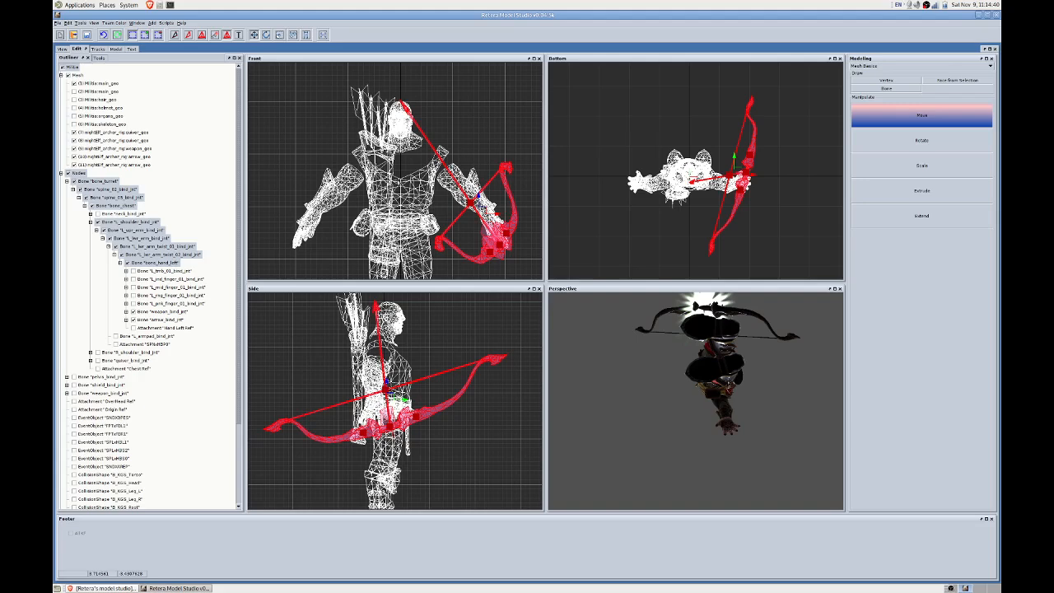
scroll(400, 404, "up", 3)
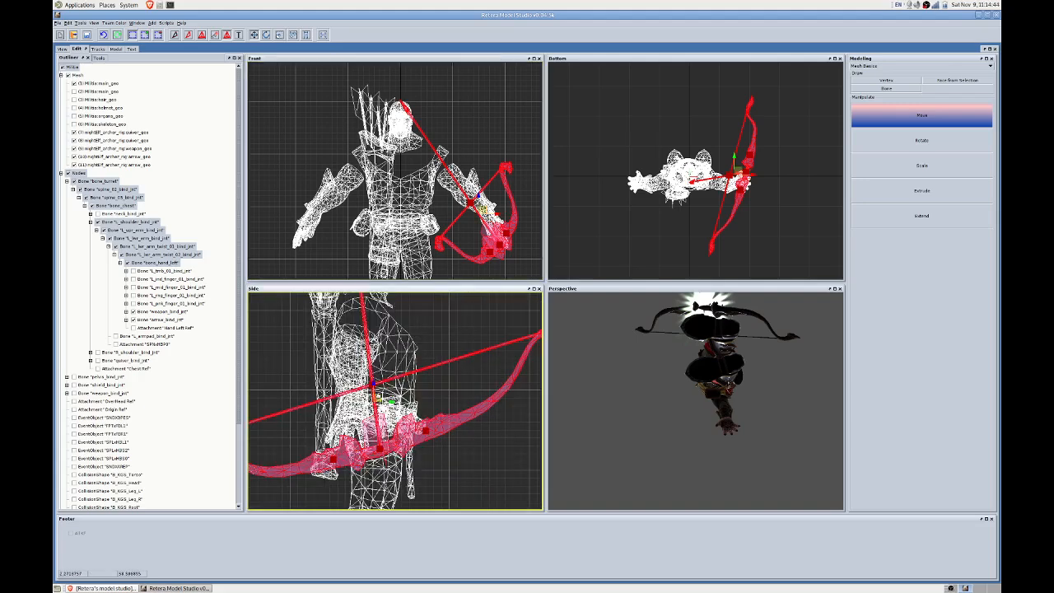
left_click_drag(394, 362, 370, 366)
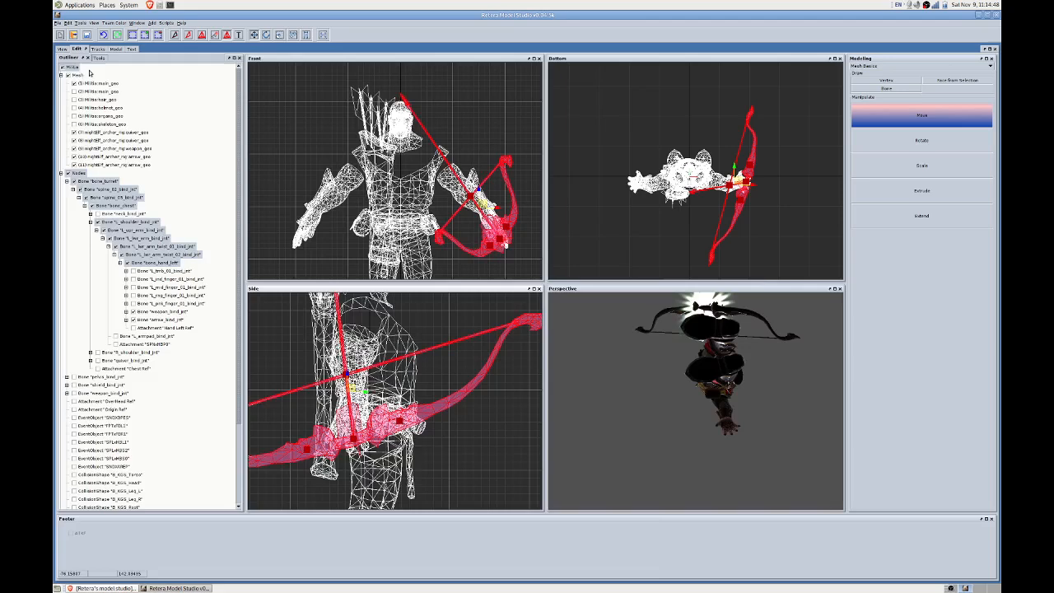
left_click(63, 48)
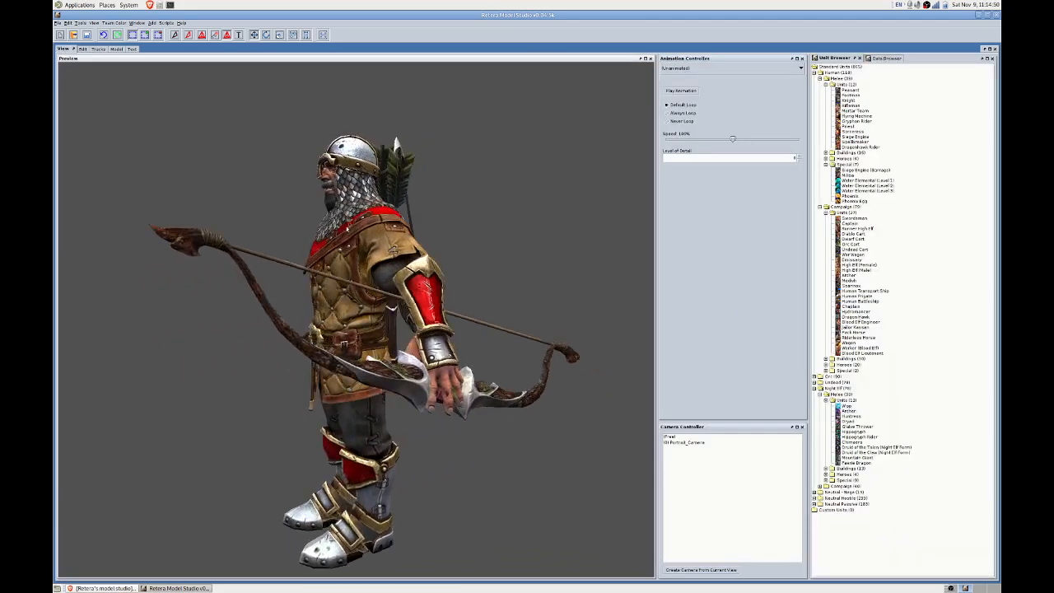
left_click(682, 69)
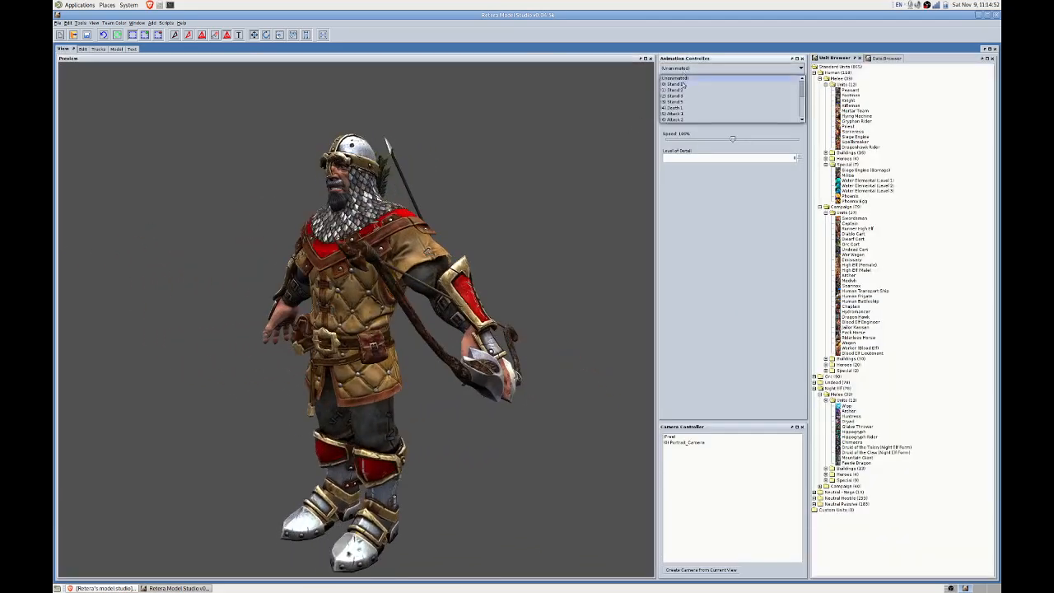
left_click(684, 78)
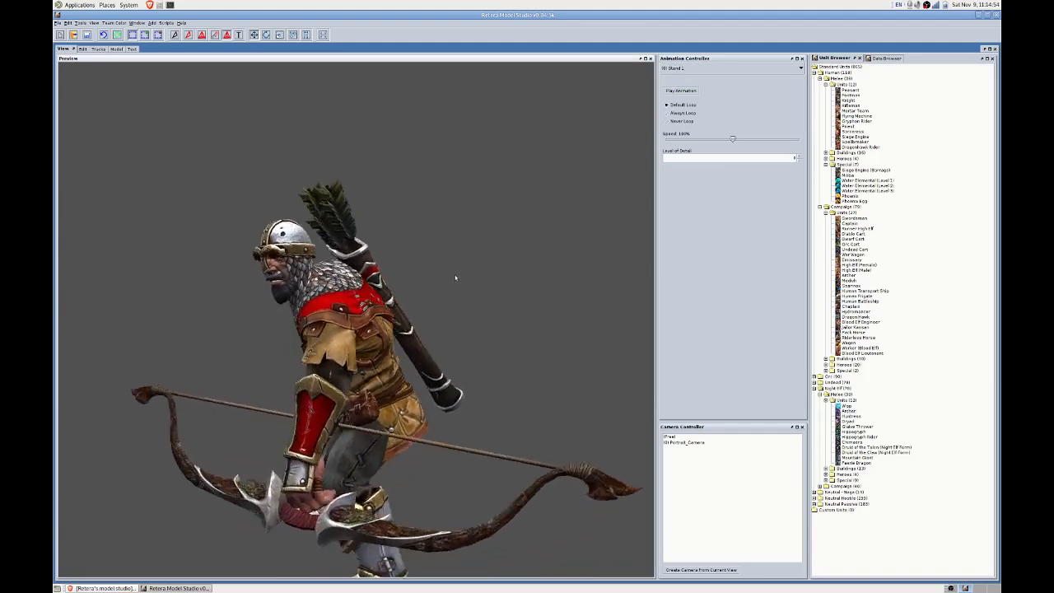
Nudge the selected bow and arrow slightly toward the body in the Front view and check the grip in Stand 1.
left_click(82, 50)
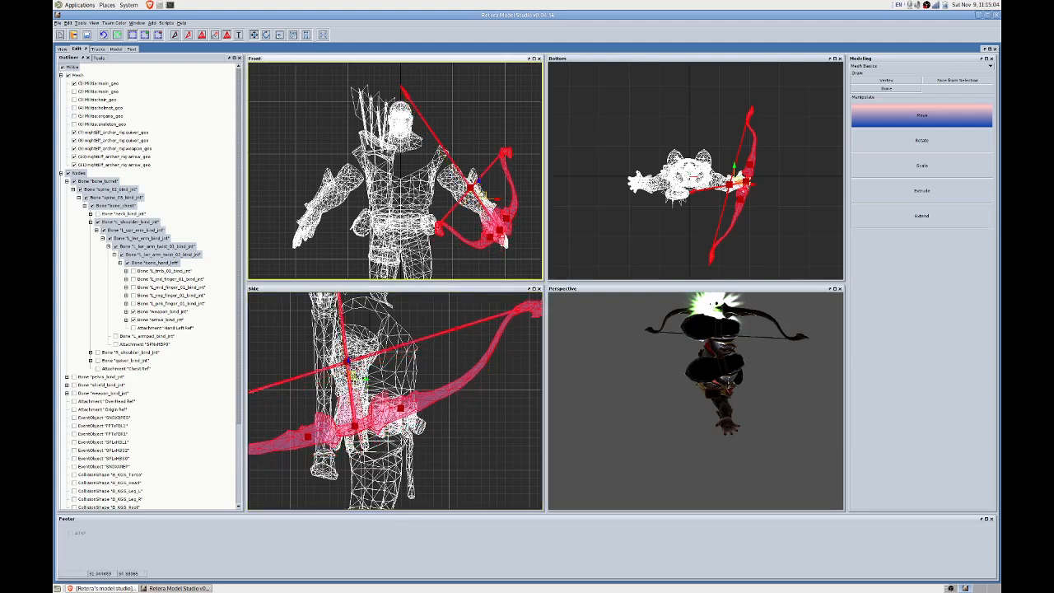
left_click_drag(484, 196, 483, 196)
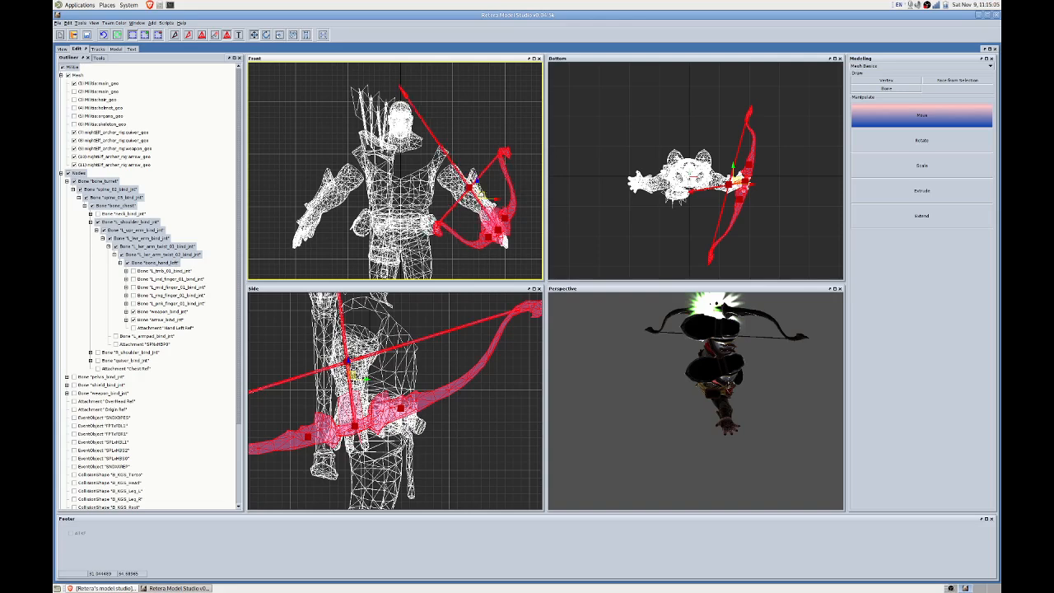
left_click(62, 50)
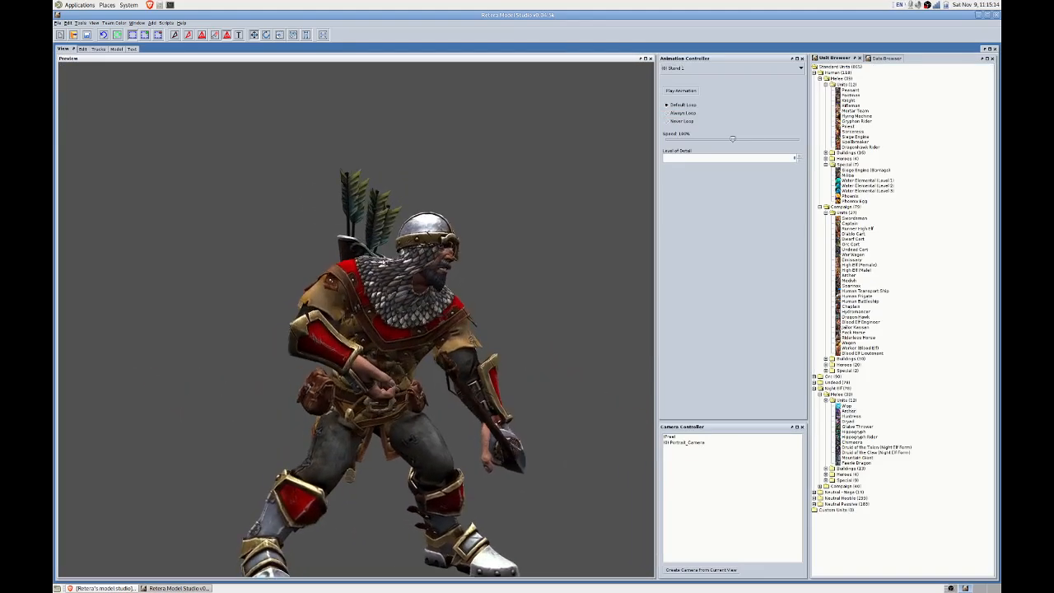
Raise the selected bow and arrow slightly within the left hand and check the grip in Stand 1.
left_click(82, 49)
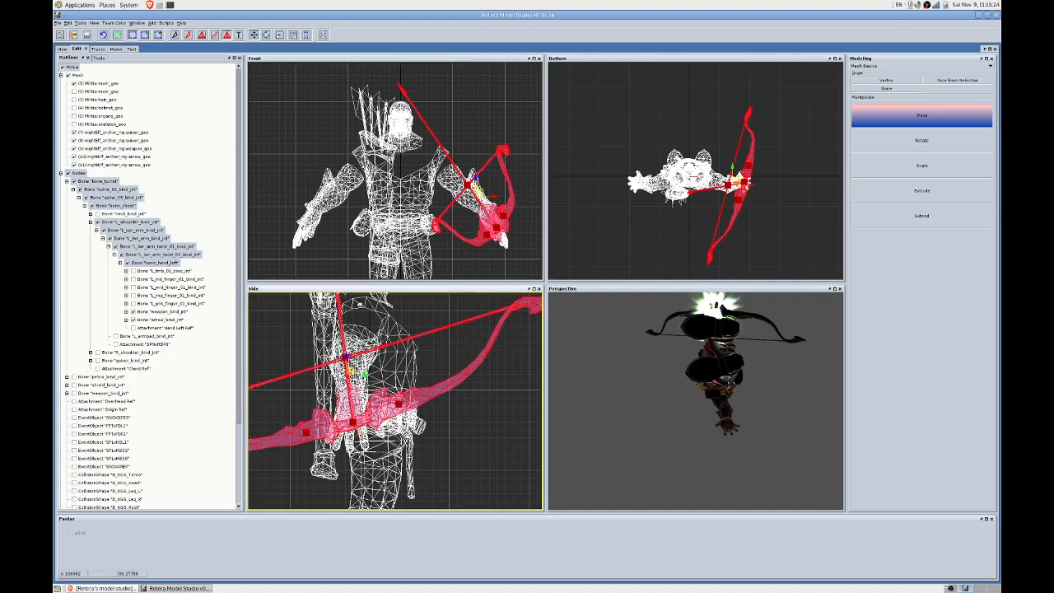
left_click(63, 48)
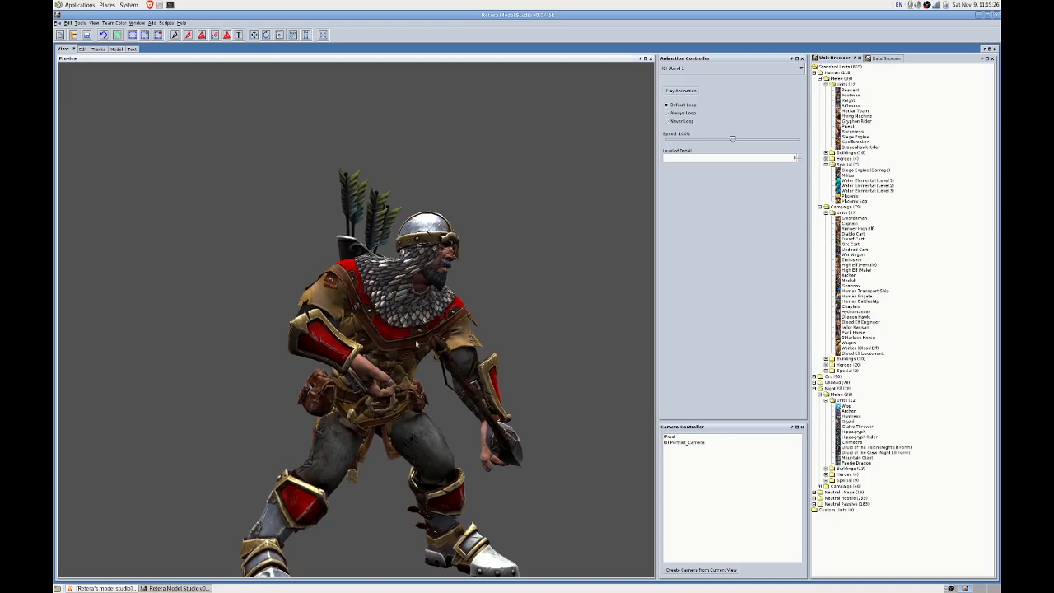
middle_click_drag(394, 336, 429, 284)
Shift the selected bow and arrow slightly further inward in the Front view and inspect the grip in Stand 1 from several angles and distances.
left_click(83, 50)
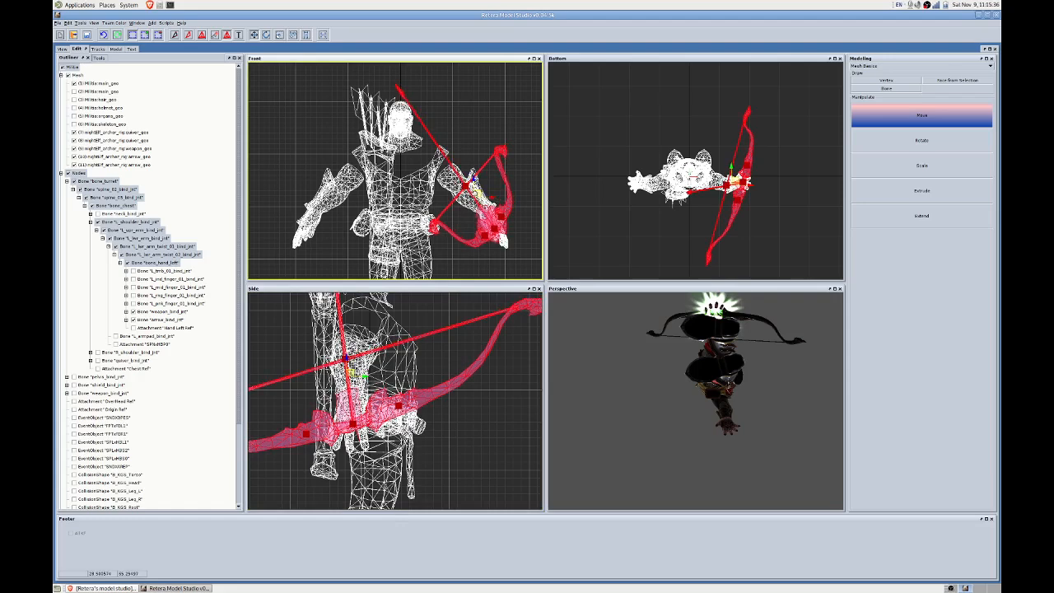
left_click(62, 48)
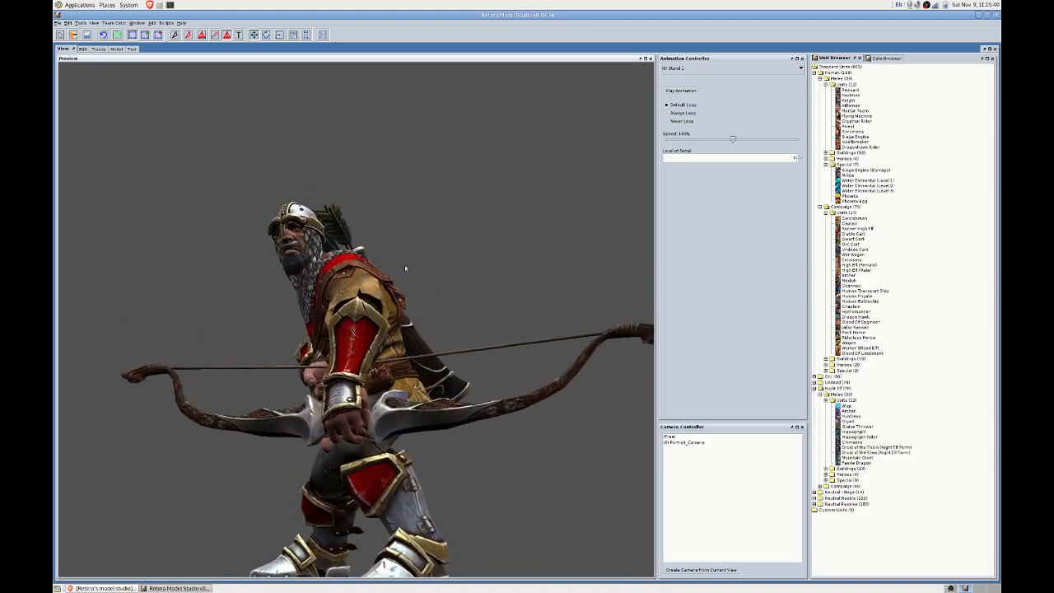
middle_click_drag(405, 268, 435, 285)
scroll(432, 284, "down", 8)
scroll(440, 280, "down", 5)
scroll(443, 280, "up", 5)
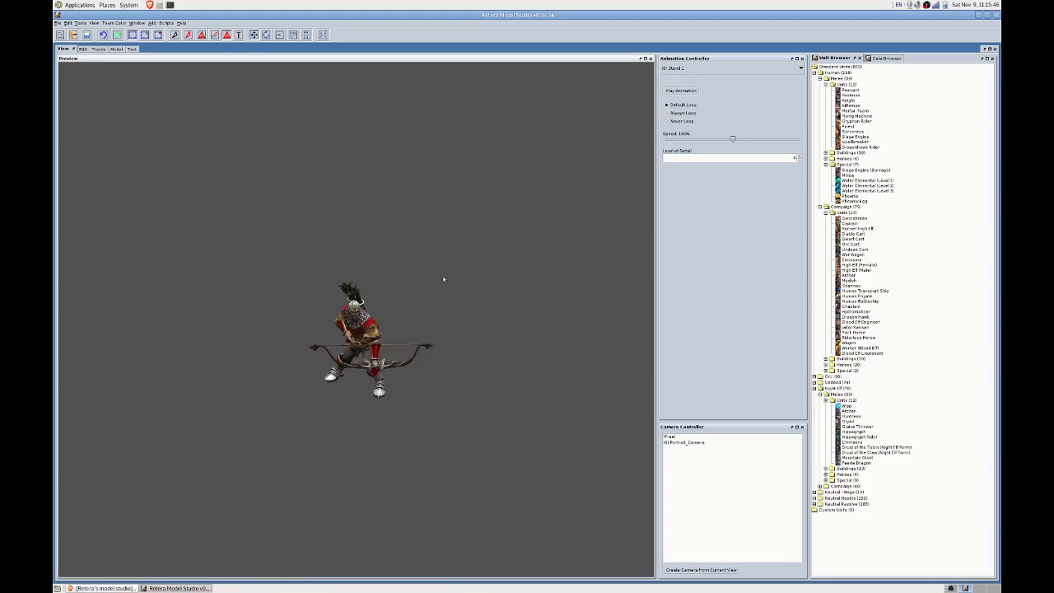
scroll(442, 280, "up", 5)
middle_click_drag(454, 280, 383, 380)
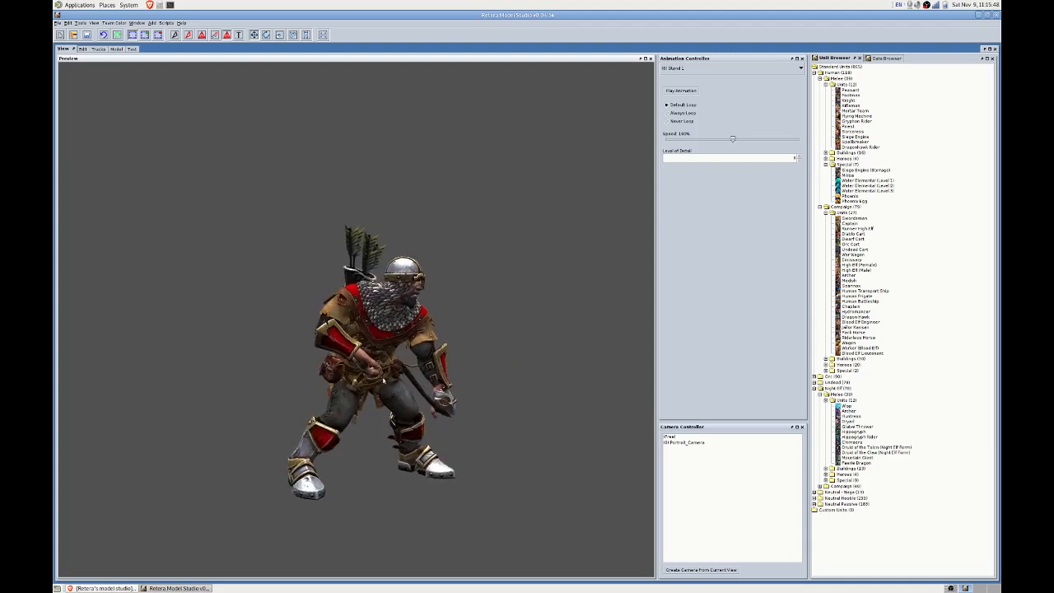
Preview further Stand animations, including Stand 5, and Attack 1 to check the repositioned bow and arrow.
left_click(685, 68)
left_click(689, 70)
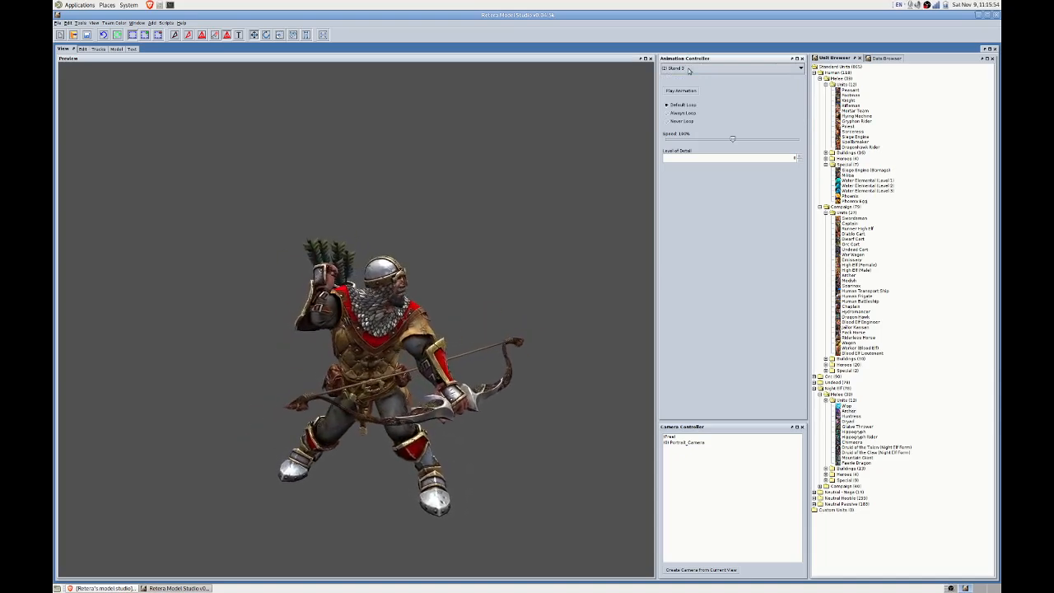
left_click(690, 70)
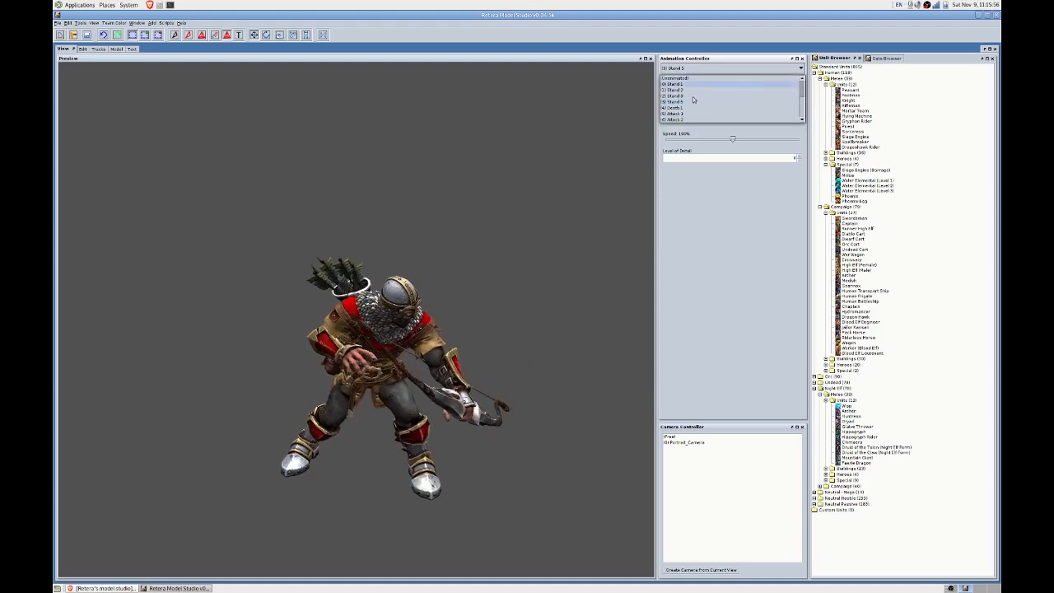
scroll(693, 96, "down", 1)
left_click(693, 96)
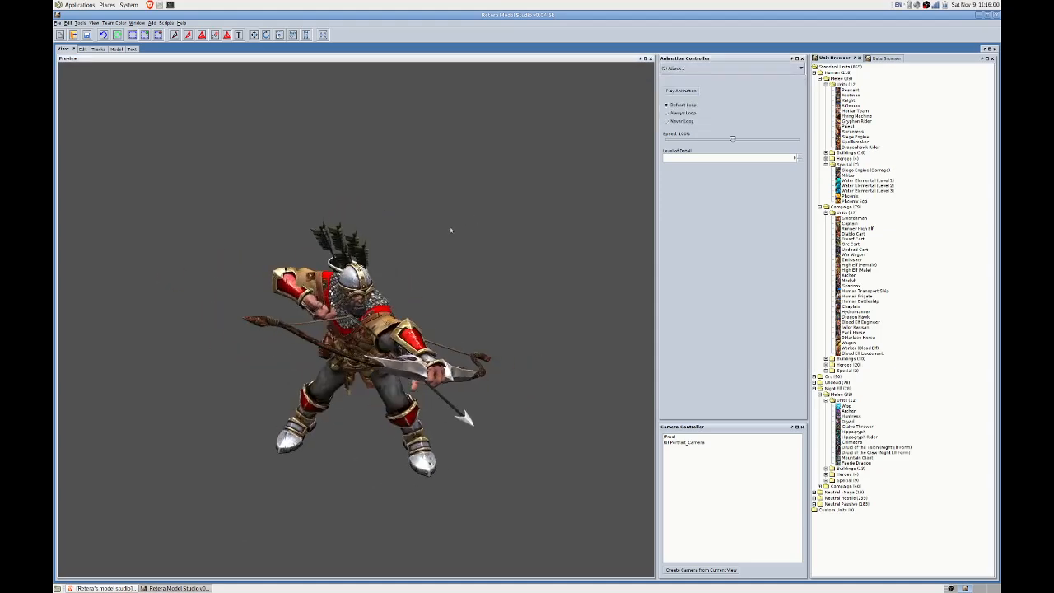
scroll(450, 229, "up", 5)
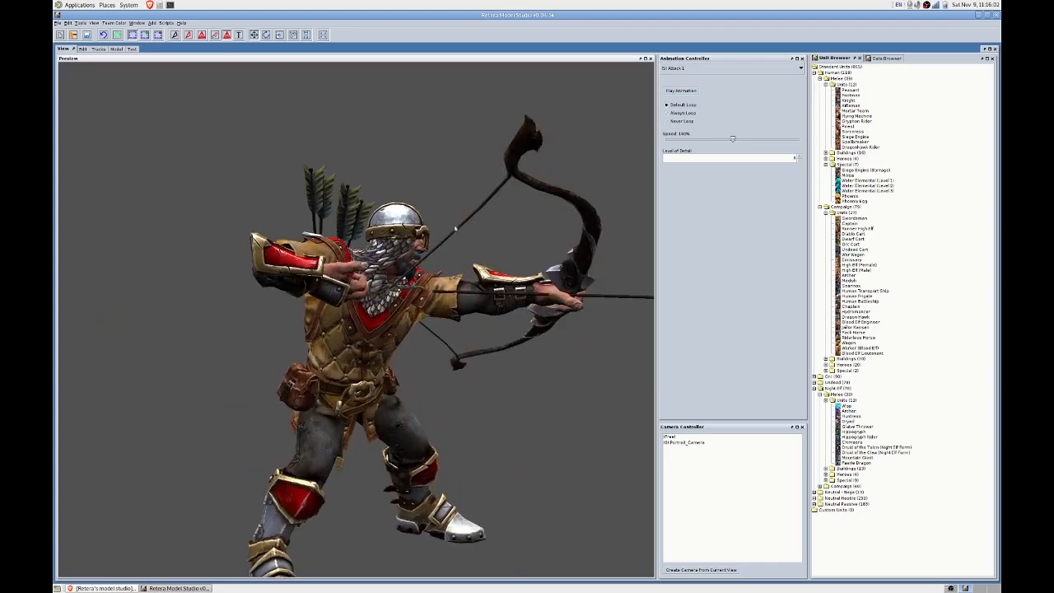
Preview Attack 1 from several angles with the playback speed reduced to about half.
middle_click_drag(443, 226, 414, 238)
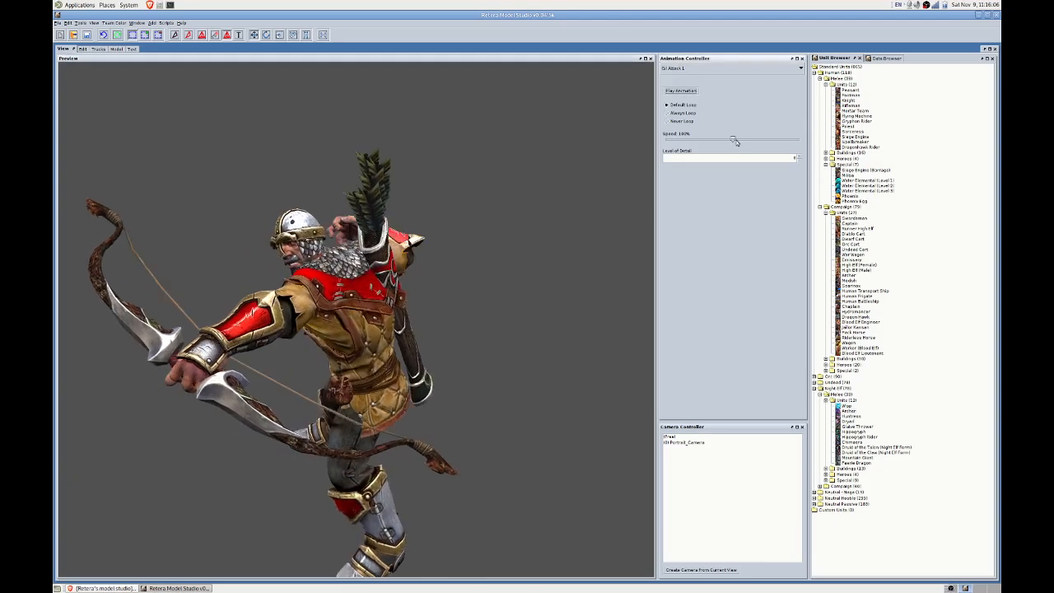
left_click_drag(733, 140, 697, 141)
left_click(680, 90)
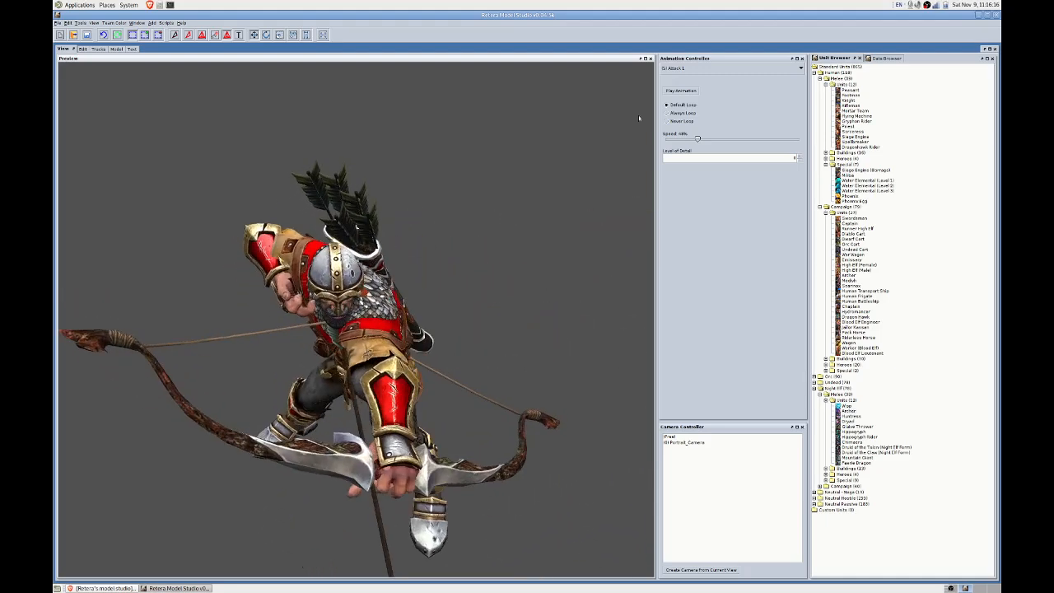
Preview Attack 2 in slow motion, checking the bow and arrow from several angles and distances.
left_click(675, 69)
left_click(683, 106)
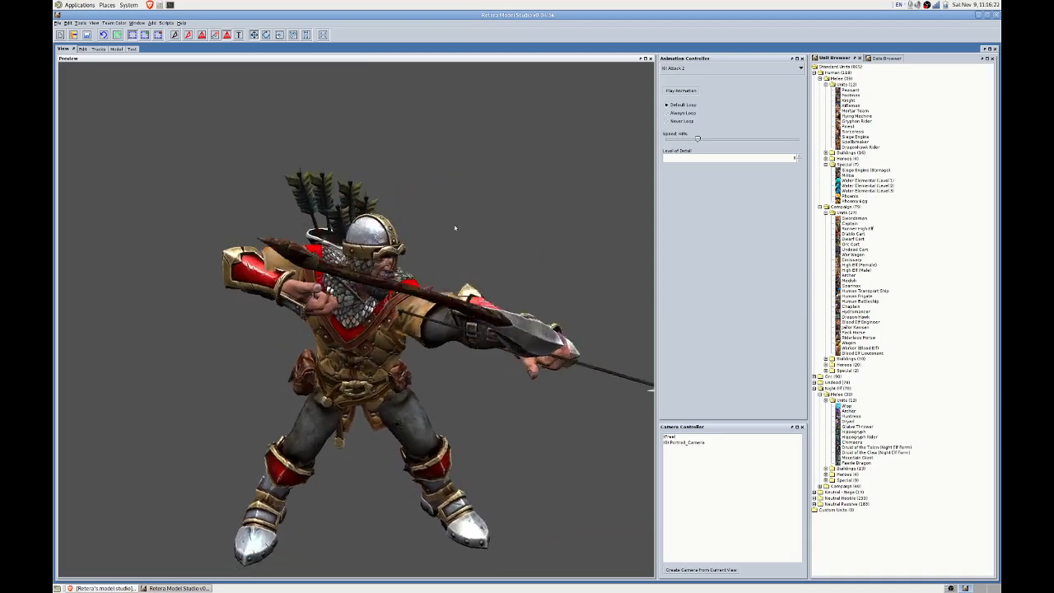
left_click(681, 69)
left_click_drag(630, 94, 475, 162)
scroll(475, 163, "down", 5)
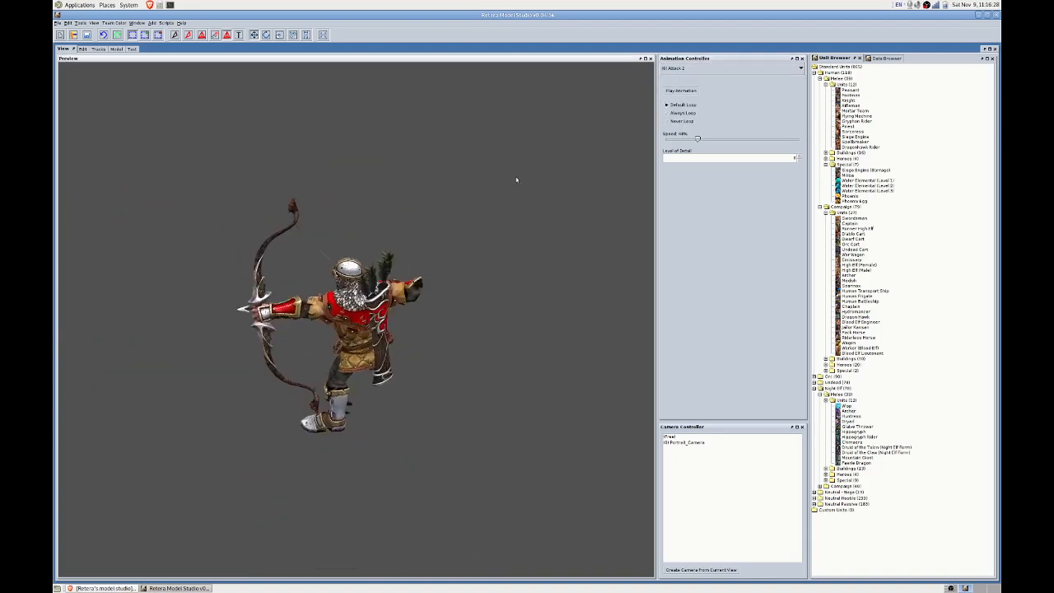
scroll(510, 181, "down", 3)
Preview the Attack 1, Stand Hit 1 and Stand 2 animations in slow motion.
left_click(691, 66)
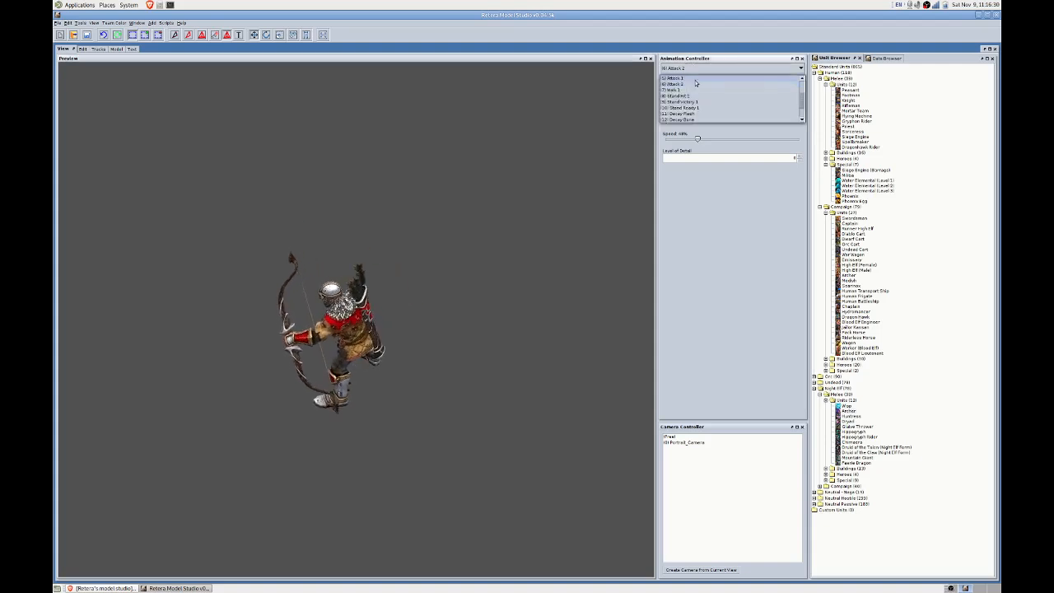
left_click(698, 85)
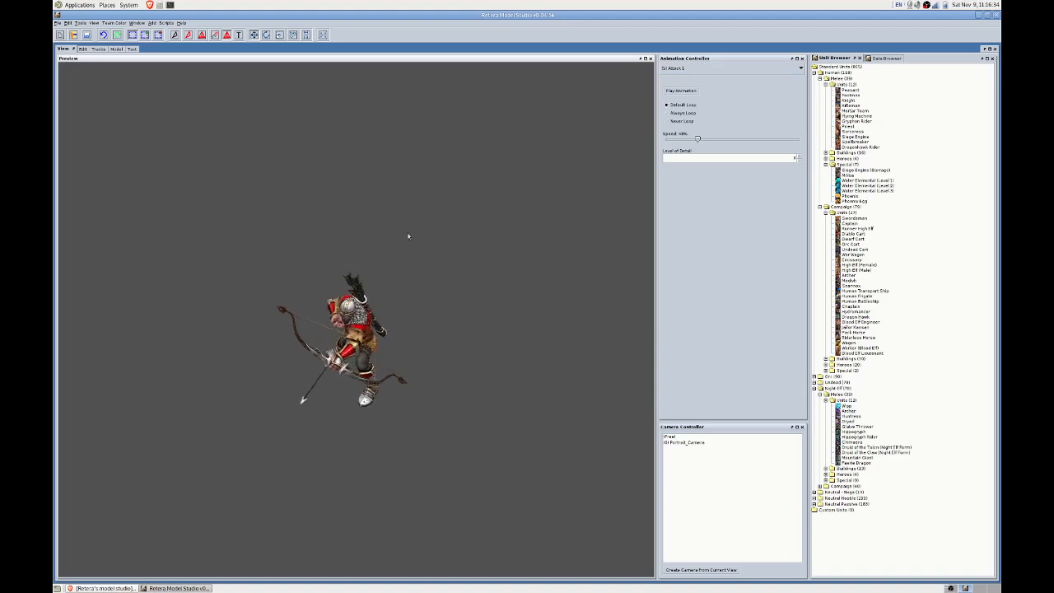
left_click(678, 69)
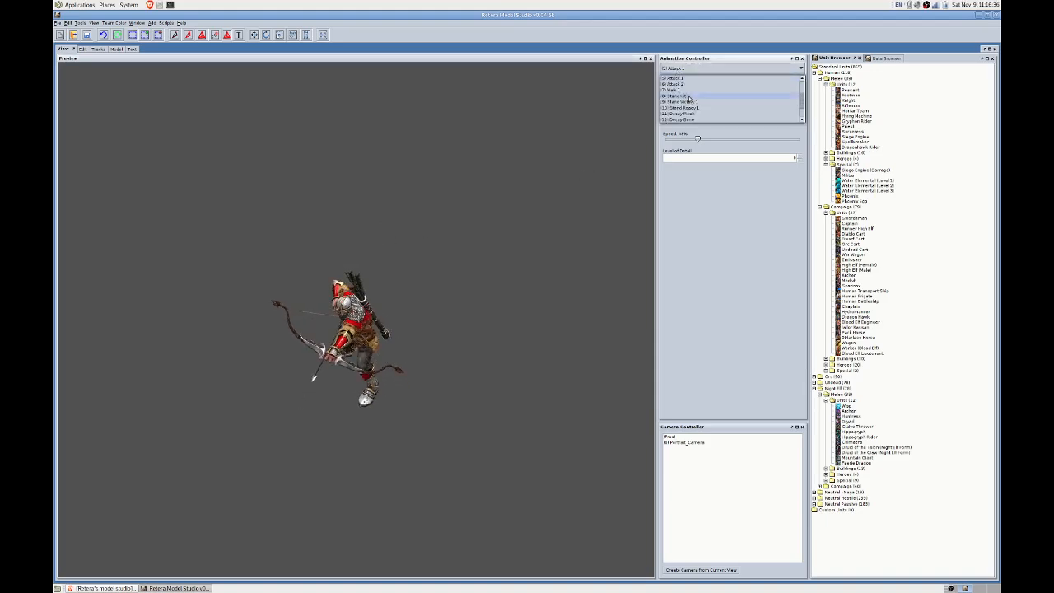
left_click(690, 97)
left_click(680, 69)
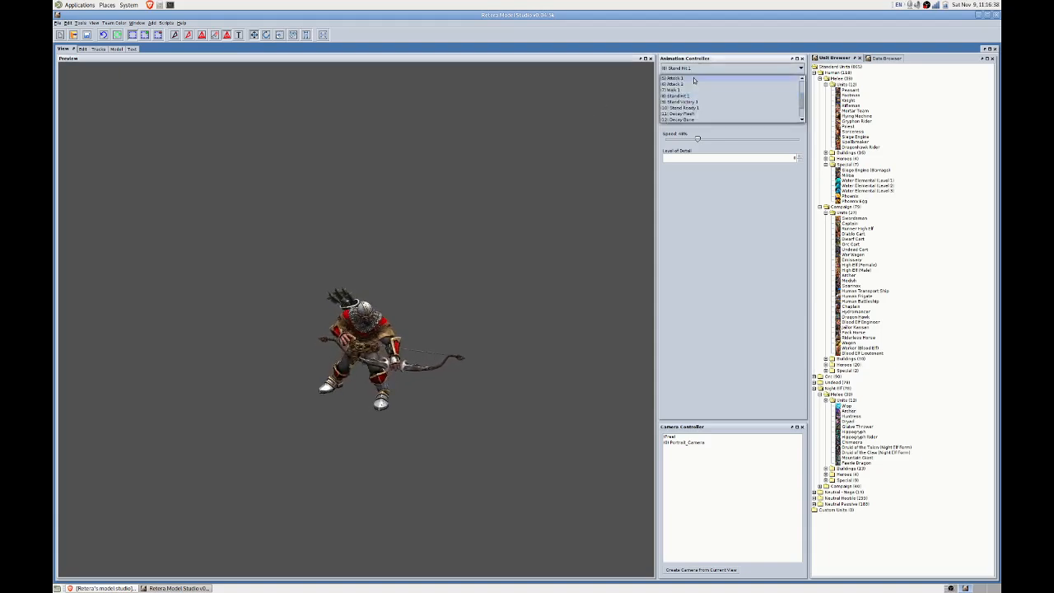
left_click(684, 89)
Preview the Walk 1 animation and set the playback speed back to 100%.
left_click(684, 68)
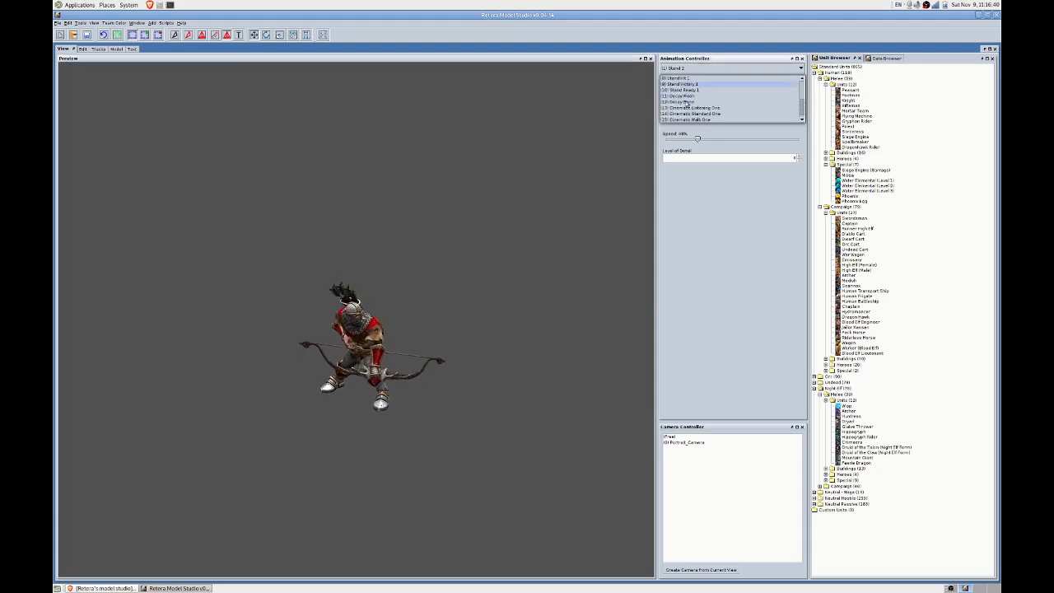
left_click(680, 116)
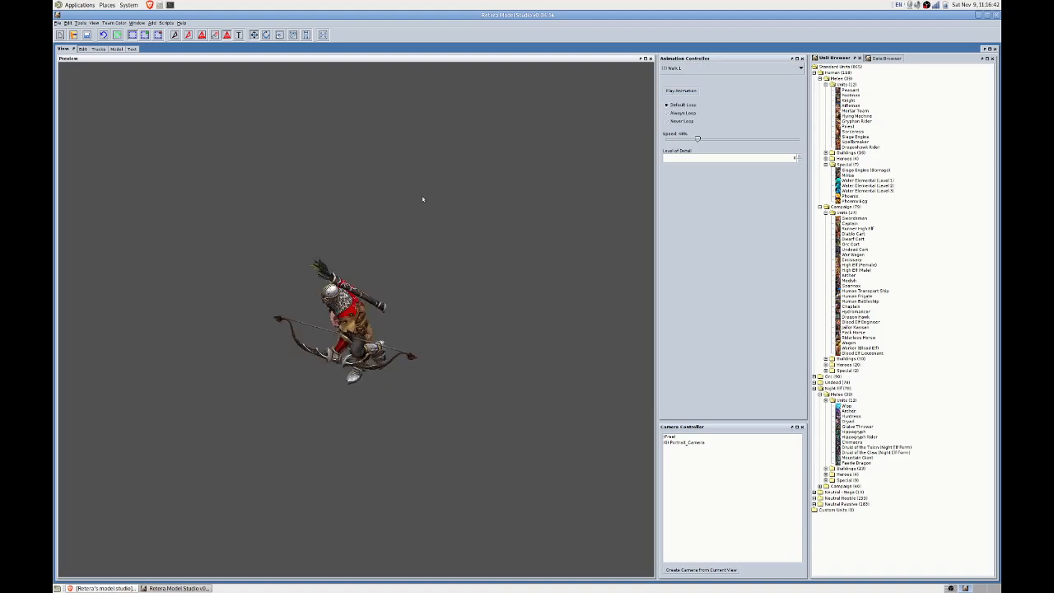
left_click_drag(698, 140, 732, 139)
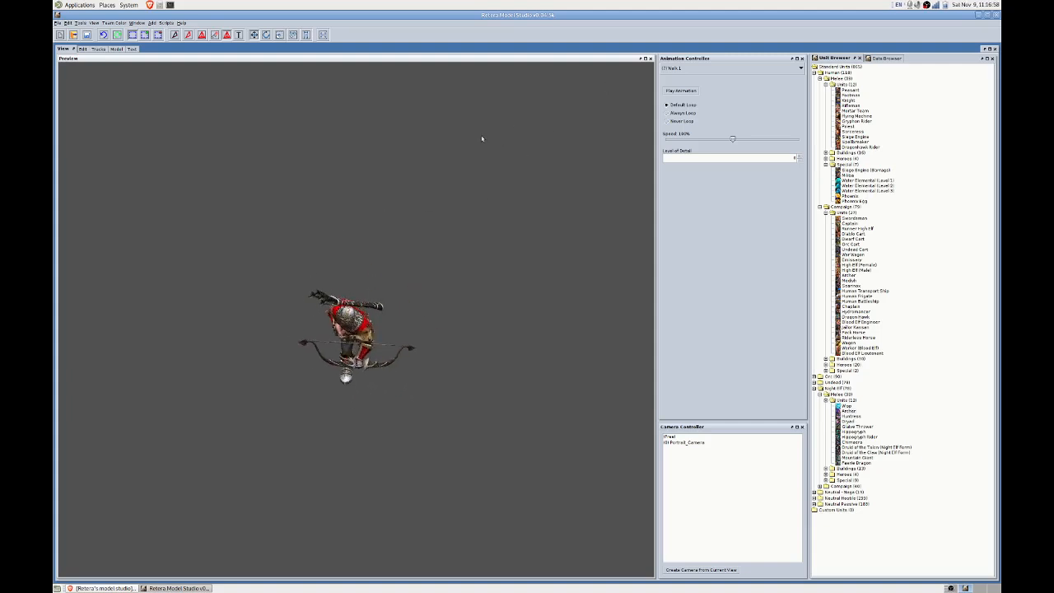
Preview Stand Ready 1 and Walk 1 at 100% speed from a closer distance.
left_click(731, 69)
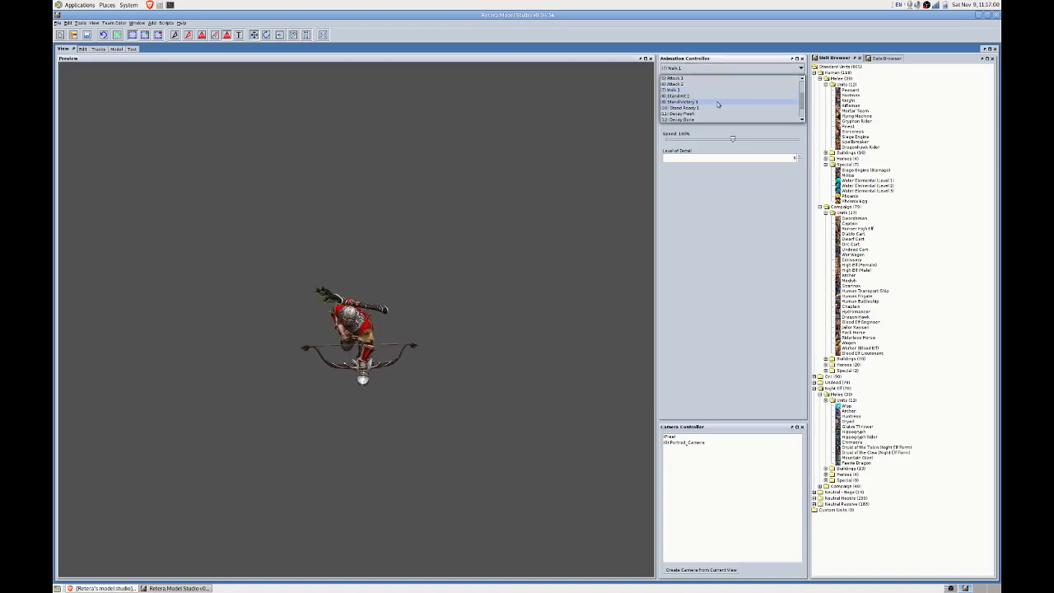
left_click(714, 109)
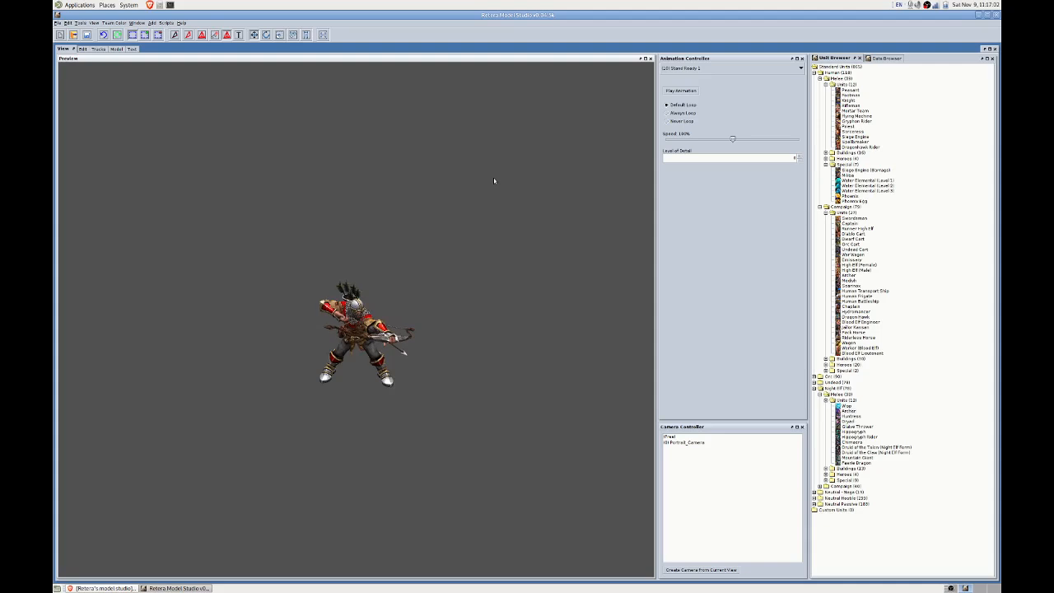
scroll(498, 185, "up", 3)
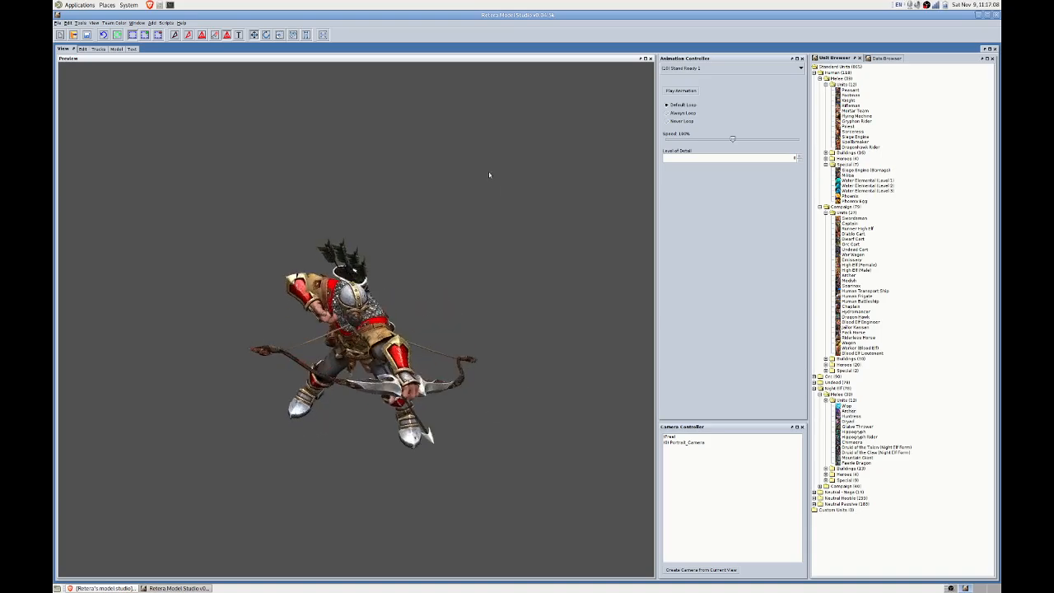
left_click(700, 72)
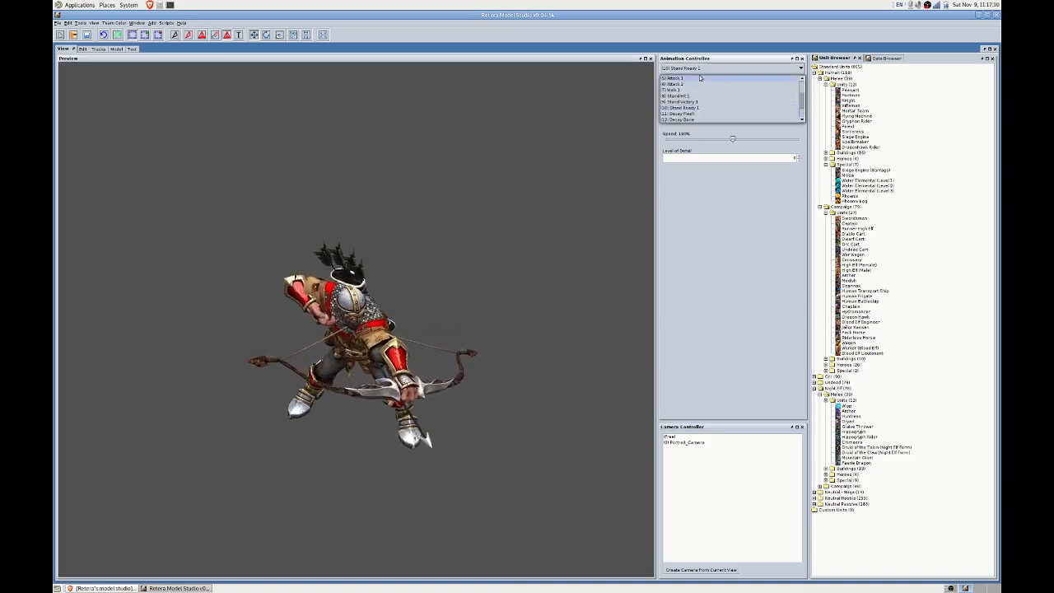
scroll(702, 112, "down", 1)
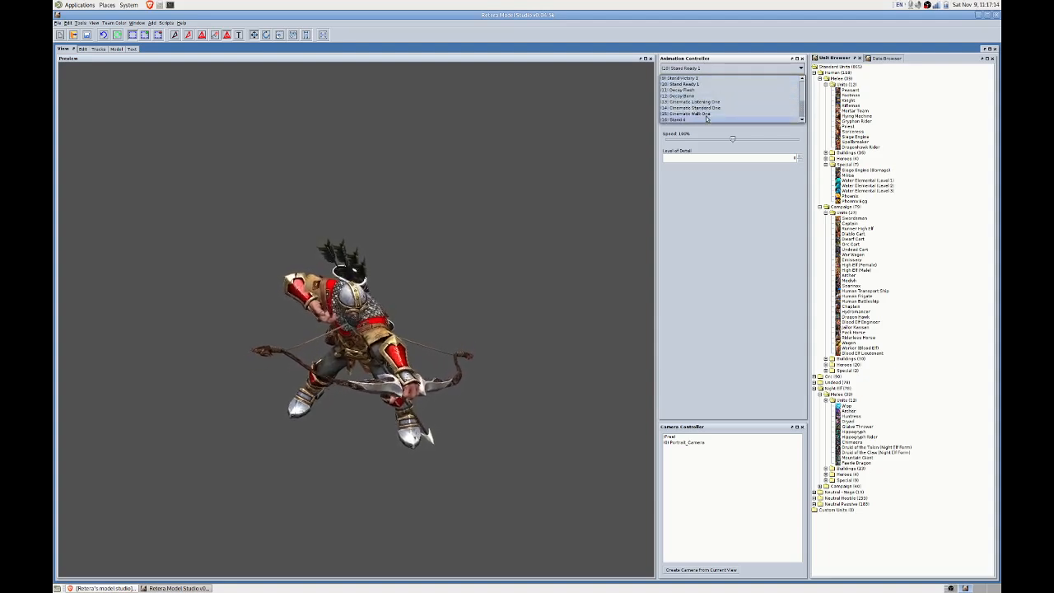
scroll(706, 119, "up", 2)
left_click(712, 101)
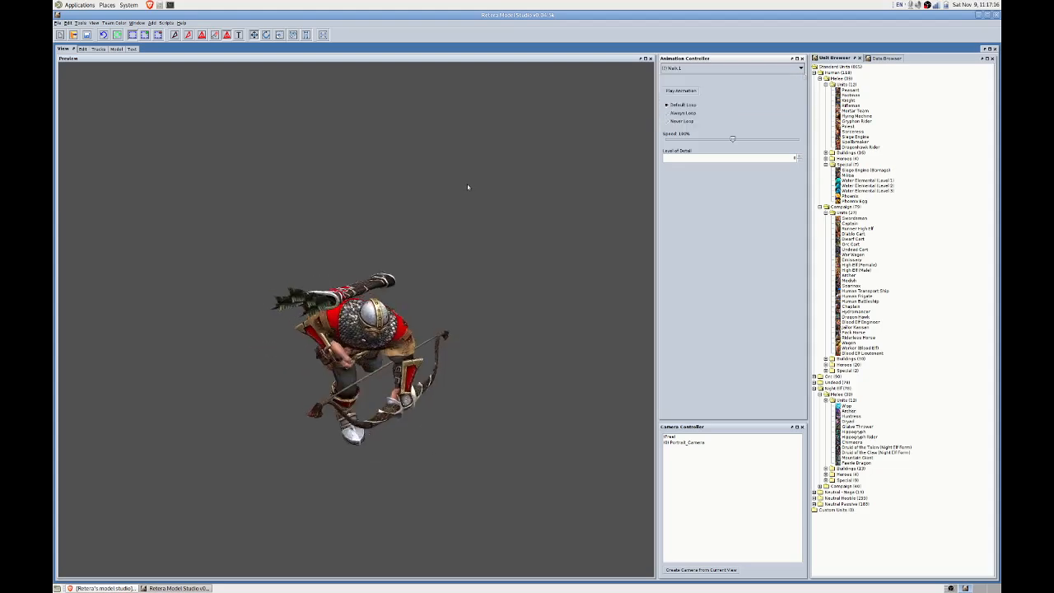
Preview the Attack 1 and Stand 1 animations at 100% speed.
left_click(717, 73)
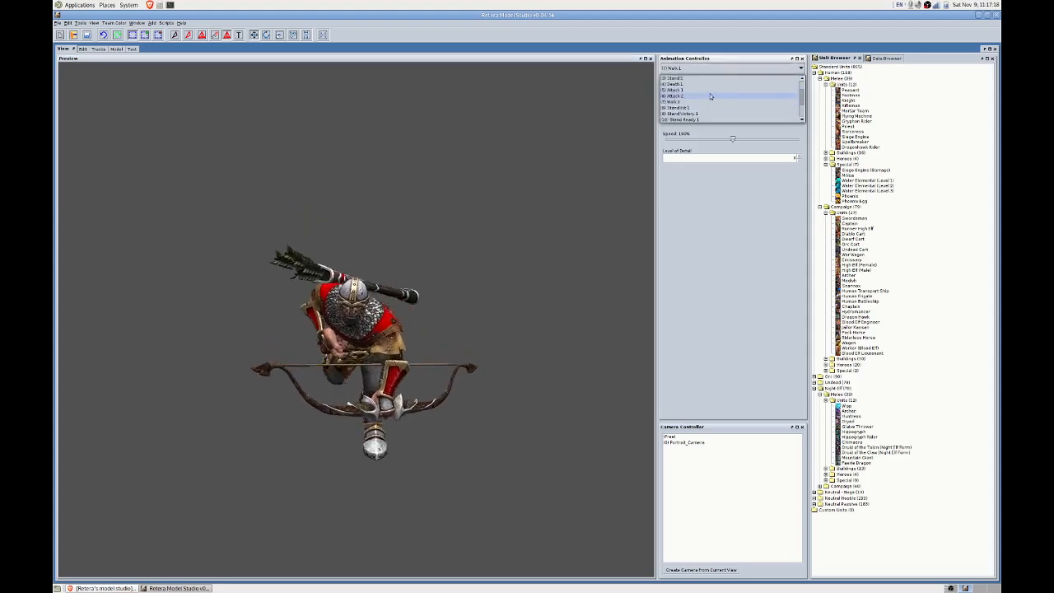
left_click(707, 90)
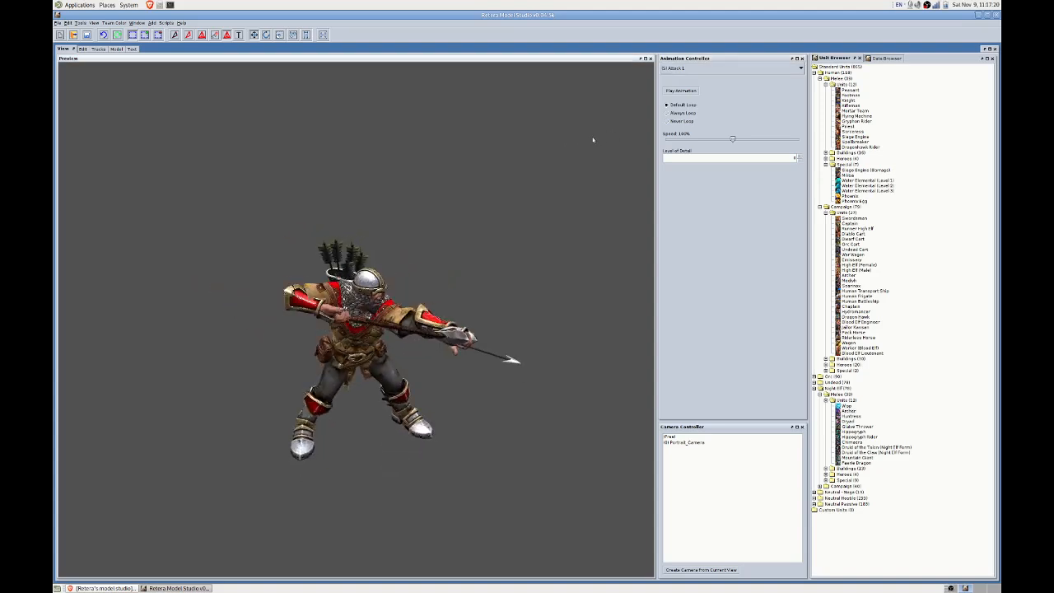
left_click(750, 72)
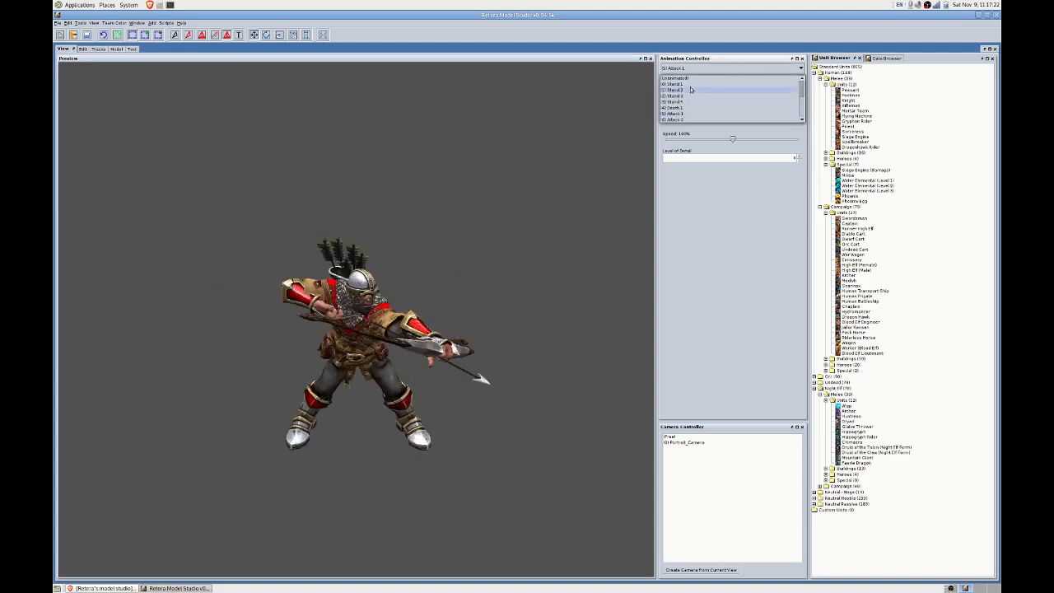
left_click(701, 82)
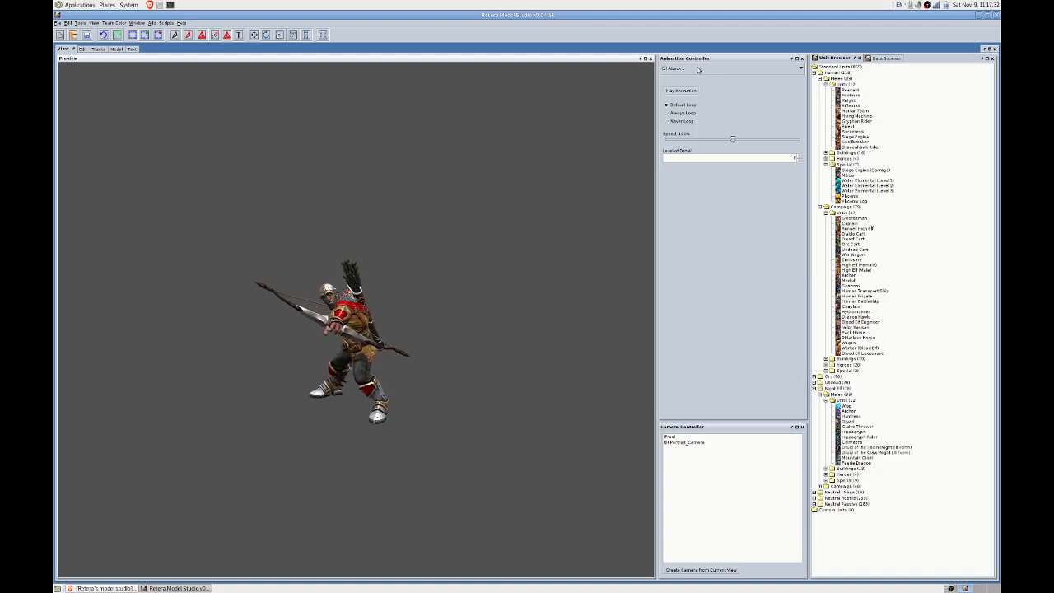
Play Decay Flesh at 200% speed and inspect the bow, arrow and quiver around the corpse from several angles.
left_click(699, 70)
scroll(701, 106, "down", 3)
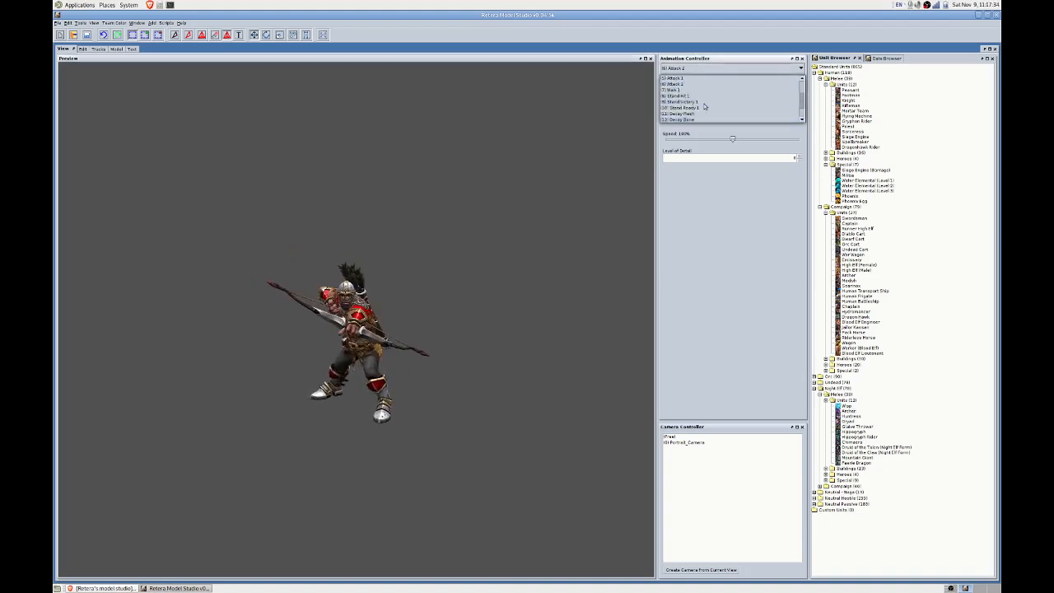
scroll(703, 109, "up", 2)
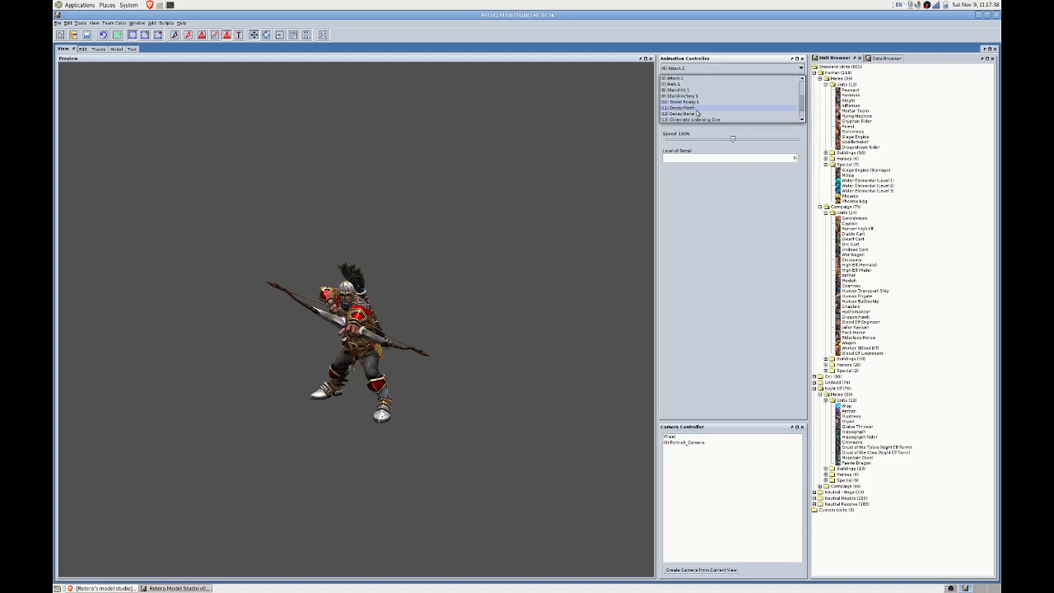
left_click(696, 108)
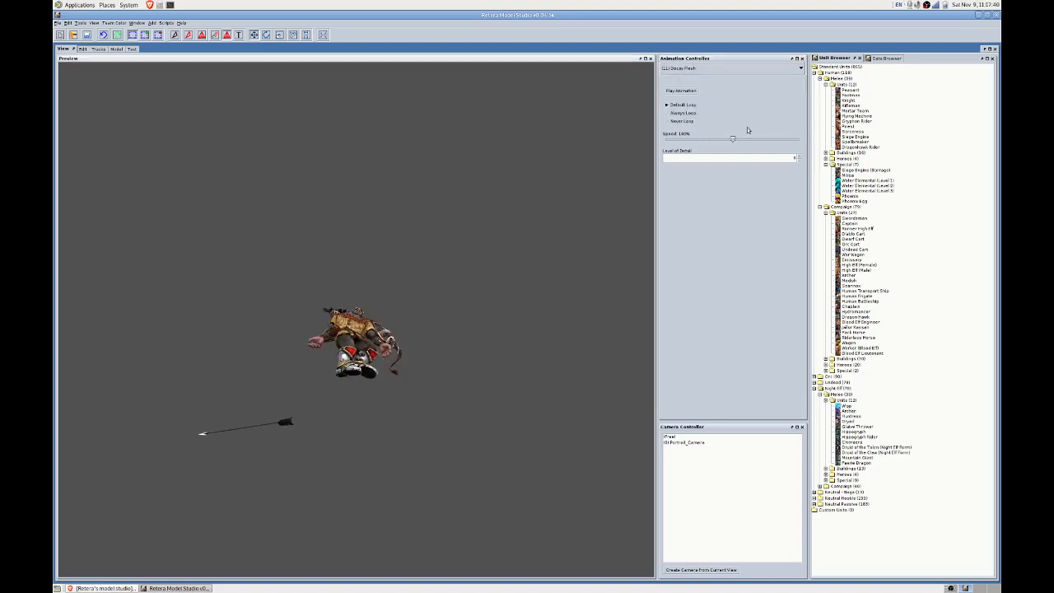
left_click_drag(733, 140, 756, 144)
middle_click_drag(462, 173, 463, 290)
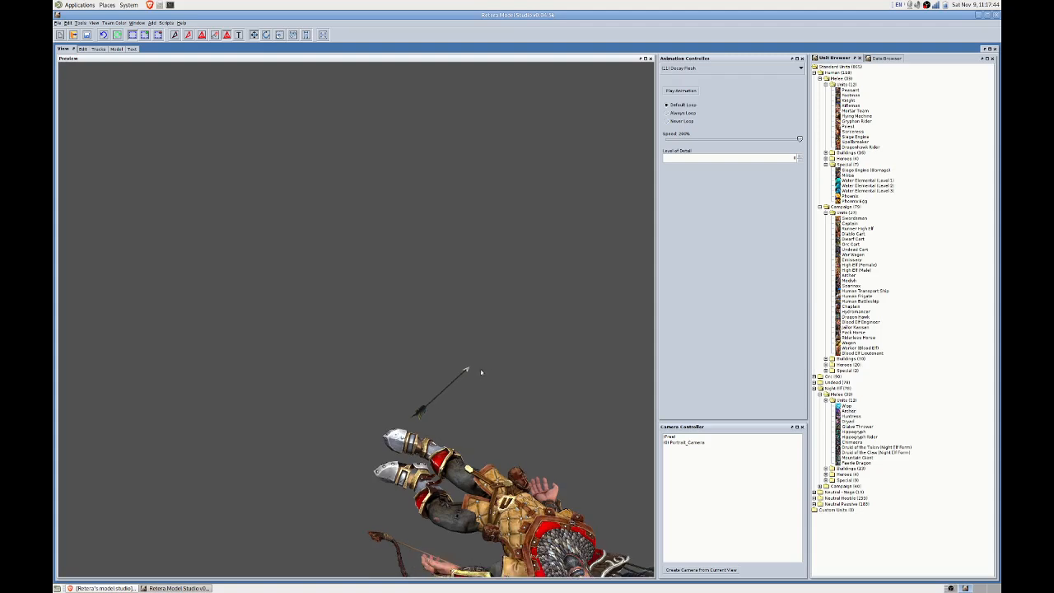
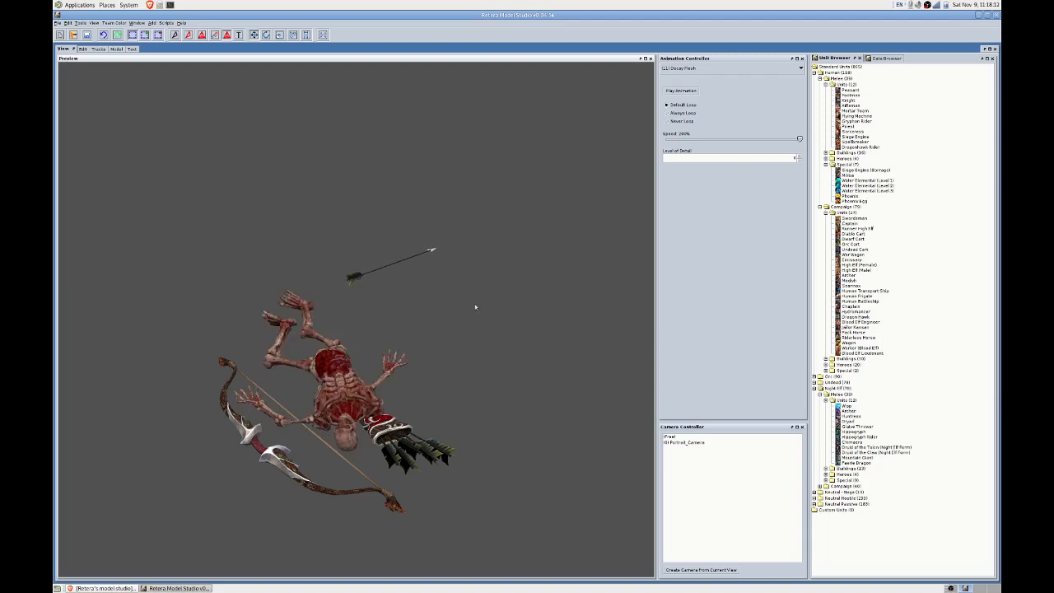
left_click_drag(475, 307, 535, 271)
Switch the preview back to Stand 1 and view the militia from the front and side.
left_click(692, 69)
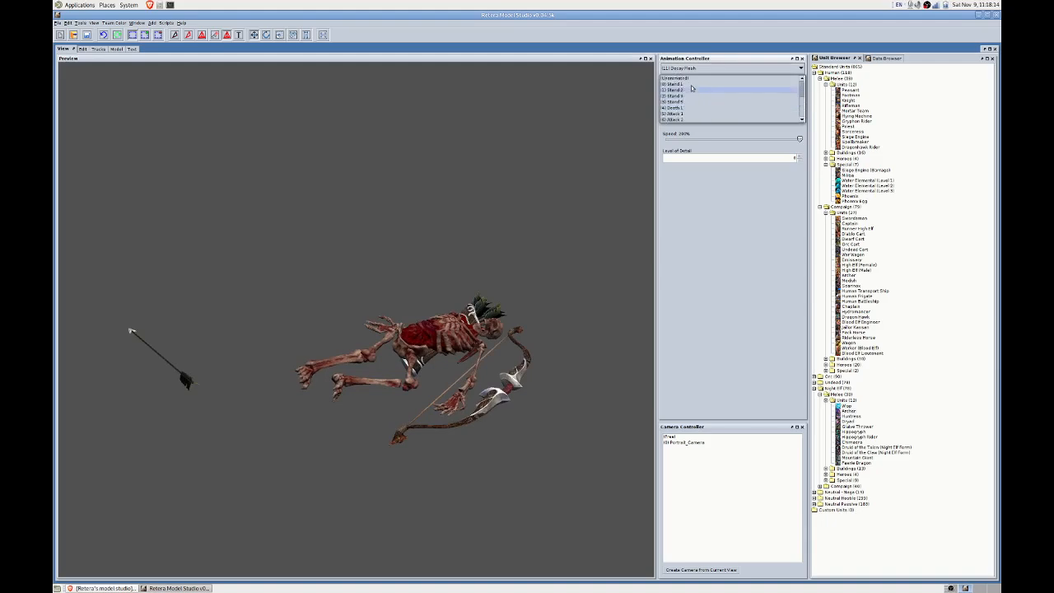
left_click(692, 88)
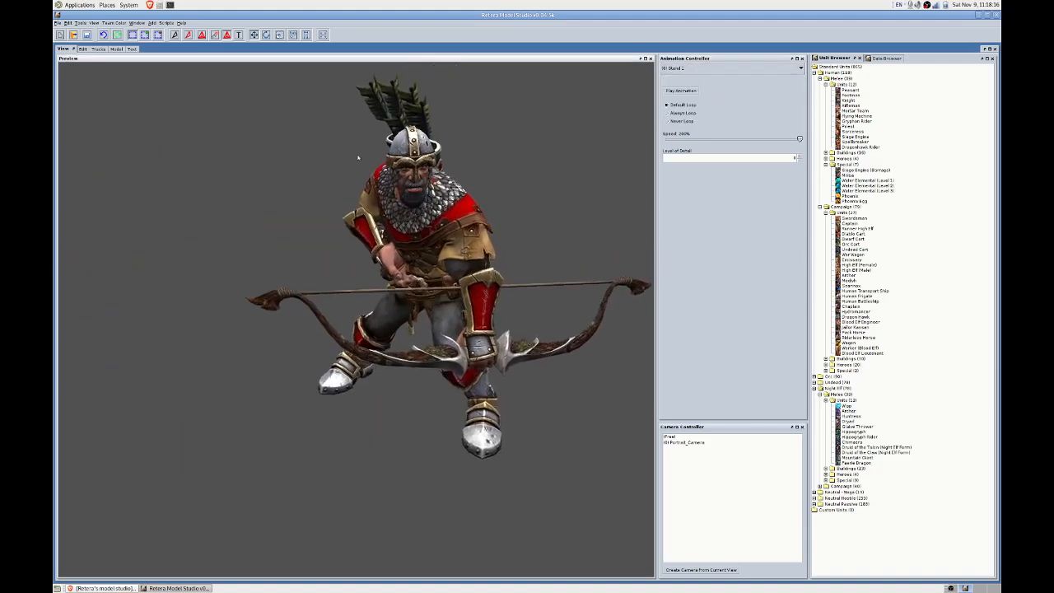
left_click_drag(351, 163, 198, 99)
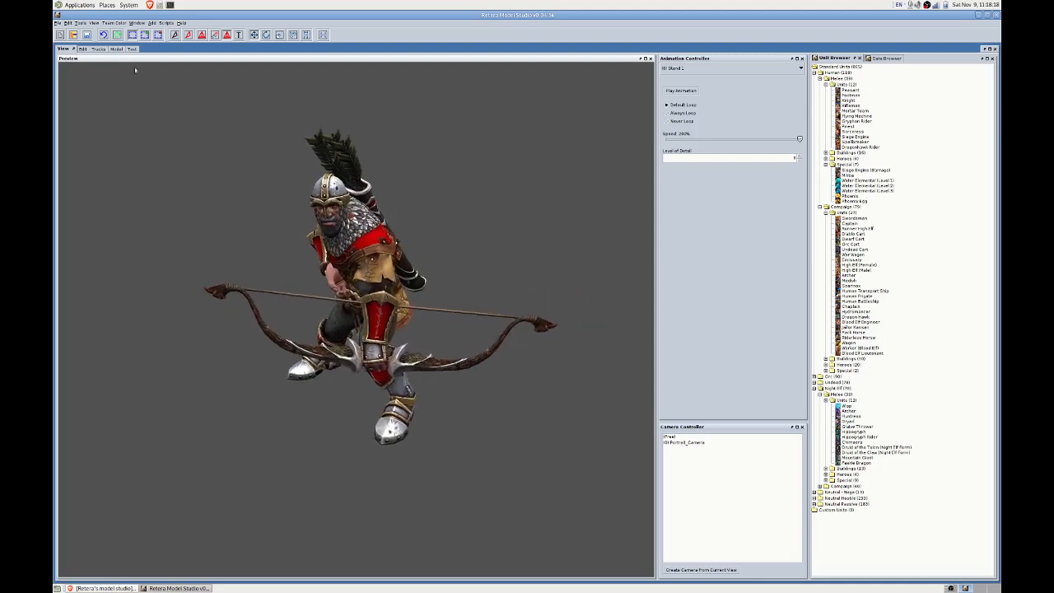
Save the model as MilitiaWithBow in the parent Request folder, using the Warcraft III binary model (.mdx) type.
left_click(57, 22)
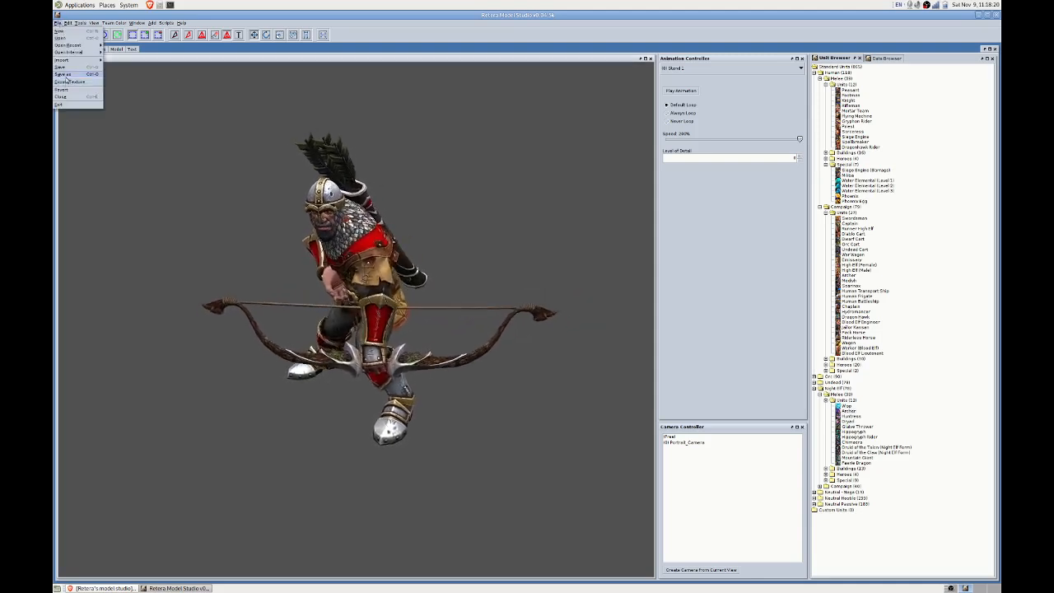
left_click(64, 74)
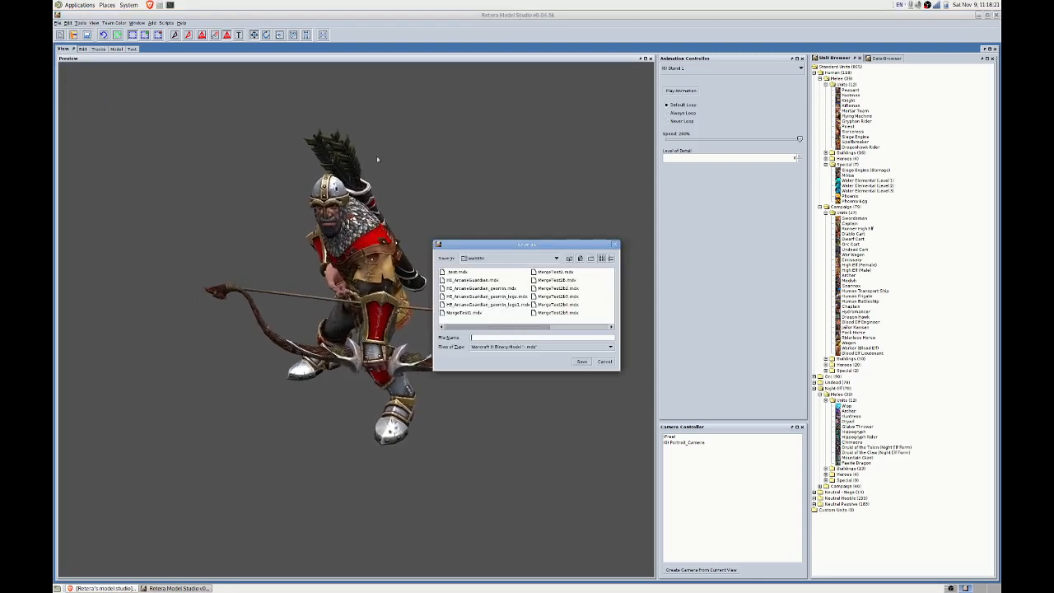
left_click(569, 259)
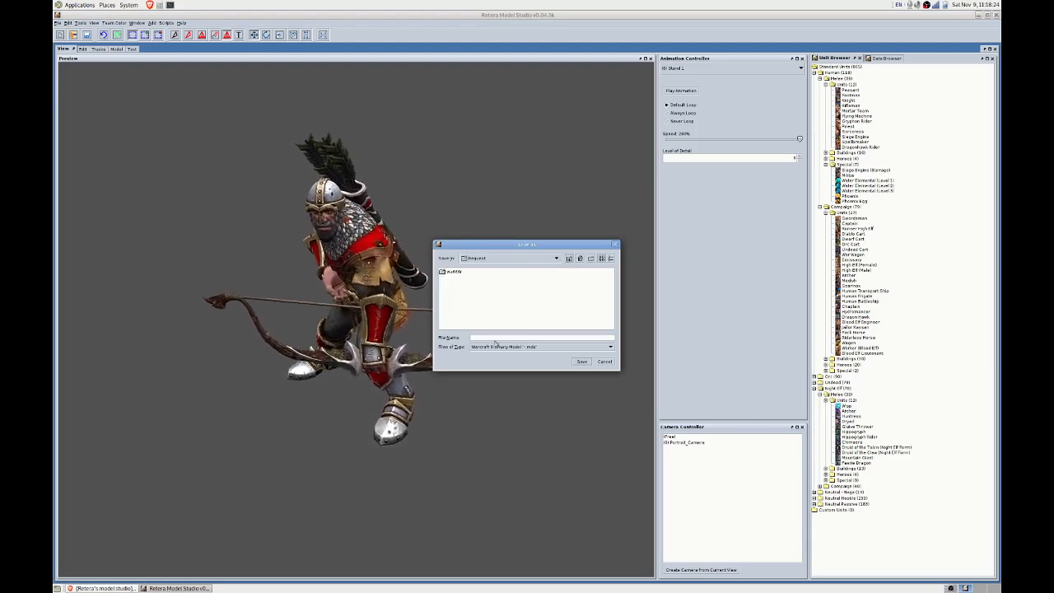
left_click(495, 338)
type("HBowWithBow")
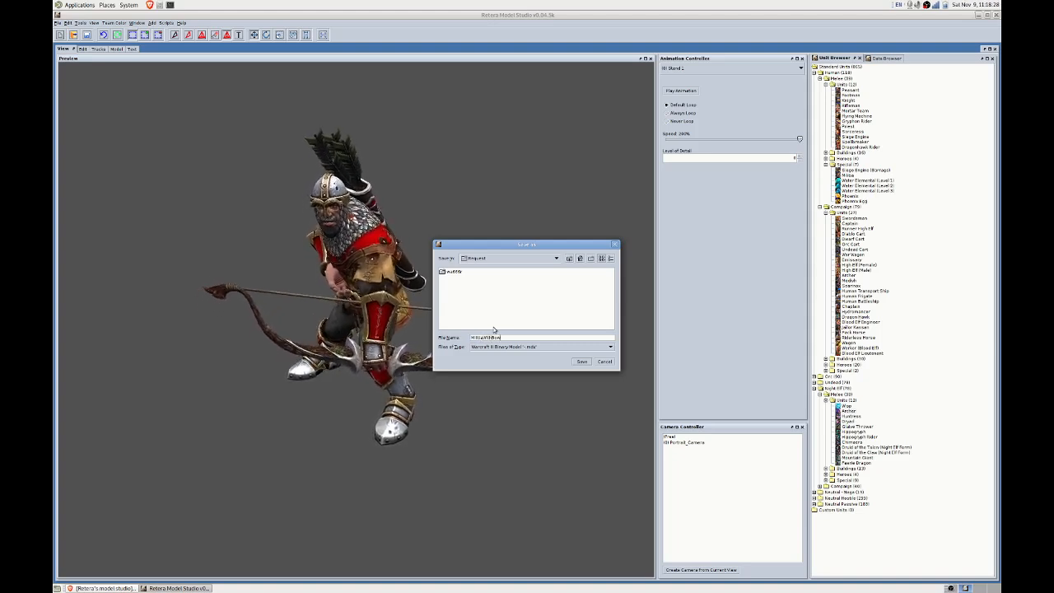
left_click(585, 364)
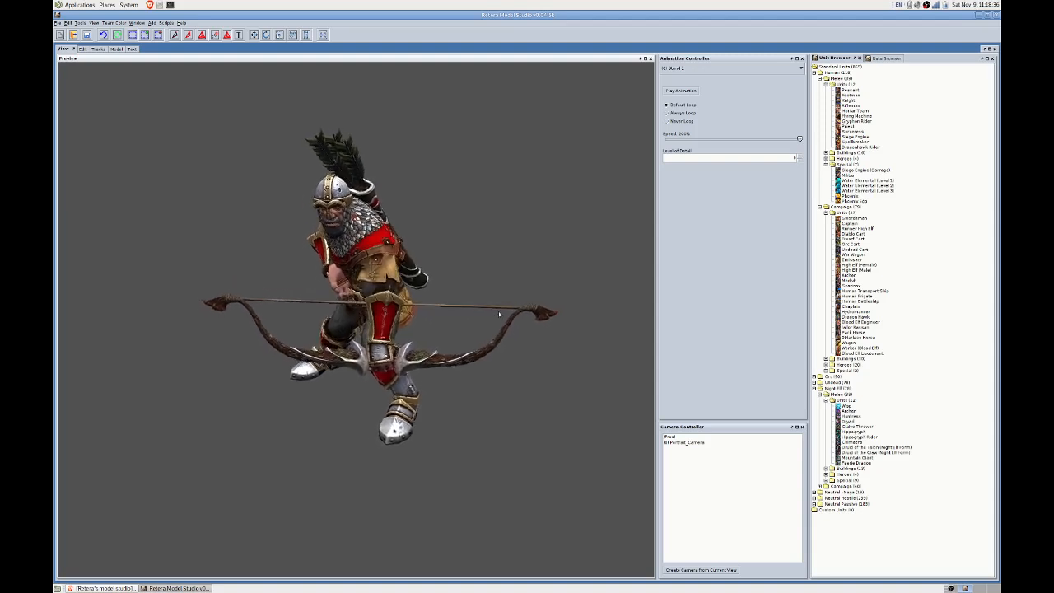
scroll(489, 302, "down", 2)
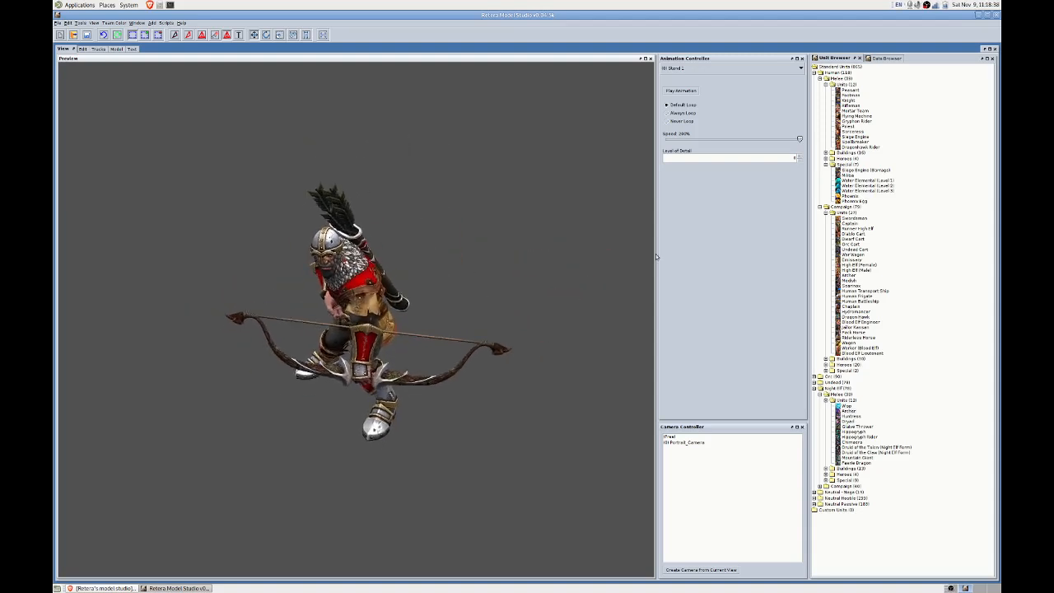
Switch the militia's preview from Stand 1 to Unanimated and view its rest pose at an angle.
left_click(737, 67)
left_click(735, 80)
mouse_move(470, 208)
left_mouse_down()
mouse_move(450, 209)
mouse_move(484, 211)
mouse_move(467, 205)
mouse_move(461, 222)
mouse_move(494, 211)
mouse_move(485, 197)
left_mouse_up()
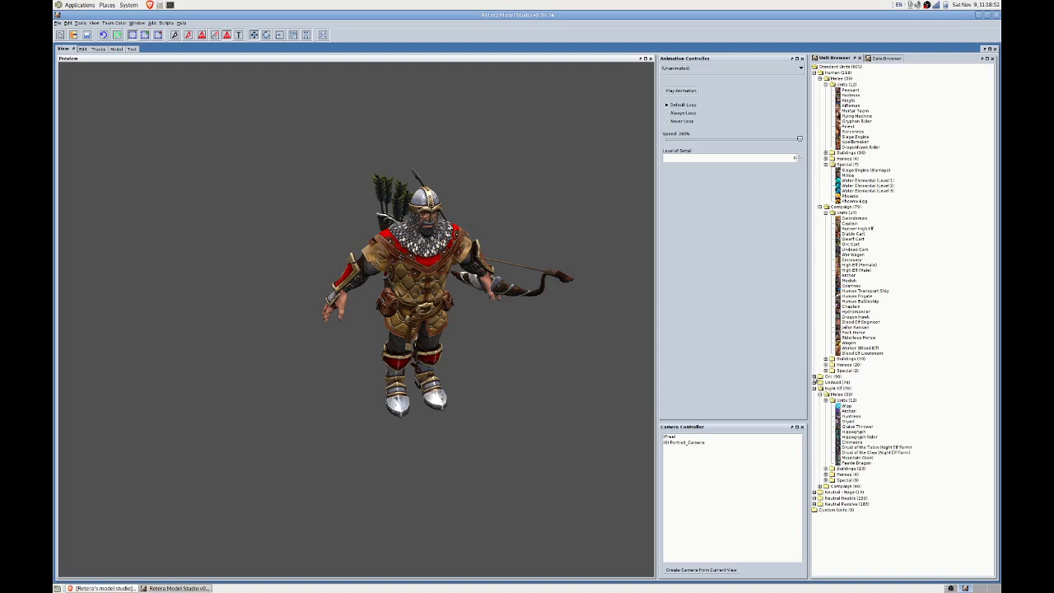
Open the Grunt from the Orc melee units and look at it from an angle.
left_click(814, 375)
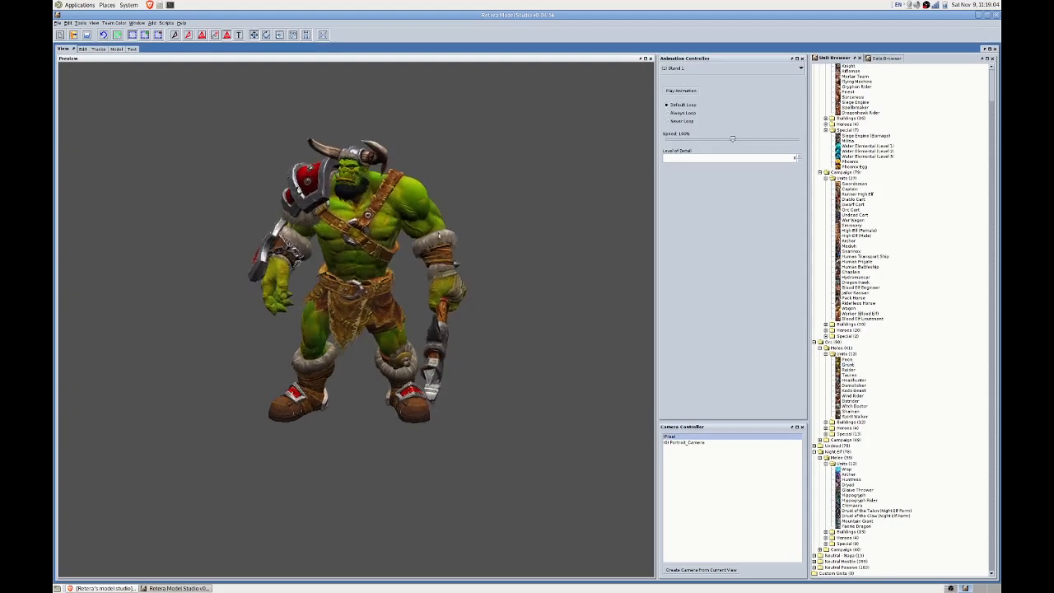
left_click_drag(439, 236, 502, 222)
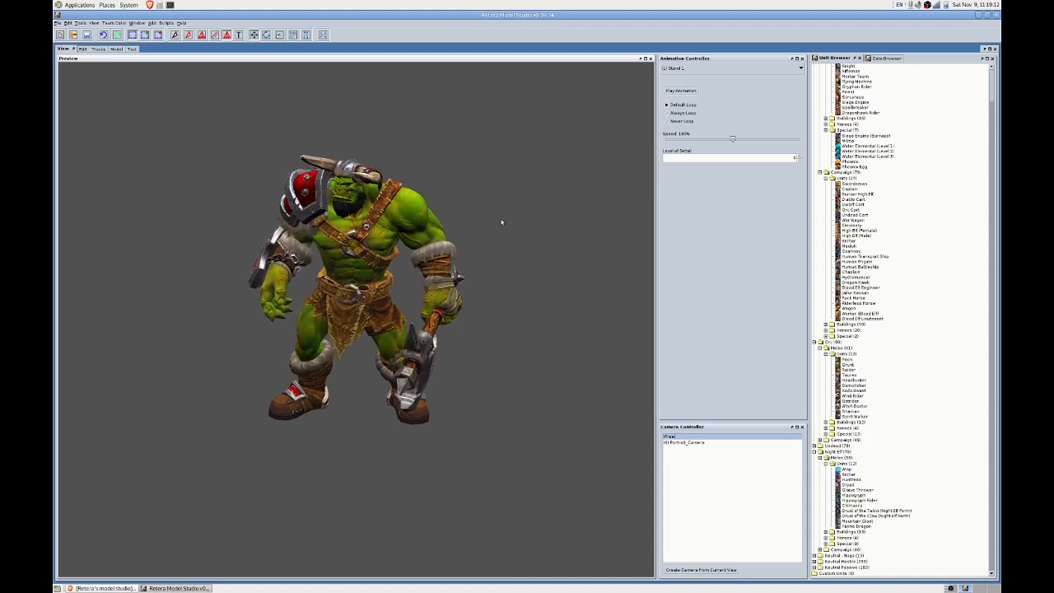
left_click(848, 364)
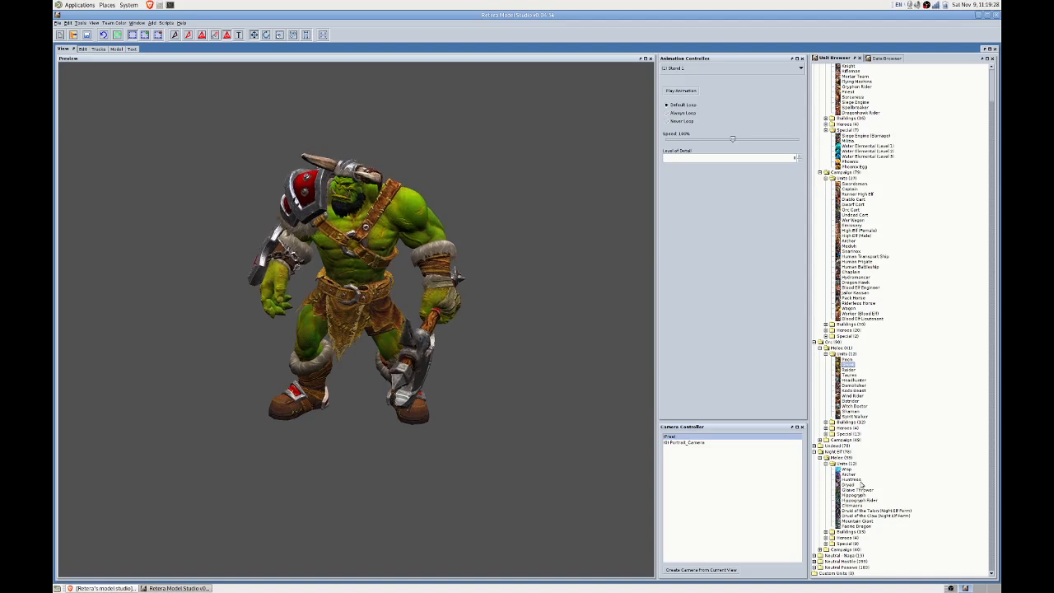
Open the Bandit from the Neutral Hostile melee units and view it from the front.
double_click(828, 561)
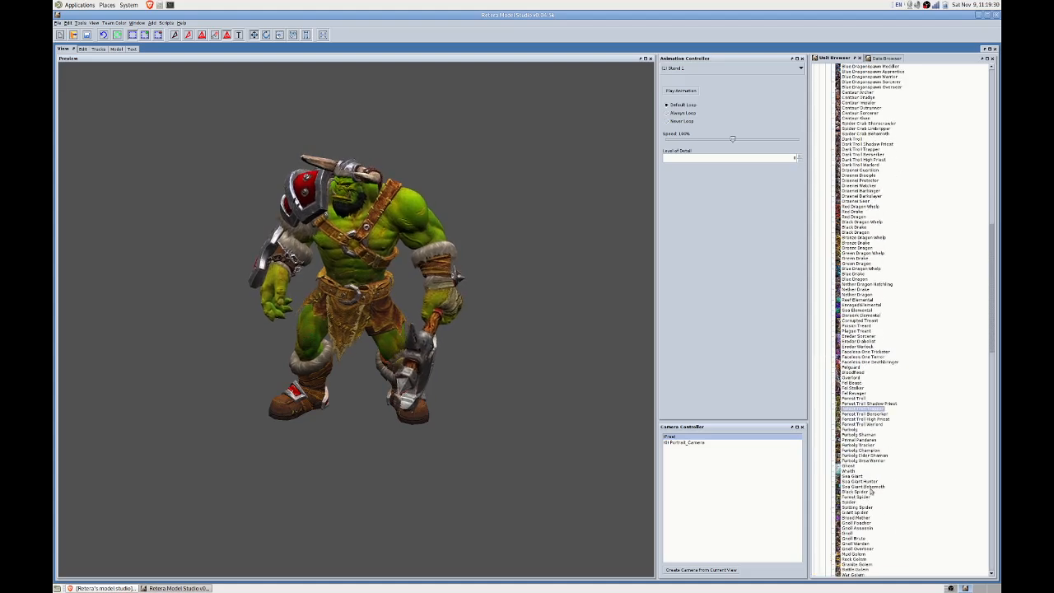
scroll(883, 473, "down", 5)
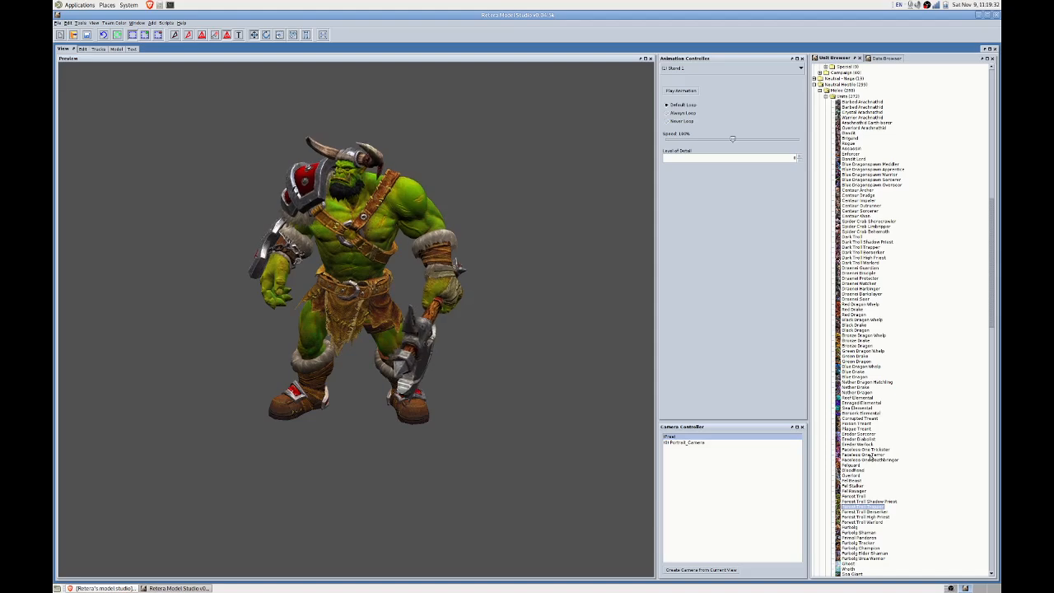
scroll(880, 453, "down", 3)
scroll(877, 169, "up", 4)
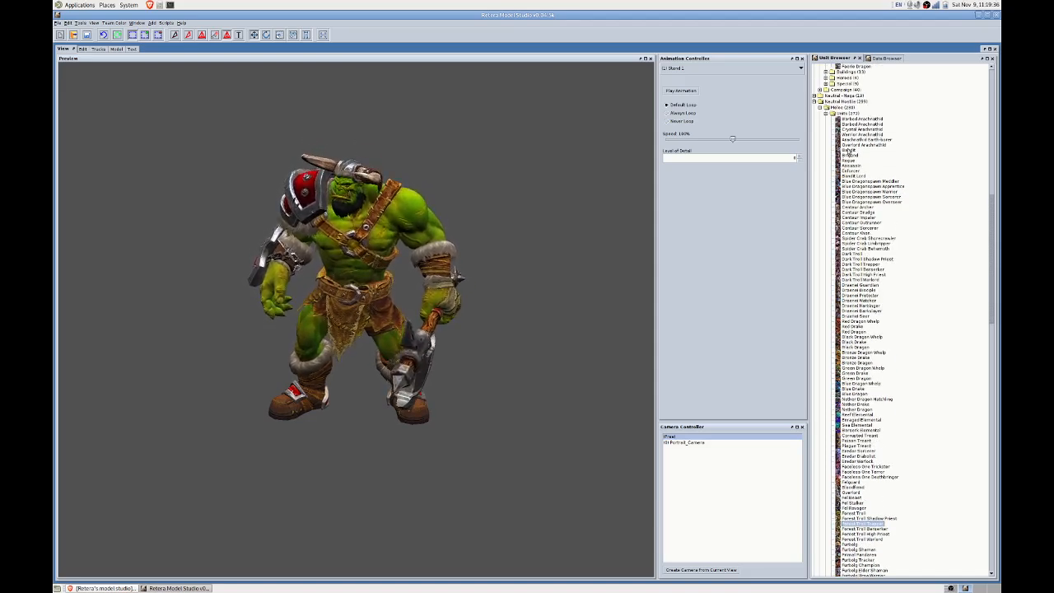
left_click(848, 150)
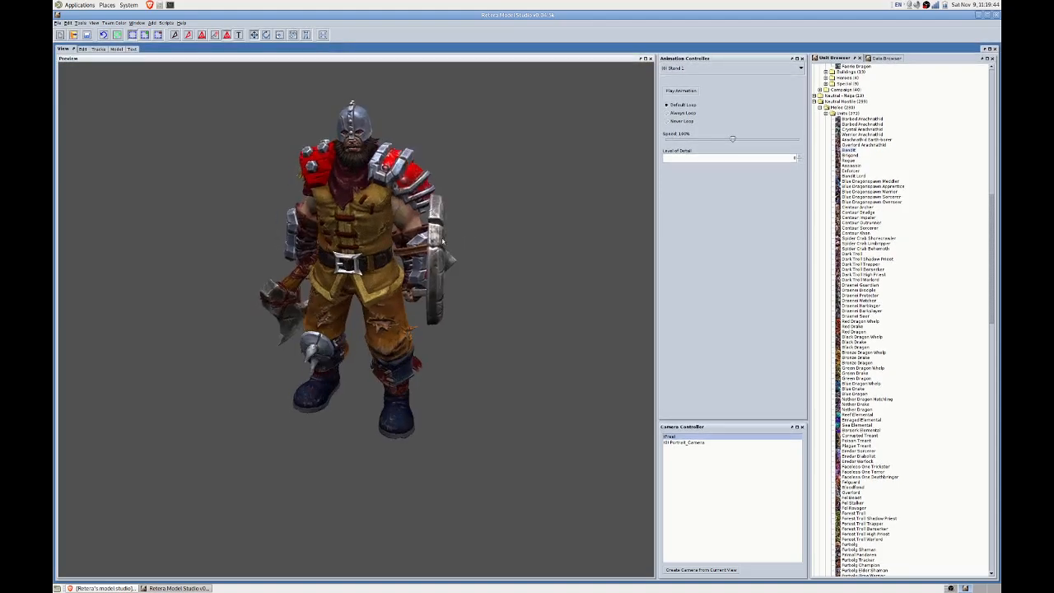
left_click_drag(468, 234, 422, 240)
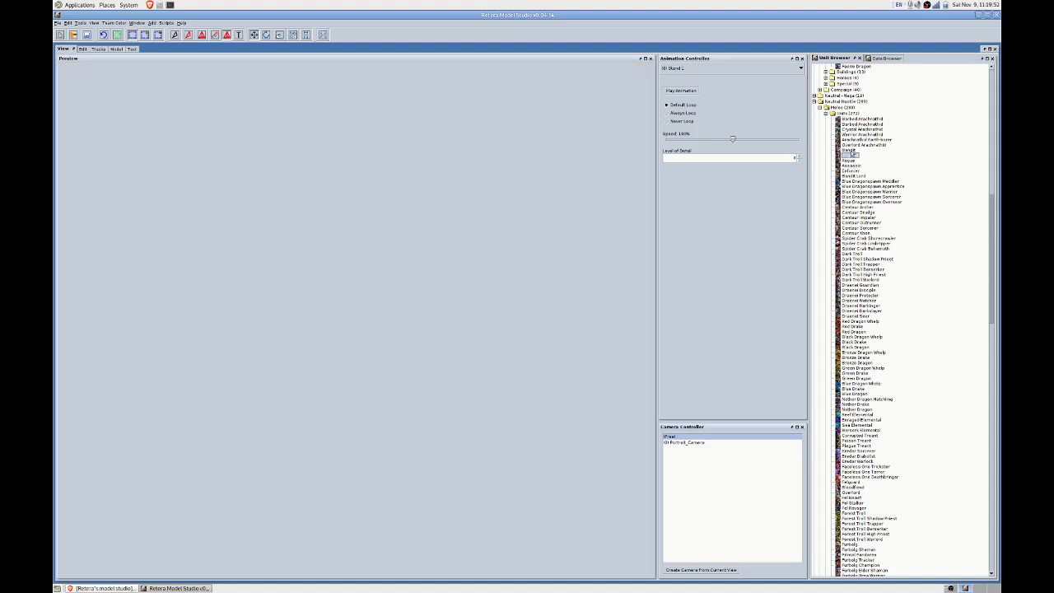
Open the Brigand, Rogue and Enforcer models from the Neutral Hostile units and compare their looks.
left_click(851, 161)
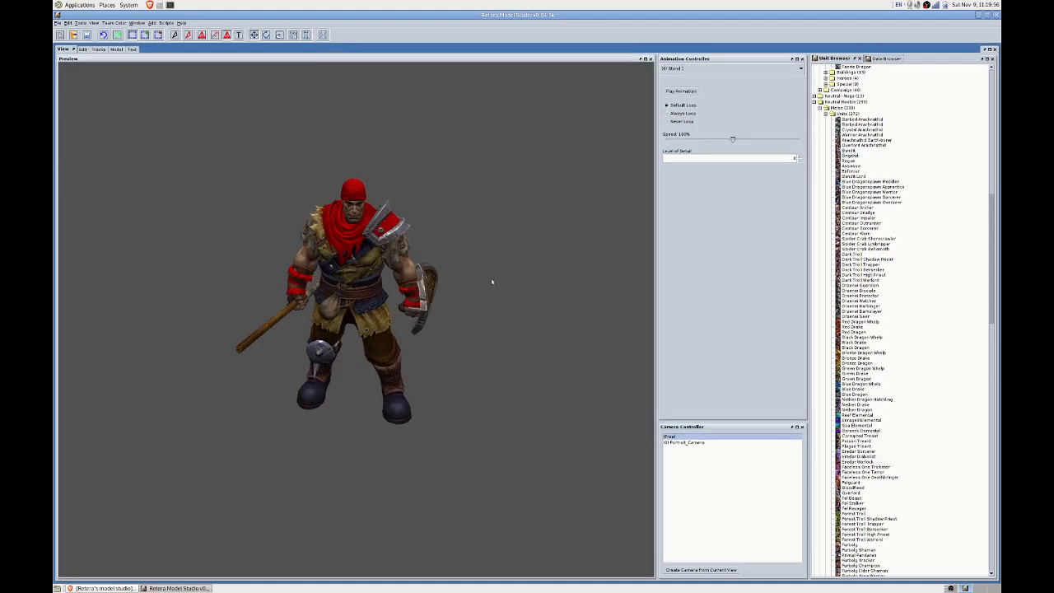
middle_click_drag(650, 210, 494, 280)
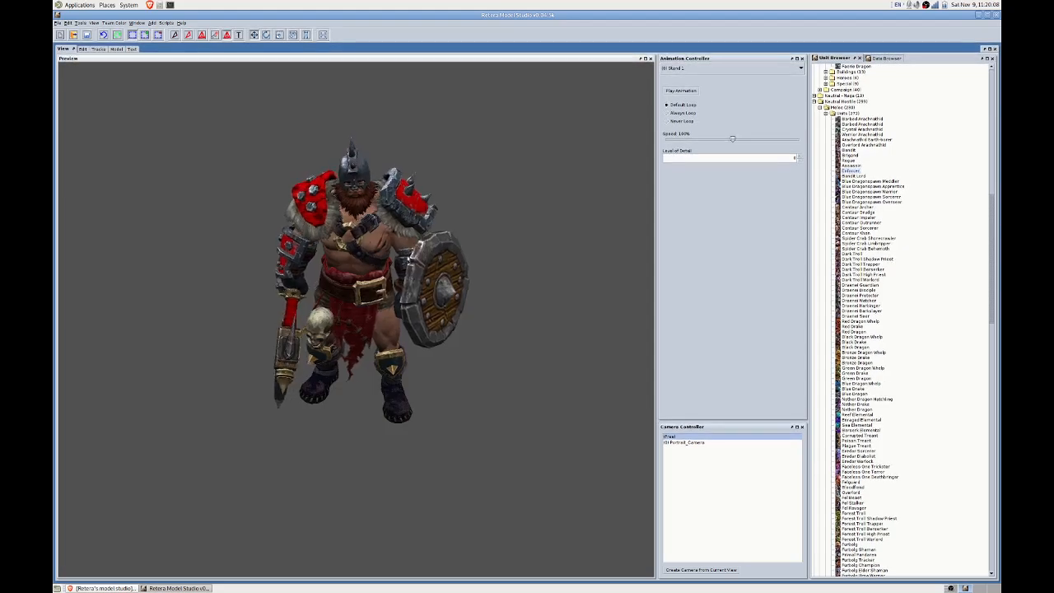
left_click_drag(376, 261, 409, 260)
left_click_drag(323, 135, 243, 114)
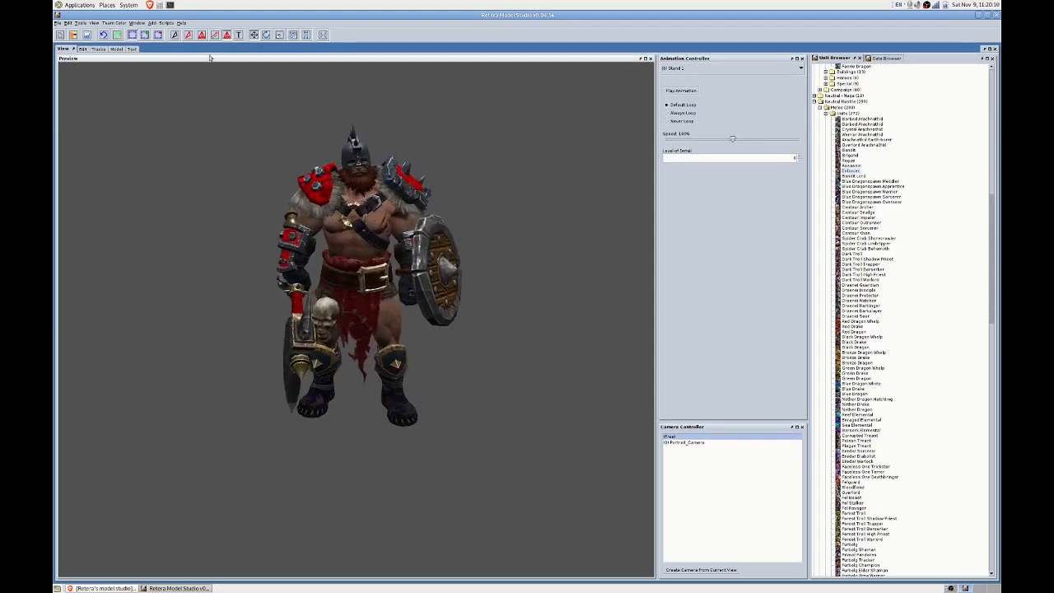
Close the Enforcer, Rogue and Brigand models and the extra portrait models, returning to the full Bandit model.
left_click(137, 23)
left_click(136, 22)
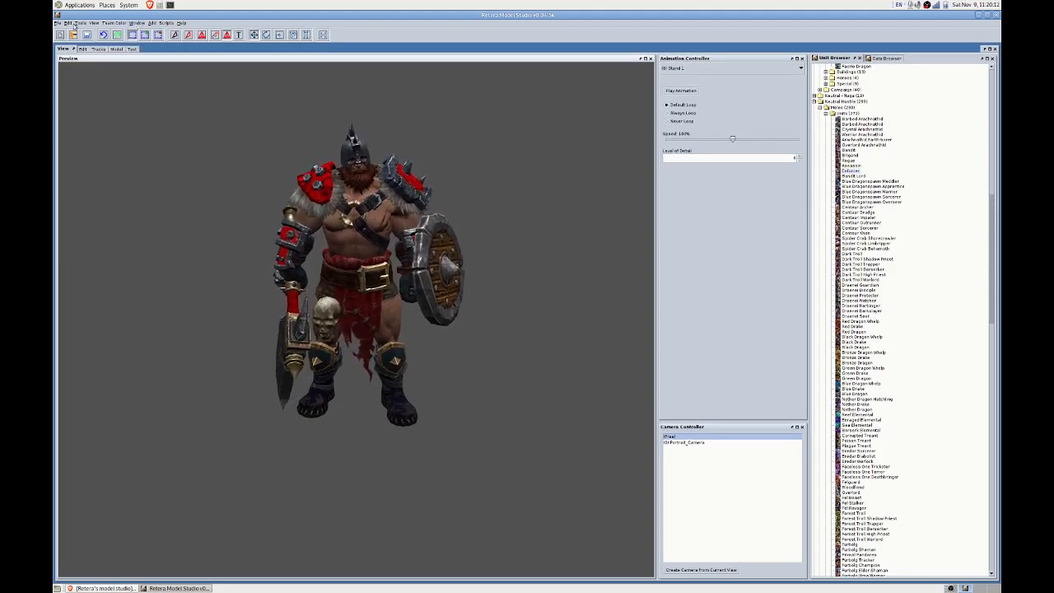
left_click(58, 22)
left_click(66, 98)
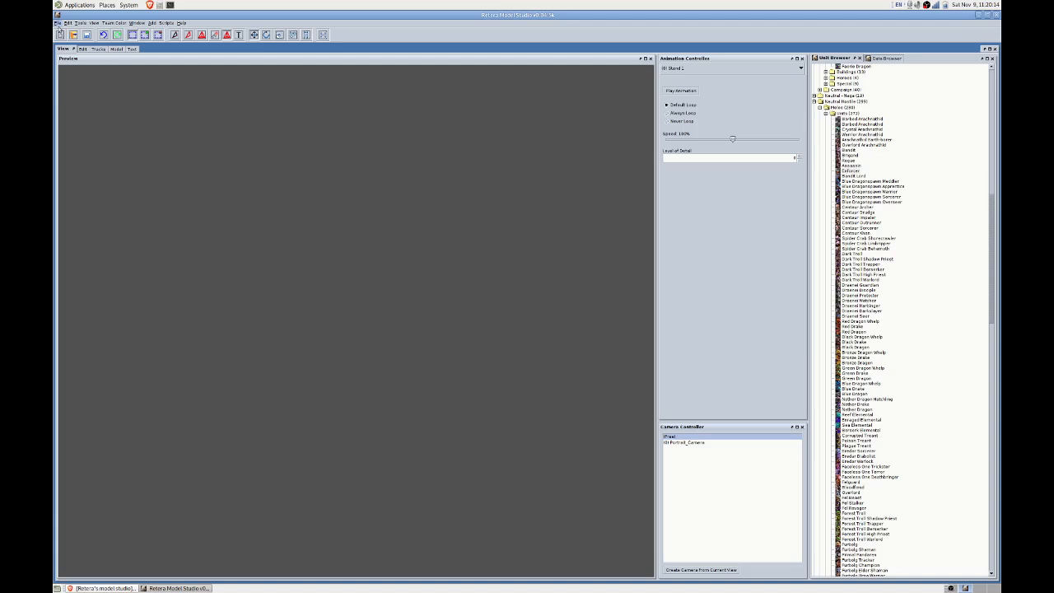
left_click(58, 23)
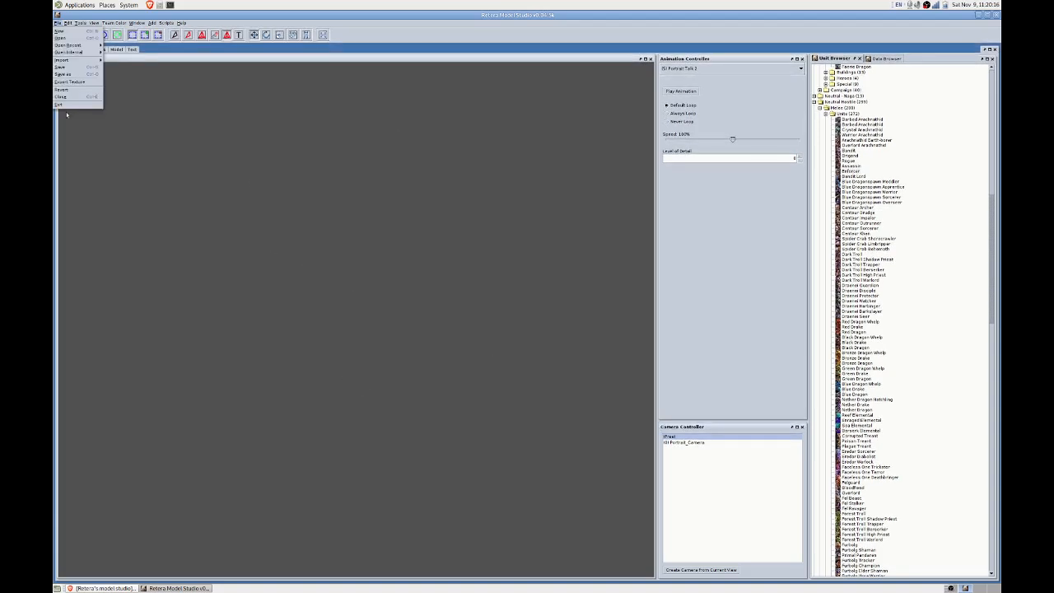
left_click(66, 98)
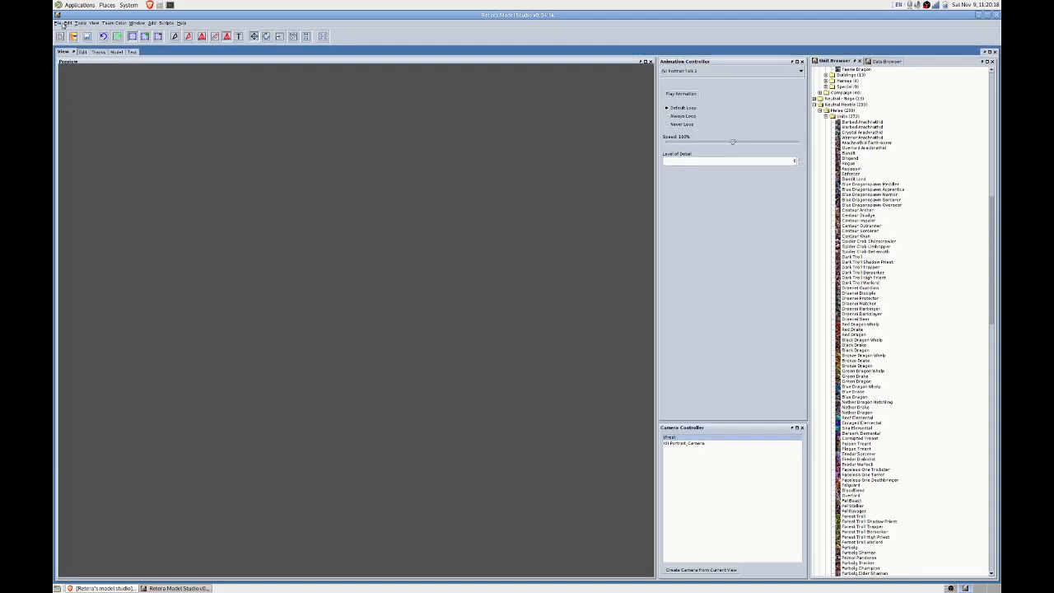
key("alt+f")
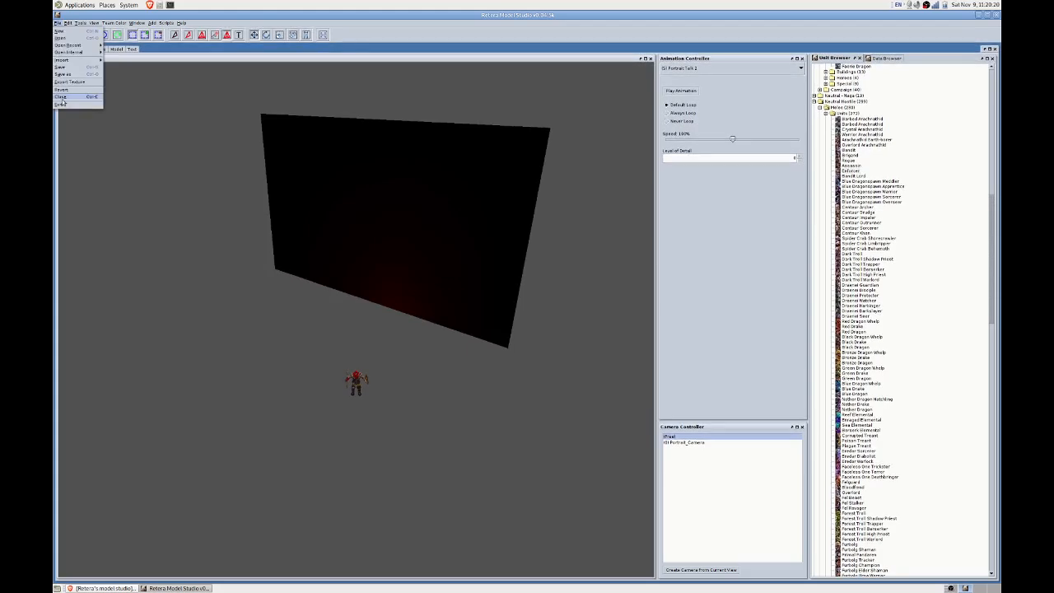
left_click(64, 100)
left_click(57, 22)
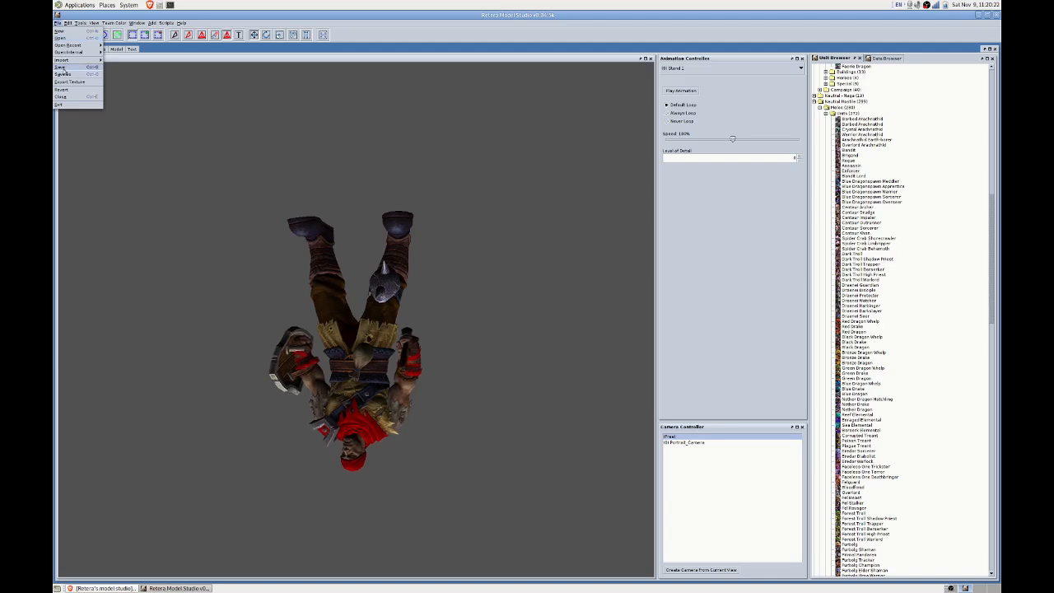
left_click(65, 97)
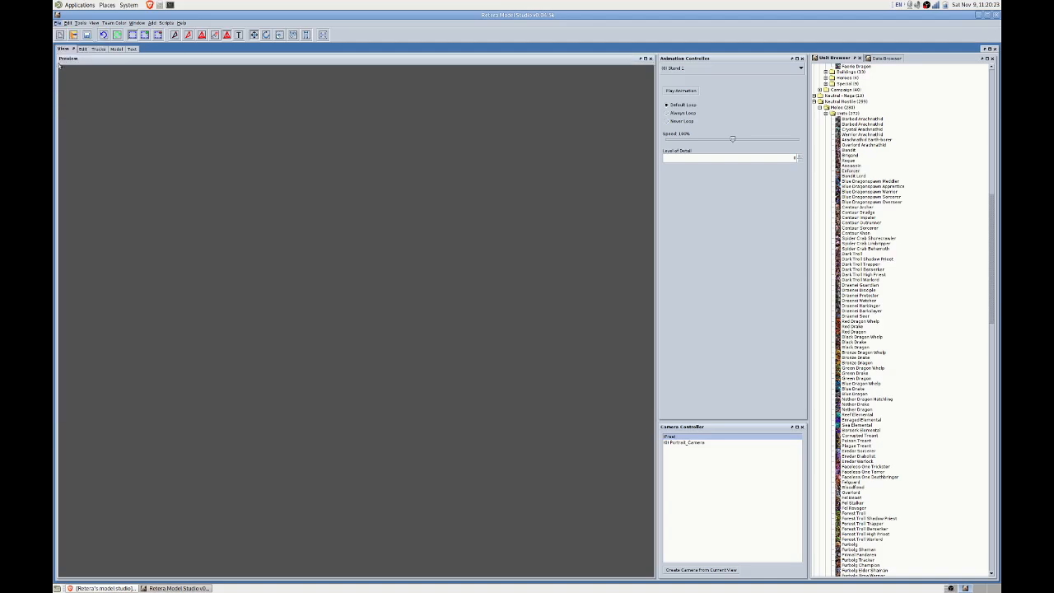
left_click(58, 23)
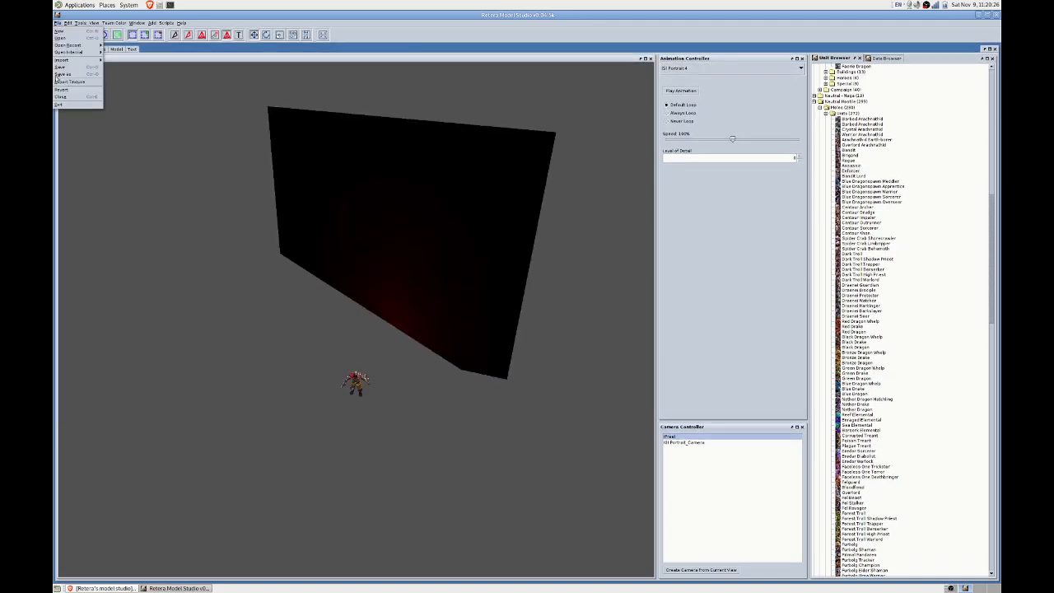
left_click(61, 97)
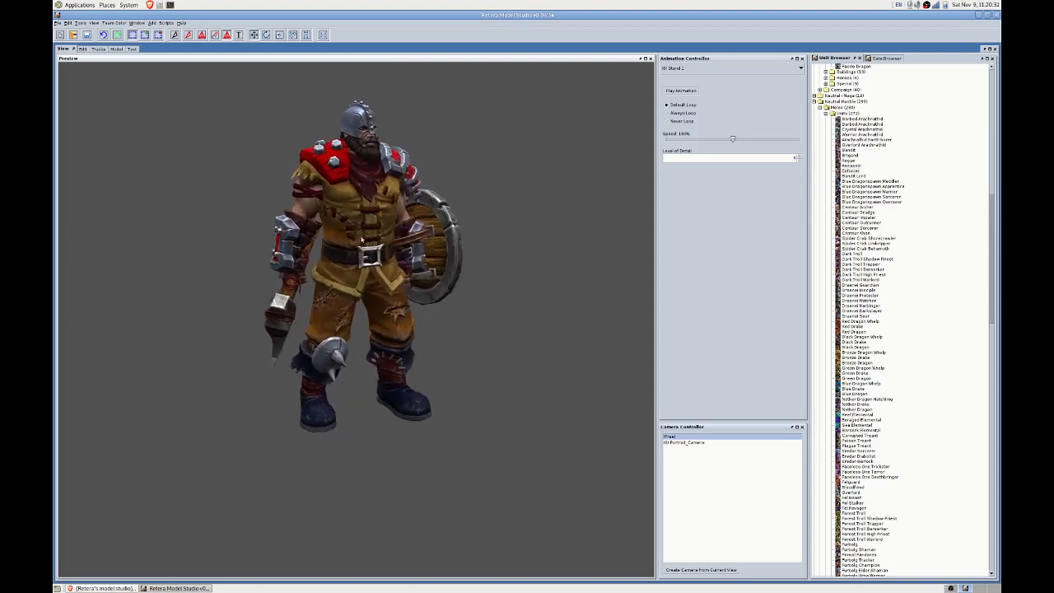
Open the Bandit for editing, expand its node list and briefly show all nodes in the viewports.
left_click(82, 50)
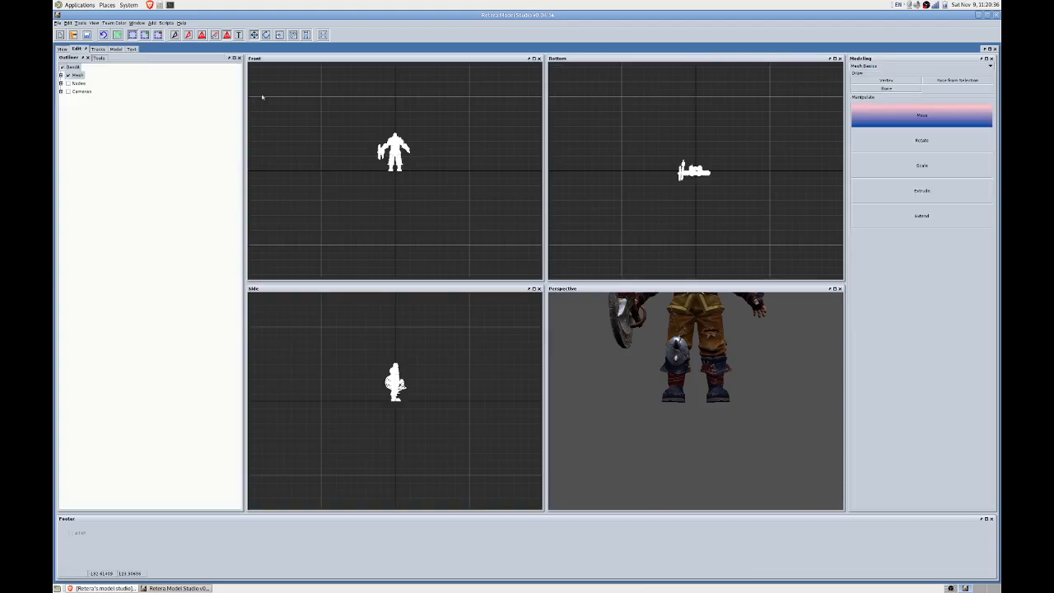
left_click(61, 84)
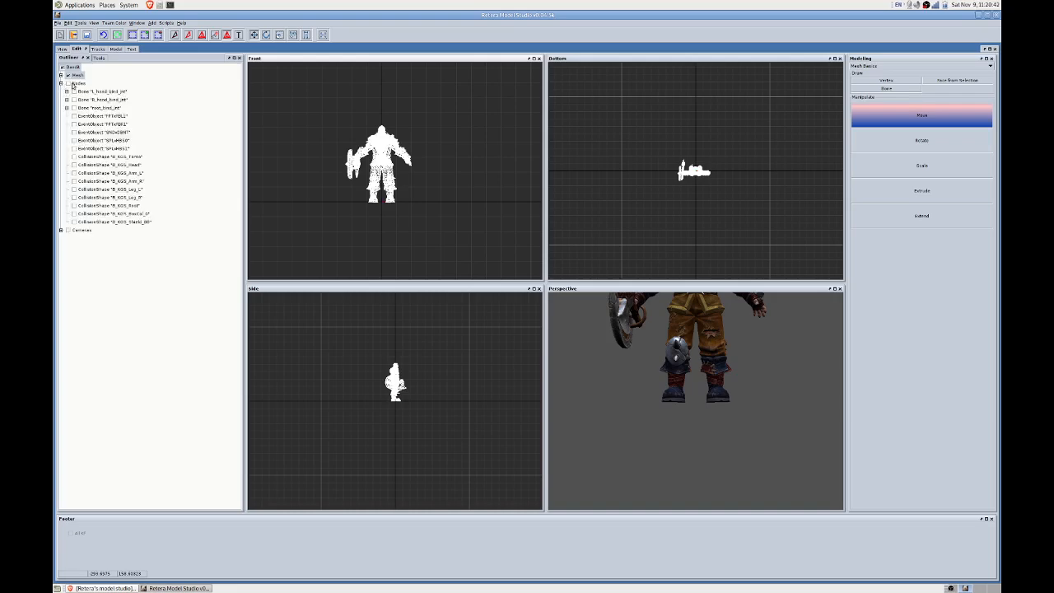
left_click(69, 83)
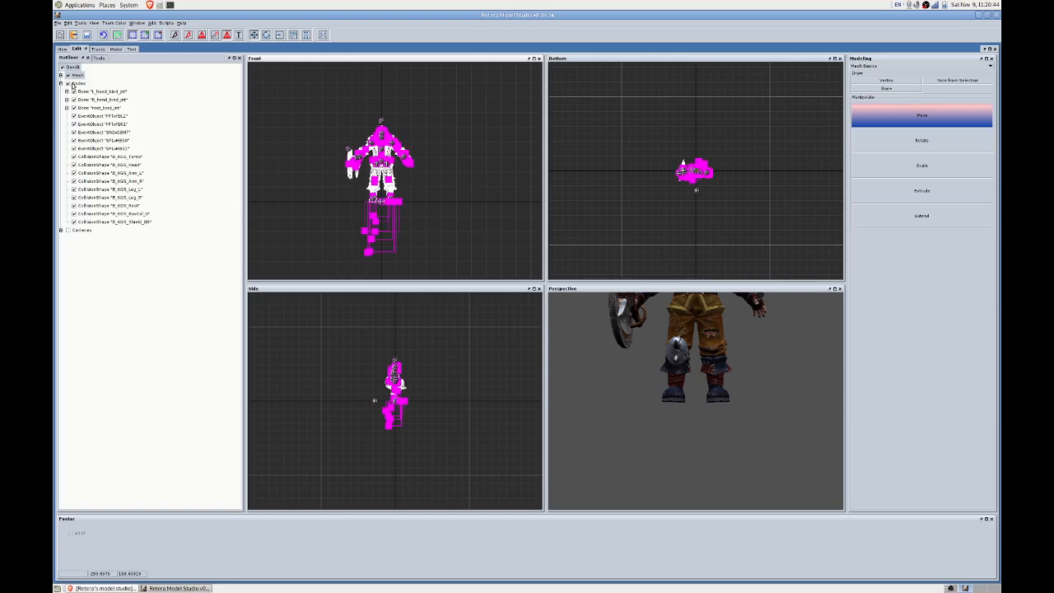
left_click(69, 83)
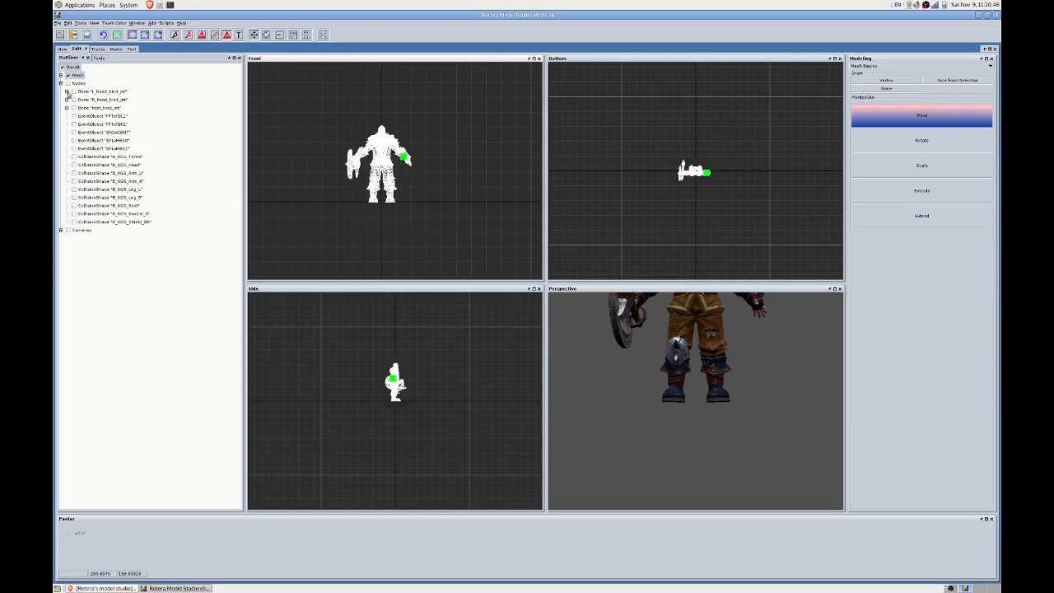
Expand the left hand bone and toggle its visibility to examine the hand and finger nodes on the Bandit's mesh.
left_click(67, 91)
scroll(374, 147, "up", 6)
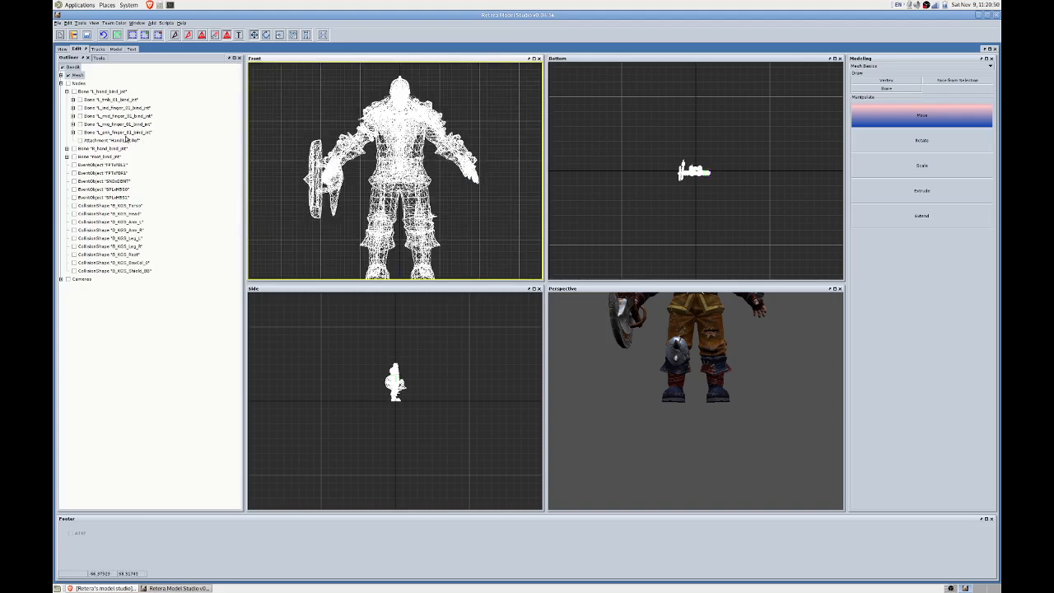
left_click(124, 138)
left_click(80, 100)
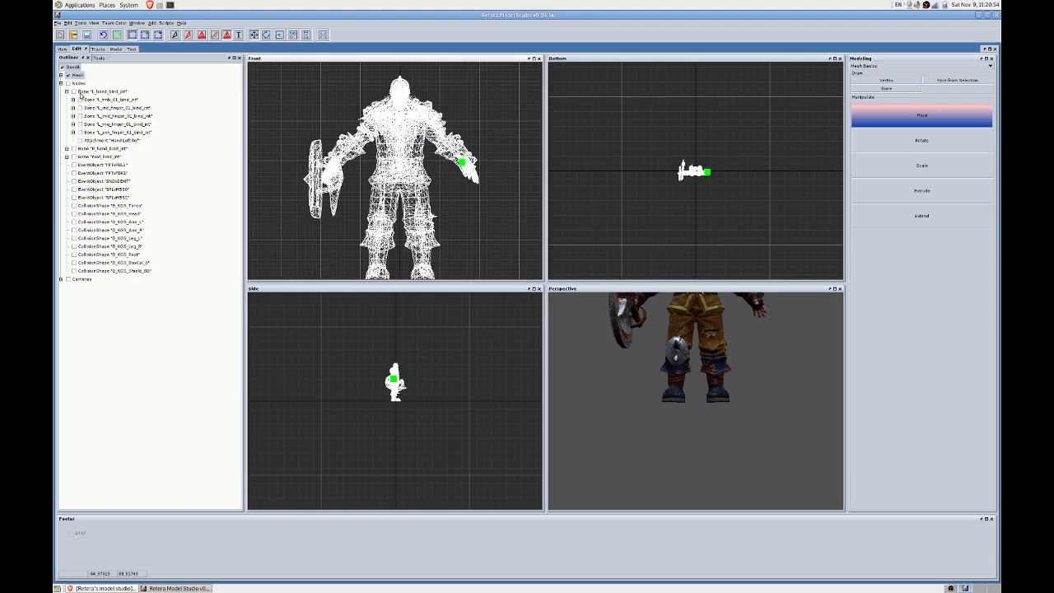
left_click(80, 93)
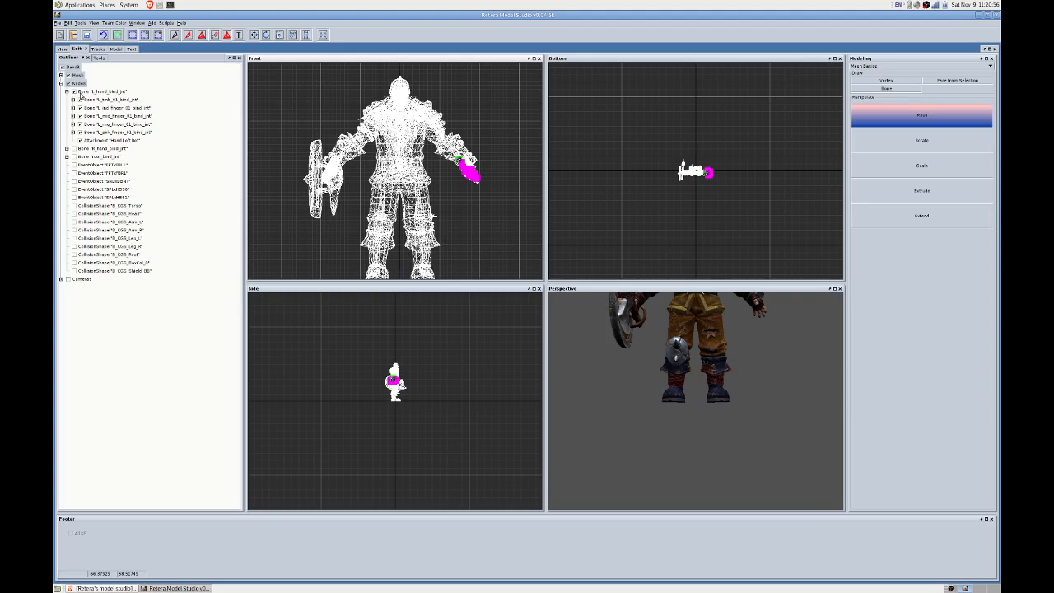
left_click(80, 93)
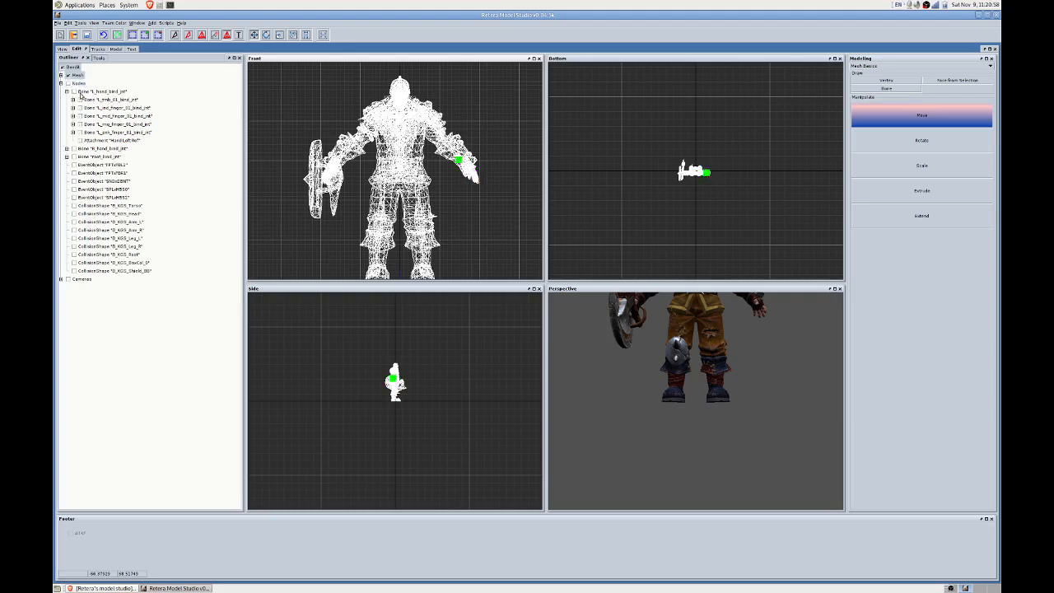
Check the Bandit's Stand 1 preview, then expand the root bone and show the helve bone's nodes up close in the side view.
left_click(62, 49)
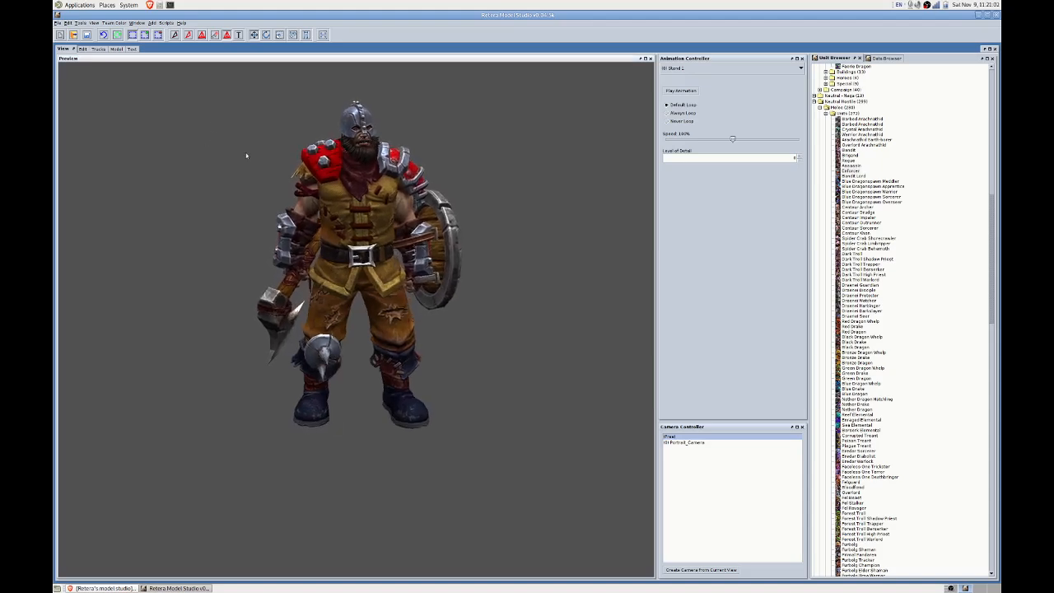
left_click(82, 48)
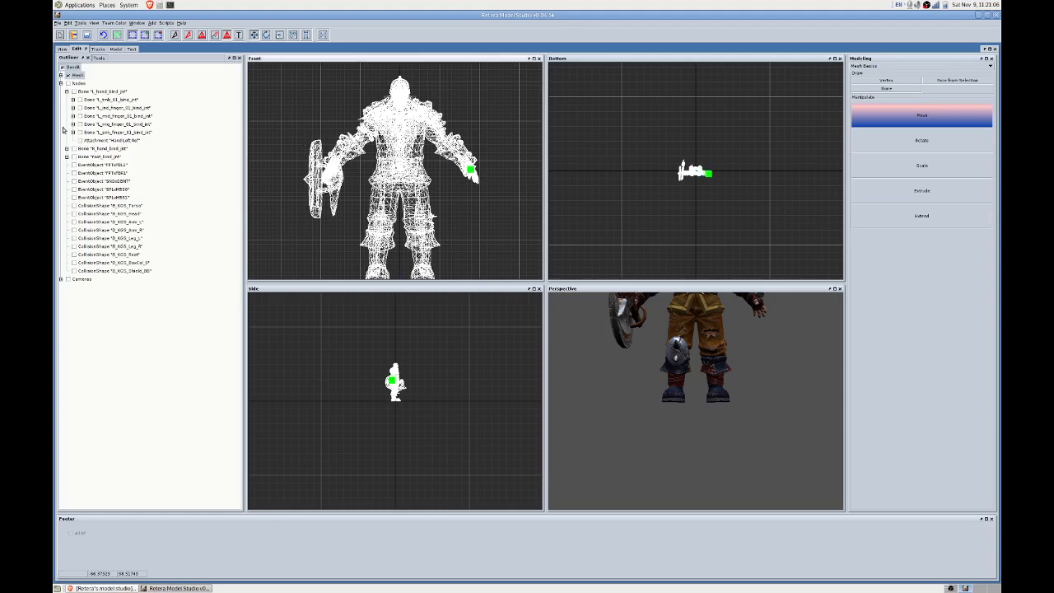
left_click(67, 157)
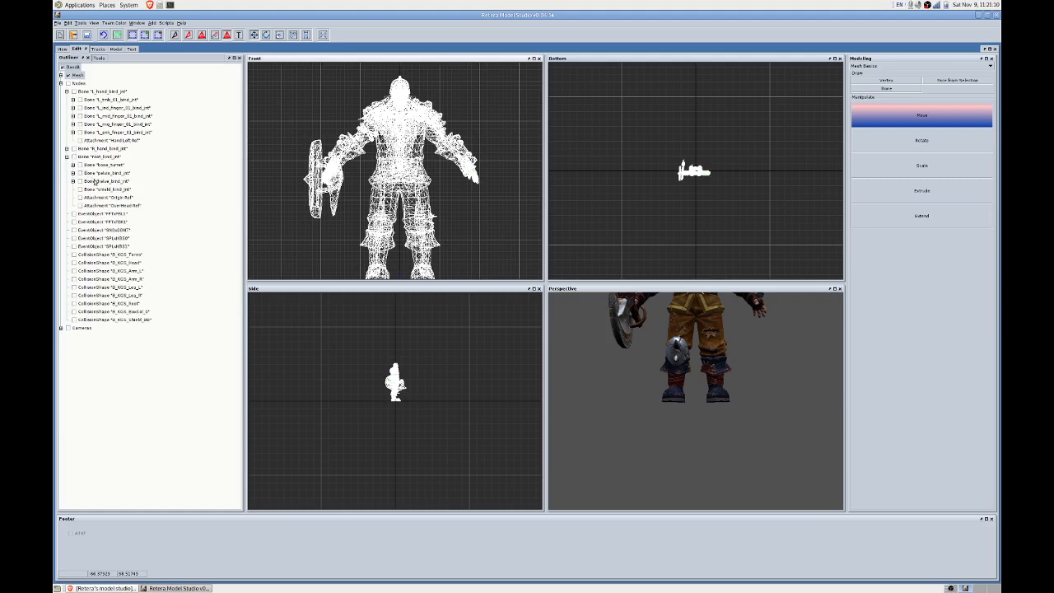
left_click(94, 182)
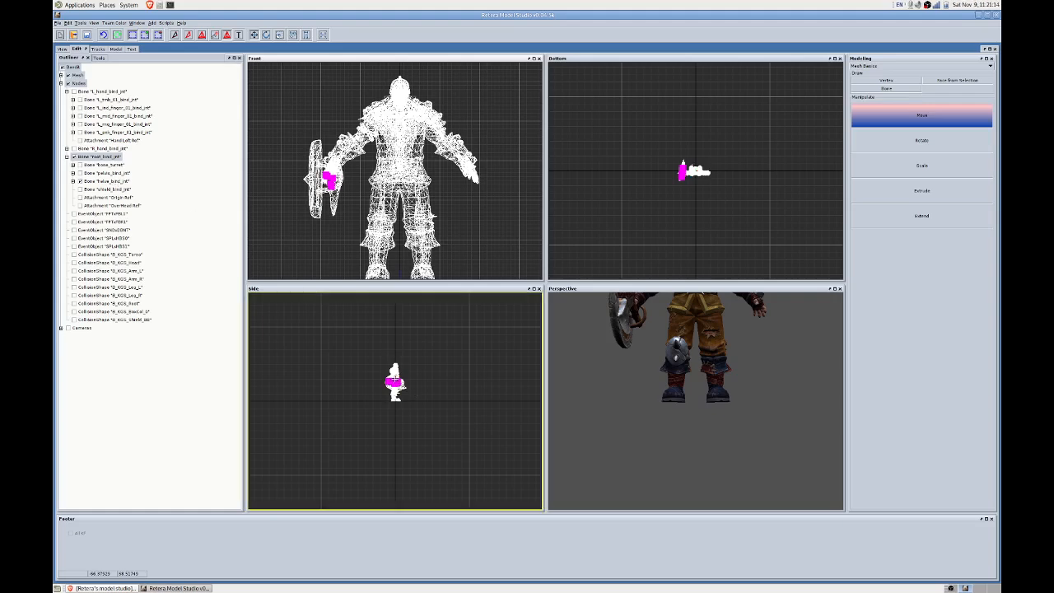
scroll(402, 385, "up", 2)
scroll(401, 386, "up", 4)
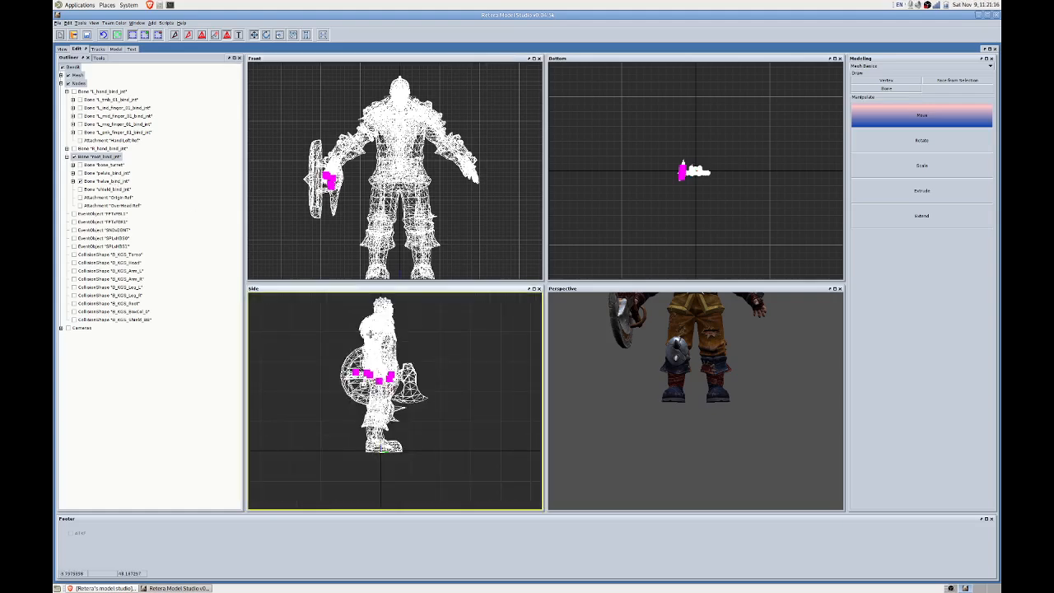
scroll(369, 350, "up", 2)
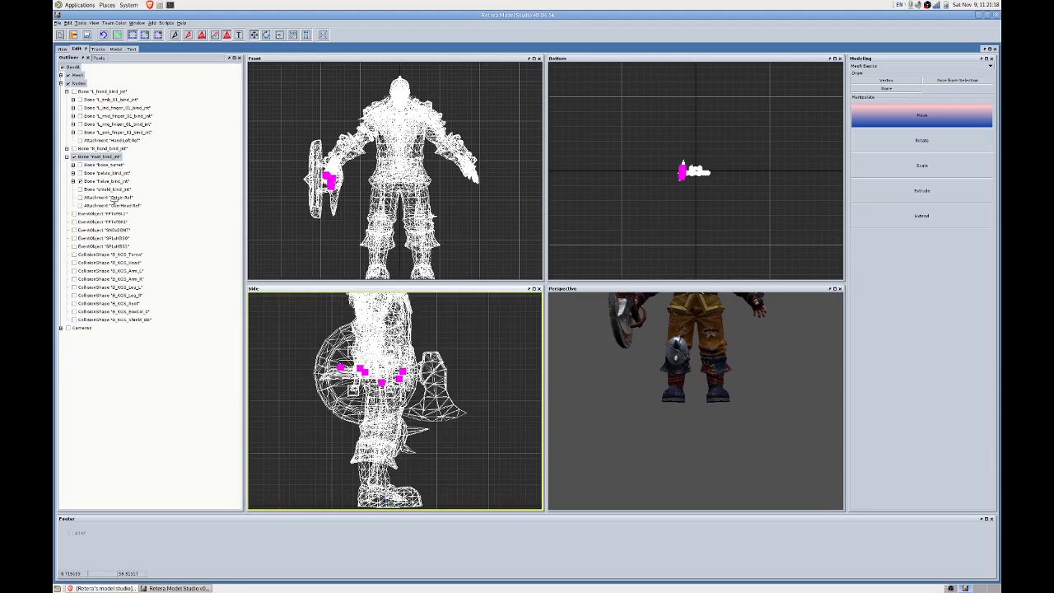
Show the left hand bone L_hand_bind_jnt and select its node on the Bandit's mesh in the front view.
left_click(117, 124)
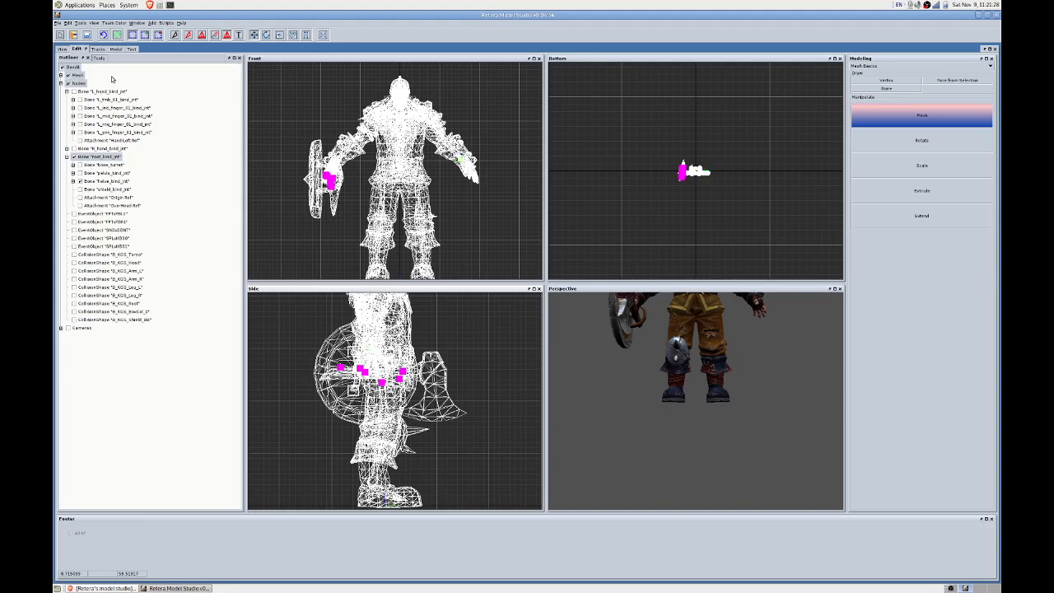
left_click(102, 107)
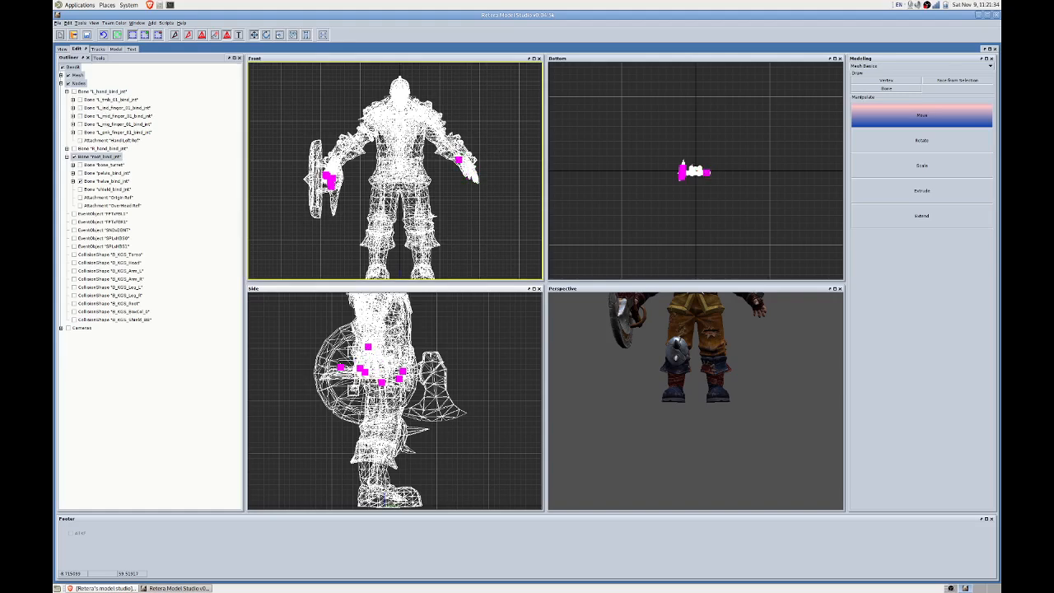
left_click_drag(441, 138, 469, 180)
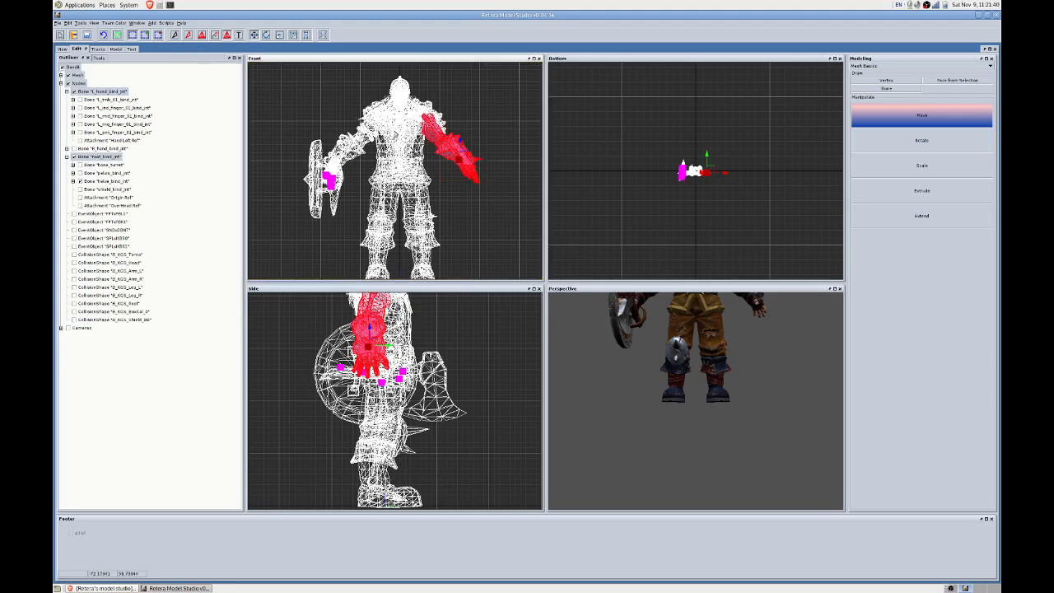
right_click(493, 137)
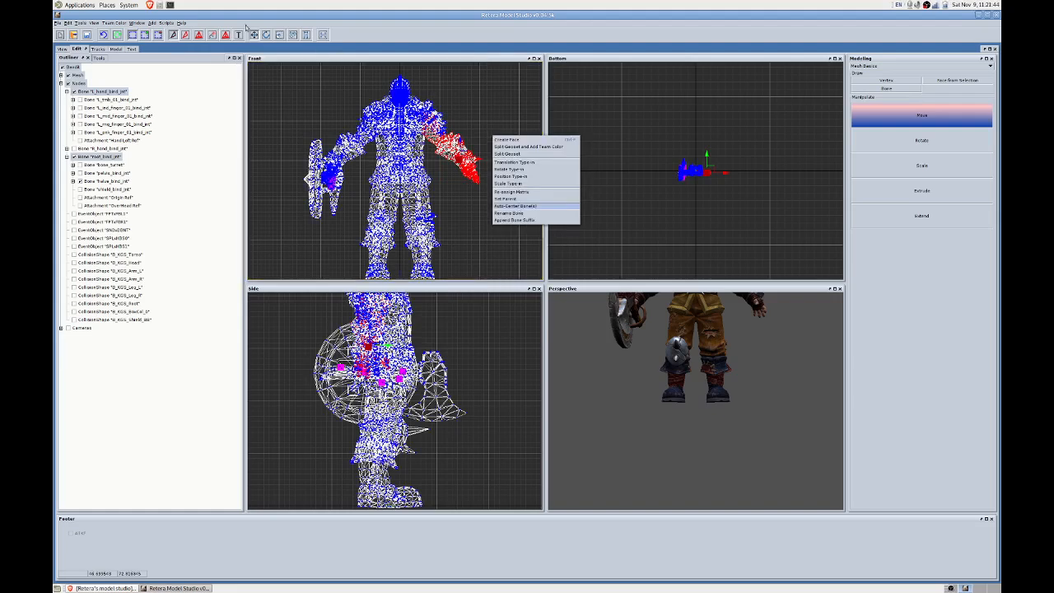
left_click(169, 23)
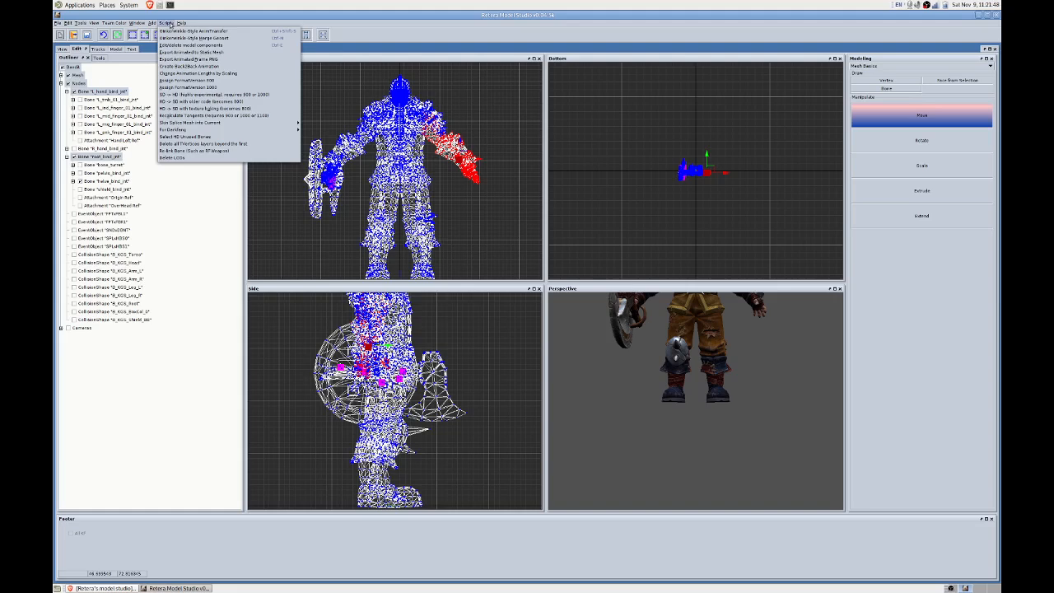
left_click(170, 23)
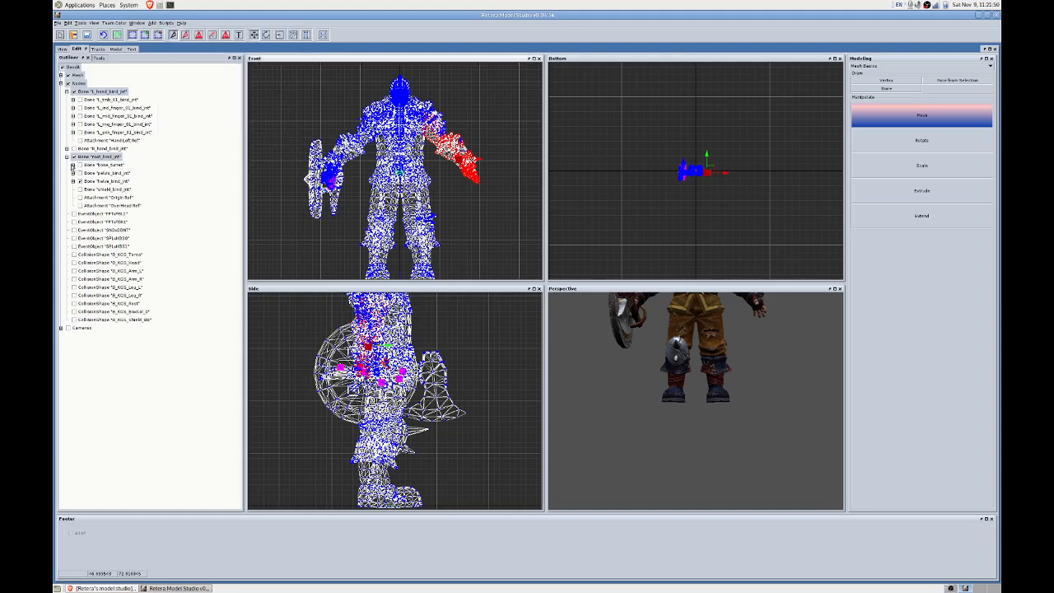
Expand the root bone's hierarchy through the spine, chest, left shoulder and upper arm down to the left lower arm's child bones.
left_click(72, 165)
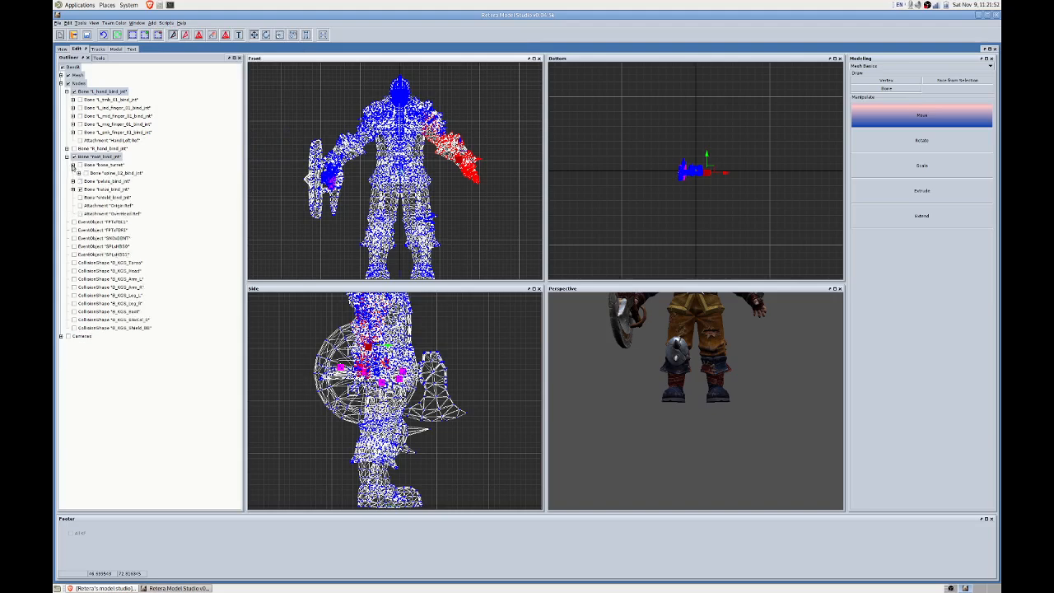
left_click(79, 173)
left_click(84, 181)
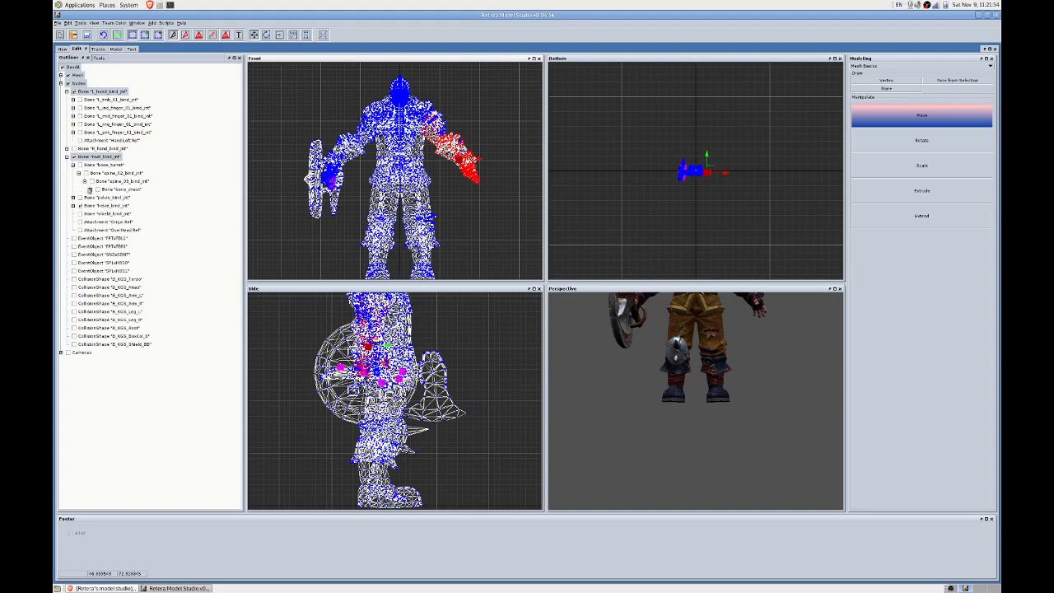
left_click(91, 190)
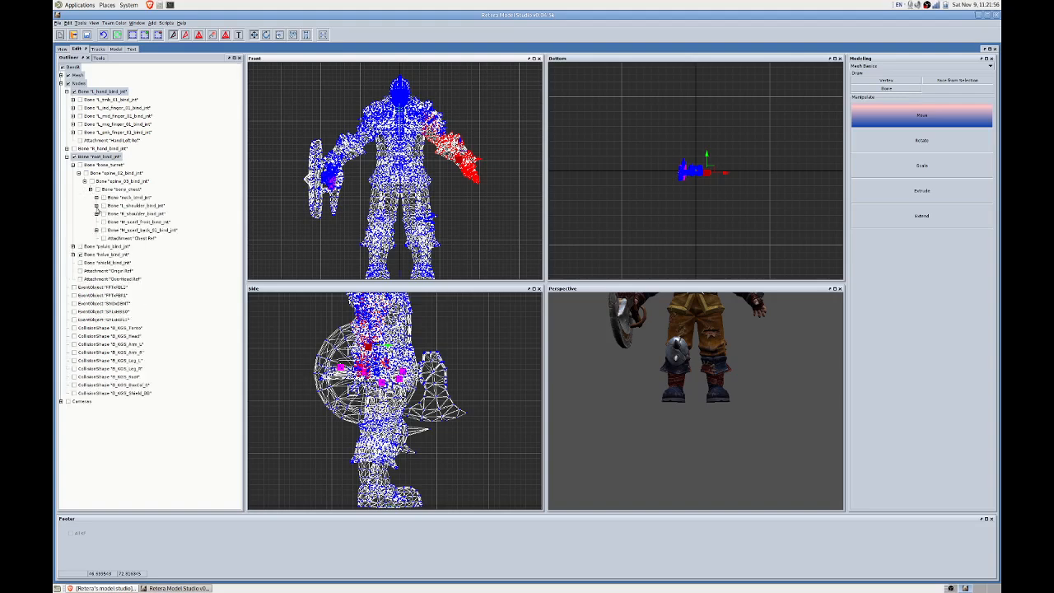
left_click(96, 206)
left_click(96, 207)
left_click(97, 206)
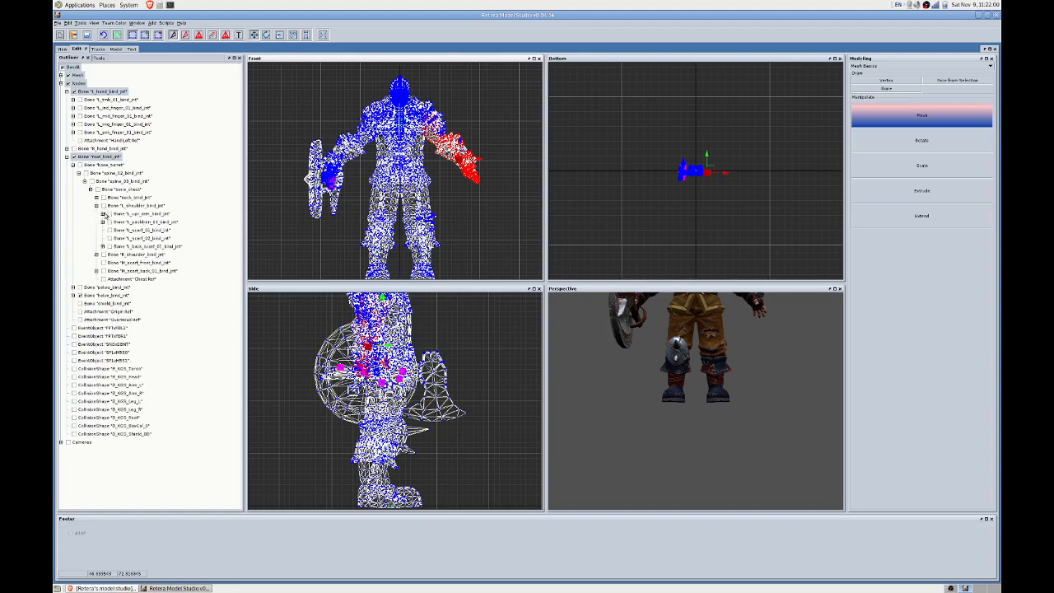
left_click(103, 214)
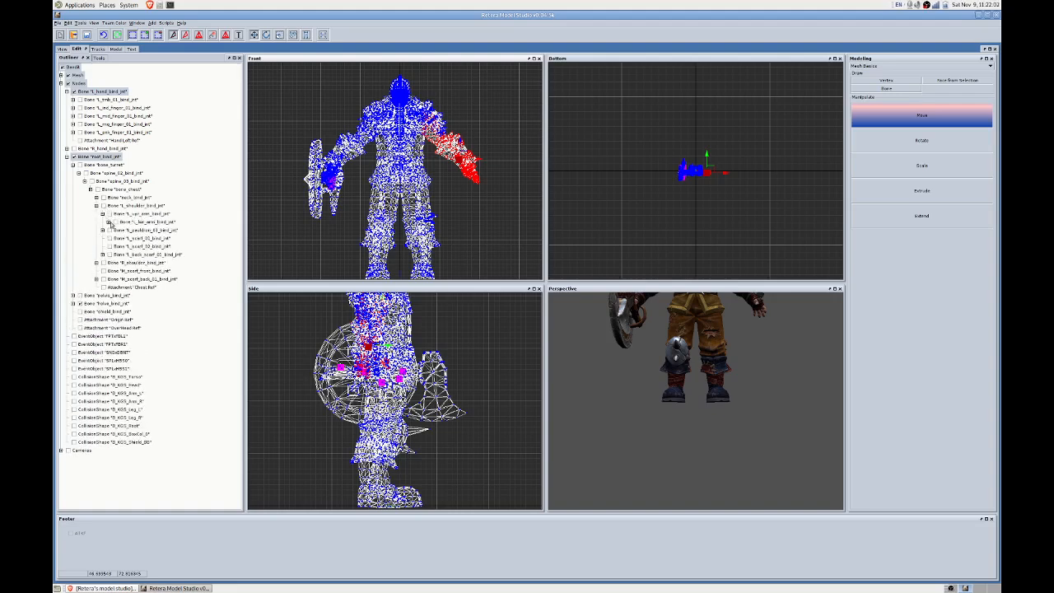
left_click(108, 223)
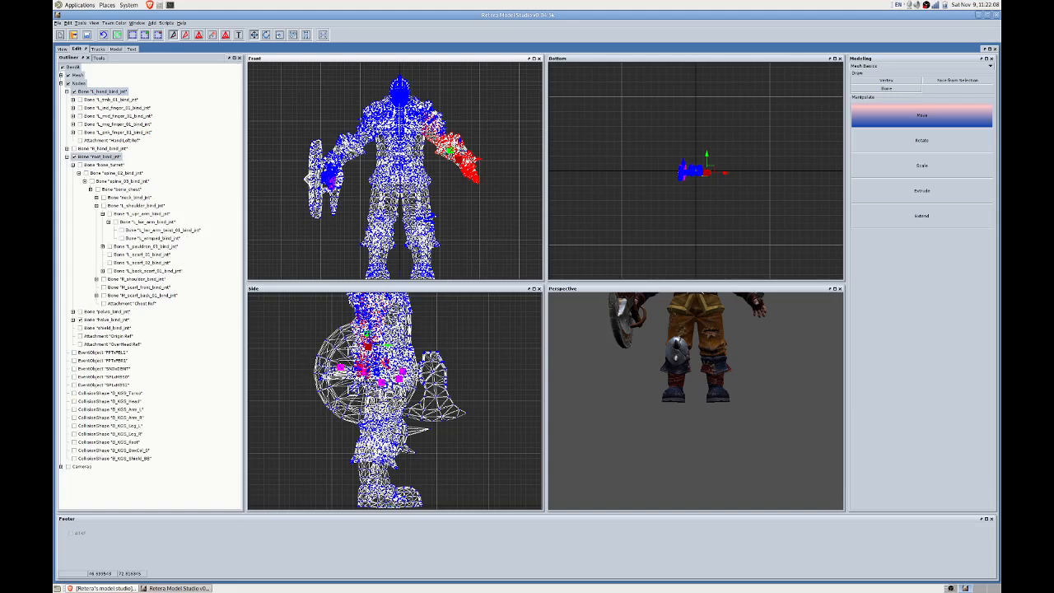
Re-link the selected left hand bone to the parent L_lwr_arm_twist_01_bind_jnt and bring the full Bandit into the perspective view.
right_click(491, 153)
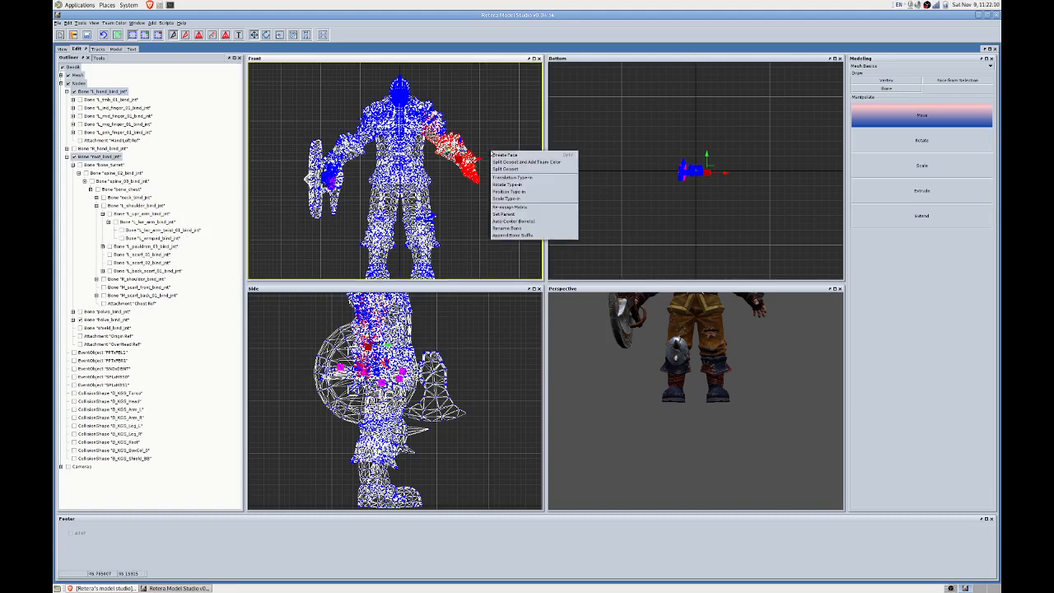
left_click(168, 24)
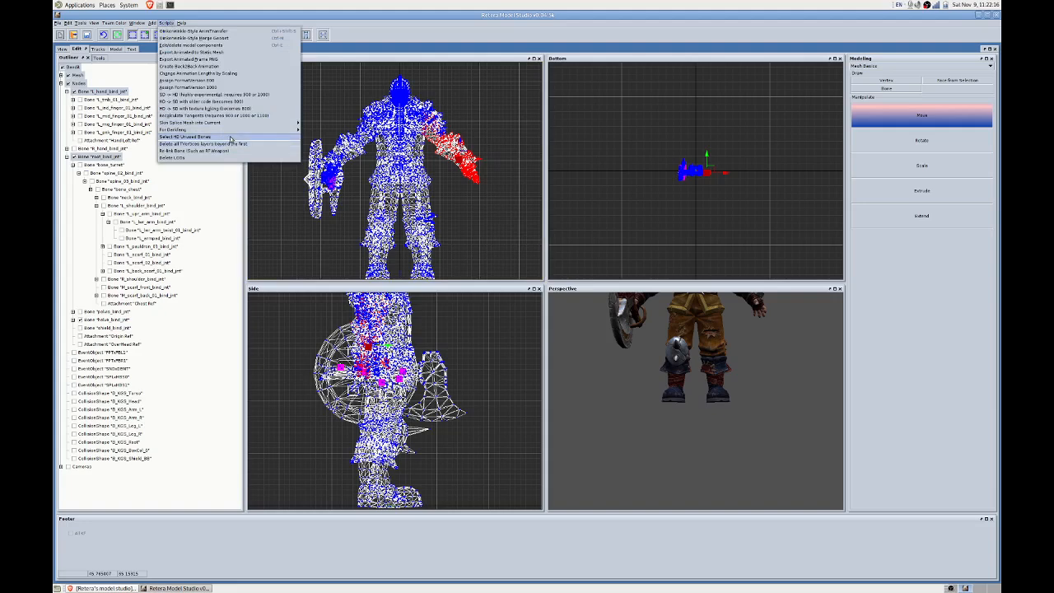
left_click(231, 151)
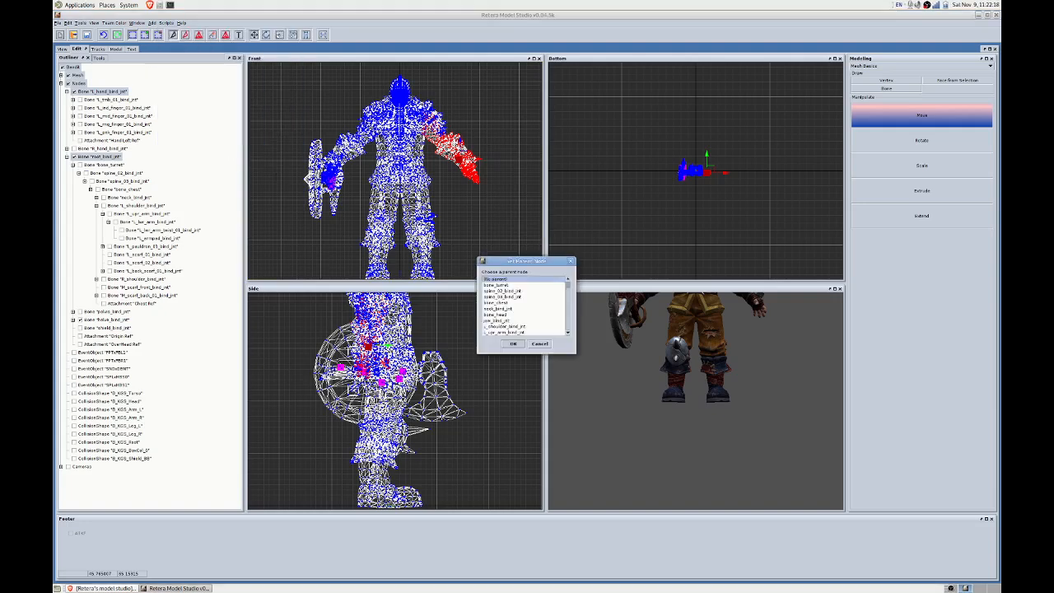
scroll(534, 301, "down", 2)
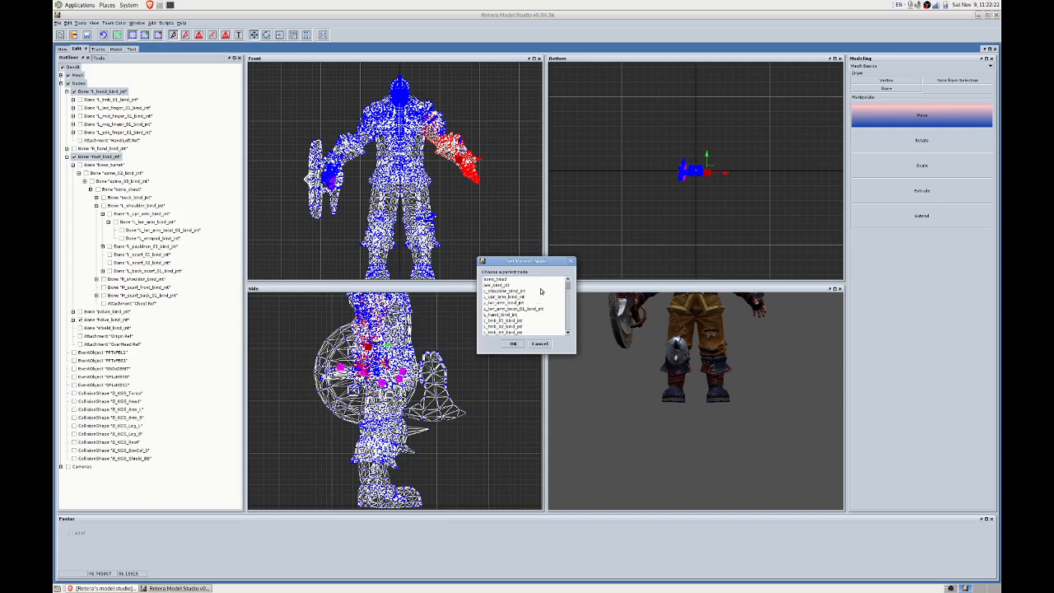
left_click(537, 308)
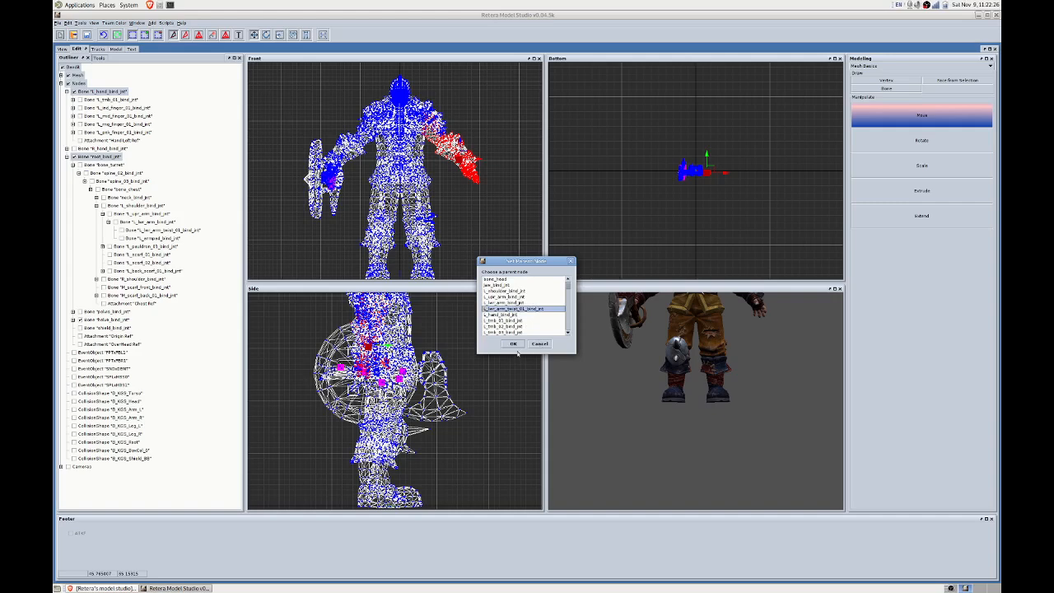
left_click(514, 344)
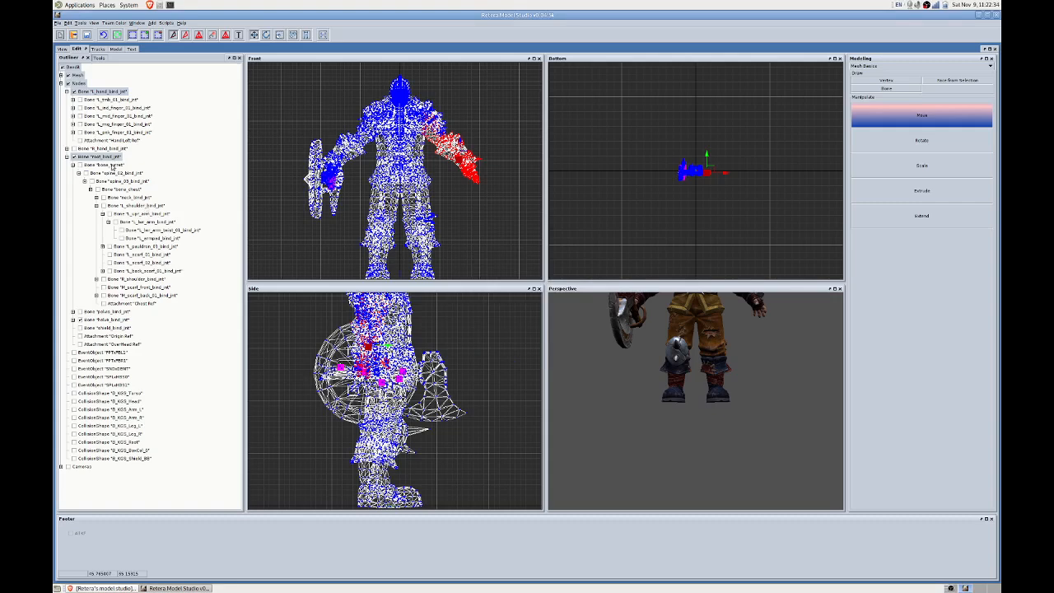
key("ctrl+z")
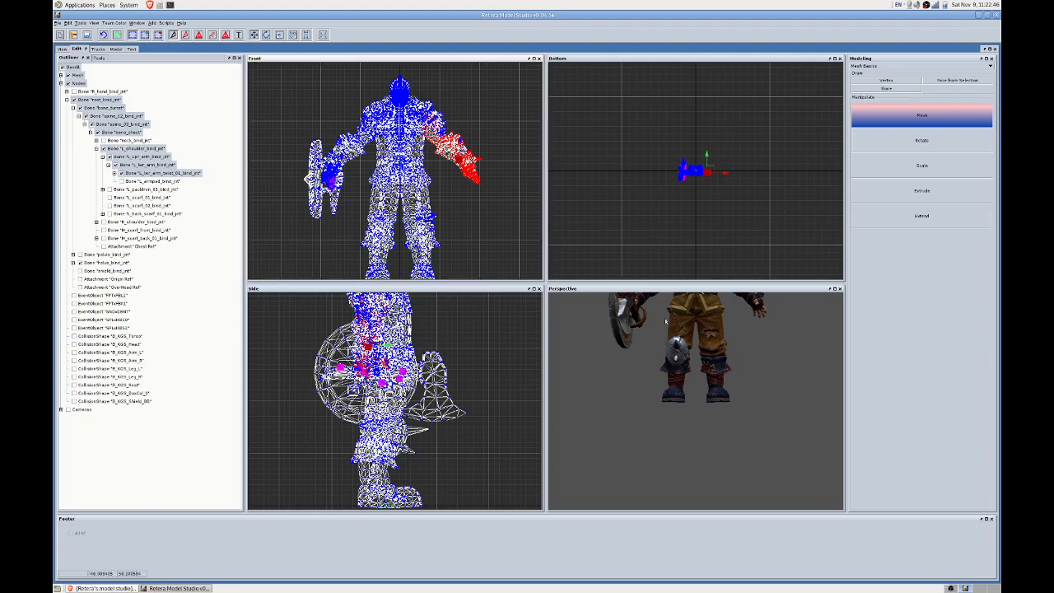
middle_click_drag(670, 331, 669, 298)
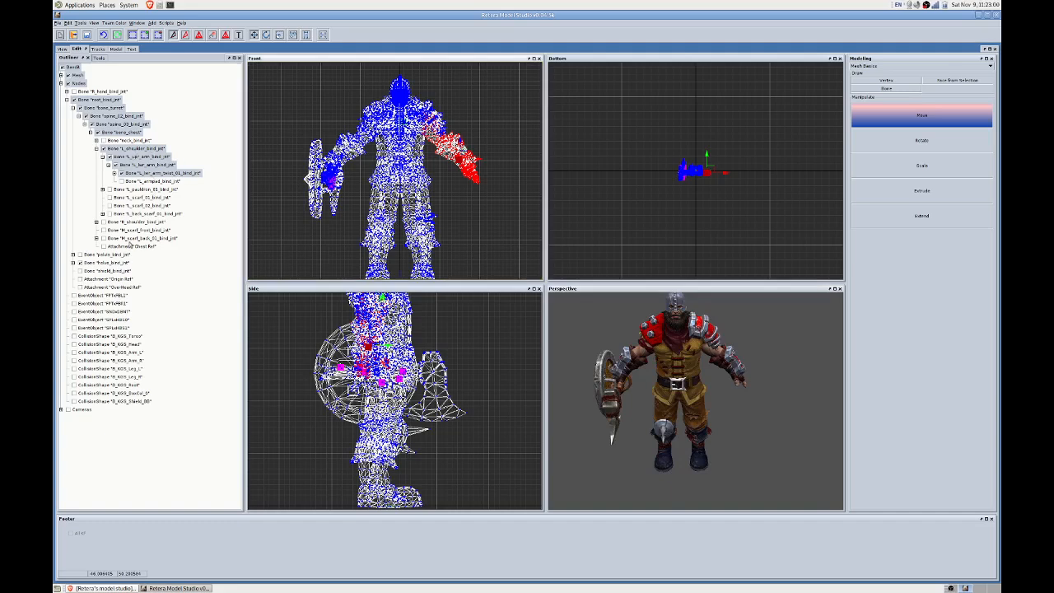
Deselect the left hand bone, expand the right hand bone R_hand_bind_jnt, show only that node and select it in the front view.
left_click(451, 207)
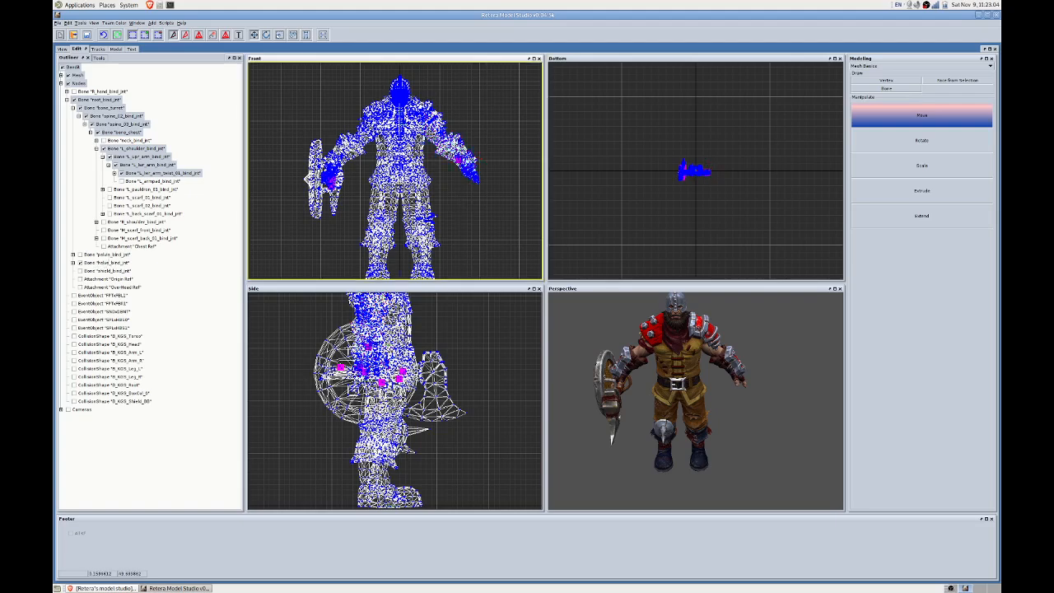
left_click(75, 84)
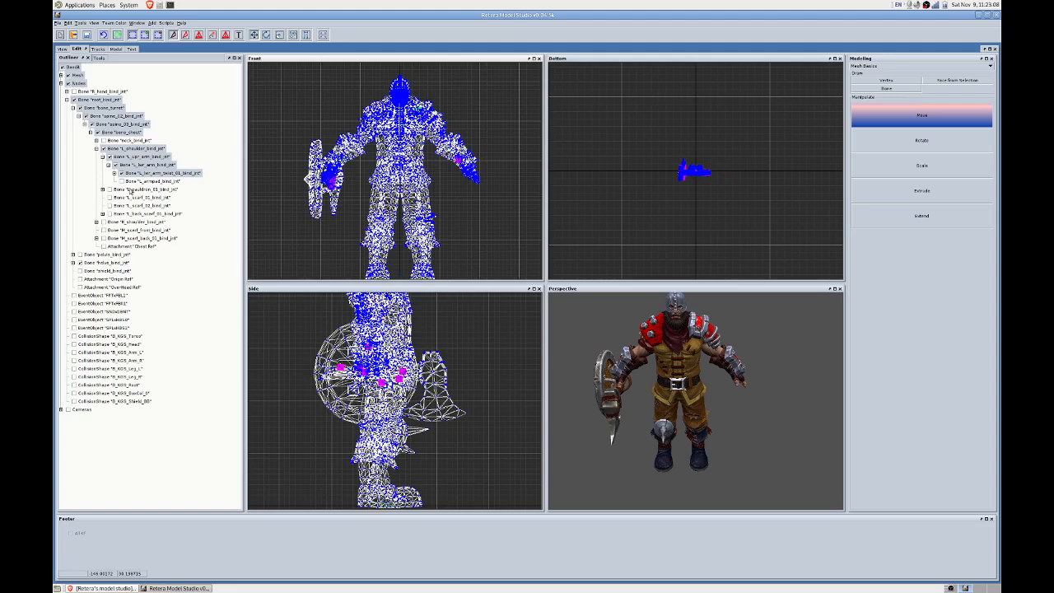
left_click(74, 99)
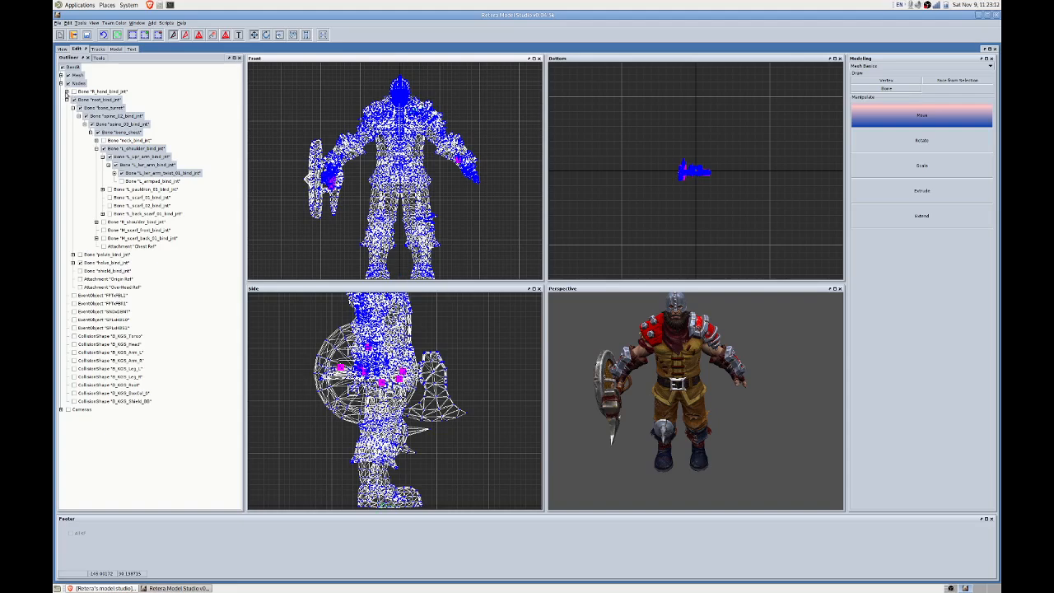
left_click(67, 92)
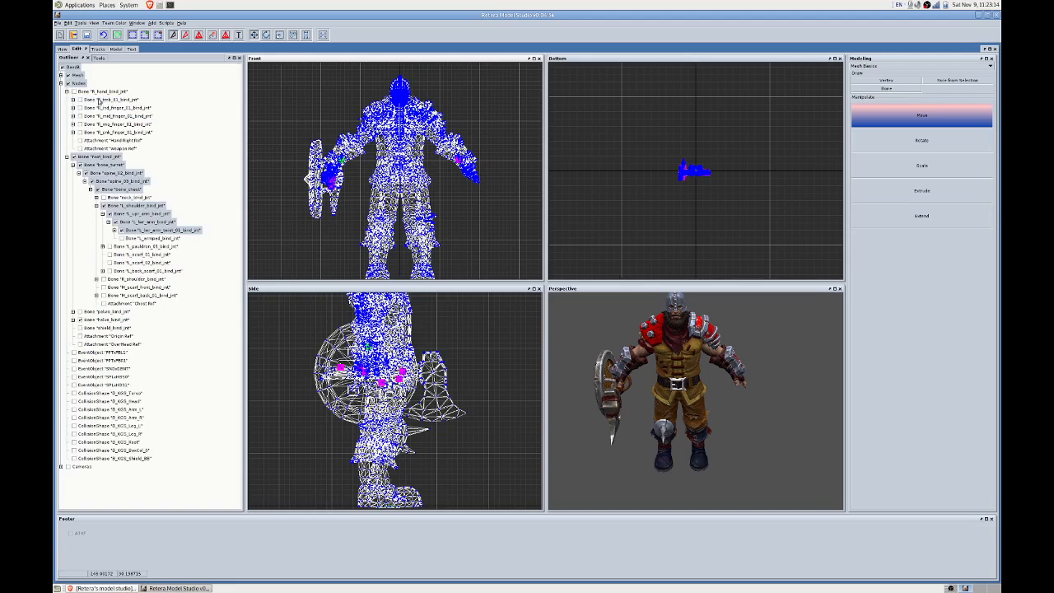
left_click(99, 109)
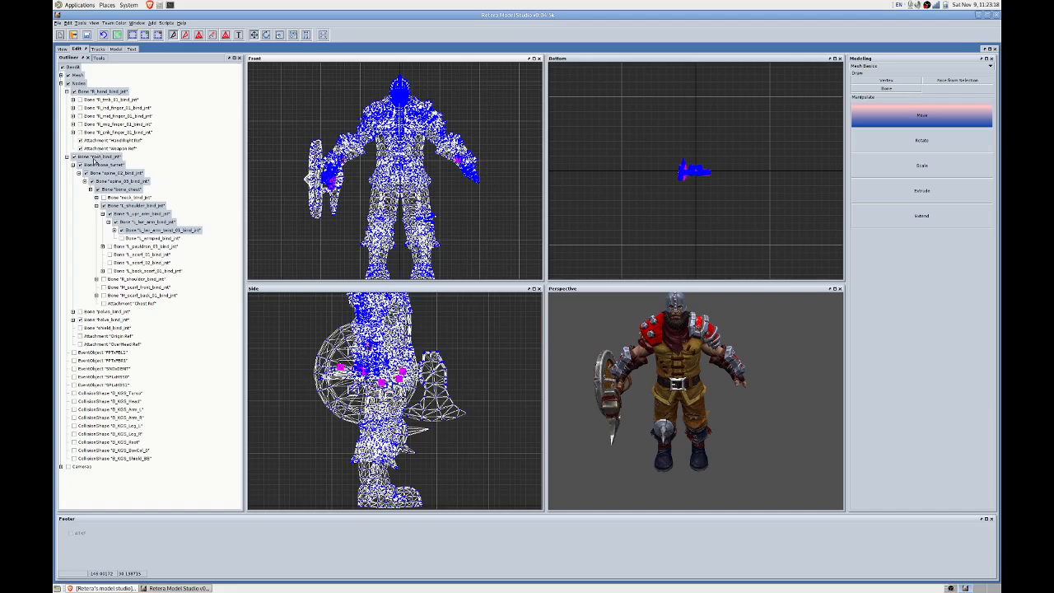
left_click(306, 179)
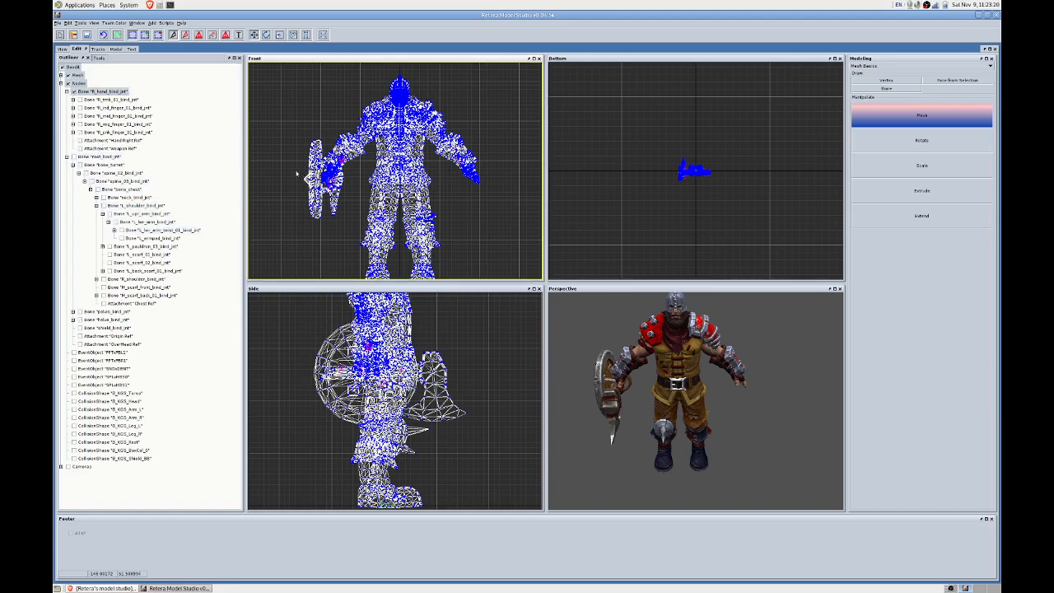
right_click(356, 171)
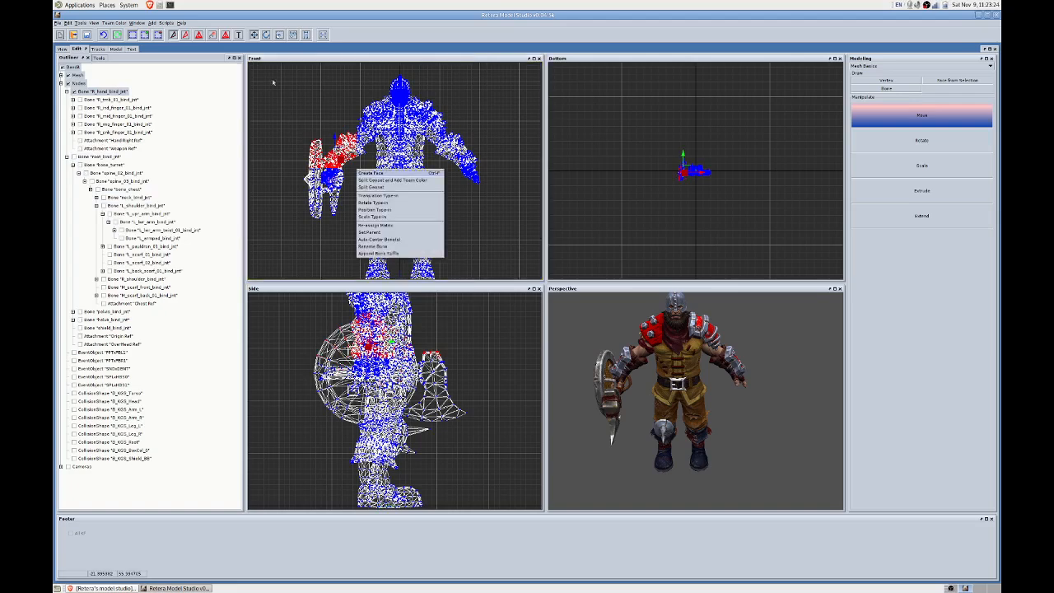
Re-link the selected right hand bone to the parent R_lwr_arm_twist_01_bind_jnt and refresh the outliner's bone hierarchy.
left_click(167, 23)
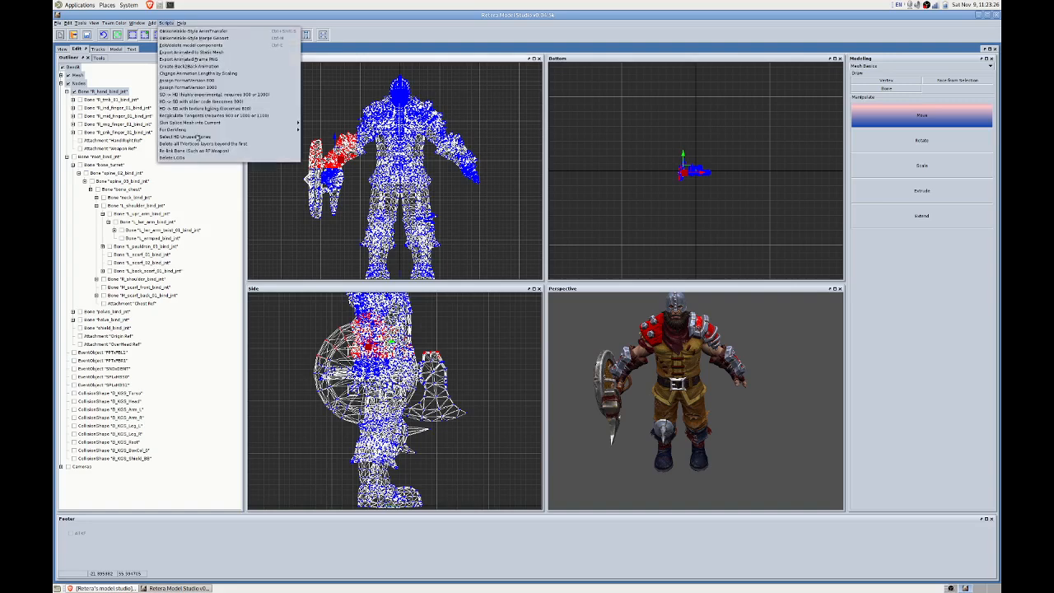
left_click(194, 151)
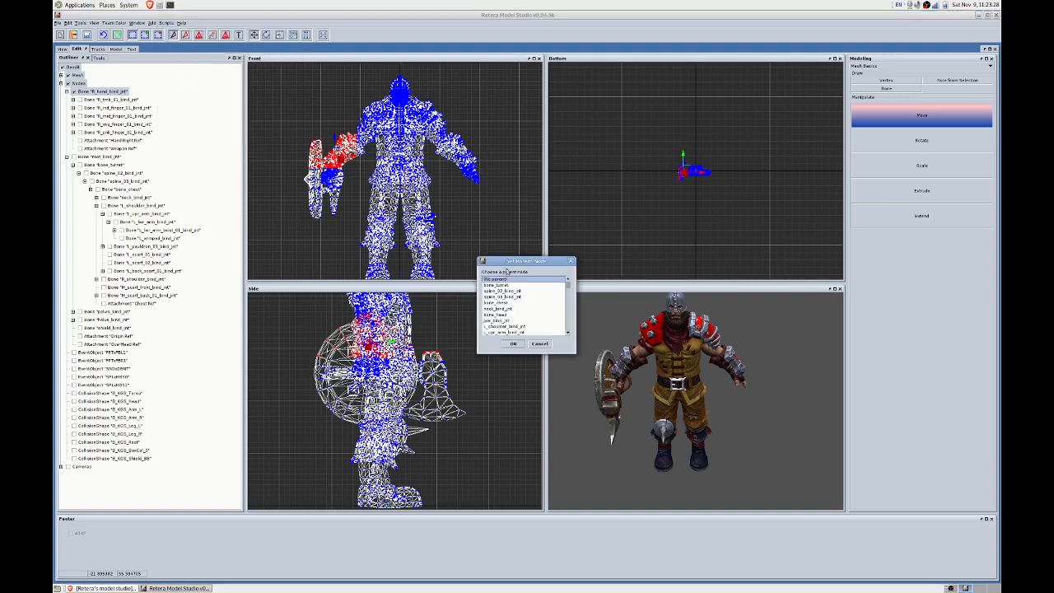
scroll(514, 291, "down", 2)
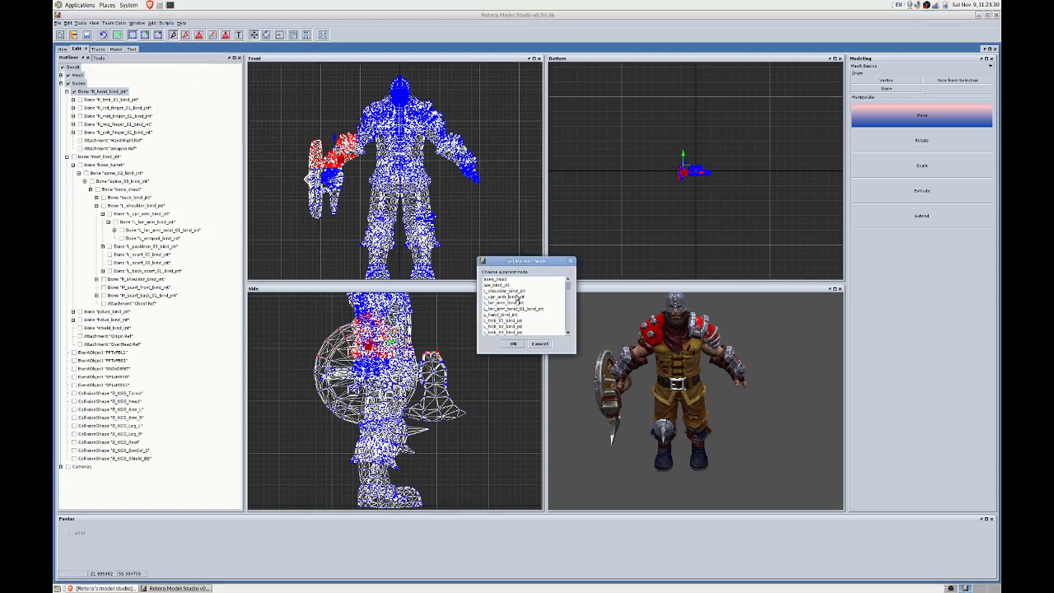
scroll(517, 296, "down", 8)
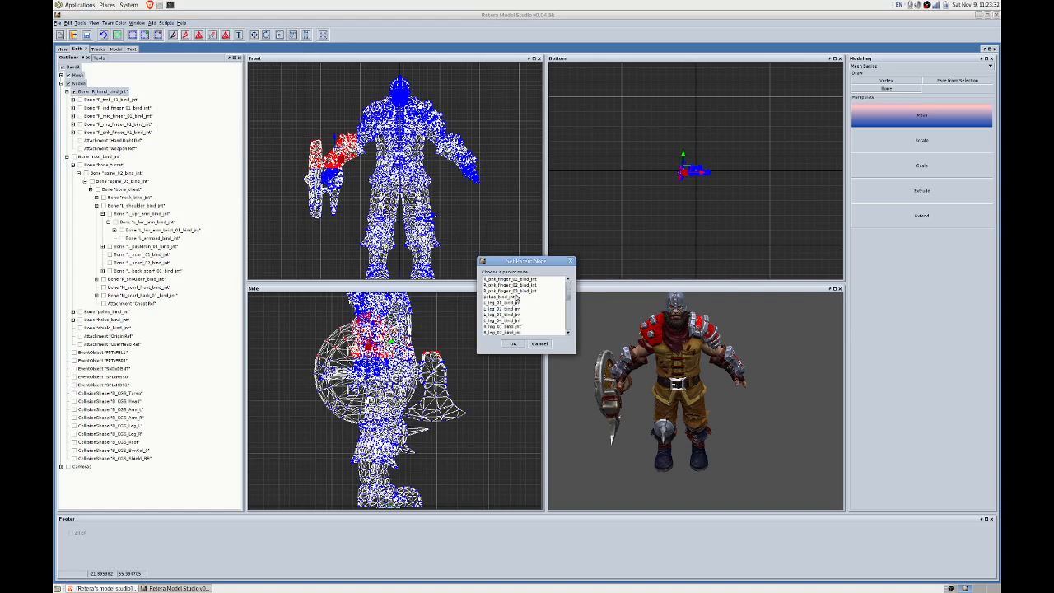
scroll(517, 300, "down", 10)
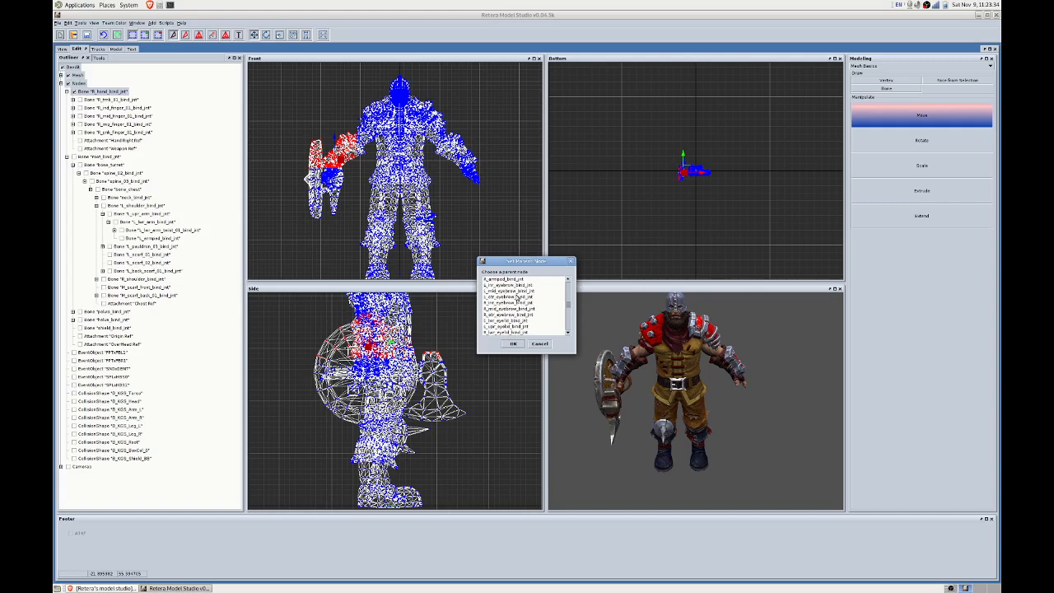
scroll(517, 296, "down", 4)
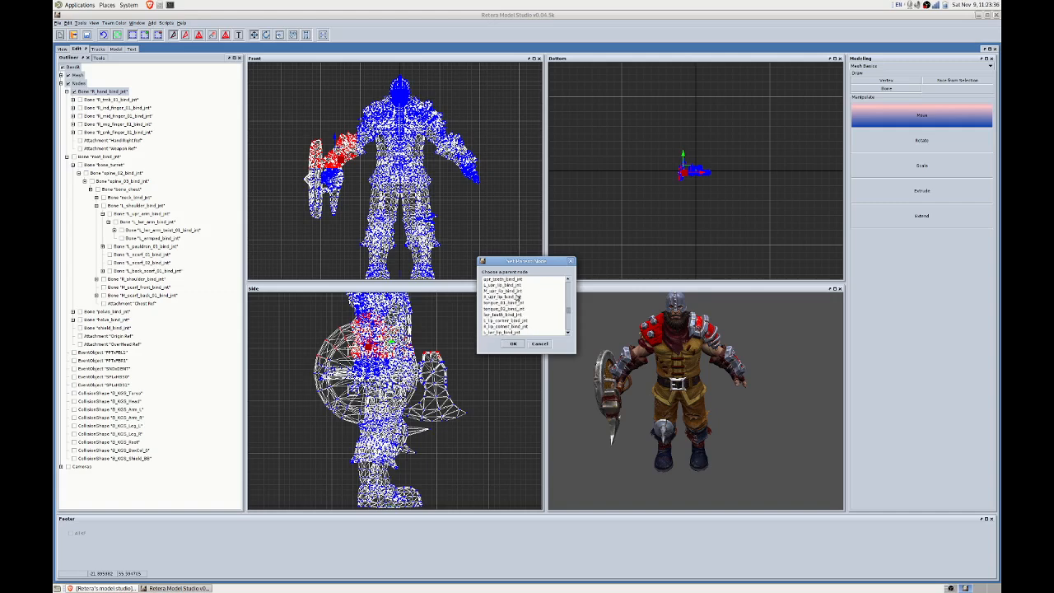
scroll(518, 297, "up", 15)
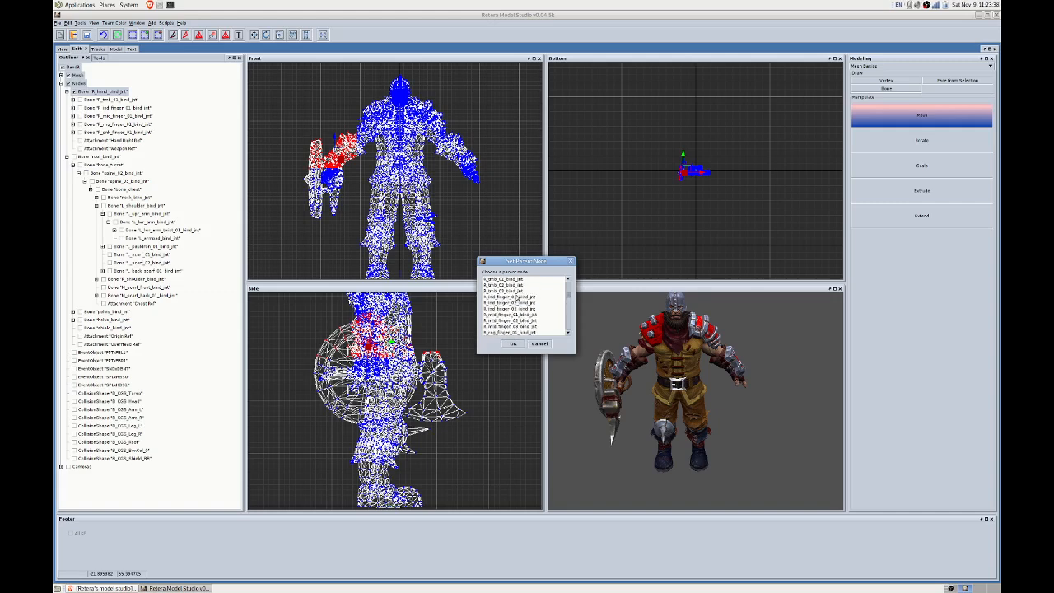
scroll(517, 298, "up", 3)
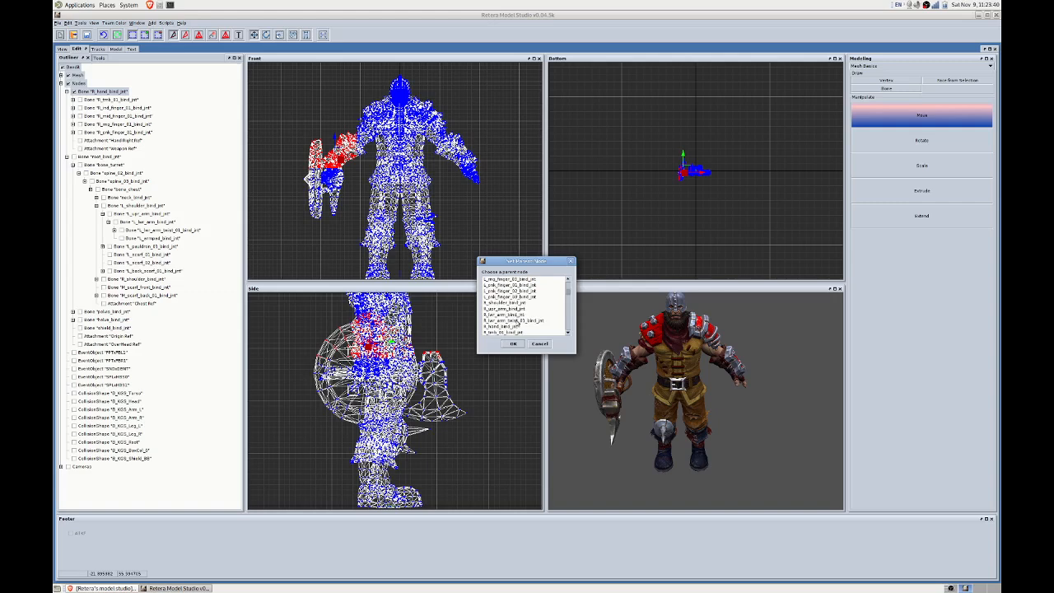
left_click(518, 320)
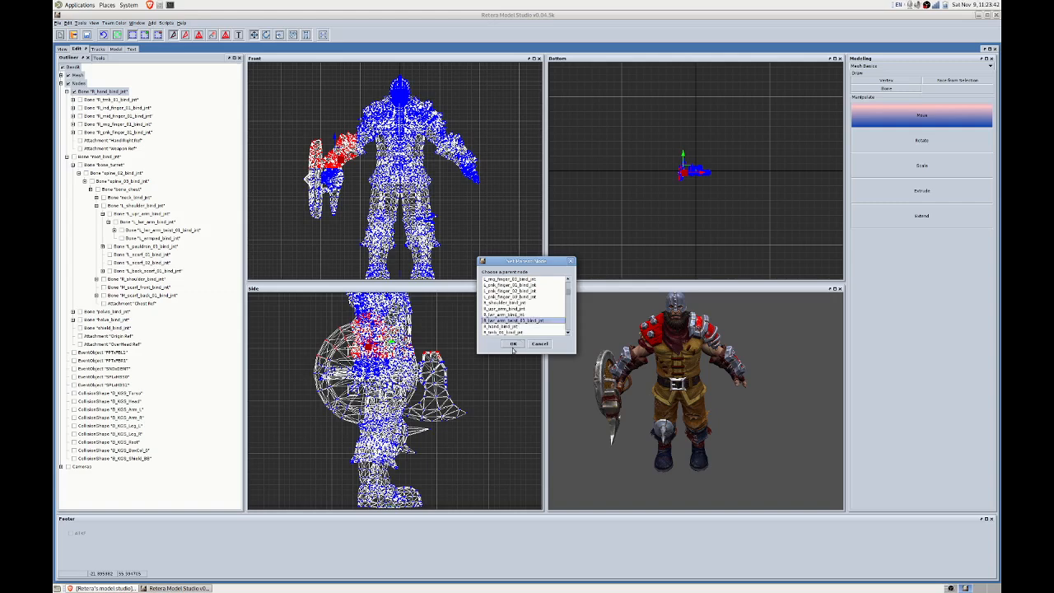
left_click(512, 345)
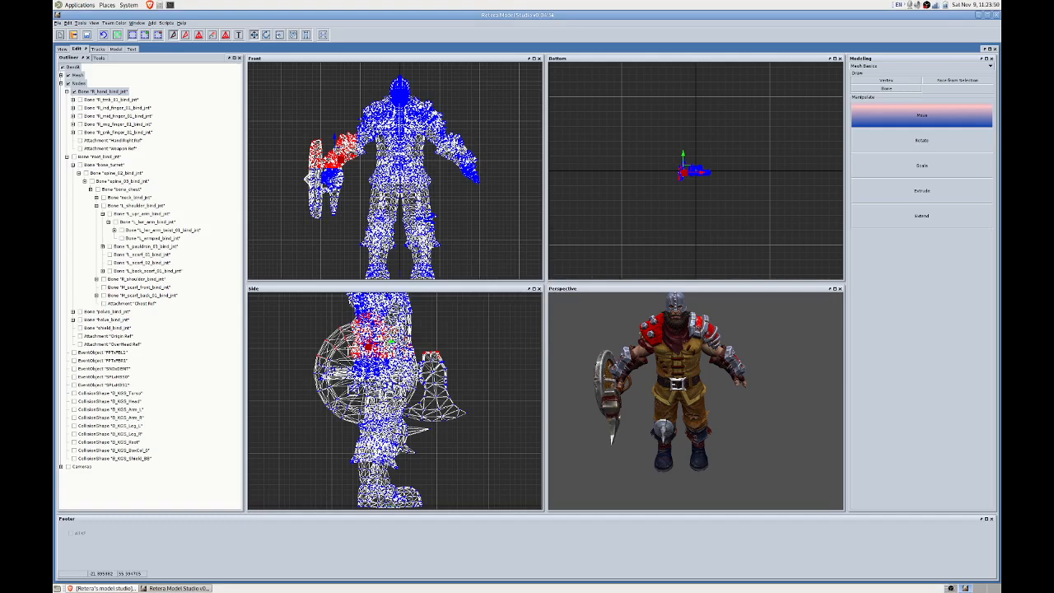
left_click(252, 194)
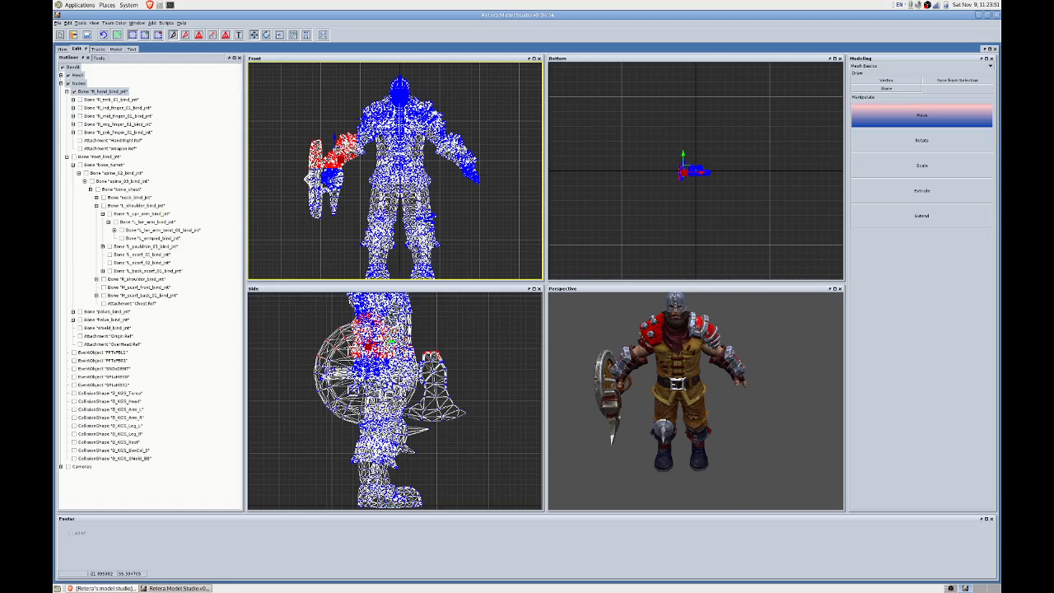
left_click(271, 178)
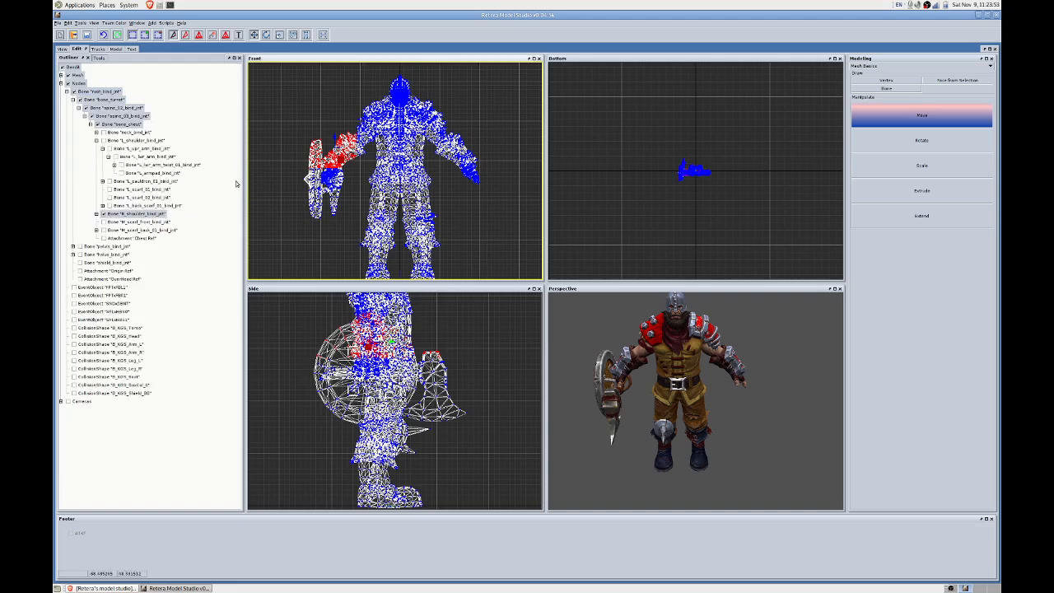
Show the helve_bind_jnt bone with its children and expand its whole hierarchy in the outliner.
left_click(74, 255)
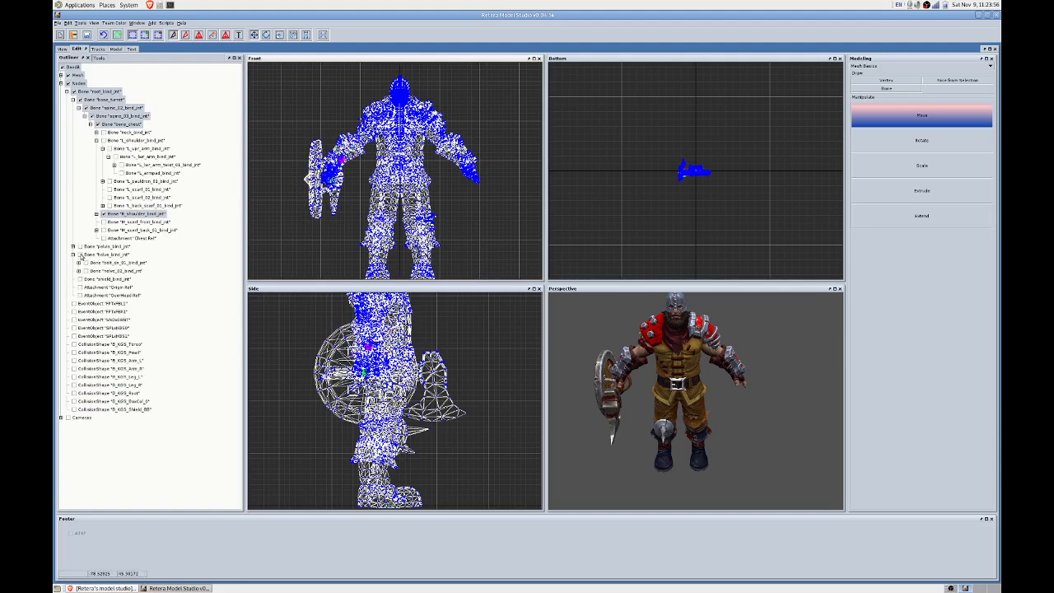
left_click(86, 263)
left_click(85, 271)
left_click(78, 271)
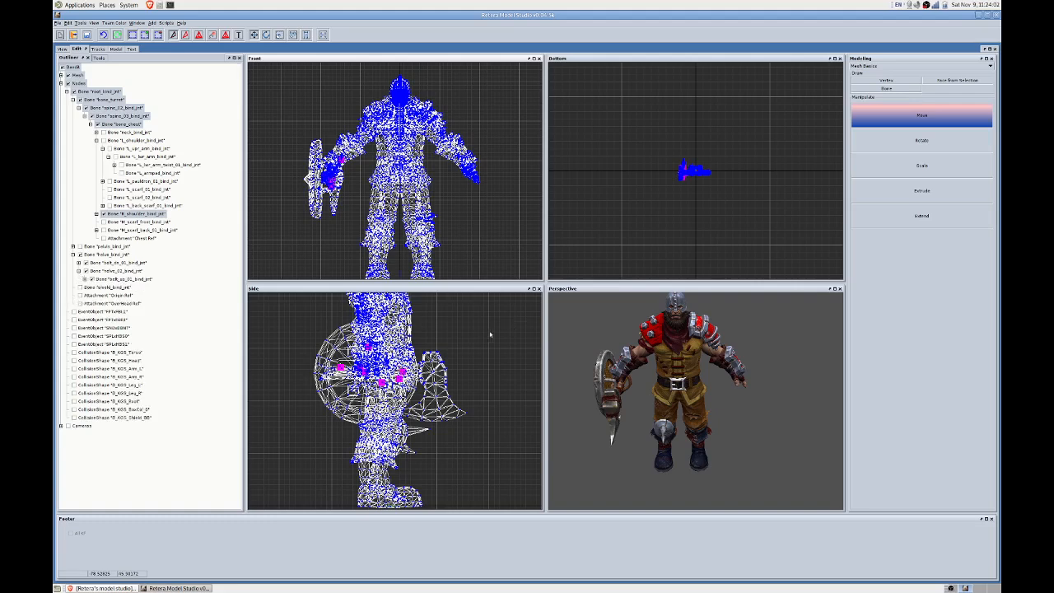
left_click(85, 281)
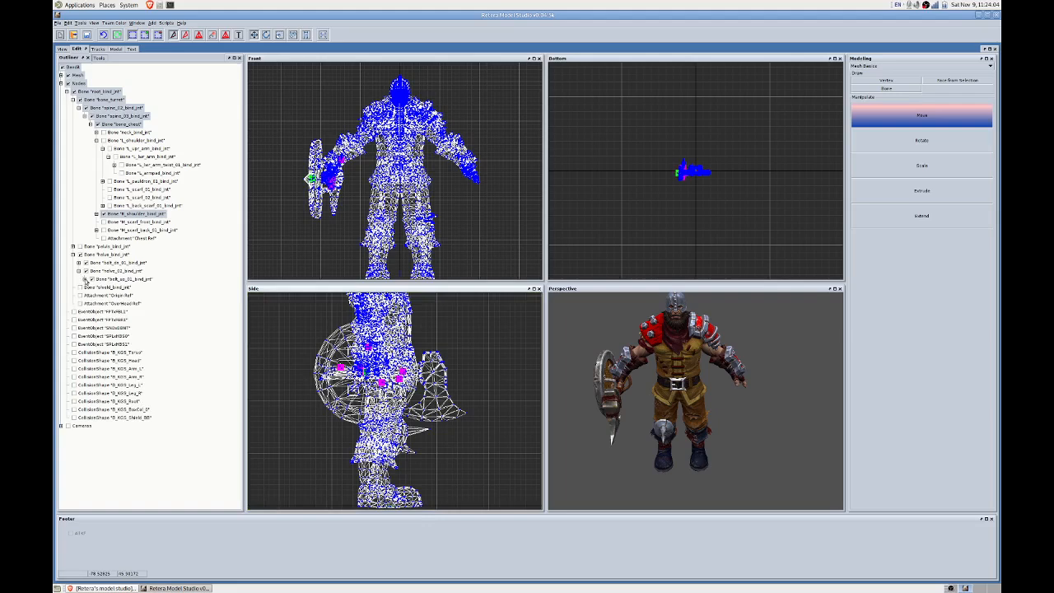
left_click(85, 280)
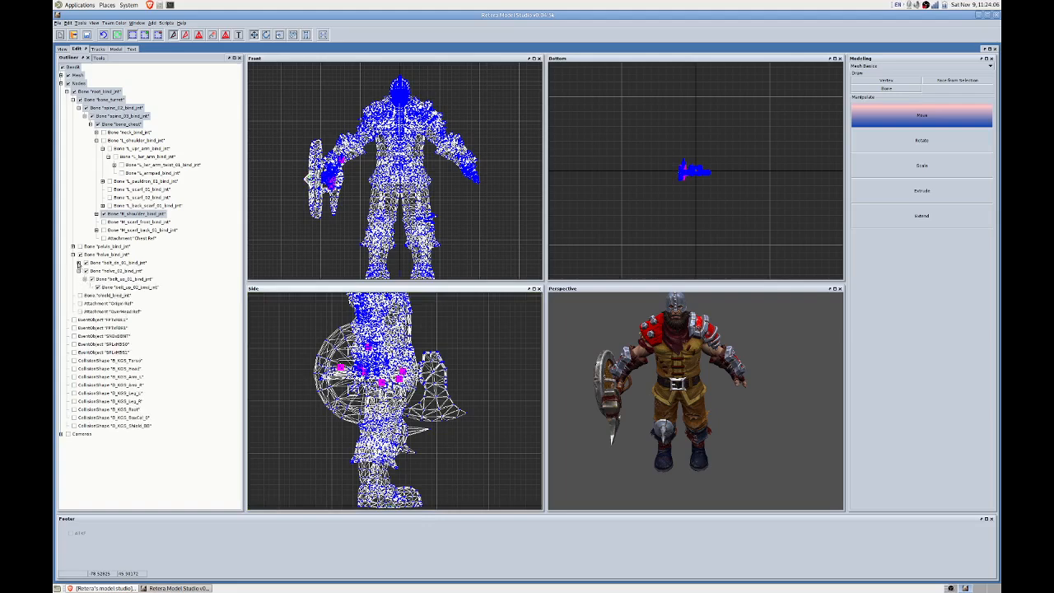
left_click(79, 262)
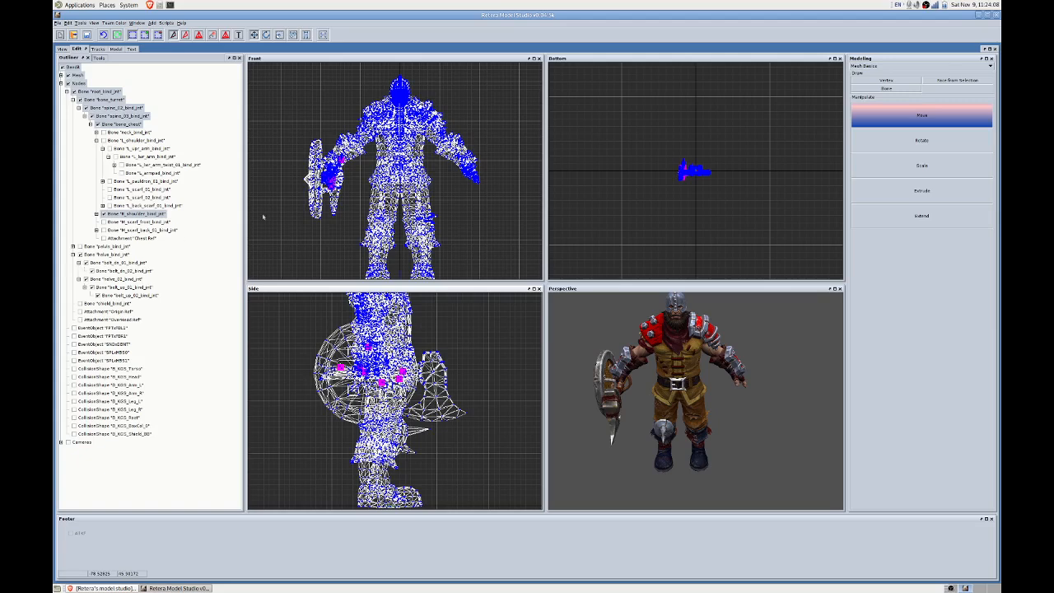
Select vertices along the axe blade's edge in the side view and look up which bone they are attached to.
left_click(459, 360)
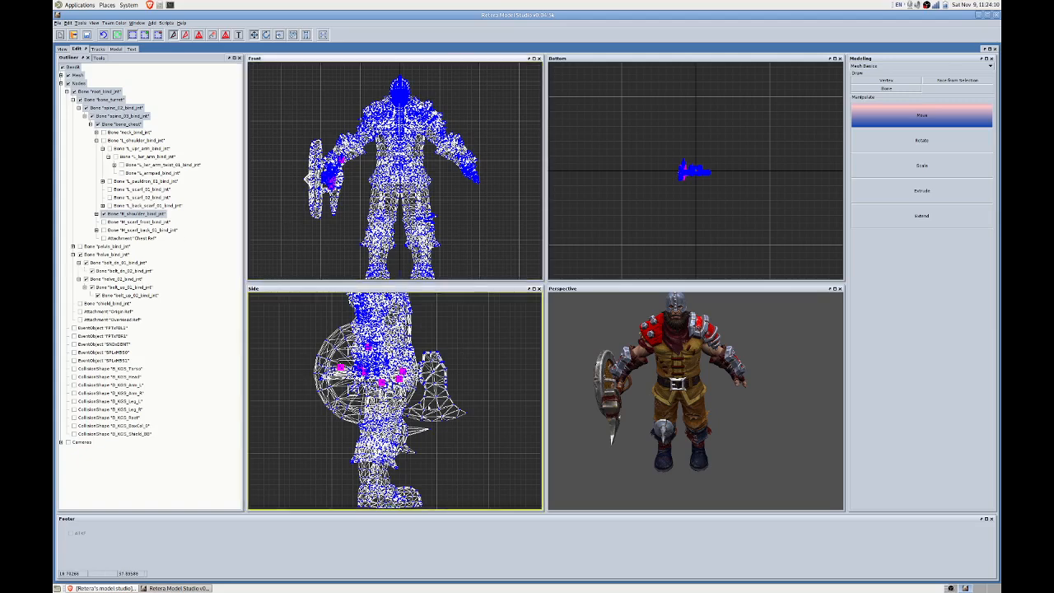
left_click(103, 34)
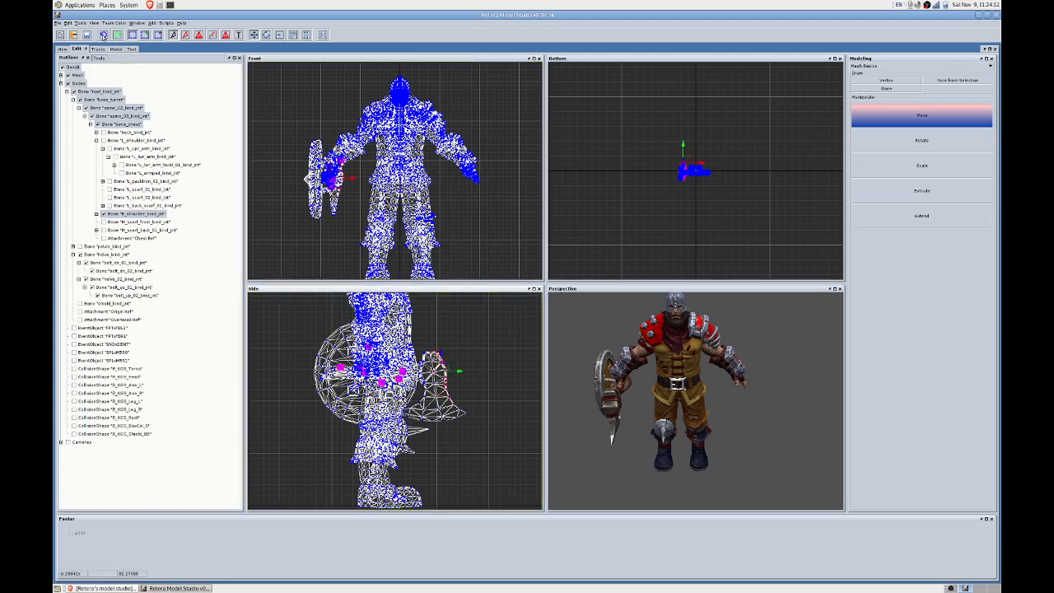
left_click(81, 23)
left_click(99, 31)
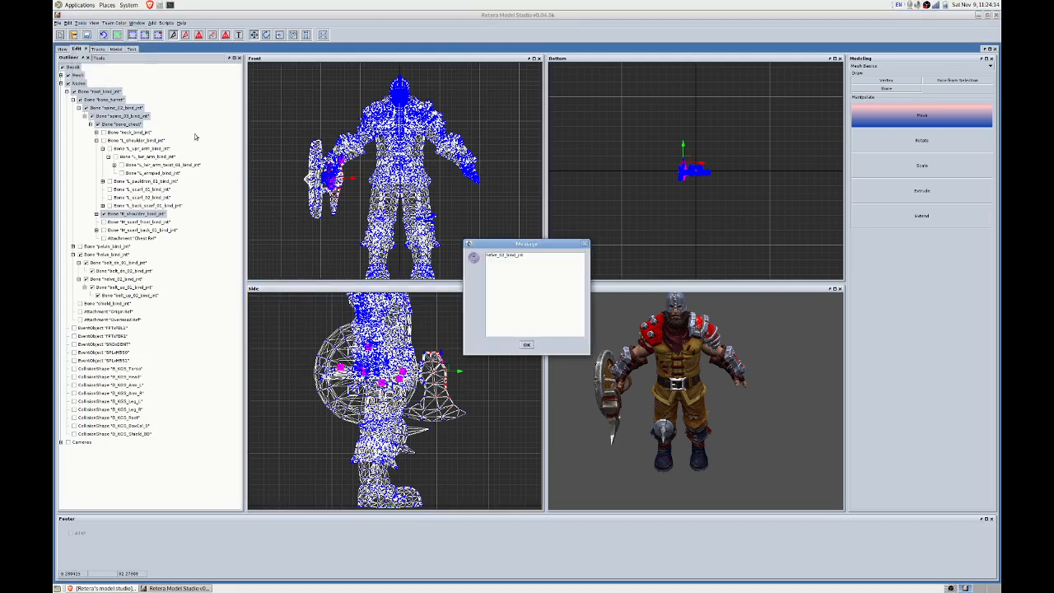
left_click(527, 345)
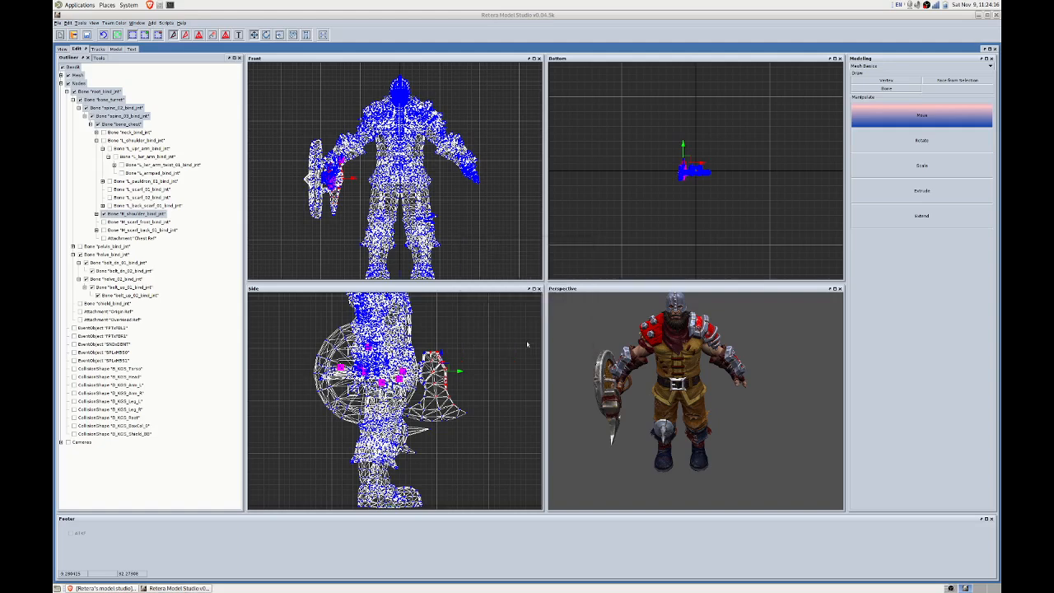
Hide the other bone nodes, show only helve_bind_jnt and select its node in the side view.
left_click(447, 309)
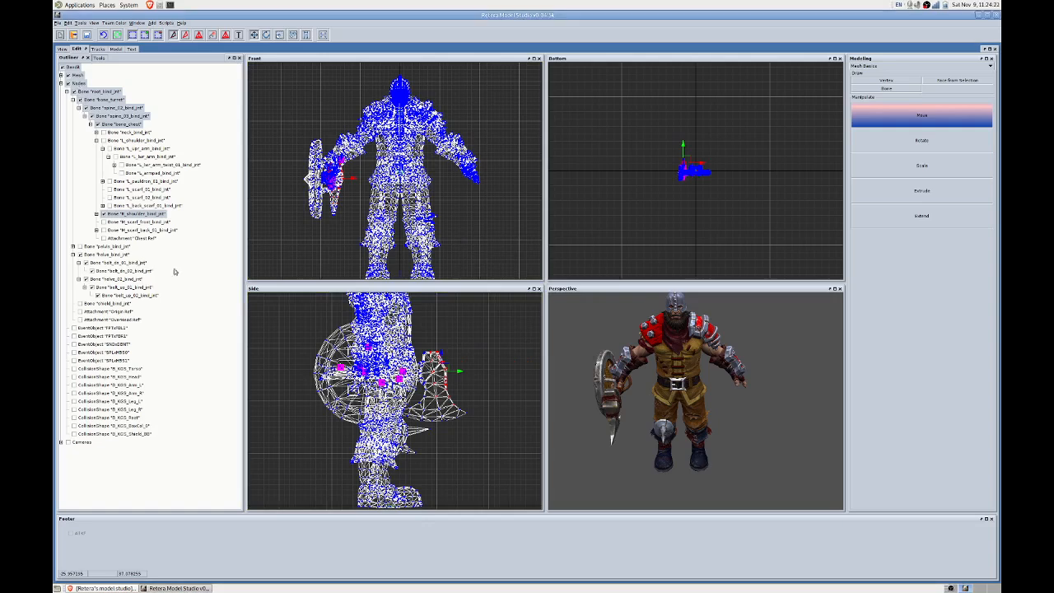
left_click(283, 330)
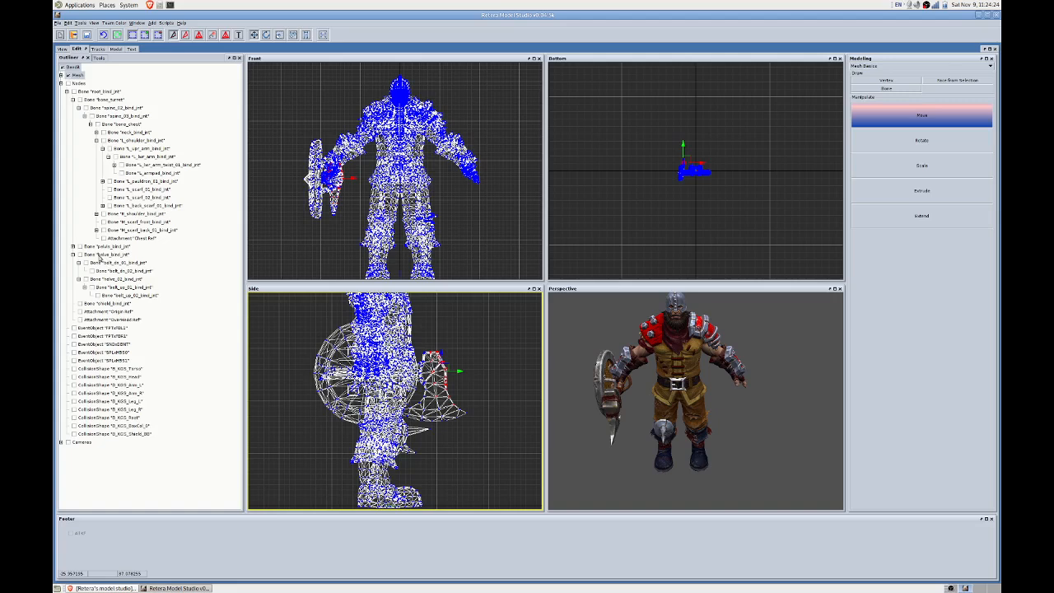
left_click(90, 280)
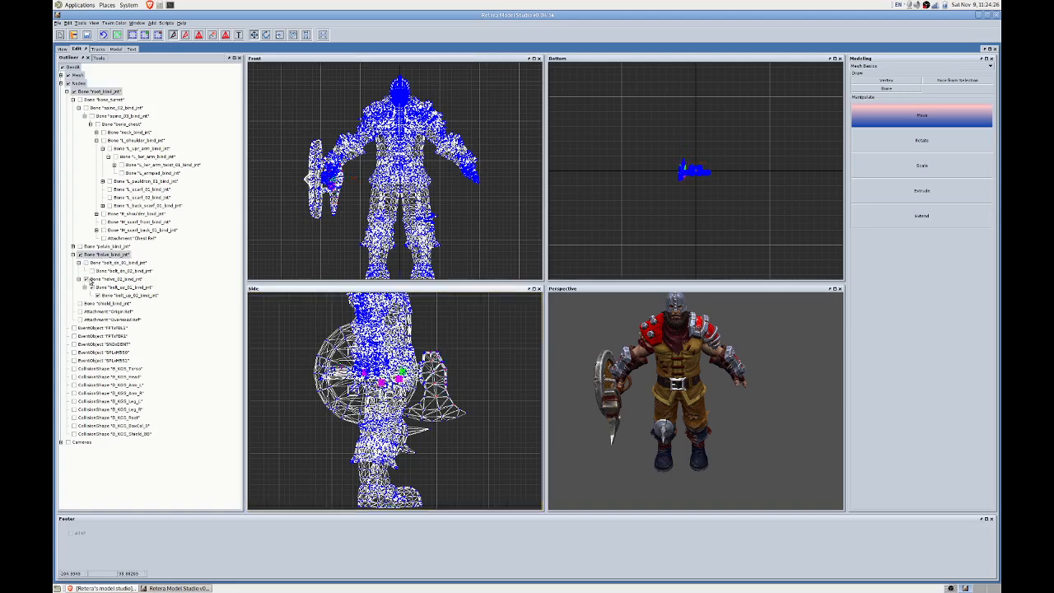
left_click(93, 260)
left_click_drag(347, 356, 384, 393)
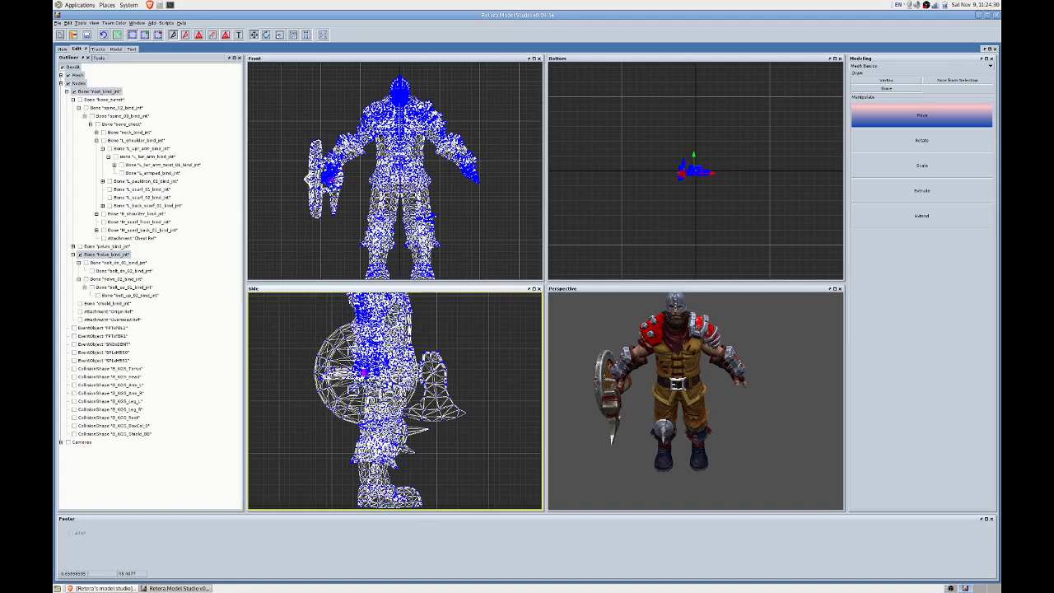
Re-link the selected helve_bind_jnt bone to the parent R_hand_bind_jnt and refresh the outliner's bone hierarchy.
right_click(291, 371)
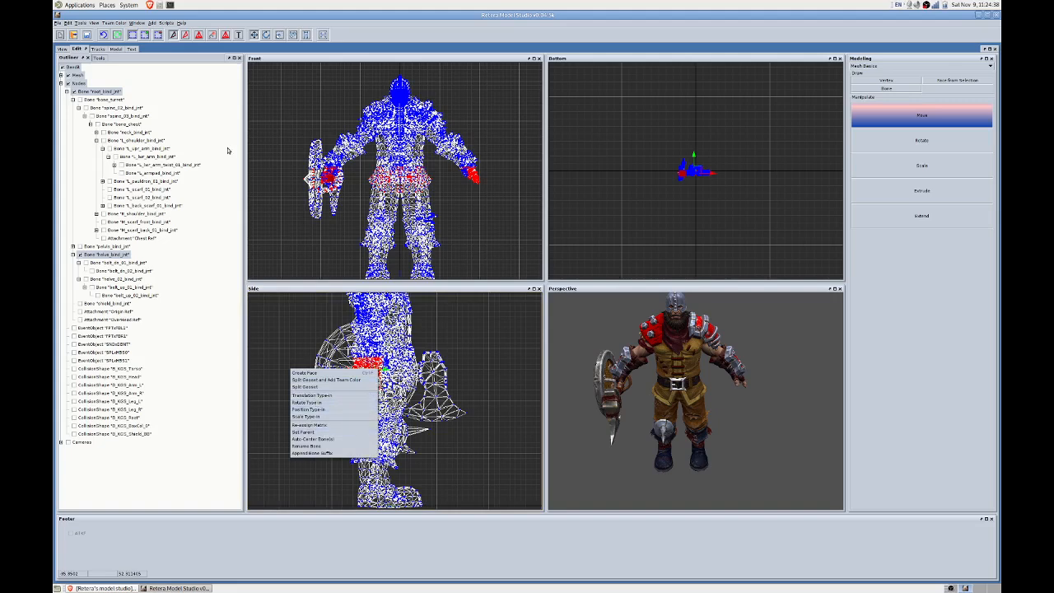
left_click(167, 24)
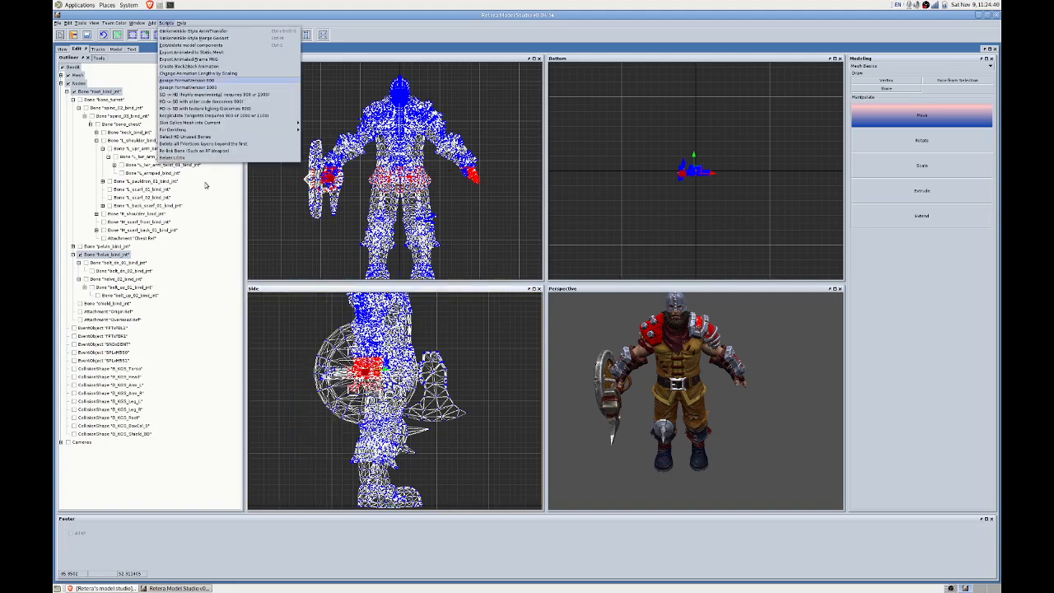
left_click(198, 151)
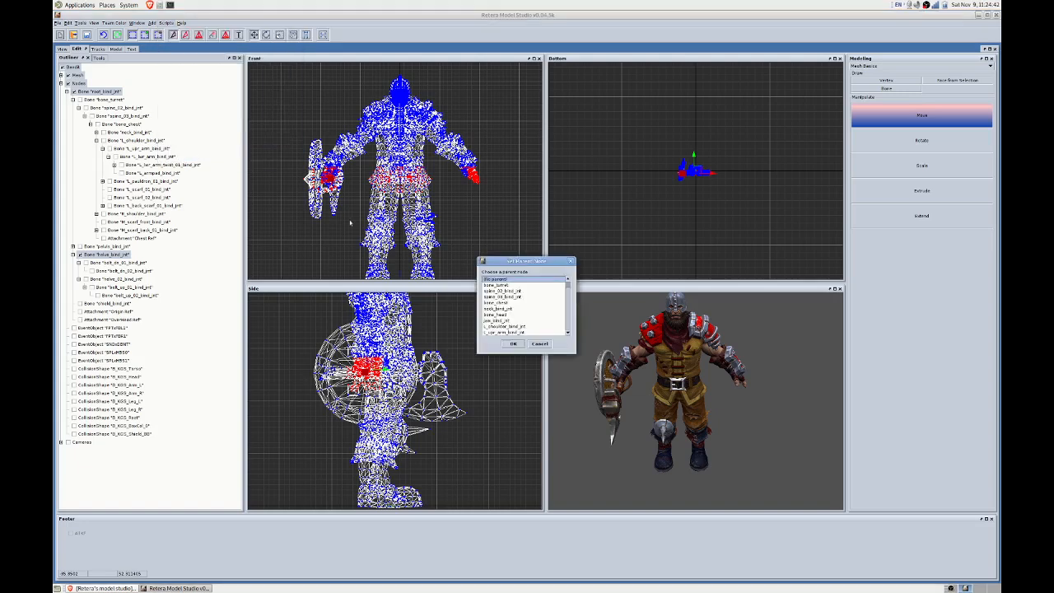
scroll(538, 305, "down", 10)
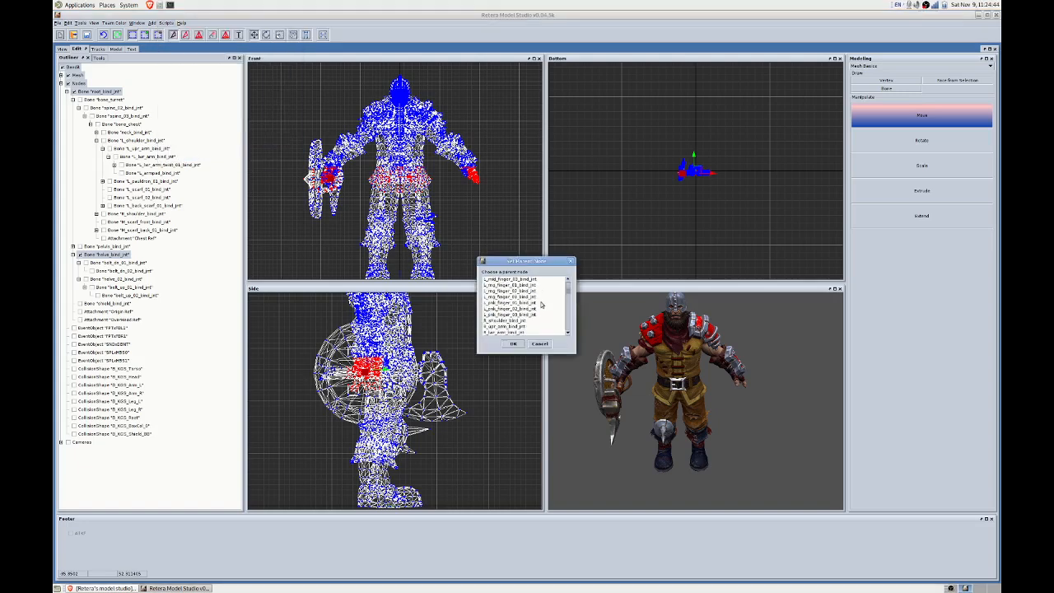
scroll(541, 304, "down", 5)
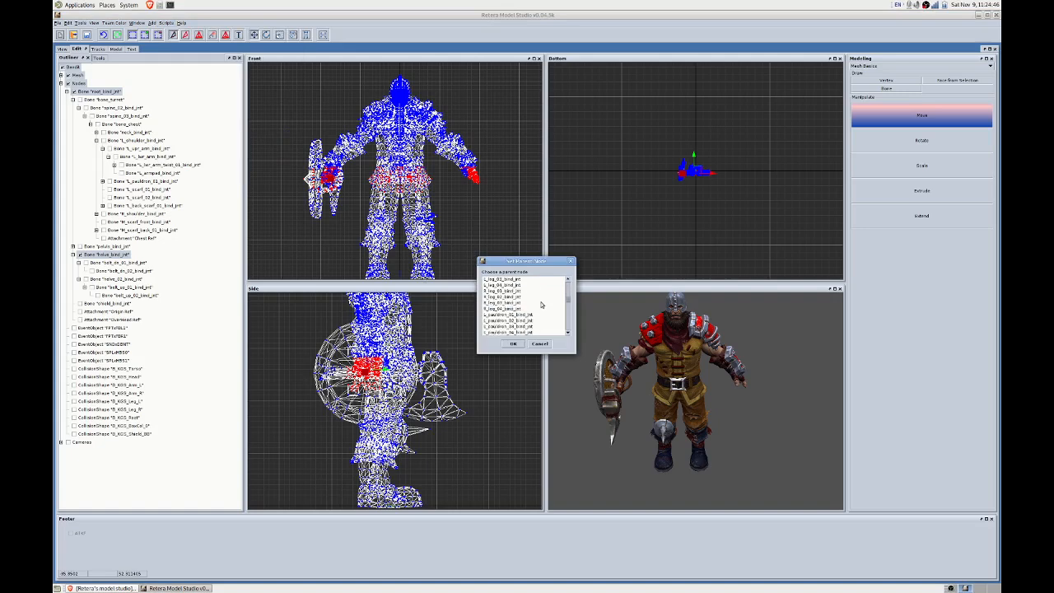
scroll(541, 305, "down", 3)
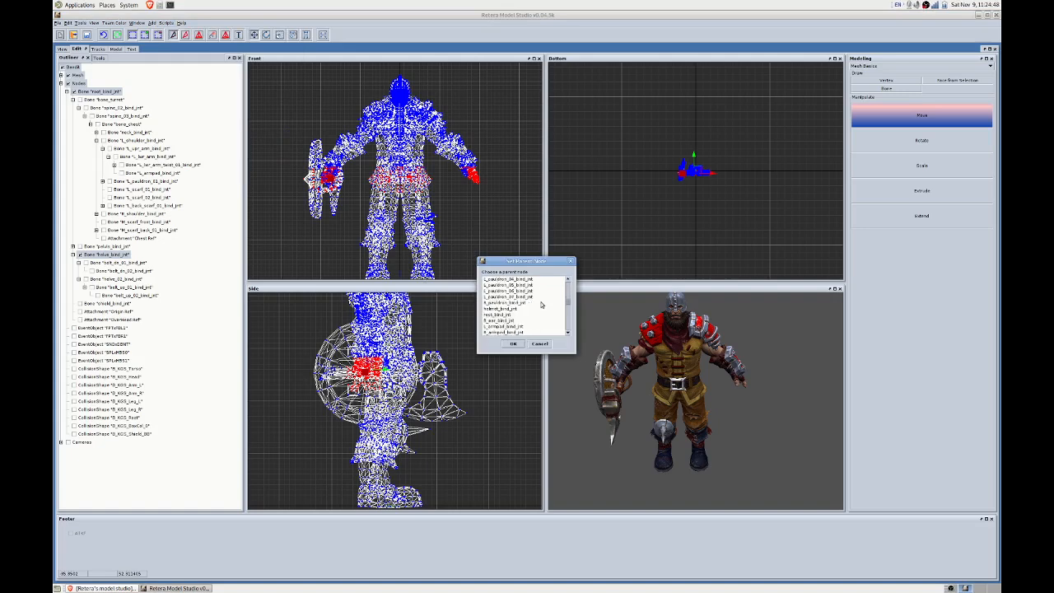
scroll(541, 305, "up", 4)
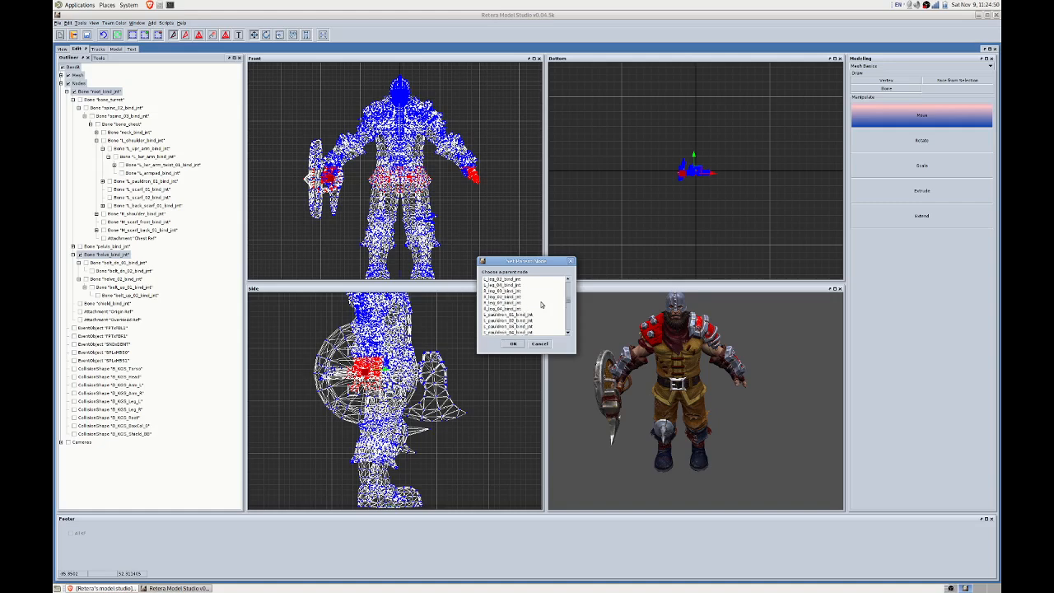
scroll(542, 305, "up", 4)
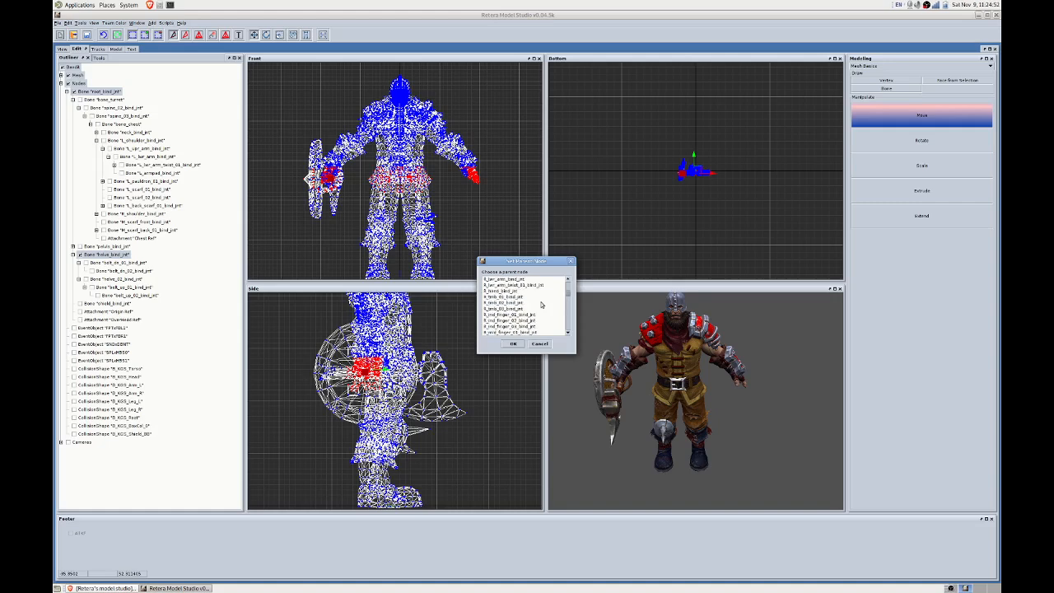
scroll(541, 305, "up", 1)
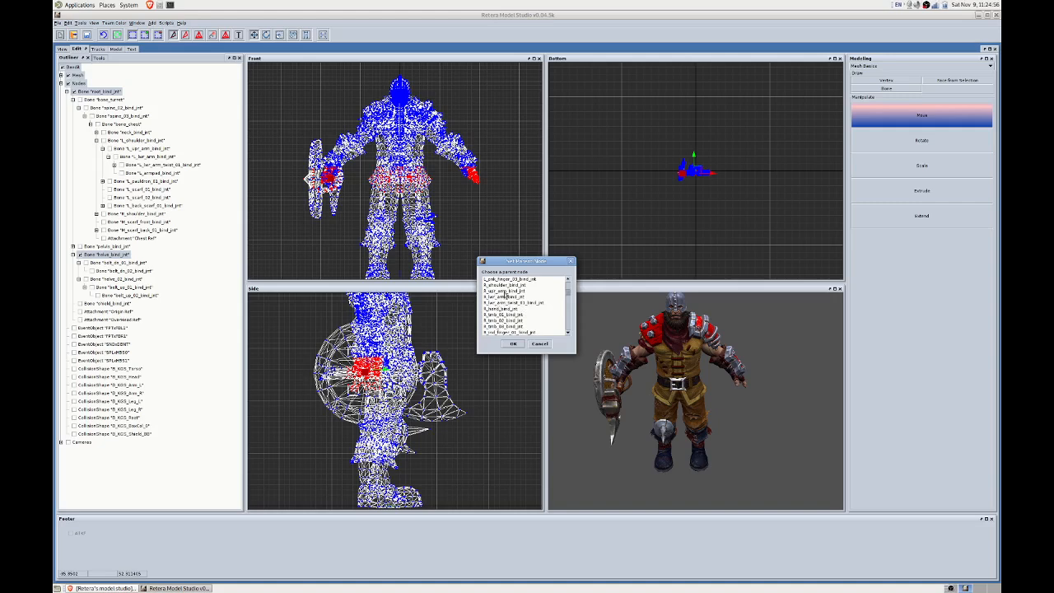
left_click(503, 309)
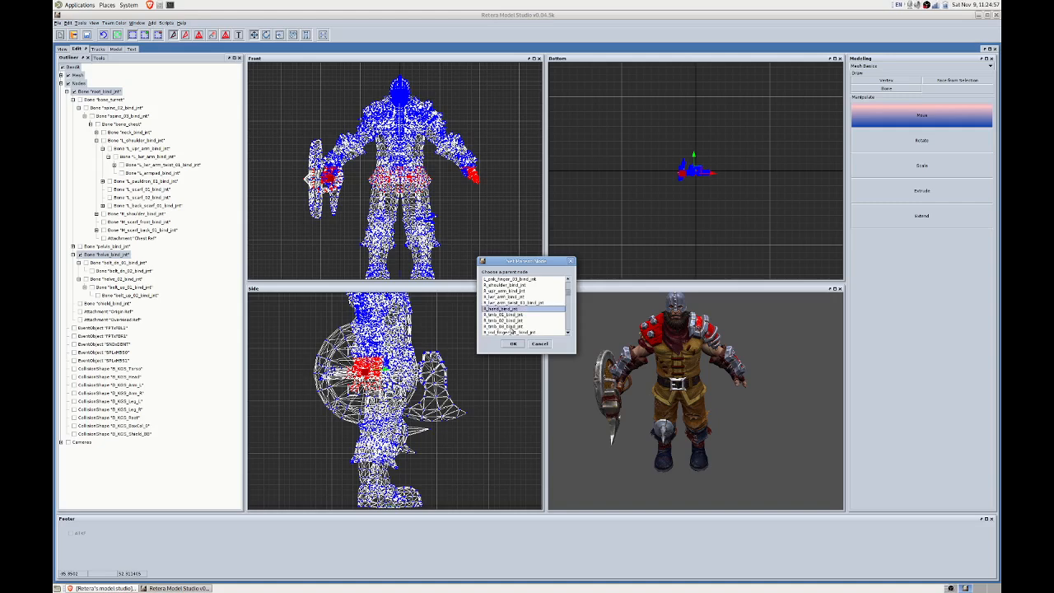
left_click(512, 345)
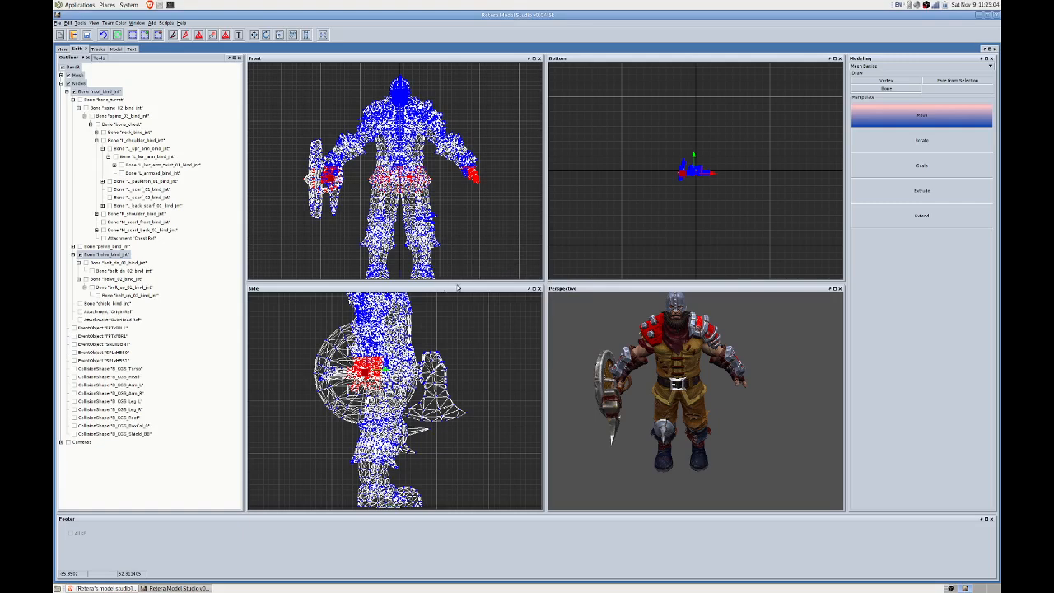
key("ctrl+z")
key("ctrl+z")
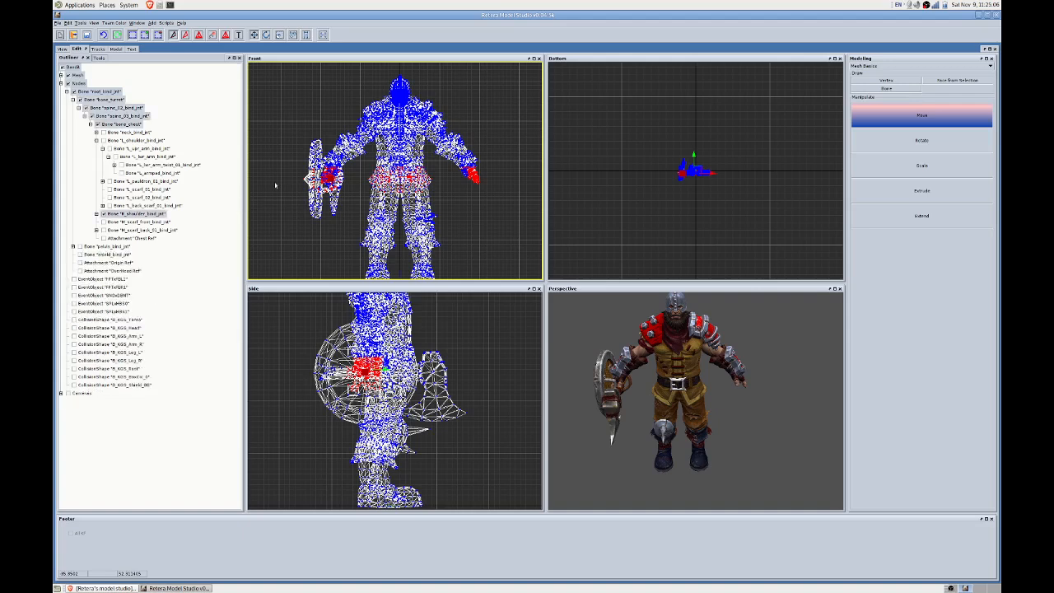
Bring up the animated preview of the Bandit and open its list of animations.
left_click(71, 67)
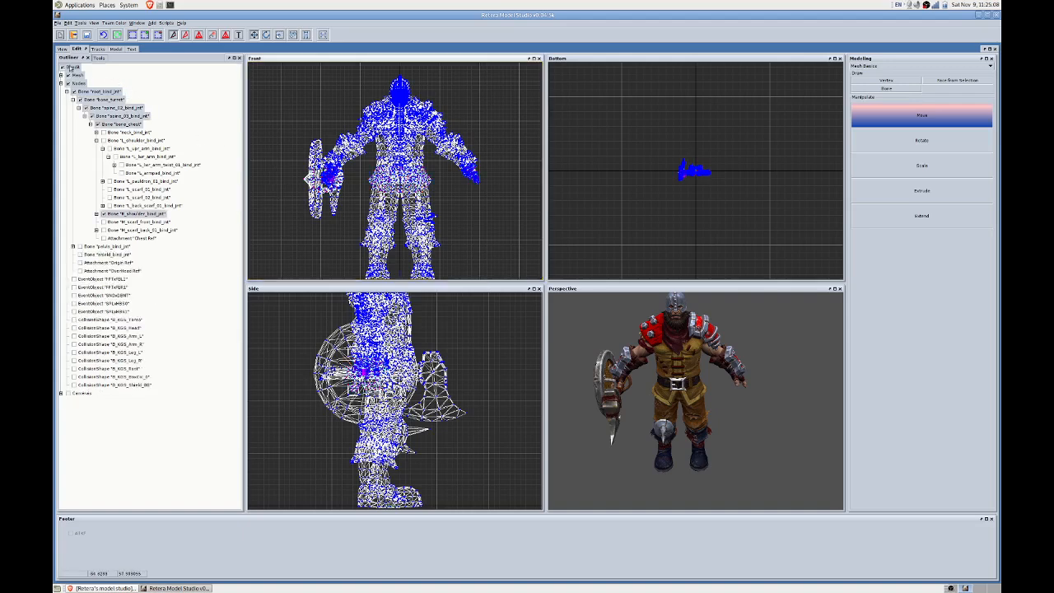
left_click(63, 48)
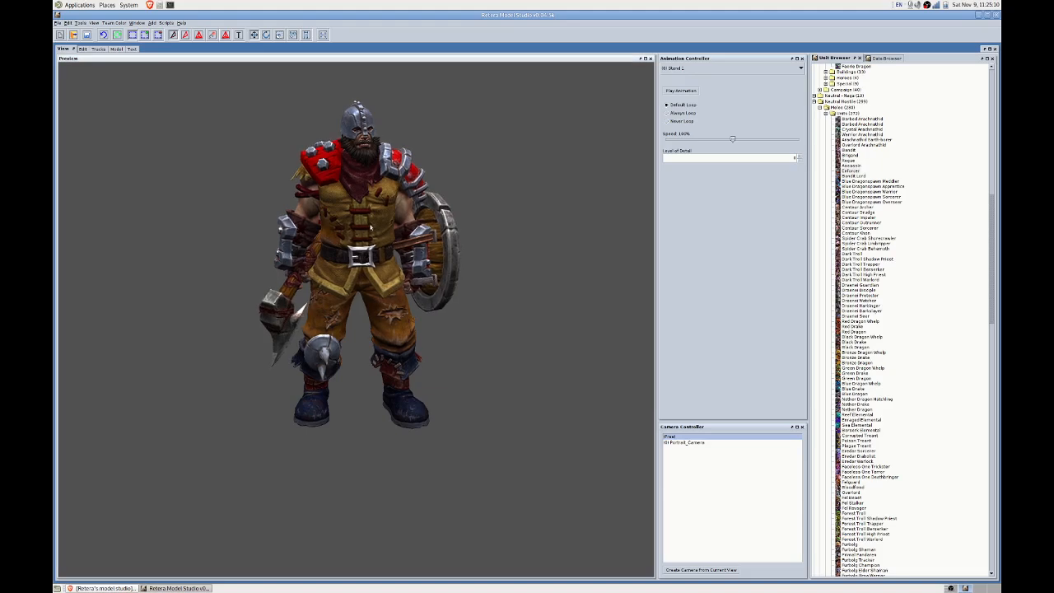
left_click(724, 68)
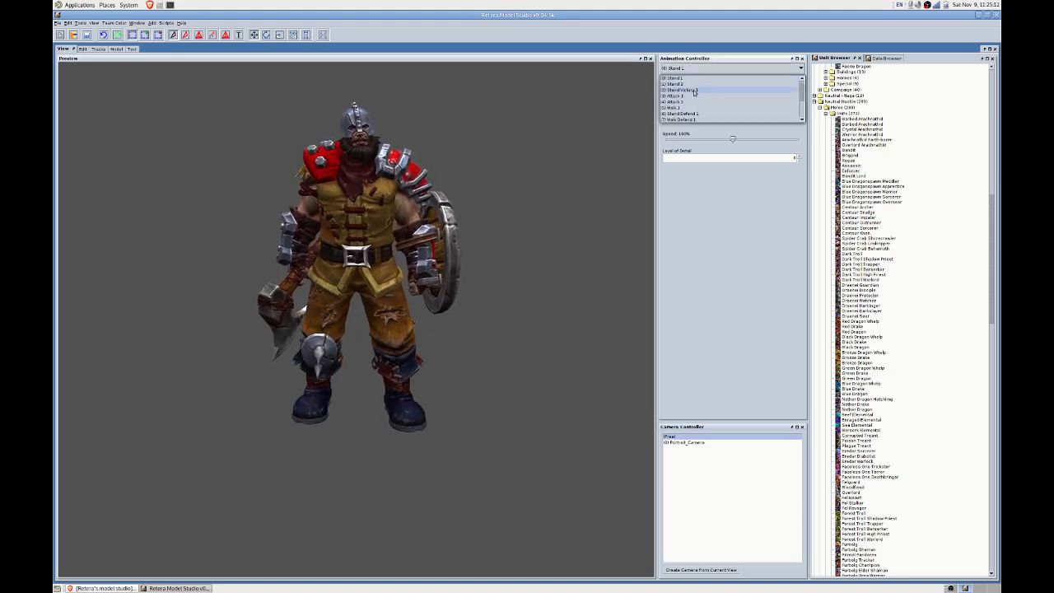
Play the bandit's Attack 1 animation repeatedly at reduced speed and examine the swing from different angles.
left_click(691, 96)
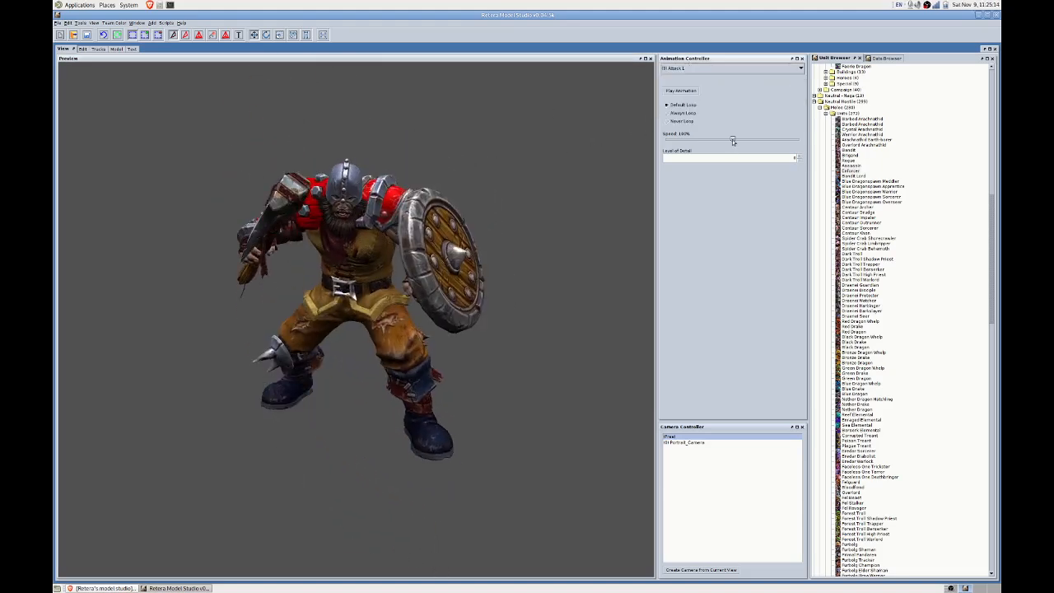
left_click_drag(733, 140, 681, 139)
left_click(675, 94)
mouse_move(459, 155)
left_mouse_down()
mouse_move(431, 159)
mouse_move(474, 150)
left_mouse_up()
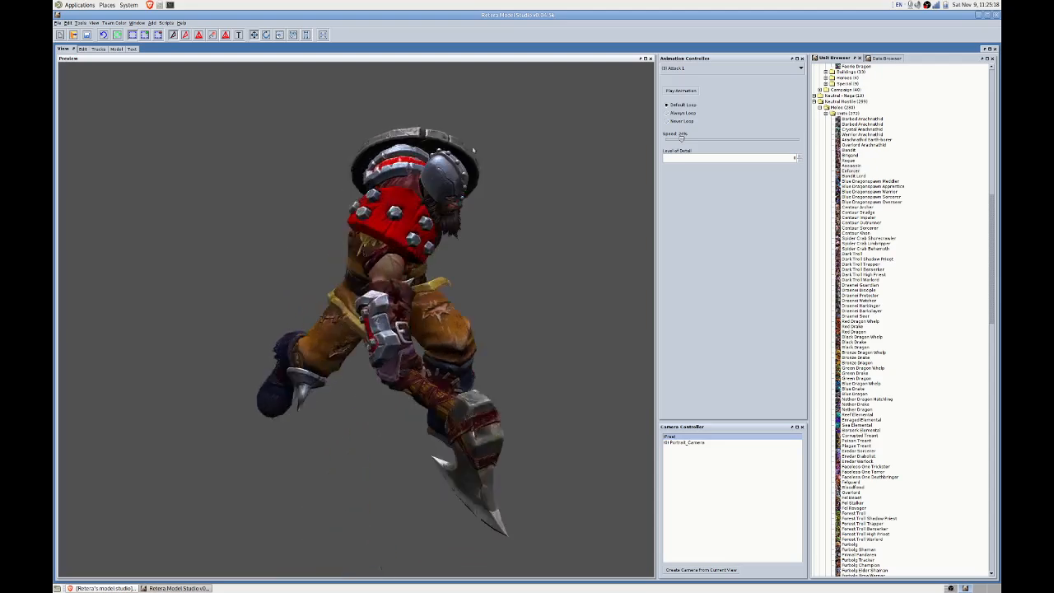
left_click(677, 91)
left_click_drag(681, 138, 669, 138)
left_click_drag(527, 165, 552, 172)
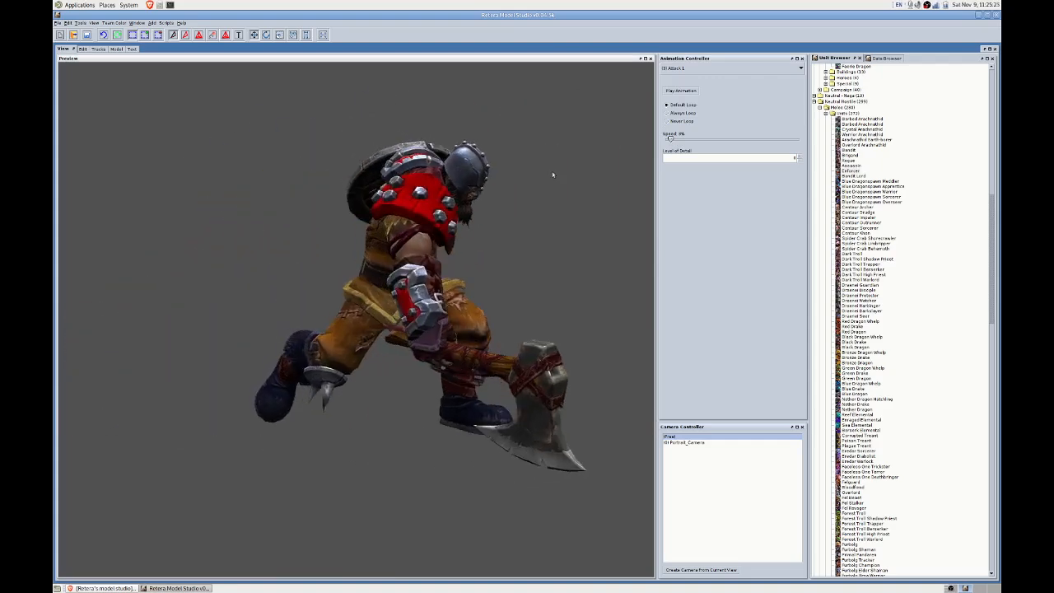
left_click(668, 94)
mouse_move(576, 128)
left_mouse_down()
mouse_move(555, 131)
mouse_move(596, 134)
left_mouse_up()
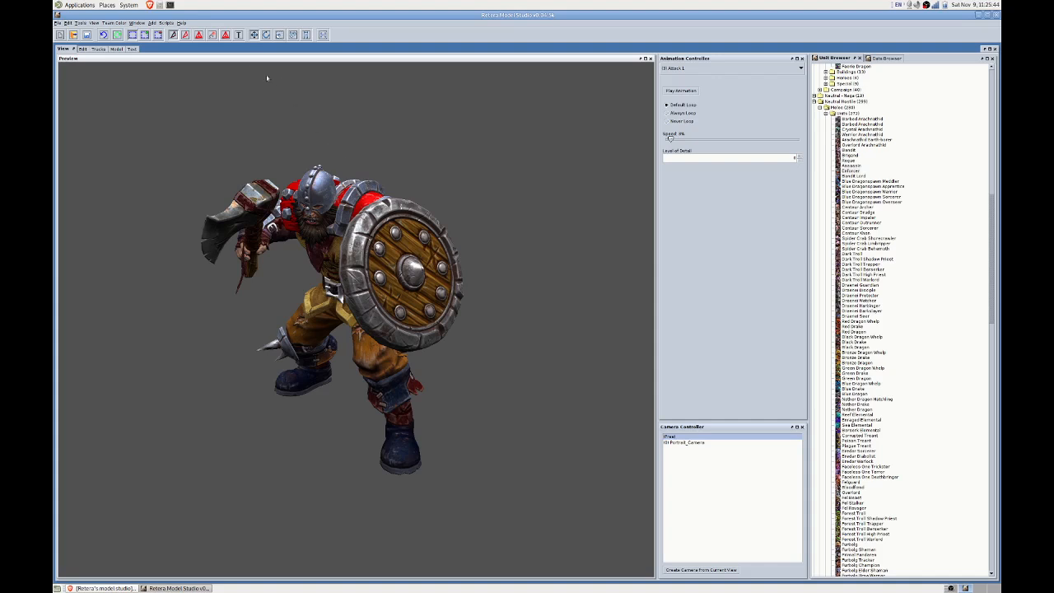
Switch to the Militia model and start importing data into it from the Bandit model in the workspace.
left_click(136, 23)
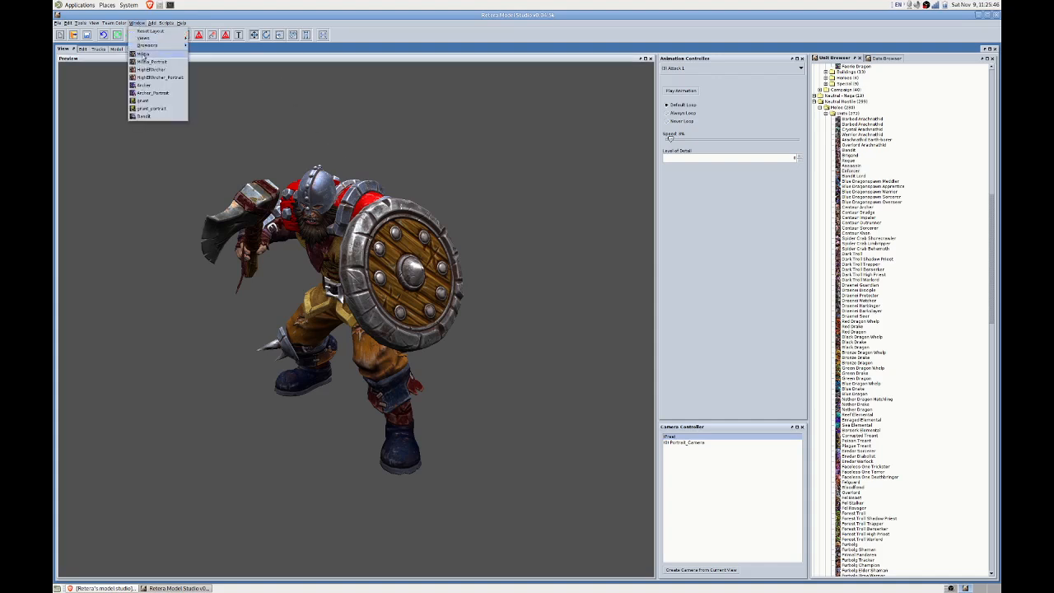
left_click(144, 55)
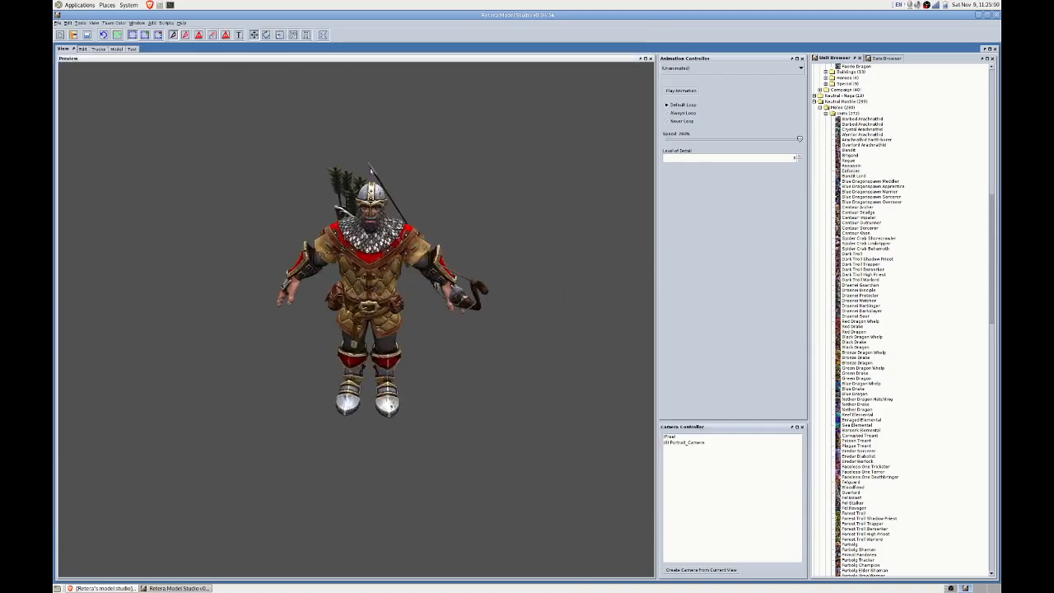
left_click(60, 23)
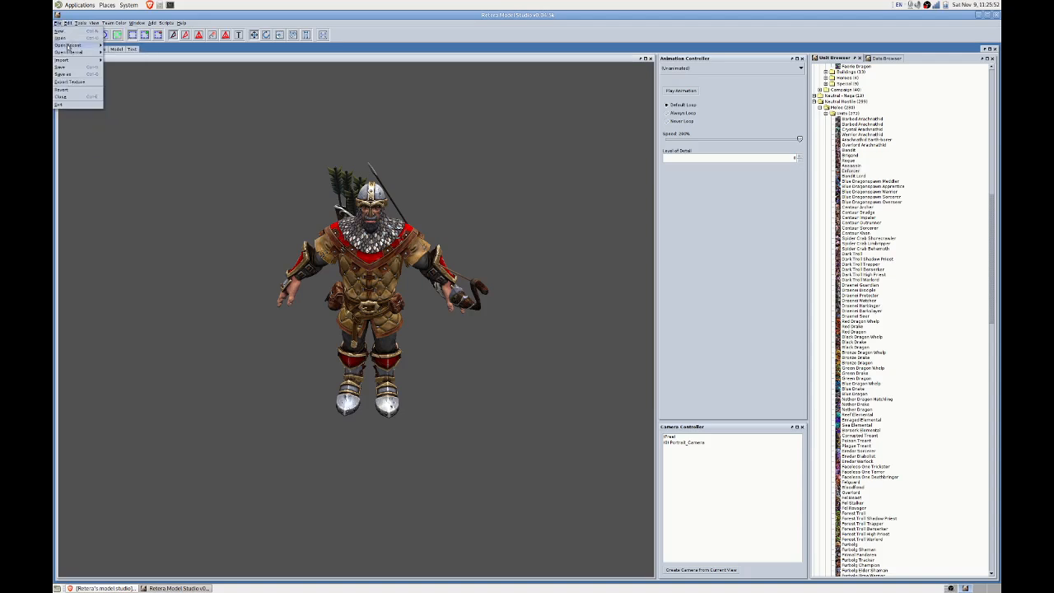
mouse_move(65, 59)
left_click(141, 90)
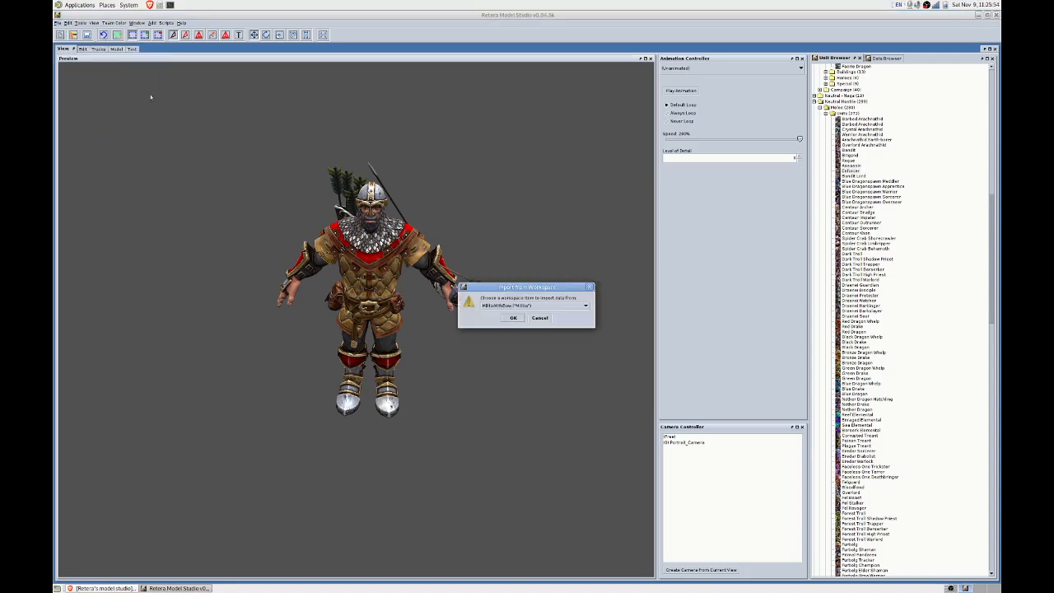
left_click(500, 306)
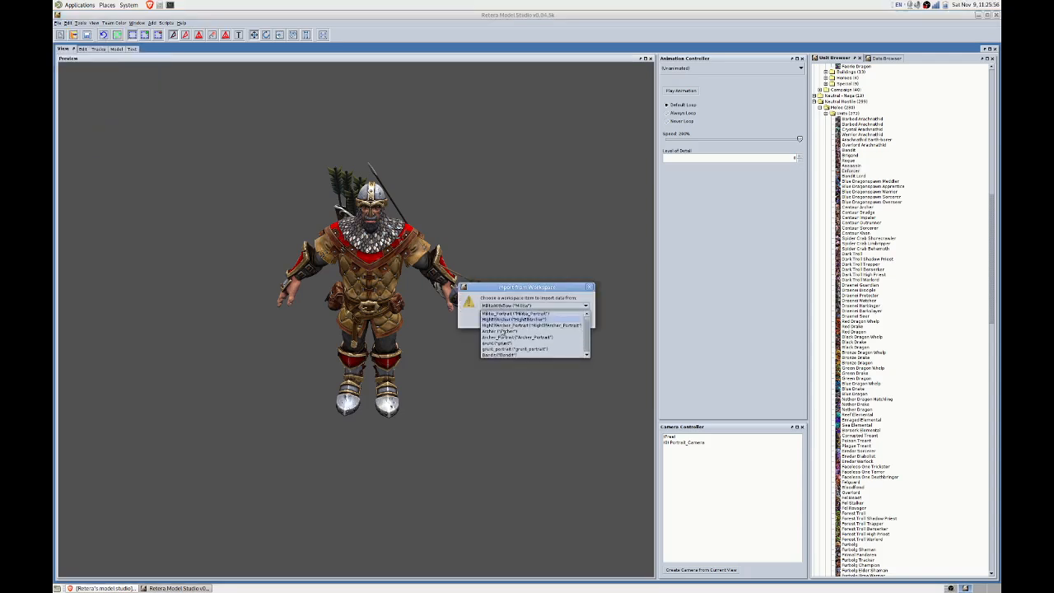
left_click(512, 334)
left_click(513, 317)
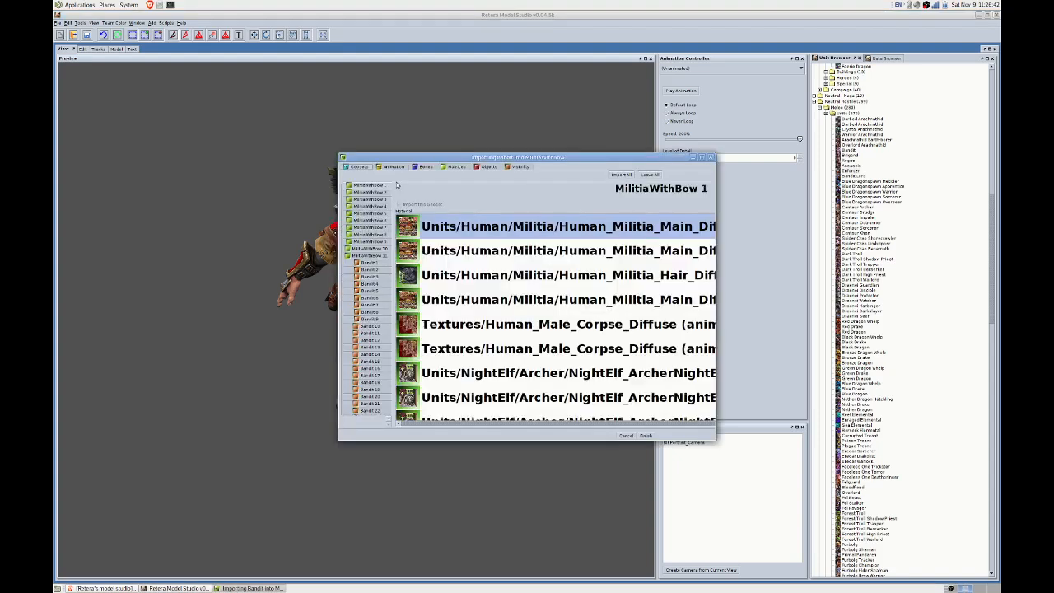
Exclude all Bandit geosets from the import and check the materials of geosets Bandit 1 to Bandit 7.
double_click(467, 160)
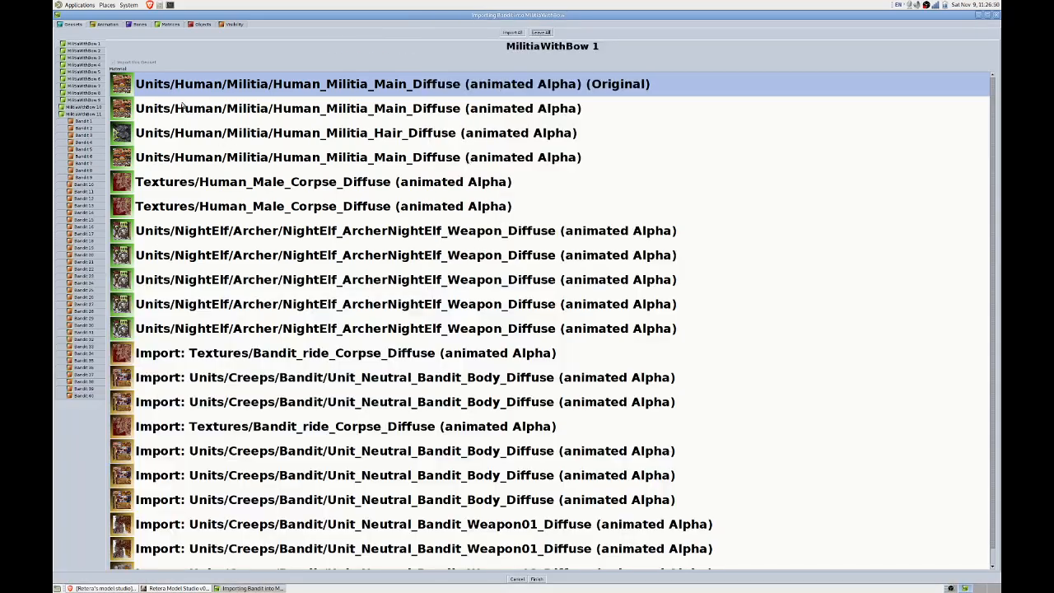
left_click(89, 121)
left_click(87, 128)
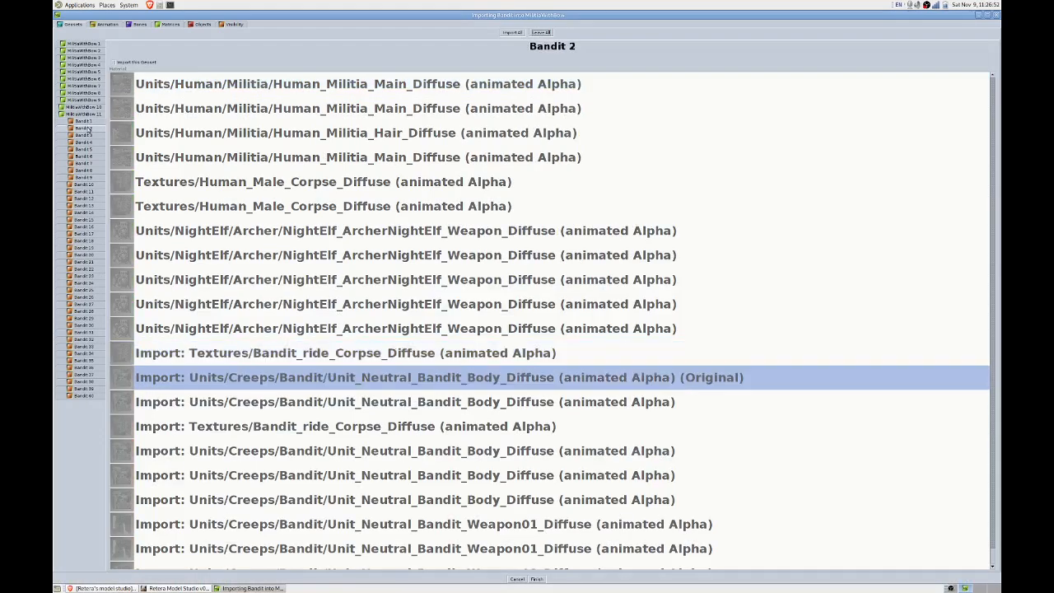
left_click(87, 135)
left_click(87, 142)
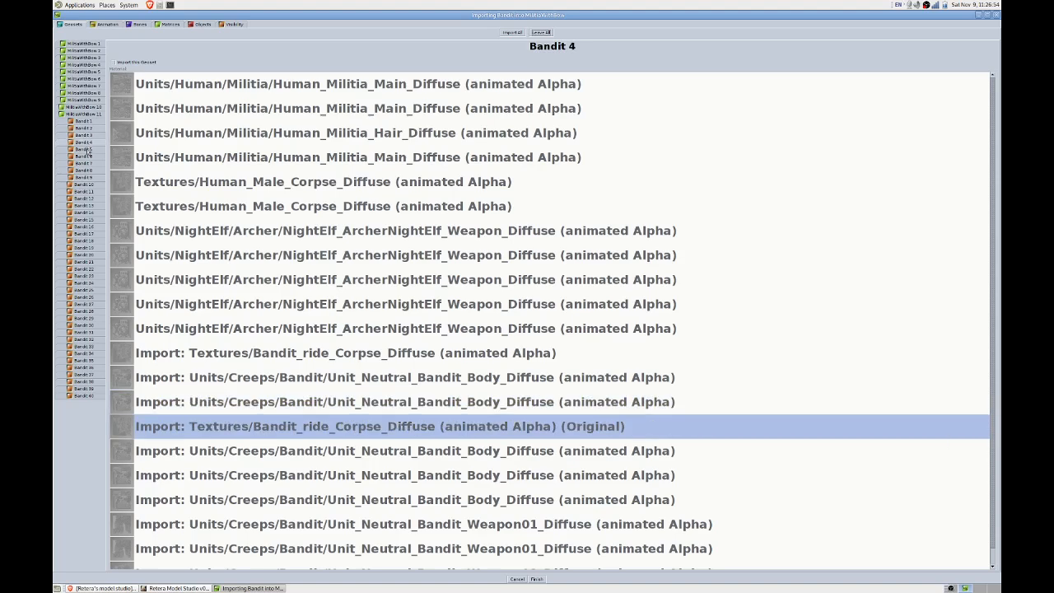
left_click(87, 155)
left_click(90, 149)
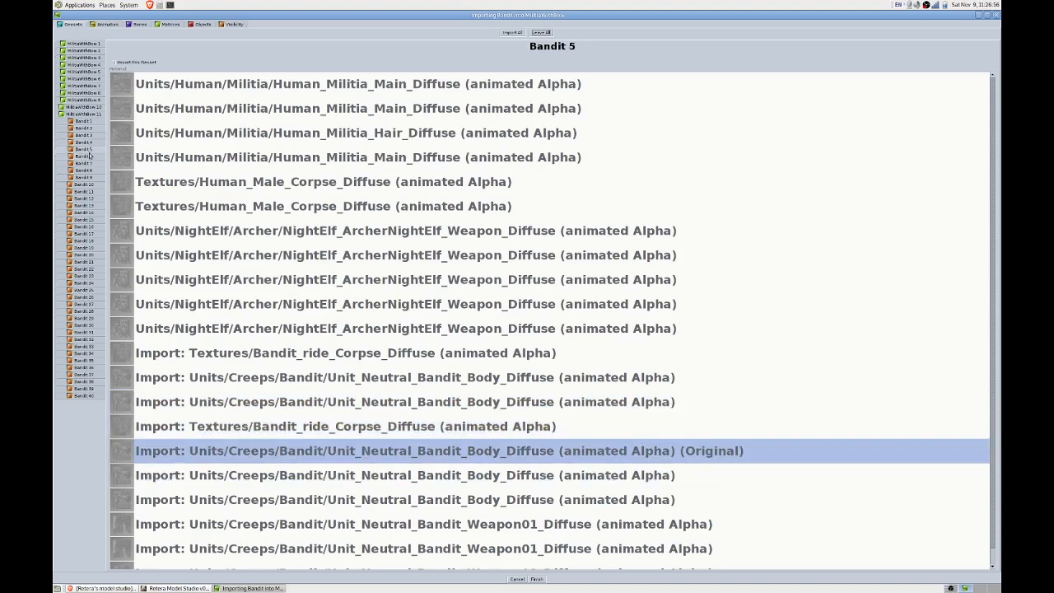
left_click(90, 156)
left_click(91, 163)
Include the weapon geosets Bandit 8 and Bandit 9 in the import, and open the Bandit 10 geoset.
left_click(91, 170)
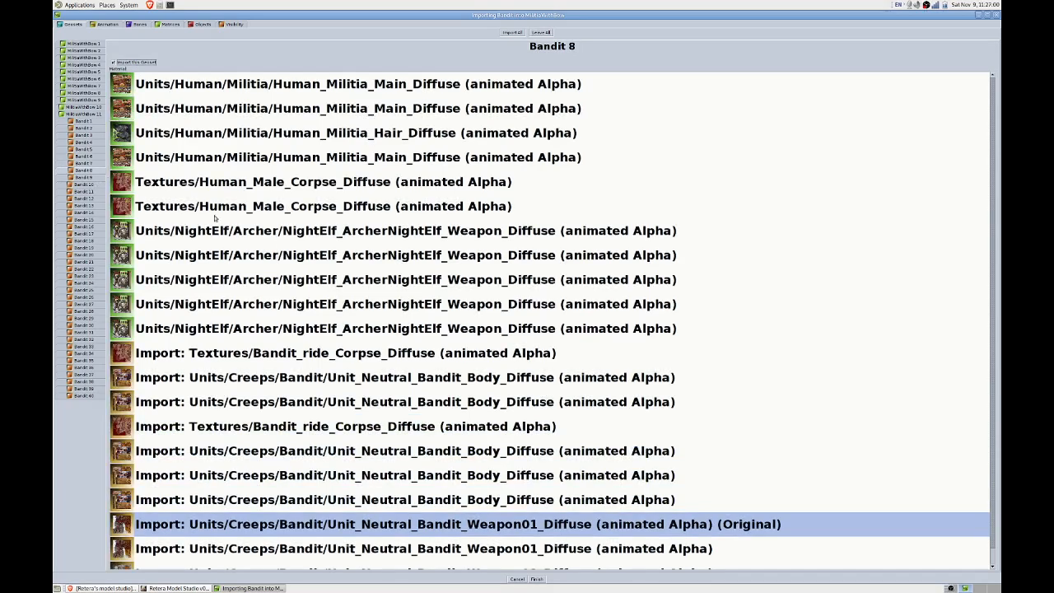
scroll(309, 258, "down", 1)
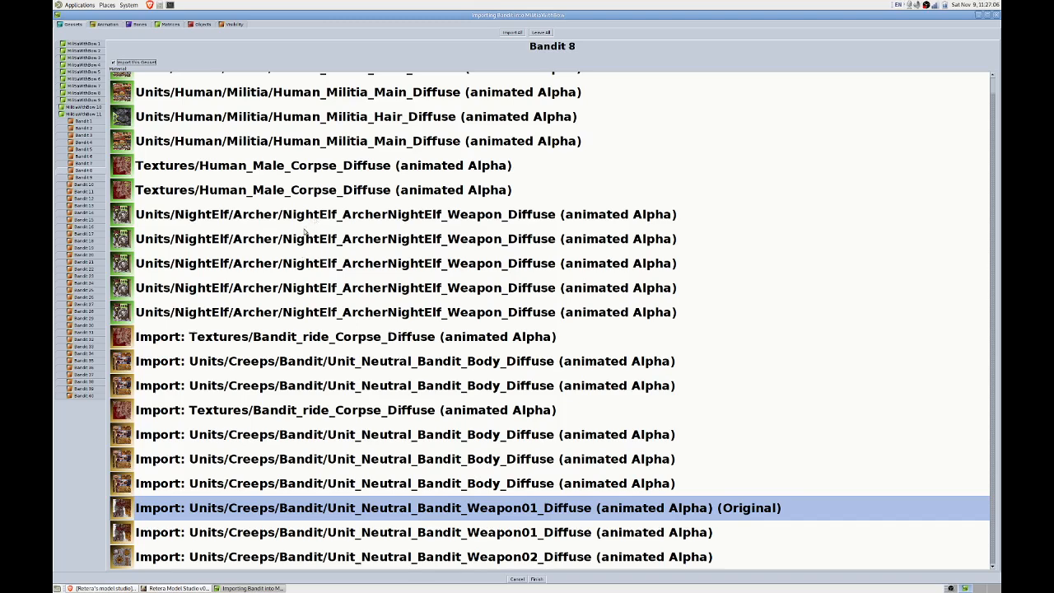
left_click(85, 177)
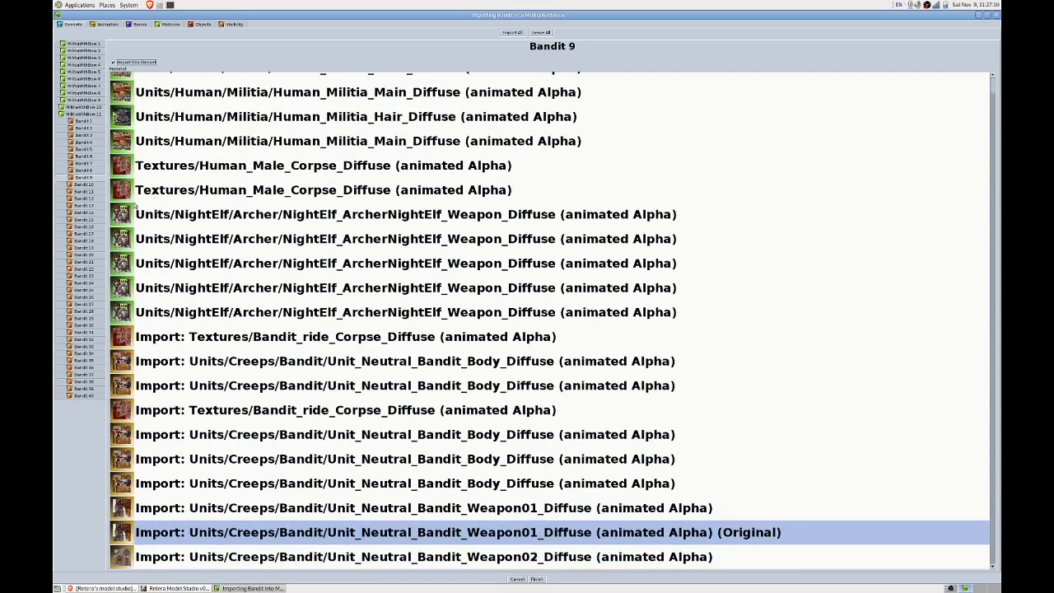
left_click(85, 185)
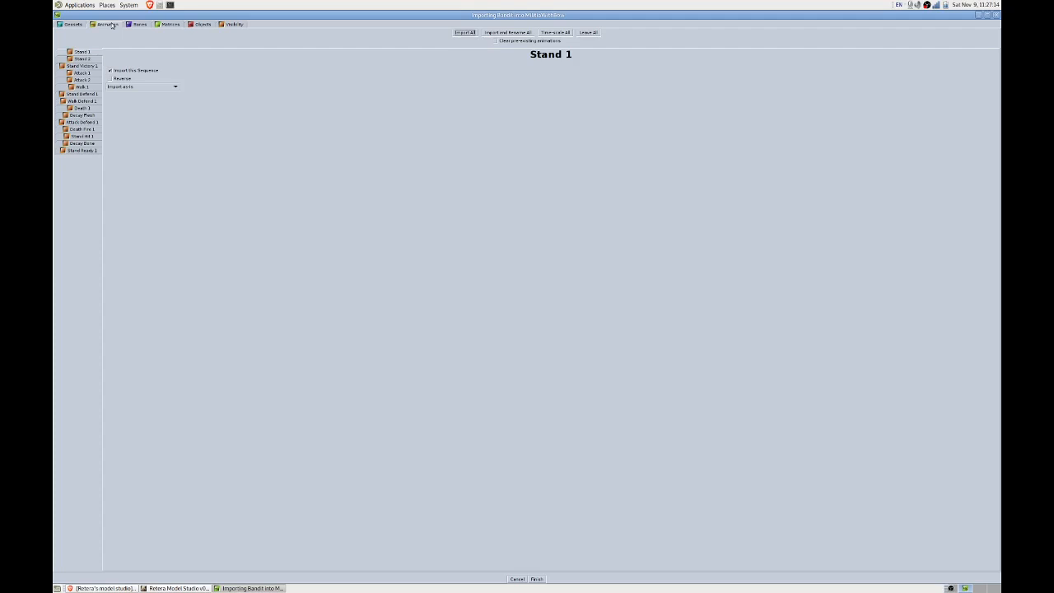
Set all Bandit animations to be imported and renamed with the additional naming "Alternate".
left_click(106, 24)
left_click(519, 33)
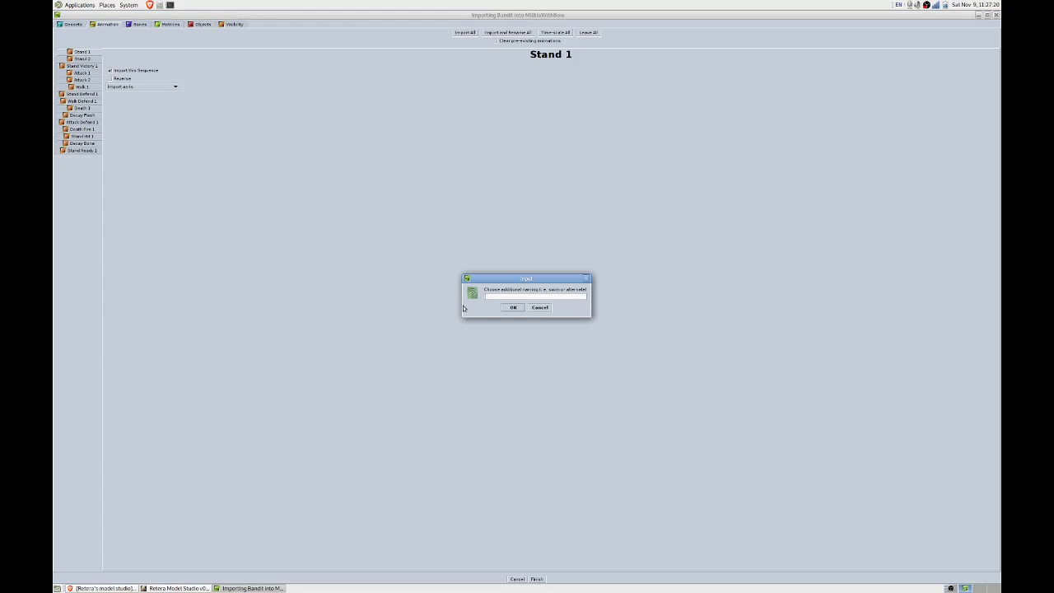
type("Alternate")
key("Return")
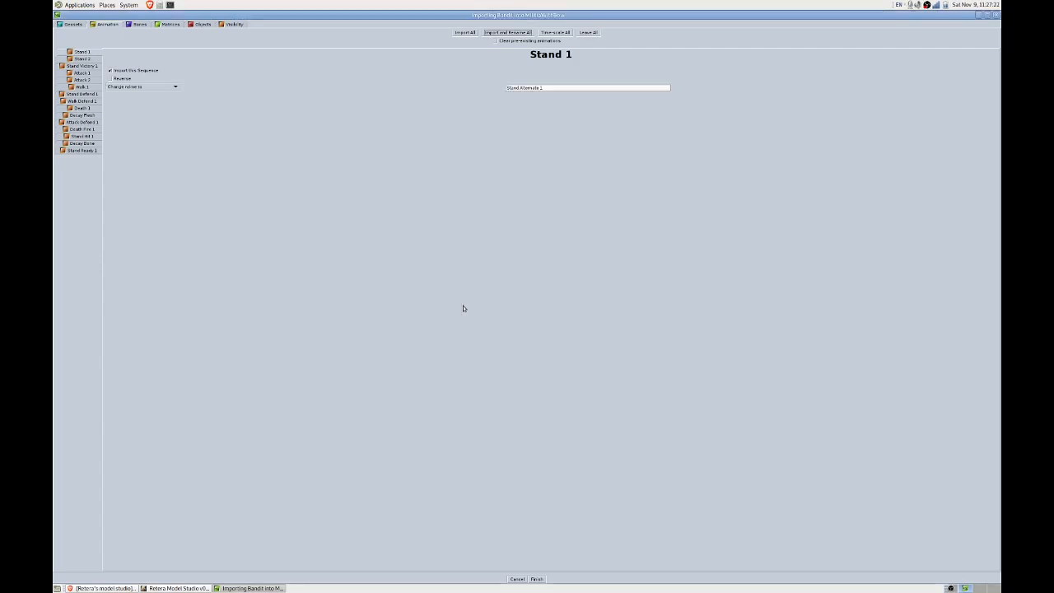
Review the new name of each imported animation from Stand 2 through Stand Ready 1.
left_click(82, 58)
left_click(83, 66)
left_click(83, 73)
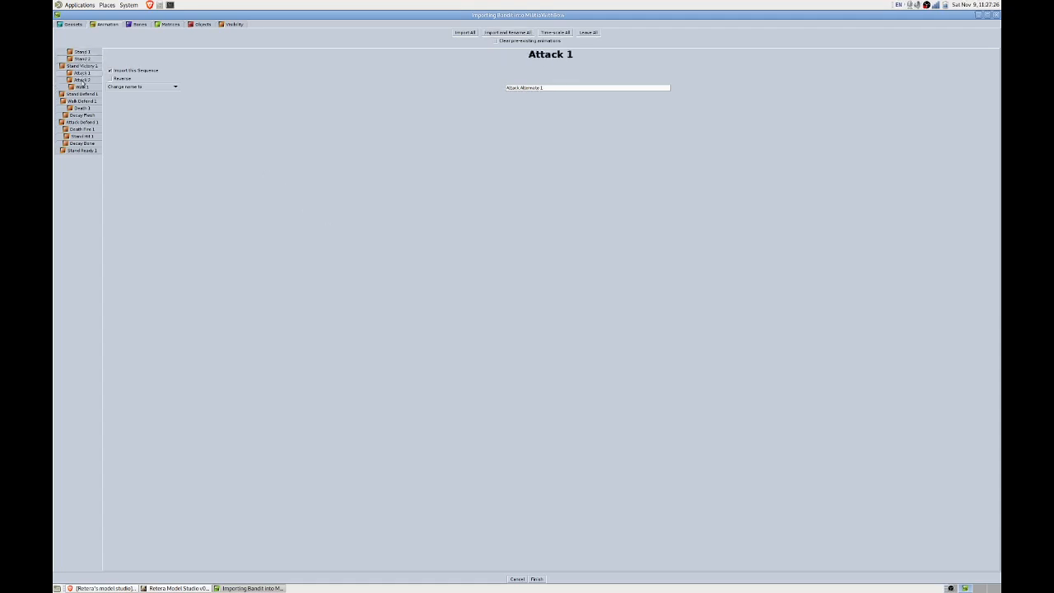
left_click(82, 80)
left_click(83, 87)
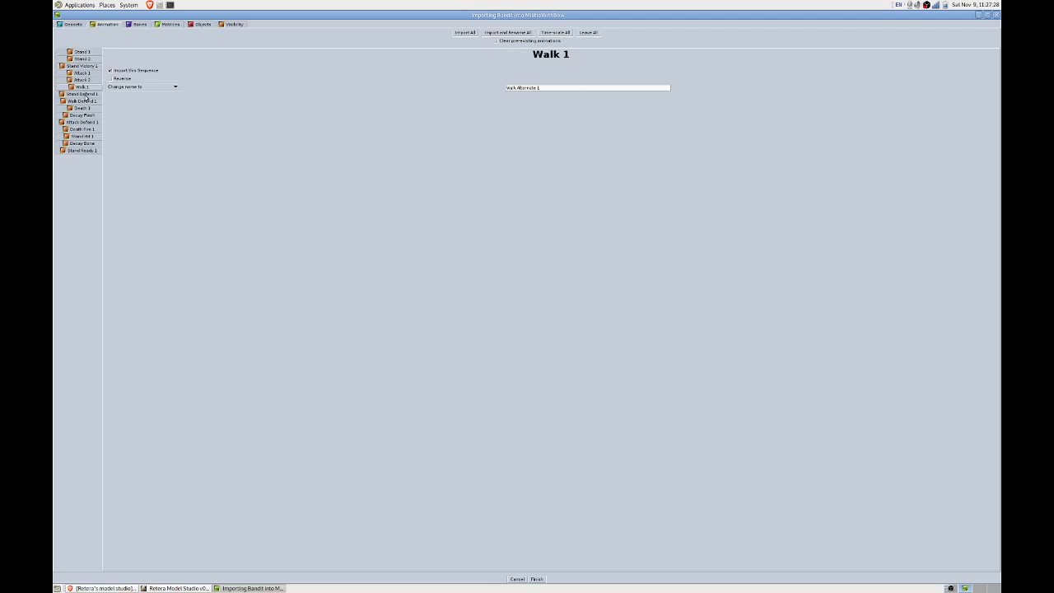
left_click(86, 95)
left_click(86, 100)
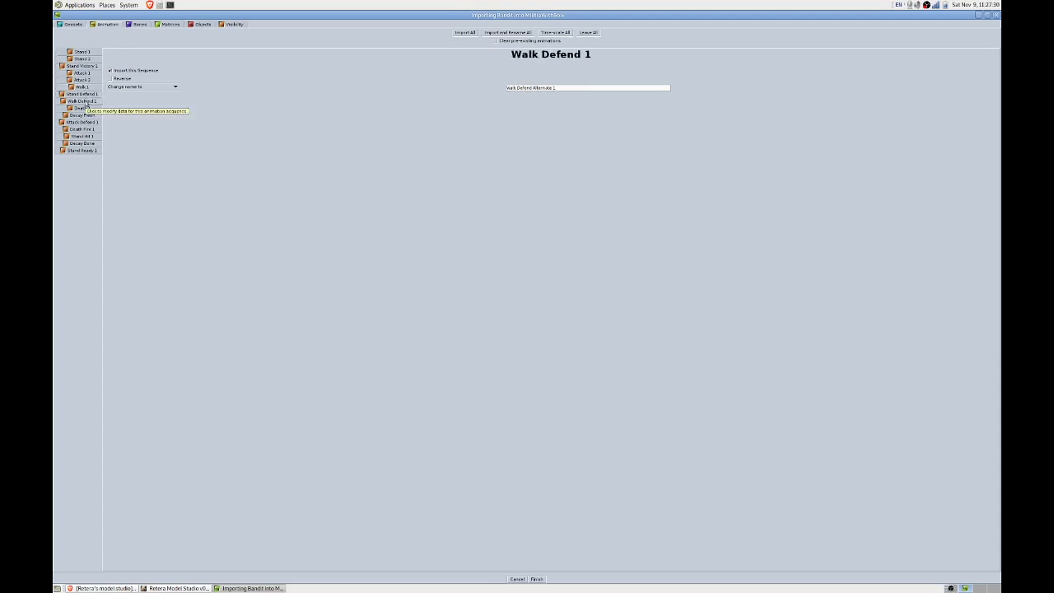
left_click(84, 108)
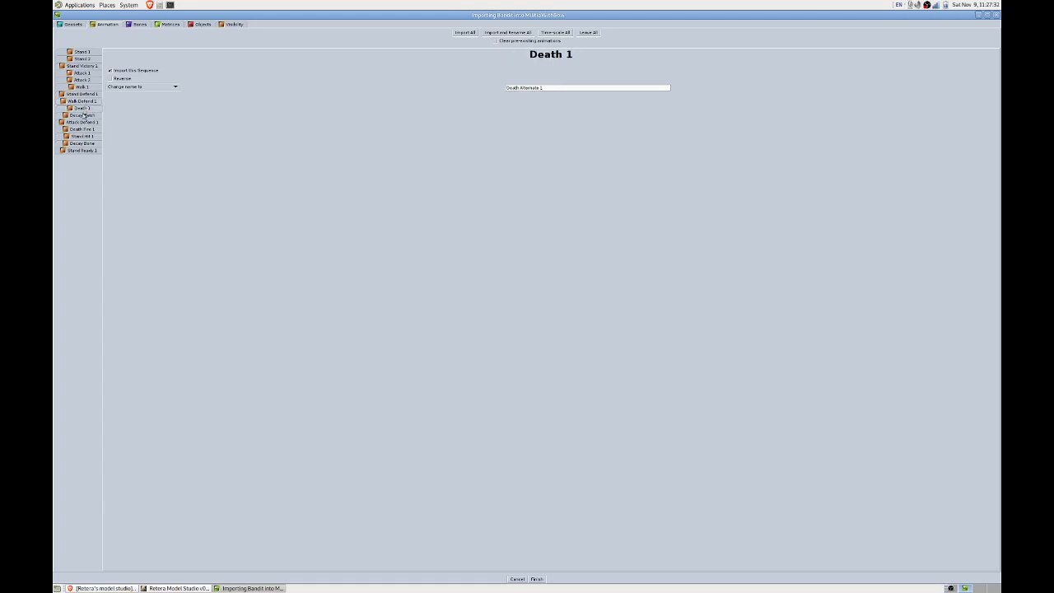
left_click(84, 115)
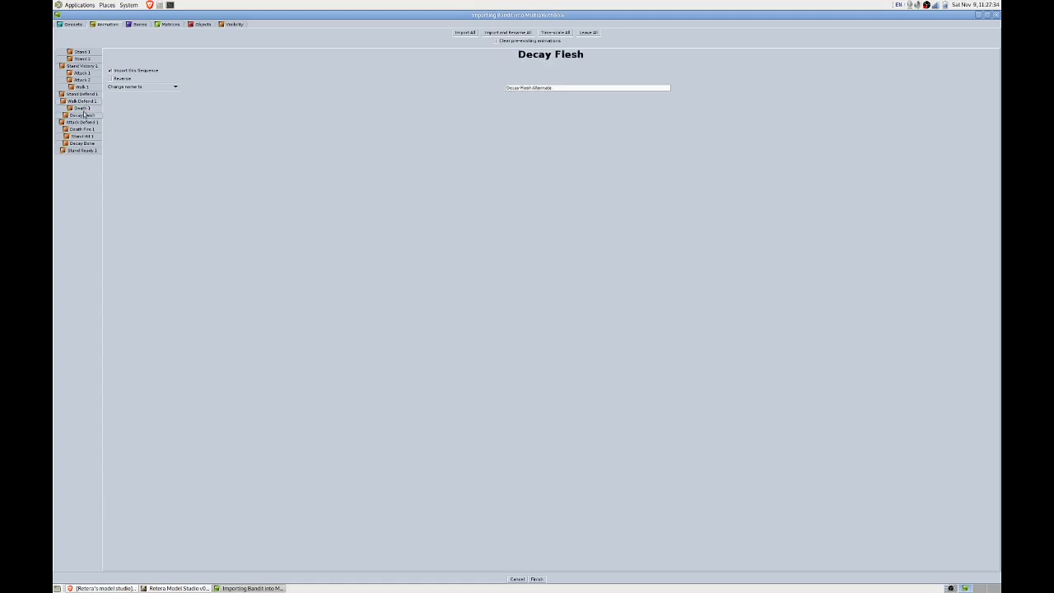
left_click(84, 111)
left_click(85, 116)
left_click(84, 122)
left_click(84, 129)
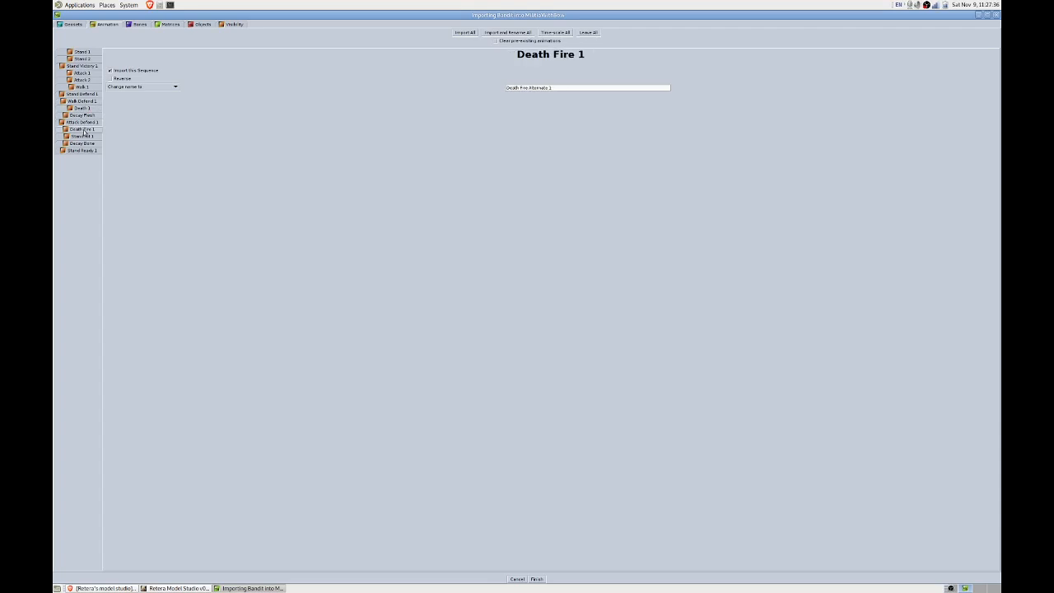
left_click(84, 136)
left_click(86, 144)
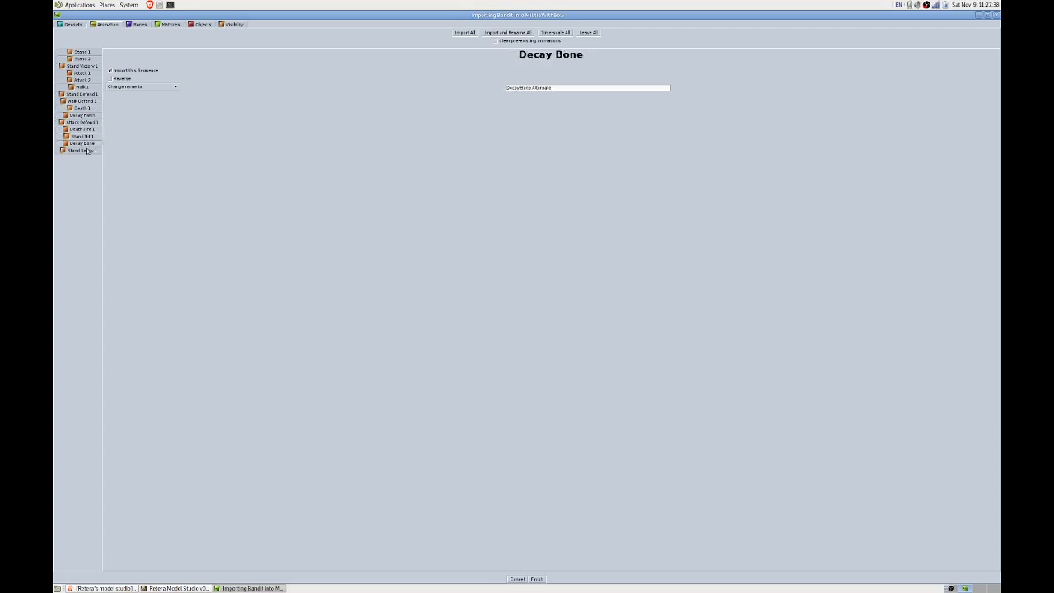
left_click(87, 151)
Set the parent of the imported Bandit bone helve_bind_jnt to the MilitiaWithBow bone bone_hand_right.
left_click(140, 25)
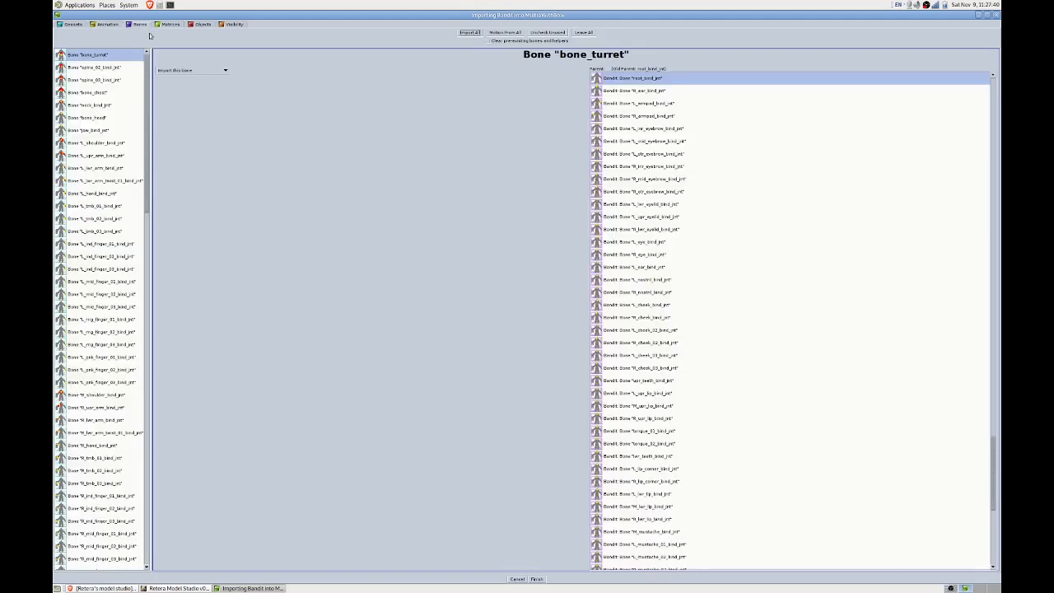
left_click_drag(148, 78, 144, 476)
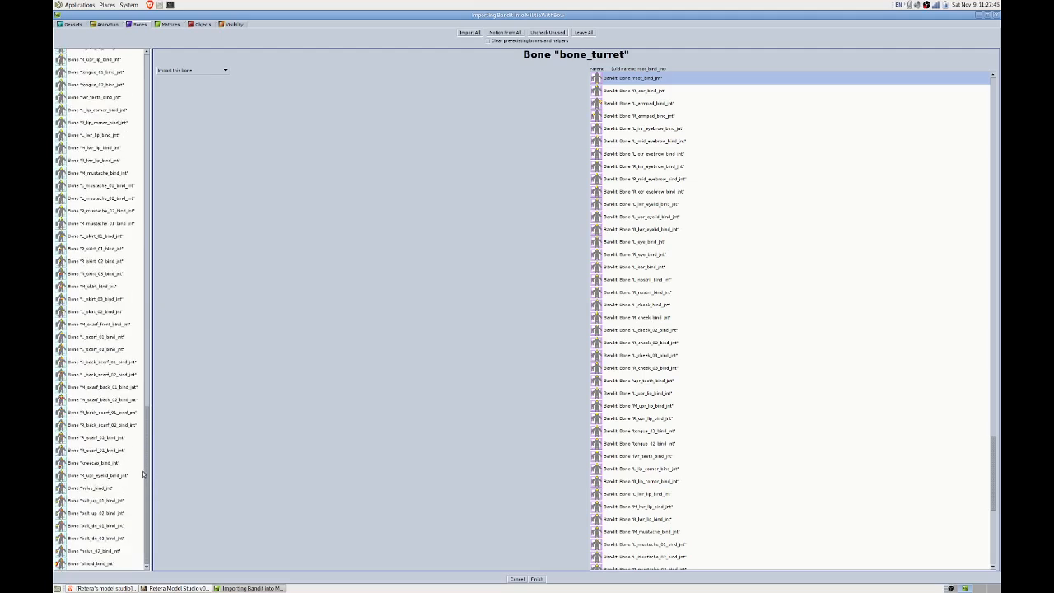
left_click(106, 489)
scroll(717, 262, "up", 10)
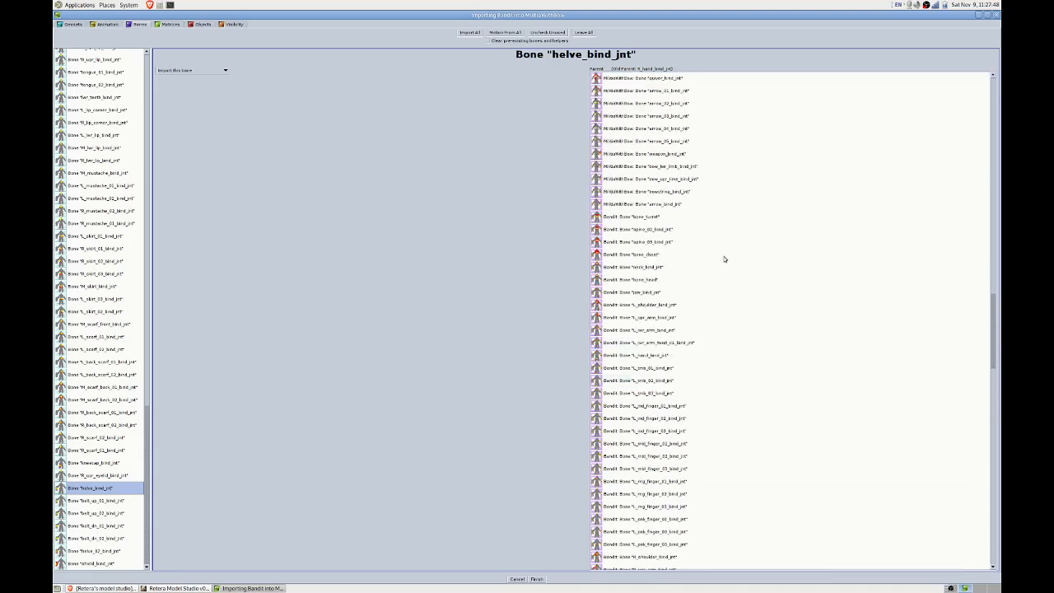
scroll(717, 259, "up", 5)
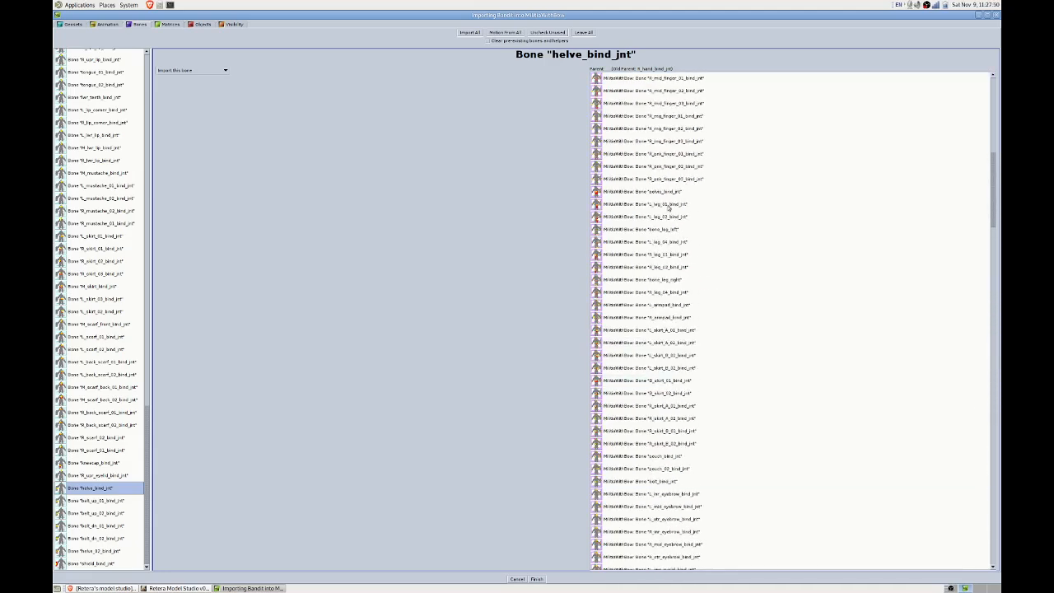
scroll(682, 228, "up", 4)
scroll(682, 228, "up", 7)
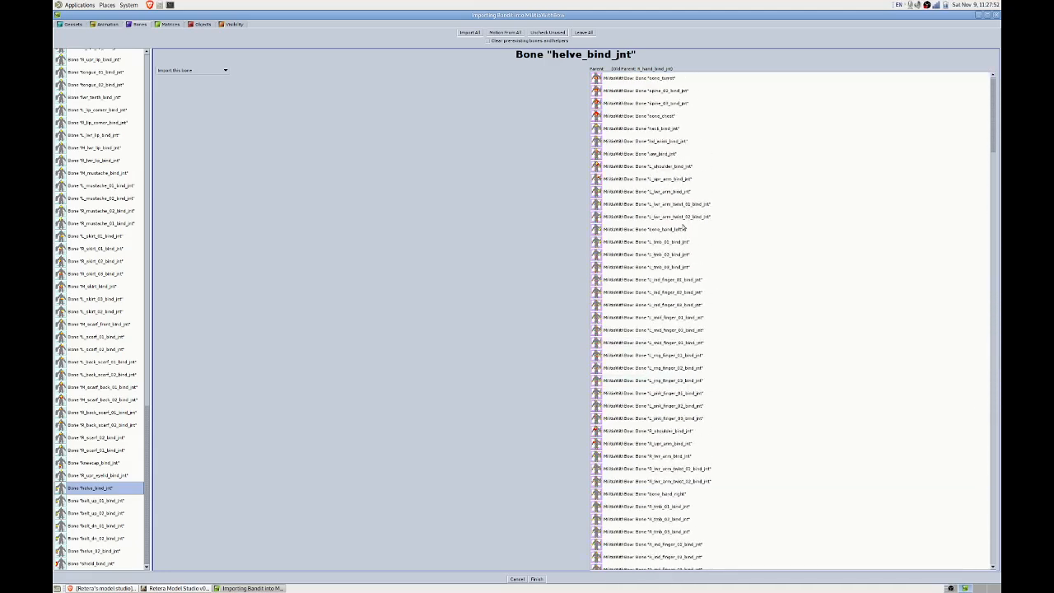
scroll(718, 181, "down", 3)
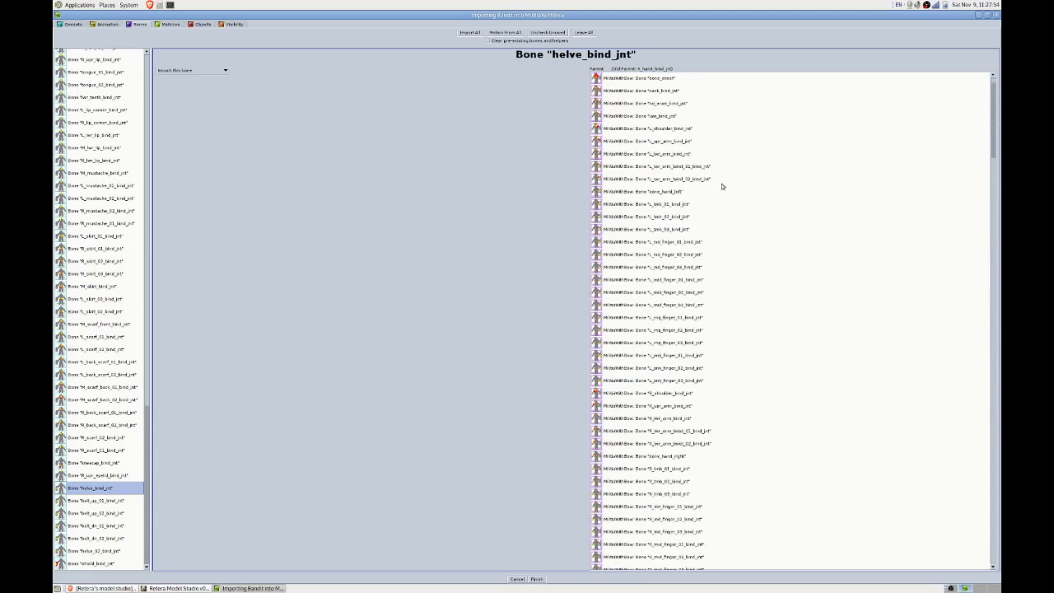
scroll(696, 337, "down", 2)
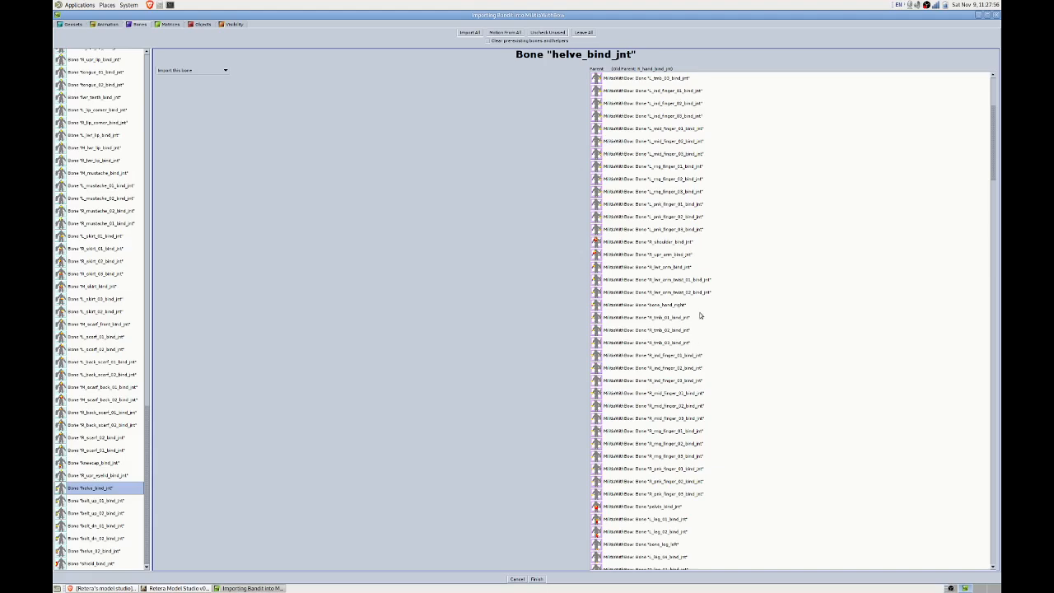
left_click(634, 304)
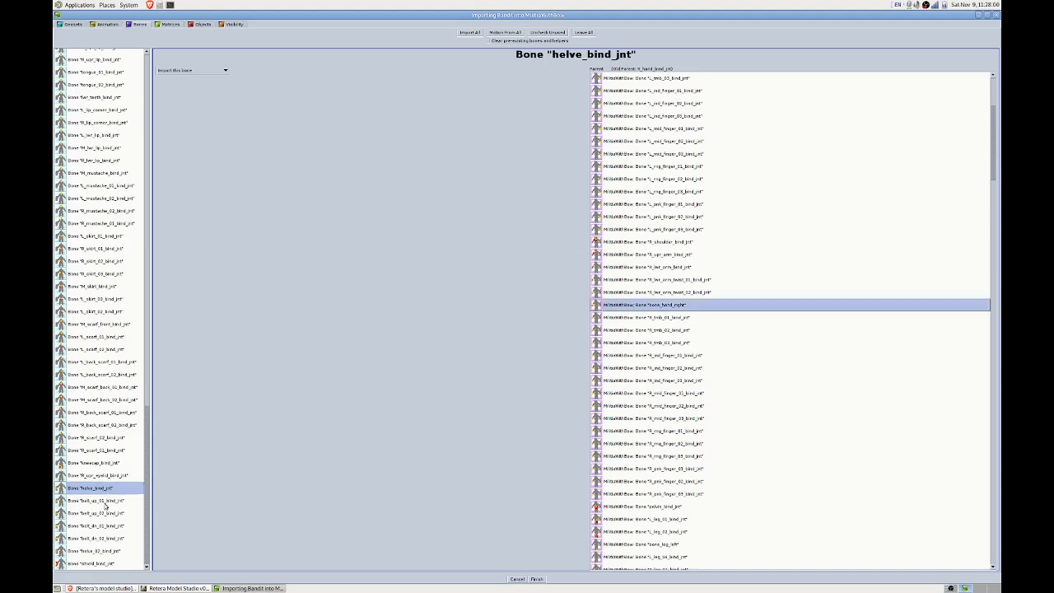
Check the parent of each Bandit weapon bone listed after helve_bind_jnt, up to helve_02_bind_jnt.
left_click(105, 501)
left_click(105, 512)
left_click(104, 525)
left_click(105, 538)
left_click(104, 551)
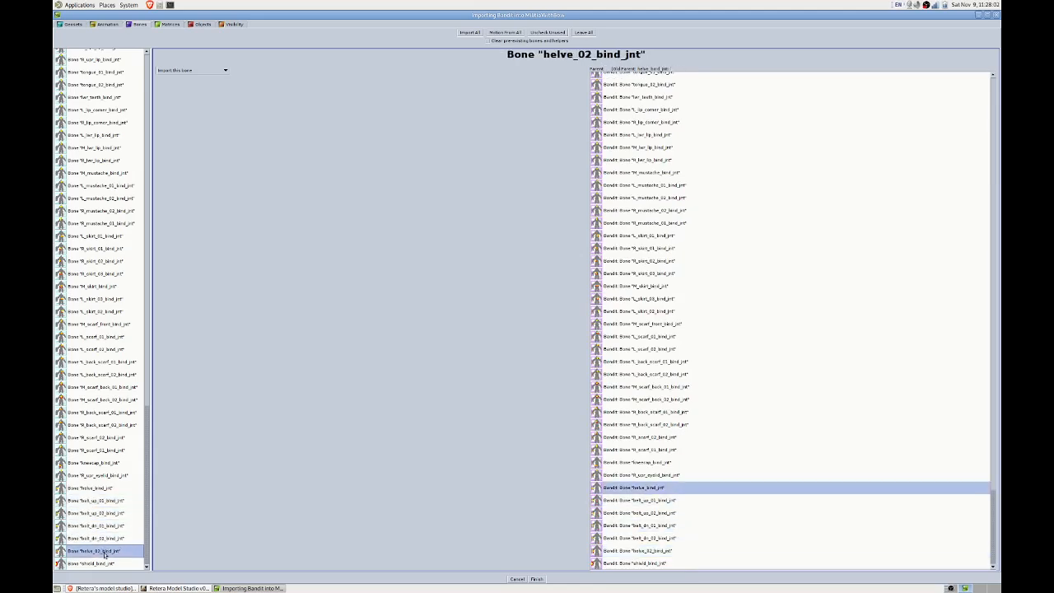
Set every Bandit bone except the weapon bones helve_bind_jnt through helve_02_bind_jnt to import motion to pre-existing.
key("ctrl+a")
left_click(105, 489, "ctrl")
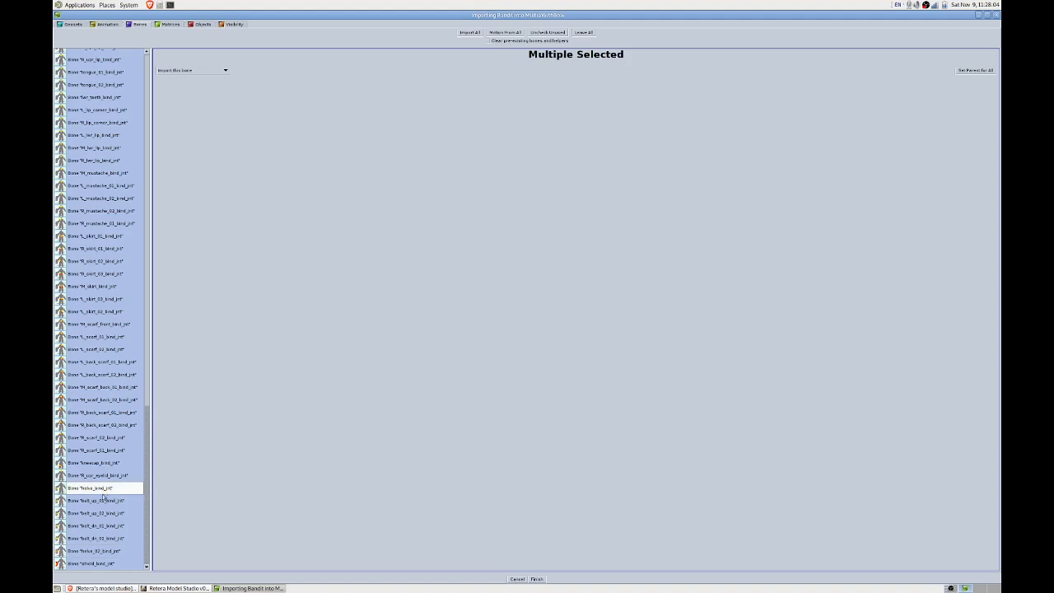
left_click(97, 500, "ctrl")
left_click(95, 512, "ctrl")
left_click(102, 525, "ctrl")
left_click(104, 537, "ctrl")
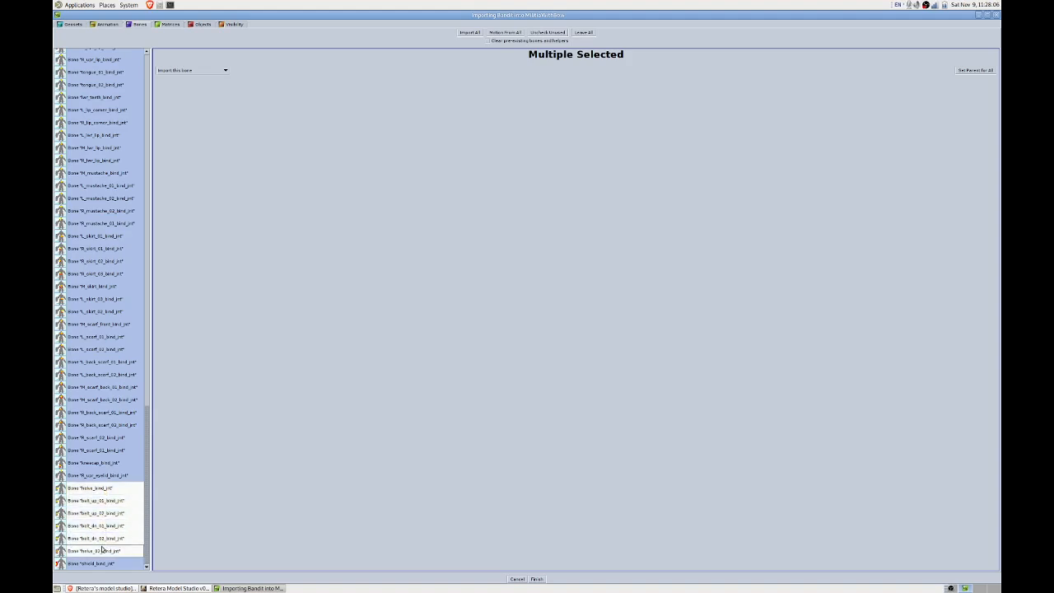
left_click(103, 550, "ctrl")
left_click(185, 70)
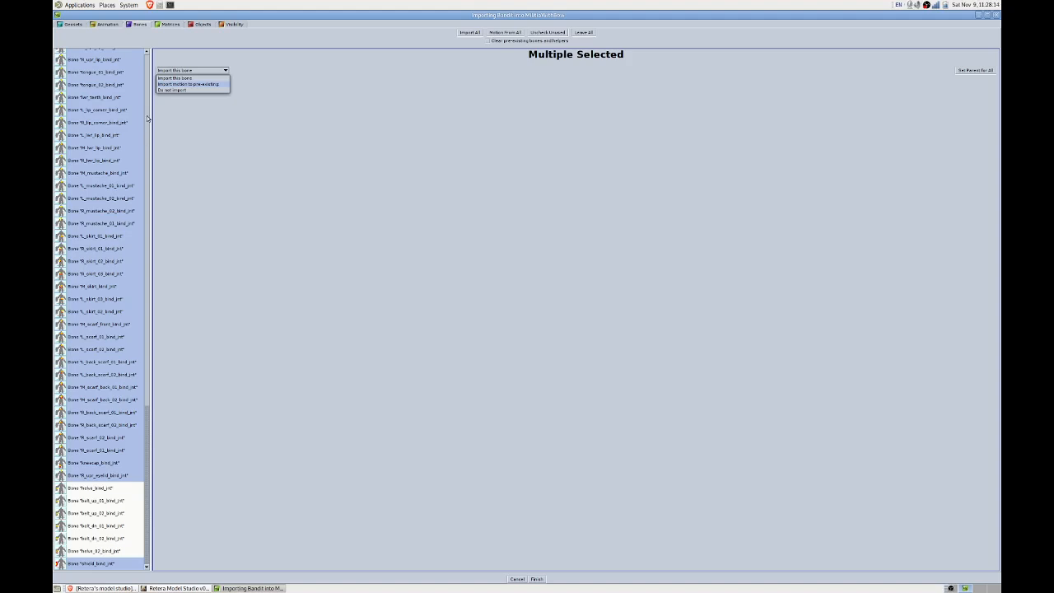
key("Return")
Review the import settings for the Stand 1 animation, the bones and the geoset matrices.
left_click(110, 26)
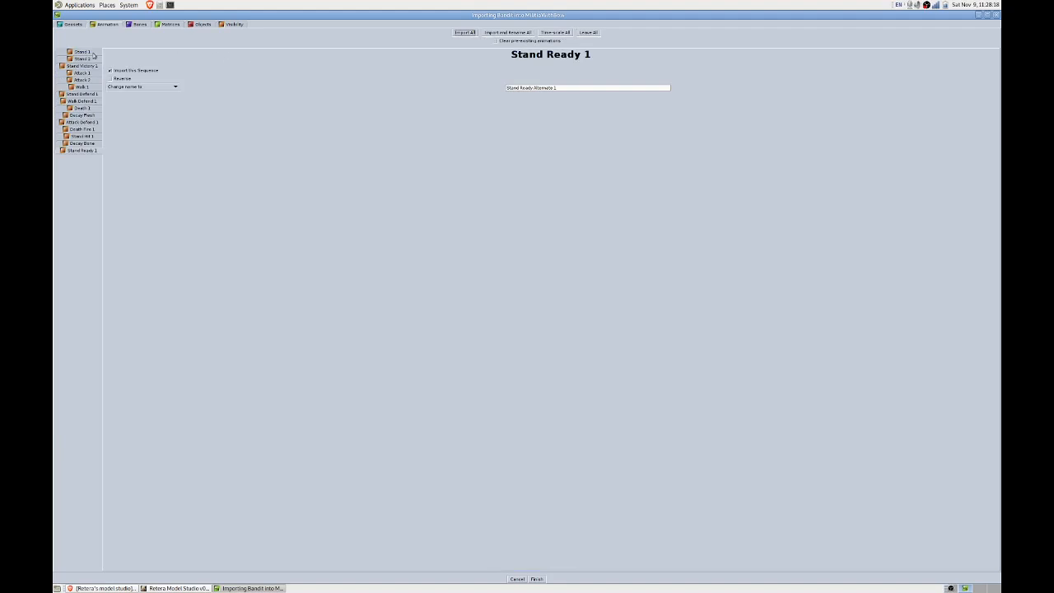
left_click(99, 52)
left_click(138, 24)
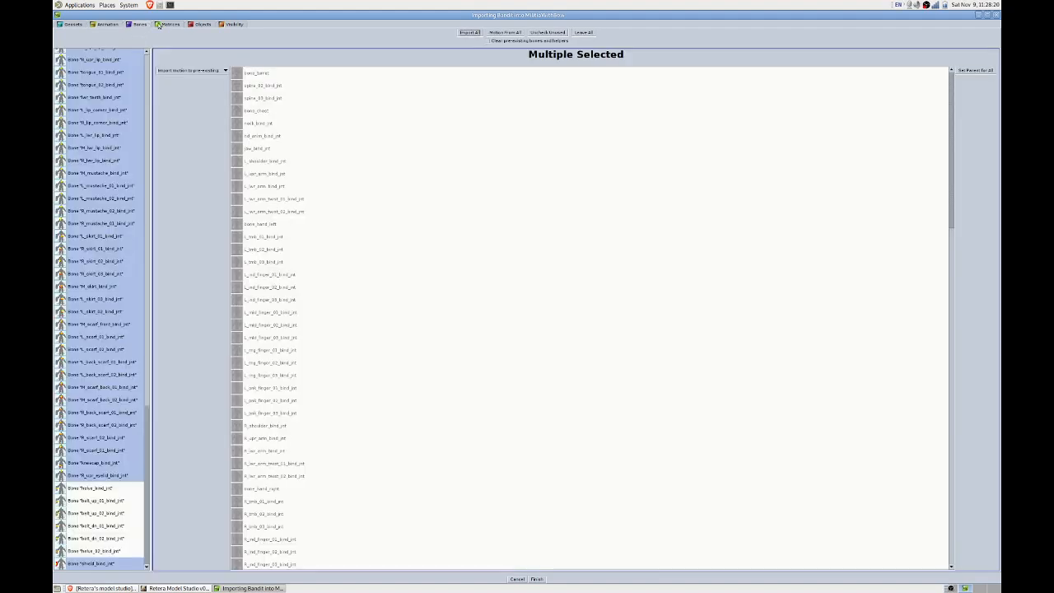
left_click(169, 25)
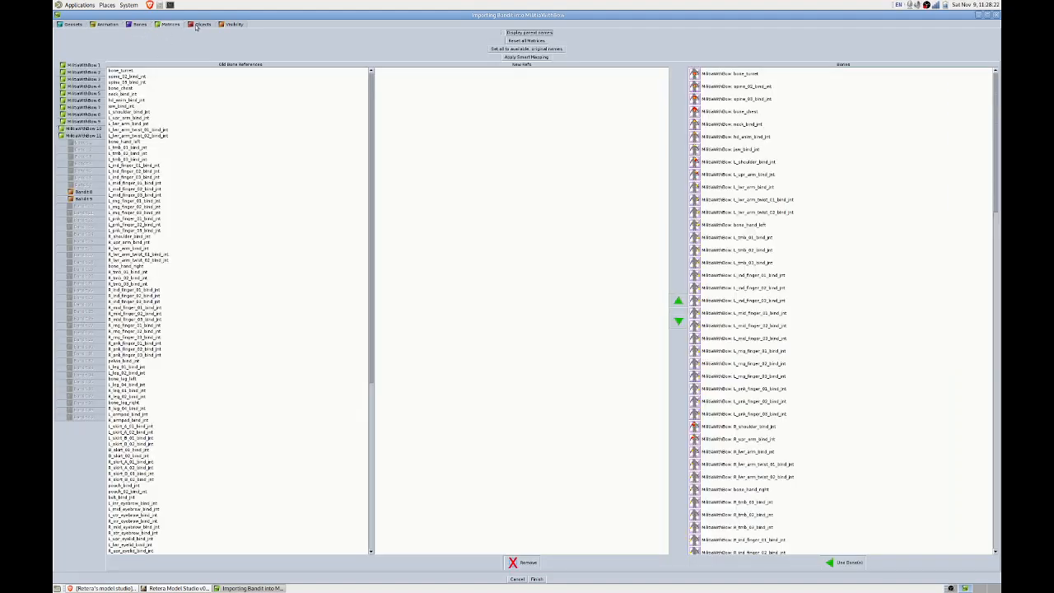
Exclude the Bandit attachments, collision shapes and Portrait_Camera from the import, and check the event objects' import setting.
left_click(200, 24)
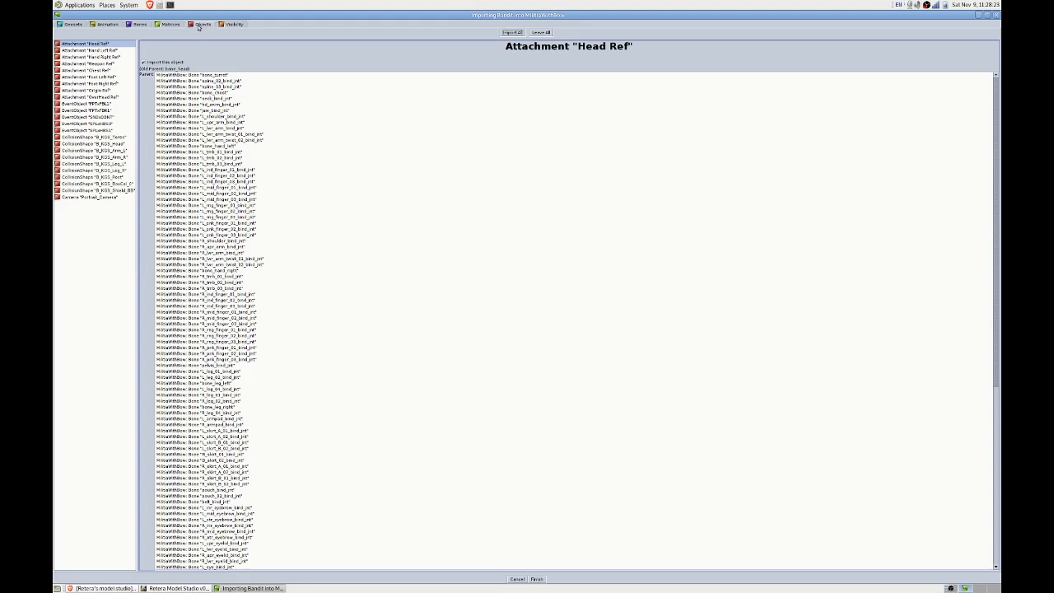
left_click(114, 130)
key("ctrl+a")
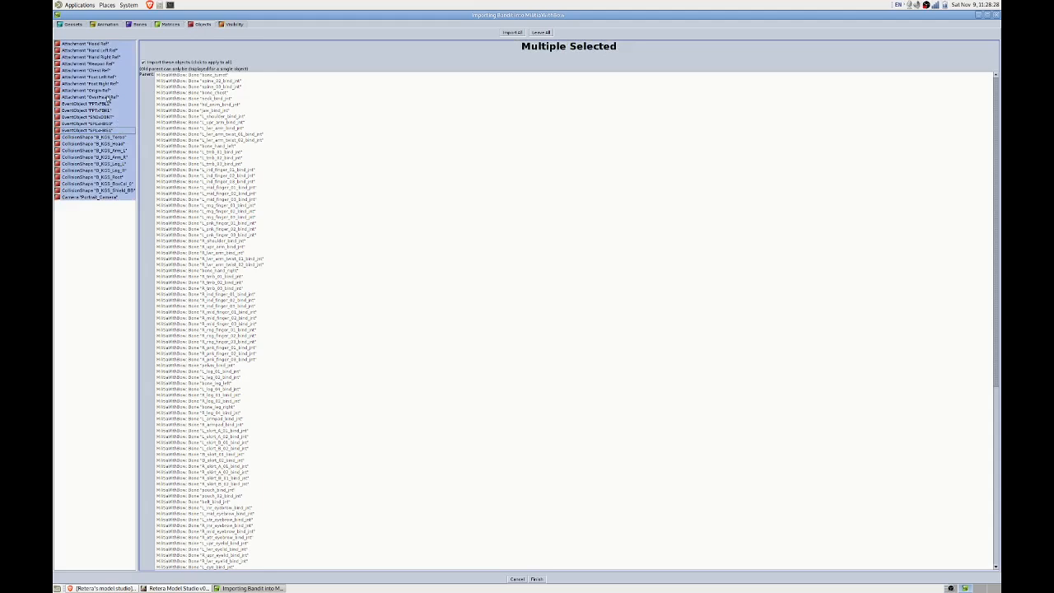
left_click(109, 97)
left_click(112, 44, "shift")
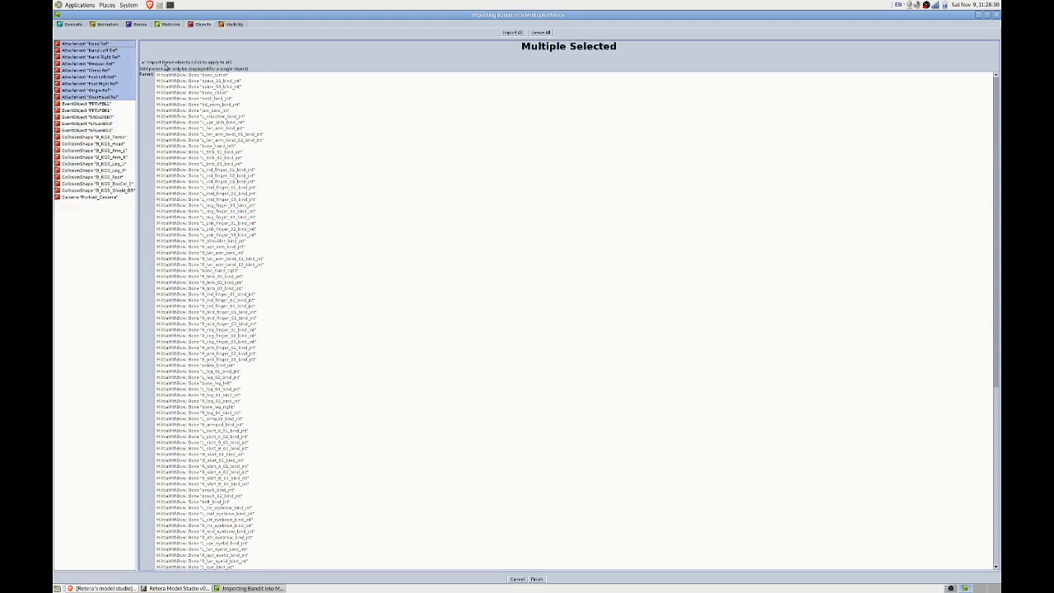
left_click(113, 143)
left_click(112, 137)
left_click(116, 191, "shift")
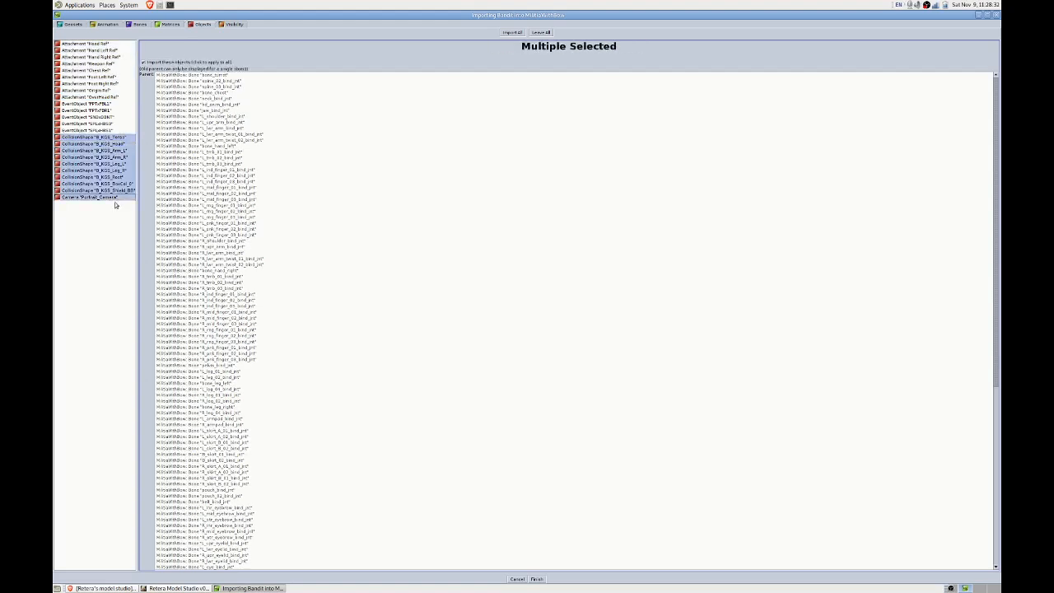
left_click(148, 64)
left_click(107, 112)
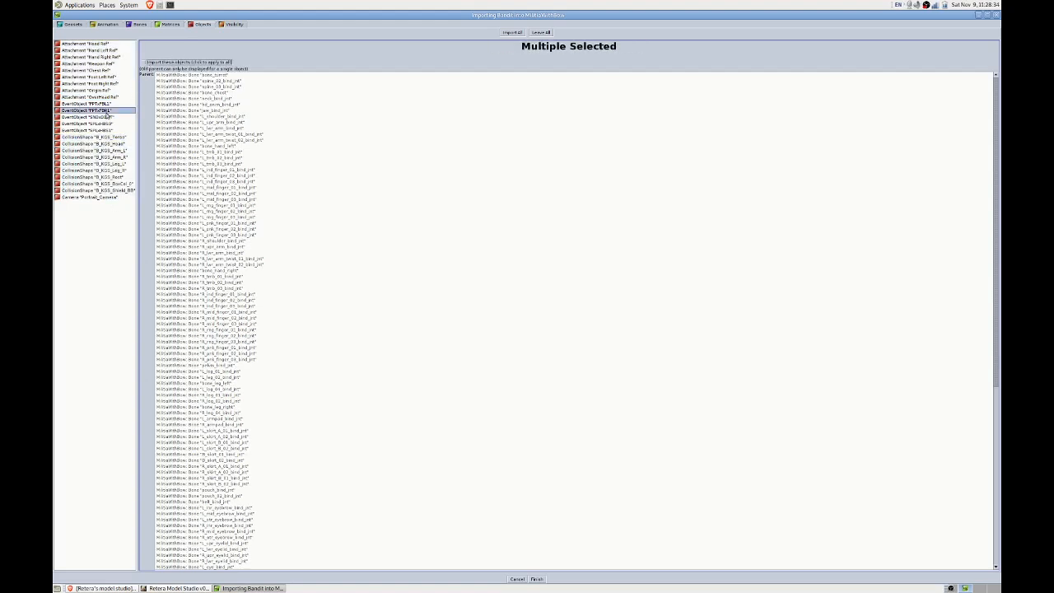
mouse_move(106, 113)
left_mouse_down()
mouse_move(109, 98)
mouse_move(111, 132)
mouse_move(117, 100)
mouse_move(113, 137)
mouse_move(116, 105)
left_mouse_up()
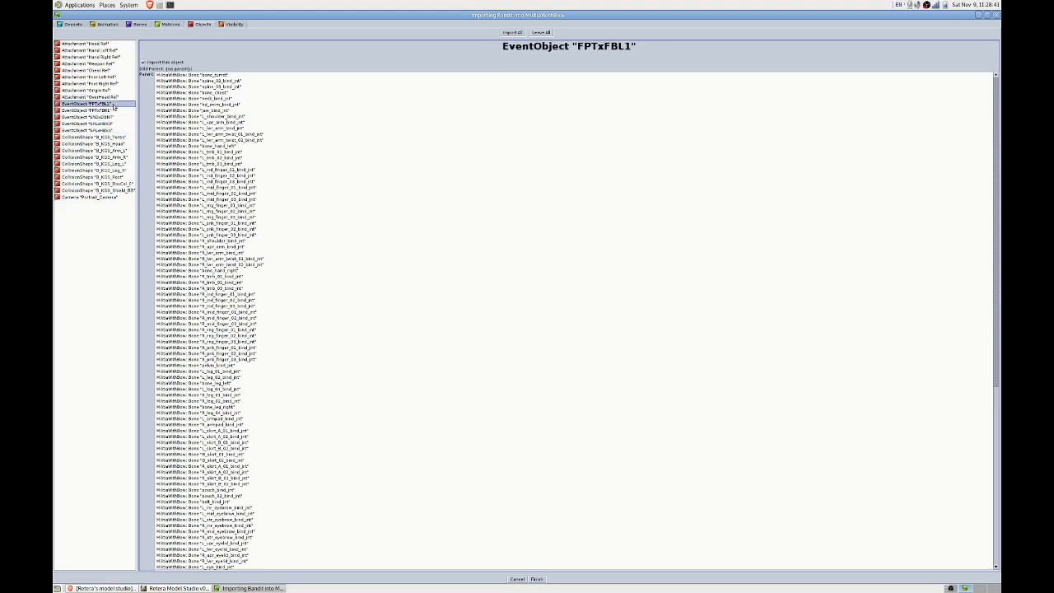
Set the existing animation visibility of Bandit Geoset 8 and Geoset 9 to Not visible.
left_click(229, 25)
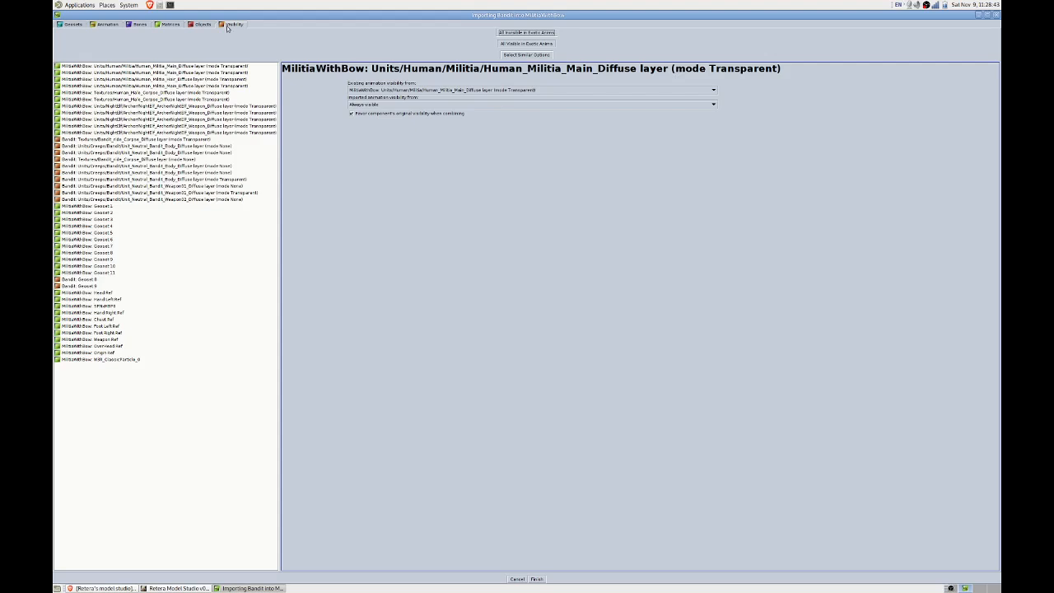
left_click(108, 281)
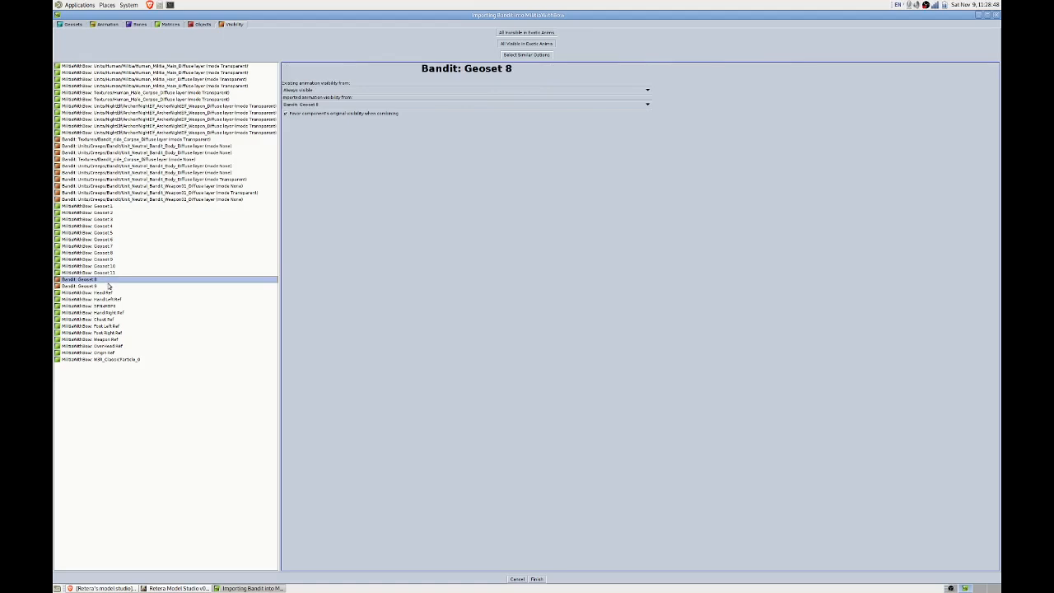
left_click(108, 285, "shift")
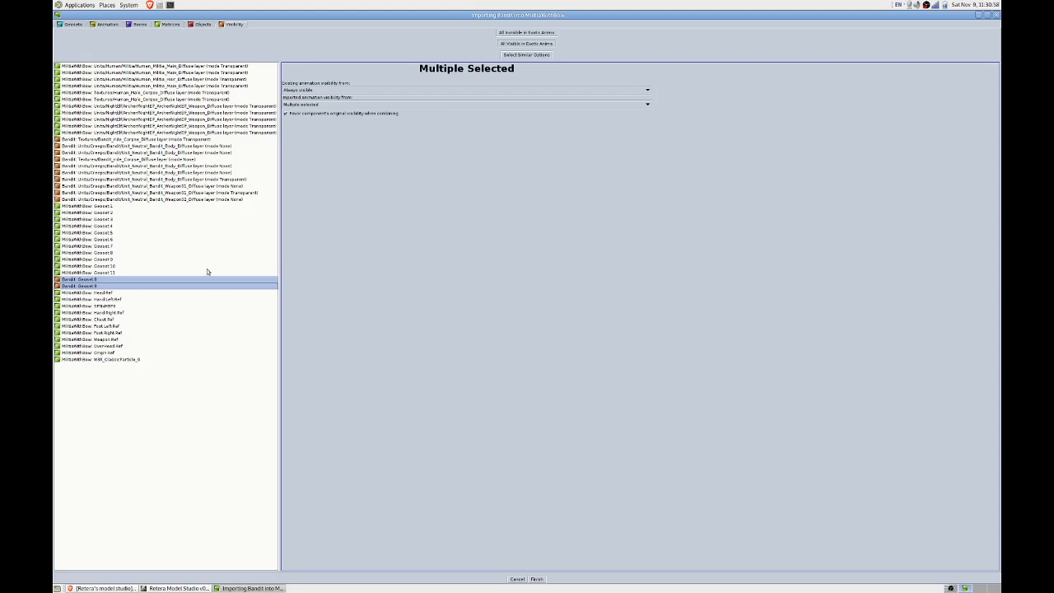
left_click(340, 92)
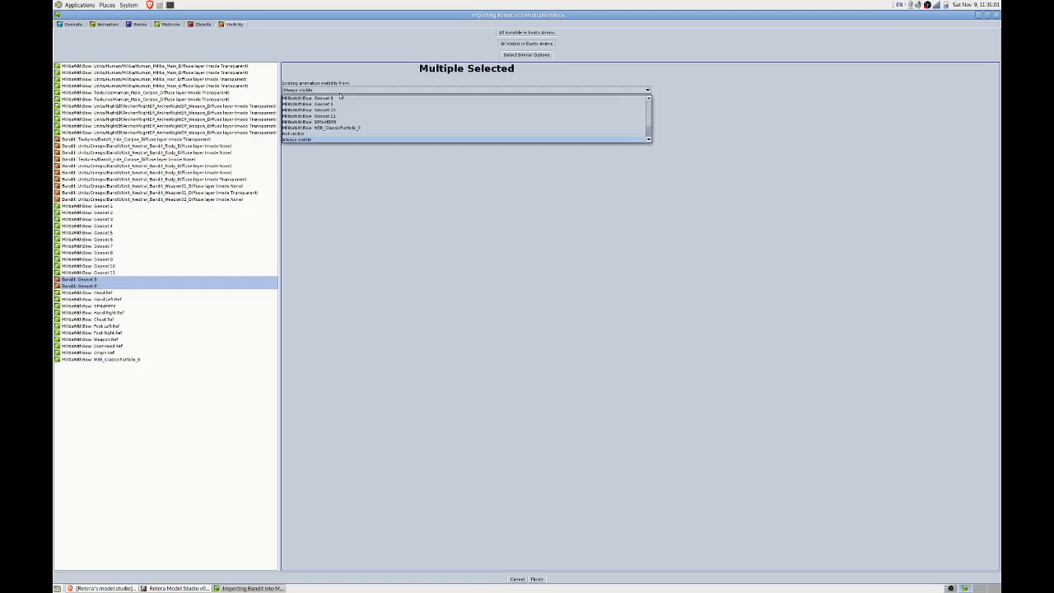
left_click(309, 134)
Set the imported animation visibility of MilitiaWithBow Geosets 7 through 11 to Not visible, and check each geoset.
left_click(110, 246)
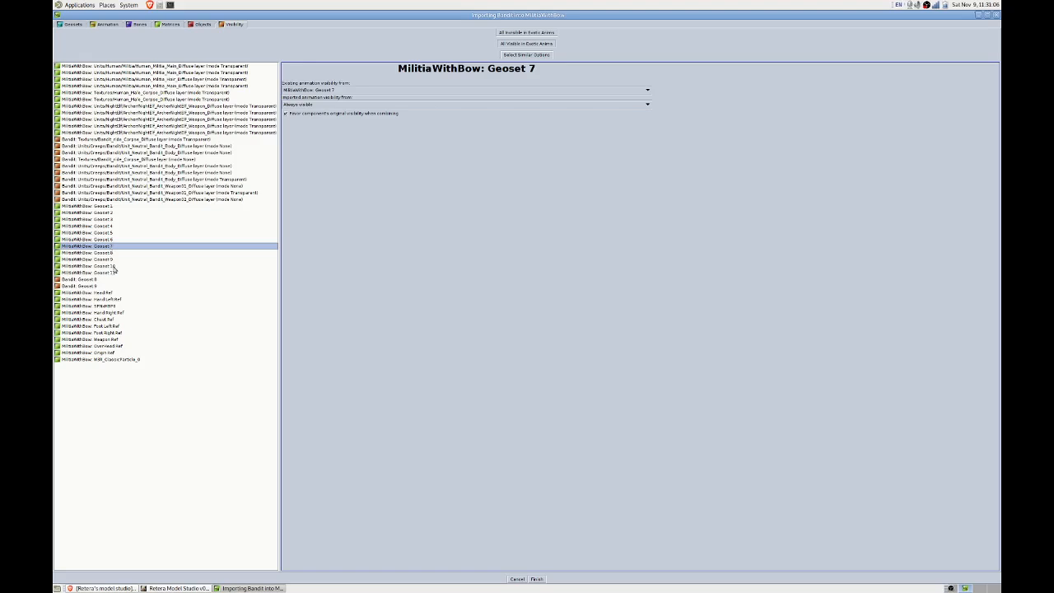
left_click(110, 272, "shift")
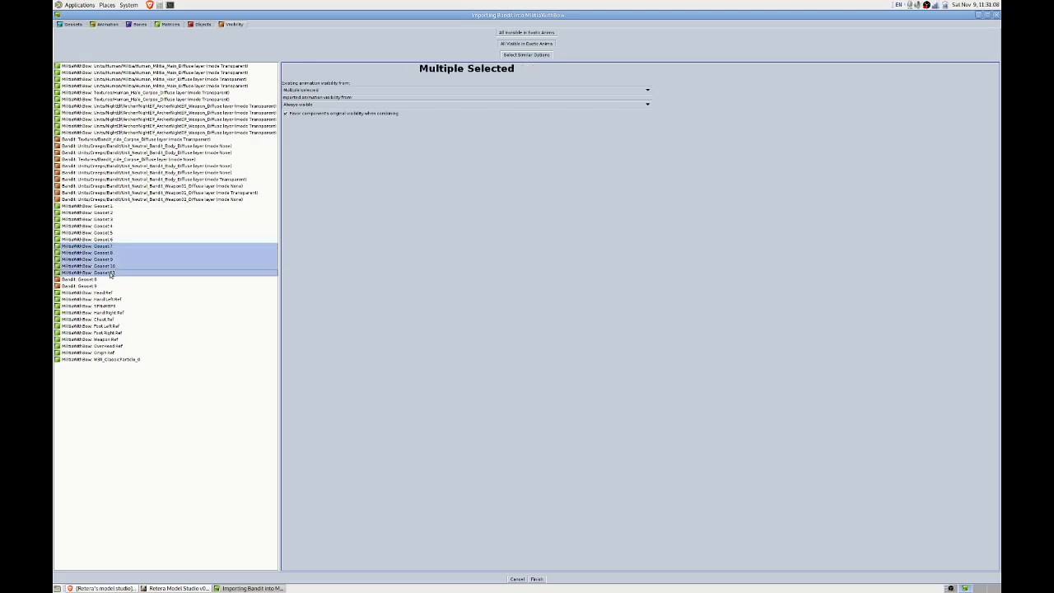
left_click(317, 104)
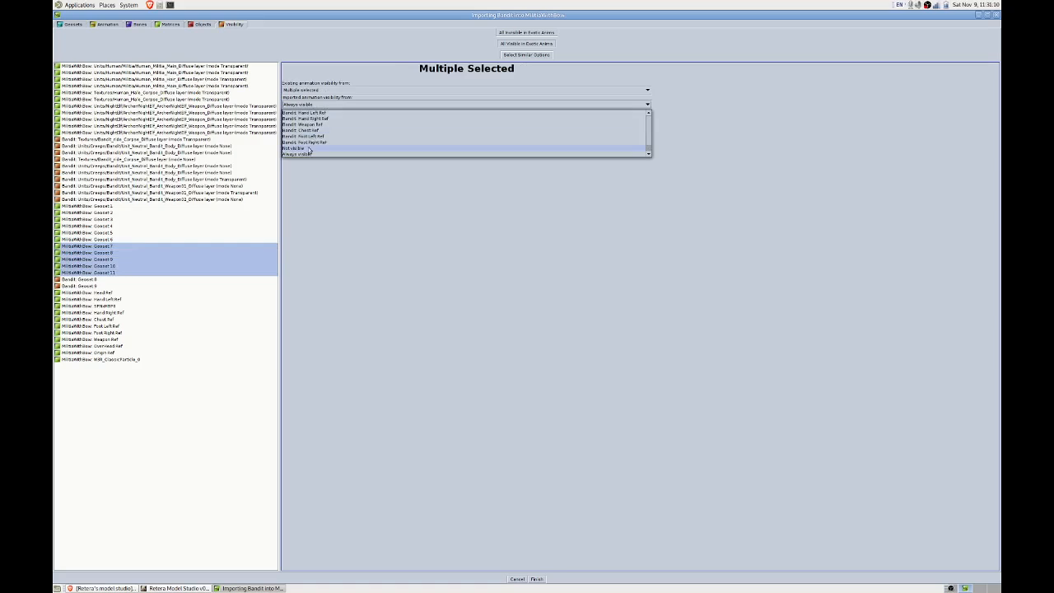
left_click(308, 148)
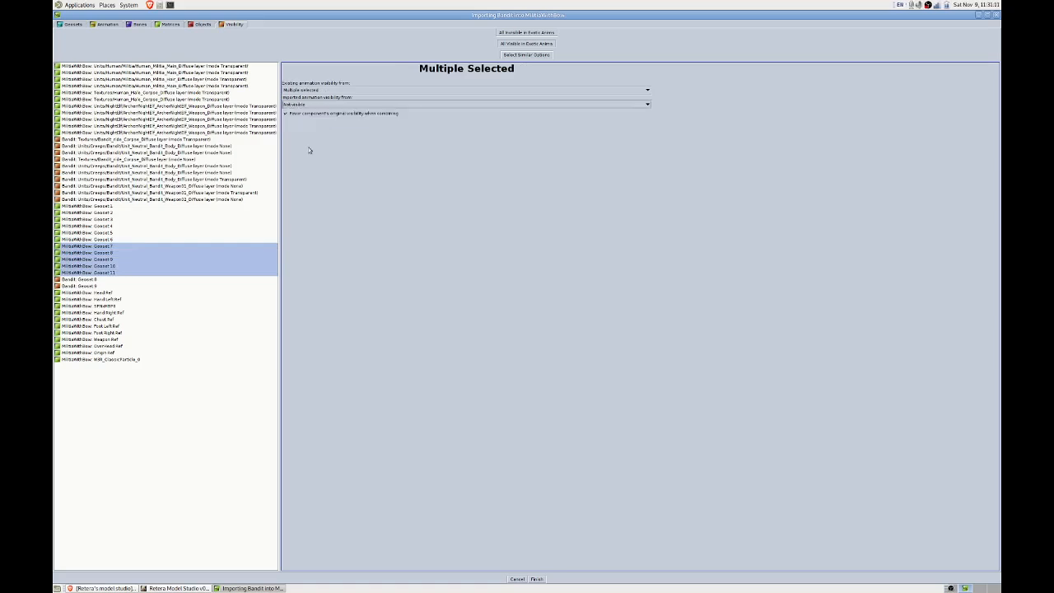
left_click(115, 246)
left_click(115, 252)
left_click(117, 259)
left_click(117, 266)
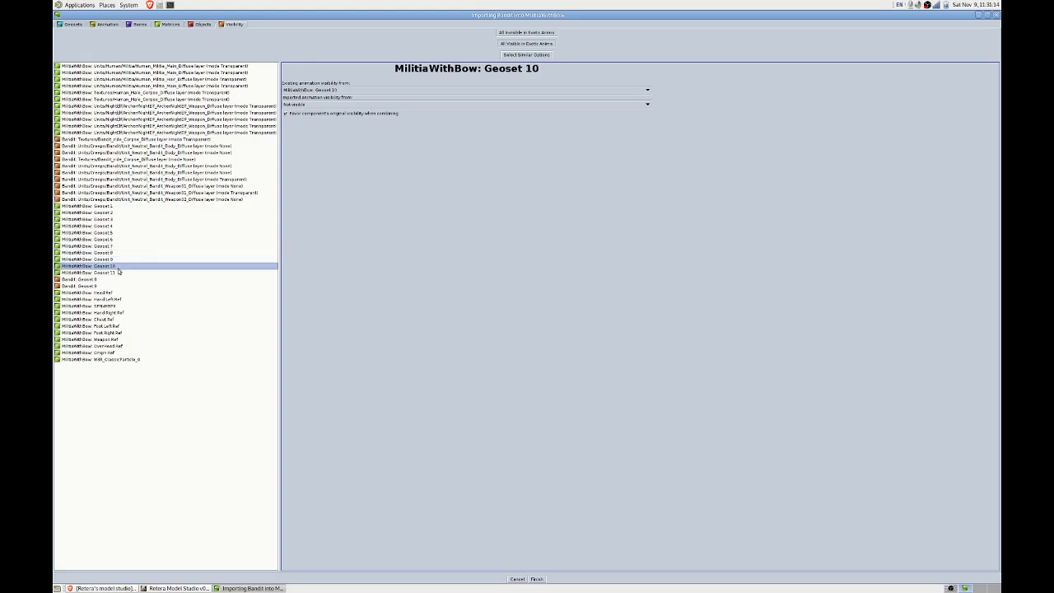
left_click(118, 272)
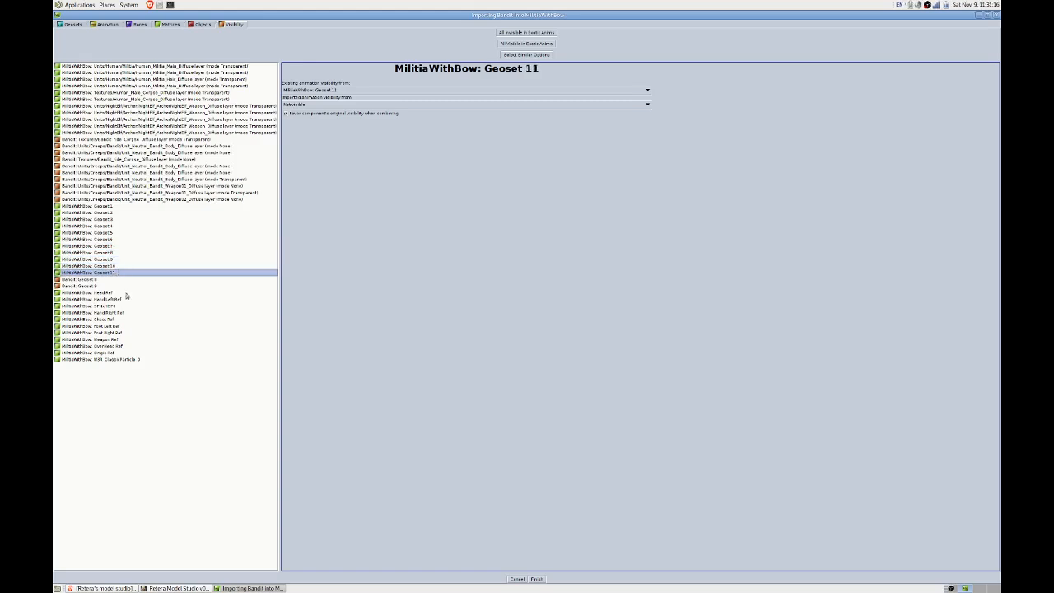
Set the imported animation visibility of MilitiaWithBow's W3R_ClassicParticle_0 and SPNxHBP0 to Not visible.
left_click(125, 359)
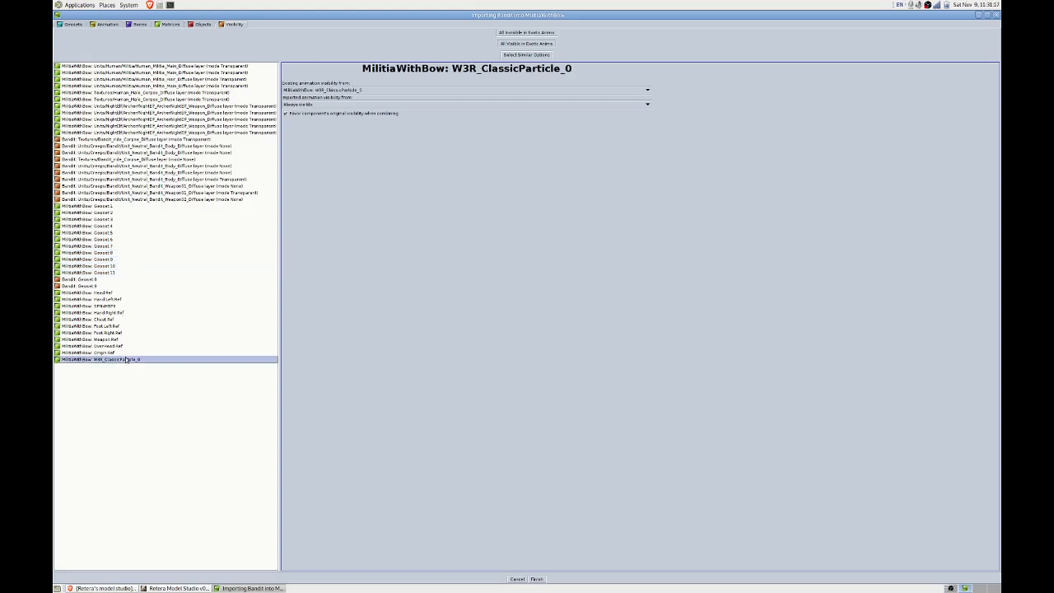
left_click(299, 105)
left_click(295, 149)
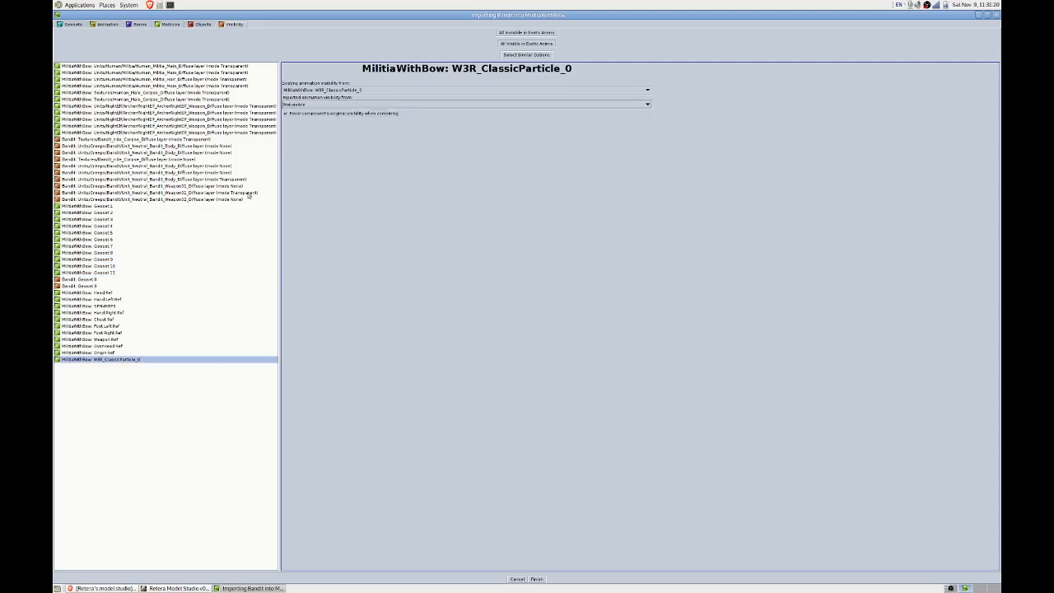
left_click(115, 306)
left_click(301, 104)
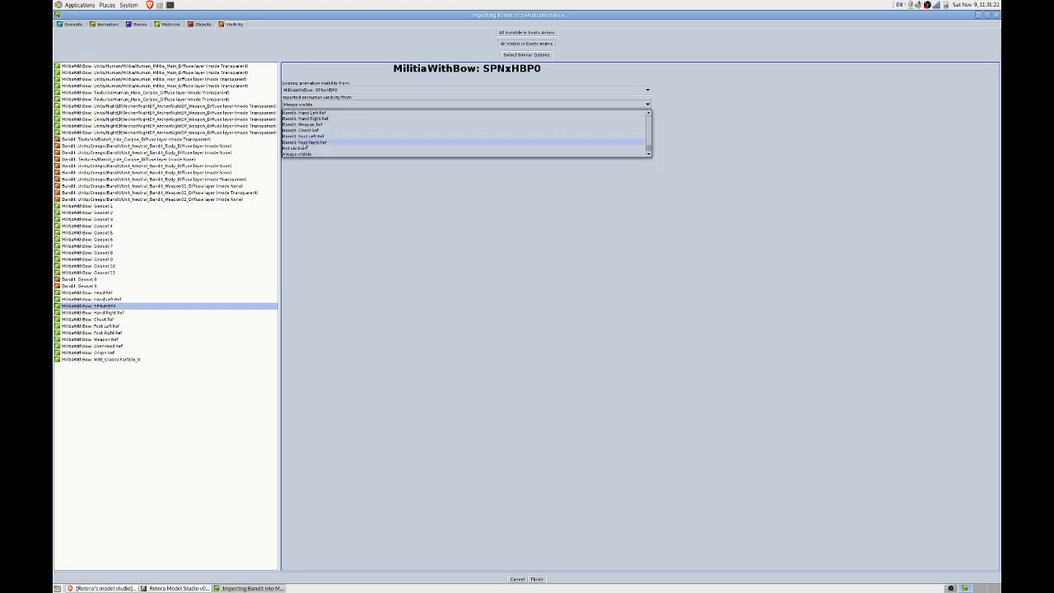
left_click(301, 150)
left_click(305, 104)
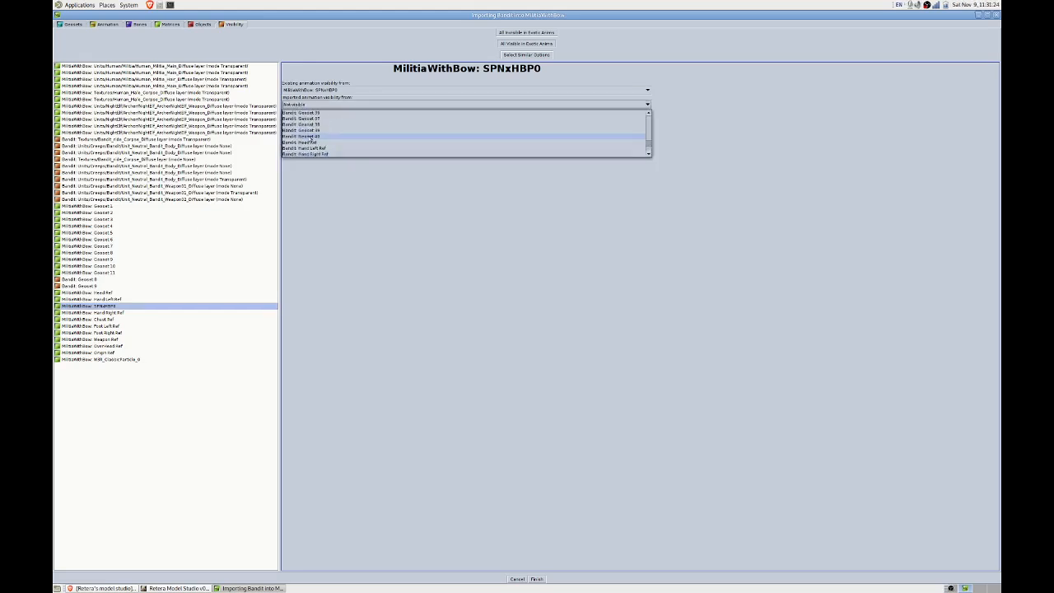
left_click(308, 107)
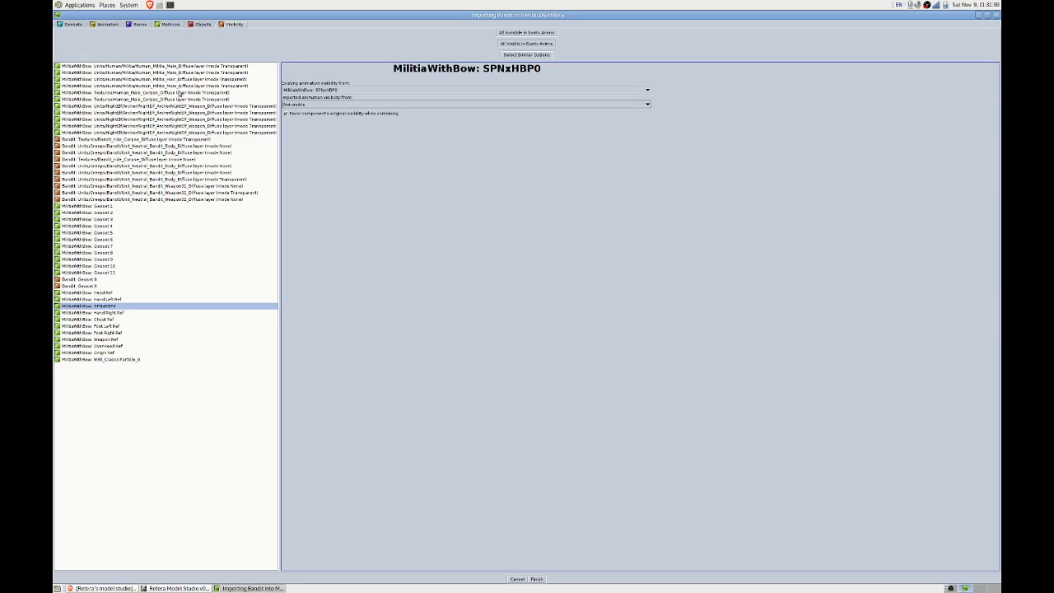
Set the imported animation visibility of the three Human_Militia_Main_Diffuse layers to the Unit_Neutral_Bandit_Body_Diffuse layer (mode Transparent).
left_click(186, 65)
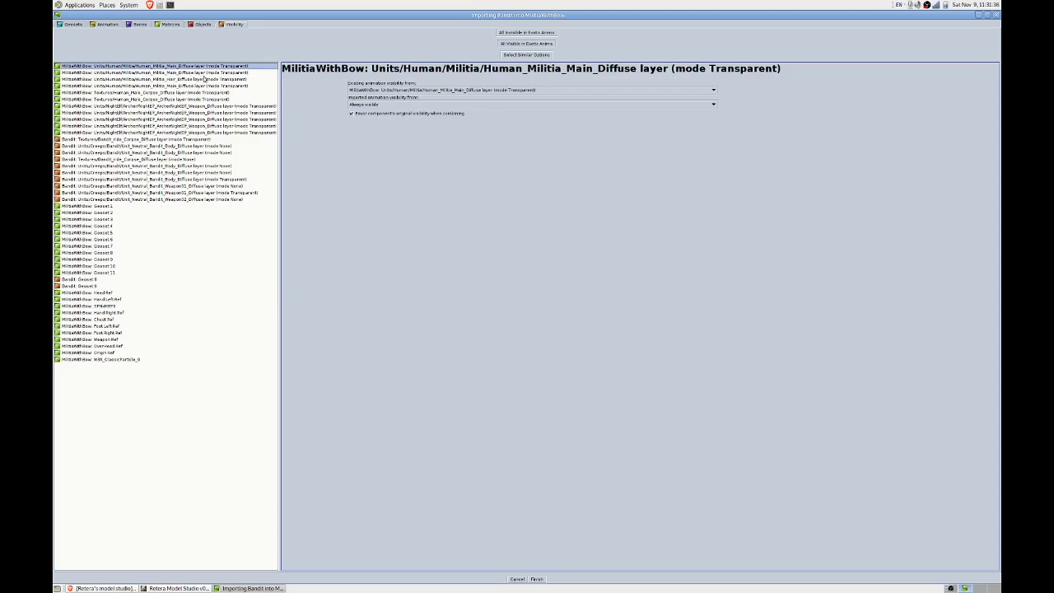
left_click(198, 86, "shift")
left_click(334, 103)
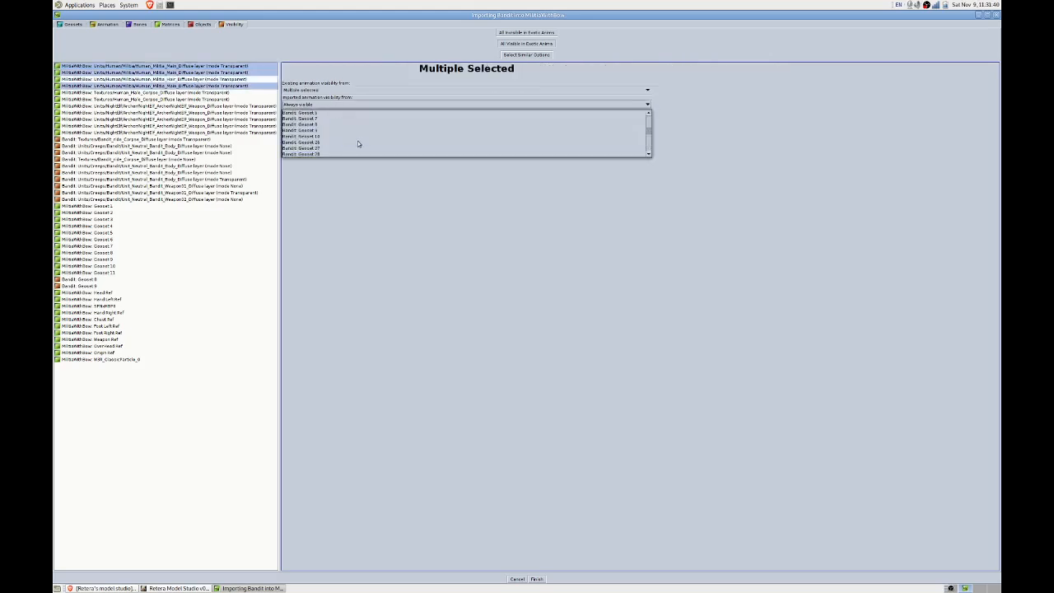
scroll(357, 145, "up", 3)
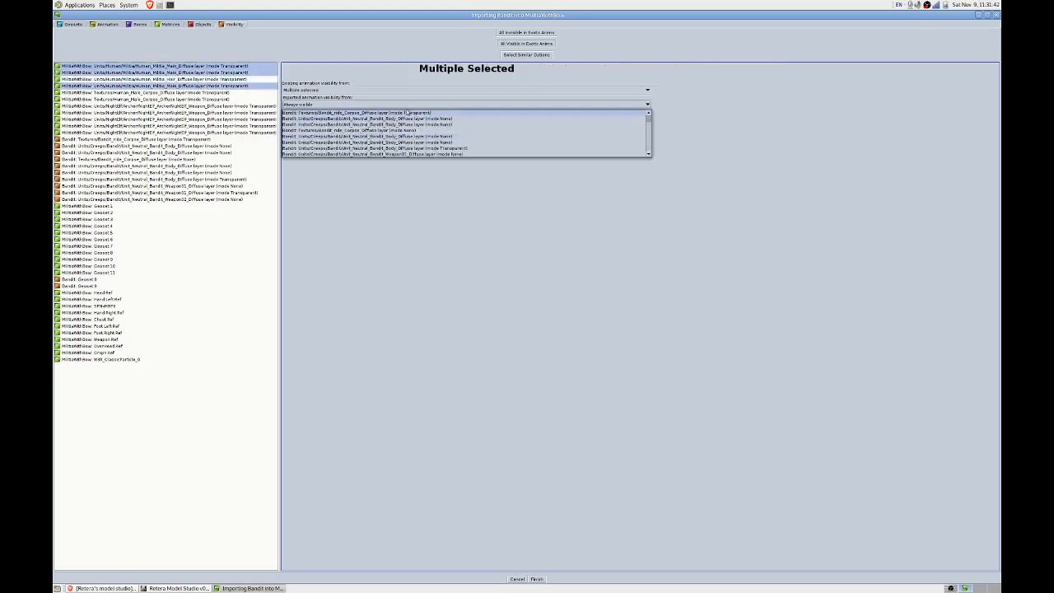
left_click(457, 149)
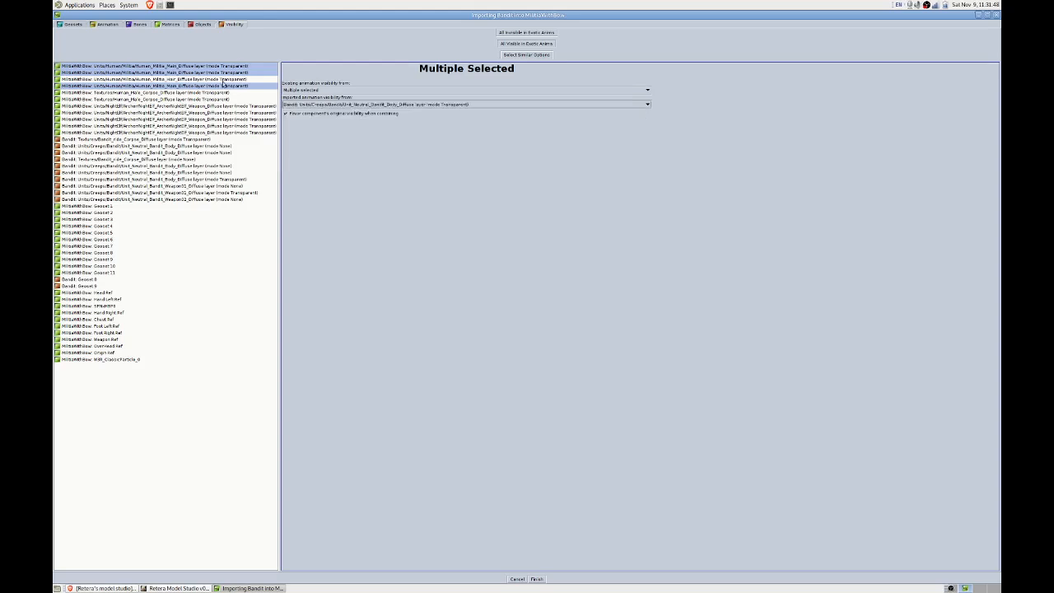
Set the imported animation visibility of MilitiaWithBow's Human_Militia_Hair_Diffuse layer to the Bandit's Unit_Neutral_Bandit_Body_Diffuse layer (mode Transparent).
left_click(222, 80)
left_click(386, 103)
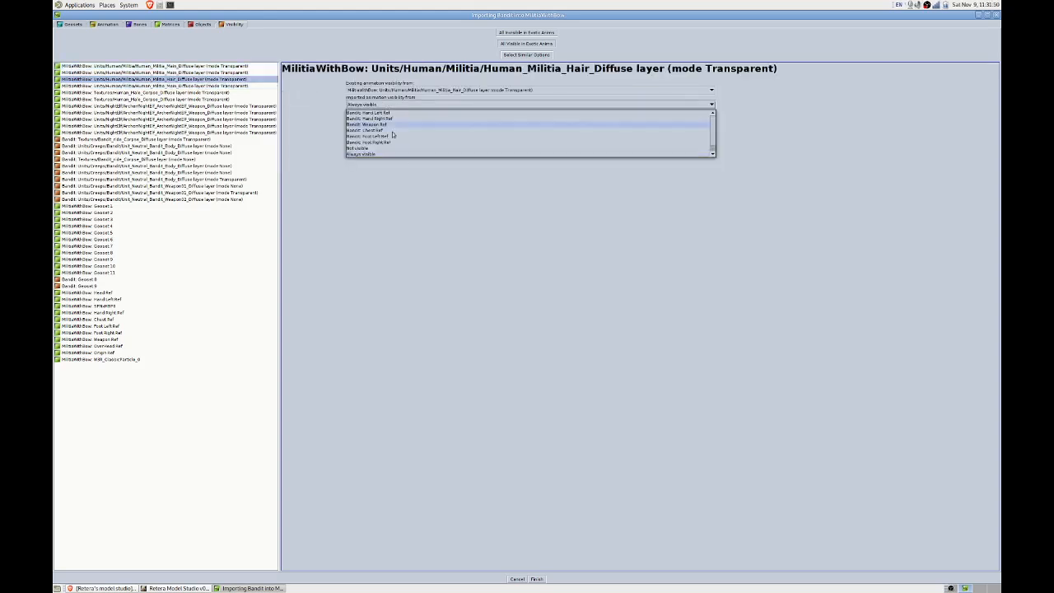
left_click(410, 149)
left_click(404, 112)
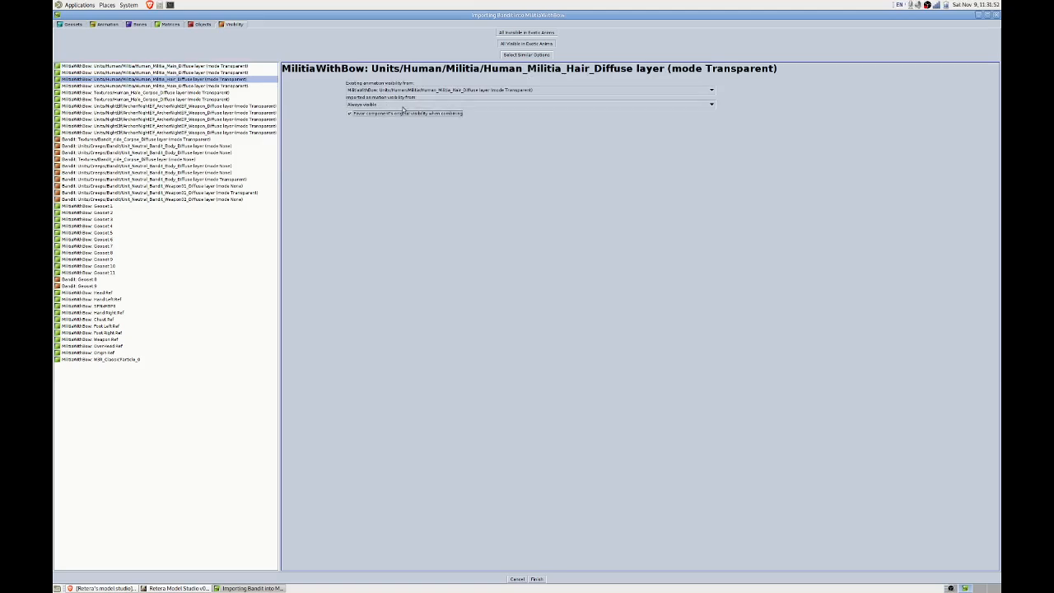
left_click(402, 104)
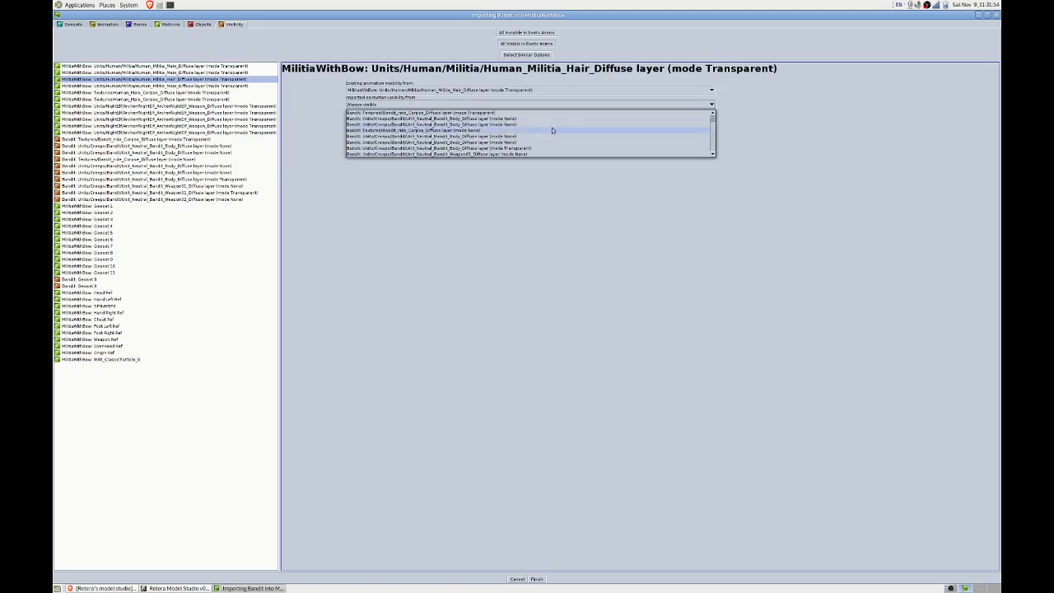
scroll(553, 128, "down", 2)
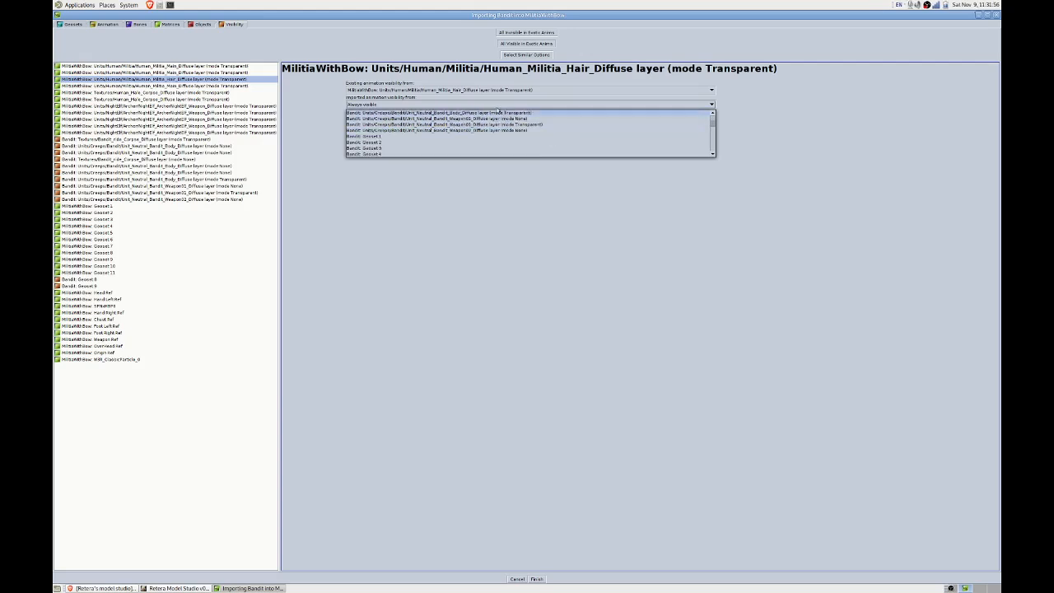
left_click(482, 104)
left_click(459, 103)
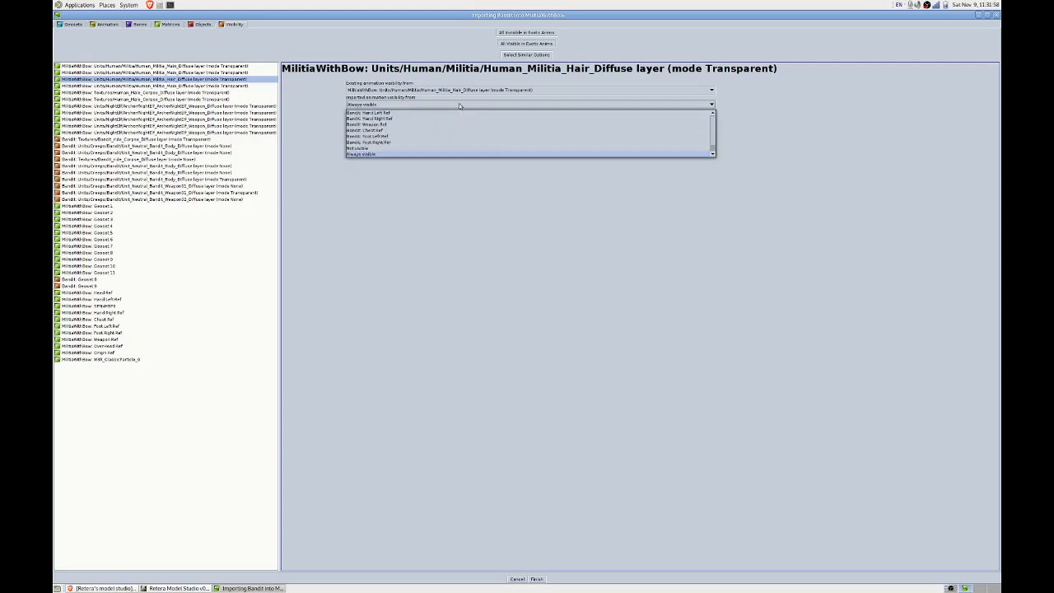
scroll(524, 127, "down", 1)
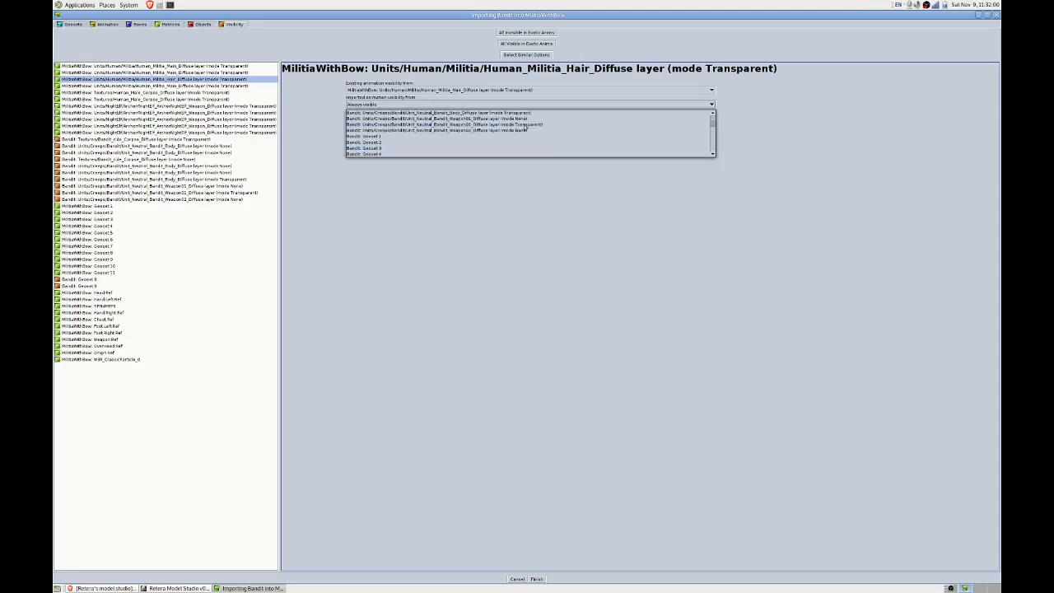
scroll(517, 130, "up", 2)
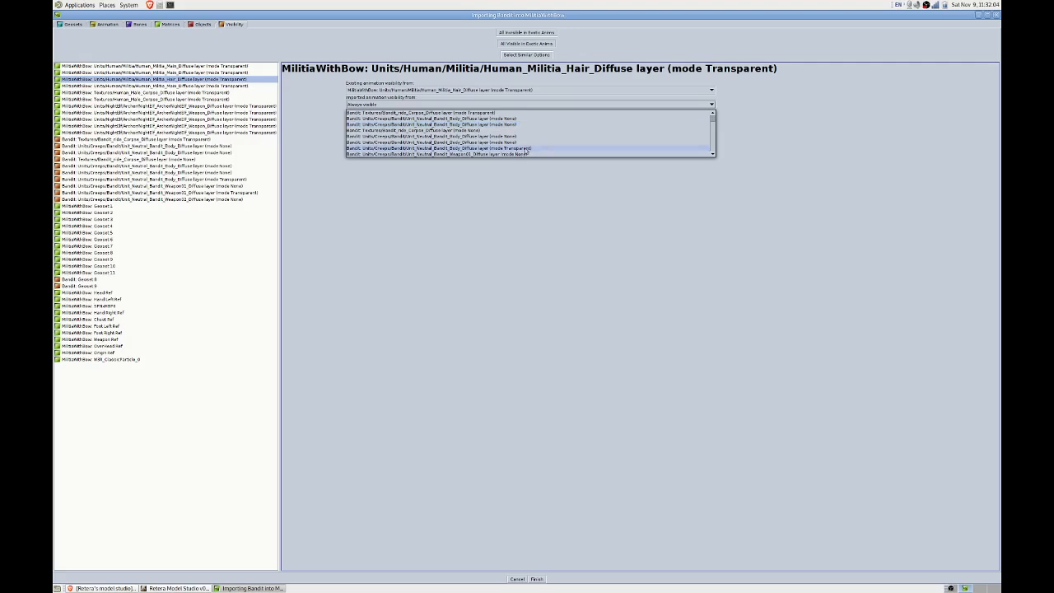
left_click(527, 148)
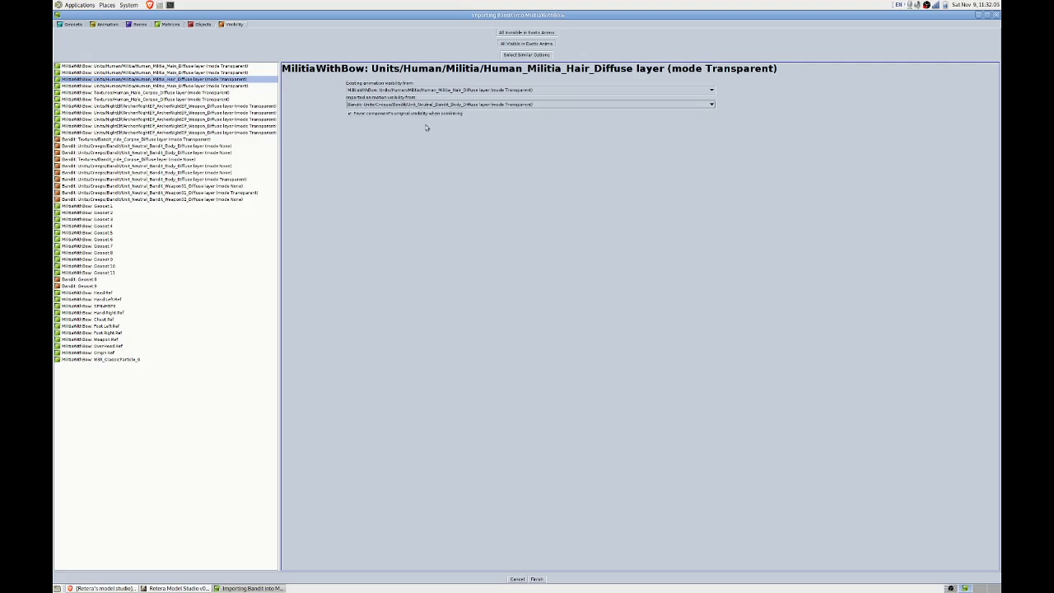
left_click(199, 87)
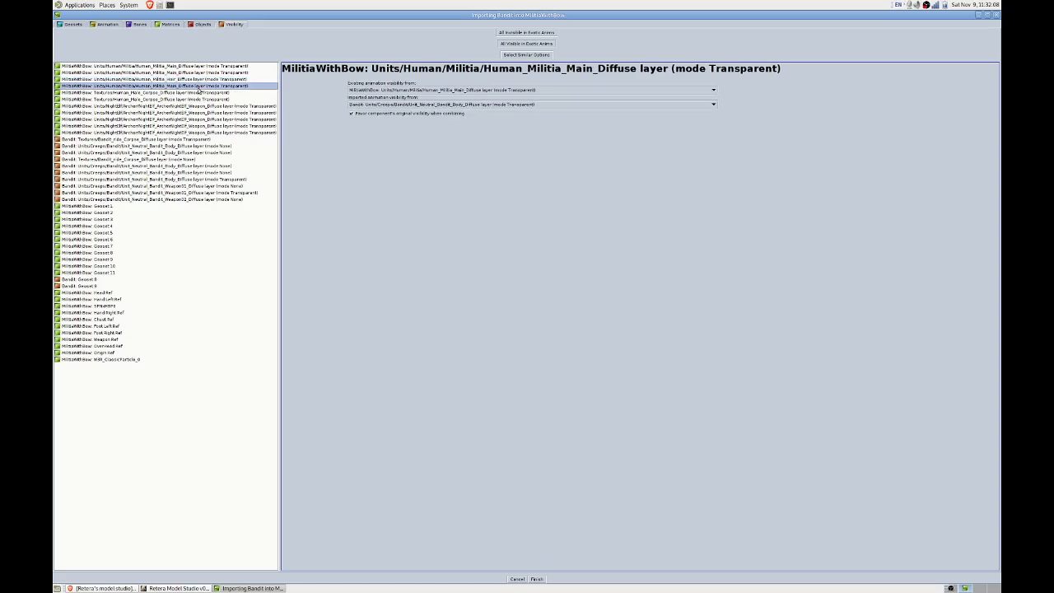
Set the imported animation visibility of both Human_Male_Corpse_Diffuse layers to the Bandit's Corpse_Diffuse layer (mode Transparent).
left_click(198, 93)
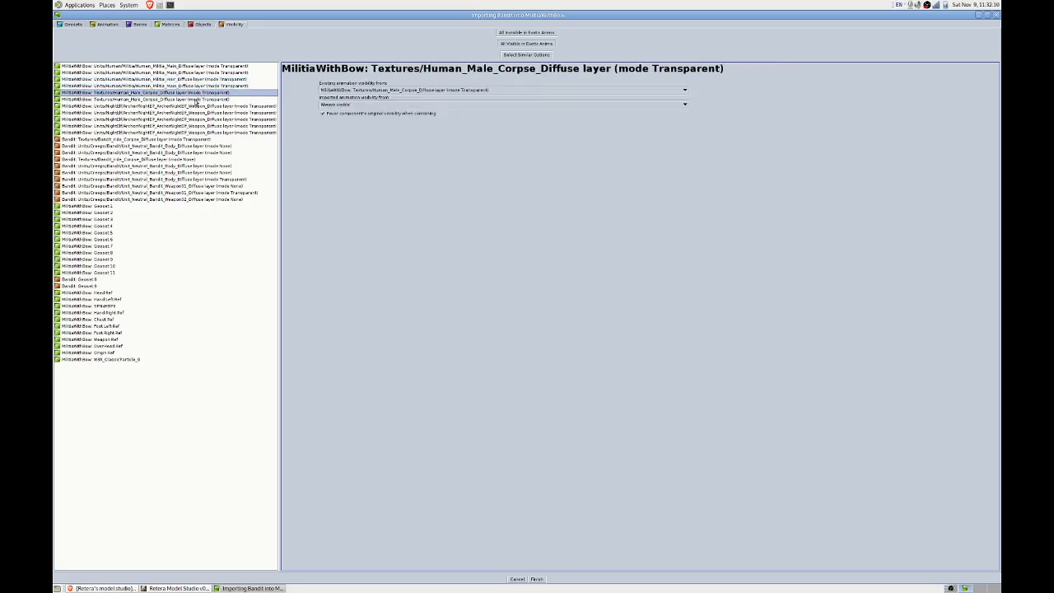
left_click(196, 100, "shift")
left_click(375, 105)
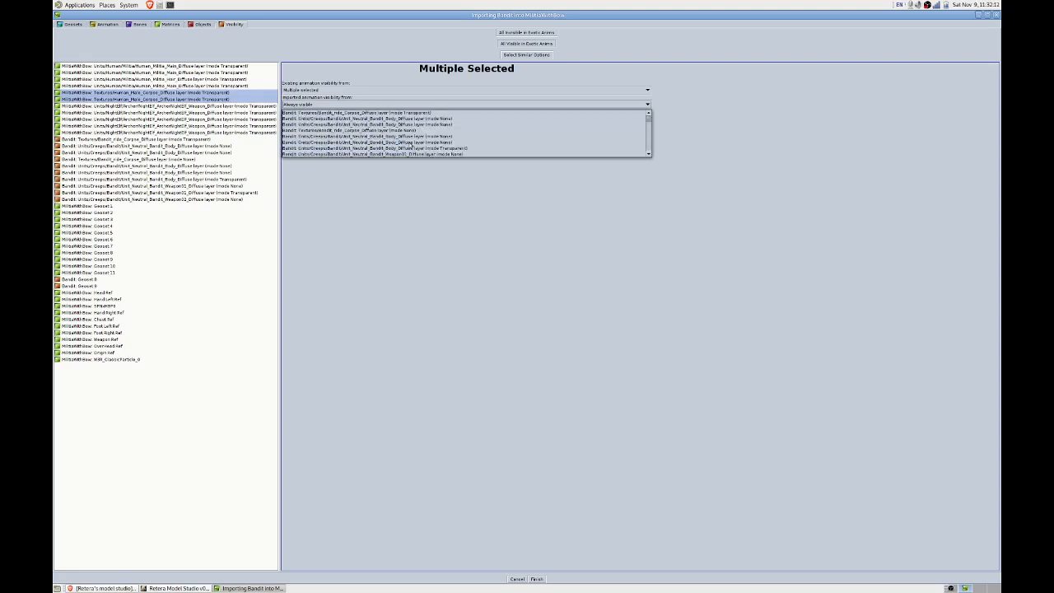
scroll(420, 138, "down", 3)
scroll(425, 134, "up", 3)
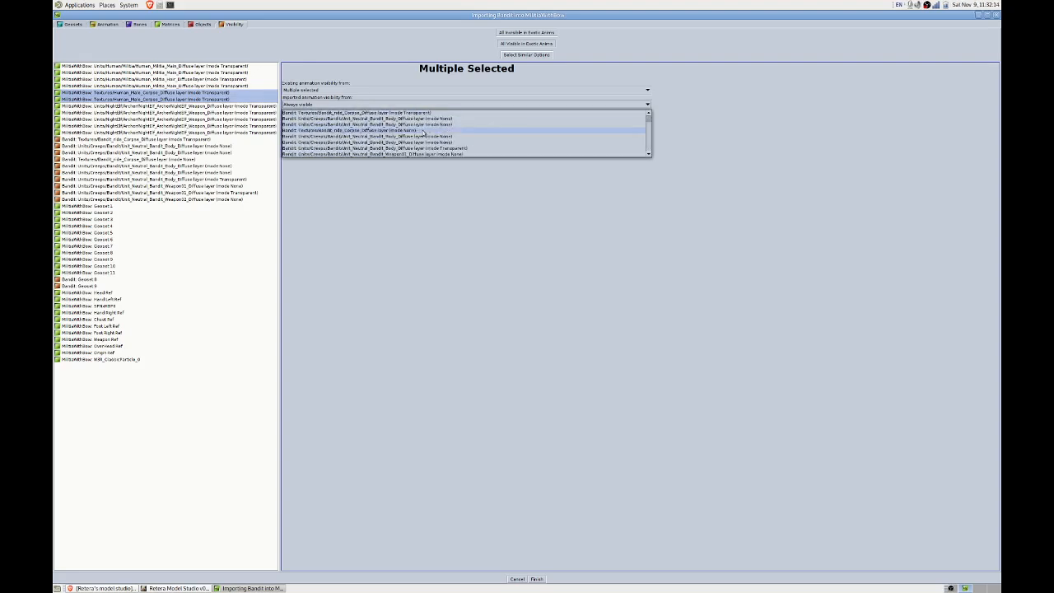
left_click(417, 113)
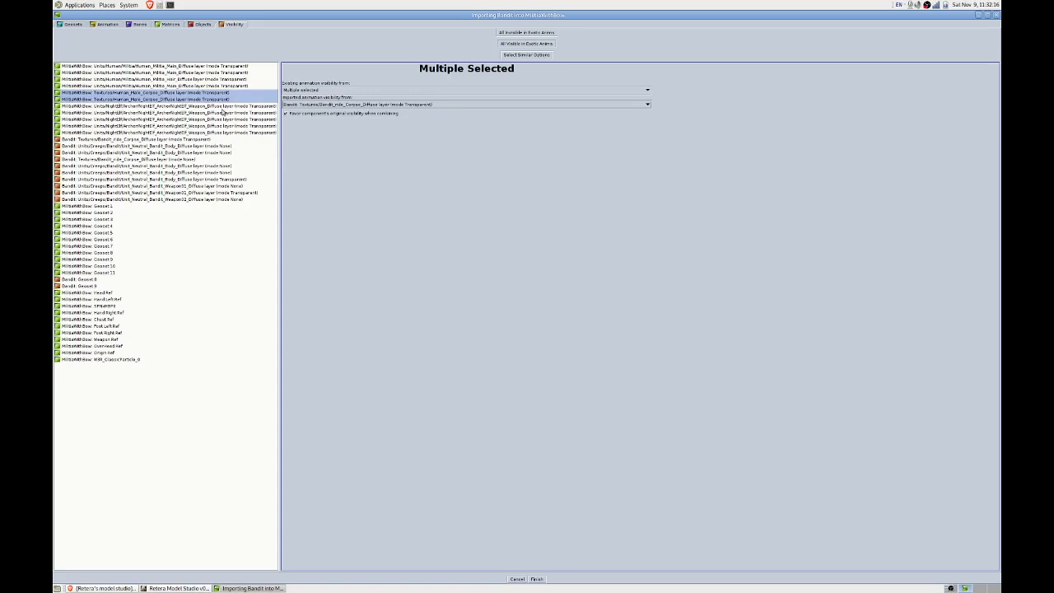
Check the imported animation visibility of the NightElf_Archer weapon diffuse layers and of MilitiaWithBow Geoset 9.
left_click(221, 106)
left_click(217, 132)
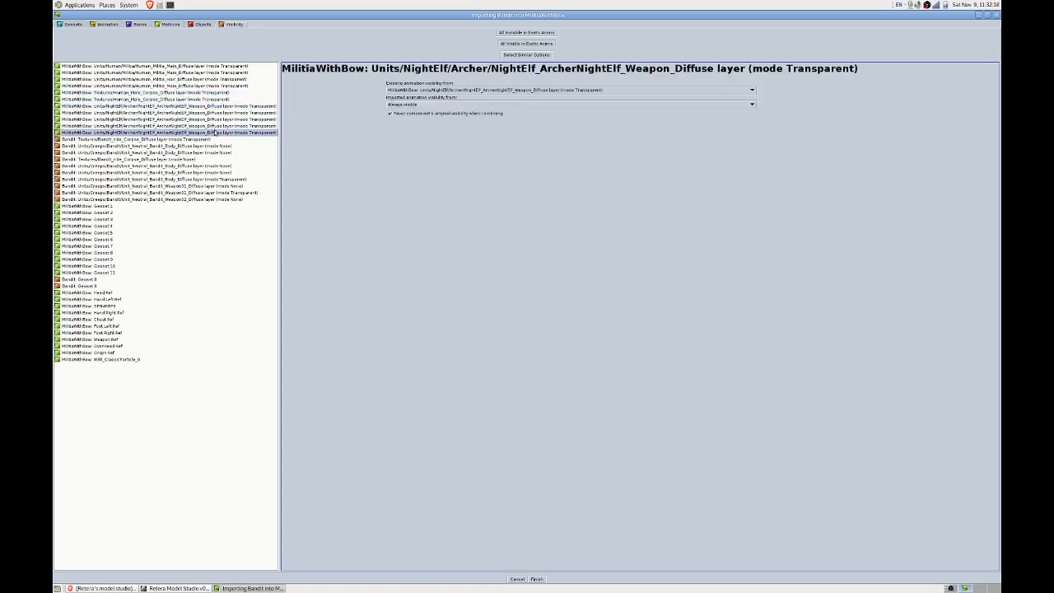
left_click(223, 120)
left_click(226, 106)
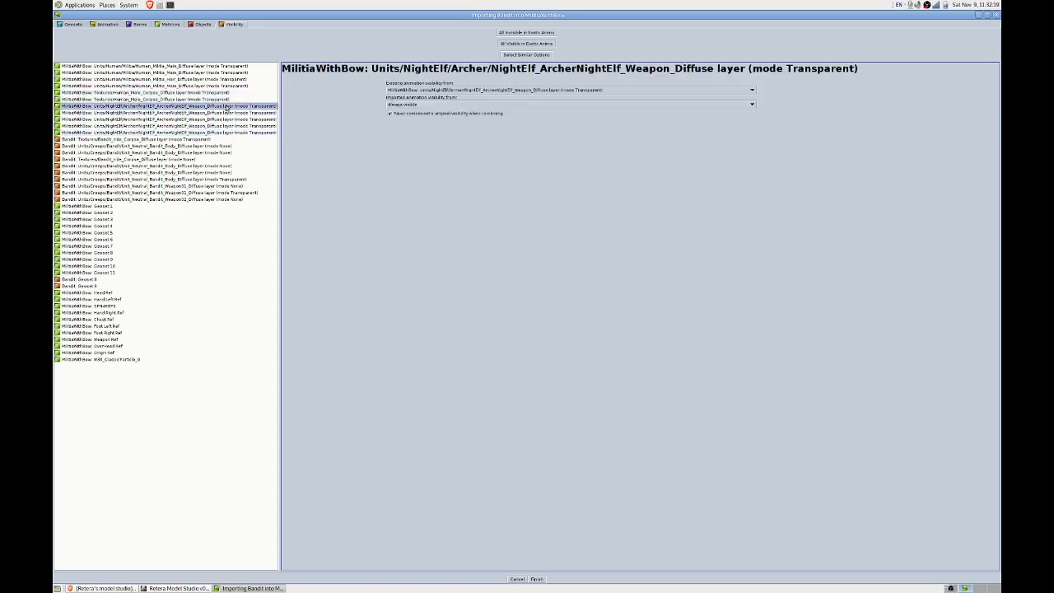
left_click(170, 257)
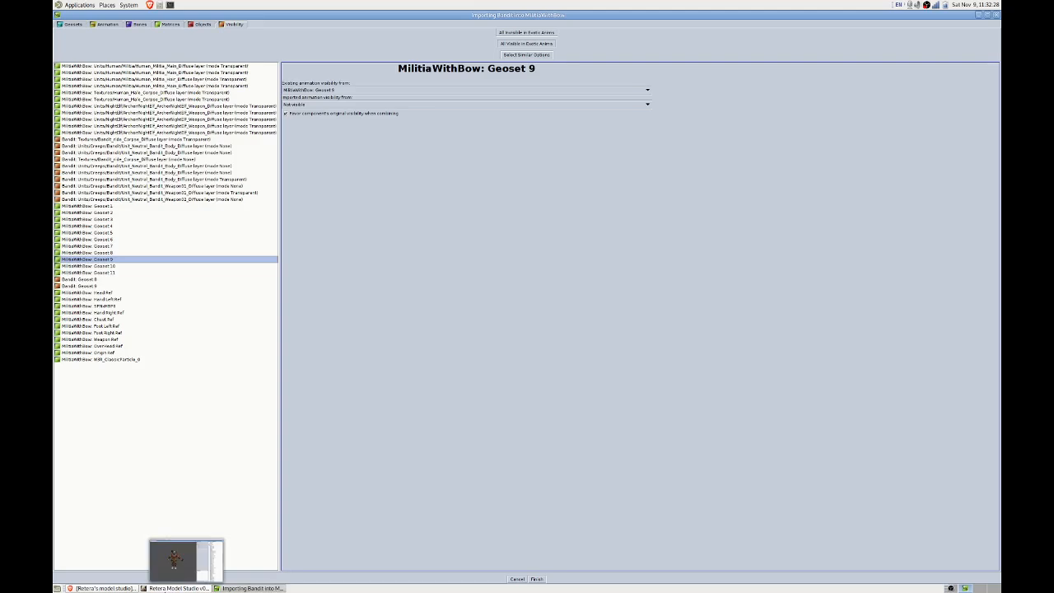
Inspect the MilitiaWithBow model in the main window to identify which geosets are the quiver, and return to the import dialog.
left_click(178, 588)
left_click_drag(379, 312, 413, 290)
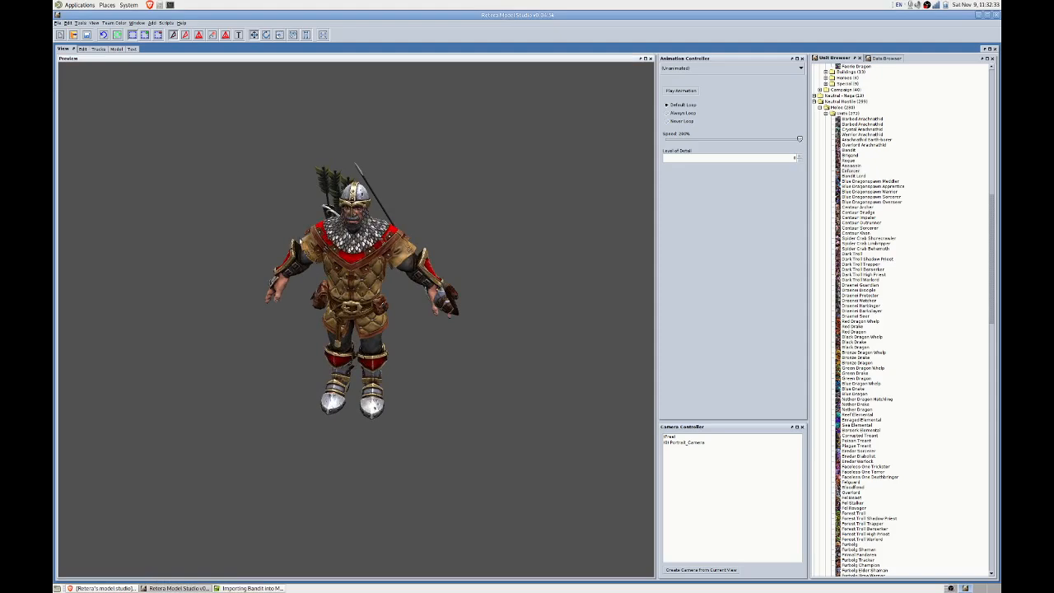
left_click(82, 49)
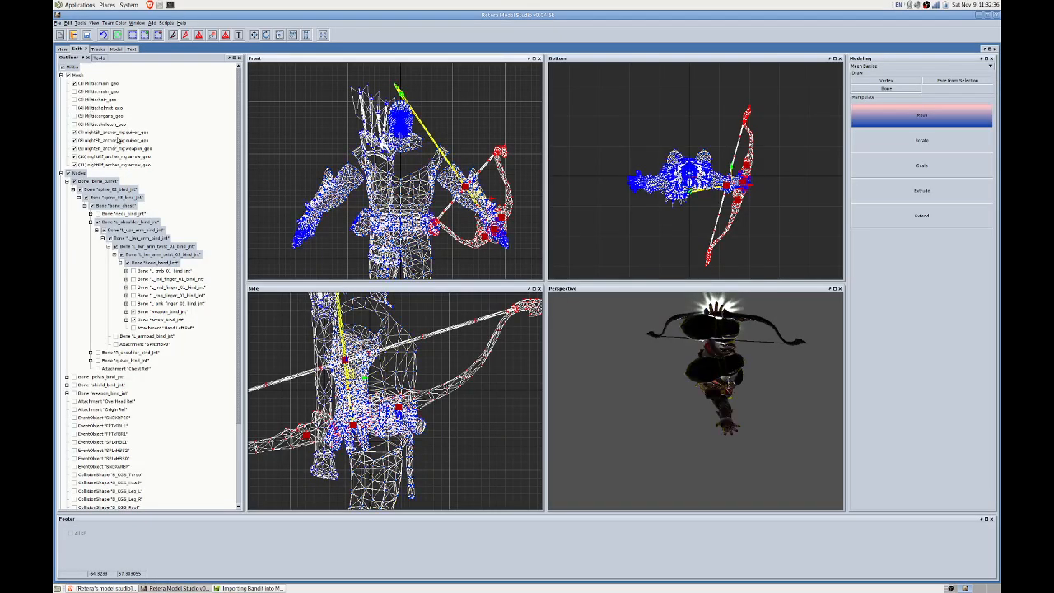
left_click(137, 132)
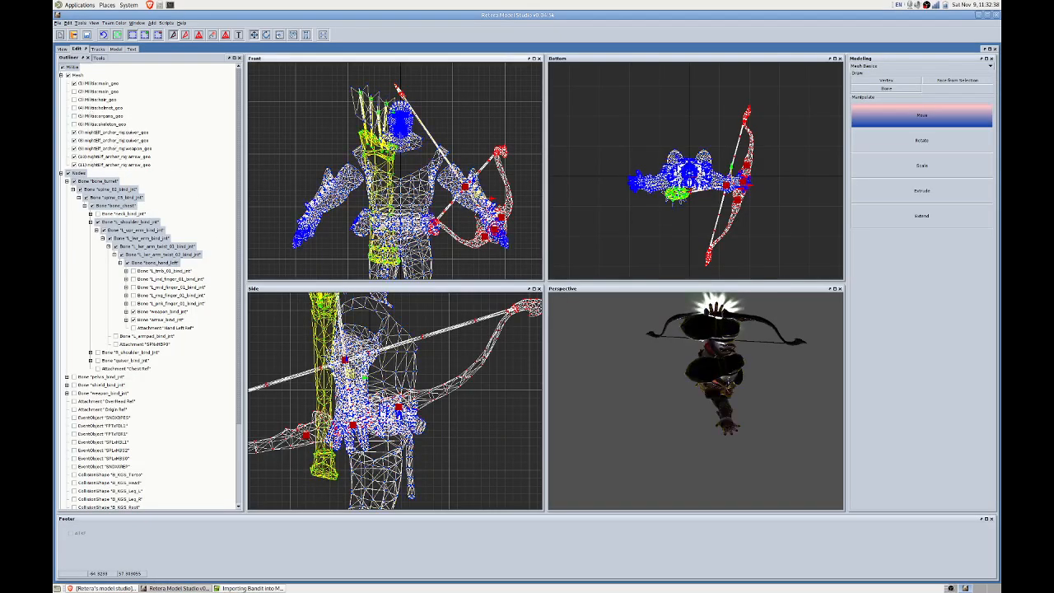
left_click(249, 588)
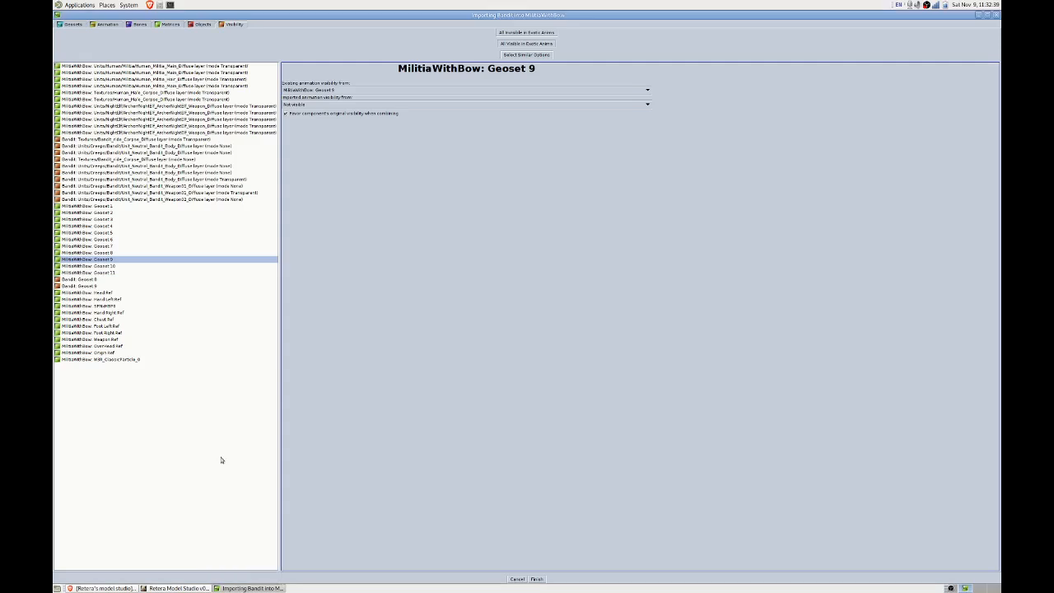
Set the imported animation visibility of MilitiaWithBow Geosets 7 and 8 to Always visible and complete the import.
left_click(114, 253)
key("shift+Up")
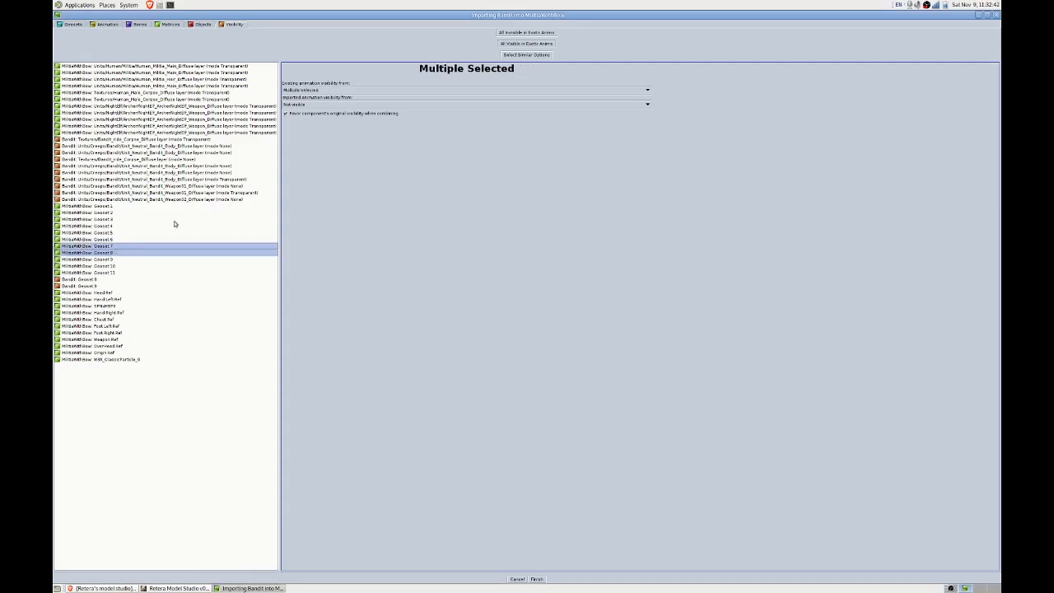
left_click(301, 105)
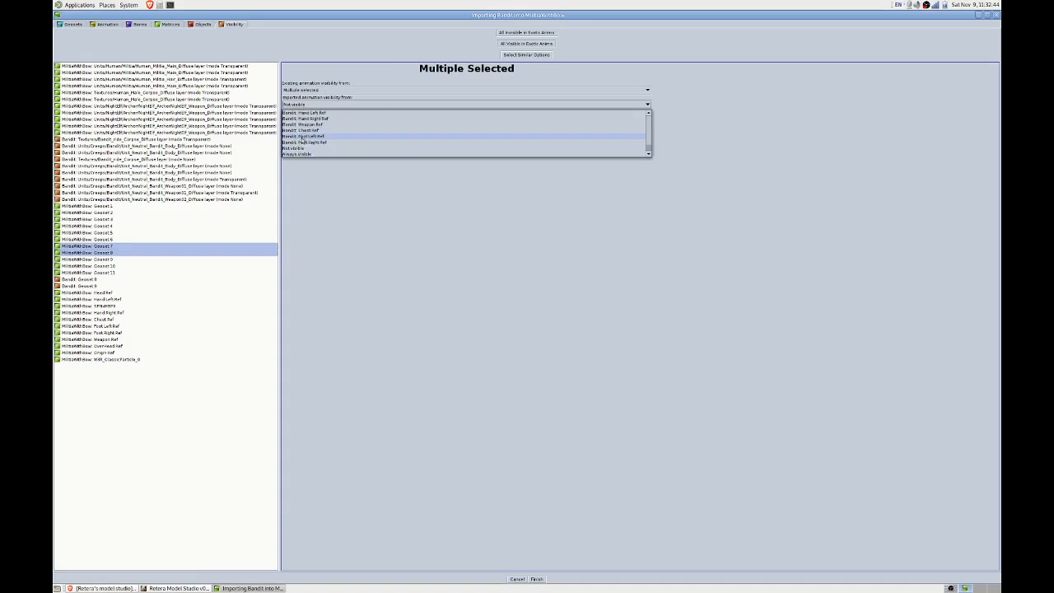
left_click(298, 154)
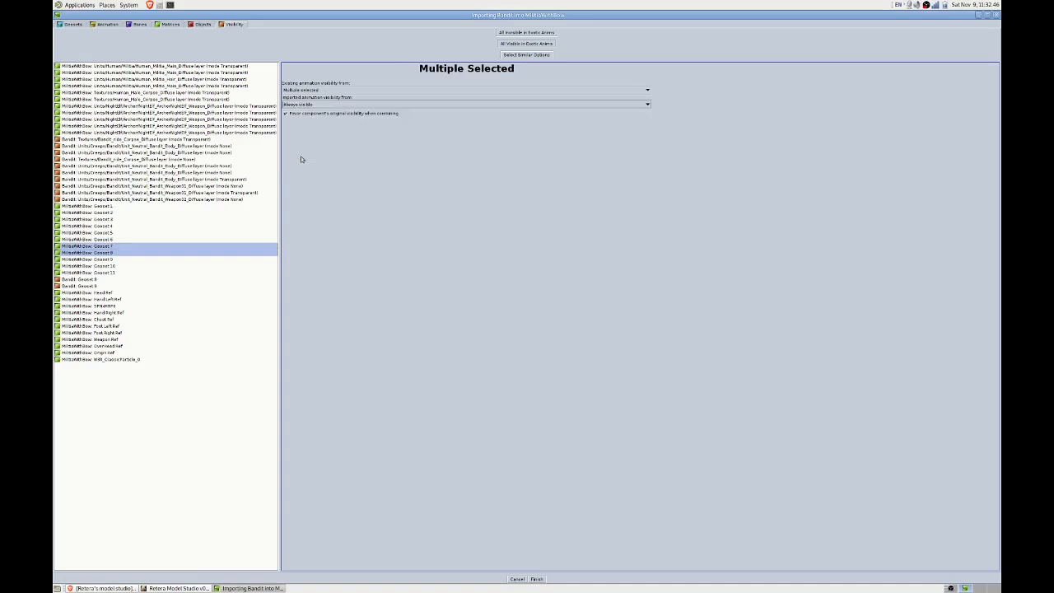
left_click(536, 579)
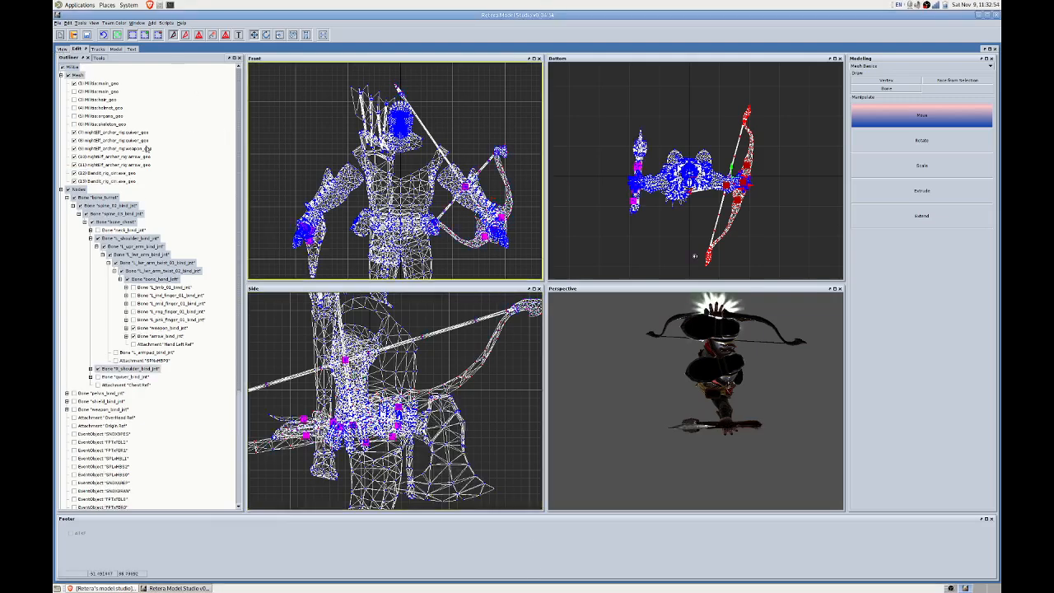
Hide all nodes and every mesh except the two imported Bandit axe geosets (12 and 13).
scroll(298, 117, "down", 2)
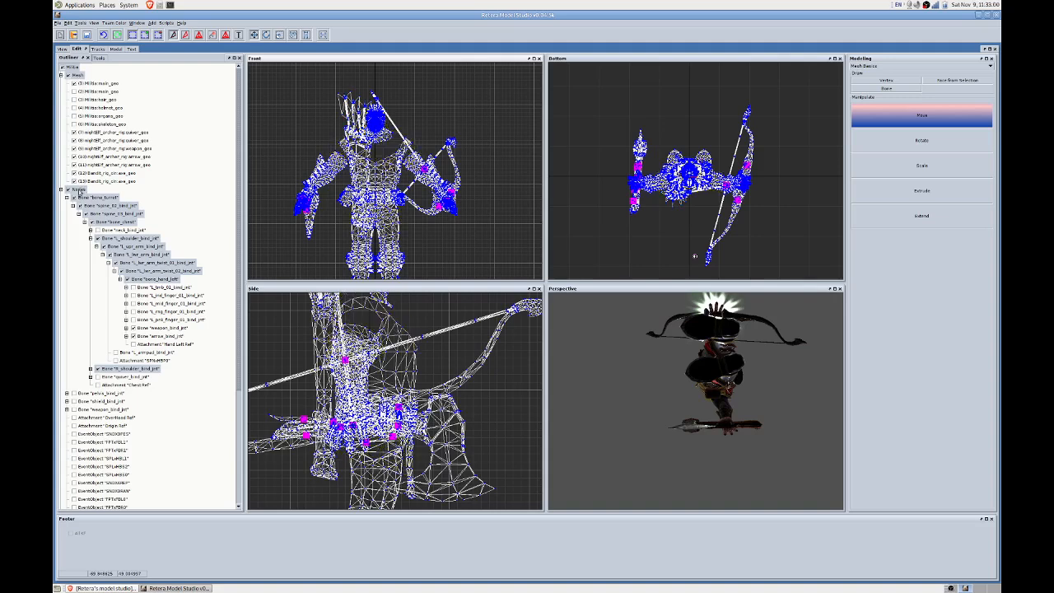
left_click(87, 370)
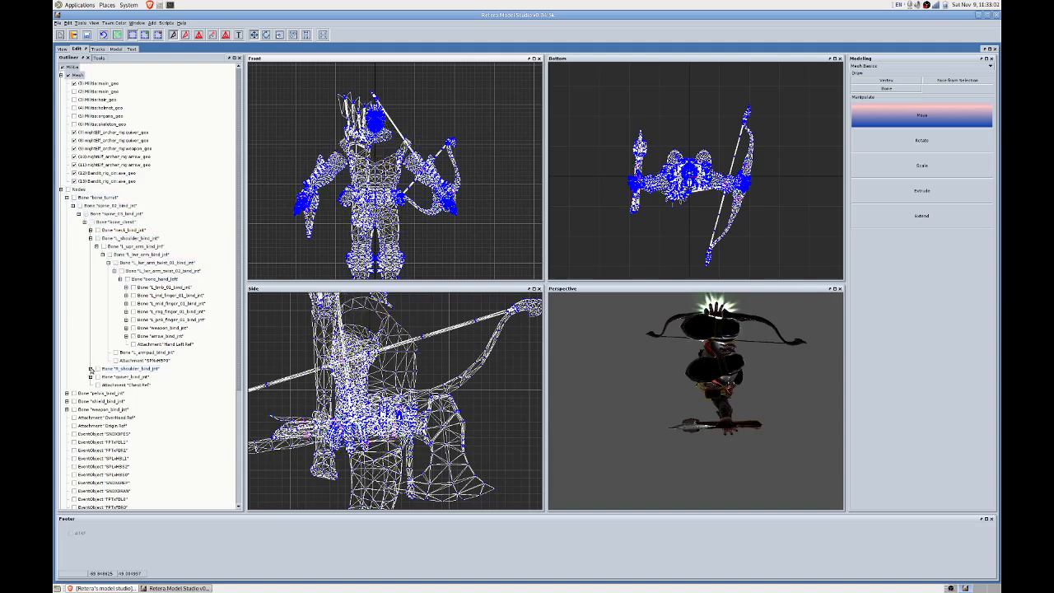
left_click(91, 369)
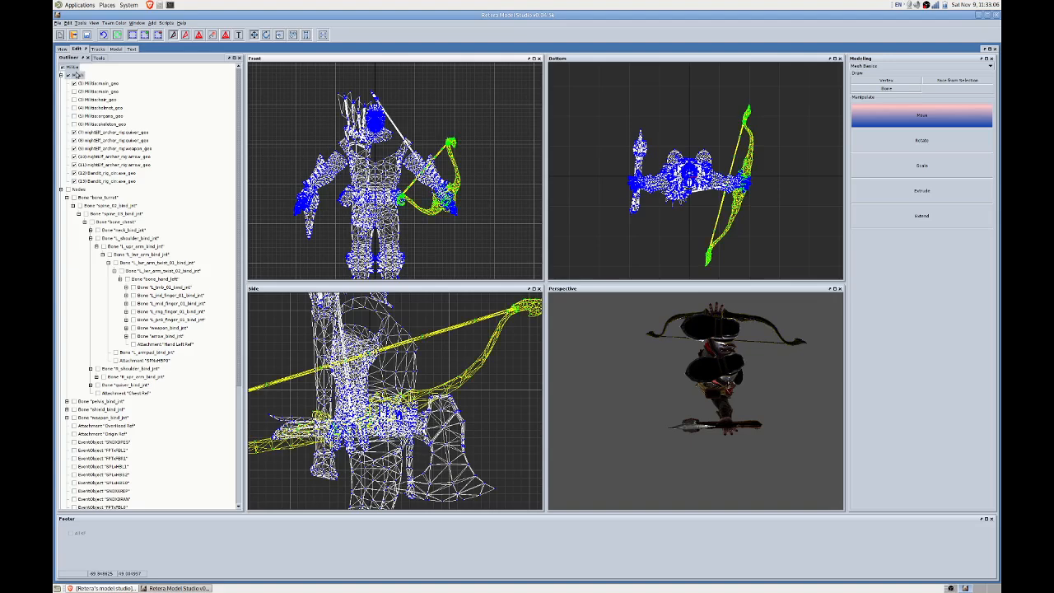
left_click(97, 155)
left_click(103, 181)
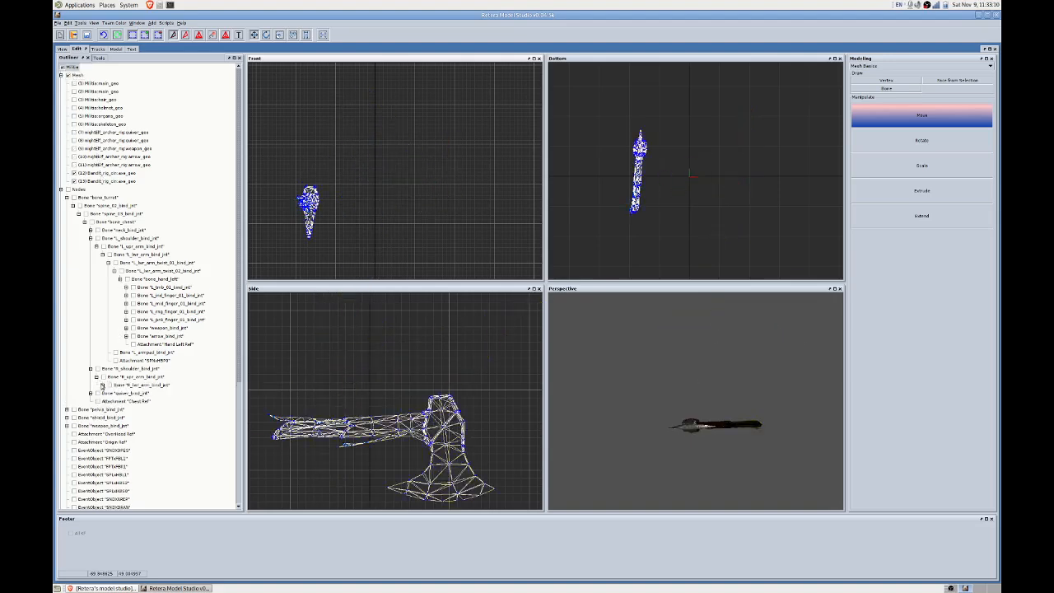
Expand the right arm's bone chain down to bone_hand_right, show the weapon bone beneath it, and select it with the axe geosets.
left_click(102, 386)
left_click(108, 394)
left_click(114, 402)
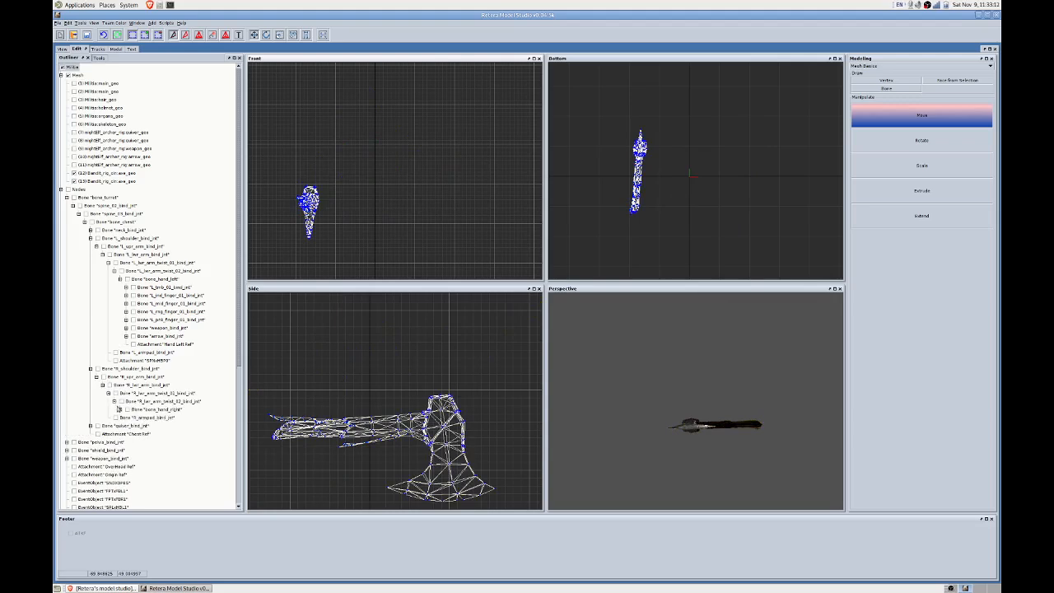
left_click(120, 410)
scroll(120, 411, "down", 2)
left_click(133, 409)
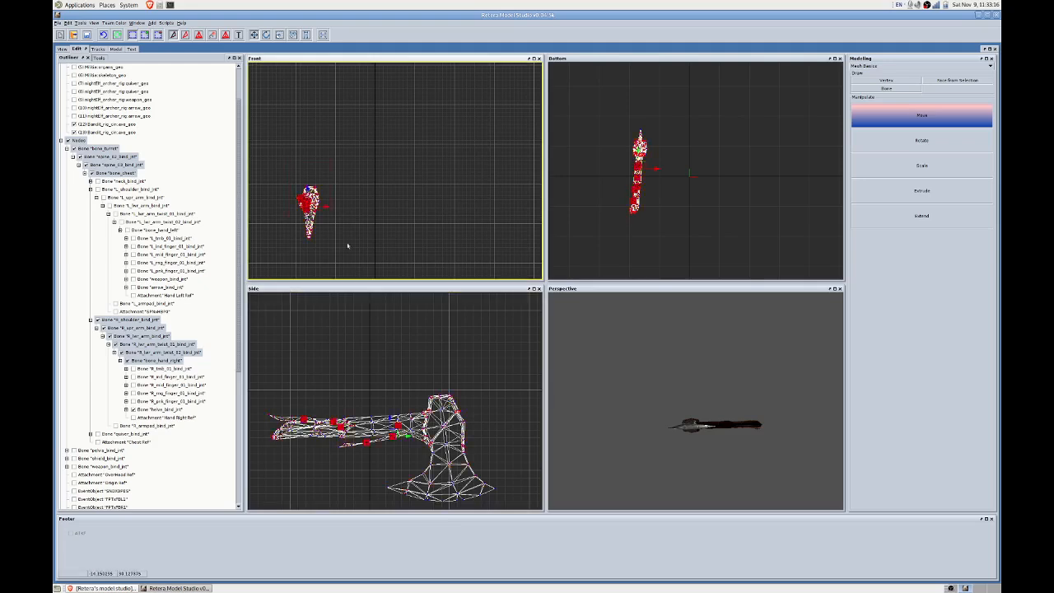
Show the Militia main_geo mesh and move the selected axe geosets with their weapon bone into the grip of the right hand.
scroll(181, 123, "up", 2)
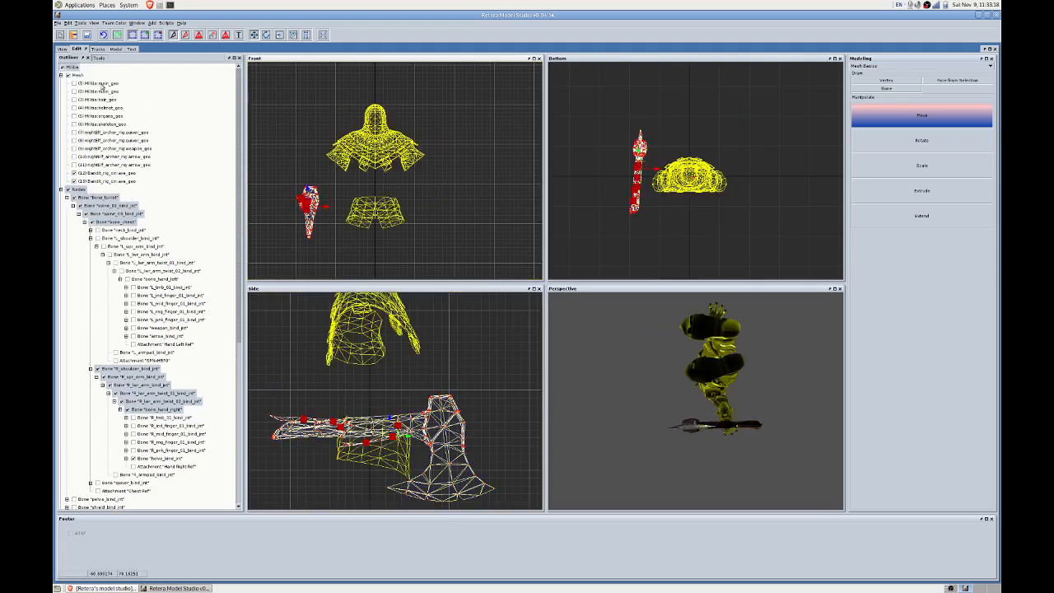
left_click(75, 84)
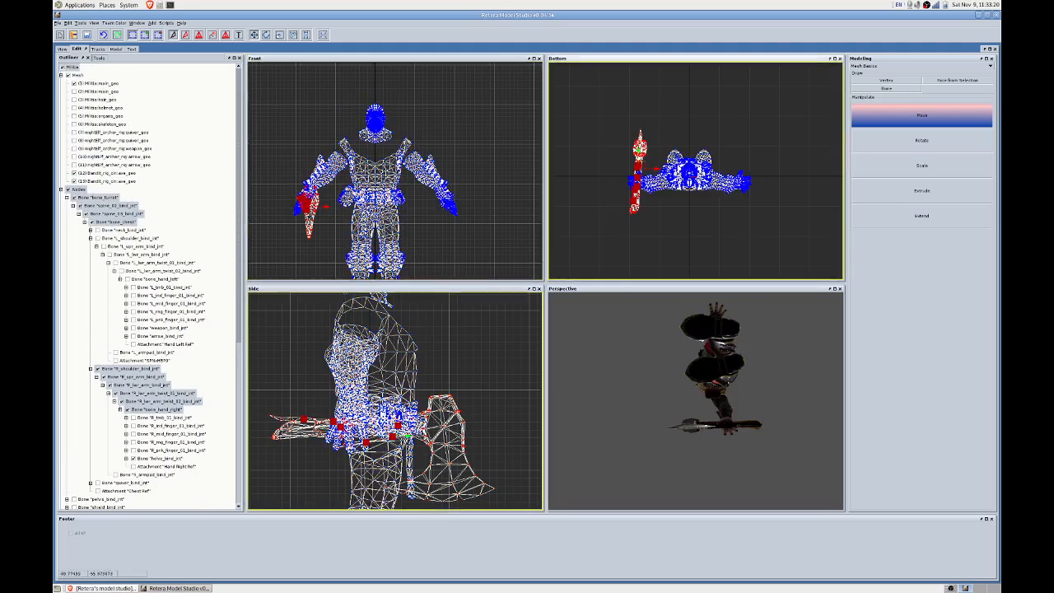
scroll(338, 404, "up", 2)
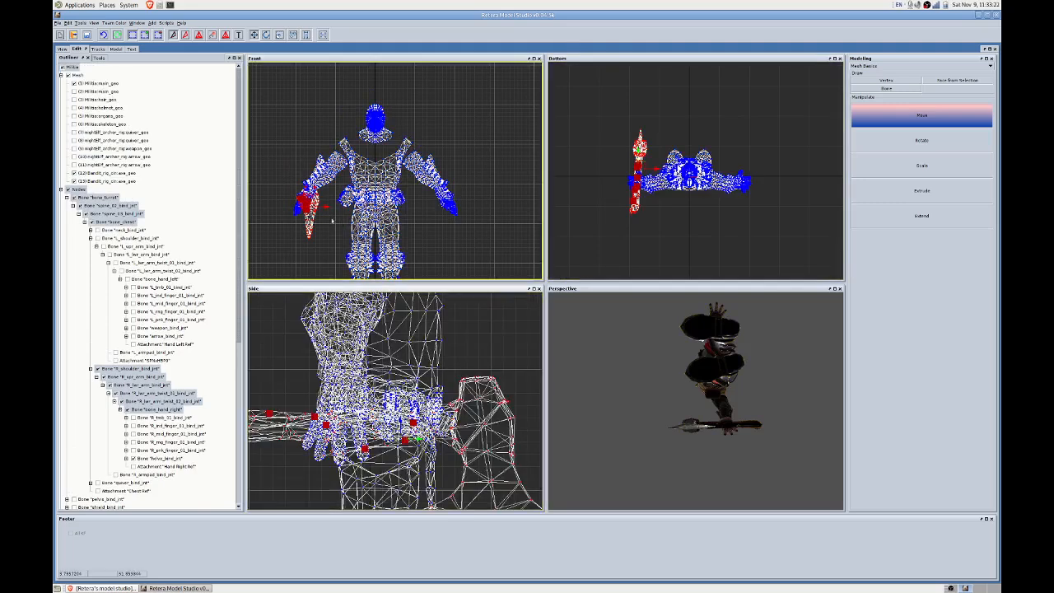
scroll(326, 198, "up", 3)
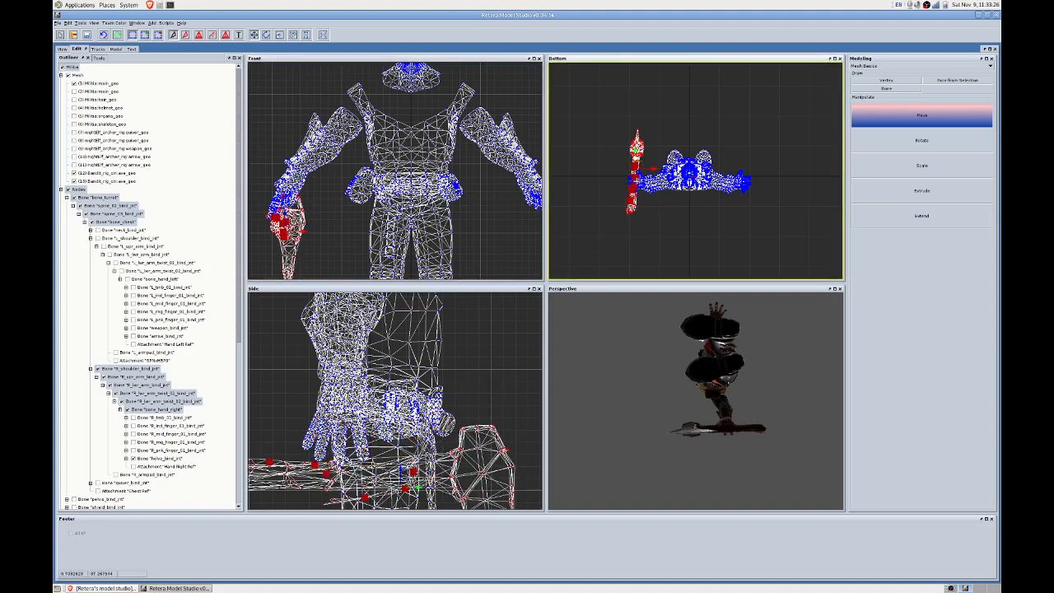
scroll(579, 170, "up", 4)
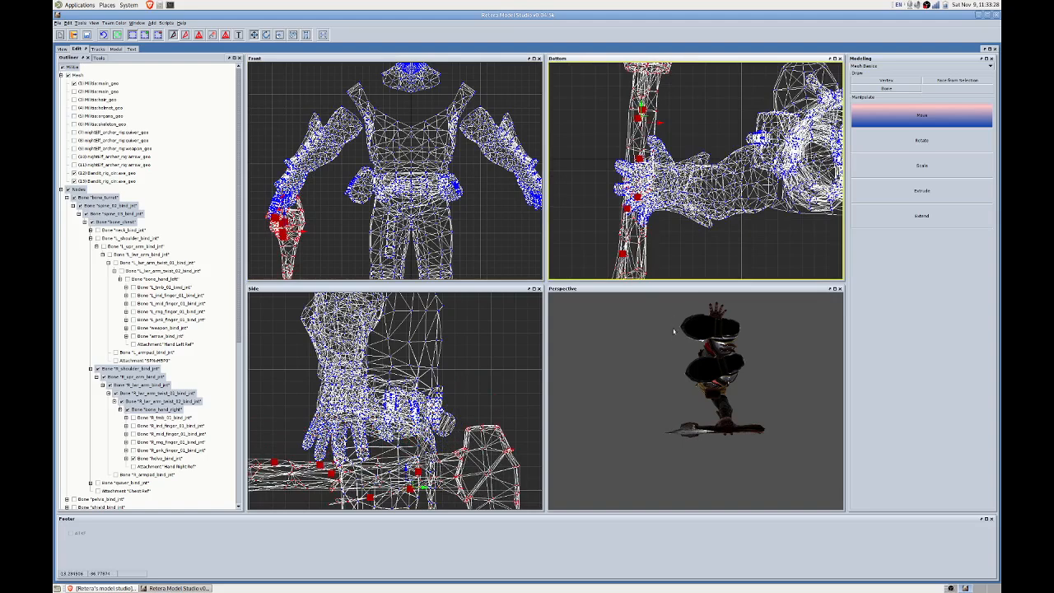
middle_click_drag(738, 386, 663, 401)
scroll(676, 445, "up", 3)
left_click_drag(409, 480, 408, 444)
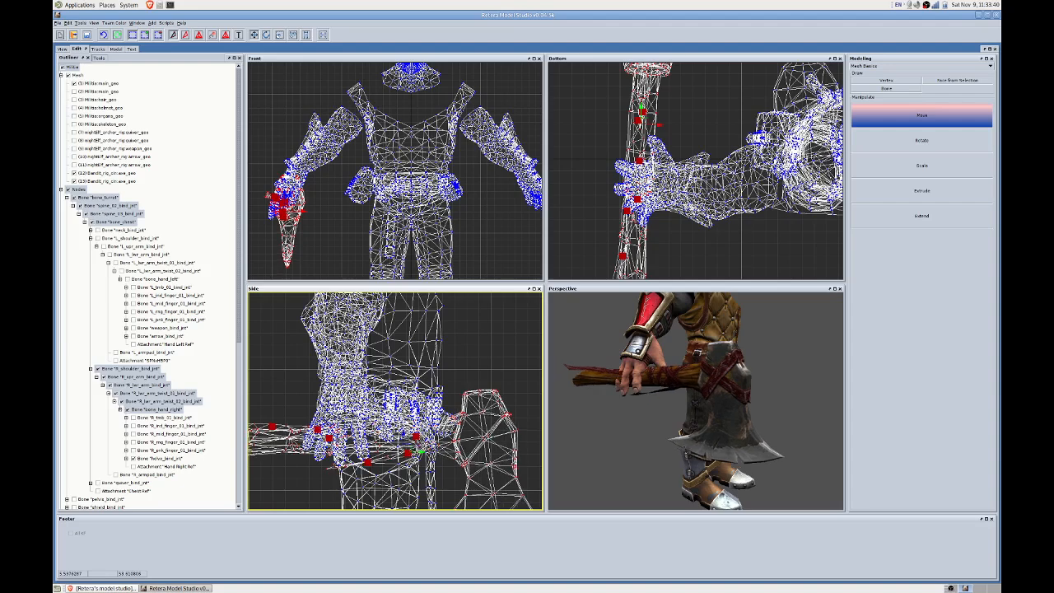
mouse_move(641, 124)
left_mouse_down()
mouse_move(640, 109)
mouse_move(649, 112)
left_mouse_up()
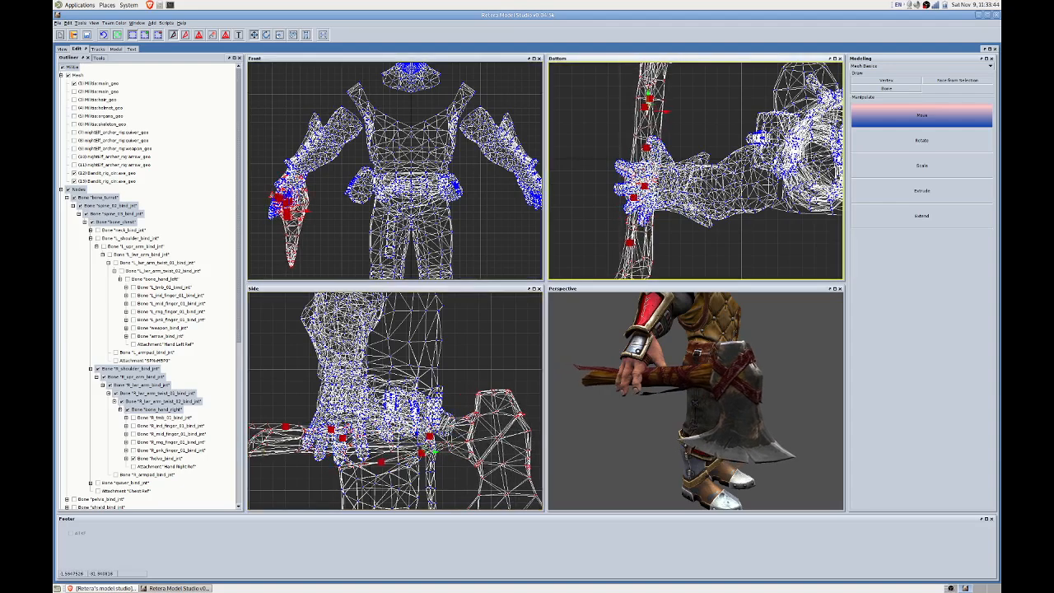
Preview the Stand 1 animation in the model viewer at 100% playback speed and examine the bow pose up close.
left_click(62, 49)
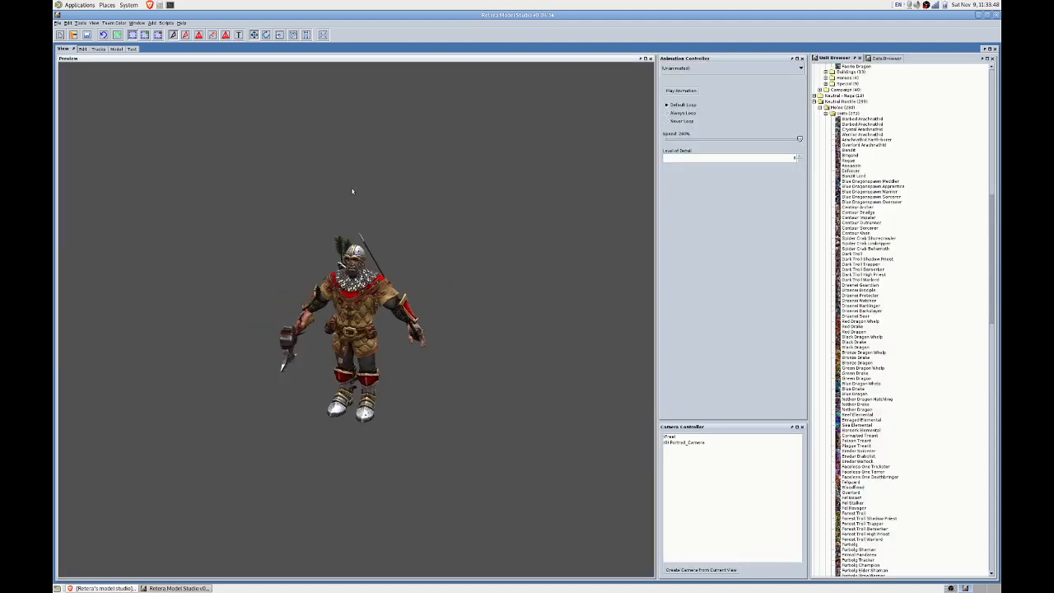
left_click(720, 70)
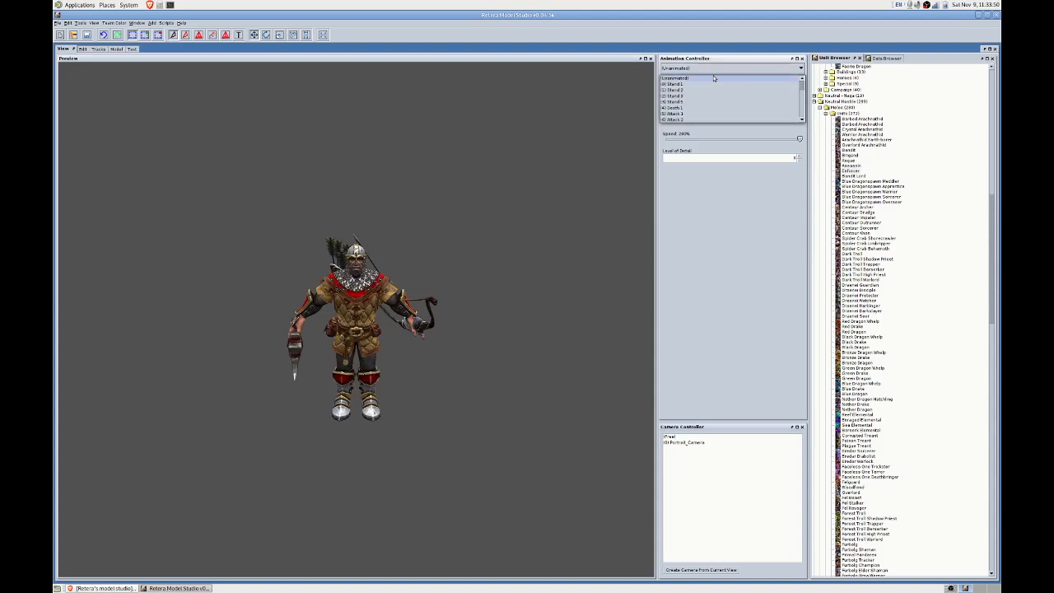
left_click(704, 88)
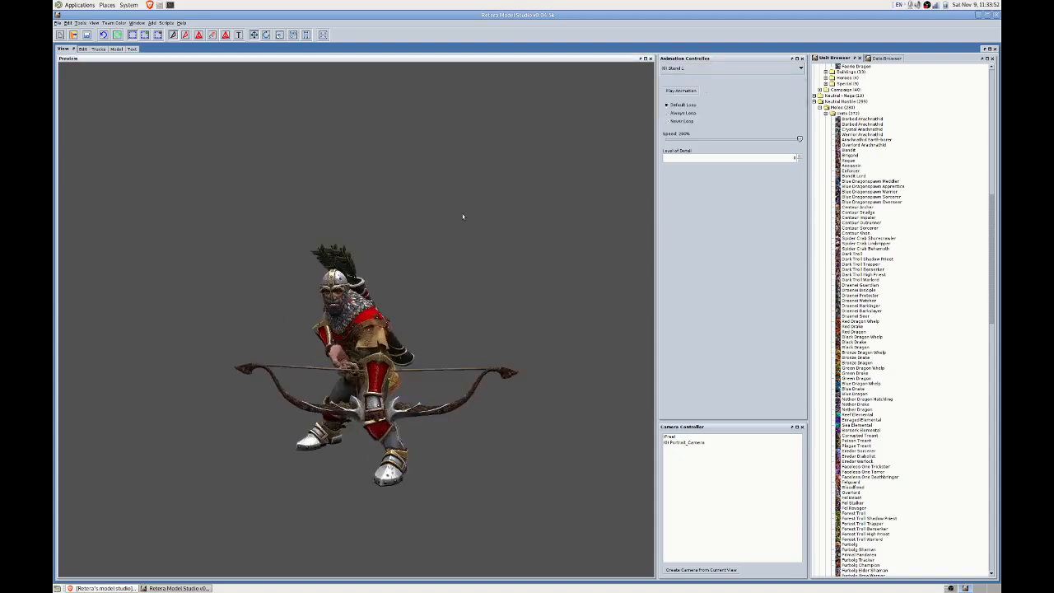
left_click_drag(797, 138, 732, 139)
scroll(420, 309, "up", 3)
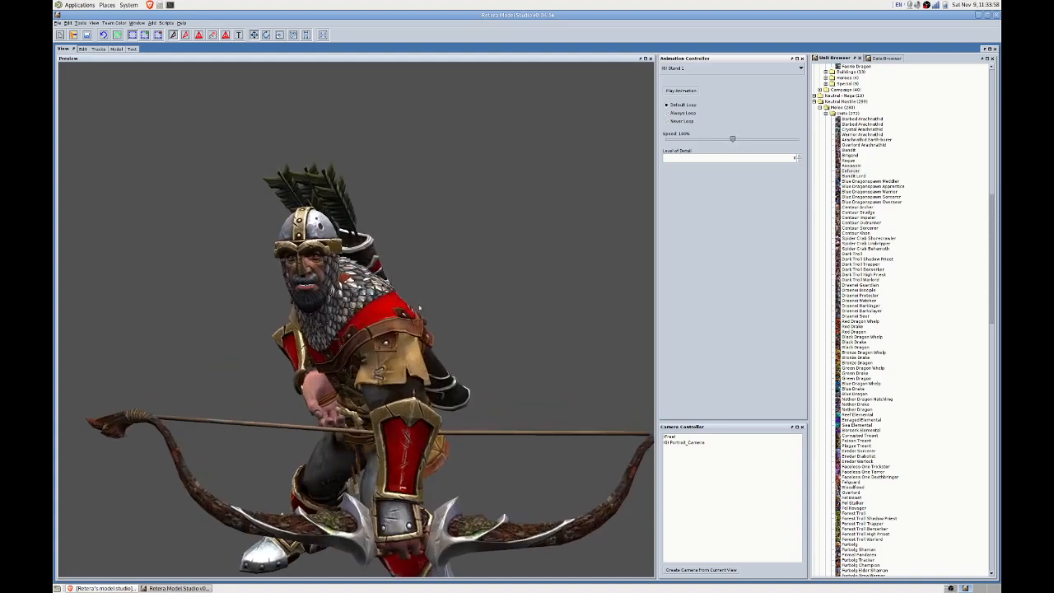
scroll(420, 308, "down", 3)
Preview the Attack 1 animation to check the bow and arrow.
left_click(725, 68)
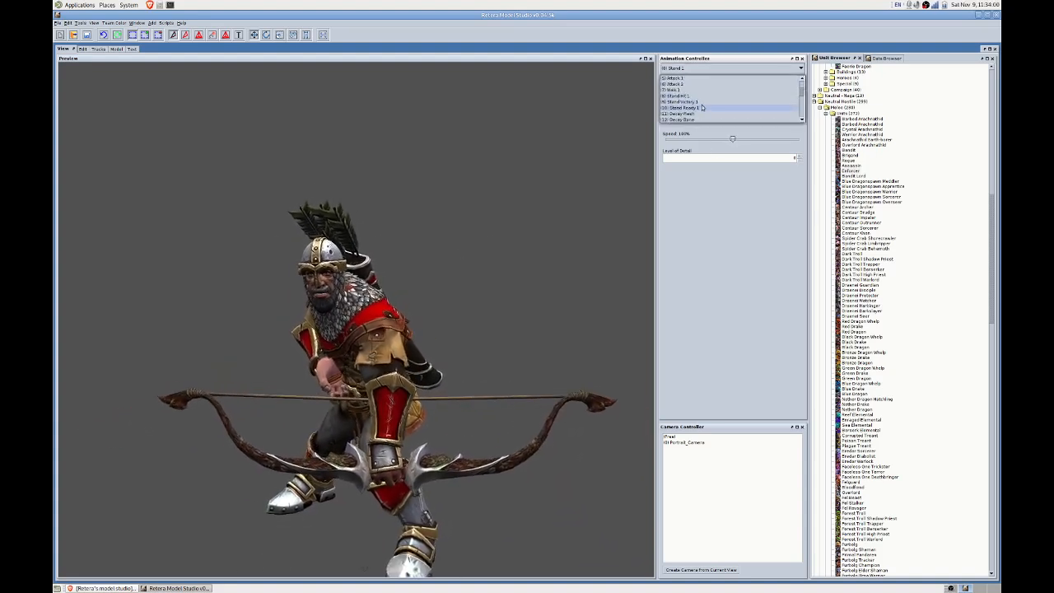
scroll(681, 81, "up", 1)
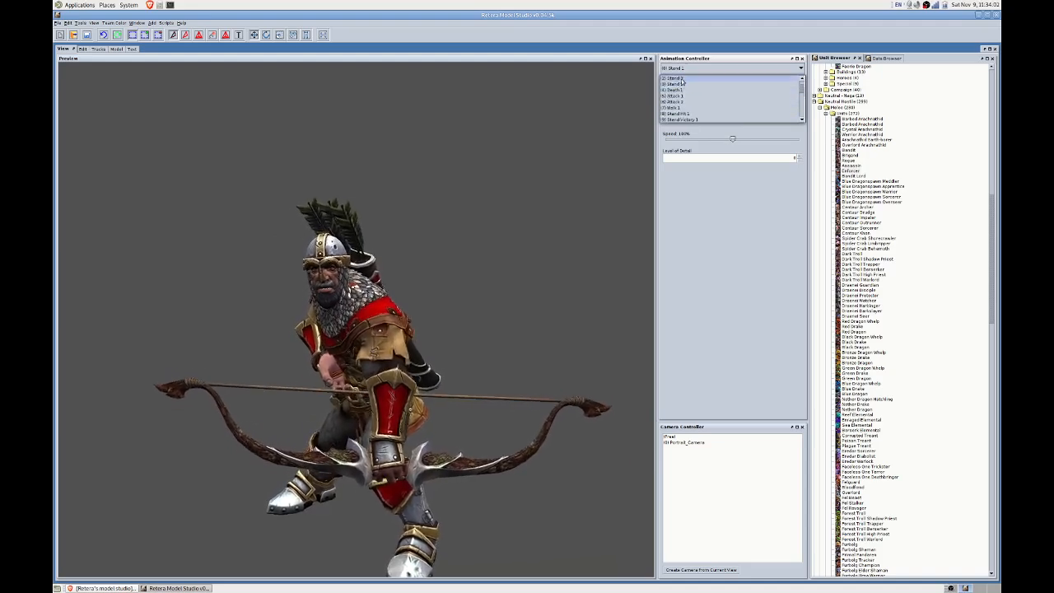
left_click(675, 96)
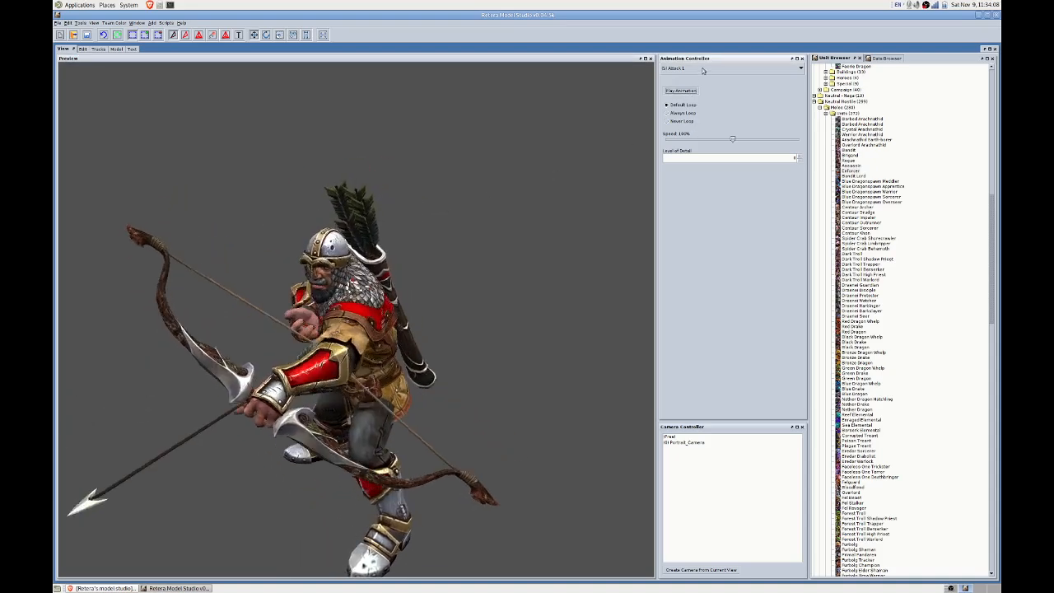
Preview the Stand Alternate 1 and Stand Alternate 2 animations, checking how the axe sits in the right hand.
left_click(730, 69)
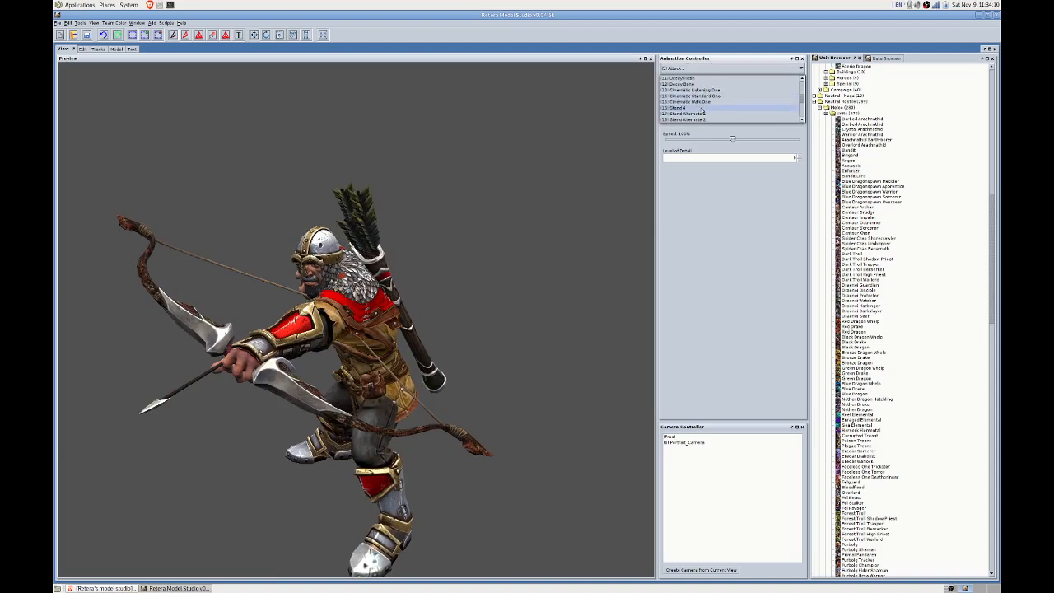
left_click(699, 114)
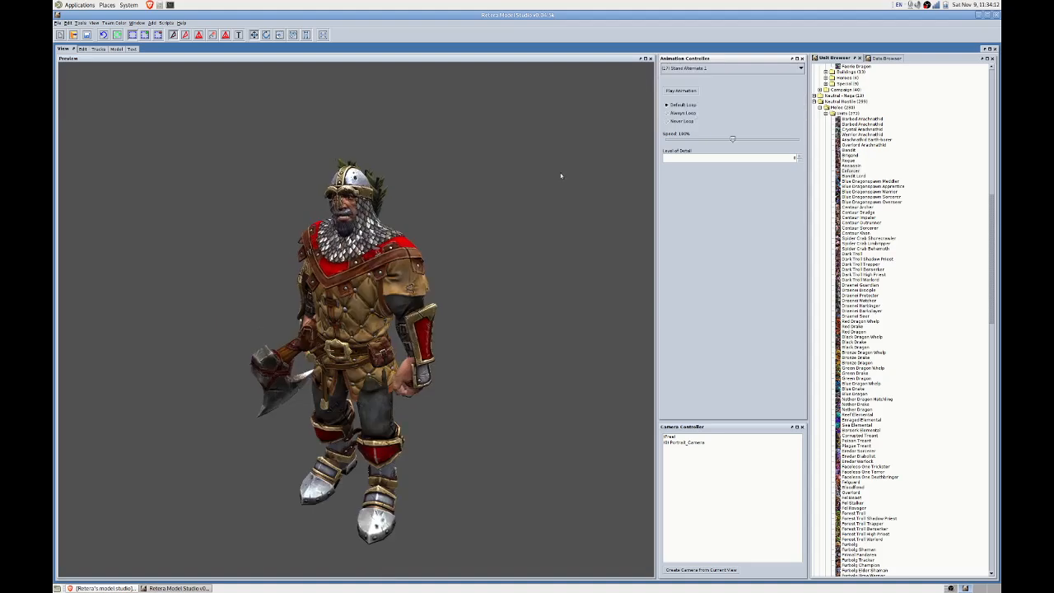
left_click_drag(411, 220, 272, 284)
scroll(422, 270, "up", 2)
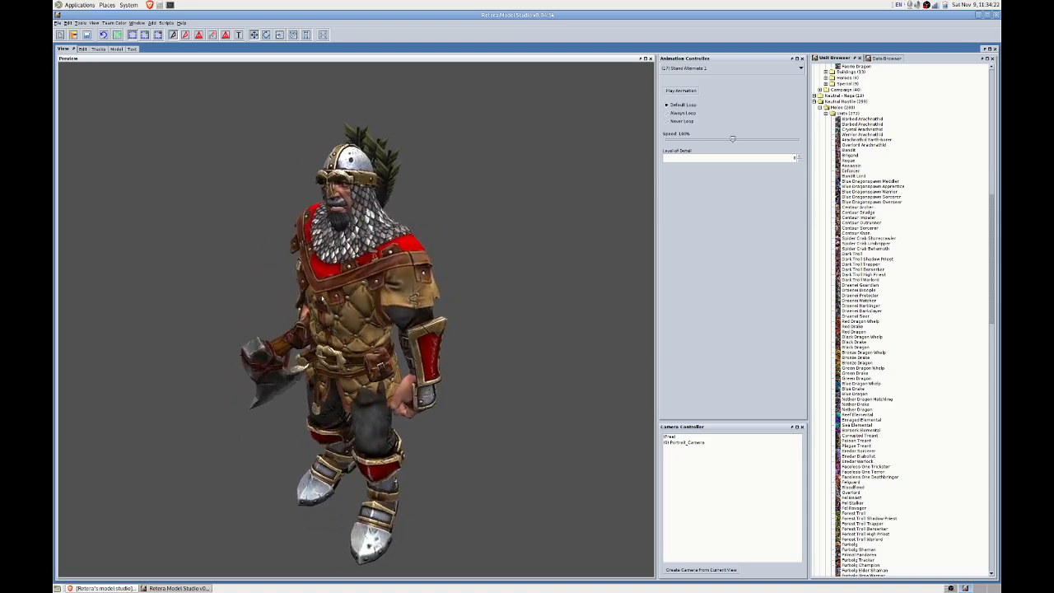
scroll(700, 69, "down", 1)
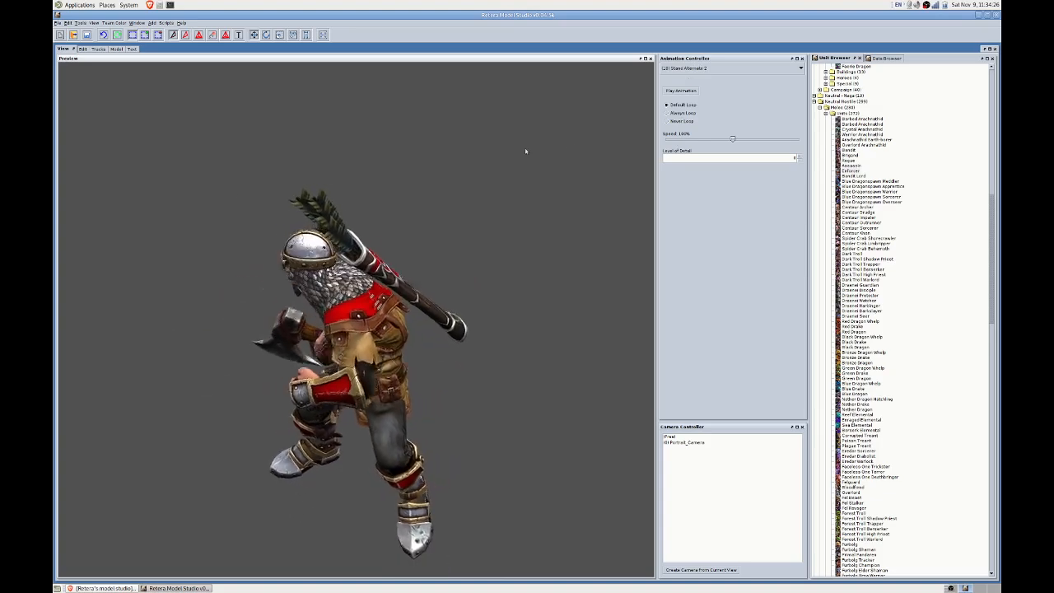
Preview the Stand Victory Alternate 1 animation, and play Attack Alternate 1 to check the axe swing.
scroll(701, 69, "down", 1)
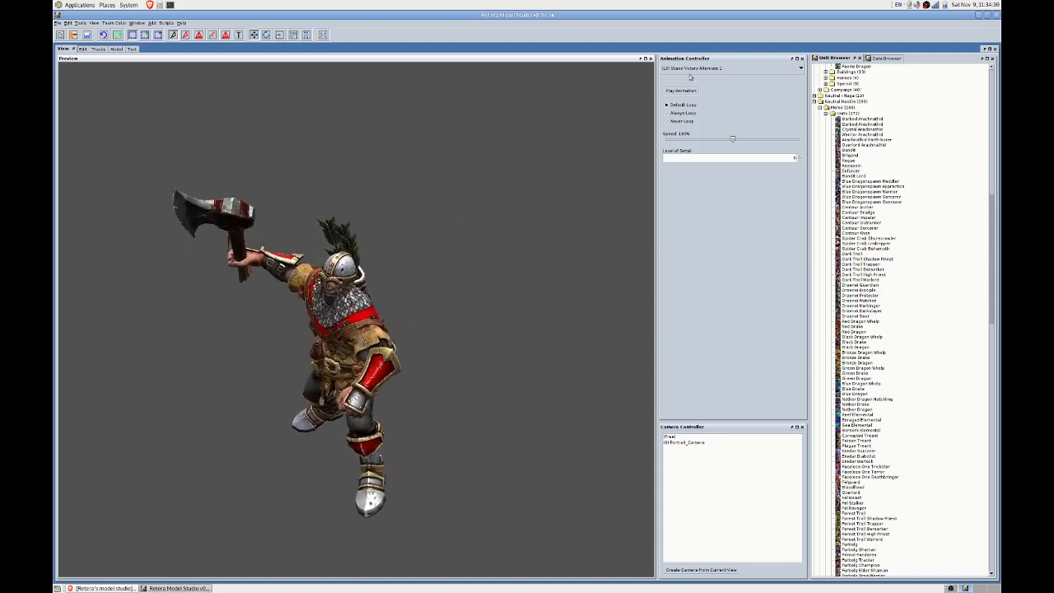
key("Down")
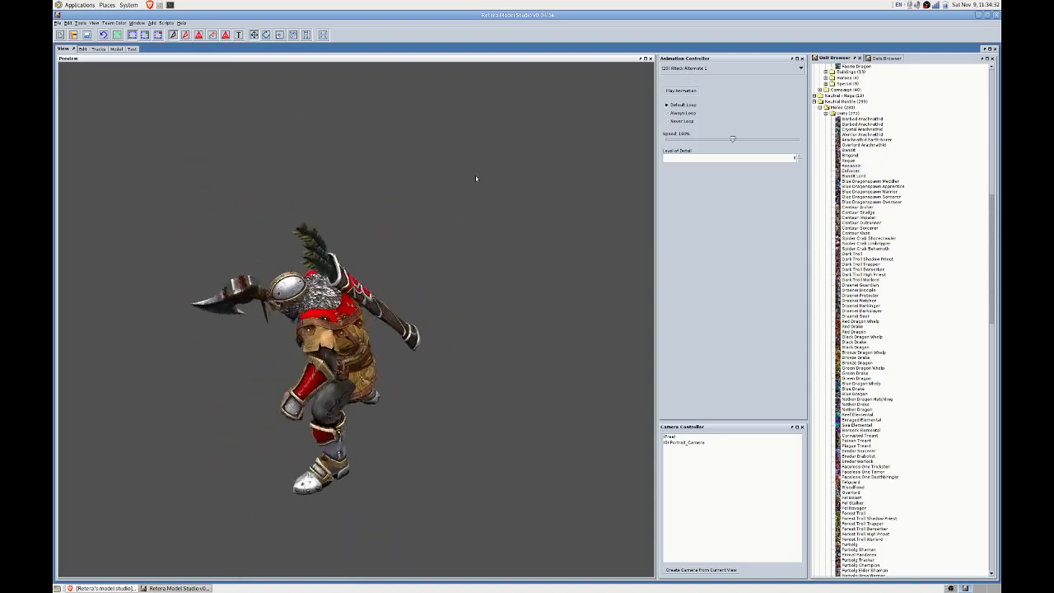
left_click(489, 180)
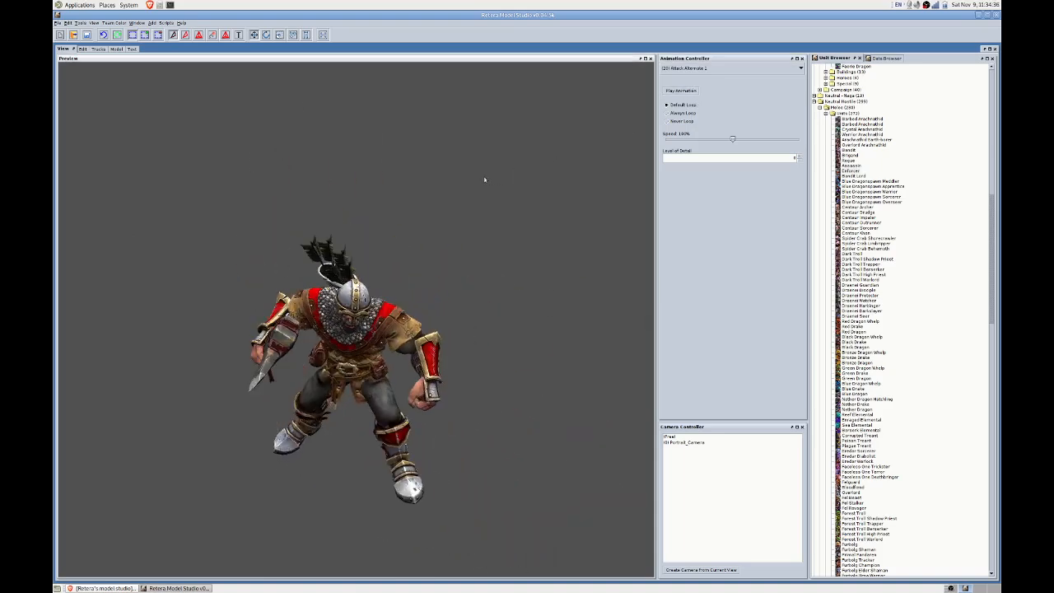
left_click(678, 91)
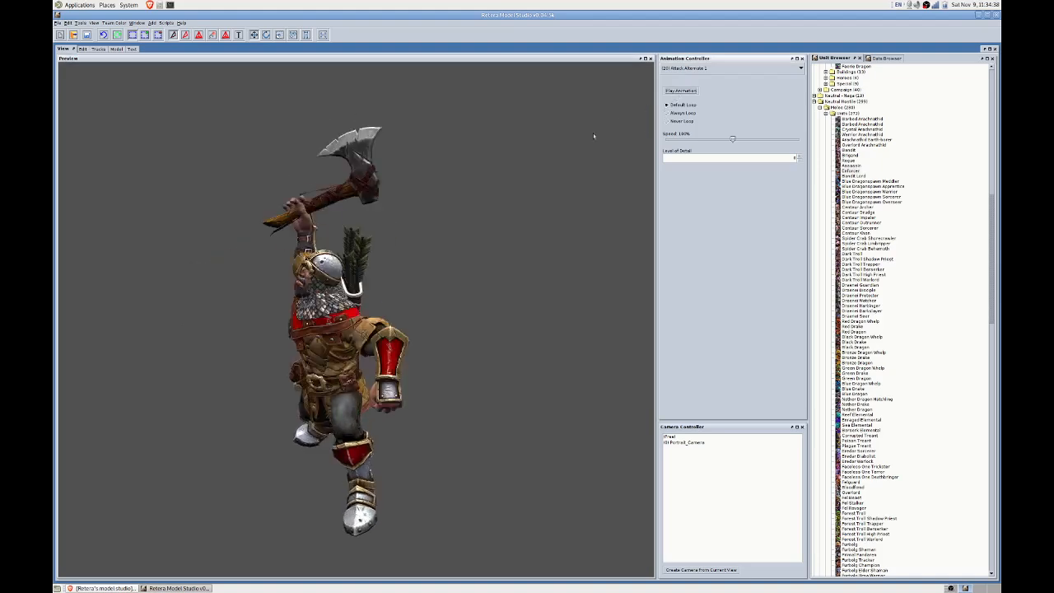
Preview the Attack Alternate 2 and Walk Alternate 1 animations, viewing the walk from another angle.
left_click(683, 73)
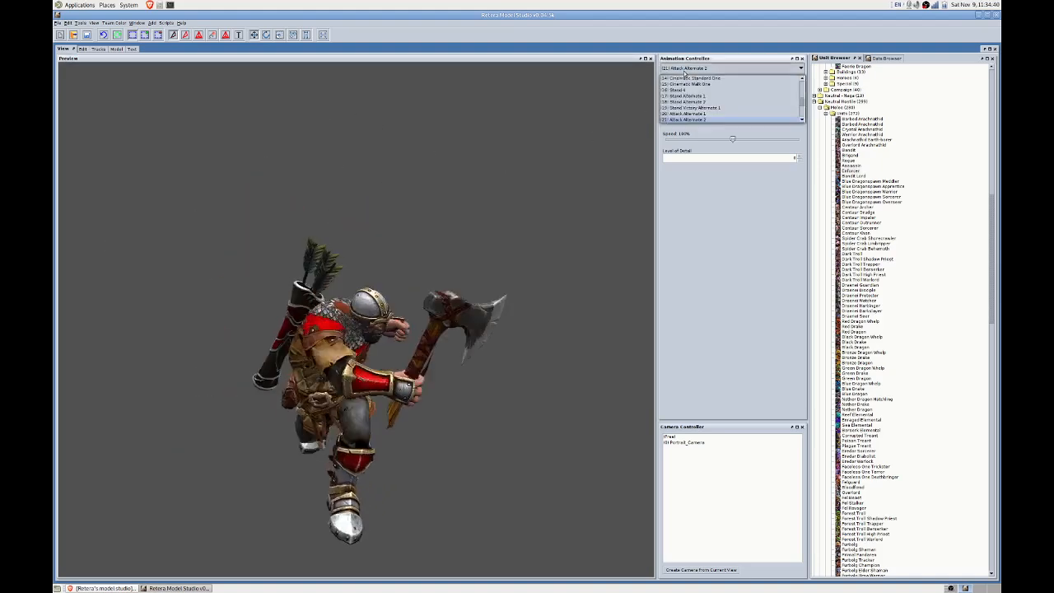
left_click(683, 73)
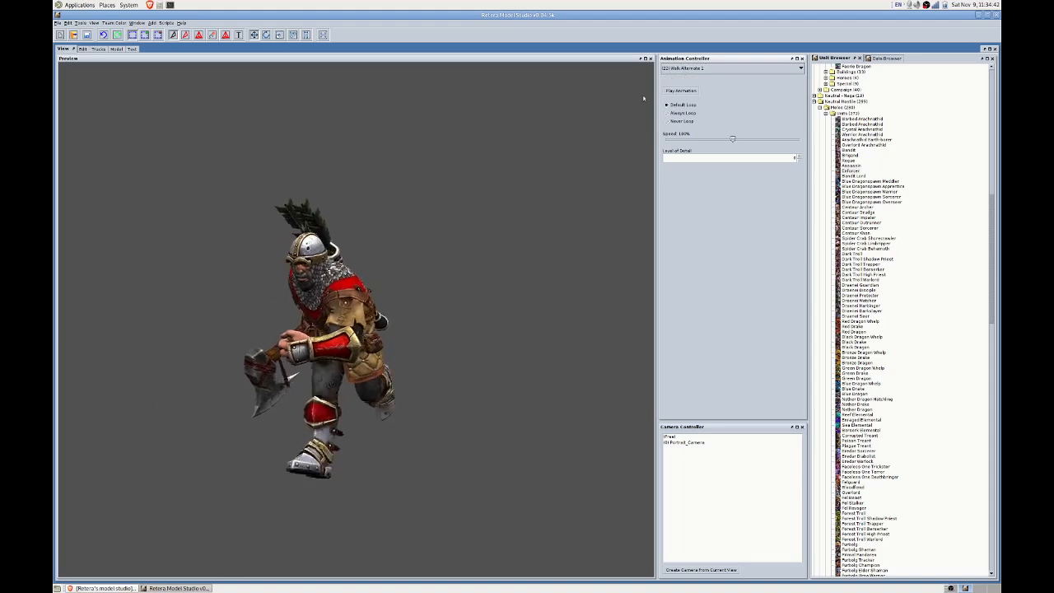
left_click_drag(643, 98, 499, 189)
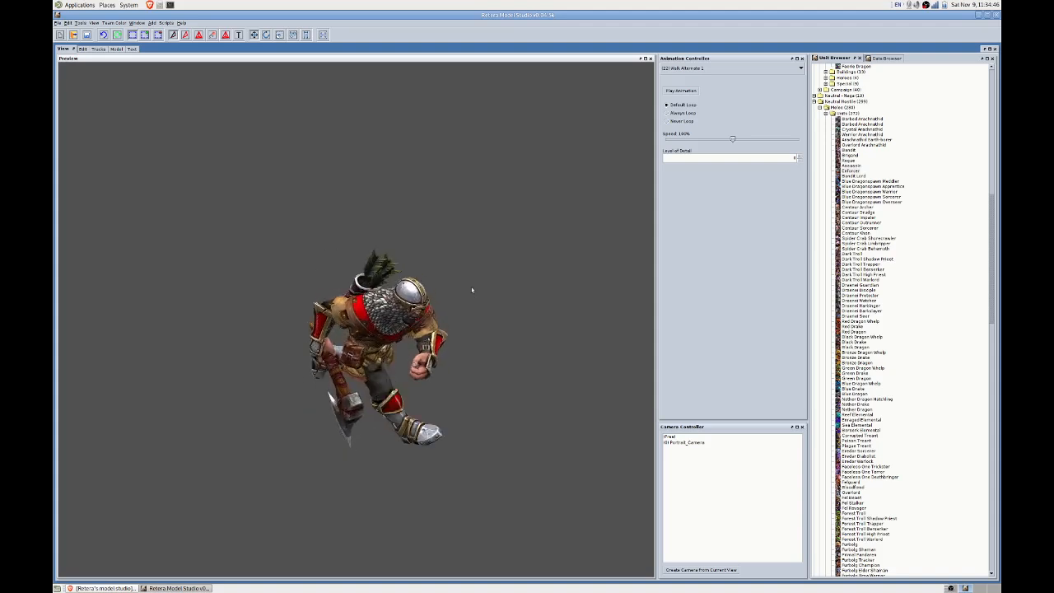
Preview the Stand Defend Alternate 1 and Walk Defend Alternate 1 animations.
scroll(718, 69, "down", 1)
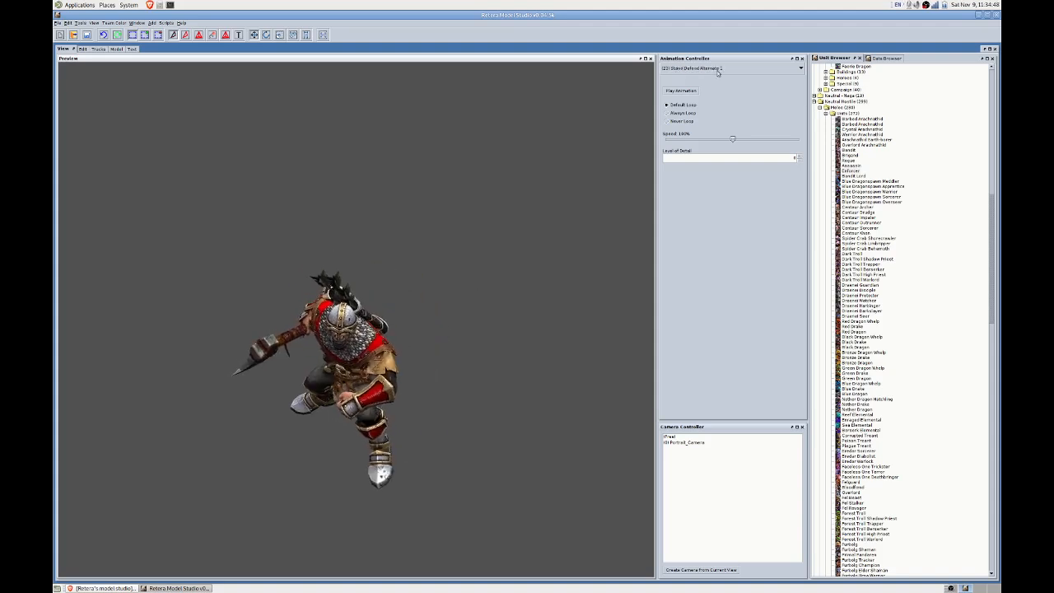
scroll(718, 71, "down", 1)
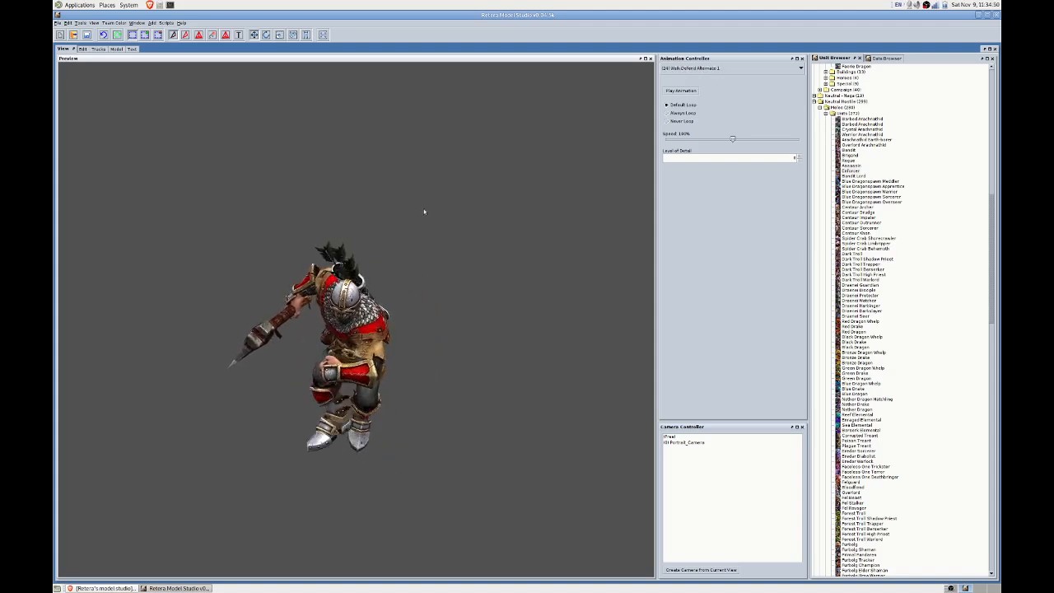
left_click_drag(423, 212, 447, 205)
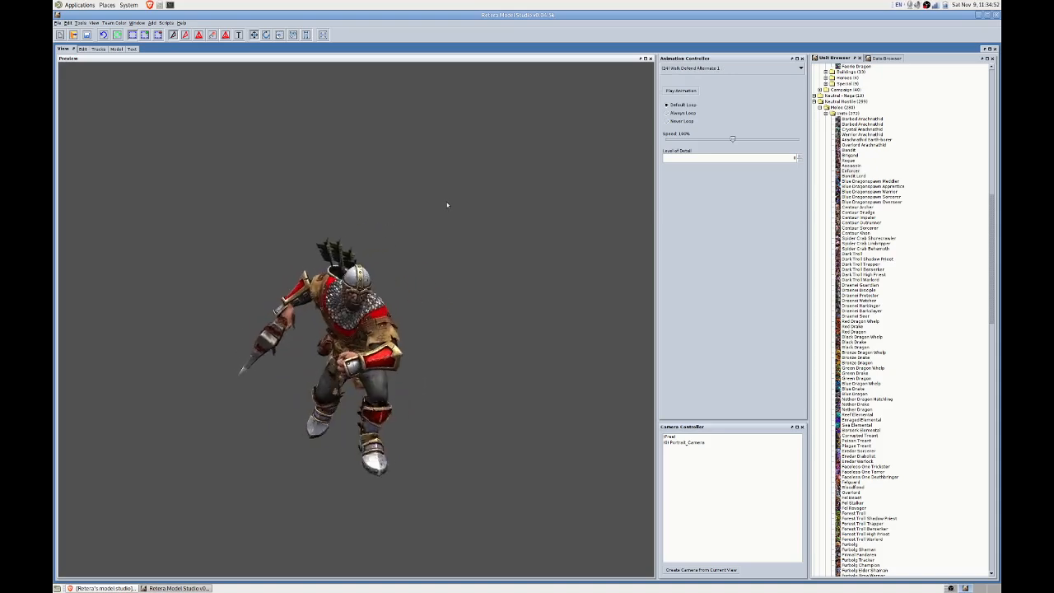
Replay the Death Alternate 1 animation several times and examine where the axe ends up relative to the fallen body.
scroll(705, 71, "down", 1)
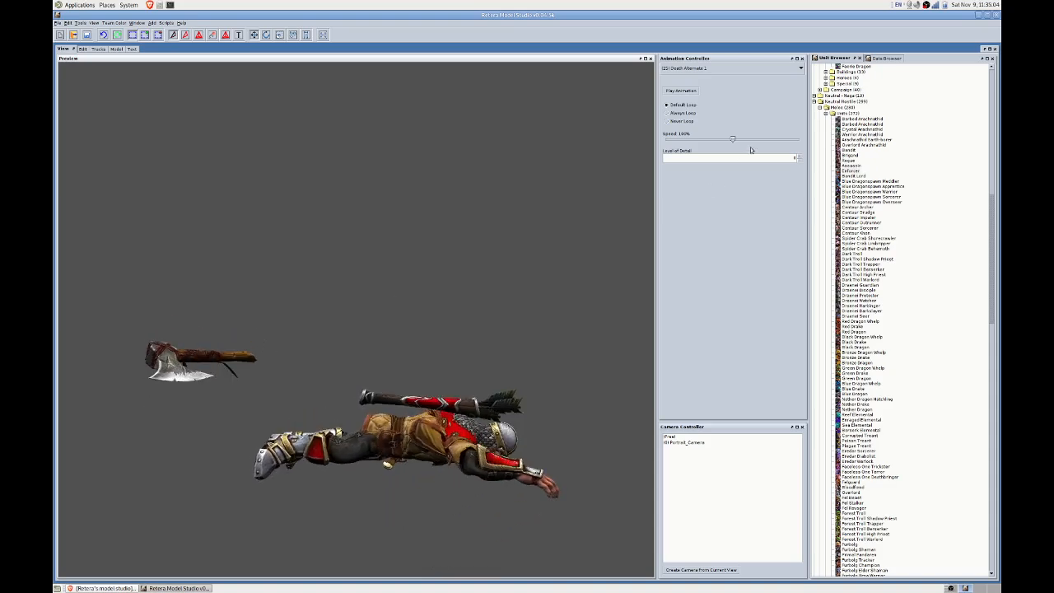
left_click(670, 90)
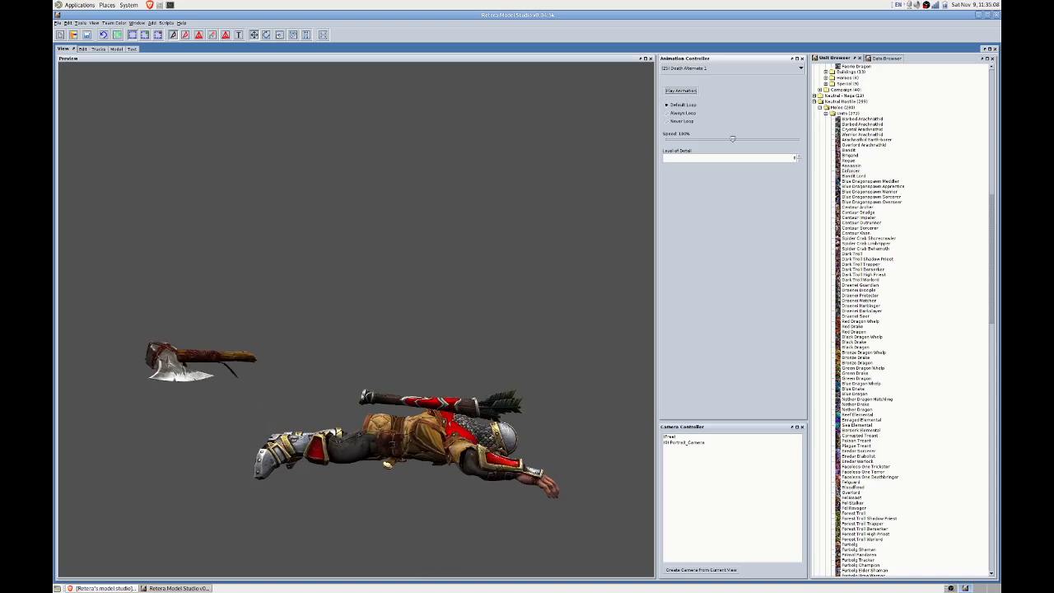
left_click(694, 91)
left_click(684, 92)
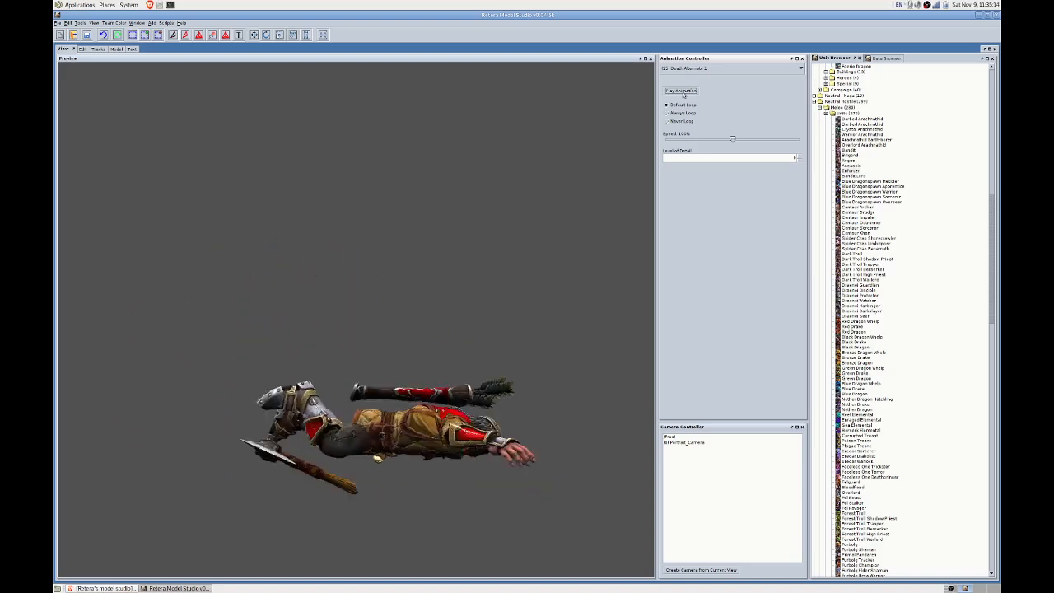
left_click(684, 92)
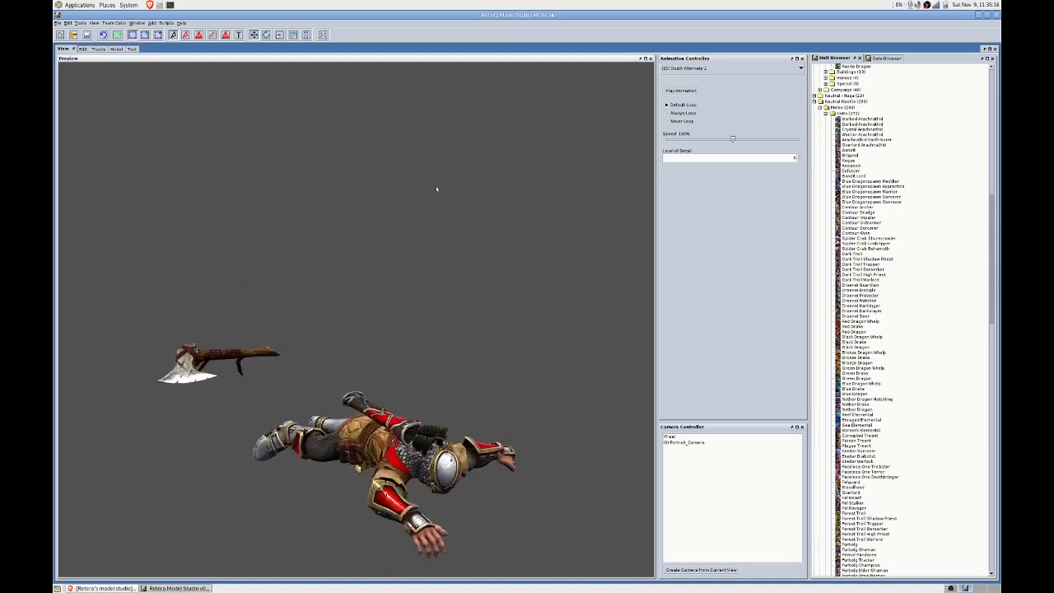
left_click(700, 68)
left_click(700, 68)
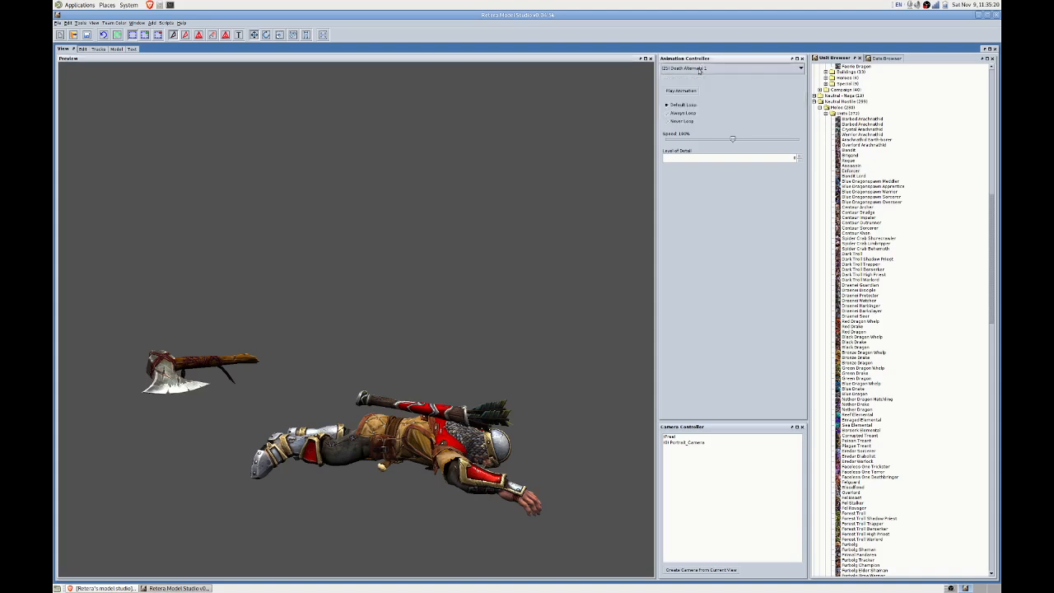
left_click(700, 68)
left_click(700, 69)
left_click(700, 68)
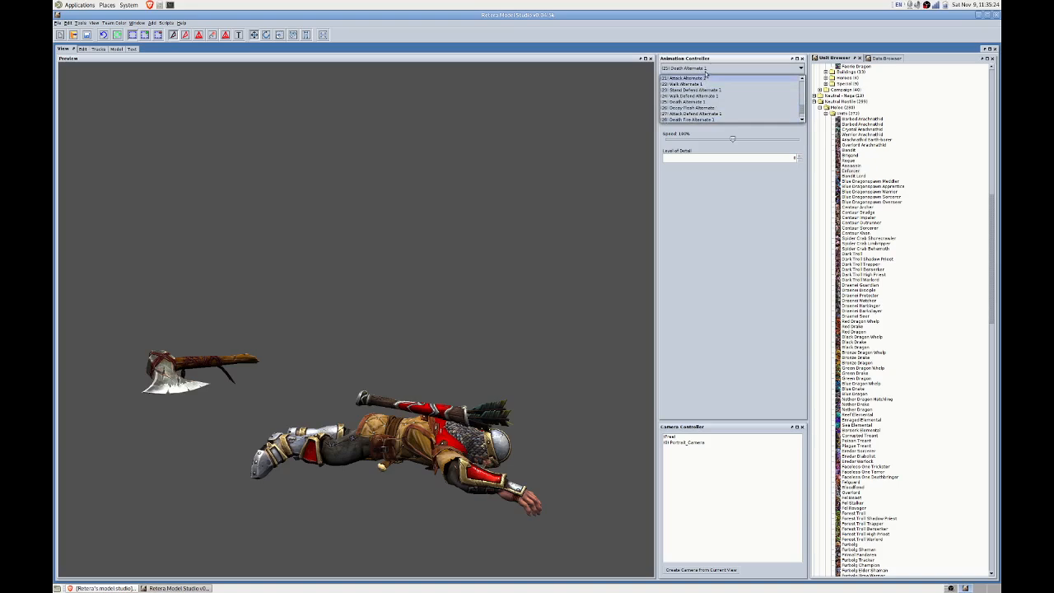
left_click(706, 69)
left_click_drag(468, 223, 294, 365)
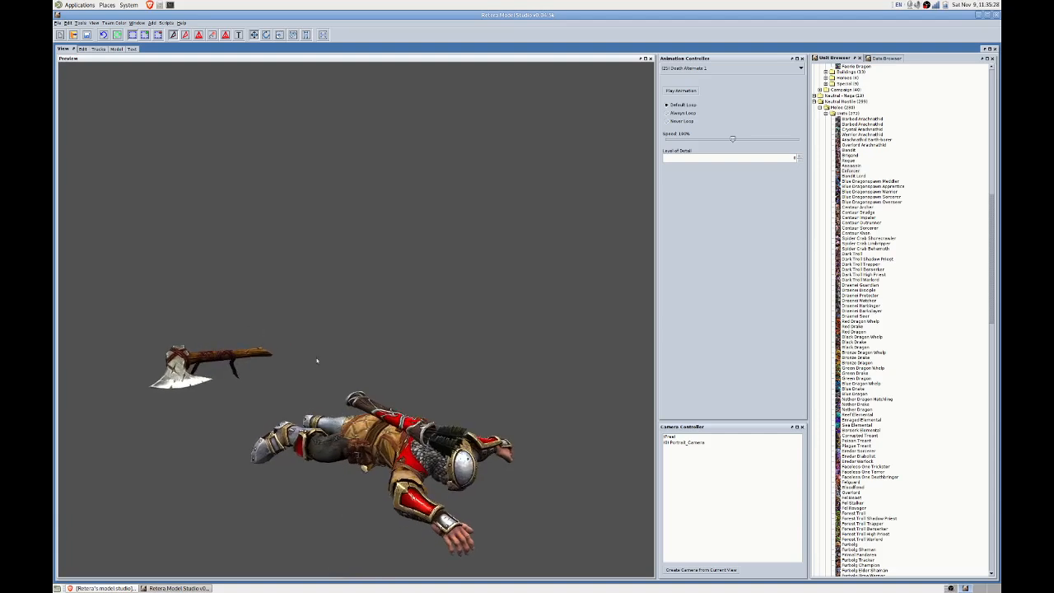
Preview the Decay Flesh Alternate animation at maximum playback speed and check where the axe lies relative to the corpse.
left_click_drag(243, 360, 238, 358)
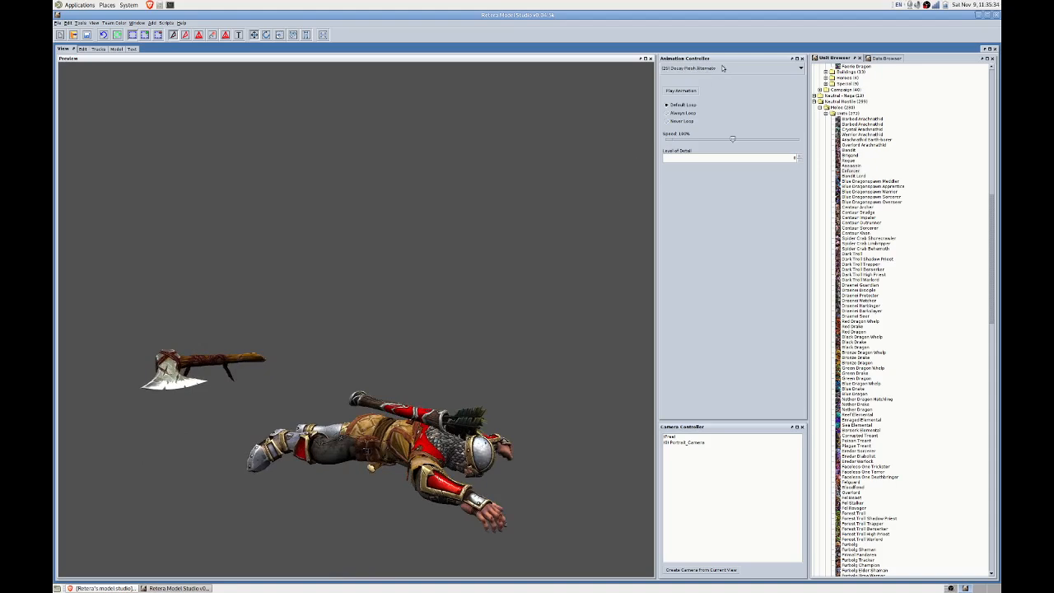
scroll(722, 68, "down", 1)
left_click(722, 69)
left_click(722, 68)
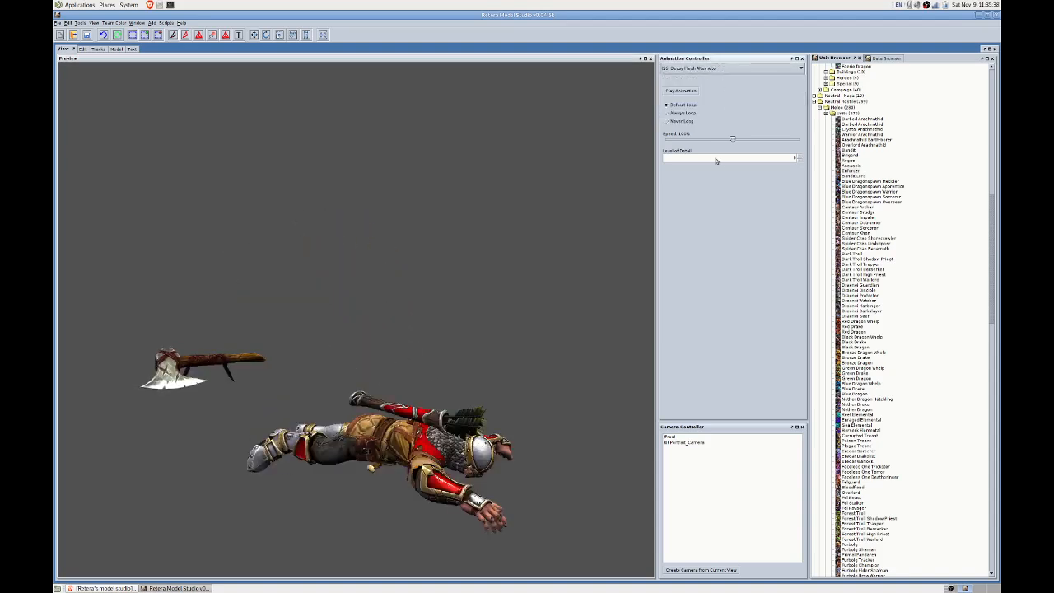
left_click_drag(730, 140, 895, 148)
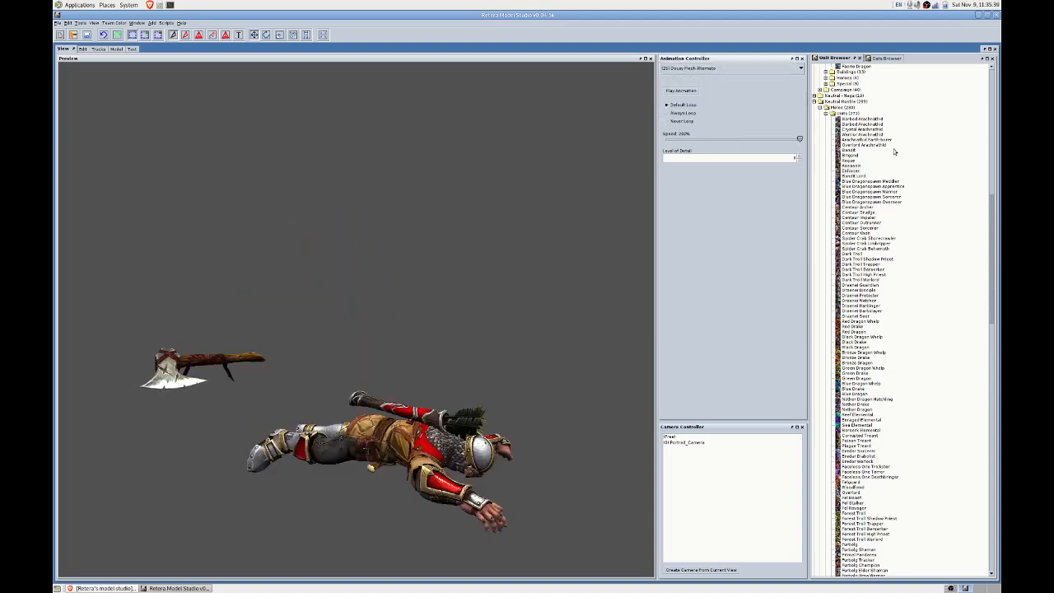
left_click_drag(460, 228, 432, 238)
Preview the Attack Defend Alternate 1 animation and restore the playback speed to 100%.
left_click(722, 68)
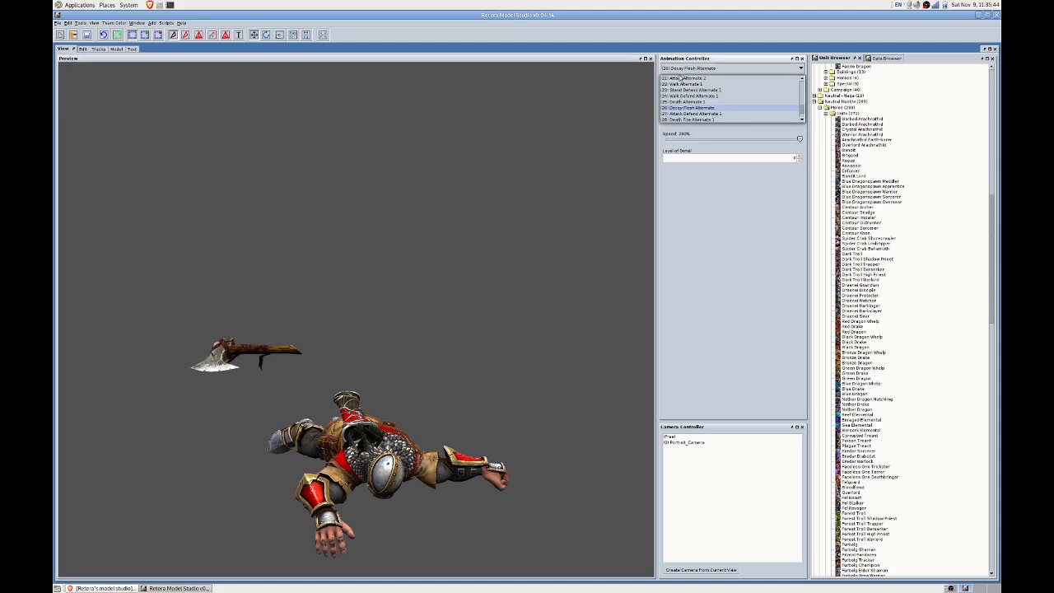
left_click(696, 95)
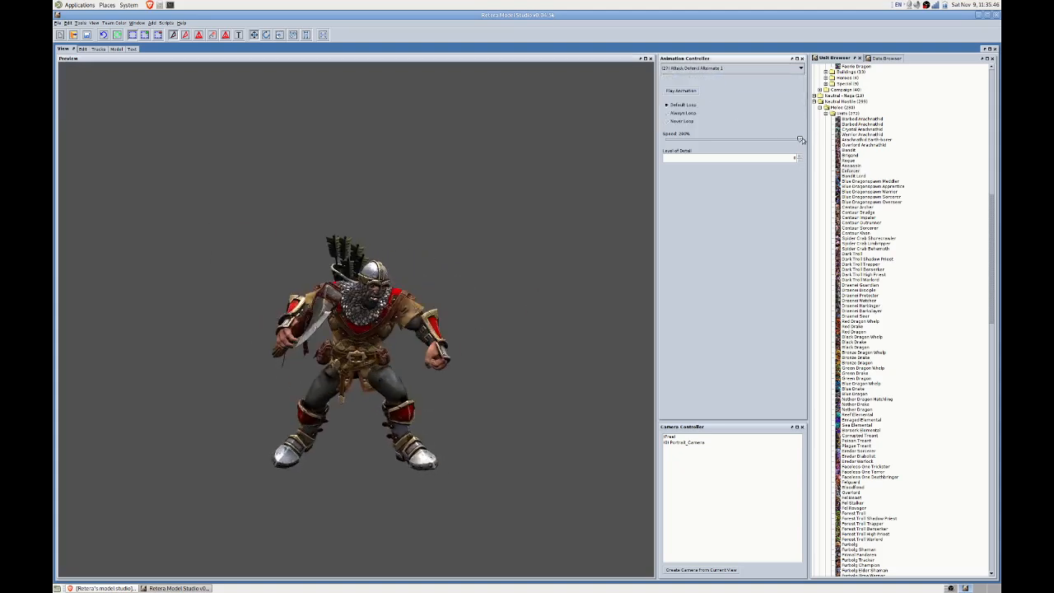
left_click_drag(800, 138, 732, 142)
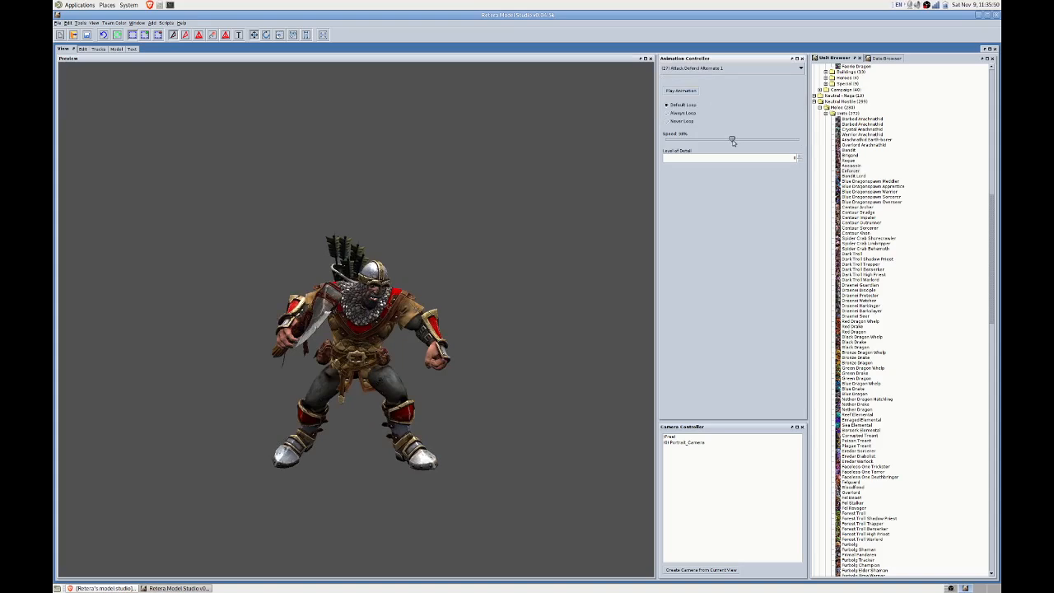
left_click_drag(733, 142, 733, 143)
Preview the Death Fire Alternate 1, Decay Bone Alternate and Stand Ready Alternate 1 animations.
scroll(730, 70, "down", 1)
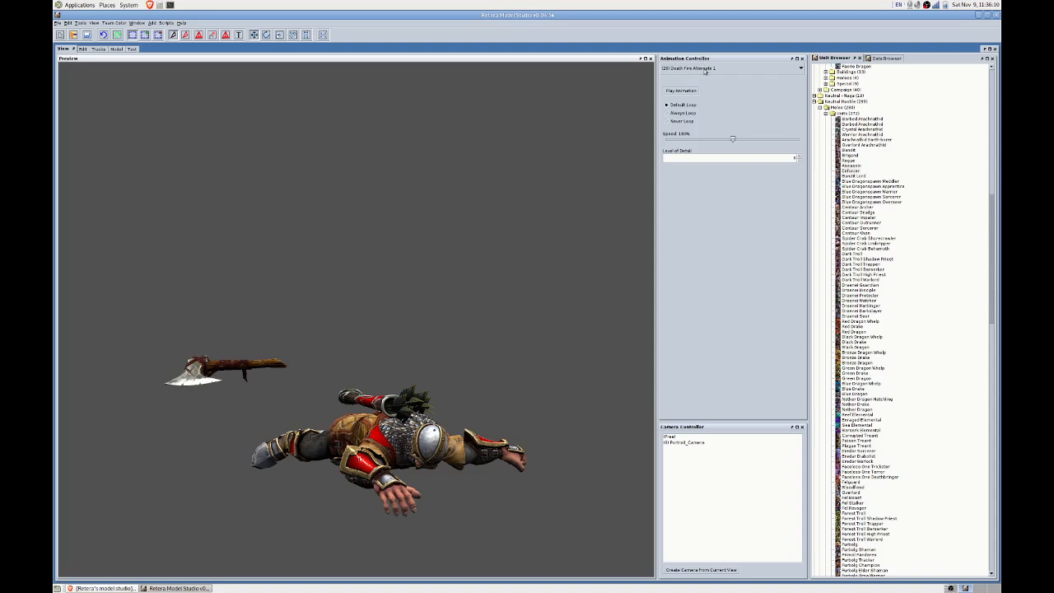
key("Down")
key("Down")
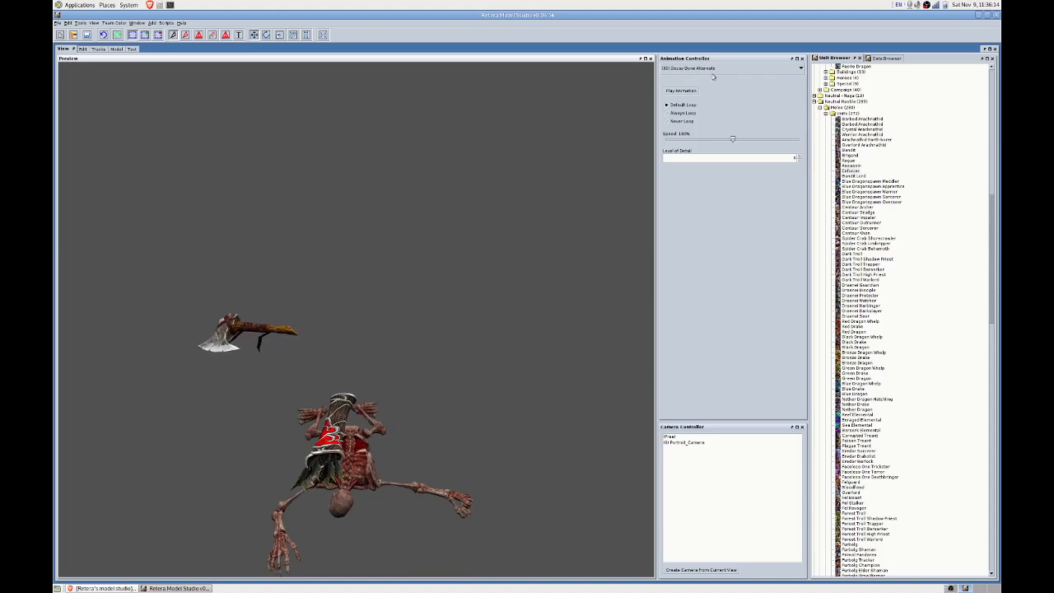
key("Down")
key("Up")
key("Down")
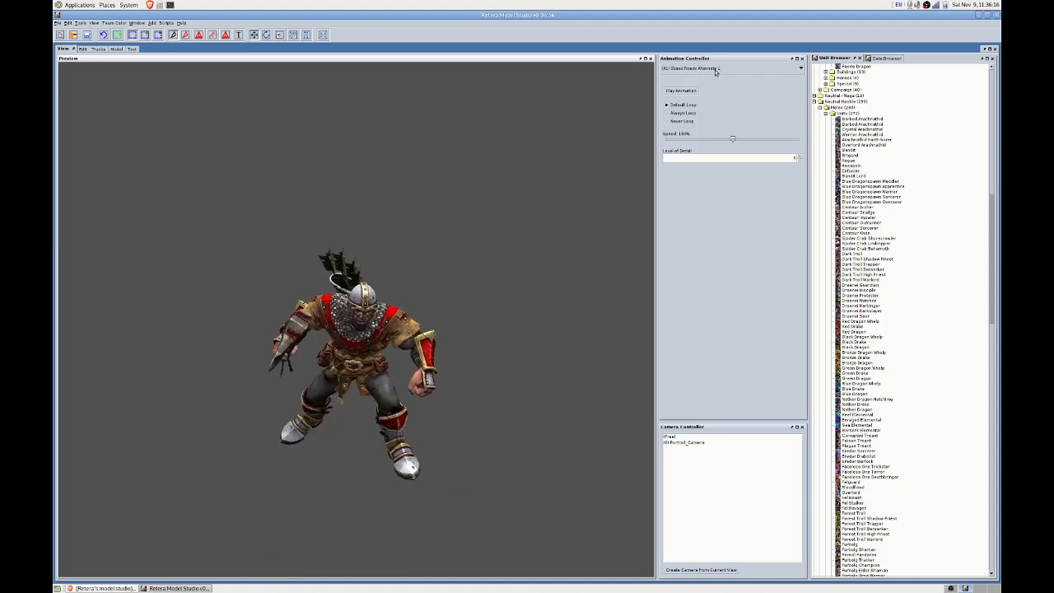
Recheck Attack Defend Alternate 1, and return the preview to the Stand Alternate 1 animation.
left_click(716, 68)
left_click(716, 68)
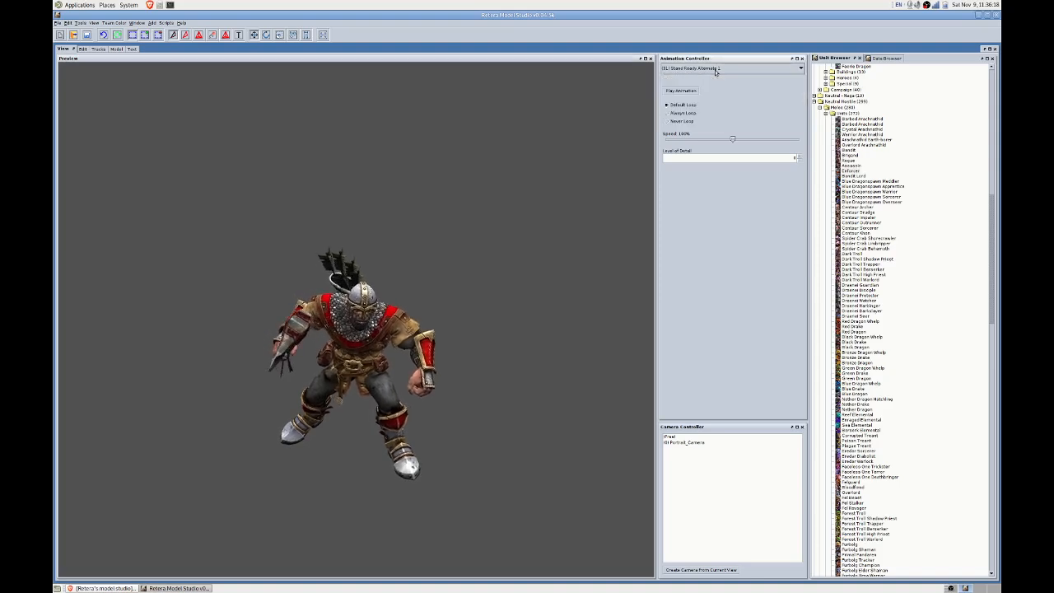
key("Down")
key("Up")
left_click(716, 68)
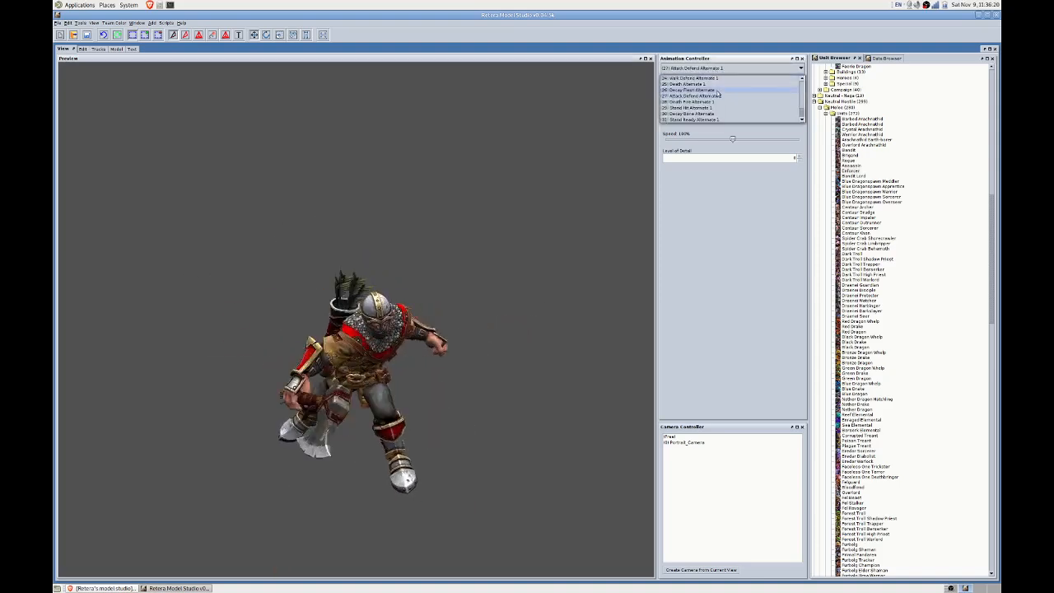
left_click(701, 89)
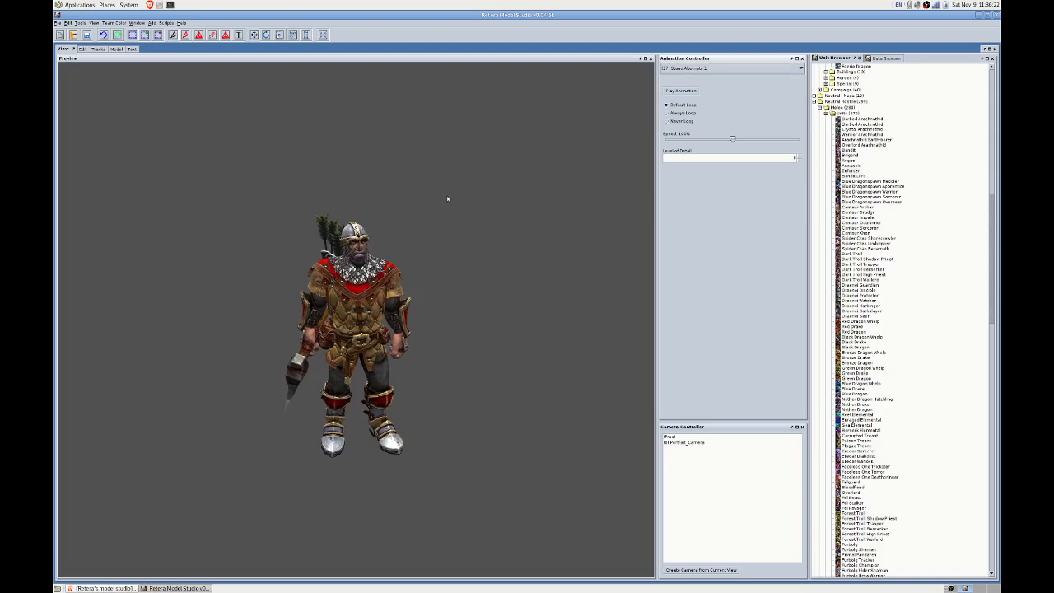
Save the model as a new MDX file named MilitiaWithBow_AlternateToken.
left_click(63, 49)
left_click(72, 78)
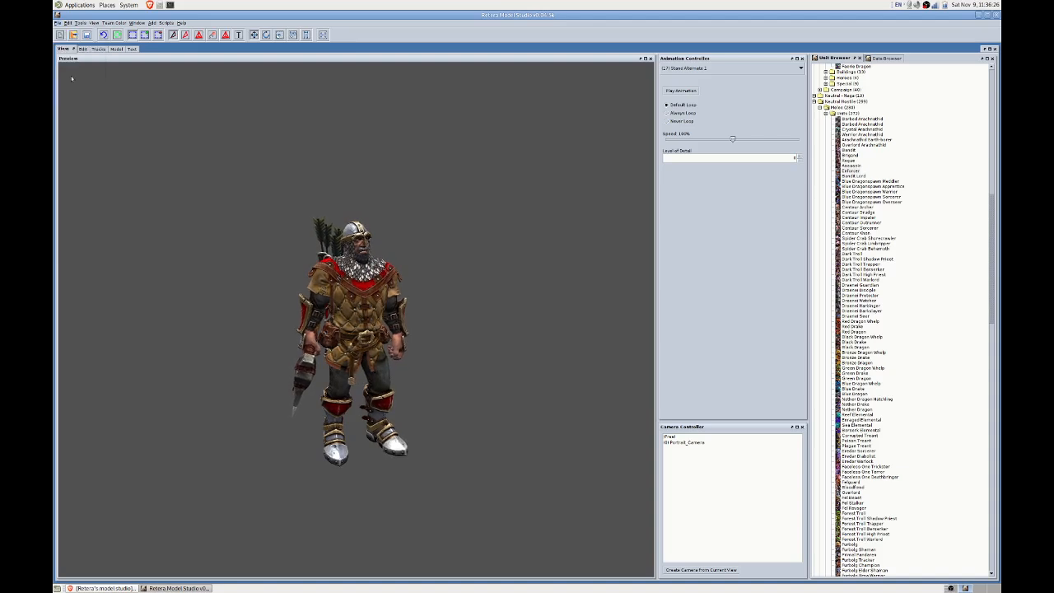
left_click(500, 337)
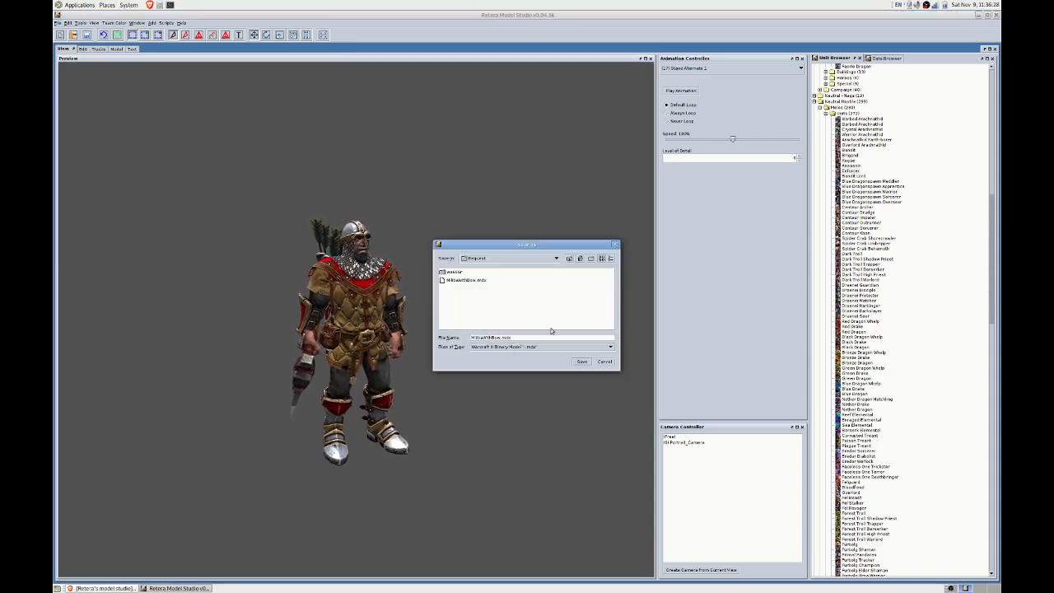
type("_Alter")
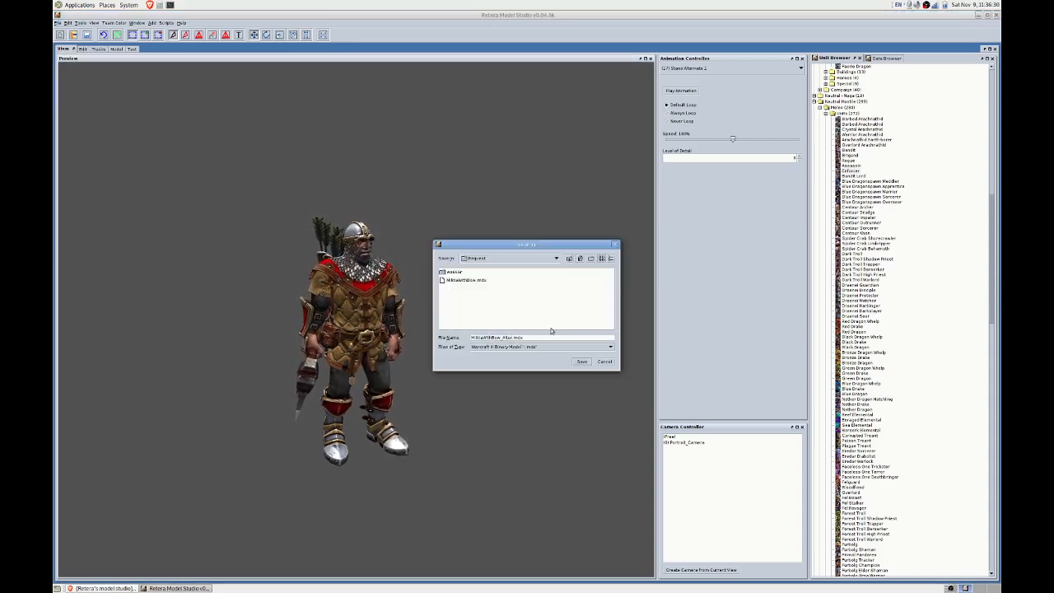
type("nateToken")
key("Return")
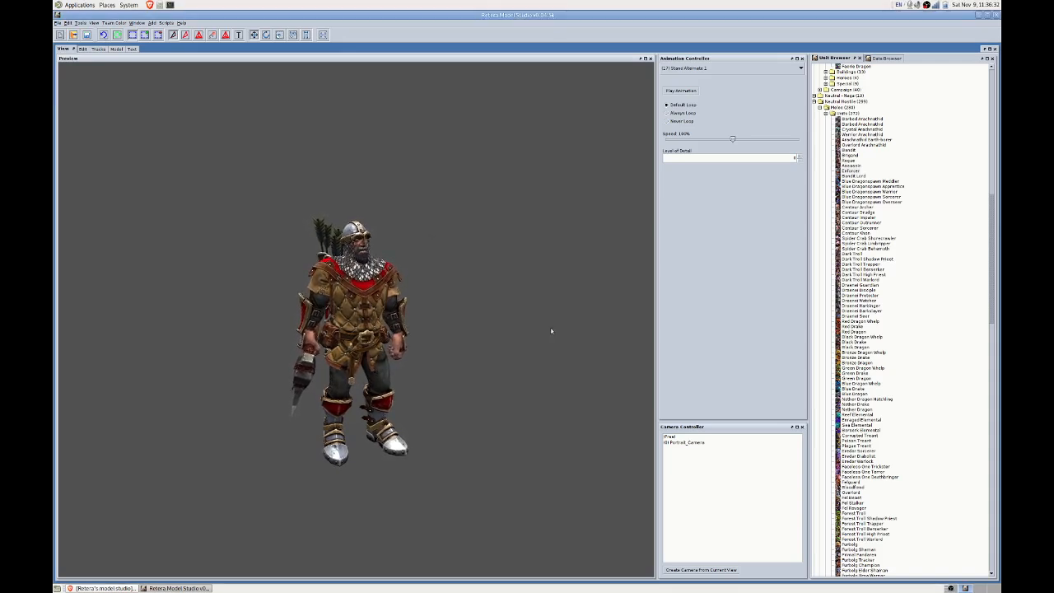
Open the model for animation editing and set the time bounds to the Death Alternate 1 sequence.
left_click(82, 50)
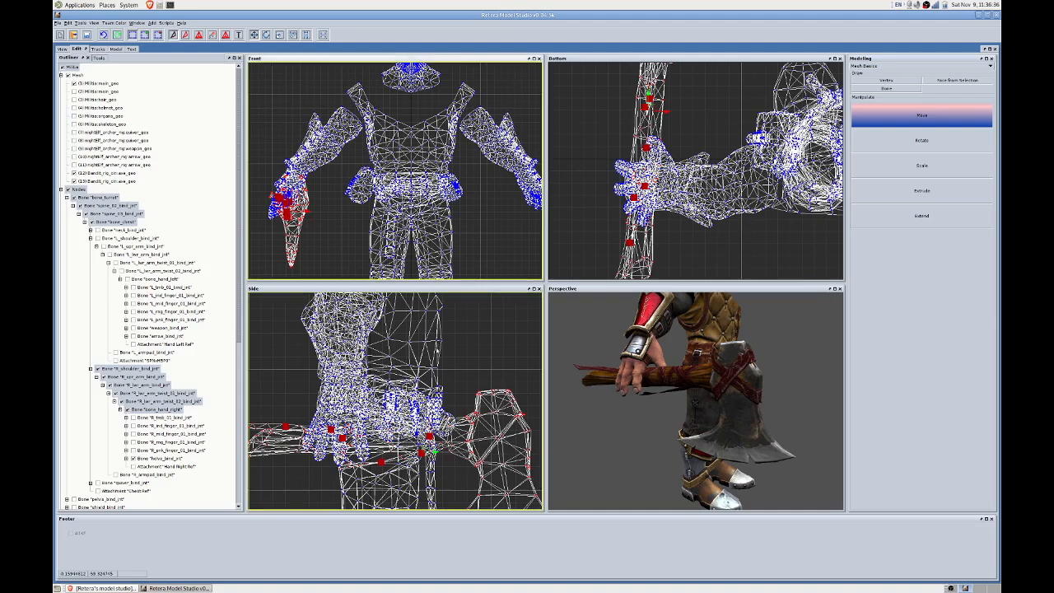
scroll(396, 400, "down", 5)
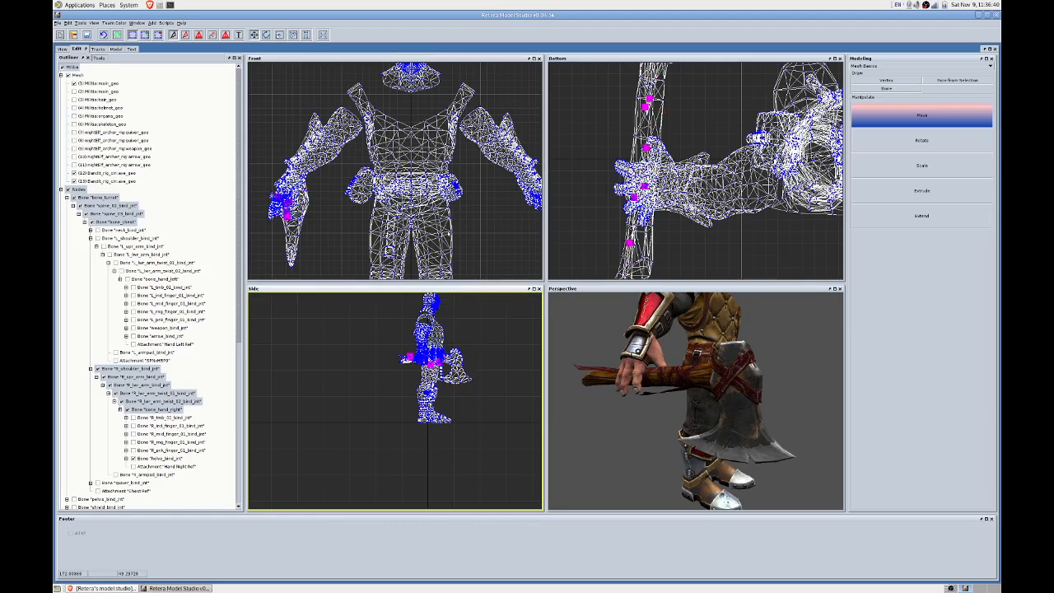
scroll(395, 173, "down", 2)
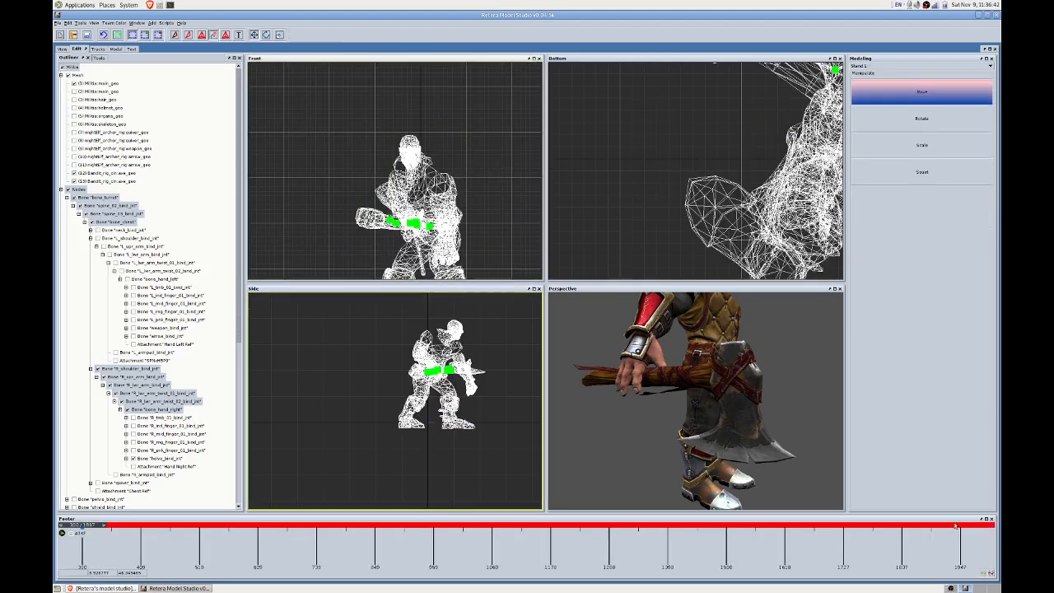
left_click(992, 570)
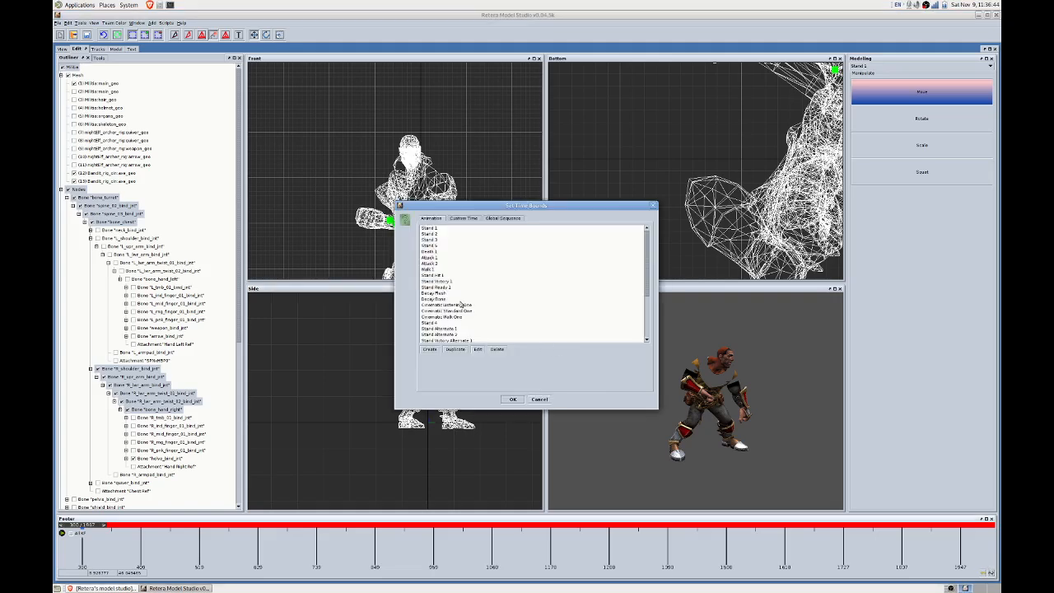
scroll(455, 299, "down", 4)
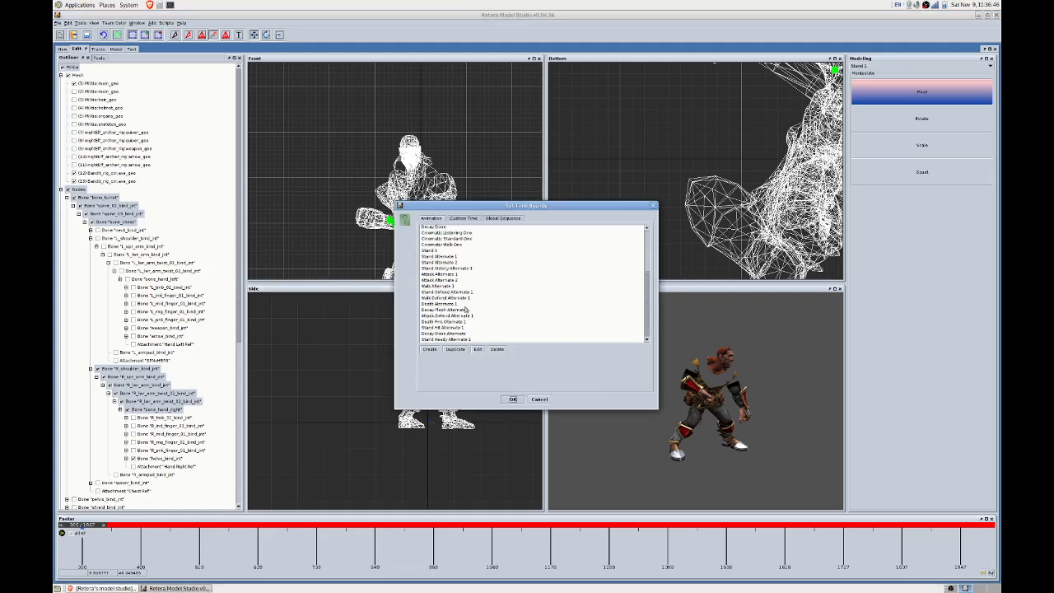
left_click(449, 304)
left_click(512, 400)
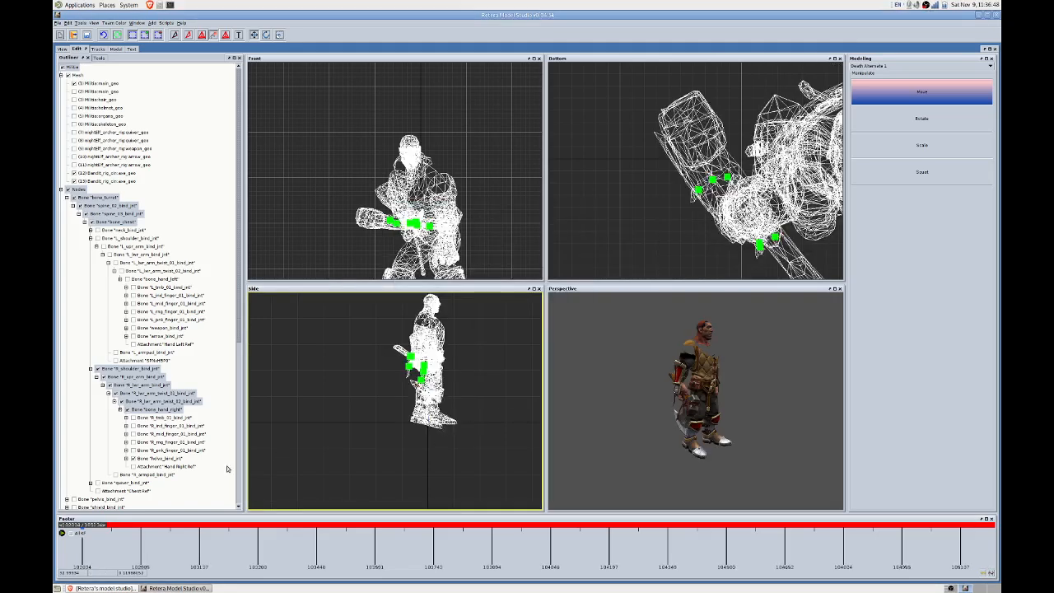
Near the end of Death Alternate 1, move the axe's bone down from mid-air to ground level beside the body.
left_click_drag(118, 528, 970, 522)
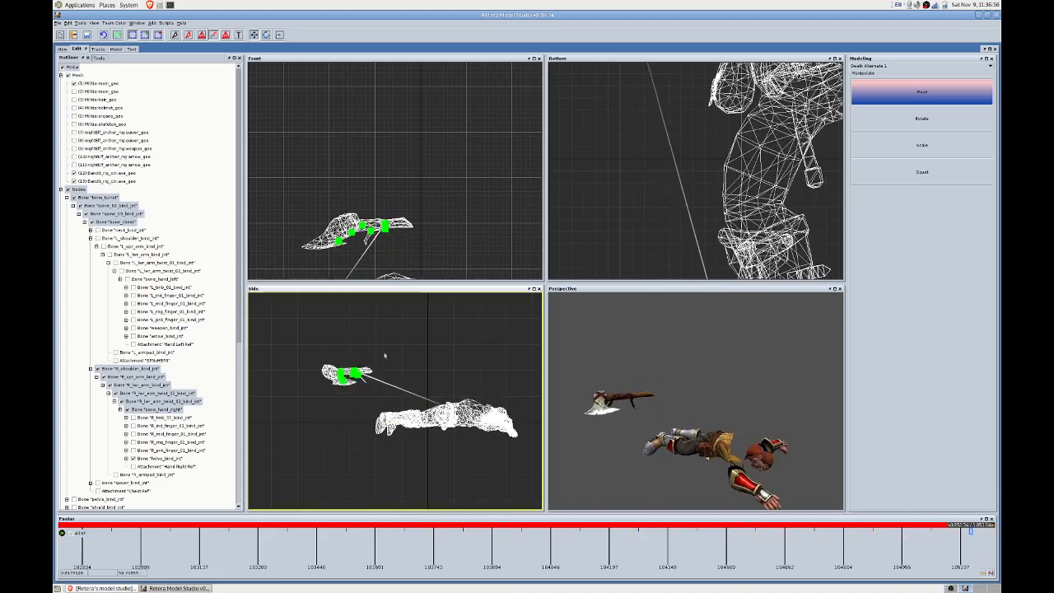
scroll(407, 397, "up", 2)
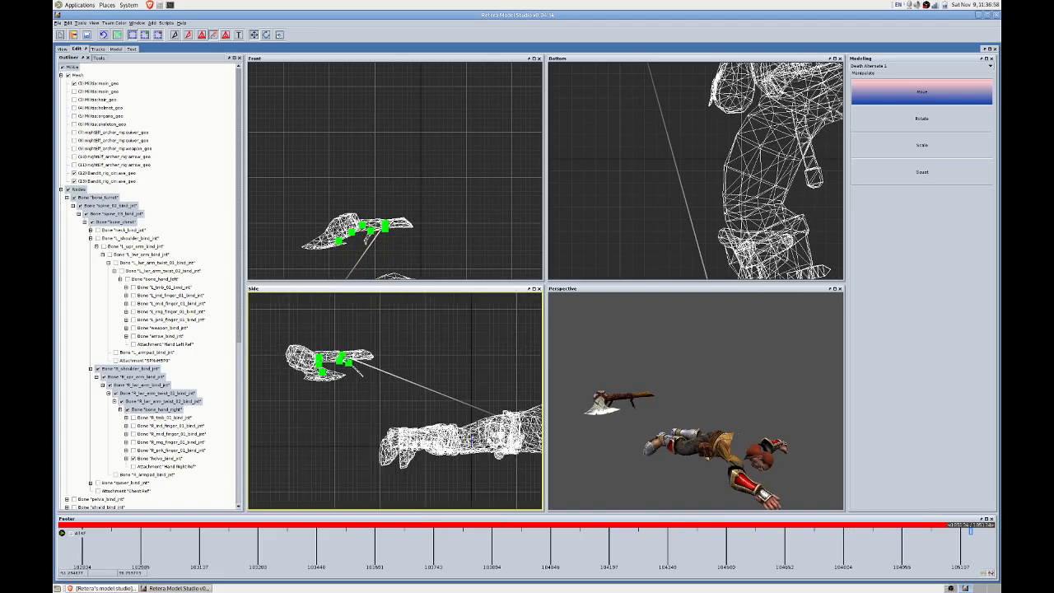
left_click(342, 356)
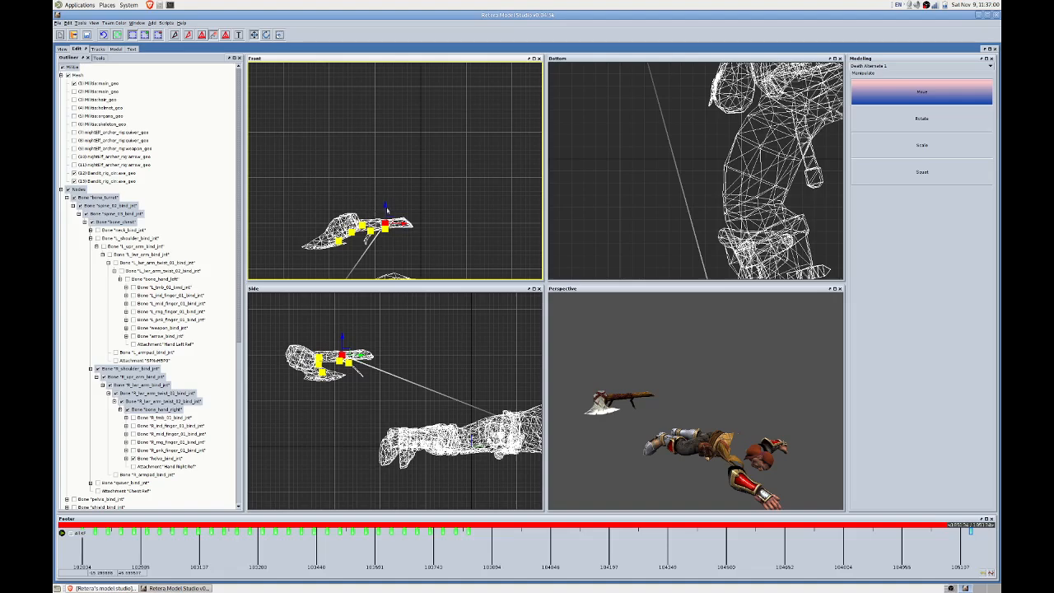
middle_click_drag(385, 211, 368, 188)
scroll(368, 188, "down", 2)
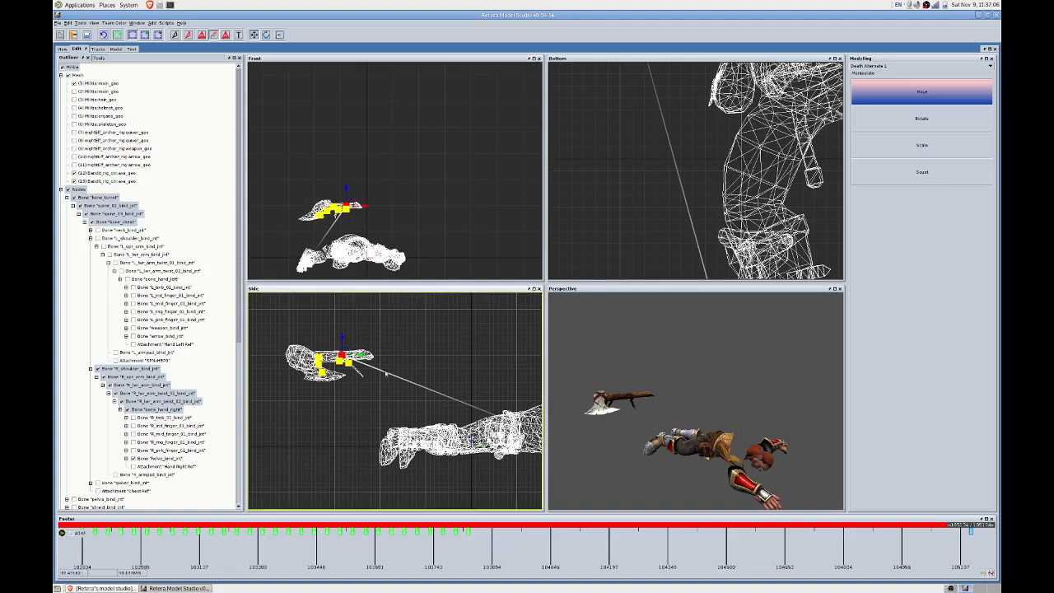
scroll(385, 374, "down", 1)
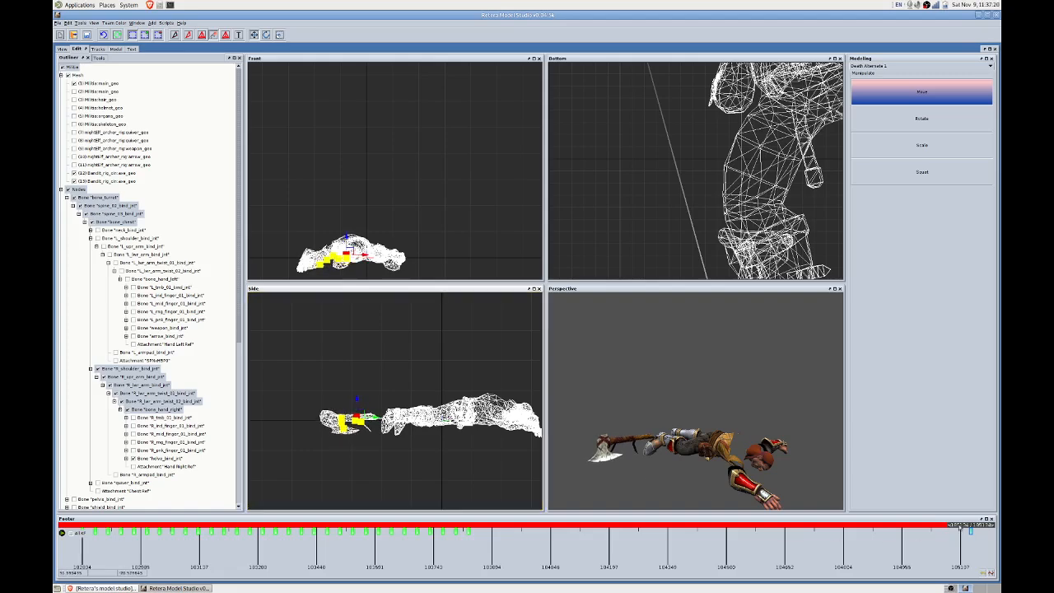
Scrub back through the death sequence and replay Death Alternate 1 in the preview to check the axe's fall.
left_click_drag(960, 529, 431, 527)
left_click(62, 49)
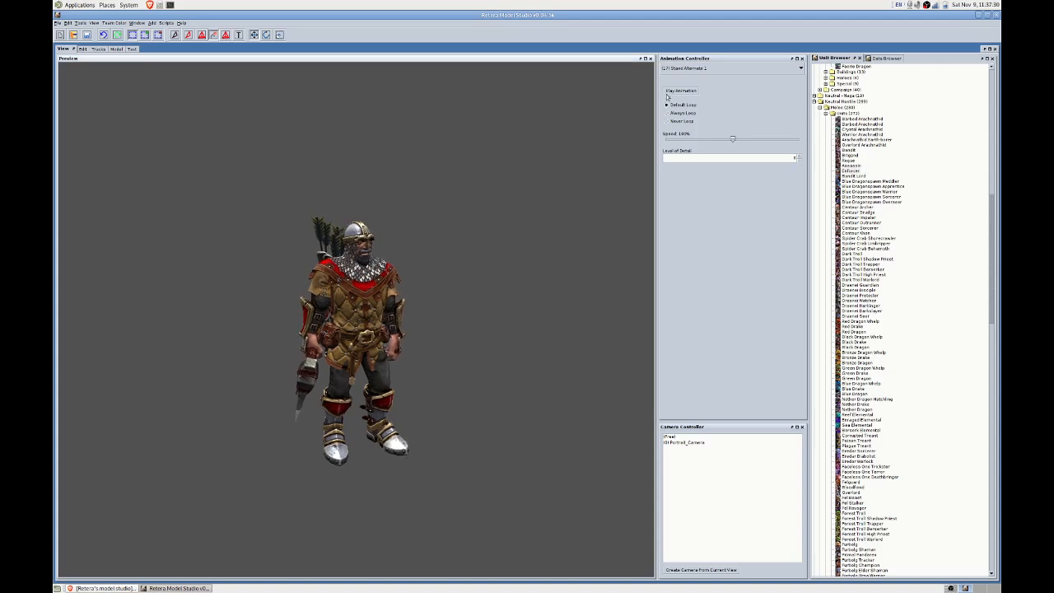
left_click(675, 68)
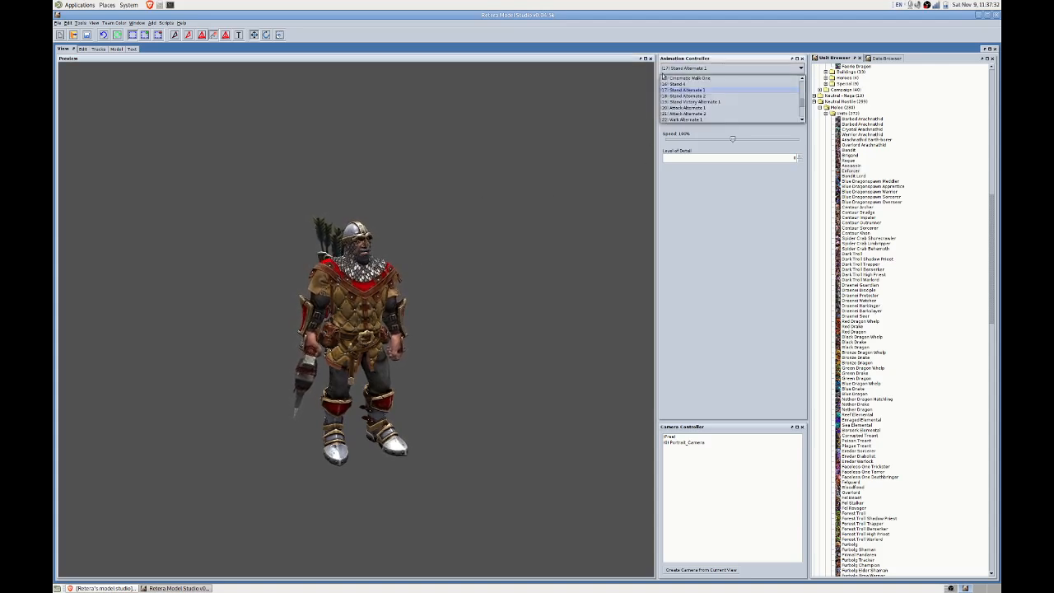
scroll(707, 103, "down", 2)
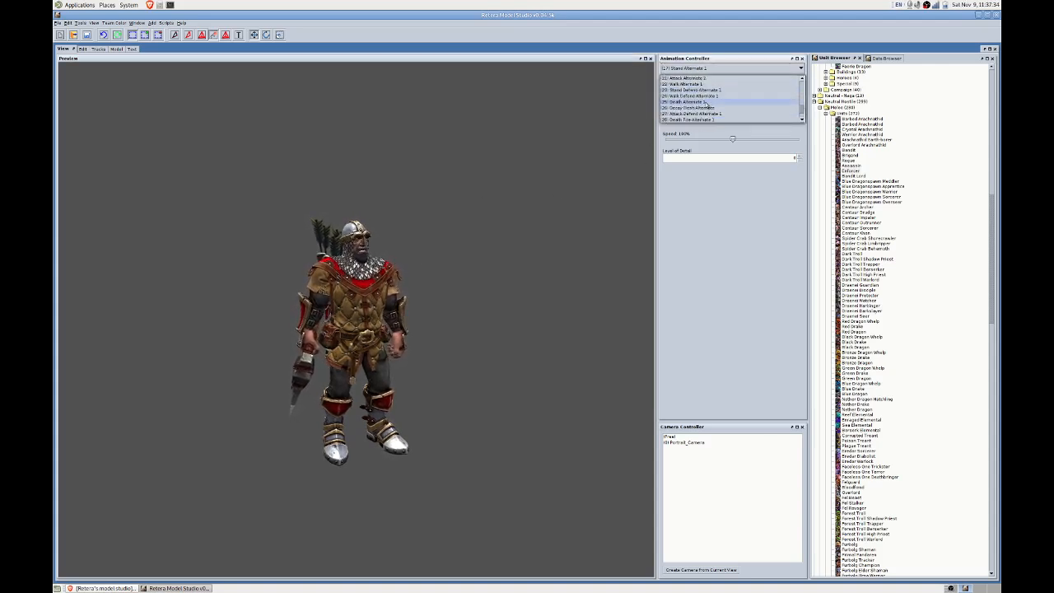
left_click(701, 102)
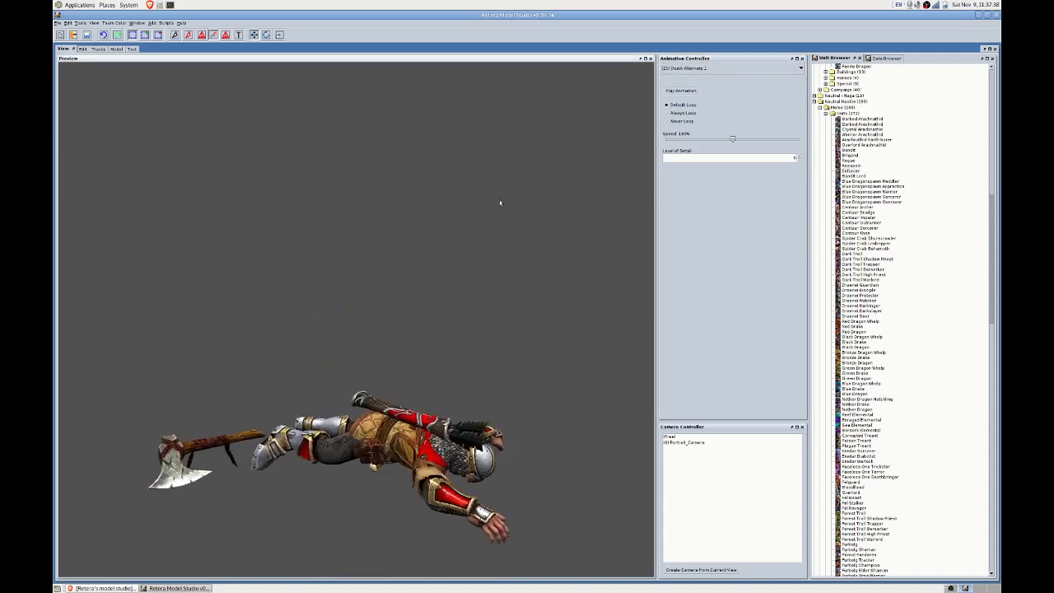
Return to animation editing, check the axe's bone at the end of Death Alternate 1, and set the time bounds to Decay Flesh Alternate.
left_click(82, 49)
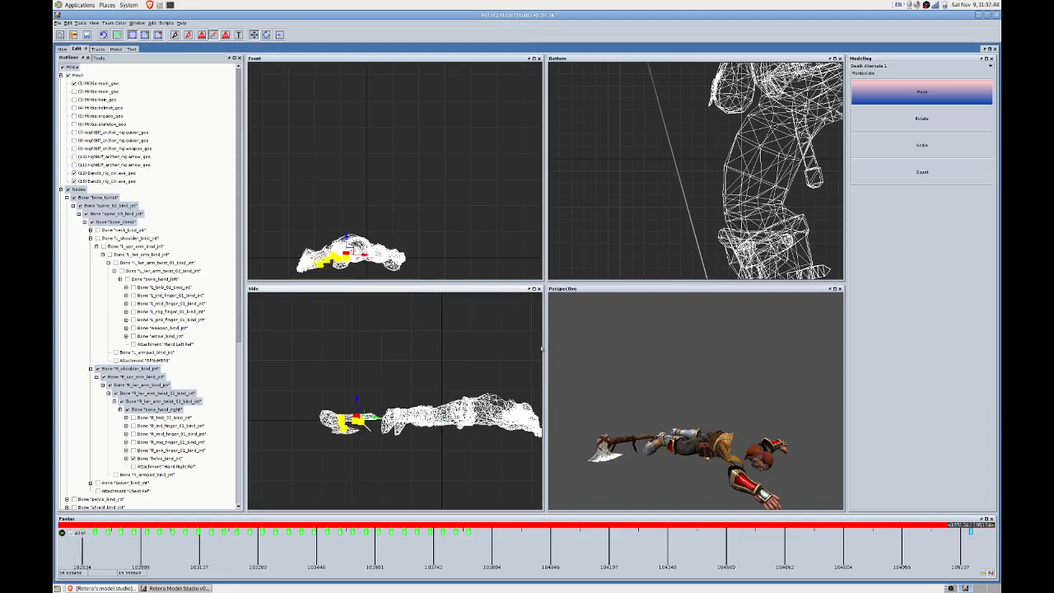
left_click(354, 252)
scroll(360, 253, "up", 2)
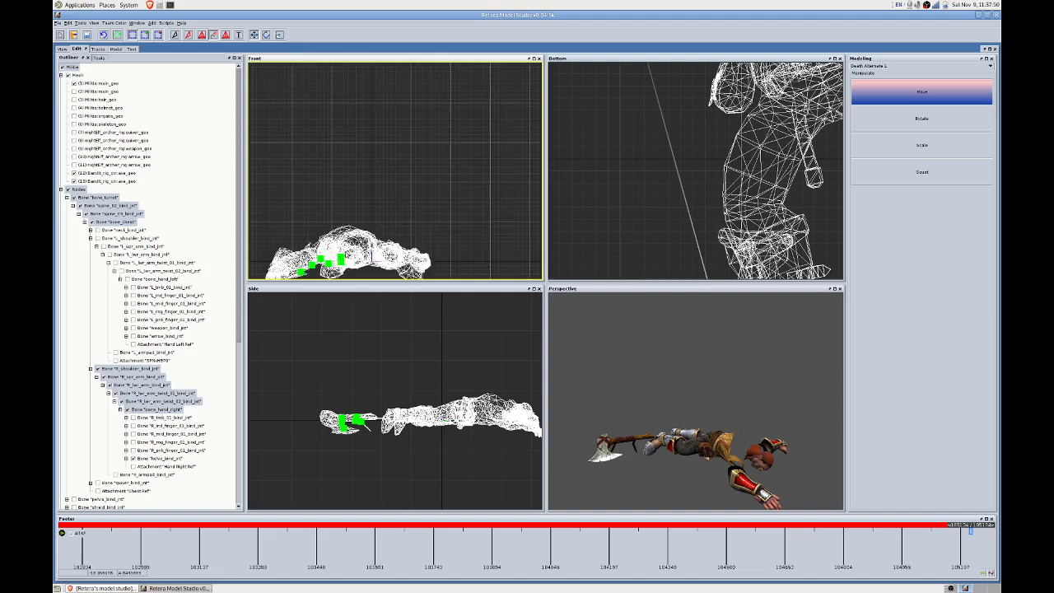
left_click(340, 258)
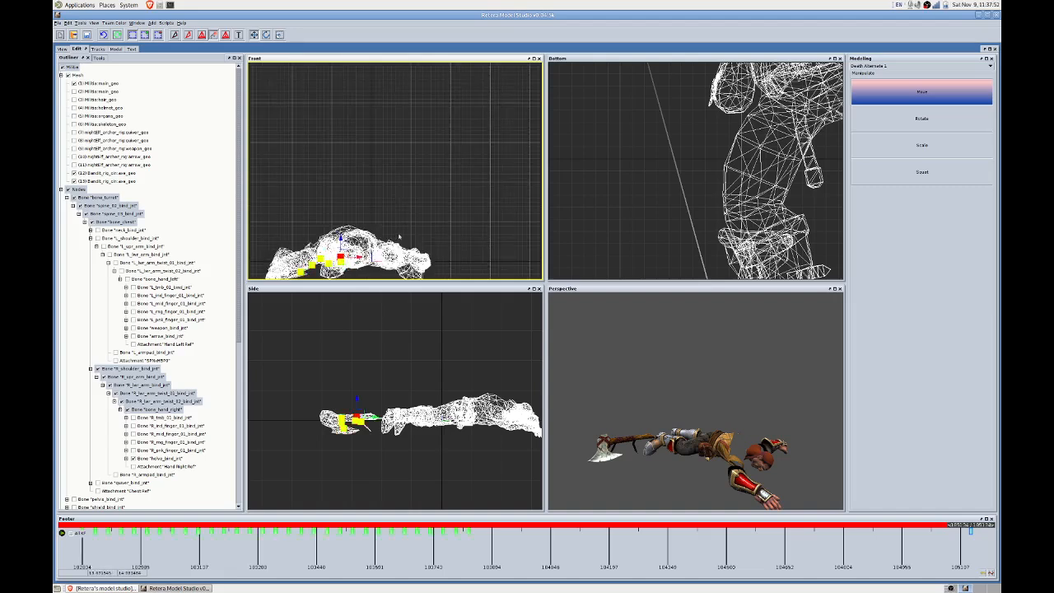
scroll(401, 237, "down", 1)
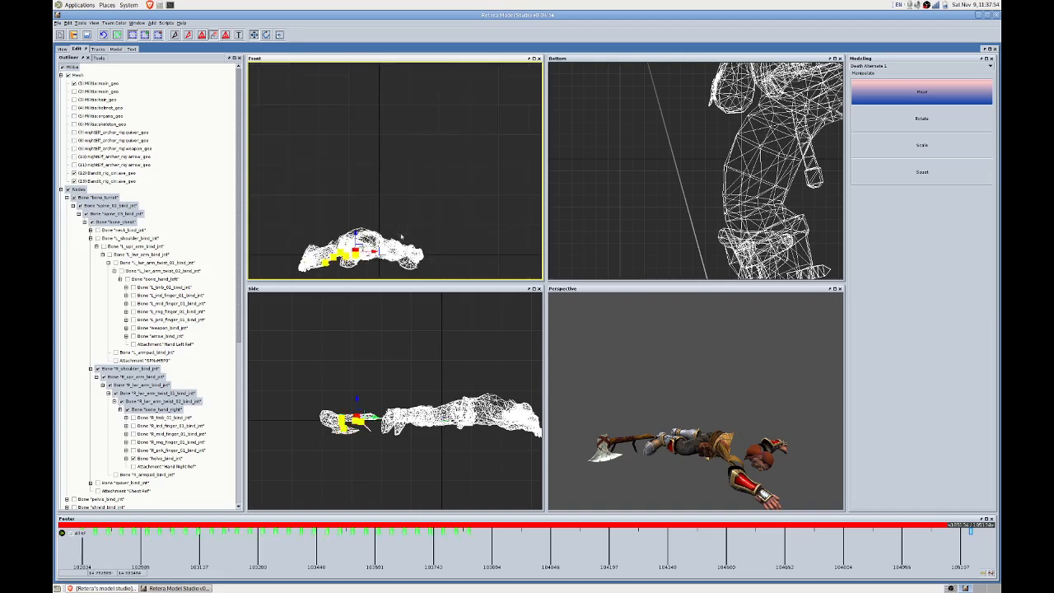
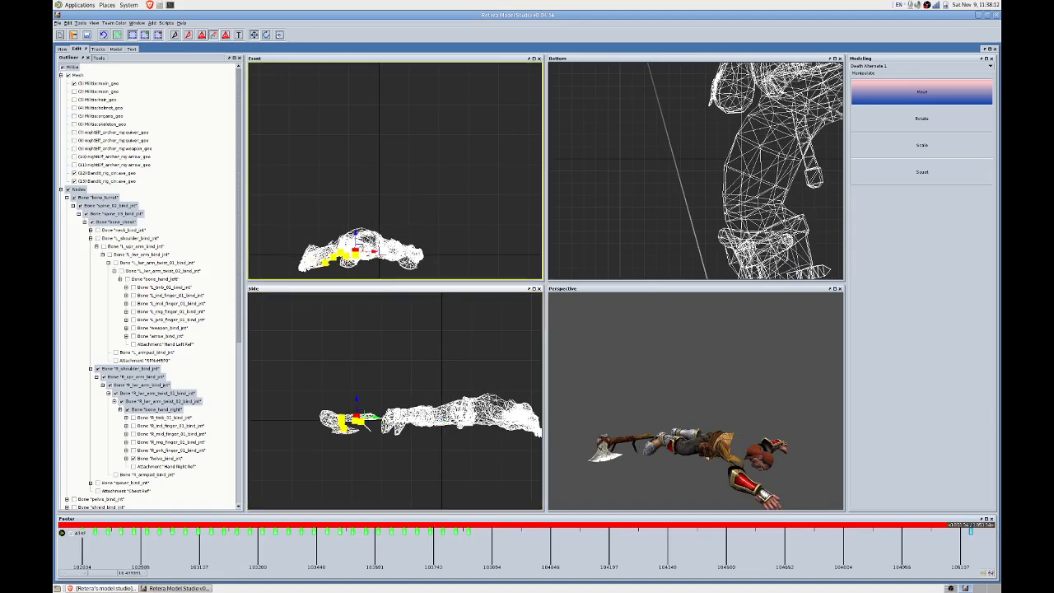
scroll(379, 239, "up", 1)
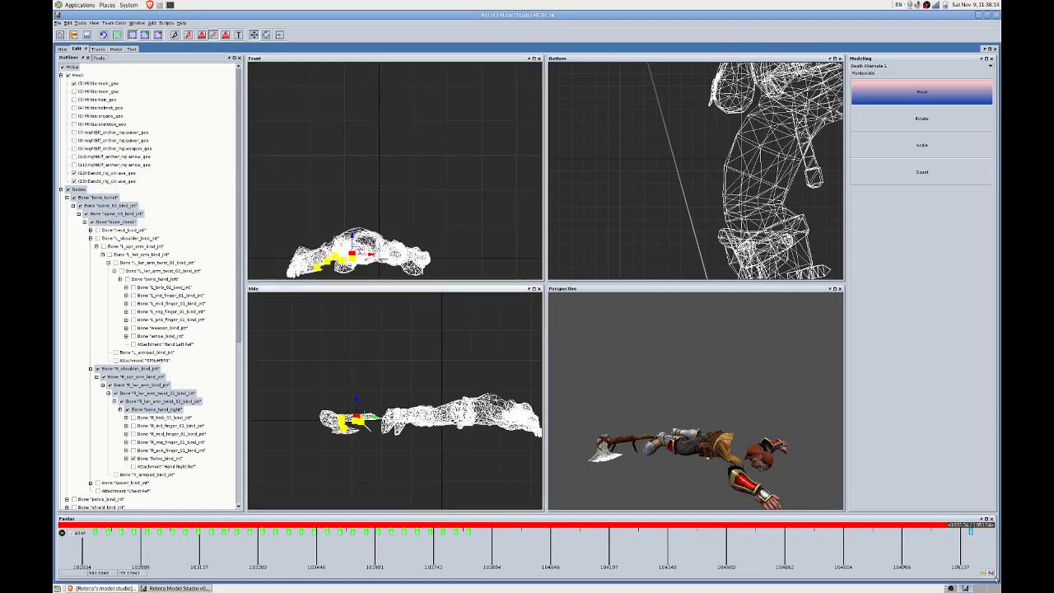
left_click(991, 574)
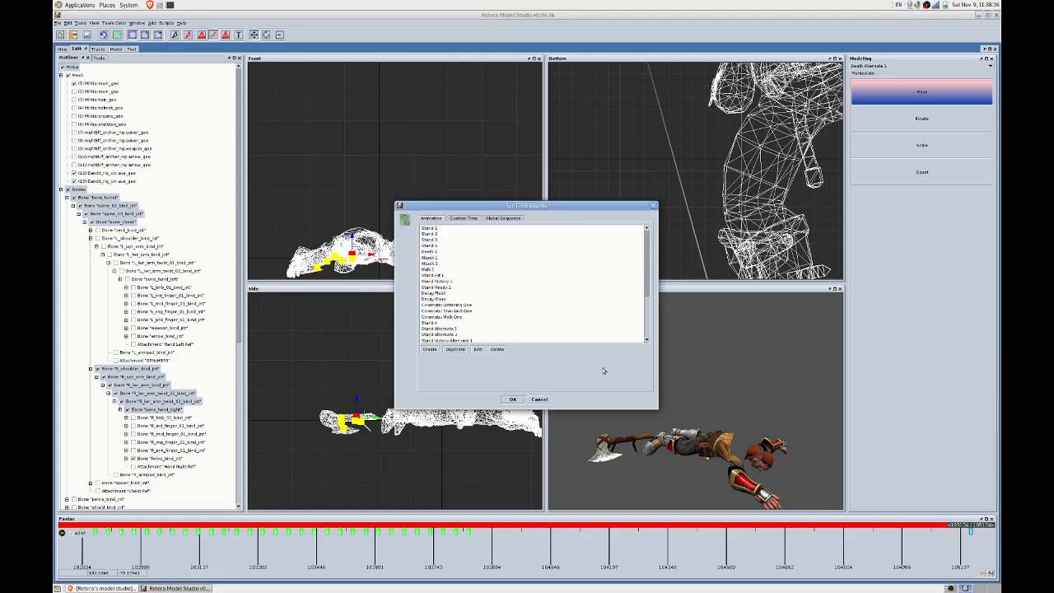
scroll(505, 327, "down", 3)
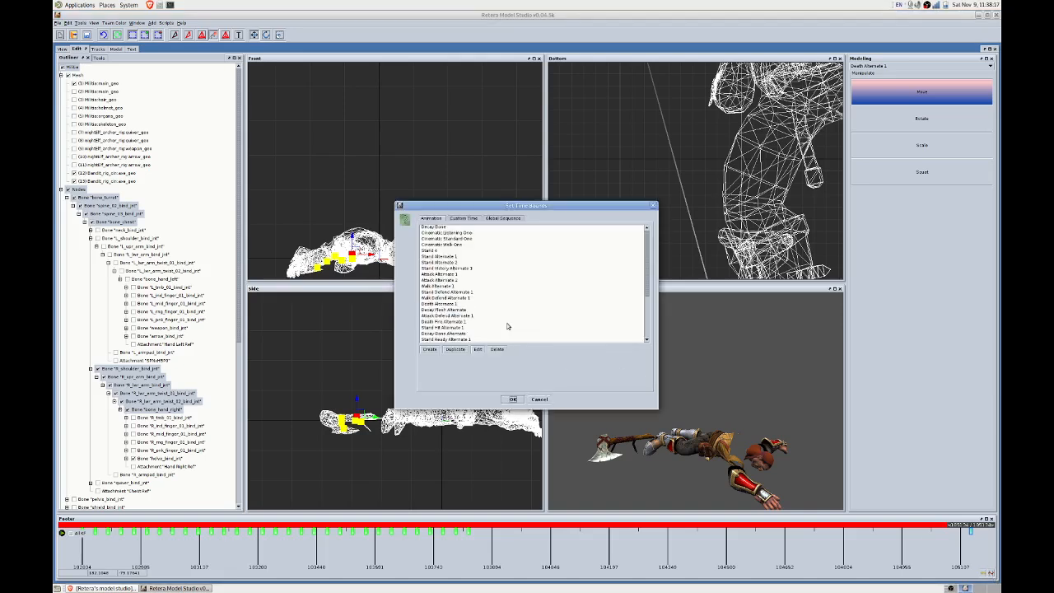
left_click(458, 317)
left_click(454, 309)
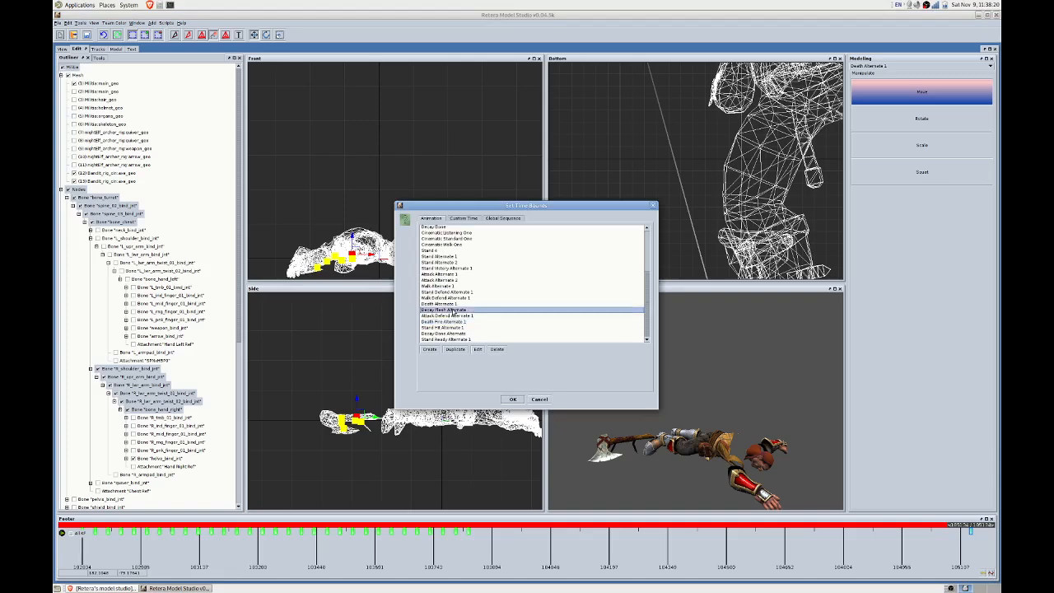
left_click(511, 399)
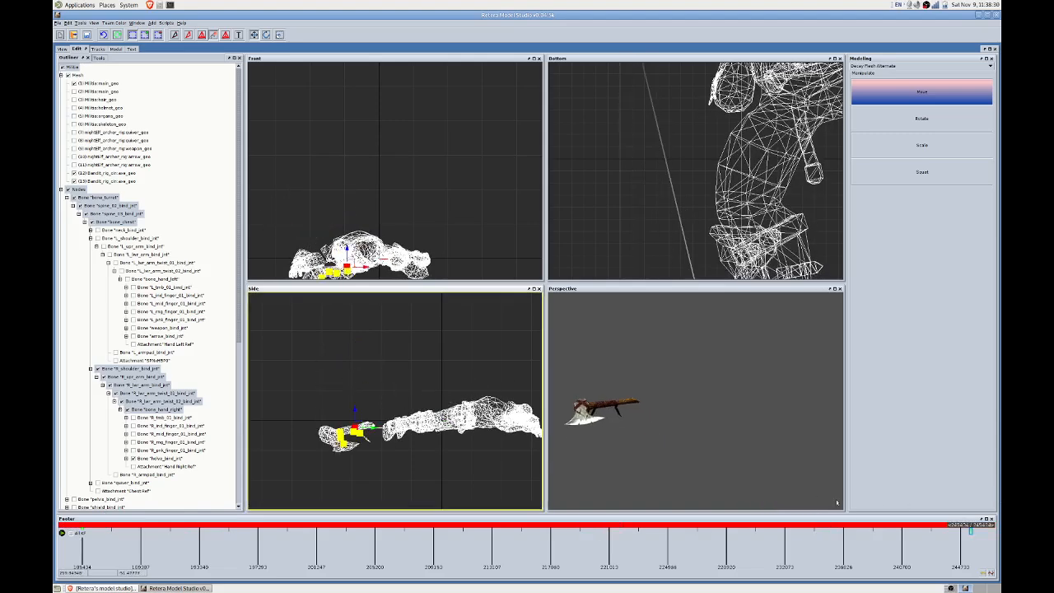
Set the time bounds to the Decay Bone Alternate sequence to check the axe's position in it.
left_click(991, 574)
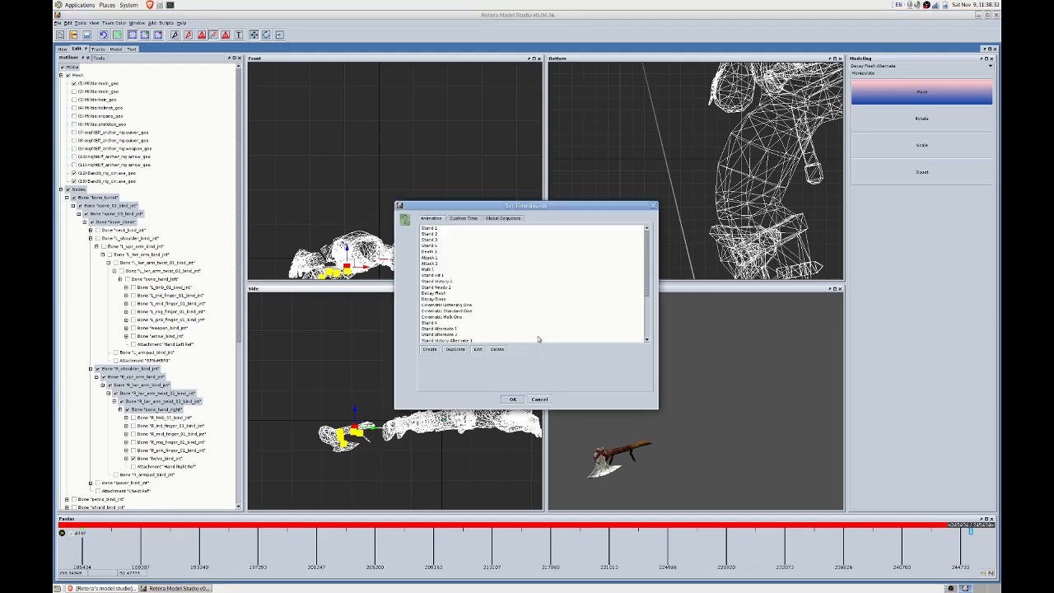
scroll(475, 327, "down", 5)
left_click(467, 334)
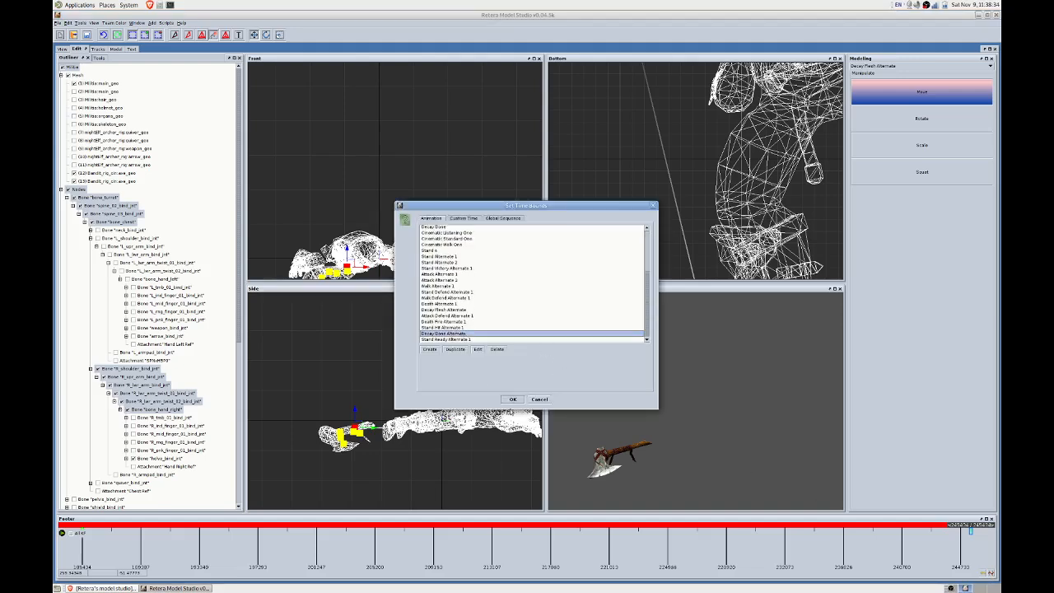
left_click(512, 399)
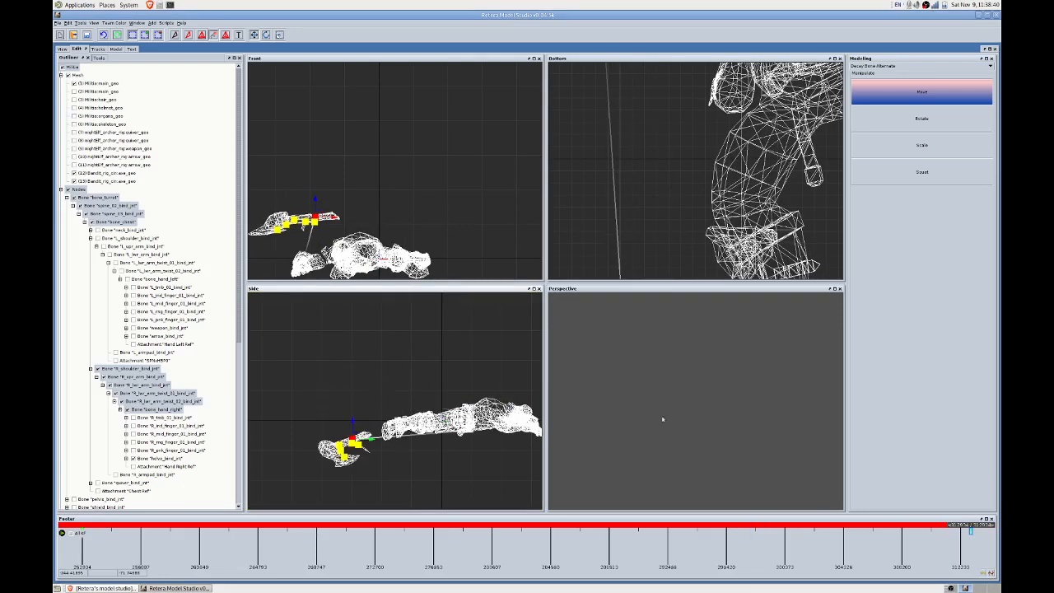
Play the standard Decay Flesh and Decay Bone sequences in the model preview to inspect the decaying body and its weapons.
left_click(66, 49)
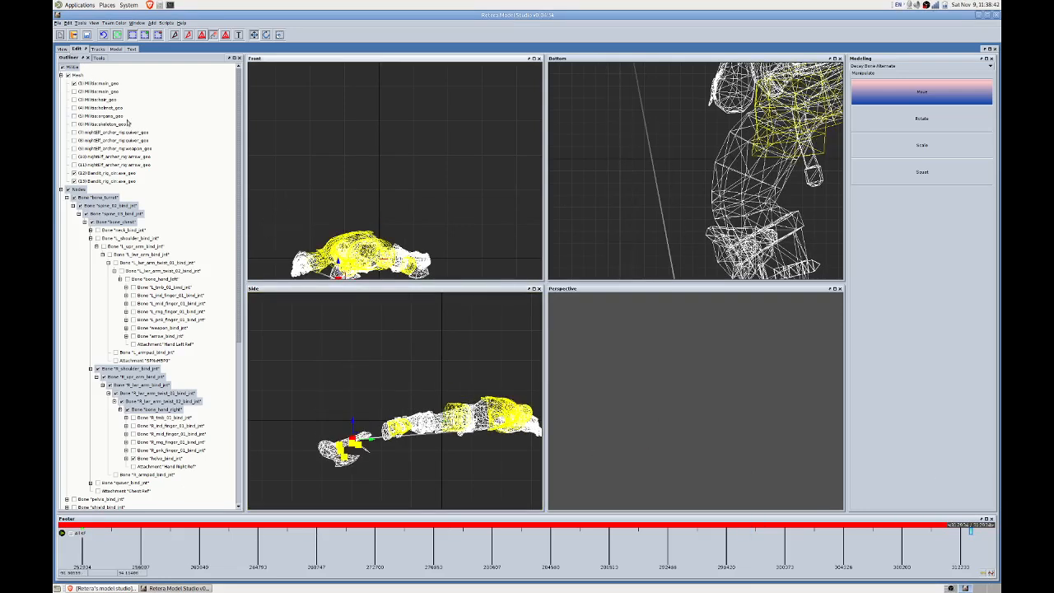
left_click_drag(331, 223, 355, 194)
left_click(733, 68)
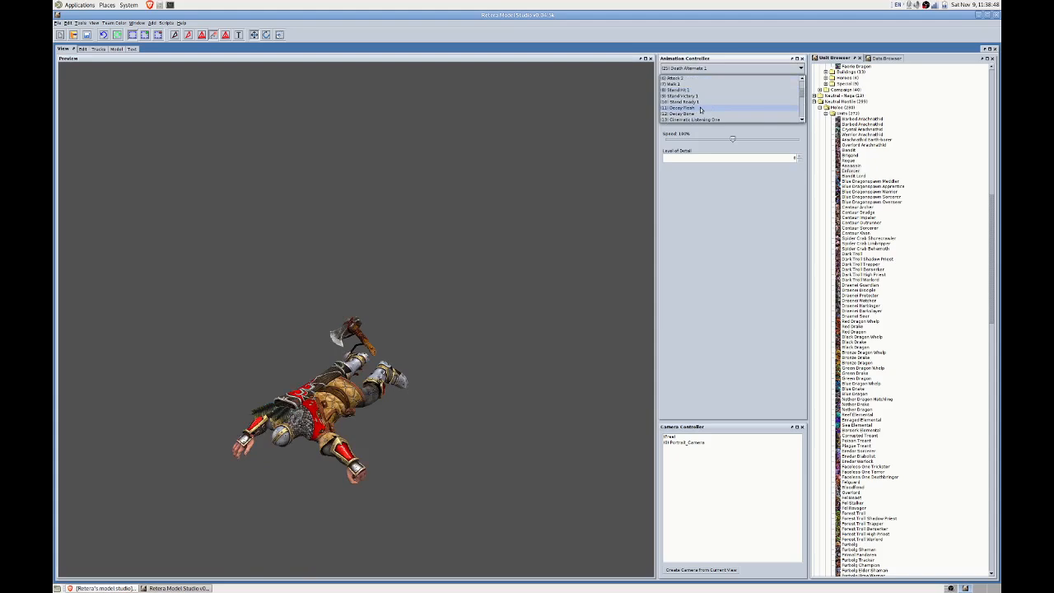
scroll(701, 110, "down", 6)
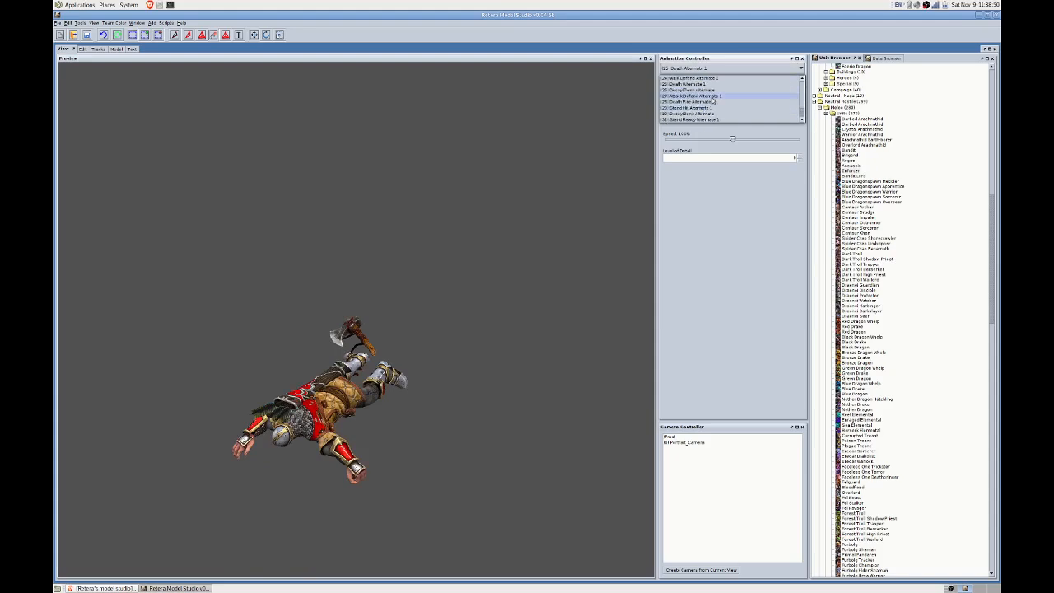
scroll(711, 102, "up", 6)
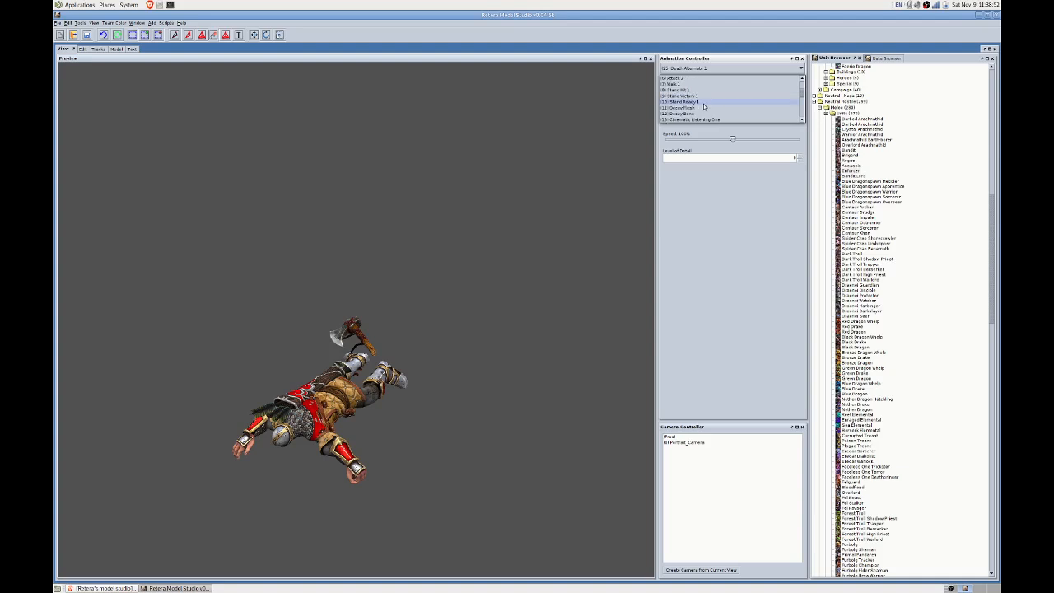
scroll(705, 106, "down", 1)
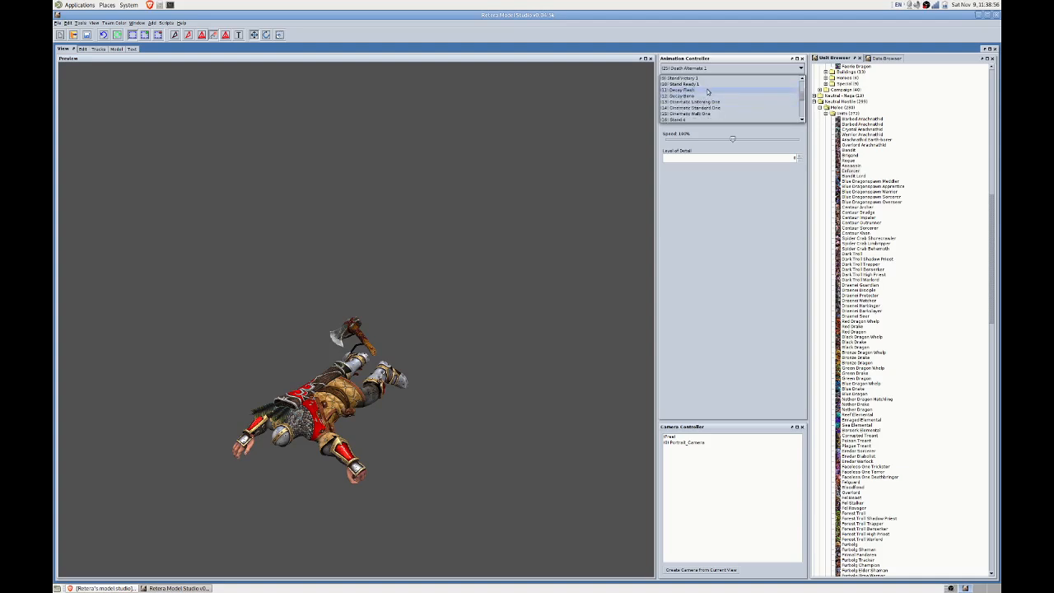
left_click(696, 90)
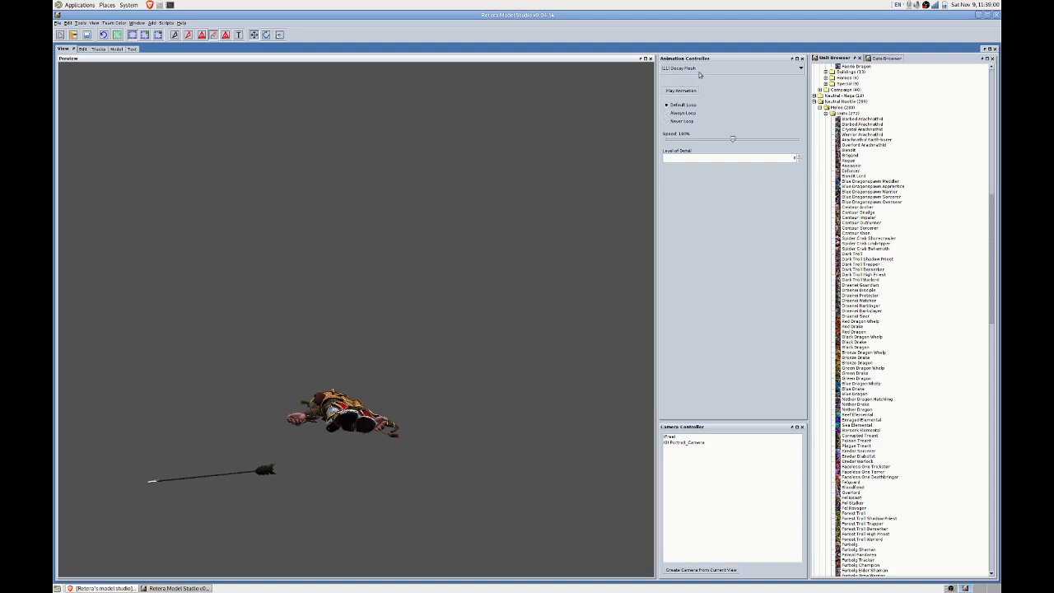
scroll(699, 75, "down", 1)
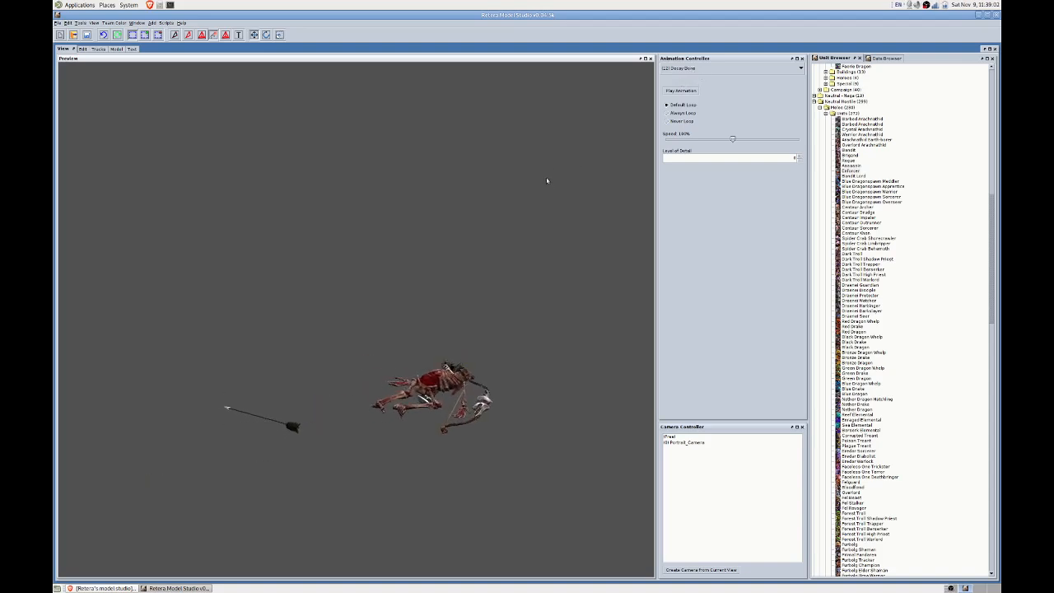
middle_click_drag(549, 179, 522, 139)
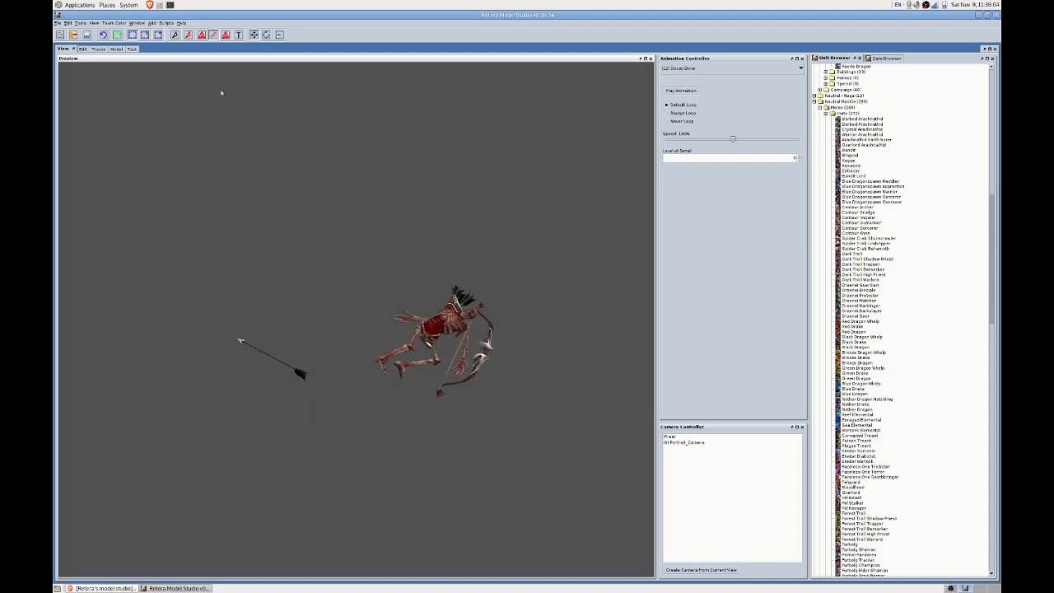
In the model's sequence list, rename the Decay Bone Alternate animation as "Decay Alternate Bone".
left_click(117, 48)
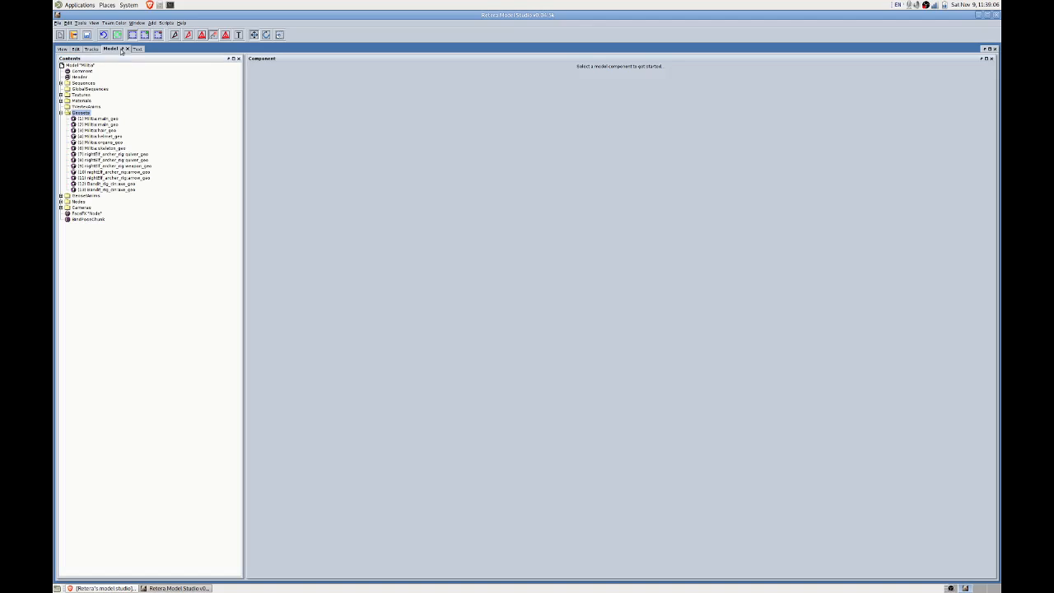
left_click(61, 83)
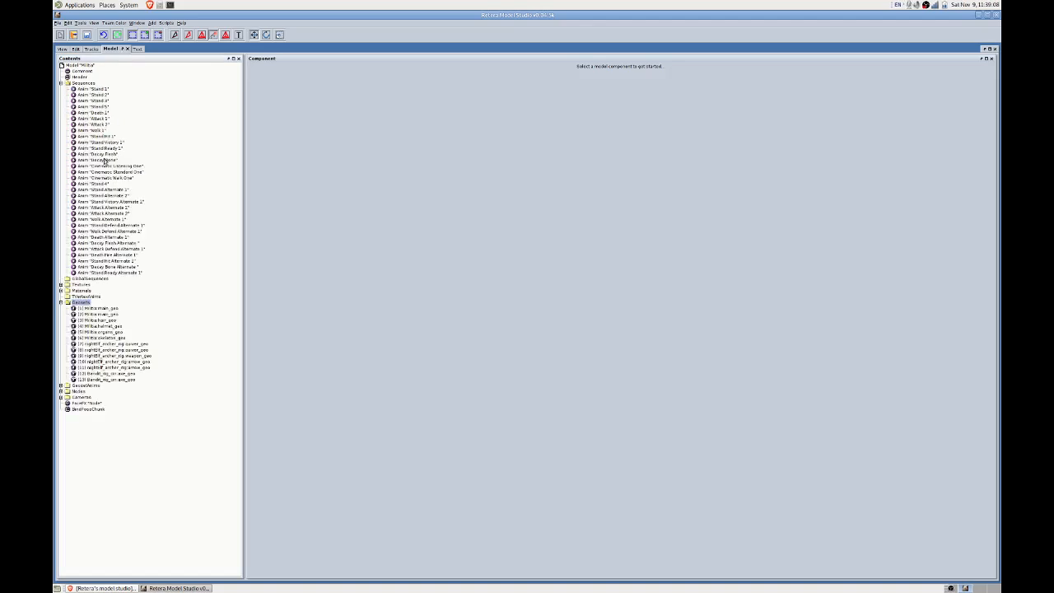
left_click(98, 267)
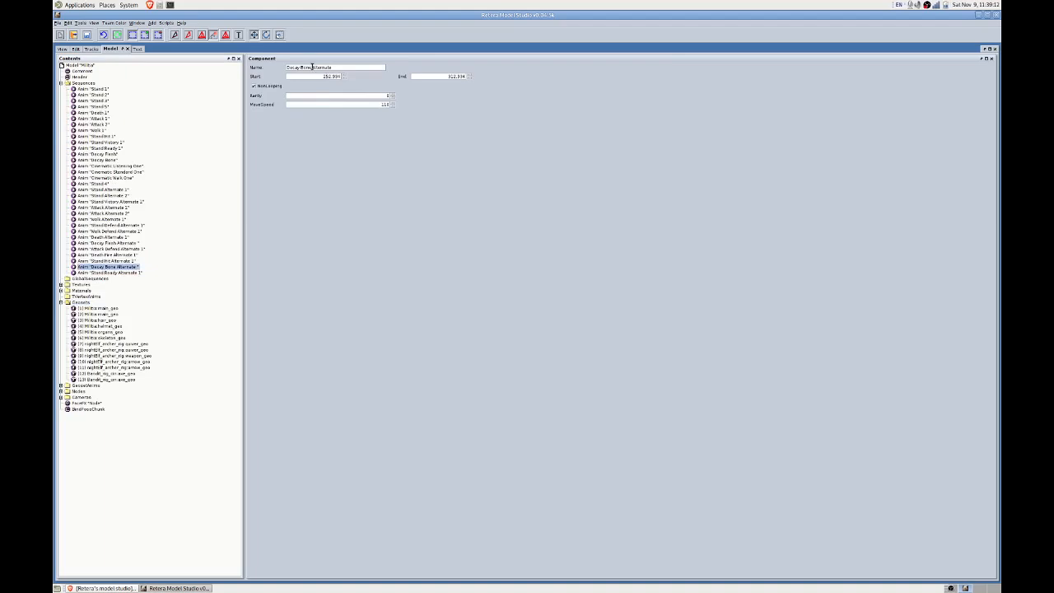
double_click(306, 68)
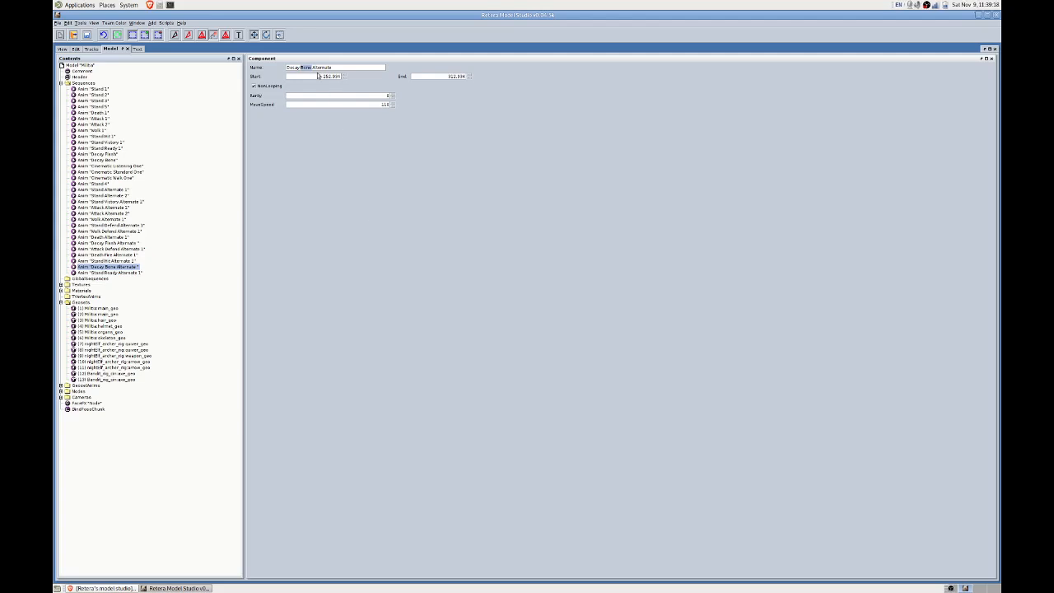
type("1")
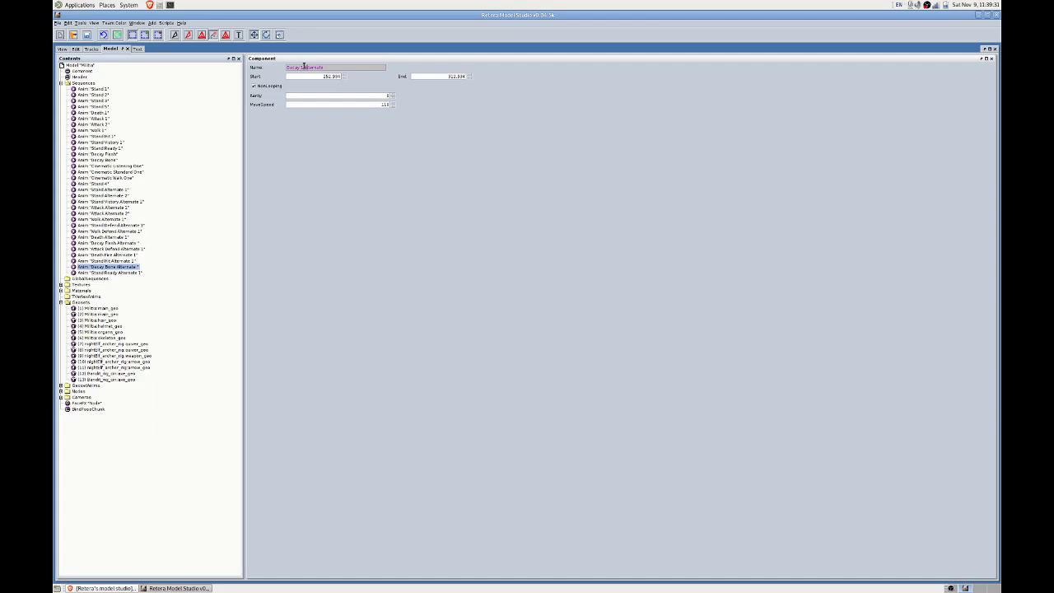
key("BackSpace")
key("BackSpace")
key("BackSpace")
key("BackSpace")
key("BackSpace")
key("BackSpace")
key("BackSpace")
key("BackSpace")
key("BackSpace")
key("BackSpace")
key("BackSpace")
key("BackSpace")
key("BackSpace")
type("Alternate Bone")
key("Return")
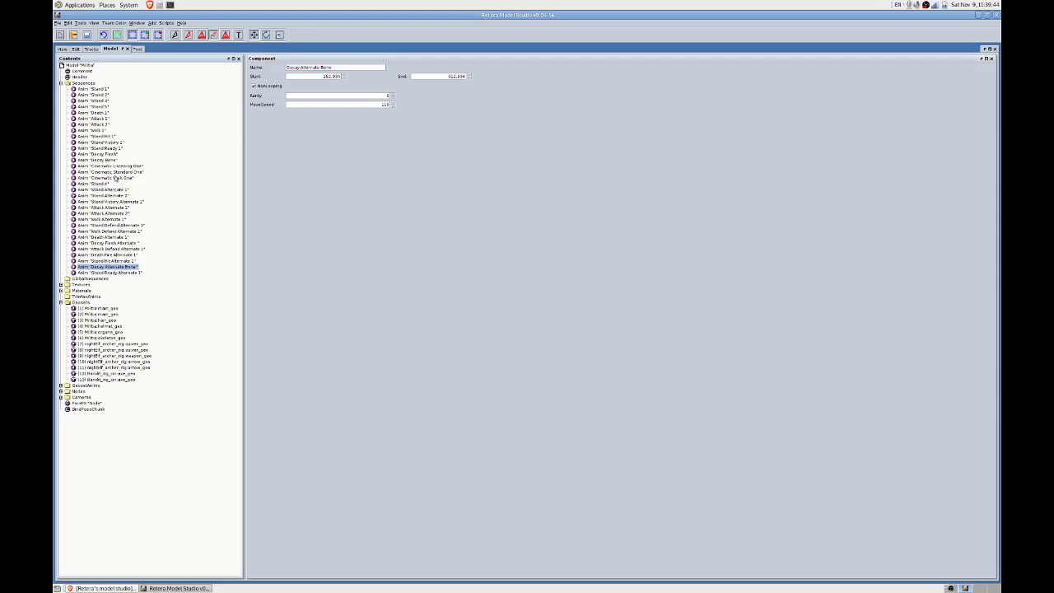
Play the Decay Alternate Bone sequence in the preview and inspect the axe beside the skeleton.
left_click(77, 50)
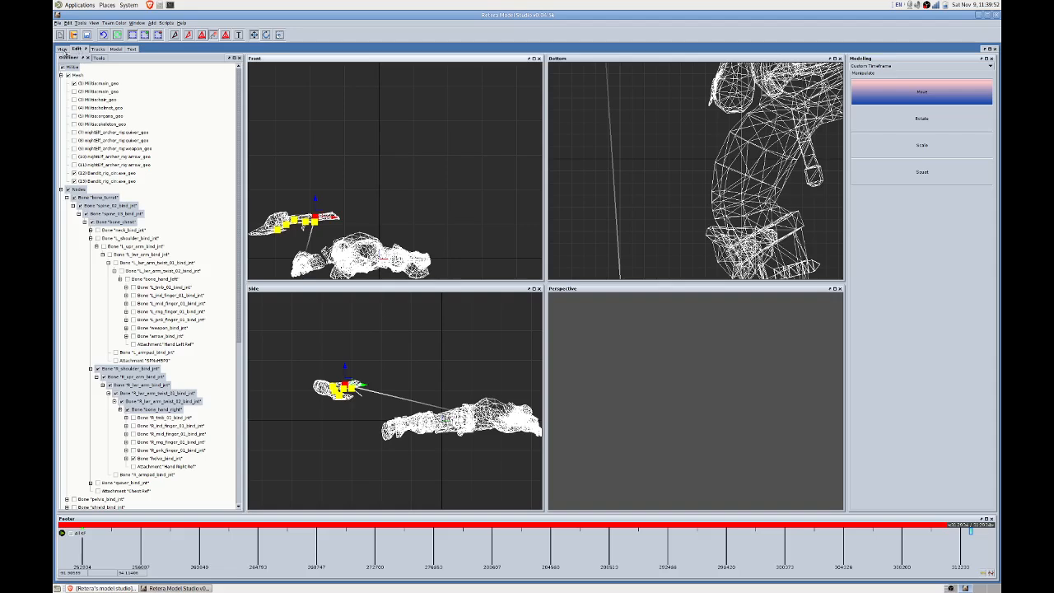
left_click(63, 50)
left_click(706, 69)
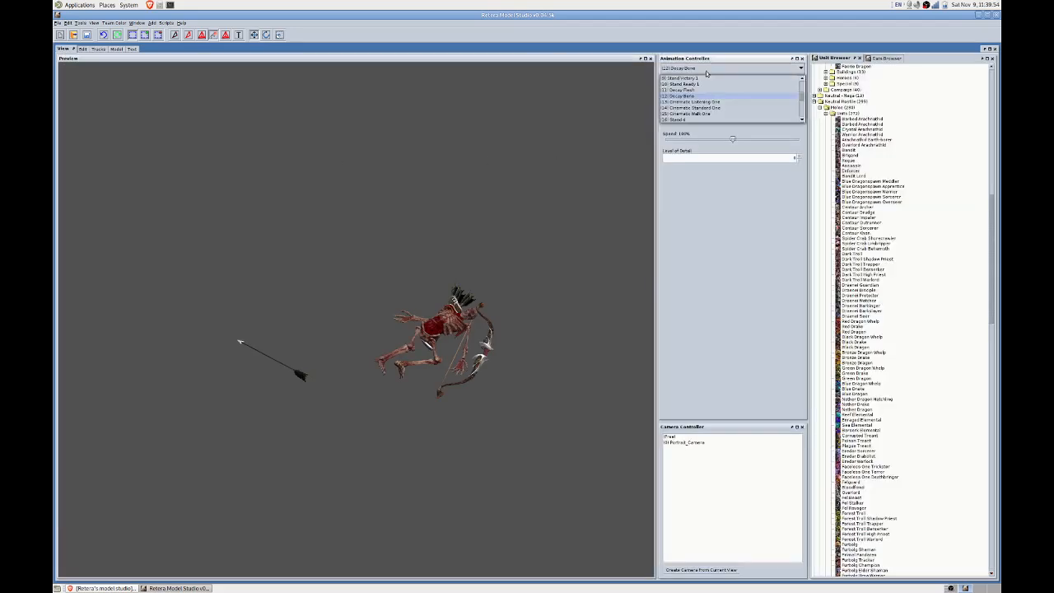
scroll(700, 95, "up", 1)
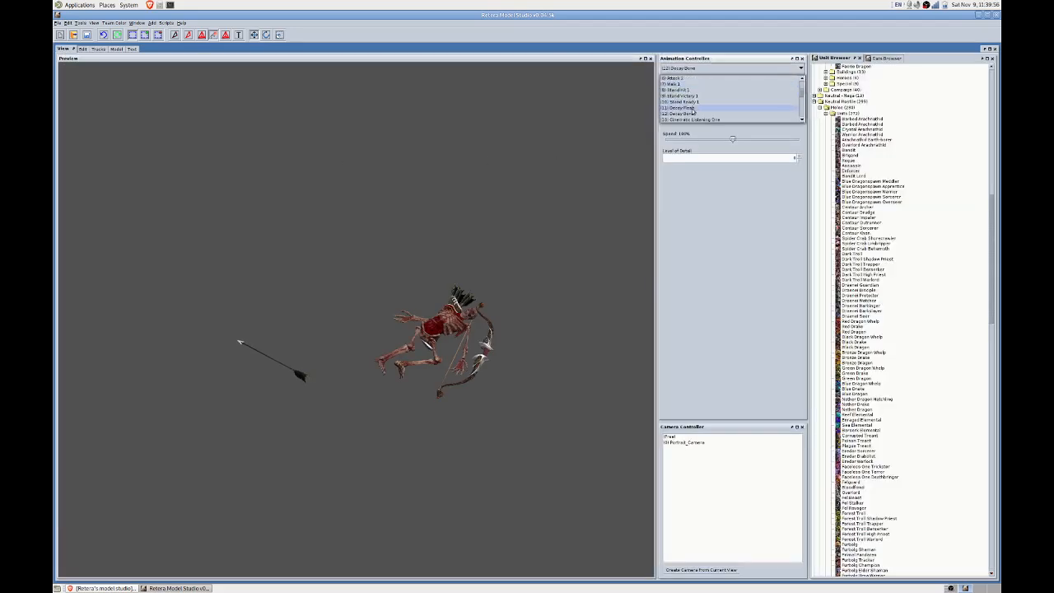
left_click(417, 172)
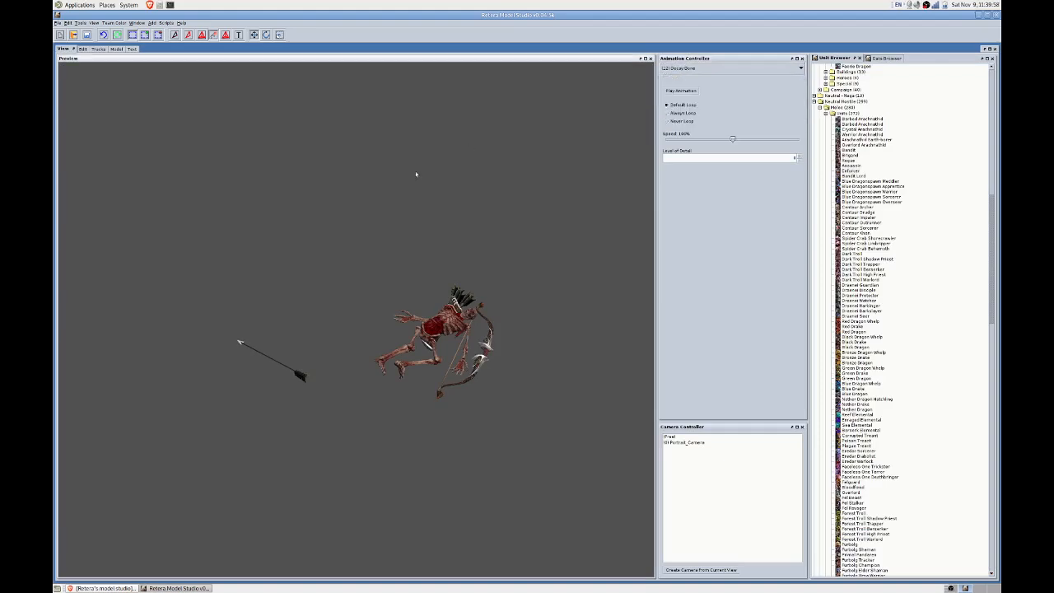
left_click(729, 67)
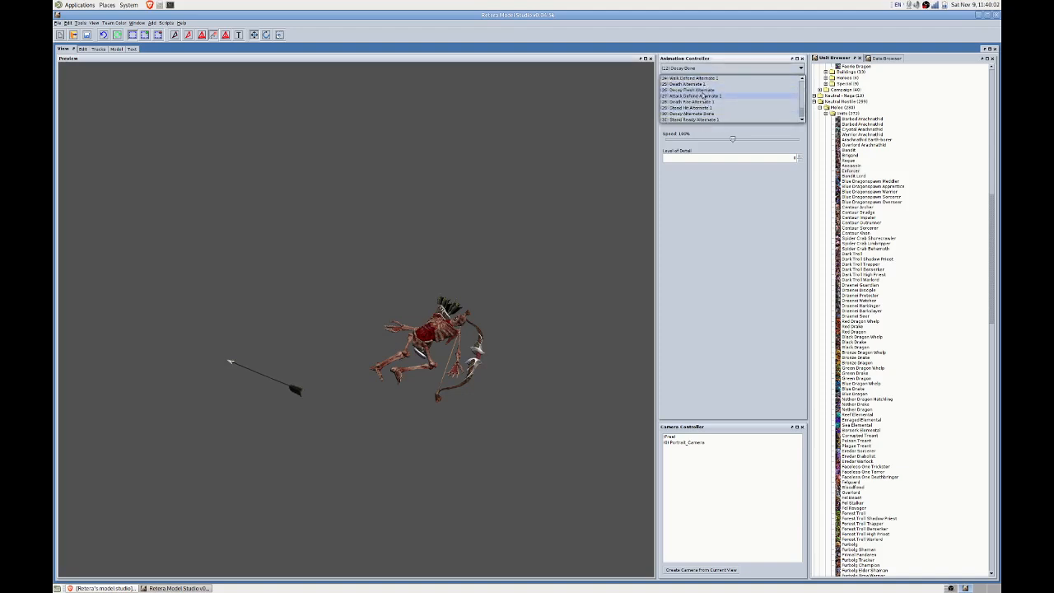
left_click(702, 113)
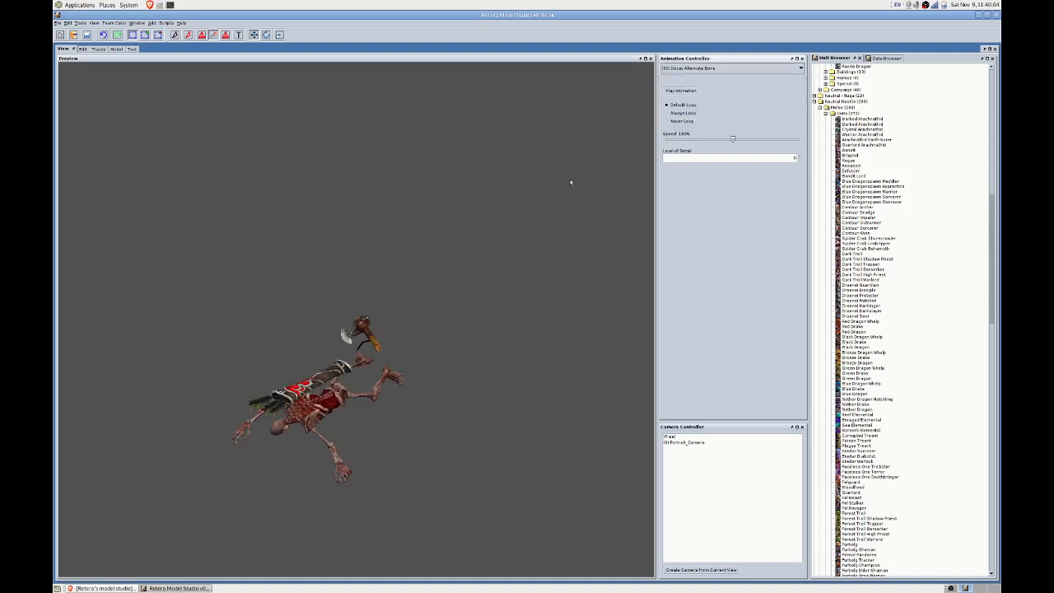
left_click(466, 223)
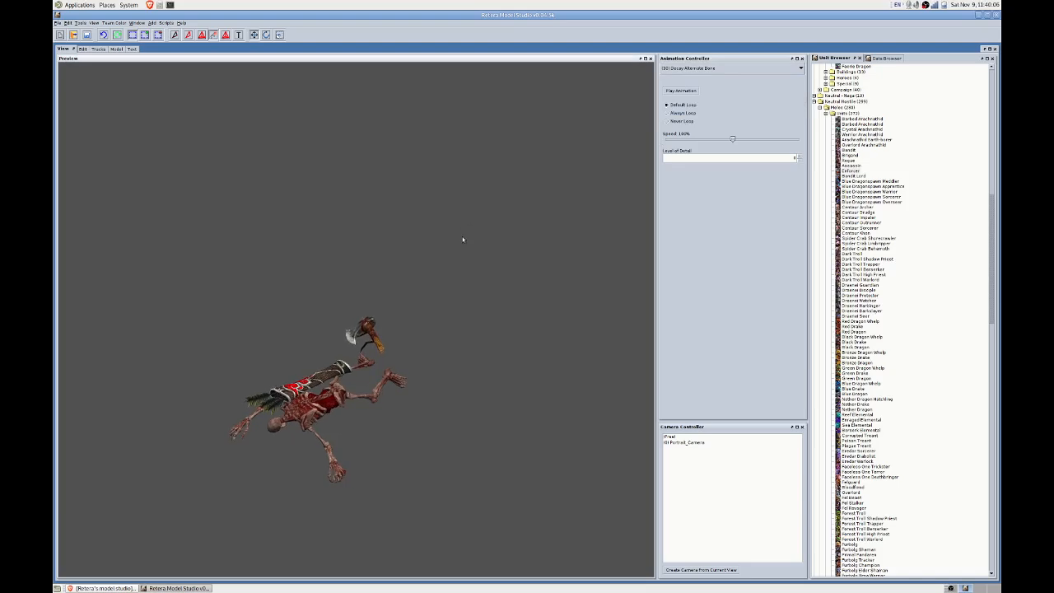
middle_click_drag(463, 240, 321, 202)
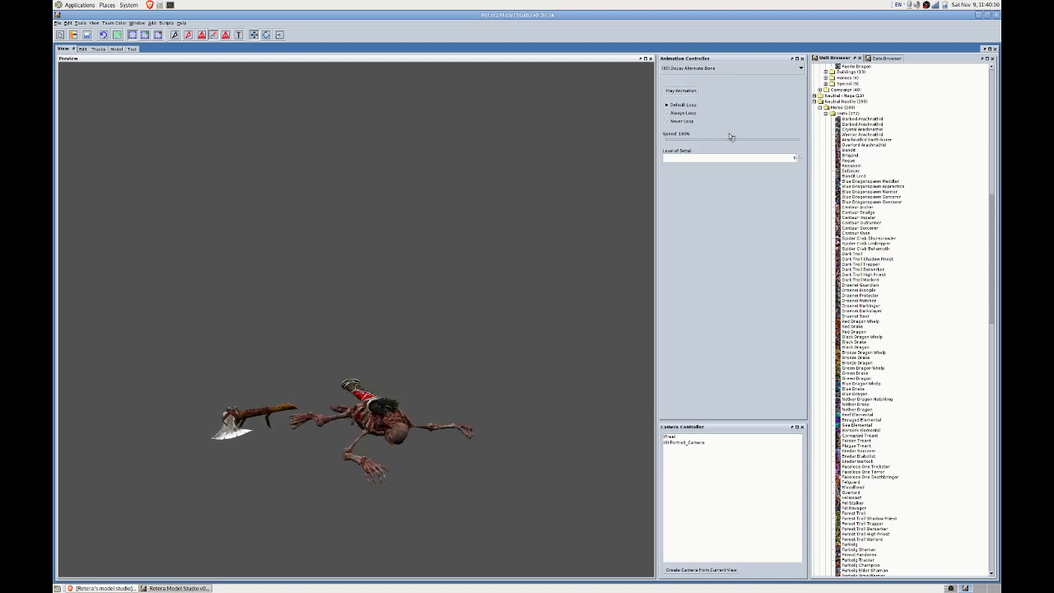
Raise the animation preview speed to its maximum and inspect the Decay Alternate Bone sequence from several angles.
left_click_drag(730, 139, 799, 139)
mouse_move(348, 261)
middle_mouse_down()
mouse_move(337, 270)
mouse_move(351, 266)
middle_mouse_up()
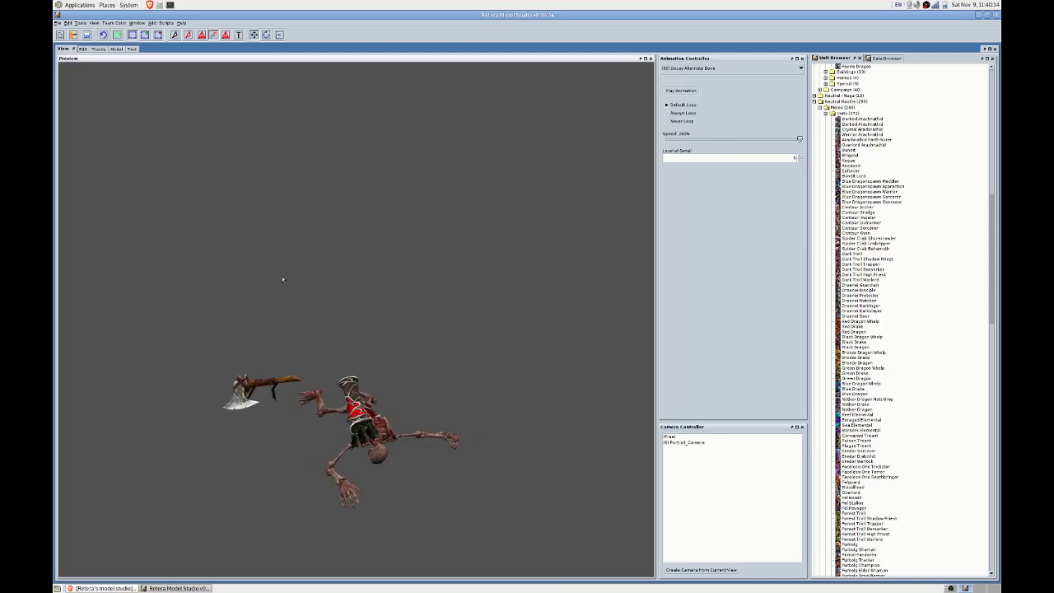
middle_click_drag(285, 277, 308, 270)
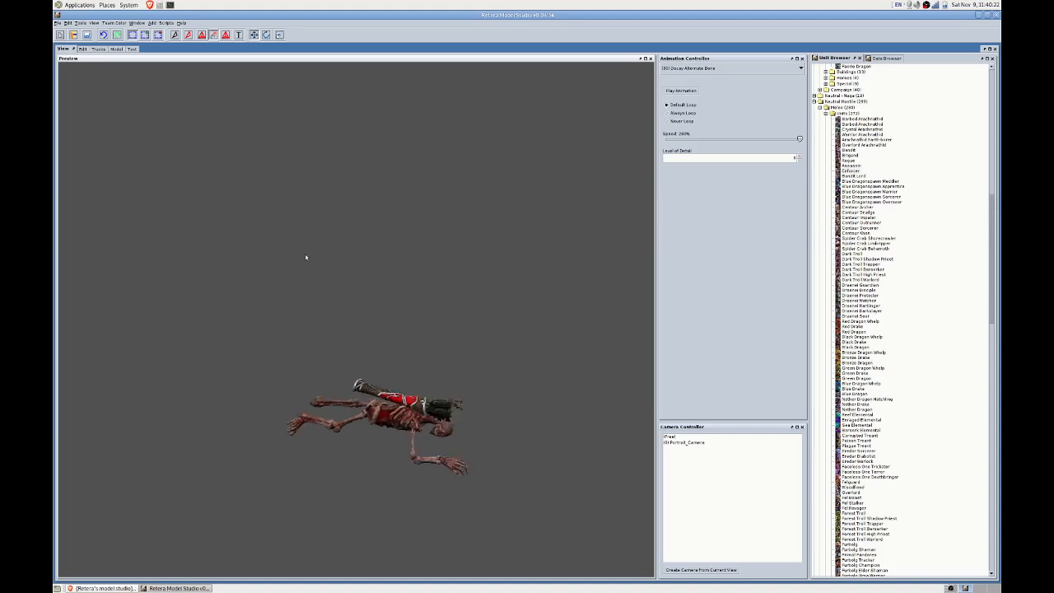
middle_click_drag(306, 257, 297, 256)
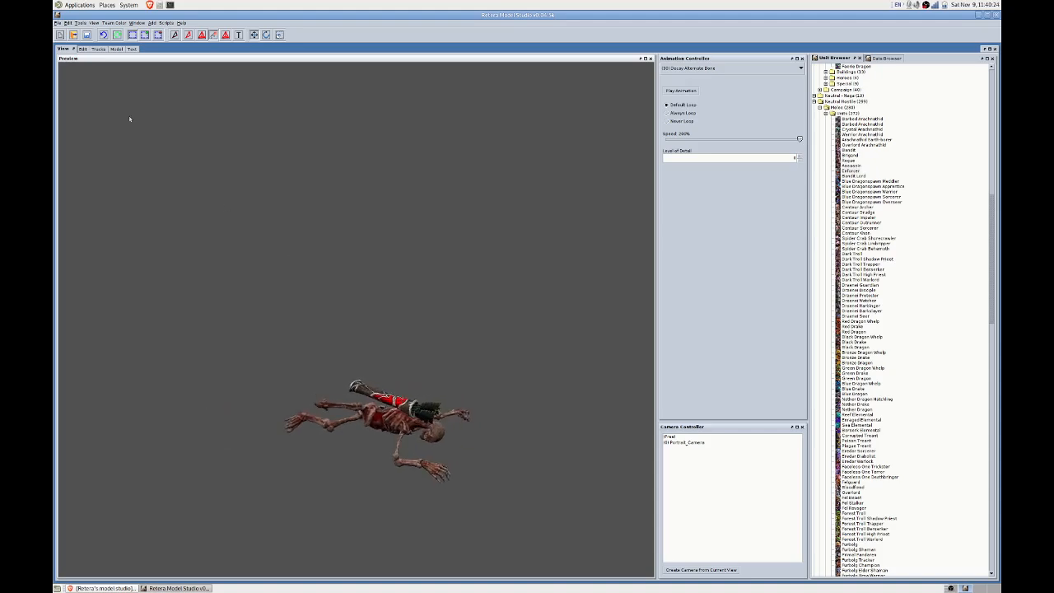
Save the model as a separate MDX copy, adding a suffix to the MilitiaWithBow_AlternateToAxe file name.
left_click(57, 22)
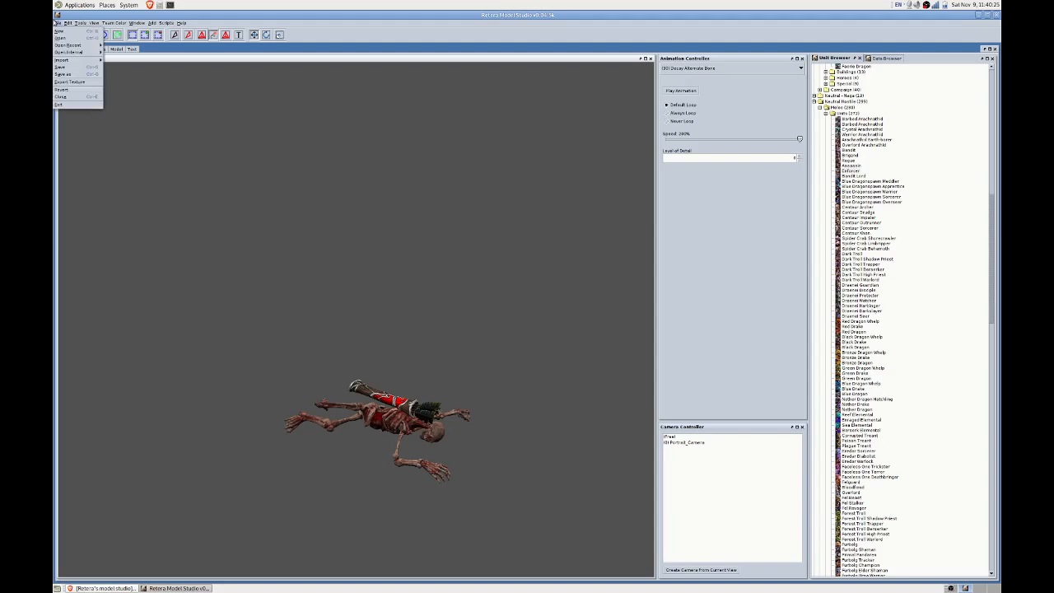
left_click(64, 74)
left_click(533, 337)
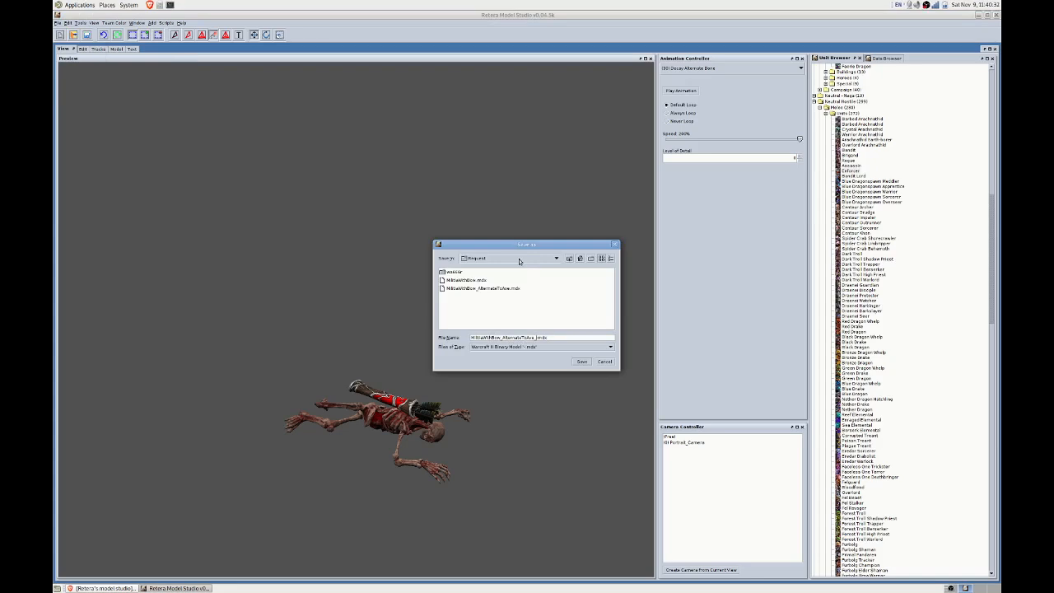
key("Return")
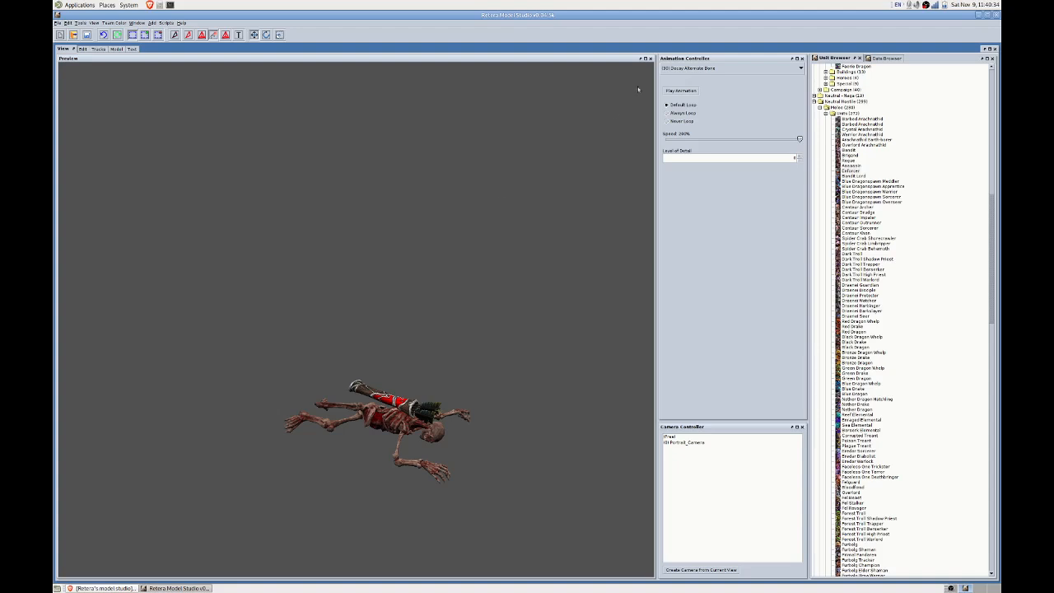
Play the Stand 1 sequence in the preview and inspect the militia and its bow up close.
left_click(688, 69)
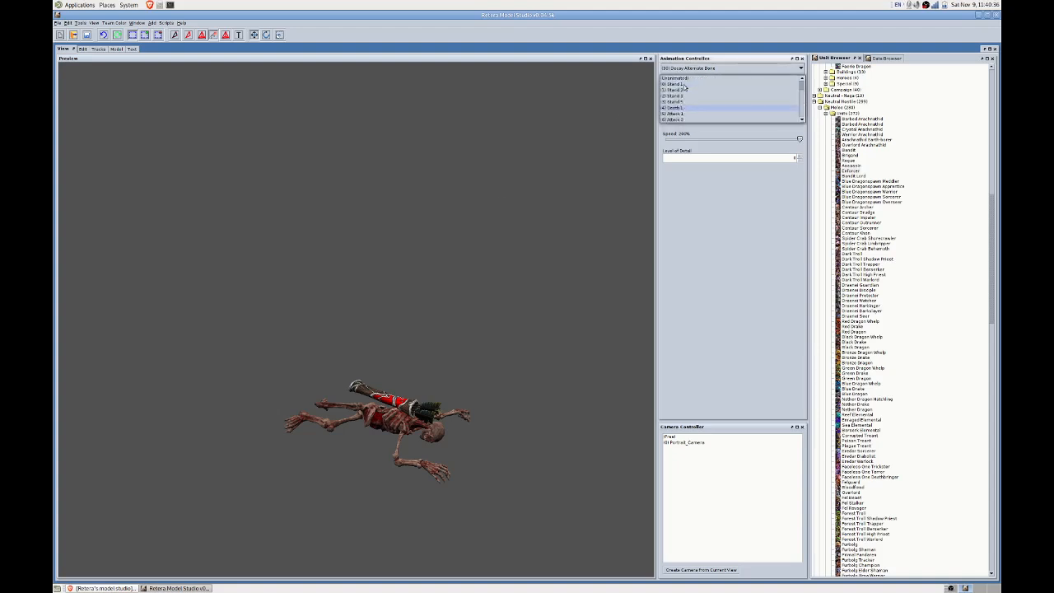
left_click(683, 85)
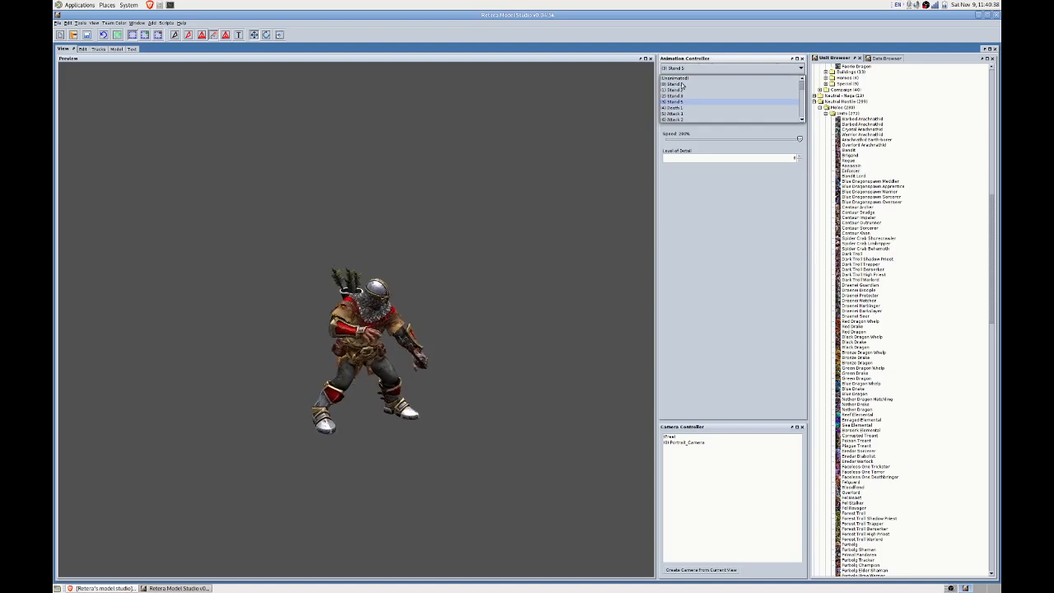
left_click(681, 84)
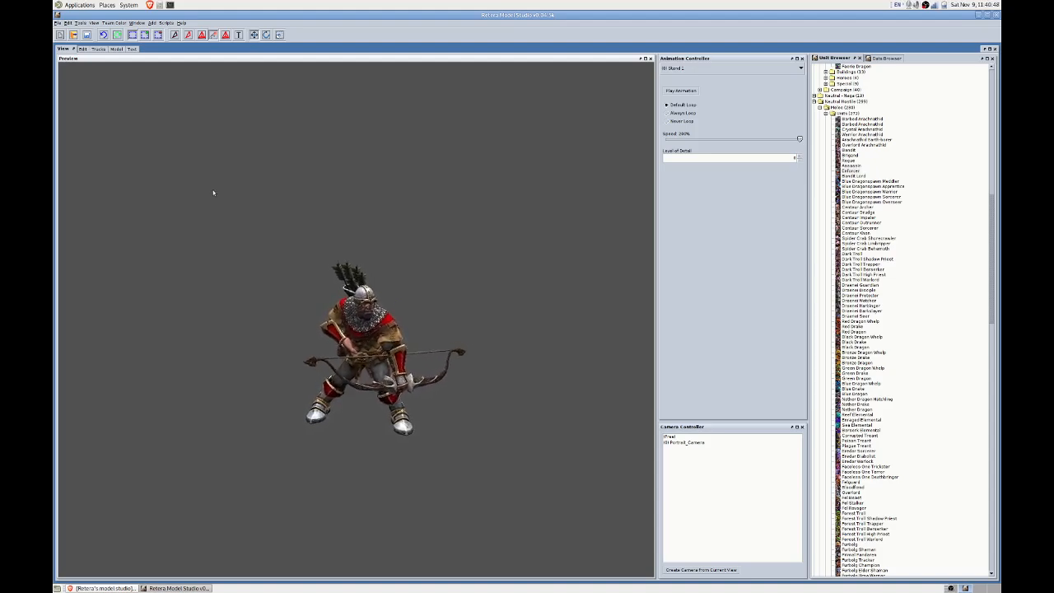
scroll(257, 229, "up", 3)
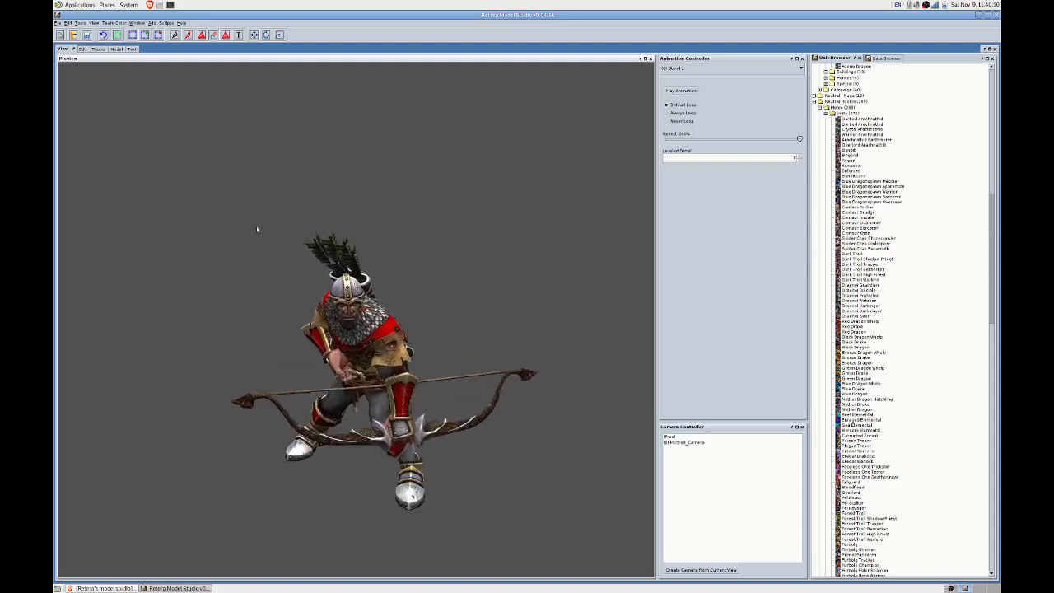
Load the model's text source and search it for "SND" to reach the event objects.
left_click(130, 49)
left_click(429, 60)
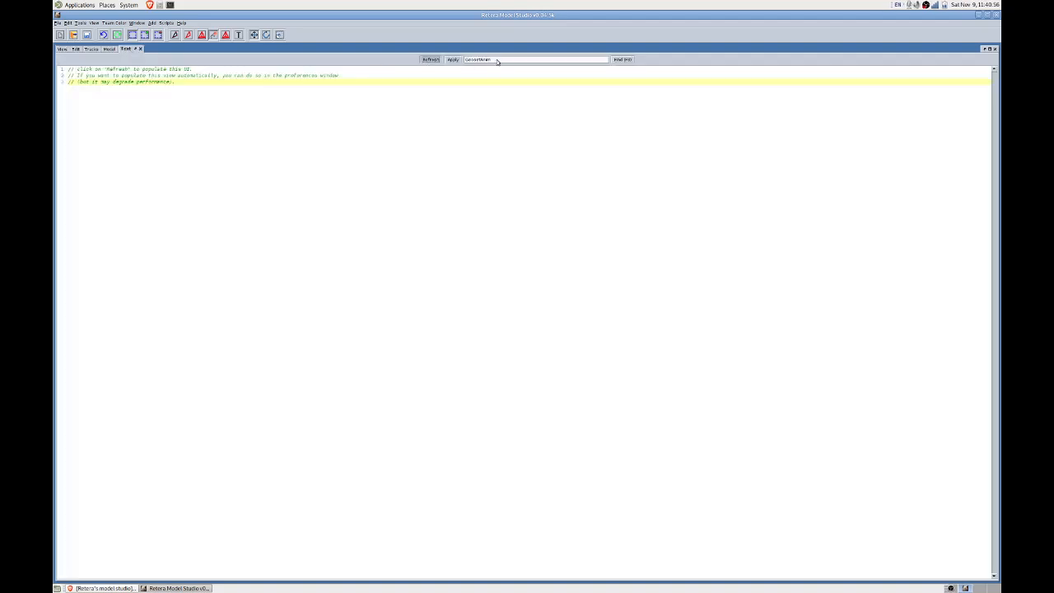
left_click_drag(502, 61, 439, 61)
type("NMG")
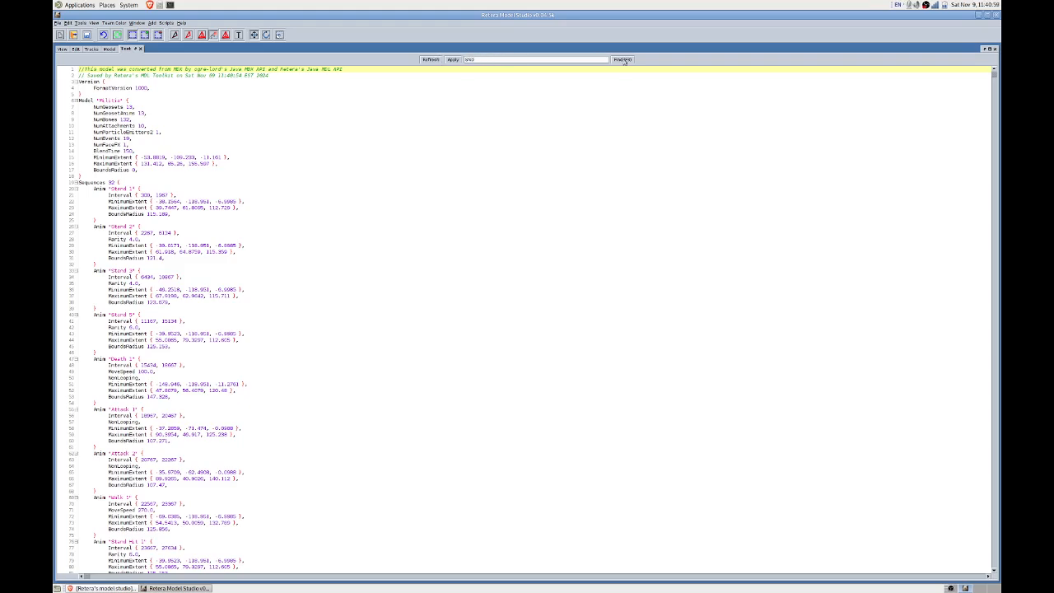
left_click(622, 59)
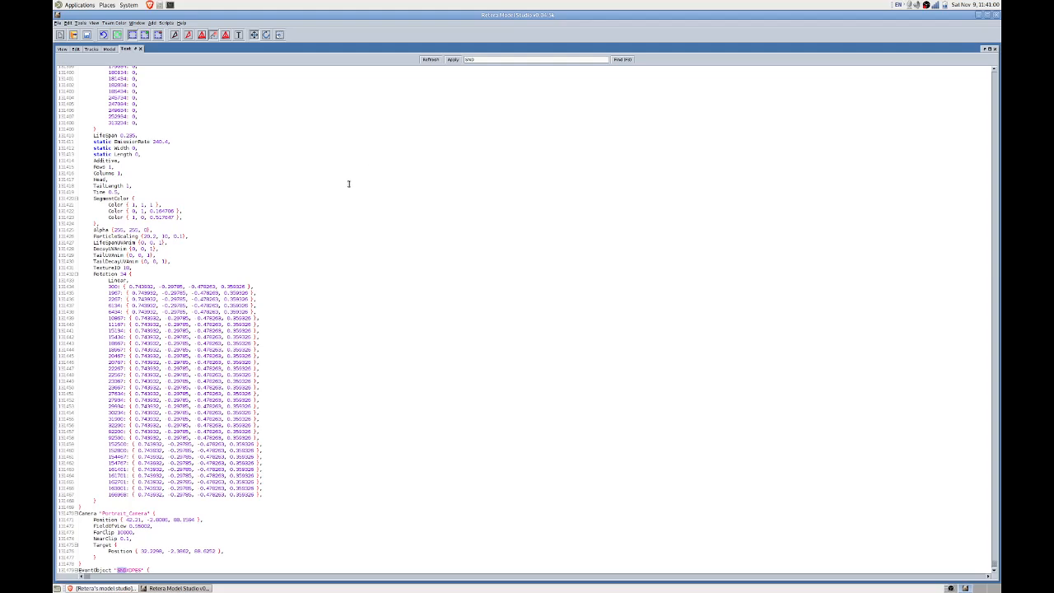
Examine the event objects from ObjectId 143 onward, comparing the event track keyframes of the sound, footprint and splat entries.
scroll(372, 195, "down", 2)
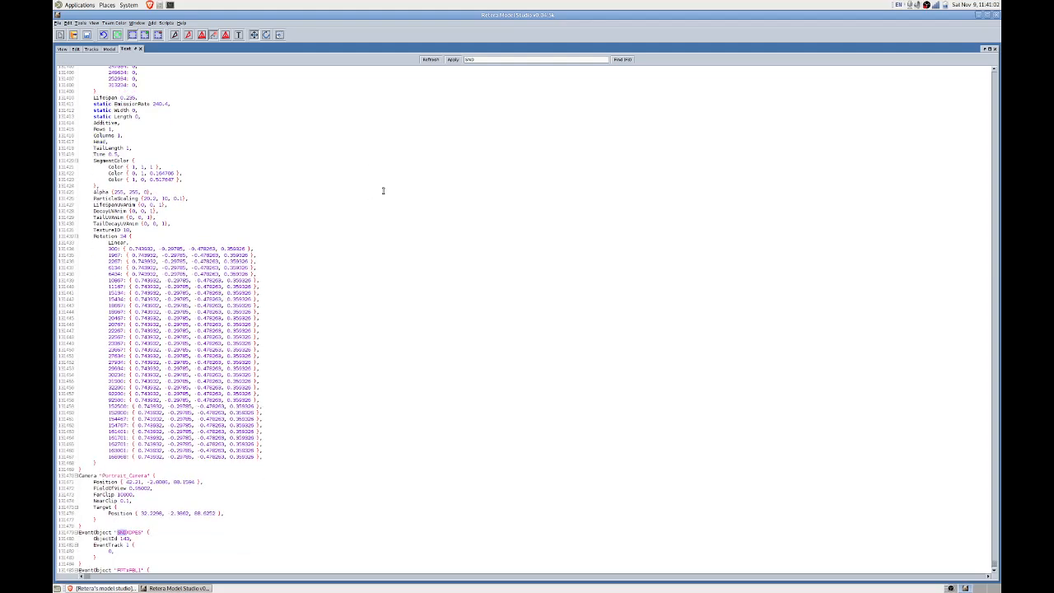
scroll(383, 192, "down", 15)
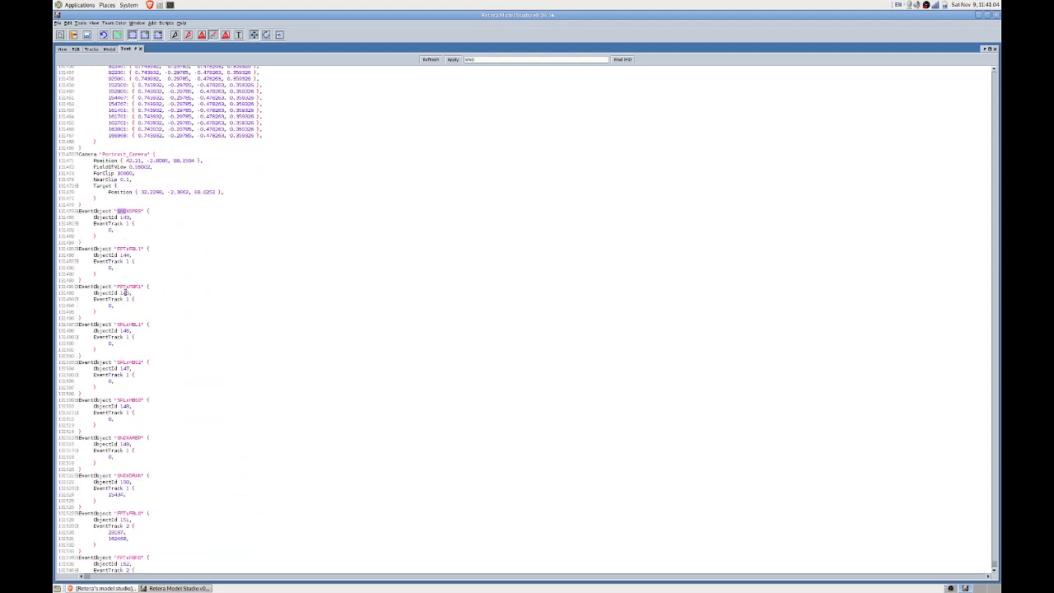
scroll(124, 292, "down", 2)
scroll(136, 354, "up", 1)
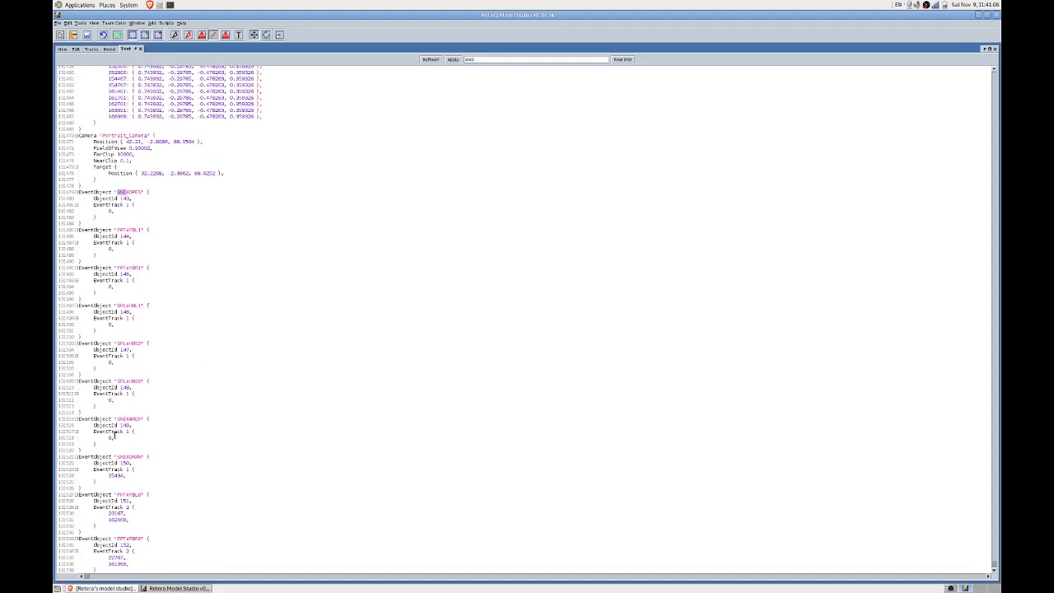
left_click(114, 437)
left_click(114, 400)
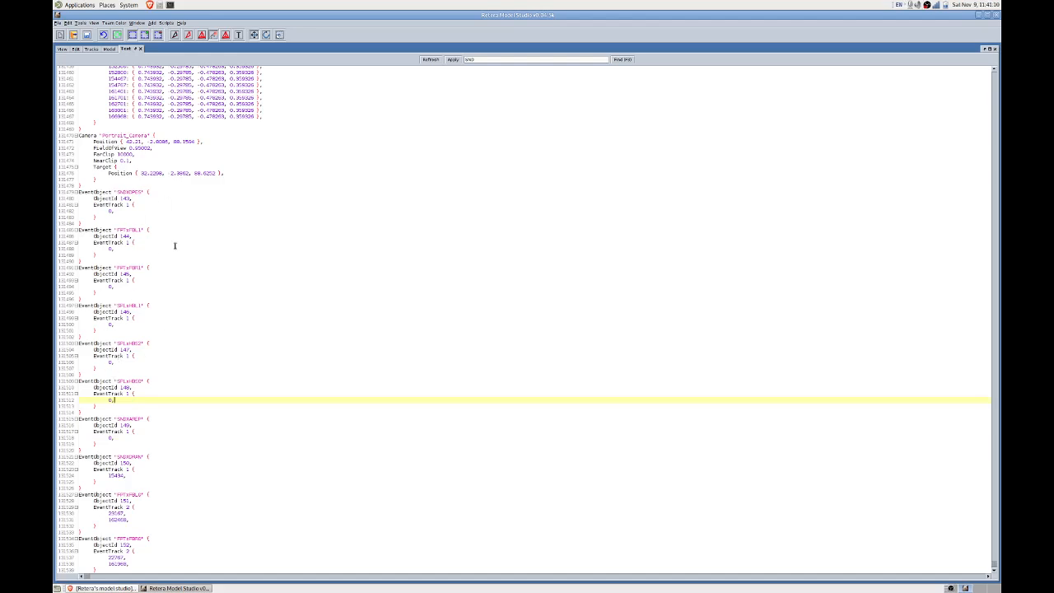
scroll(163, 327, "down", 5)
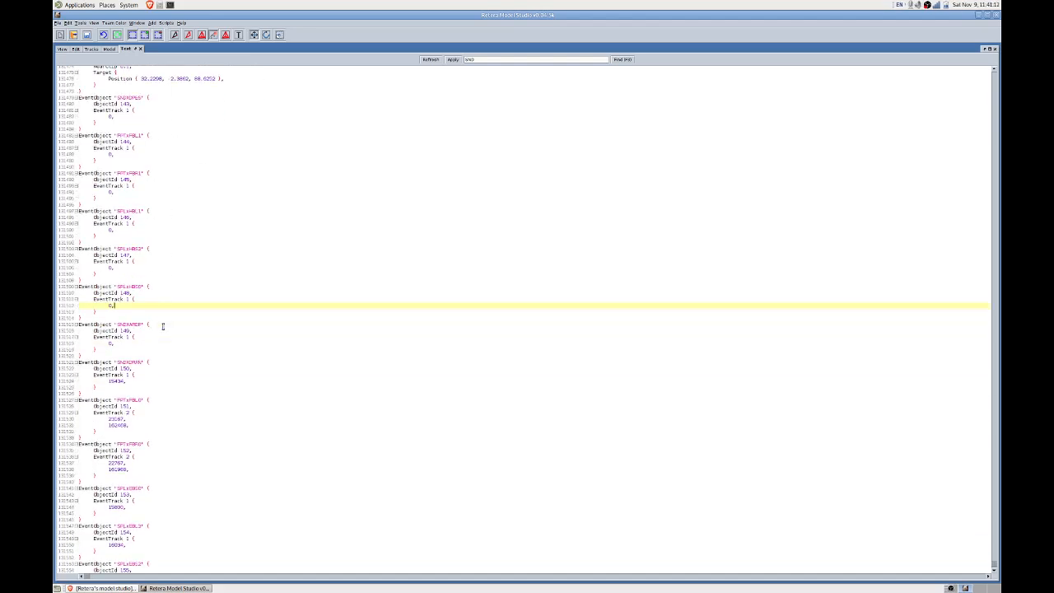
scroll(173, 315, "up", 2)
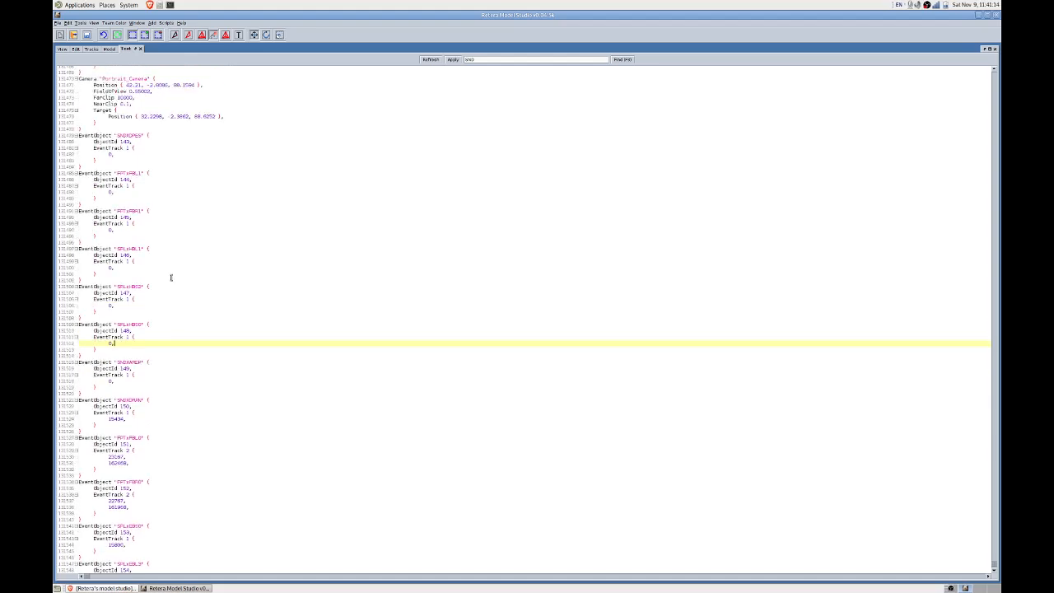
scroll(175, 258, "up", 1)
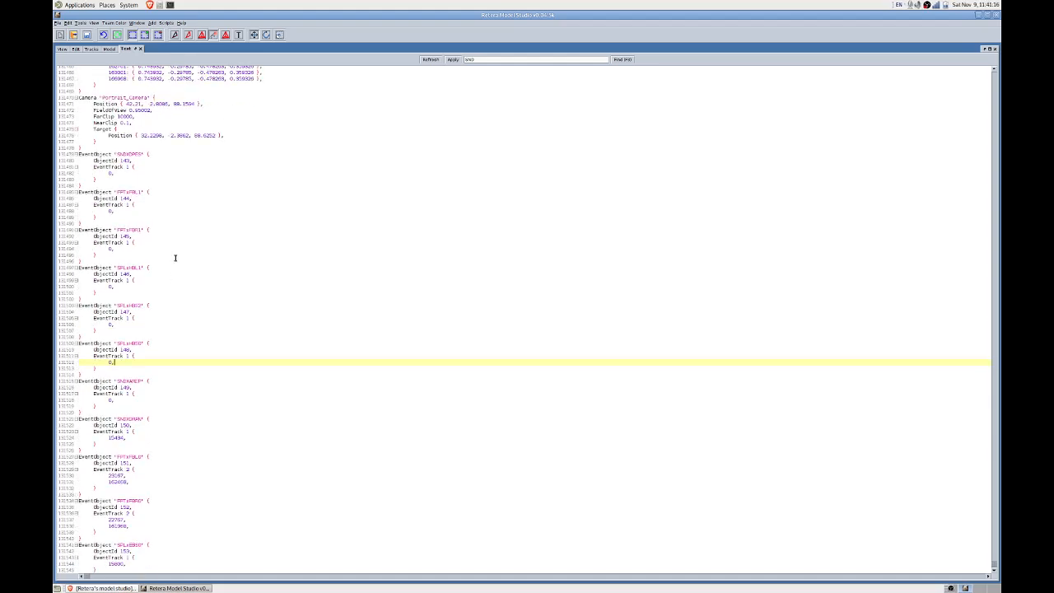
scroll(168, 275, "down", 4)
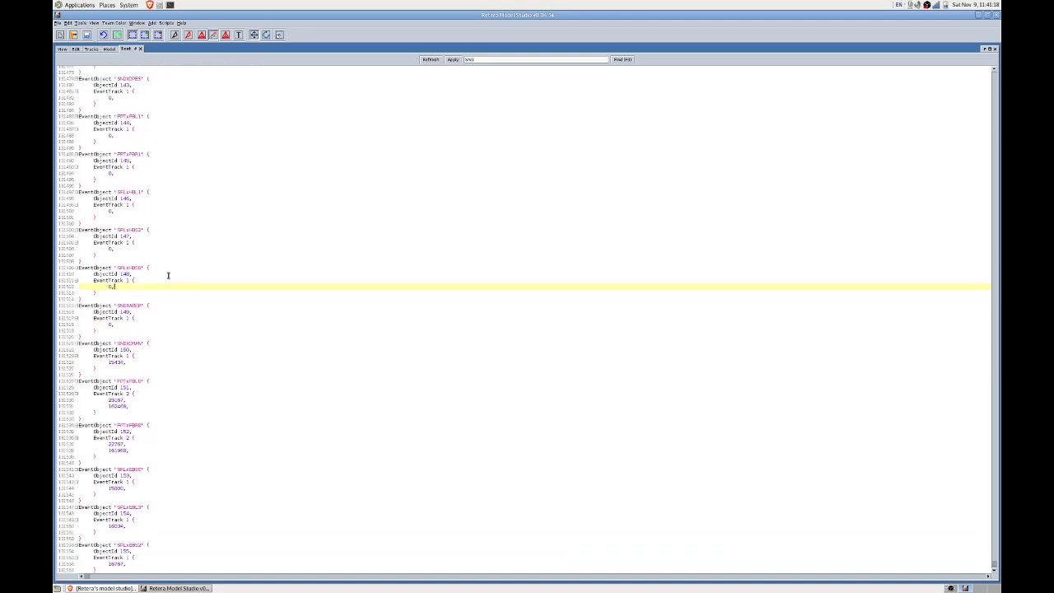
scroll(168, 275, "down", 3)
scroll(168, 275, "up", 9)
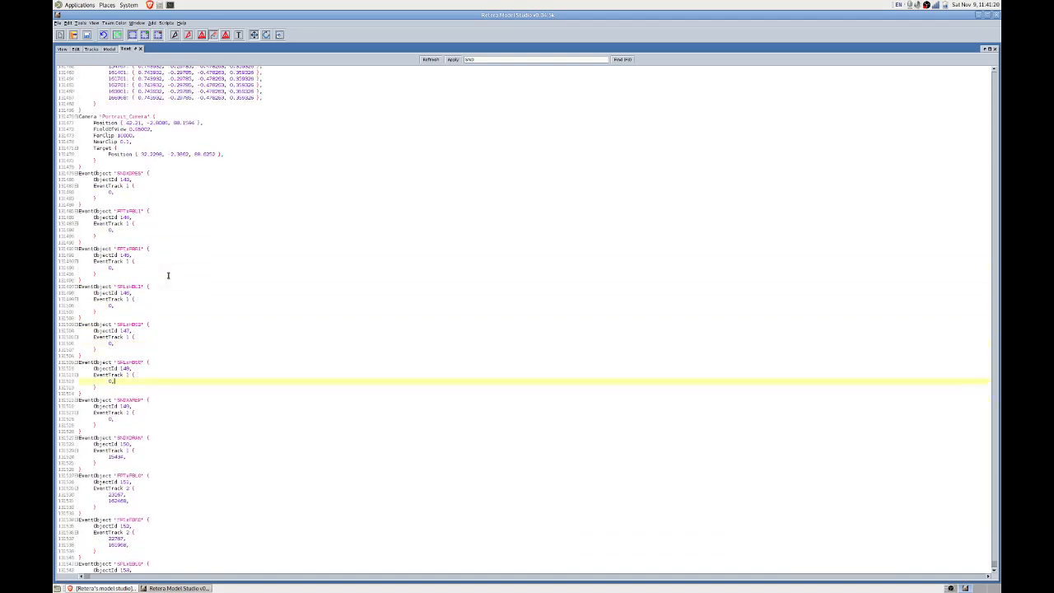
left_click(111, 211)
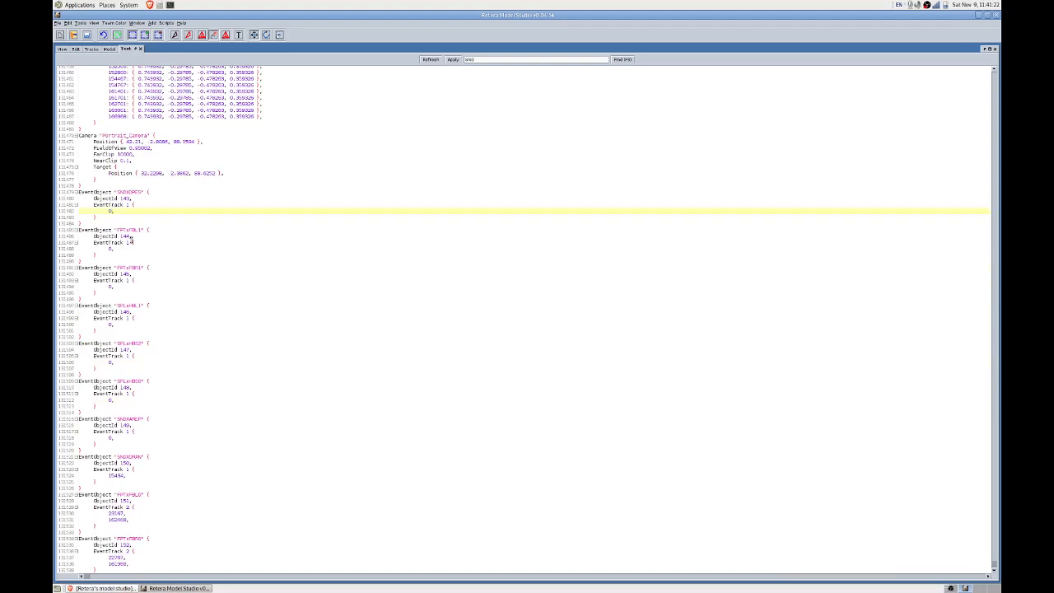
scroll(130, 238, "down", 2)
scroll(130, 240, "up", 1)
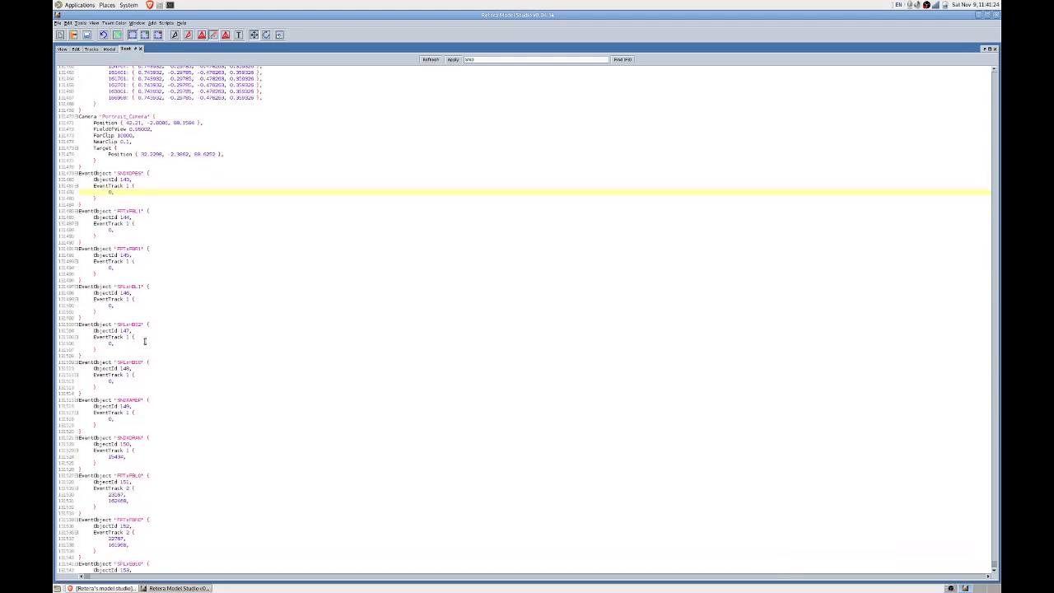
Copy the 15434 keyframe from the sound event with ObjectId 150 into the event track of the sound event with ObjectId 143.
left_click(147, 455)
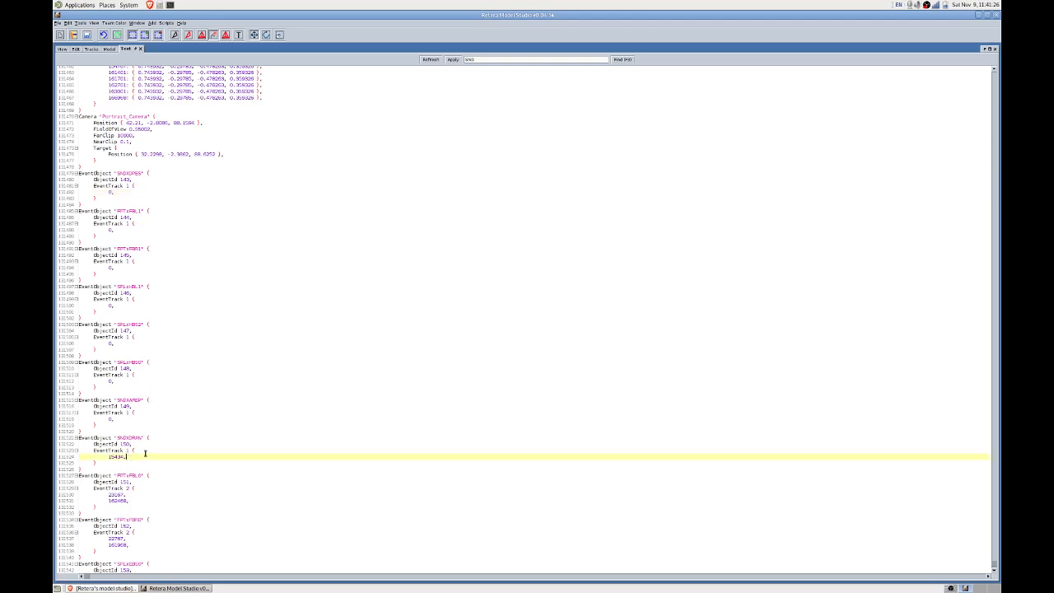
double_click(137, 439)
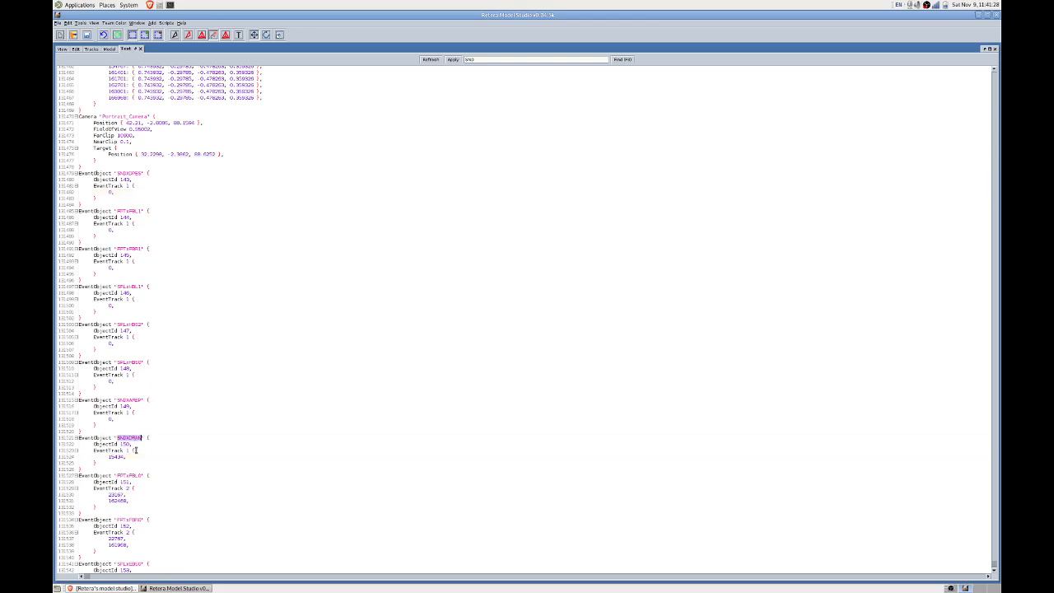
triple_click(136, 456)
key("ctrl+c")
left_click(149, 191)
triple_click(149, 192)
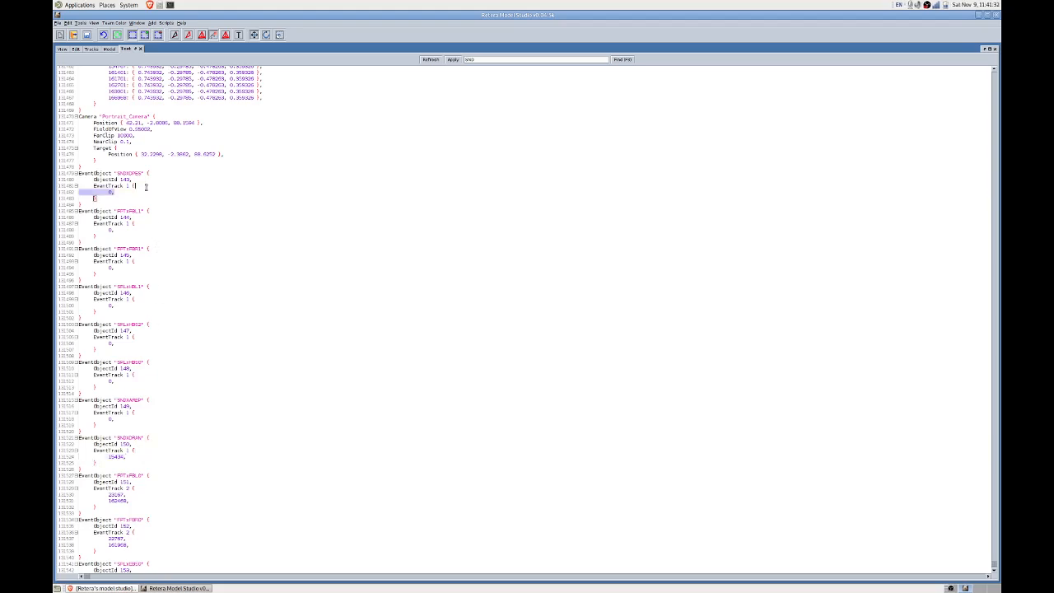
key("ctrl+v")
Compare the sound event names and select the two event track keyframes, 182834 and 247034, of the event with ObjectId 159.
left_click(124, 173)
double_click(124, 172)
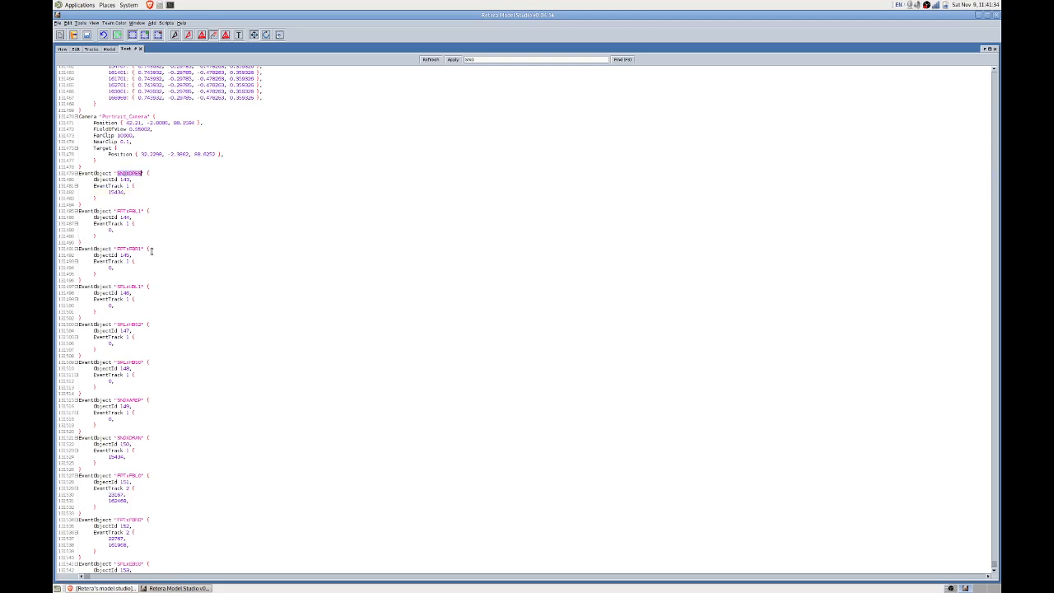
left_click(132, 456)
scroll(176, 392, "down", 9)
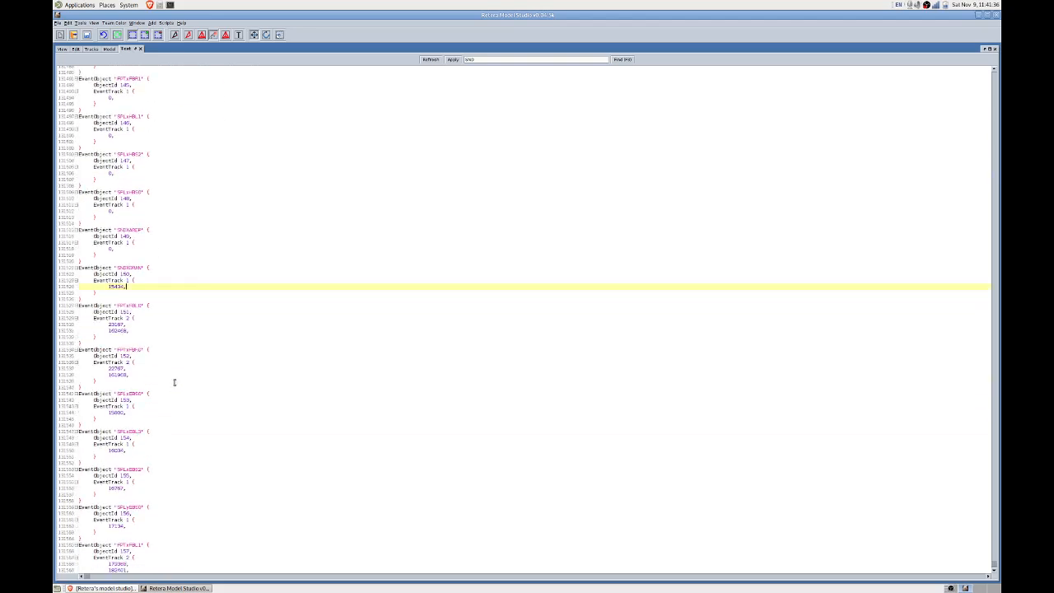
scroll(175, 382, "down", 14)
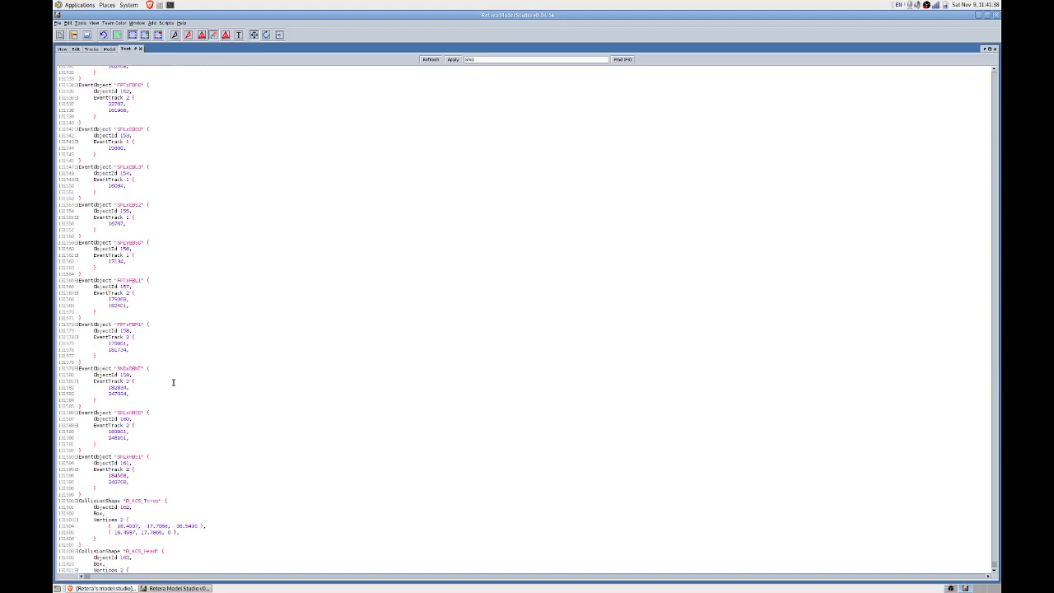
scroll(148, 378, "down", 1)
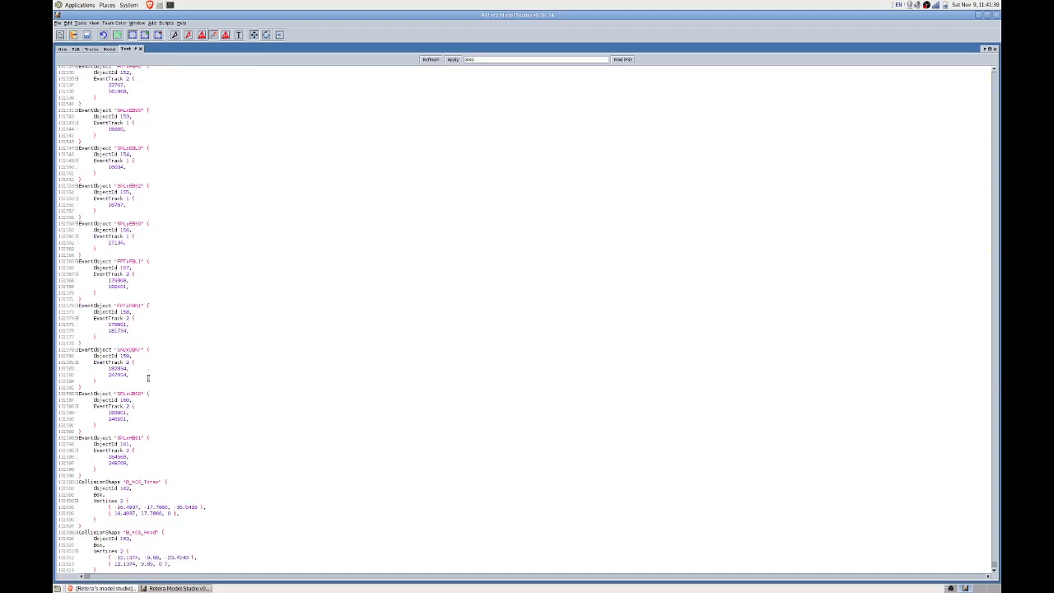
left_click(132, 349)
double_click(132, 349)
left_click(130, 375)
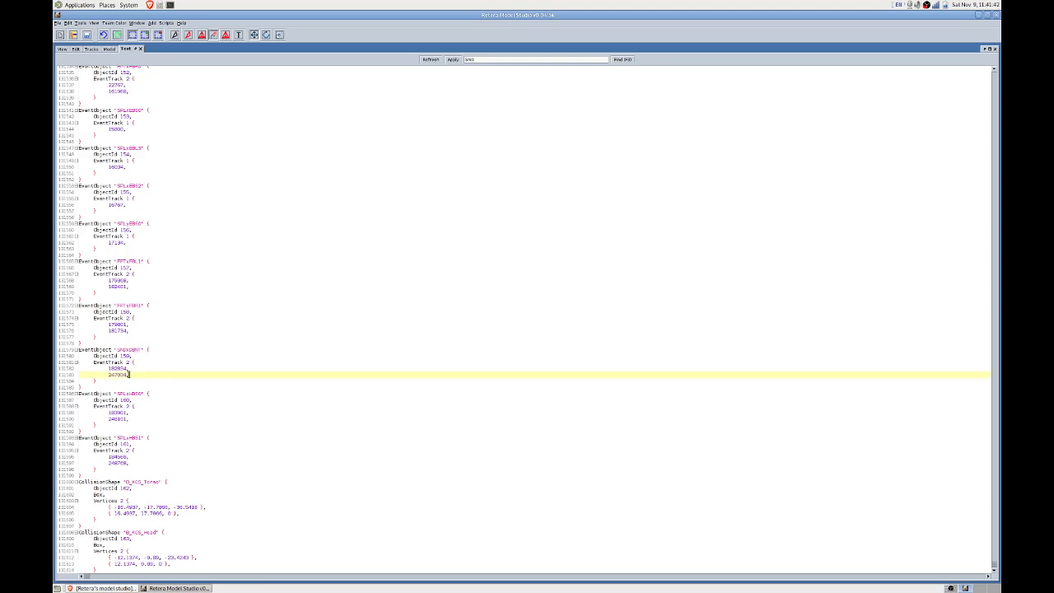
left_click_drag(95, 381, 143, 362)
Add the keyframes 182834 and 247034 below 15434 in the event track of the sound event with ObjectId 143.
scroll(193, 310, "up", 20)
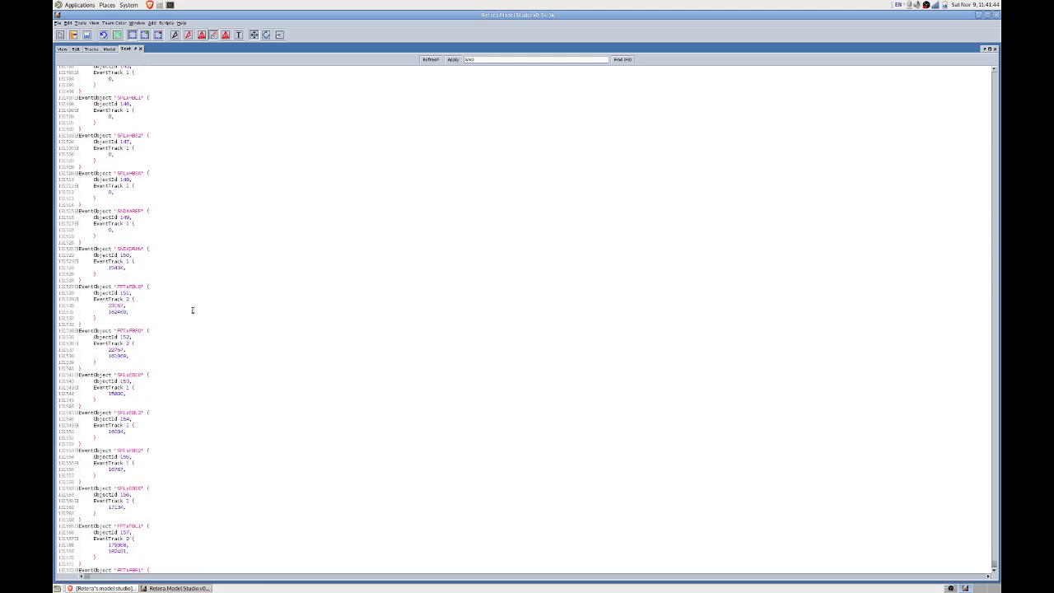
left_click(135, 224)
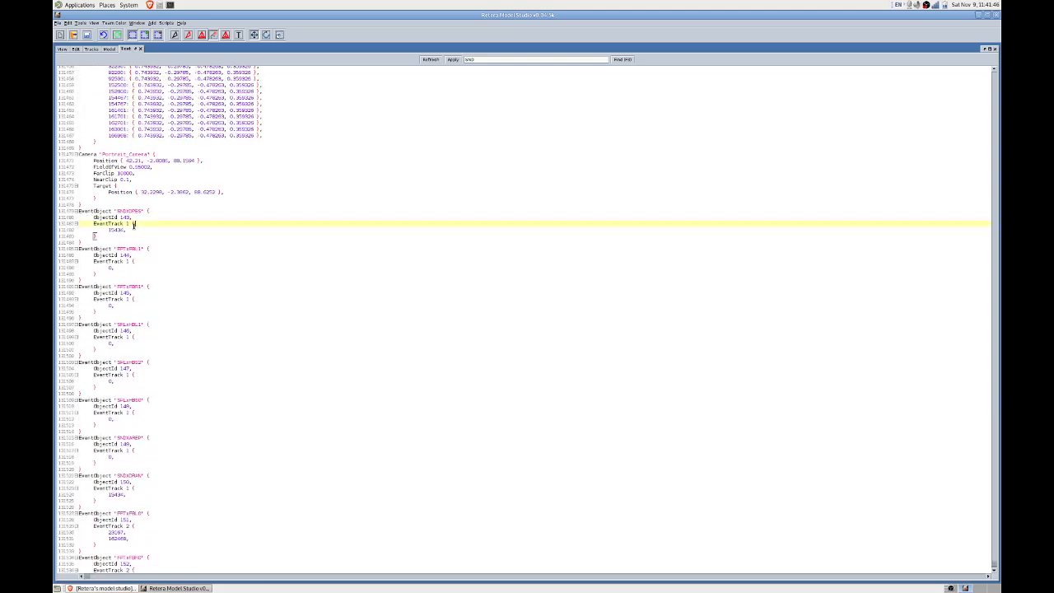
left_click(135, 229)
type("182034, \t\t247034,")
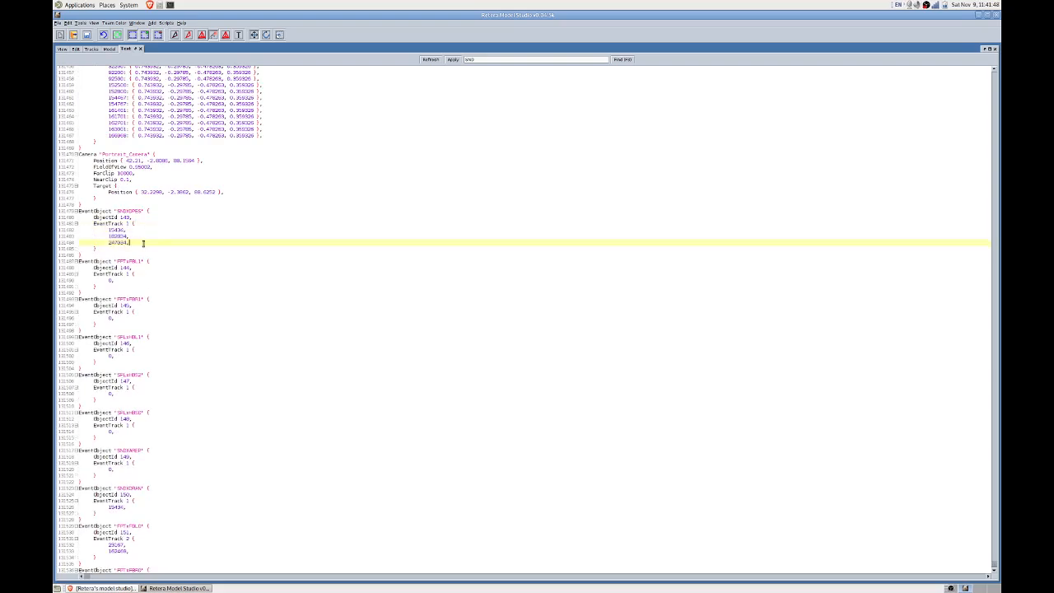
Replace the 0 keyframe of the footprint event with ObjectId 144 by 23167 and 162468, copied from ObjectId 151.
left_click(128, 275)
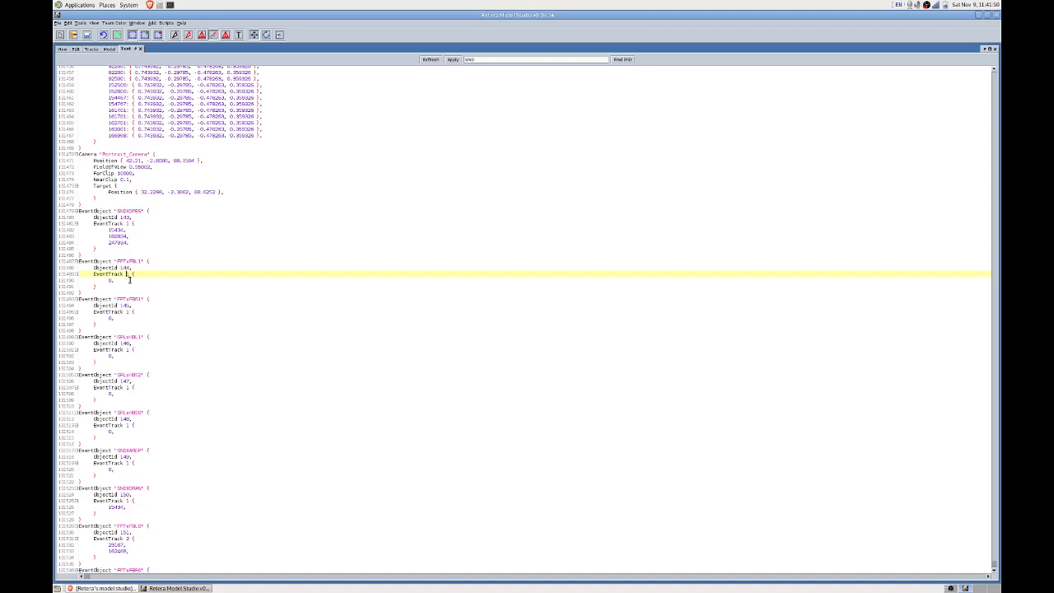
left_click(130, 280)
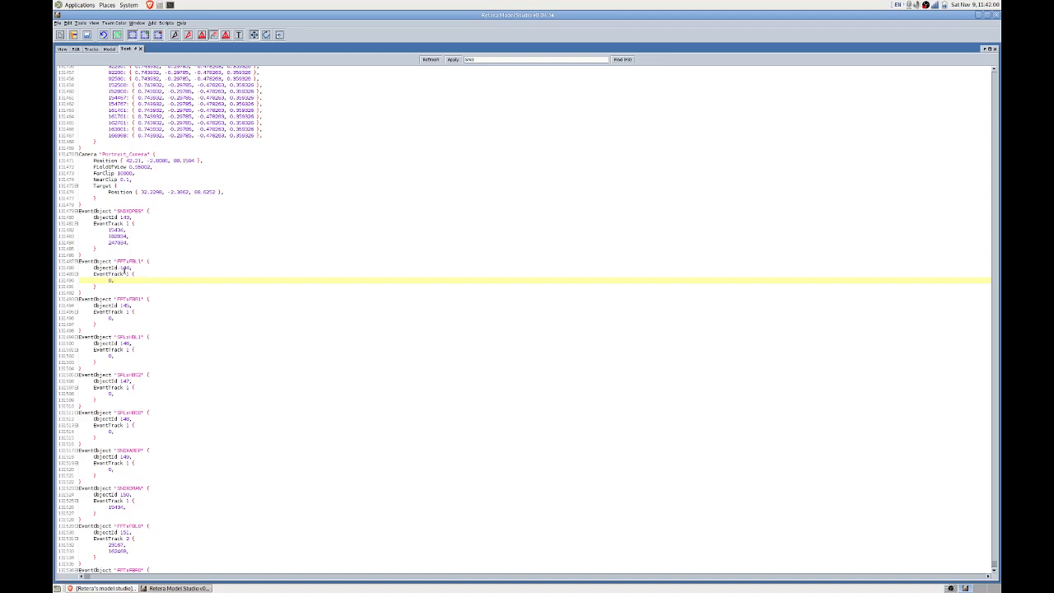
scroll(128, 308, "down", 9)
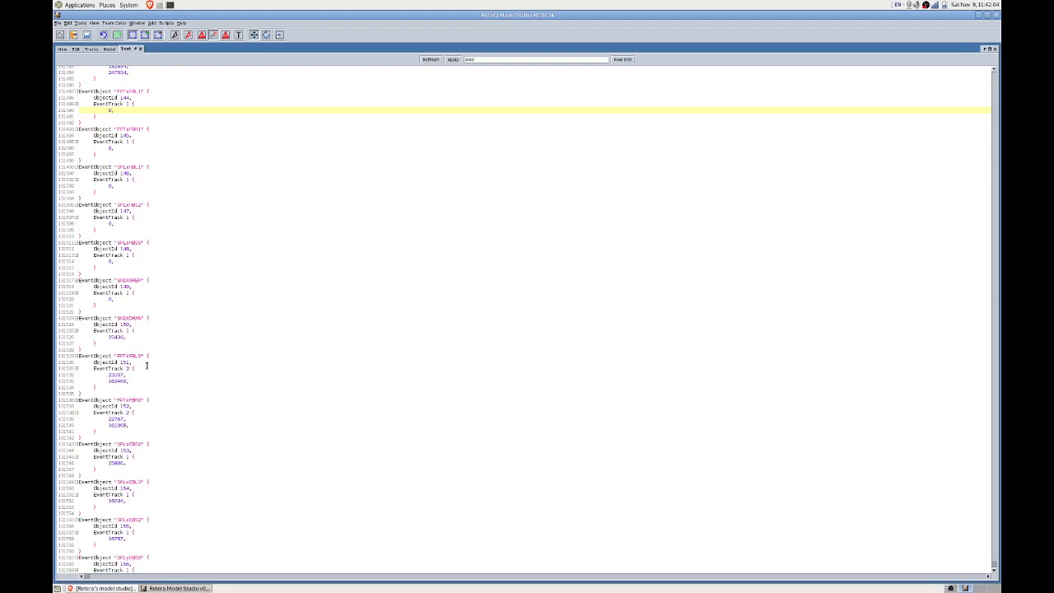
left_click_drag(138, 383, 151, 368)
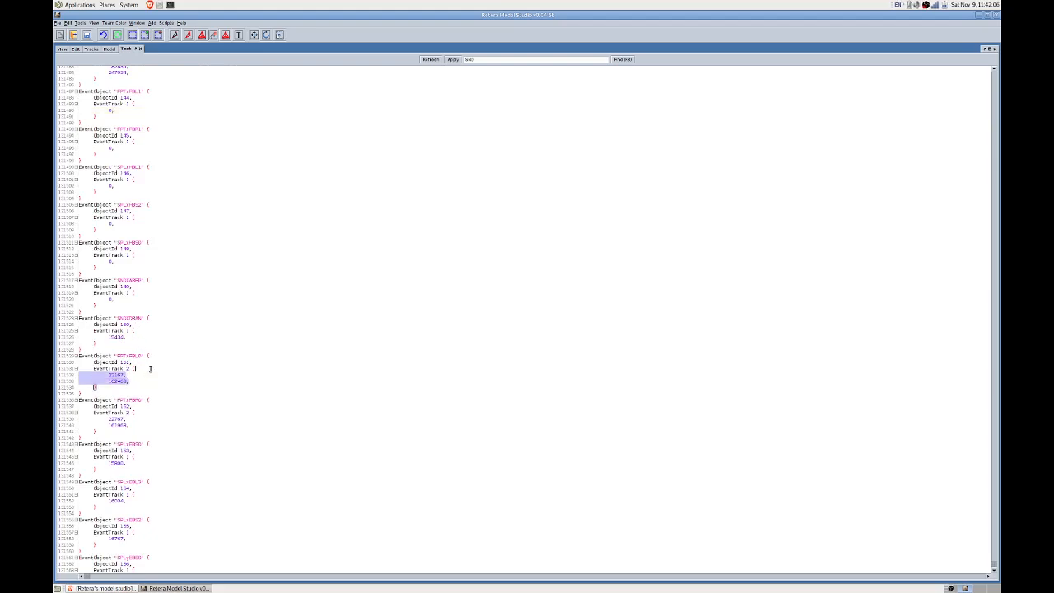
scroll(154, 363, "up", 1)
scroll(179, 294, "up", 2)
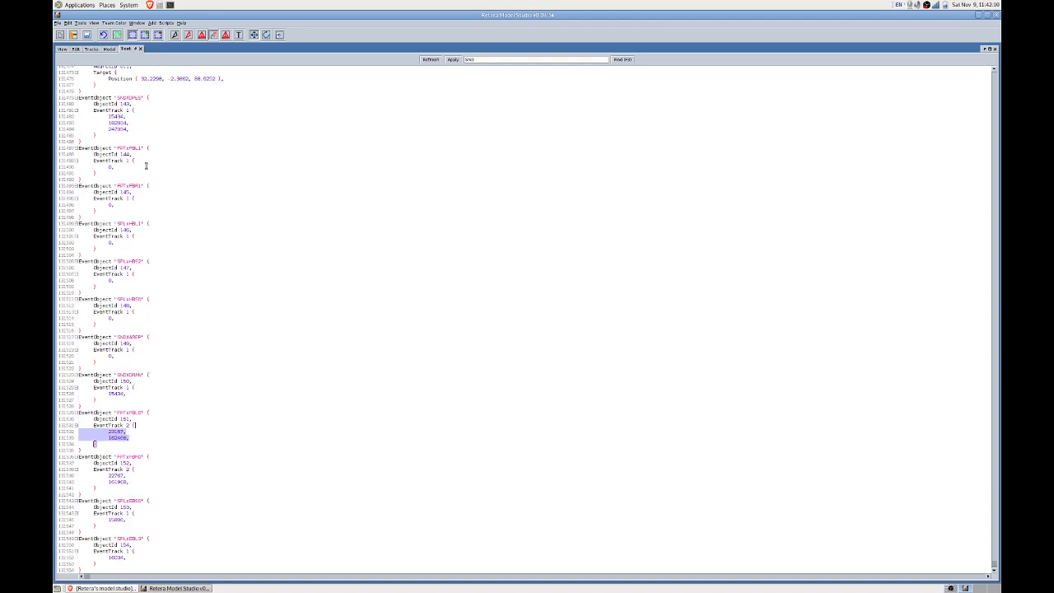
left_click_drag(146, 166, 155, 163)
type("23187, 162468,")
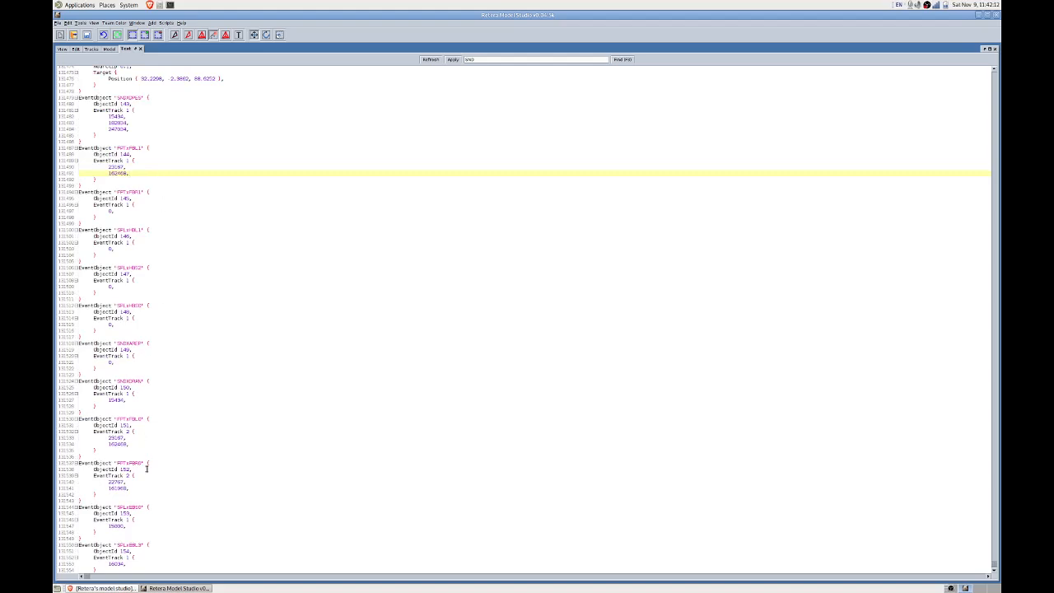
Replace the 0 keyframe of the footprint event with ObjectId 145 by 22767 and 161968, copied from ObjectId 152.
left_click_drag(143, 489, 154, 478)
key("ctrl+c")
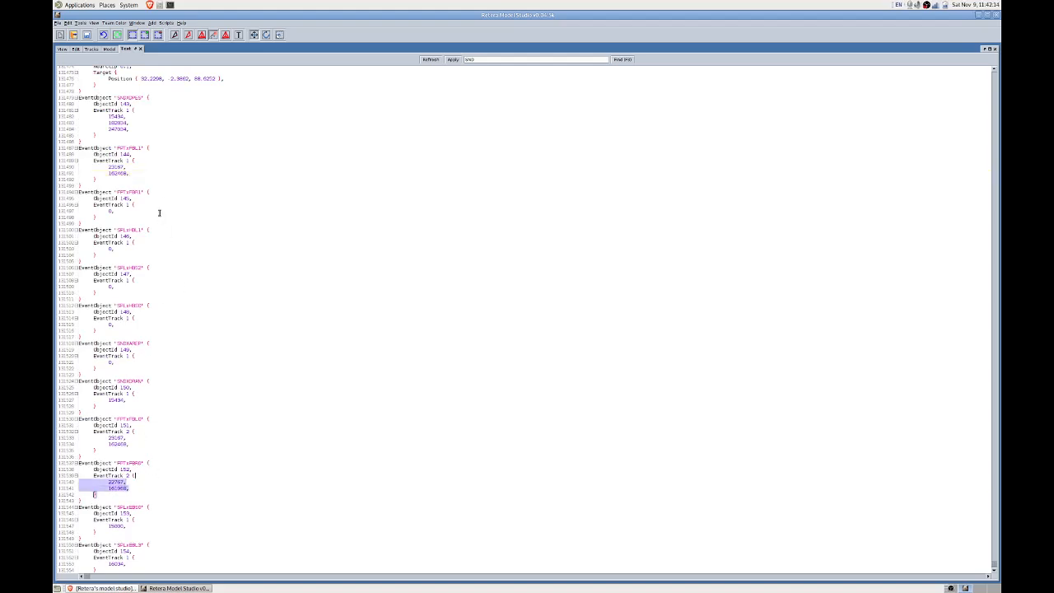
left_click_drag(146, 205, 146, 206)
key("ctrl+v")
Replace the 0 keyframe of the splat event with ObjectId 147 by the 15800 keyframe copied from ObjectId 153.
scroll(193, 276, "down", 2)
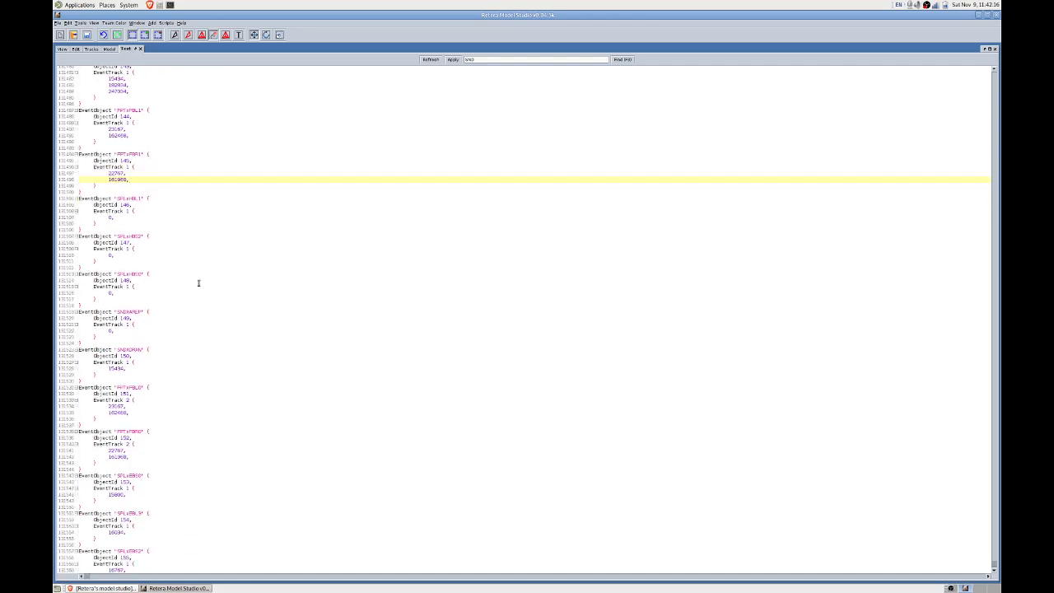
scroll(198, 284, "down", 2)
triple_click(153, 458)
key("ctrl+c")
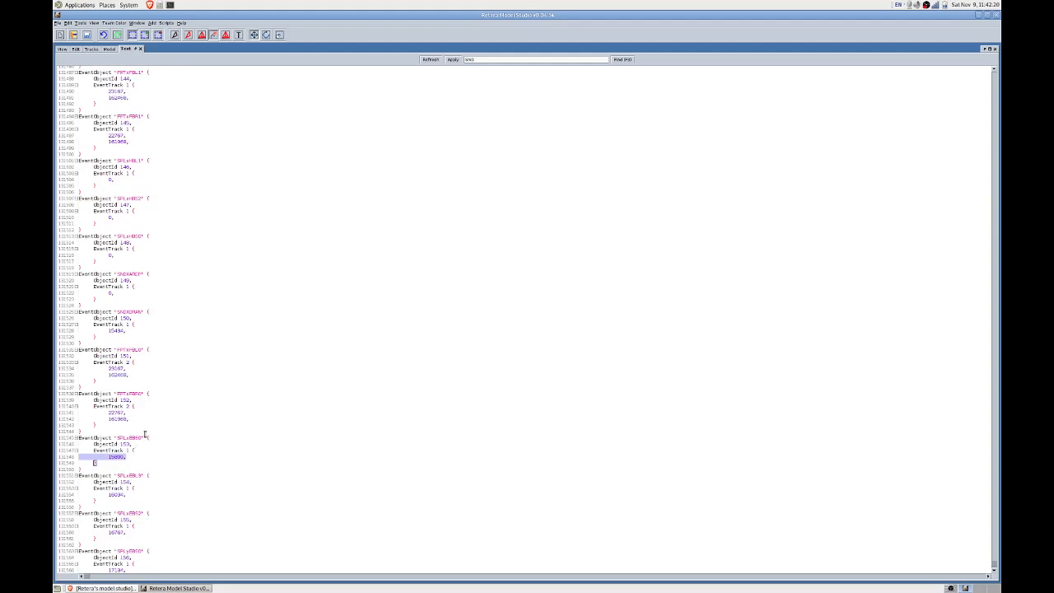
scroll(144, 434, "up", 1)
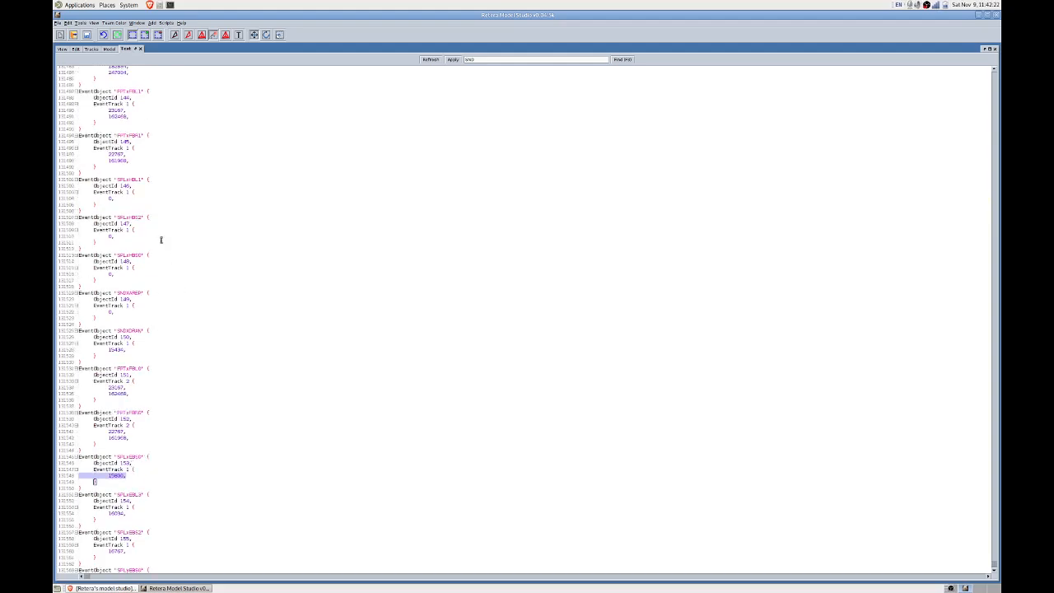
left_click_drag(80, 243, 152, 229)
key("ctrl+v")
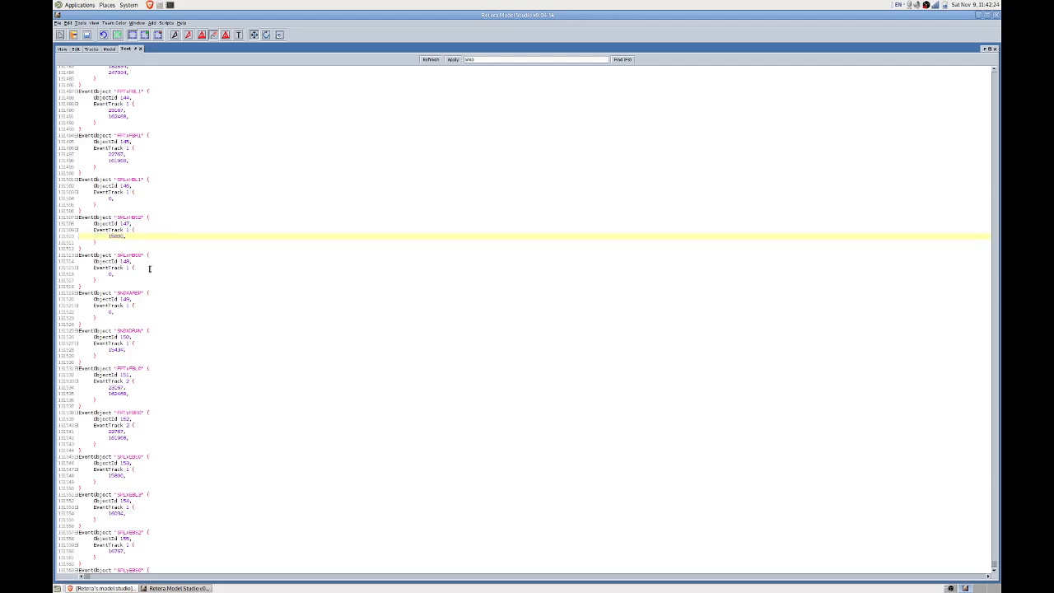
Replace the 0 keyframe of the splat event with ObjectId 148 by the keyframe copied from ObjectId 154.
scroll(140, 267, "down", 2)
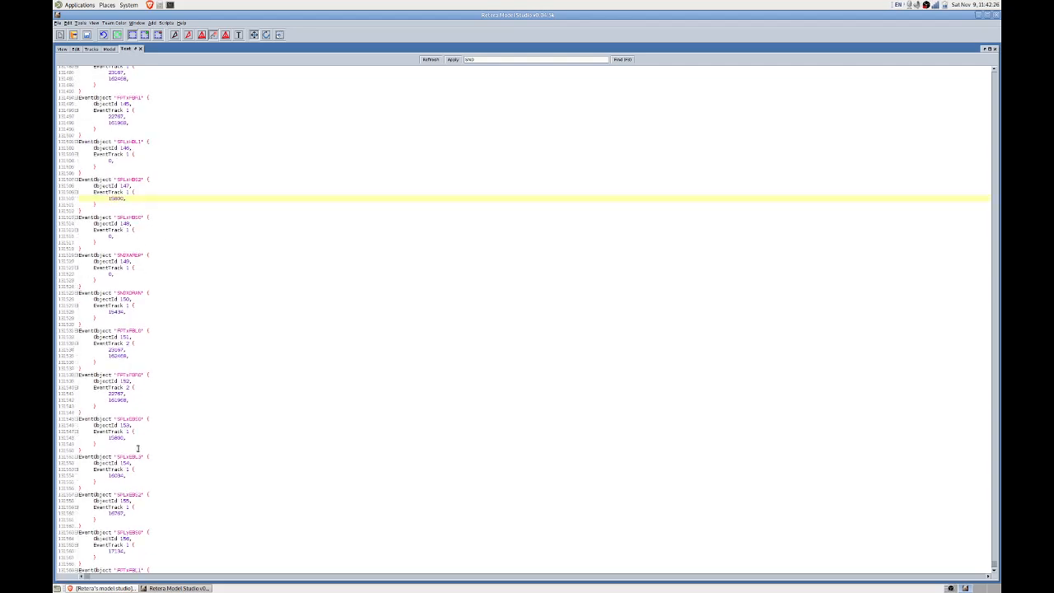
left_click_drag(143, 475, 153, 469)
key("ctrl+c")
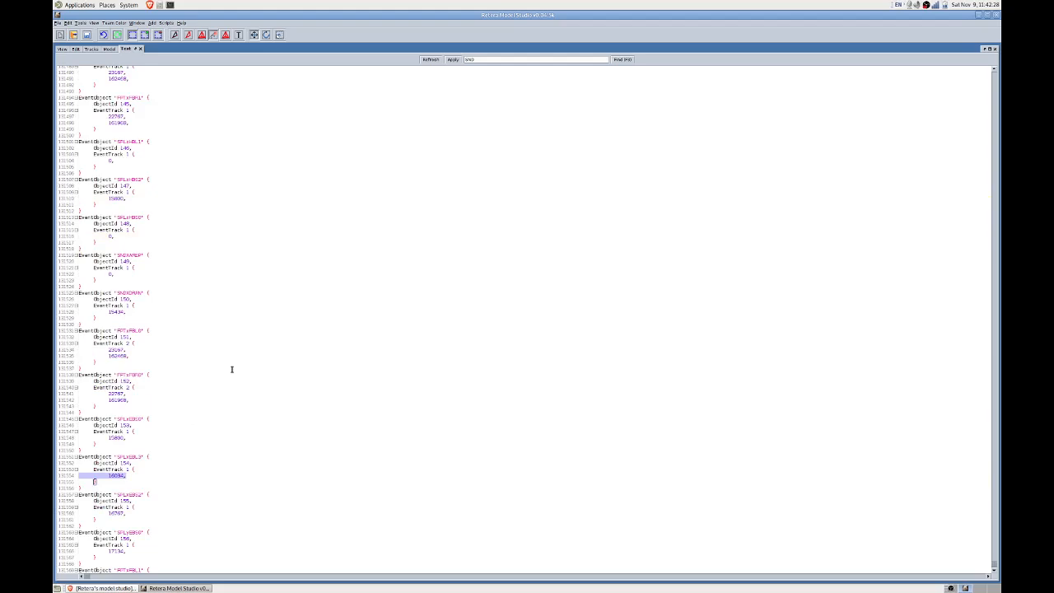
left_click(145, 237)
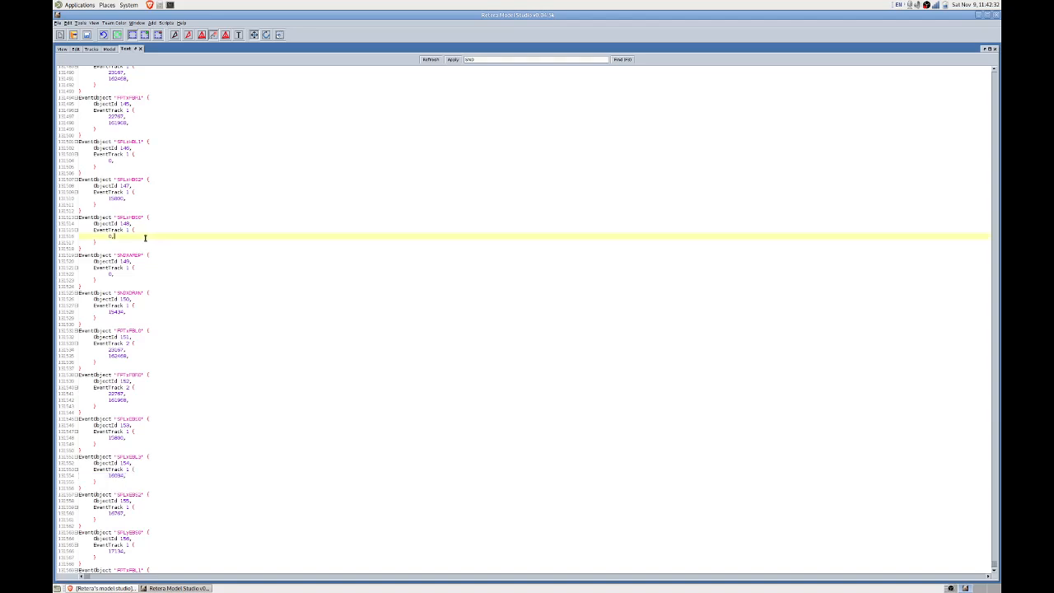
left_click_drag(151, 236, 158, 230)
key("ctrl+v")
Replace the 0 keyframe of the splat event with ObjectId 146 by the 16767 keyframe copied from ObjectId 155.
left_click(135, 439)
left_click(129, 475)
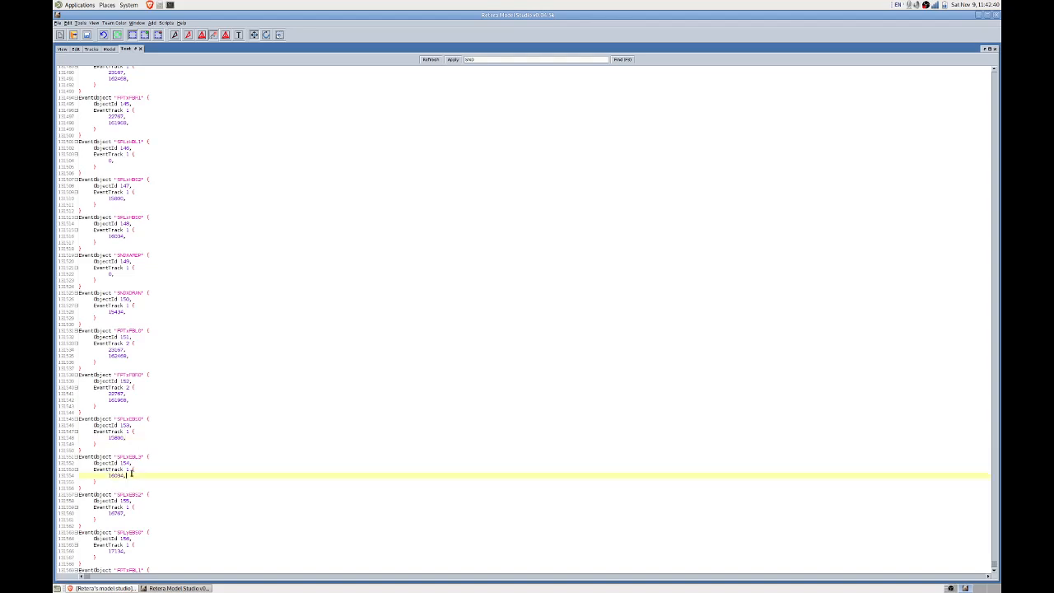
left_click(141, 512)
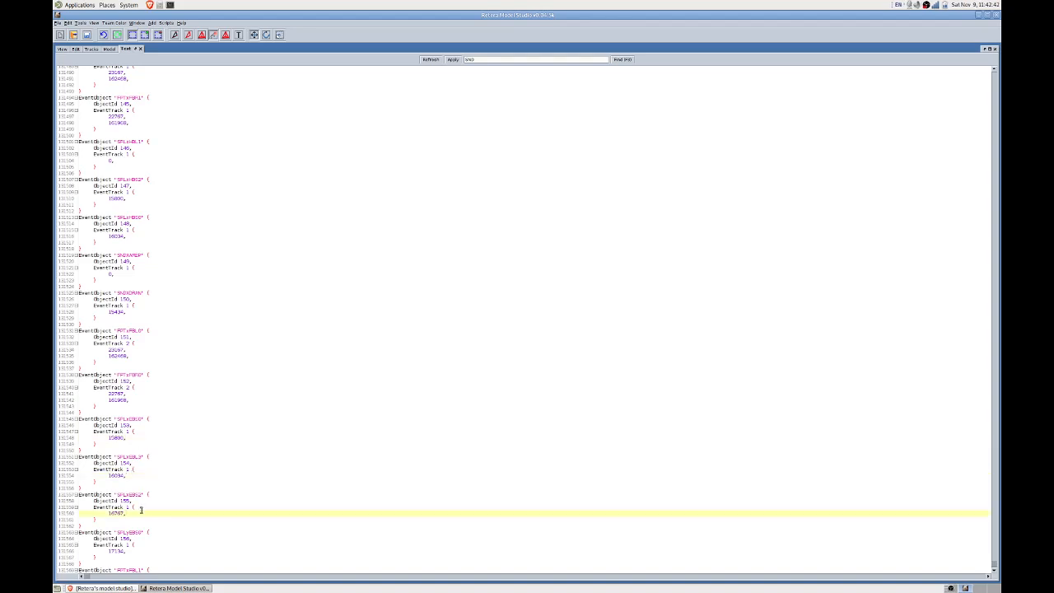
left_click_drag(141, 511, 147, 505)
key("ctrl+c")
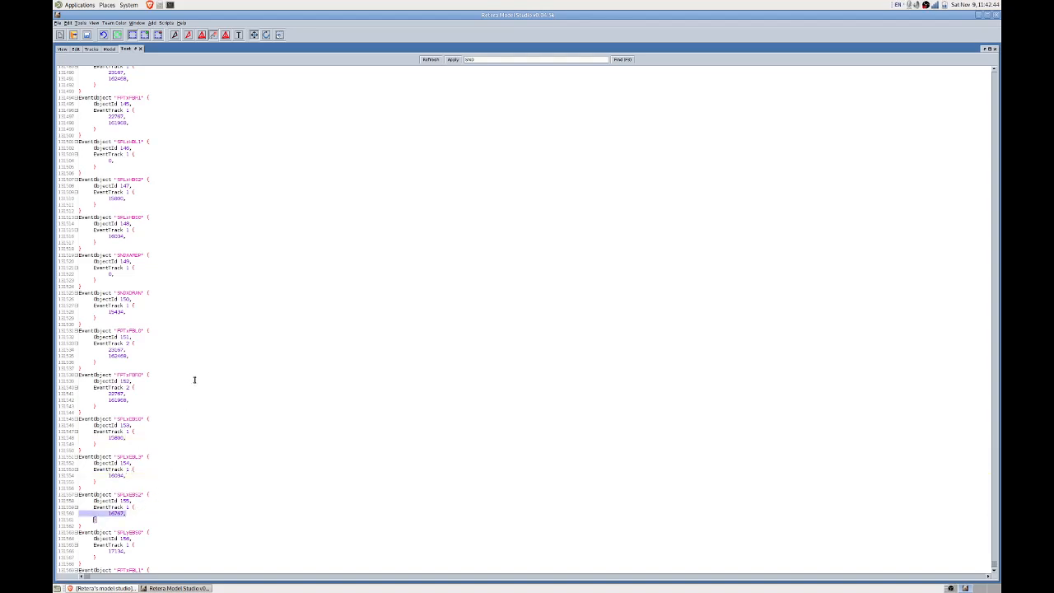
left_click(132, 162)
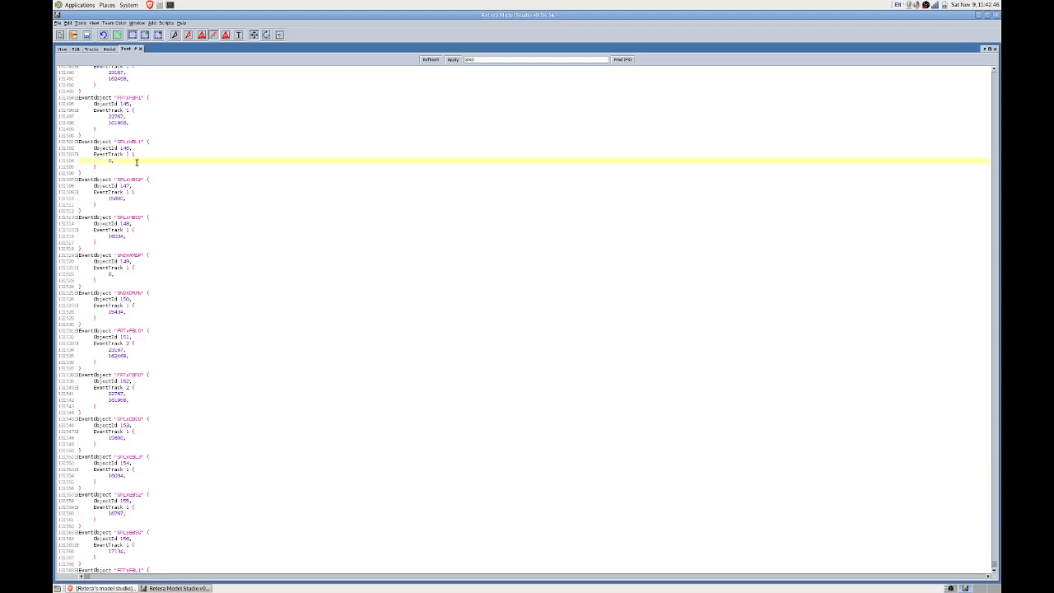
key("shift+Home")
key("ctrl+v")
scroll(154, 204, "up", 3)
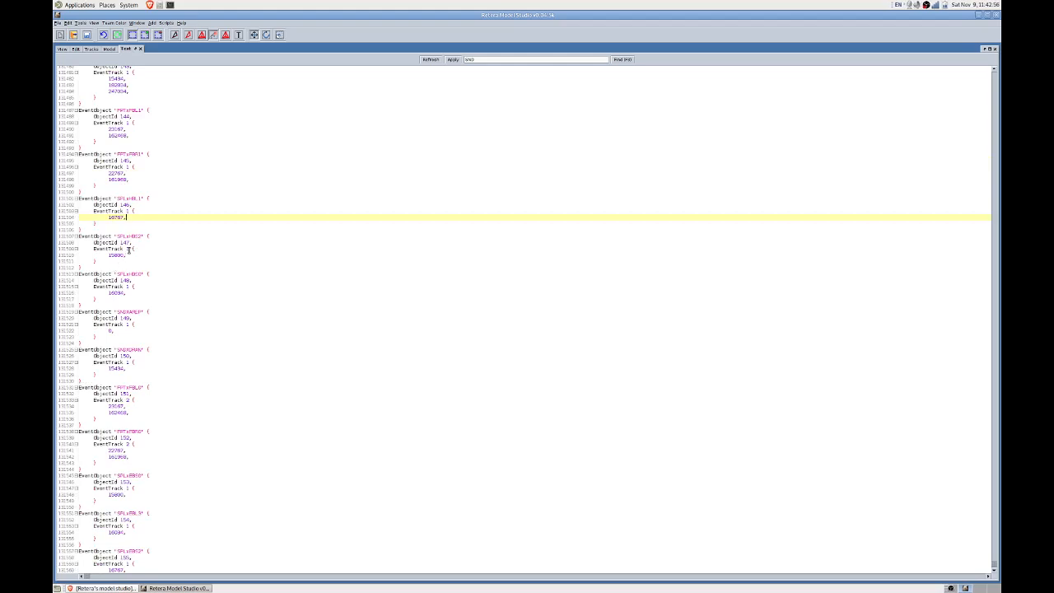
Examine the sound event with ObjectId 149 and compare its ObjectId with those of the event objects that follow it.
left_click(115, 307)
left_click_drag(116, 312, 162, 268)
scroll(188, 324, "down", 2)
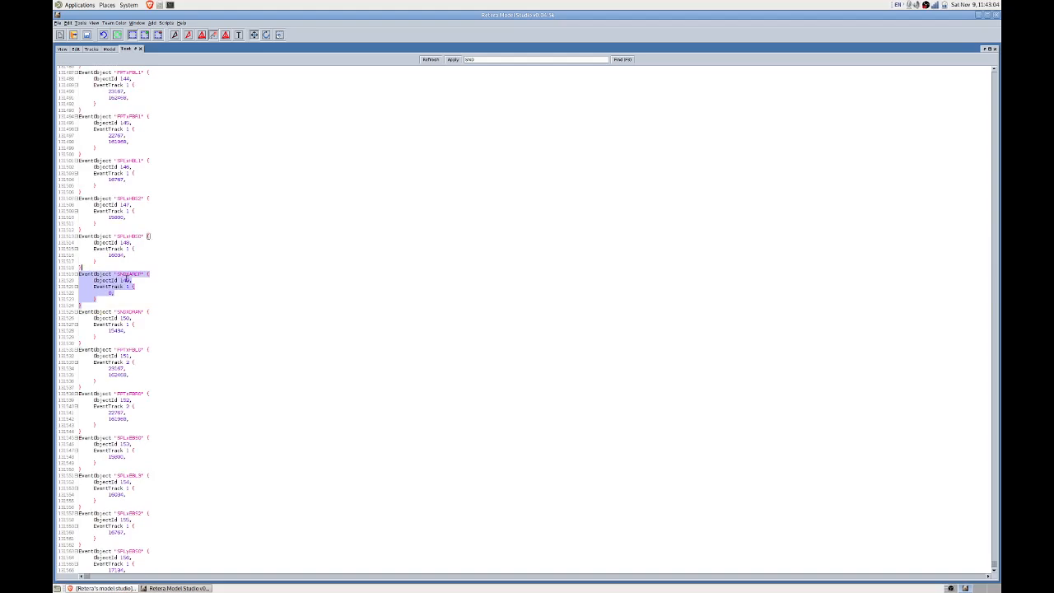
left_click(123, 281)
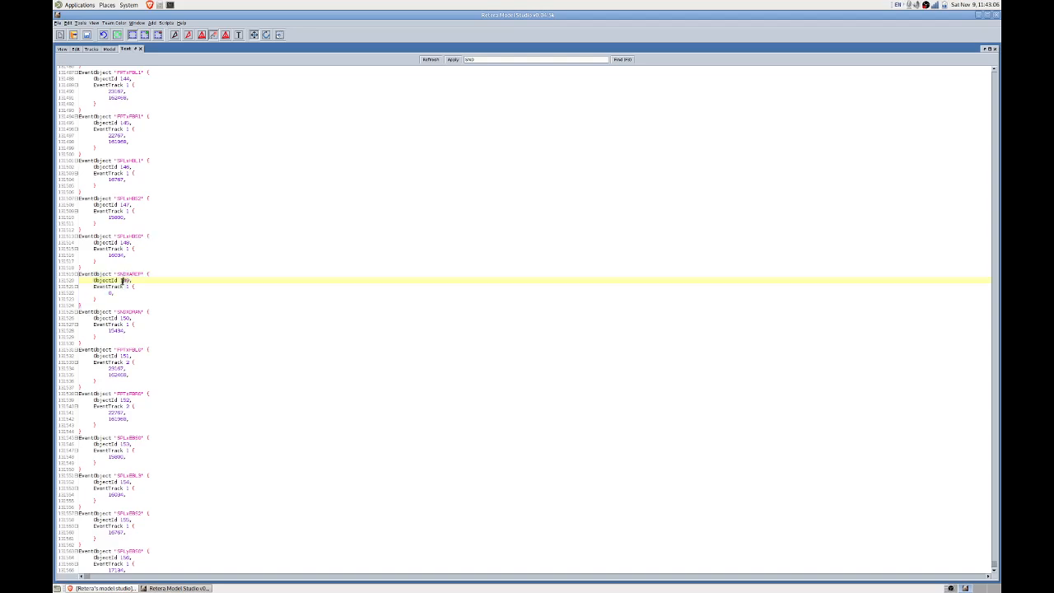
left_click_drag(79, 314, 132, 472)
left_click(123, 281)
double_click(124, 280)
left_click(125, 318)
double_click(125, 318)
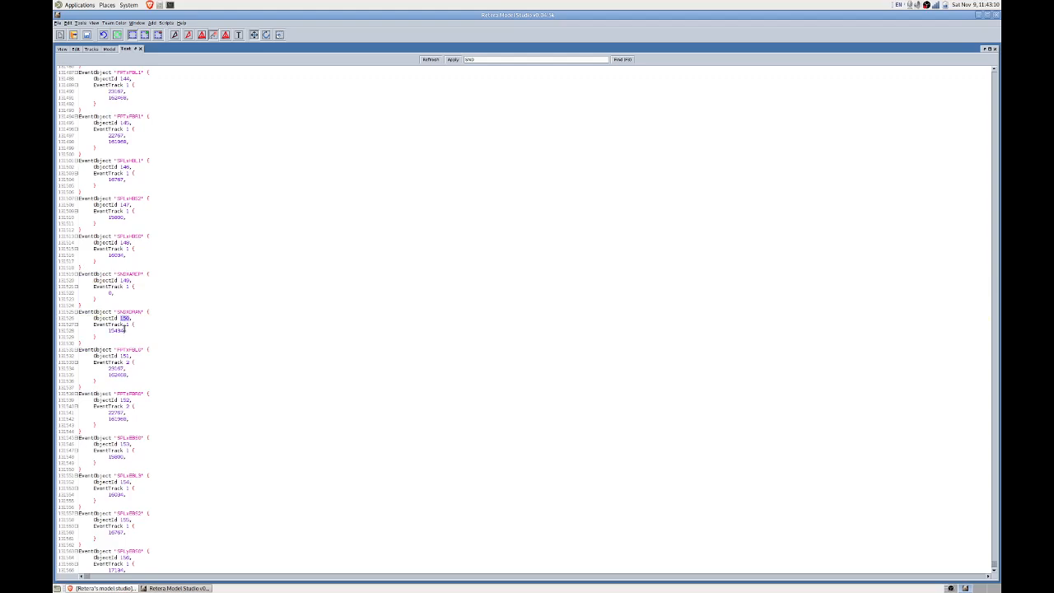
left_click(125, 356)
double_click(125, 355)
key("Up")
key("Up")
key("Up")
key("Up")
key("Up")
key("Up")
key("Up")
key("Up")
key("Up")
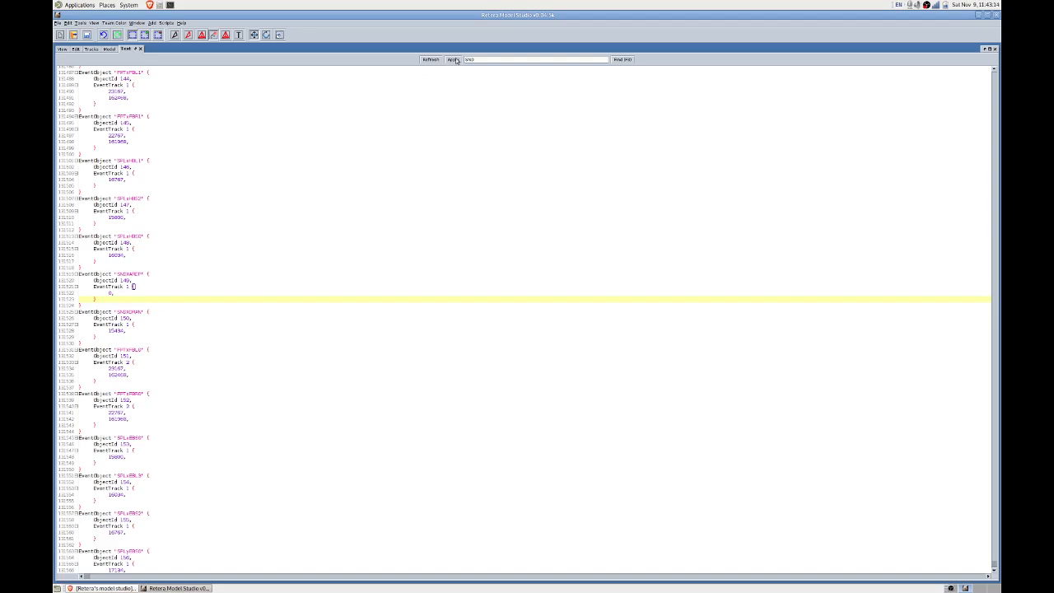
Switch to model editing, collapse the mesh list and hide all meshes and nodes.
left_click(75, 49)
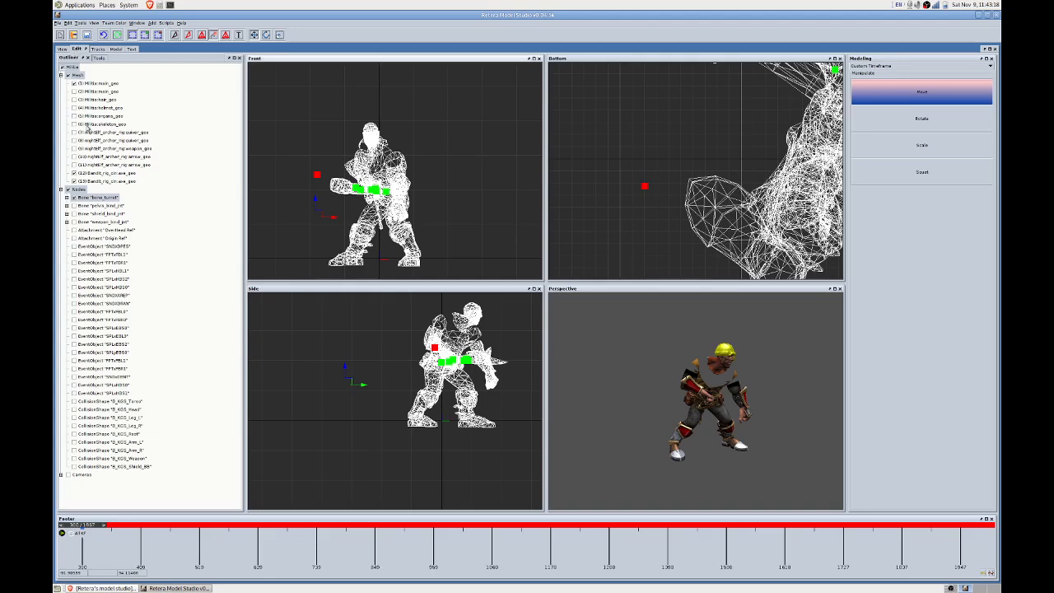
left_click(61, 75)
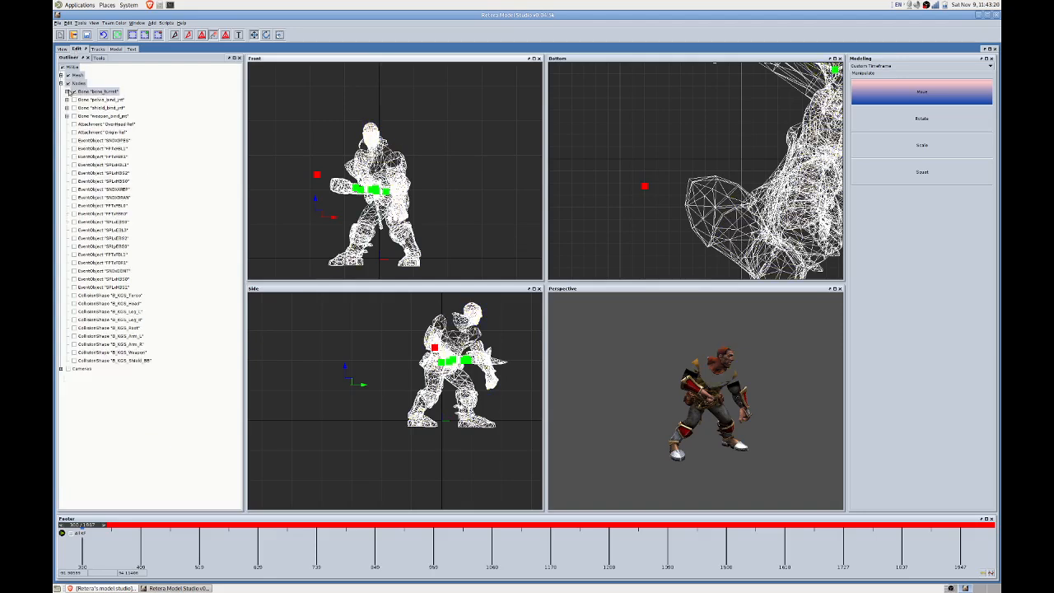
left_click(67, 75)
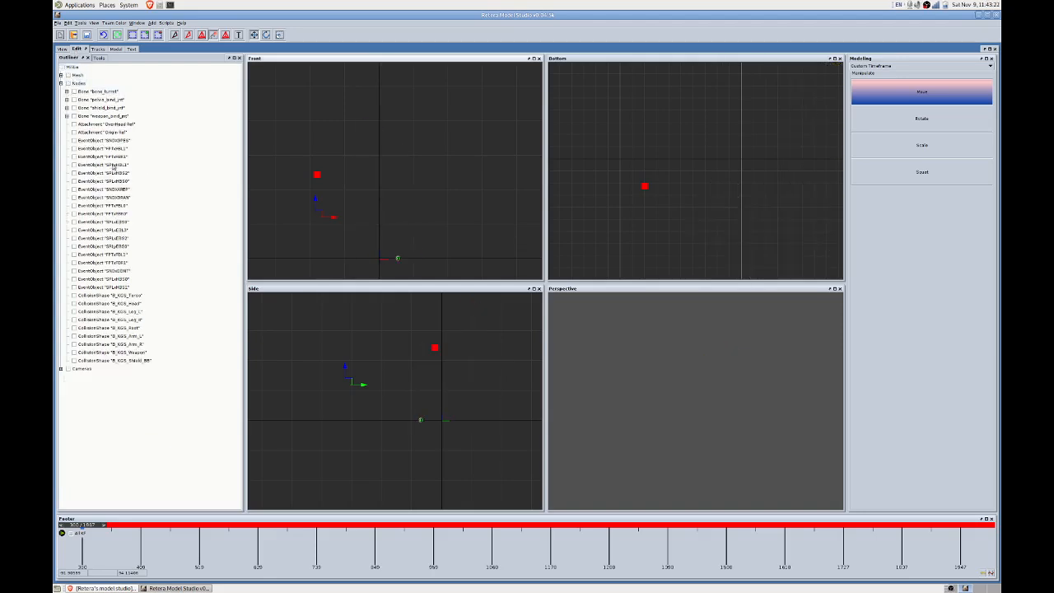
Show only the sound event object with ObjectId 149, select its node and delete it from the model.
left_click(112, 189)
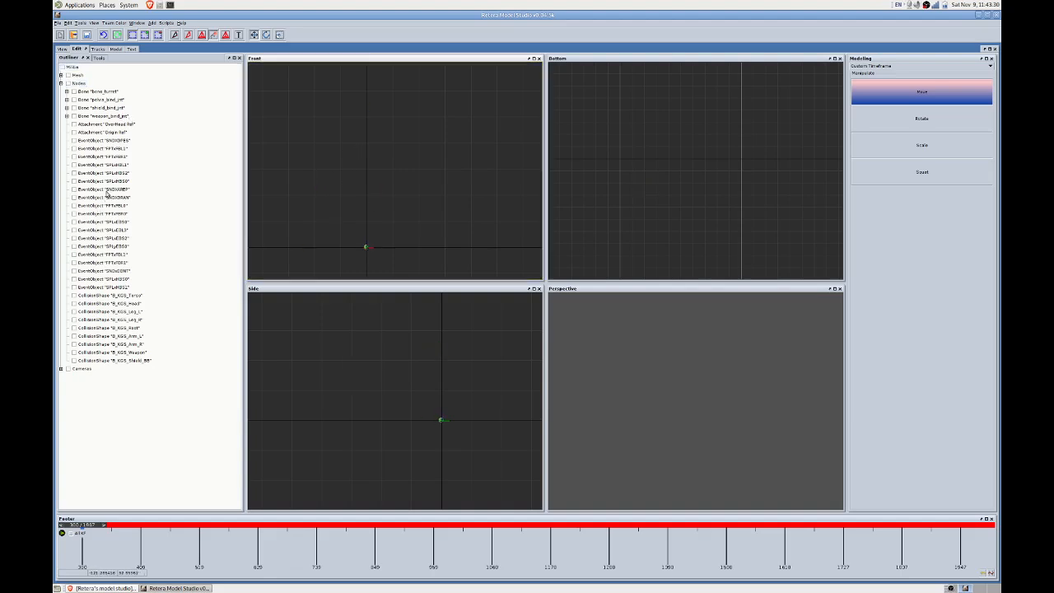
left_click(107, 189)
left_click(174, 35)
left_click_drag(322, 184, 377, 262)
key("Delete")
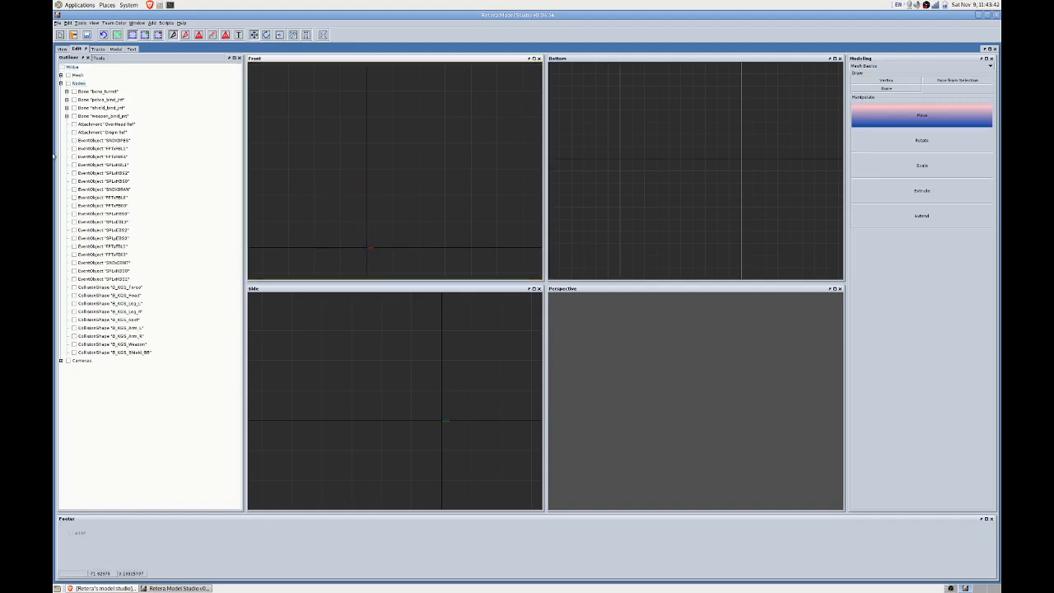
Delete the two remaining duplicate sound event objects one after the other, keeping only the first sound event.
left_click(103, 189)
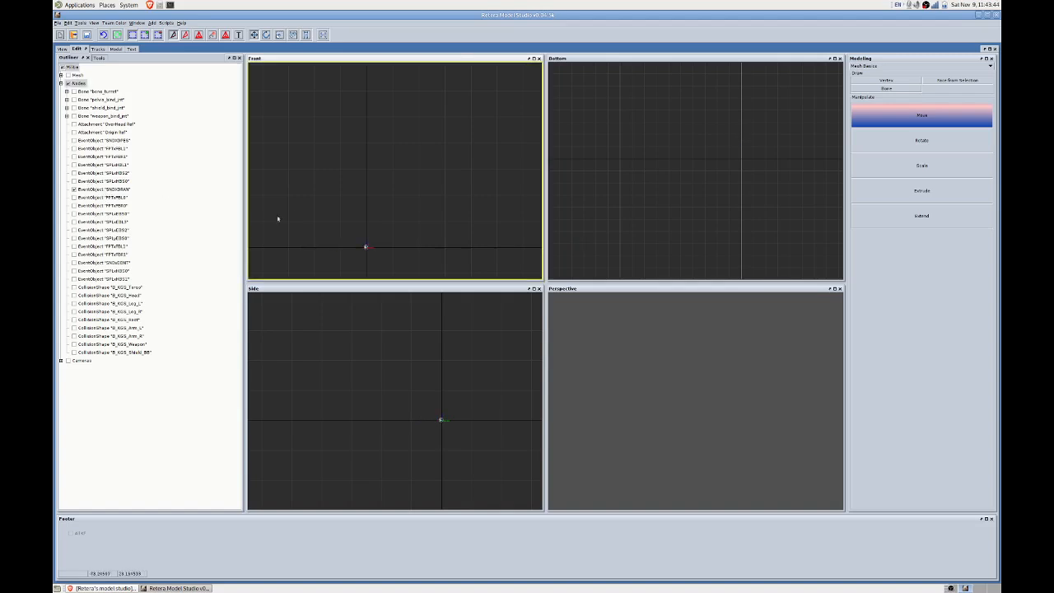
left_click_drag(305, 213, 374, 272)
key("Delete")
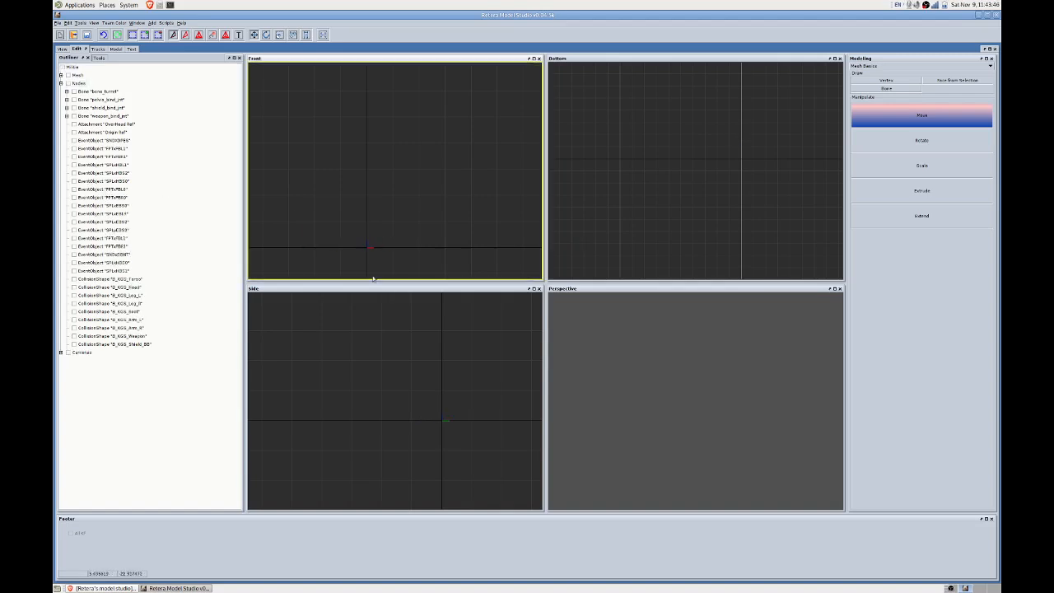
left_click(124, 256)
left_click_drag(350, 205, 376, 267)
key("Delete")
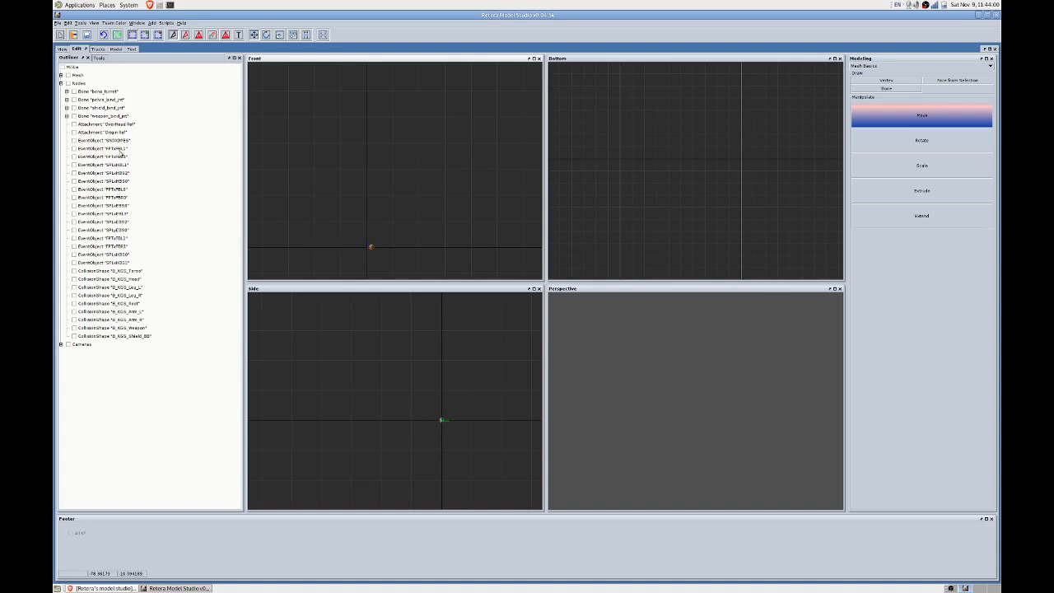
Delete the six duplicate footprint and splat event objects with ObjectIds 151 to 156.
left_click_drag(120, 190, 114, 231)
left_click_drag(311, 210, 445, 258)
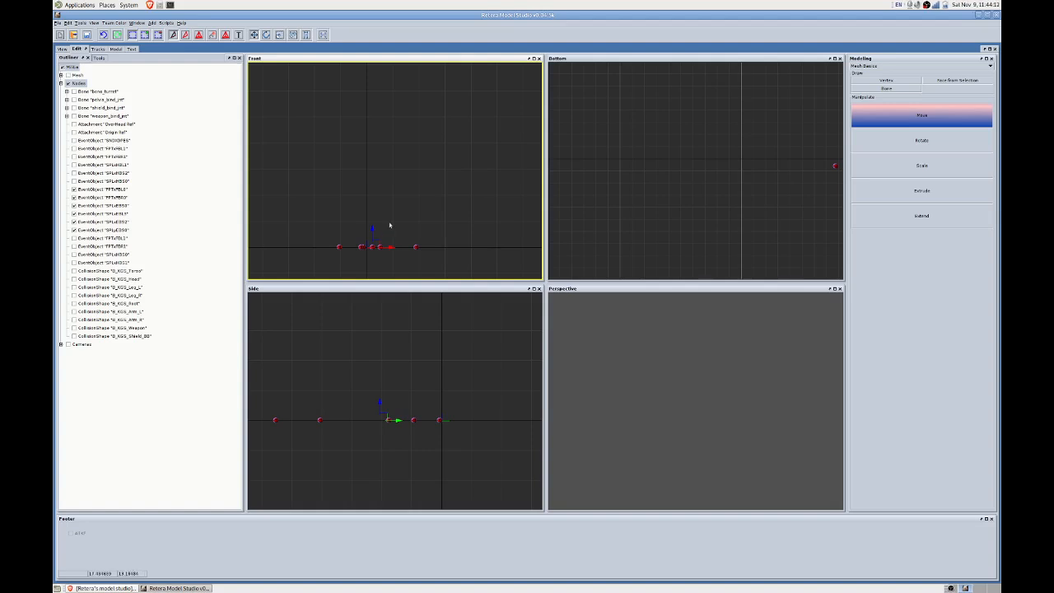
key("Delete")
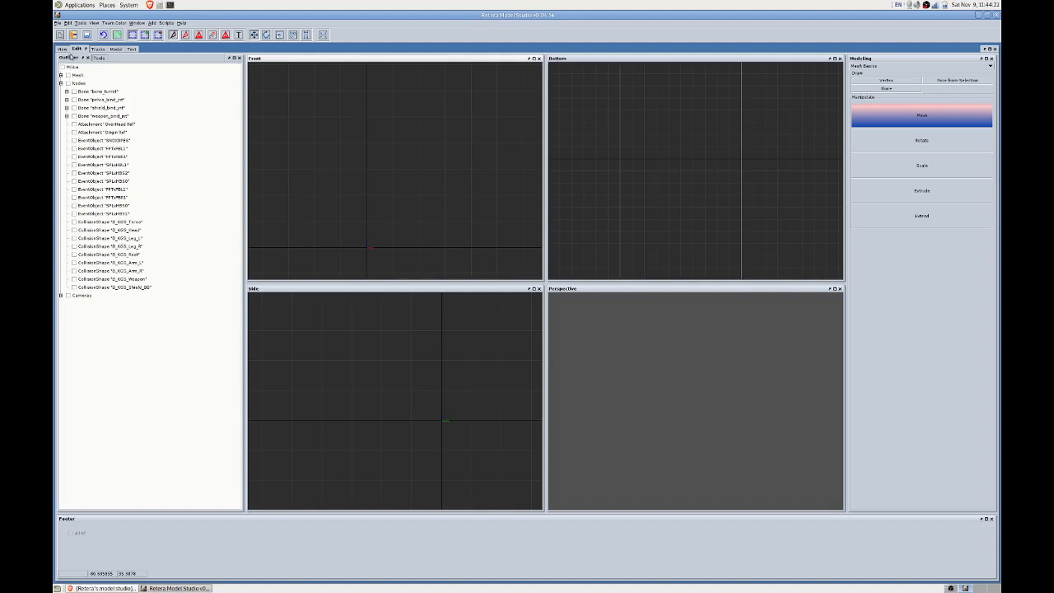
Return to the model view and save the model as a new file named MilitiaWithBow_AlternateToAxe_Fix2.mdx.
left_click(63, 48)
left_click(58, 22)
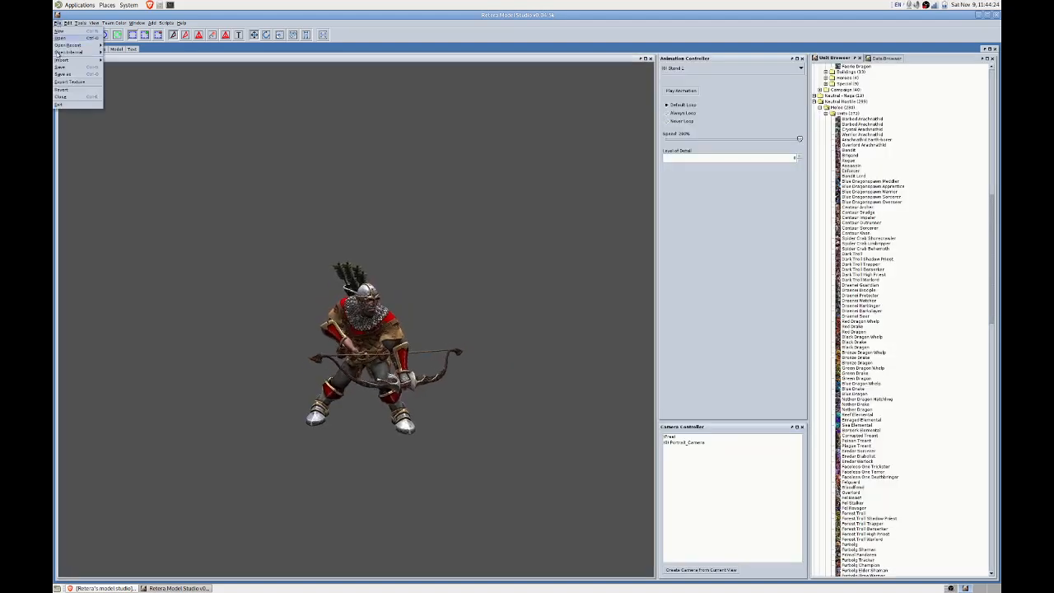
left_click(63, 74)
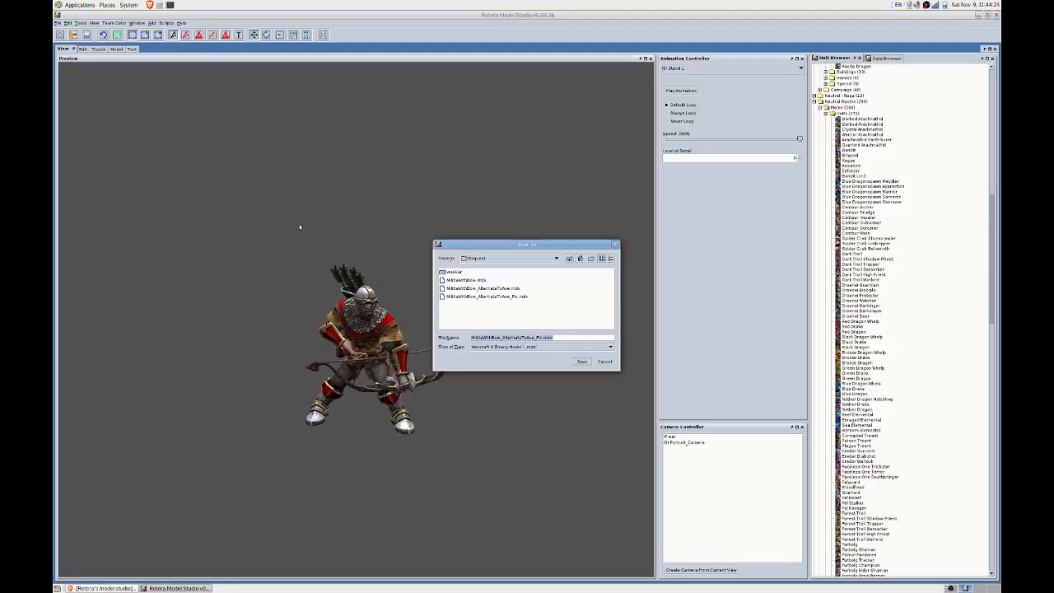
left_click(543, 337)
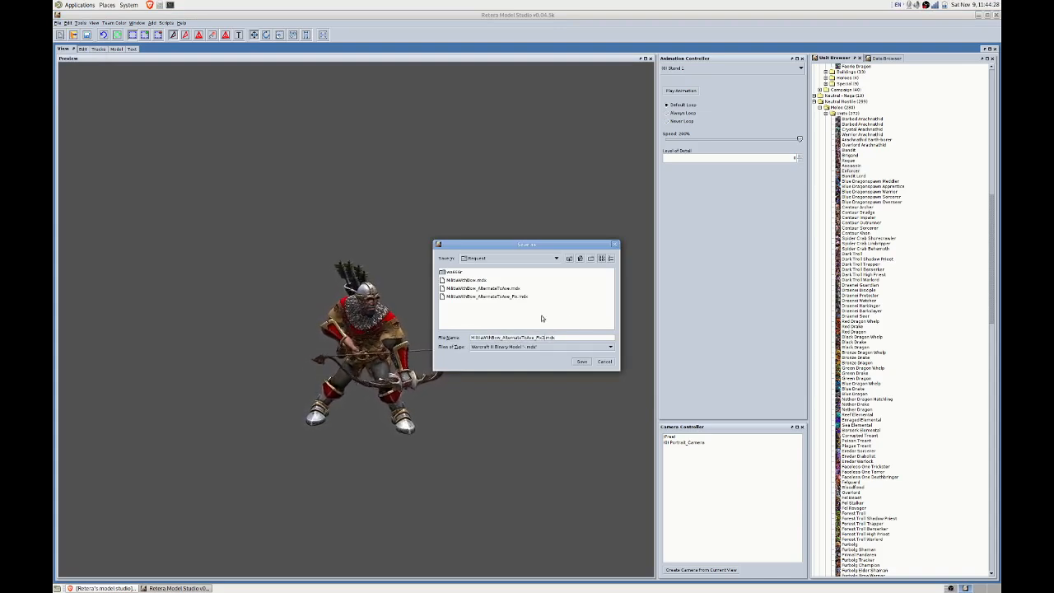
key("Return")
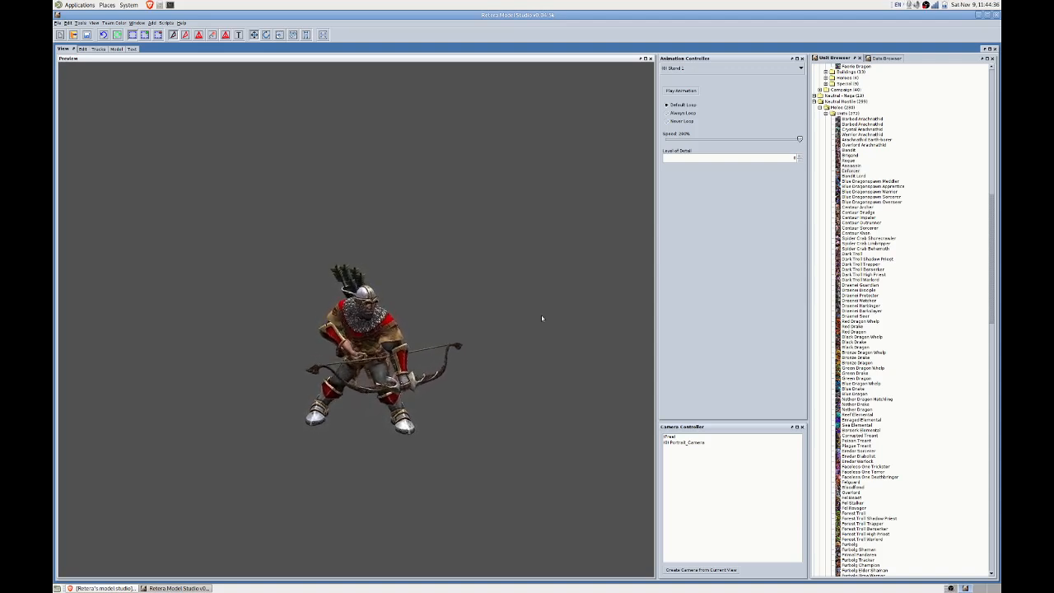
Open a Terminal window over the preview, go into the repos folder and list its contents.
left_click(170, 5)
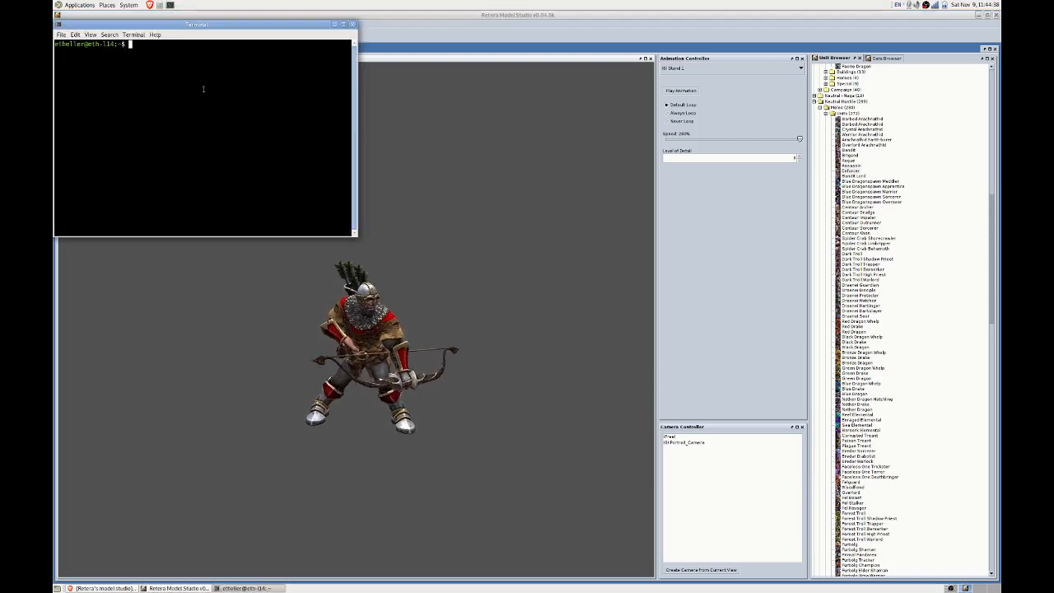
left_click_drag(208, 27, 440, 138)
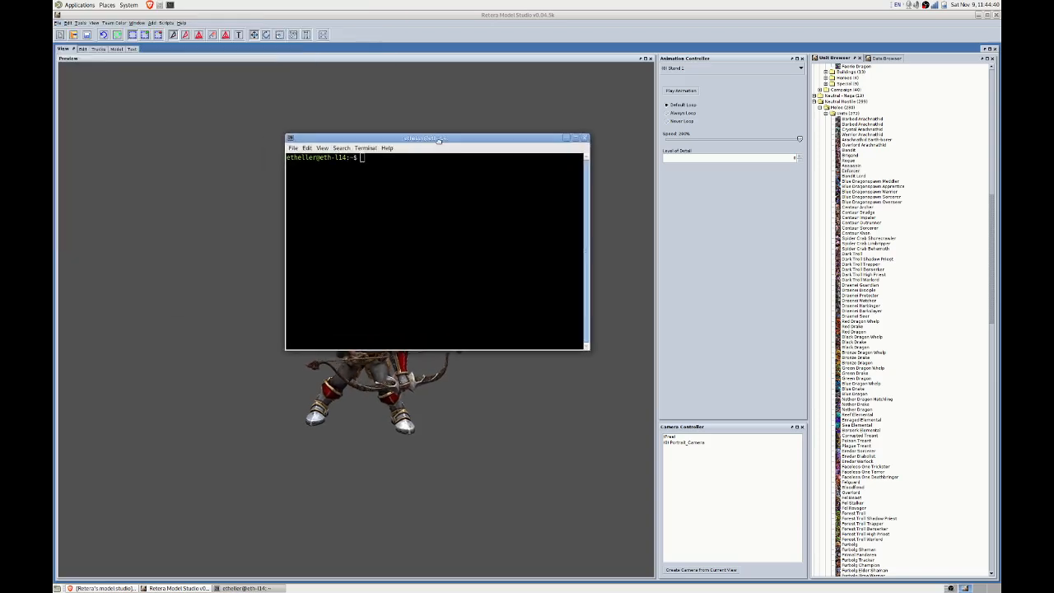
type("ls")
key("Return")
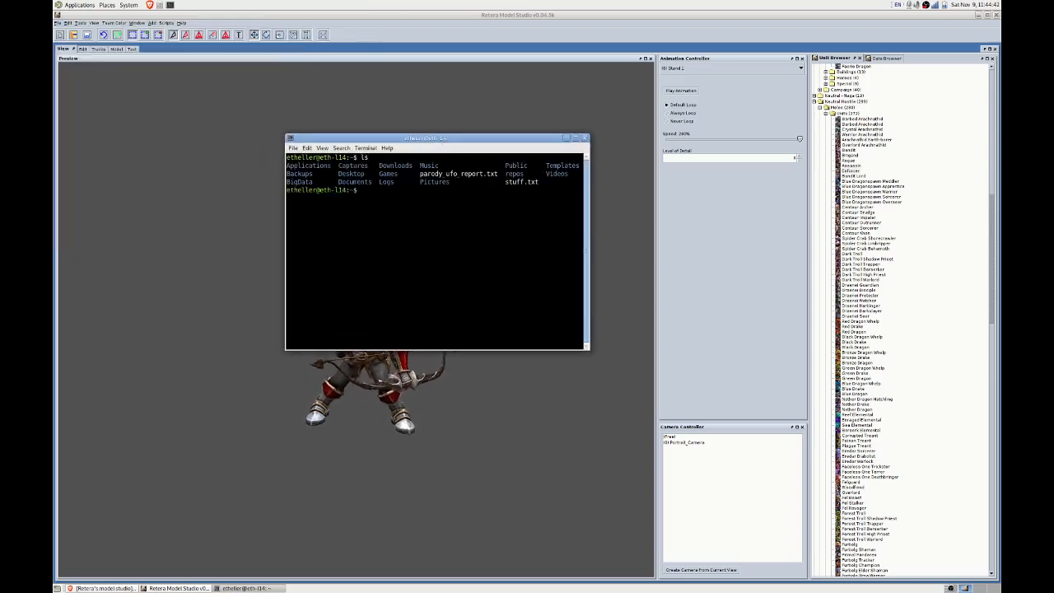
type("cd repos")
key("Return")
key("ctrl+l")
type("ls")
key("Return")
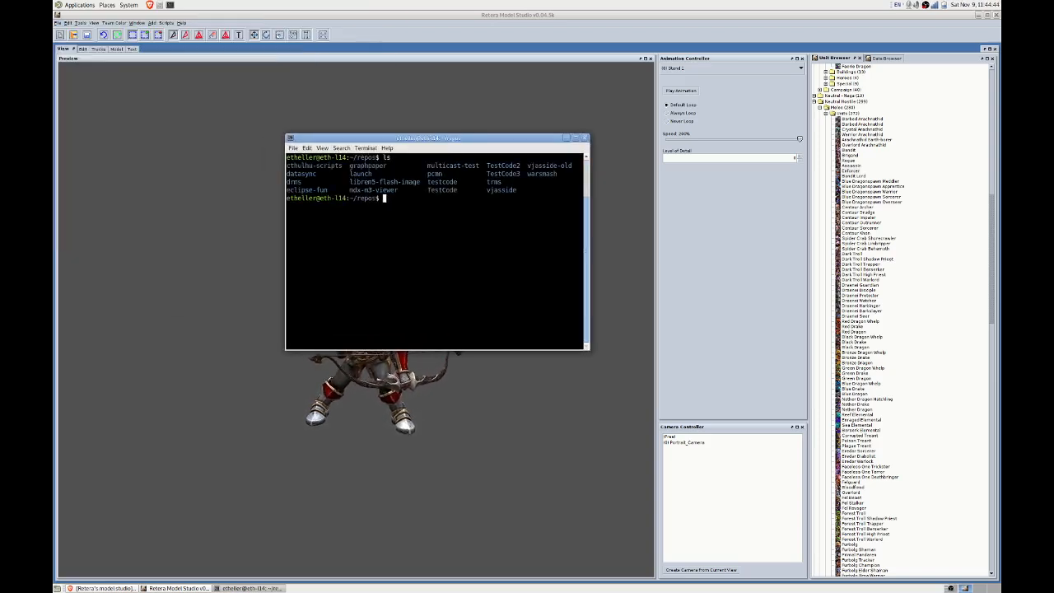
Change into warsmash/WarsmashModEngine and list the project's files.
type("cd warsmash/")
key("Return")
type("ls")
key("Return")
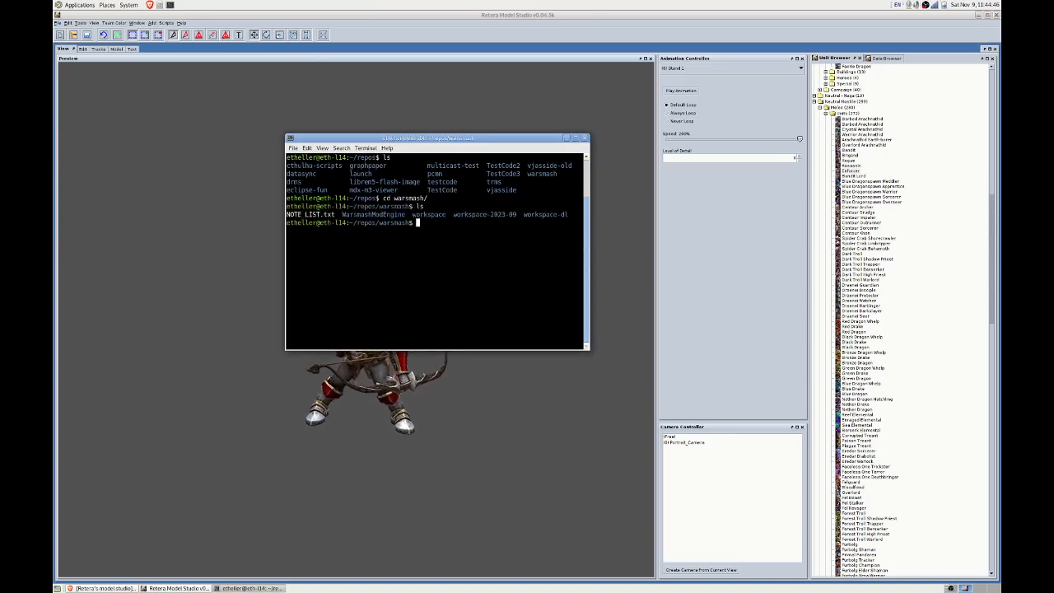
type("cd Re")
key("Return")
type("c")
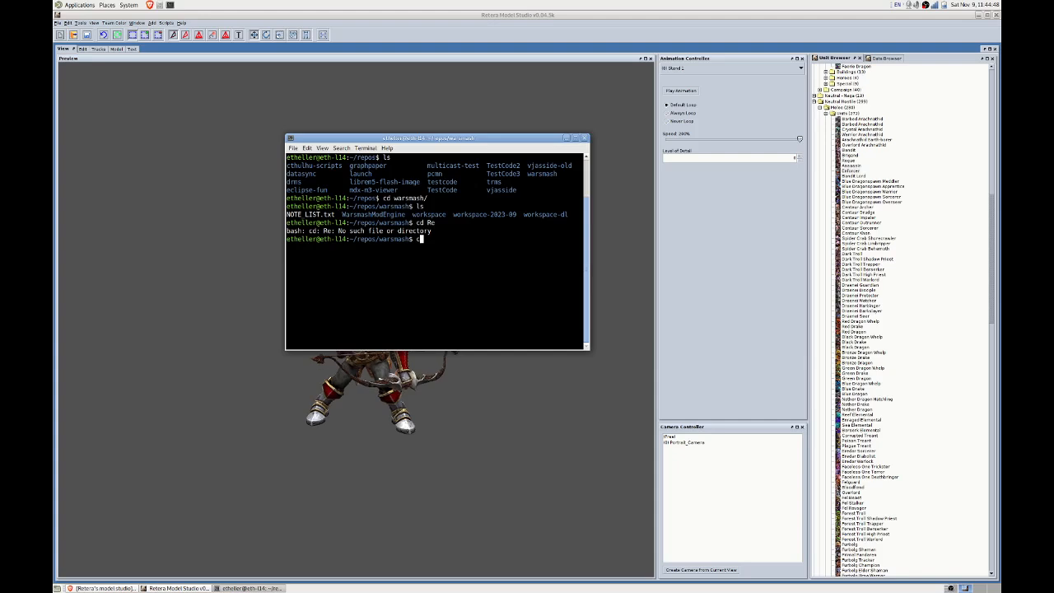
type("d War")
key("Tab")
key("Return")
type("ls")
key("Return")
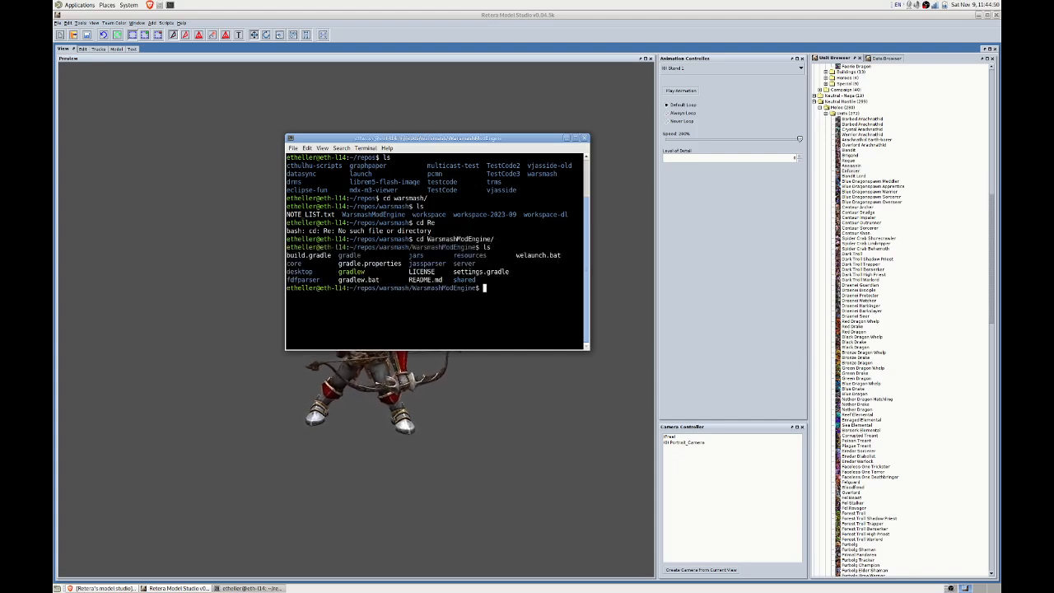
Start the model viewer with ./gradlew runViewer and check on the build's progress.
type("./gradlew ")
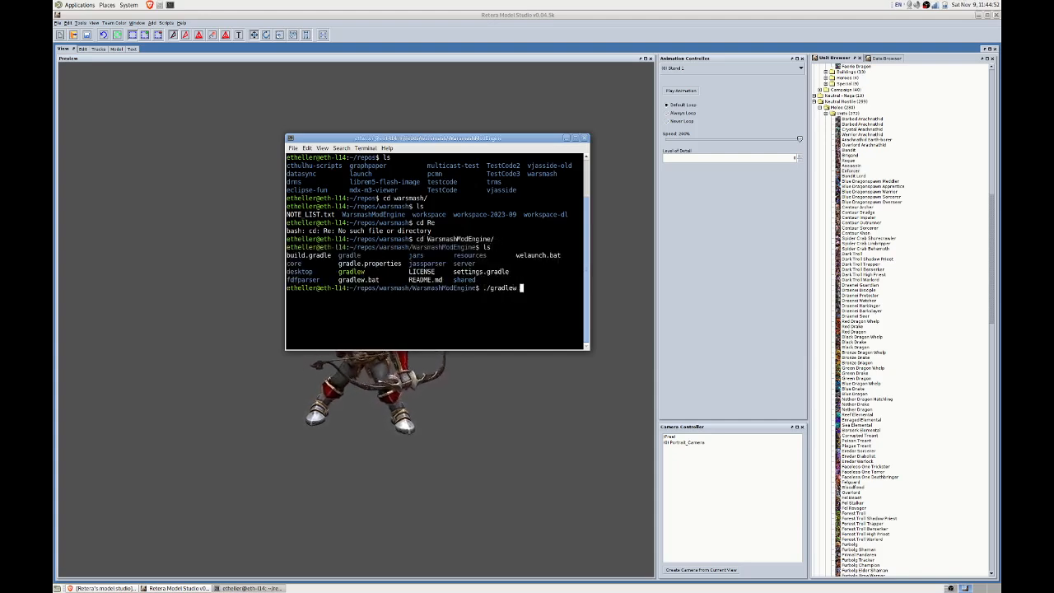
type("runViewer")
key("Return")
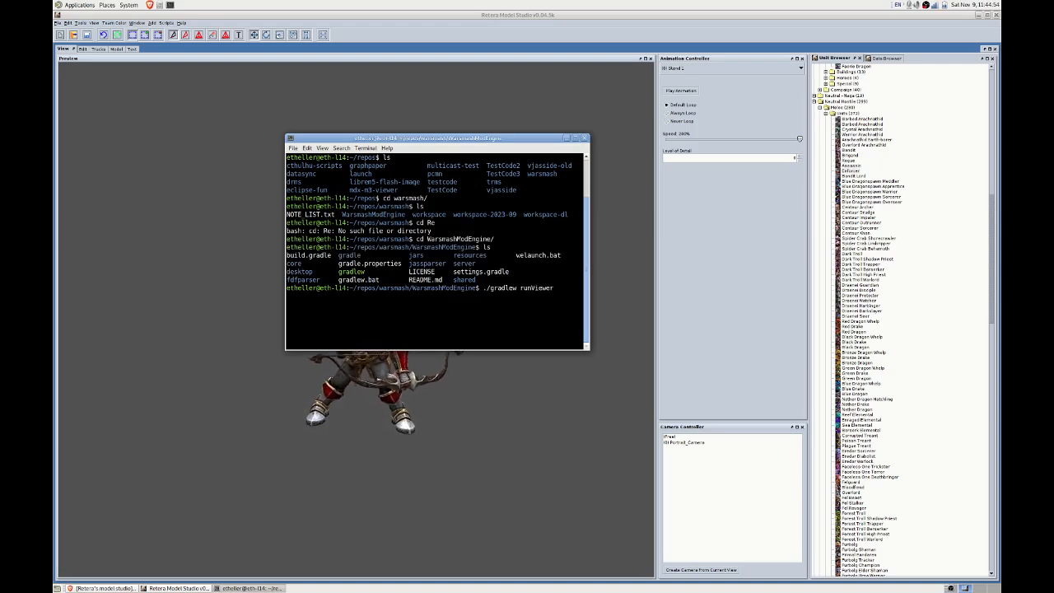
left_click(566, 138)
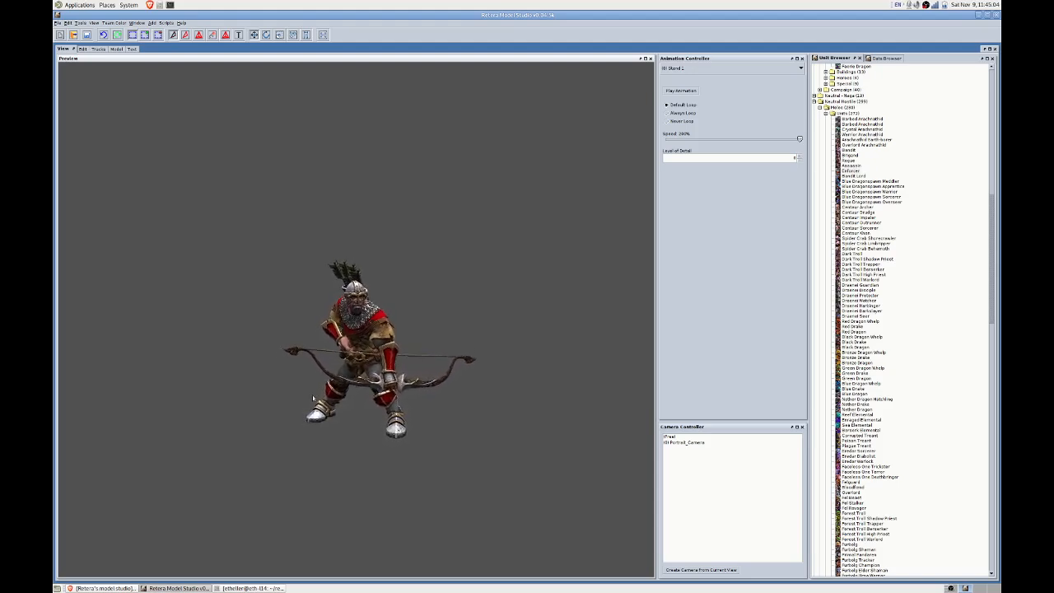
left_click(249, 588)
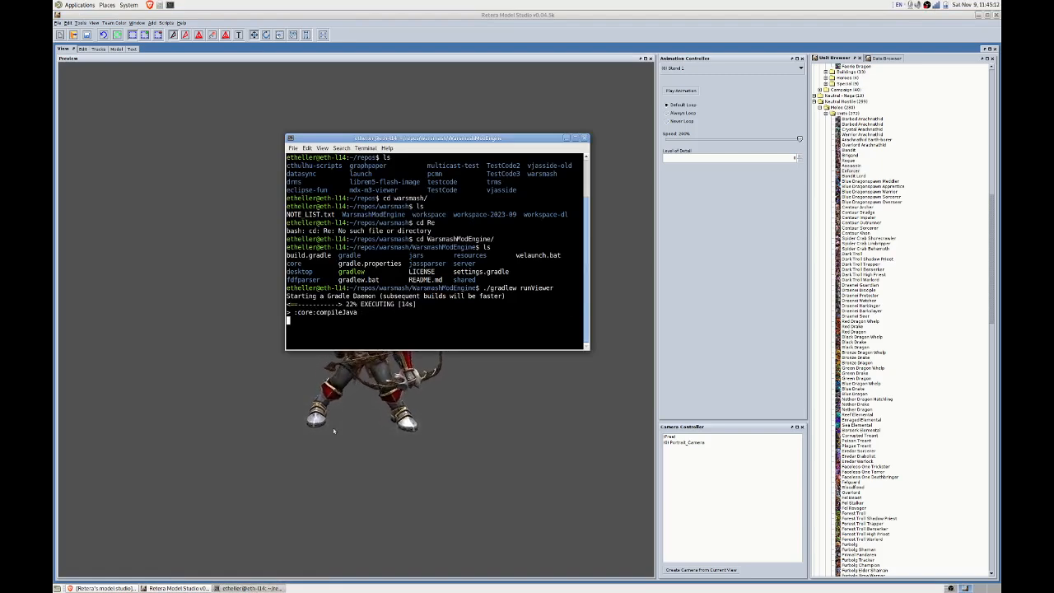
Open a second terminal session, change into core/assets and list its files.
key("ctrl+shift+t")
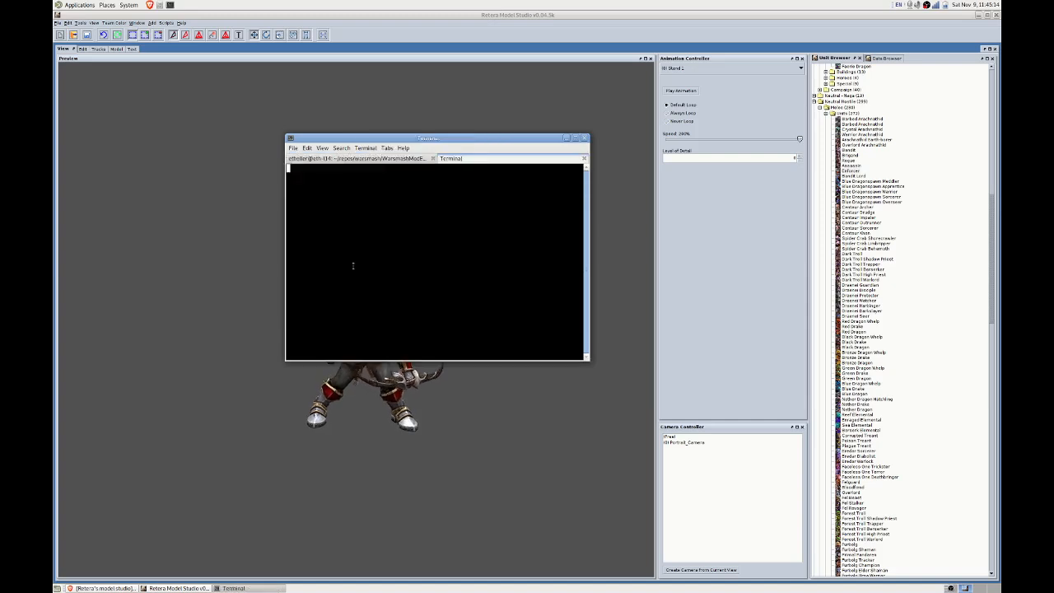
type("ls")
key("Return")
type("cd c")
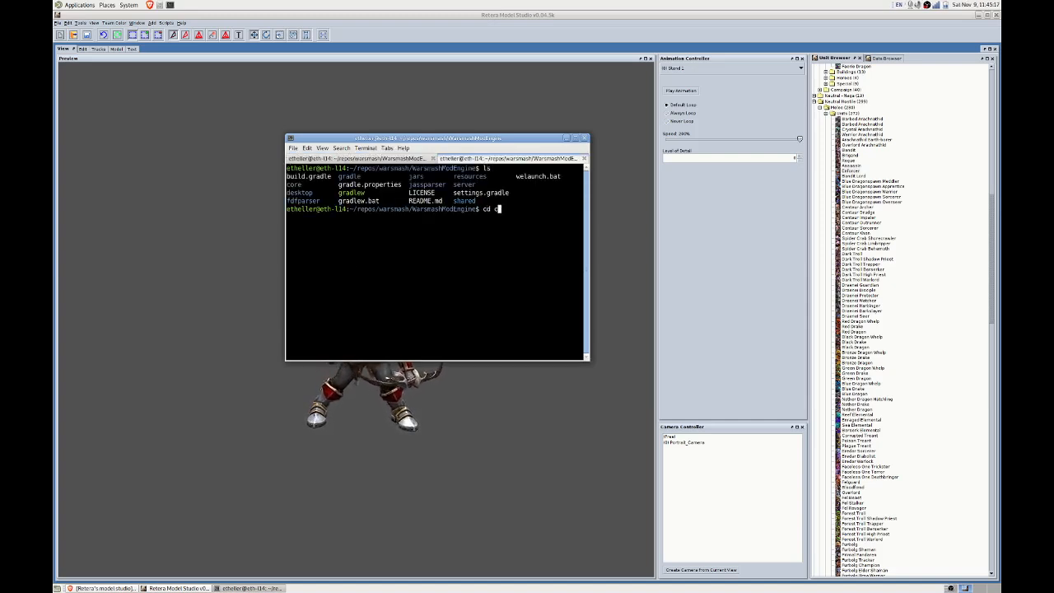
key("Tab")
type("a")
key("Tab")
key("Return")
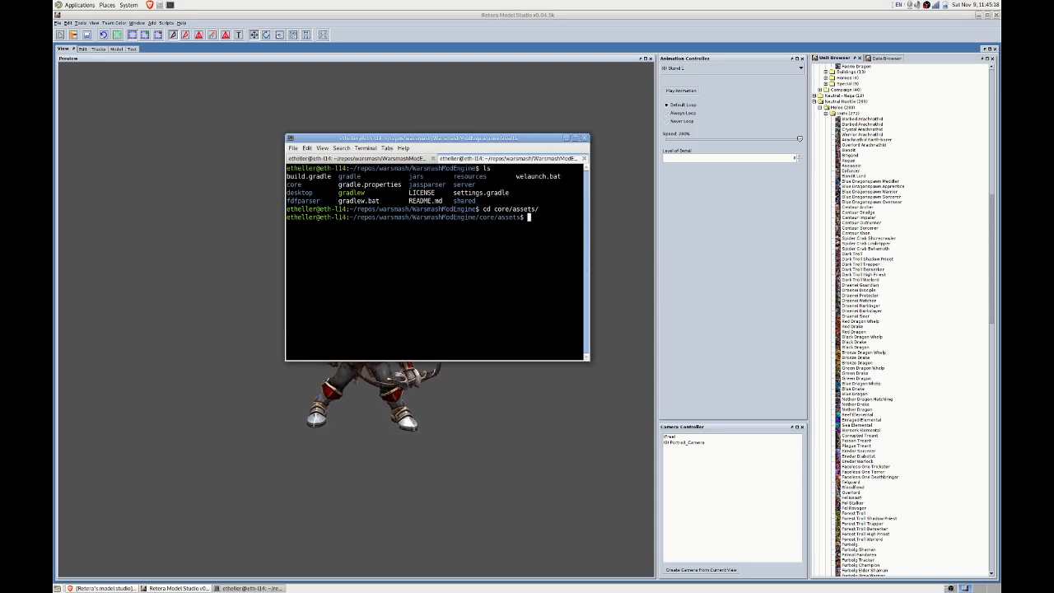
type("ls")
key("Return")
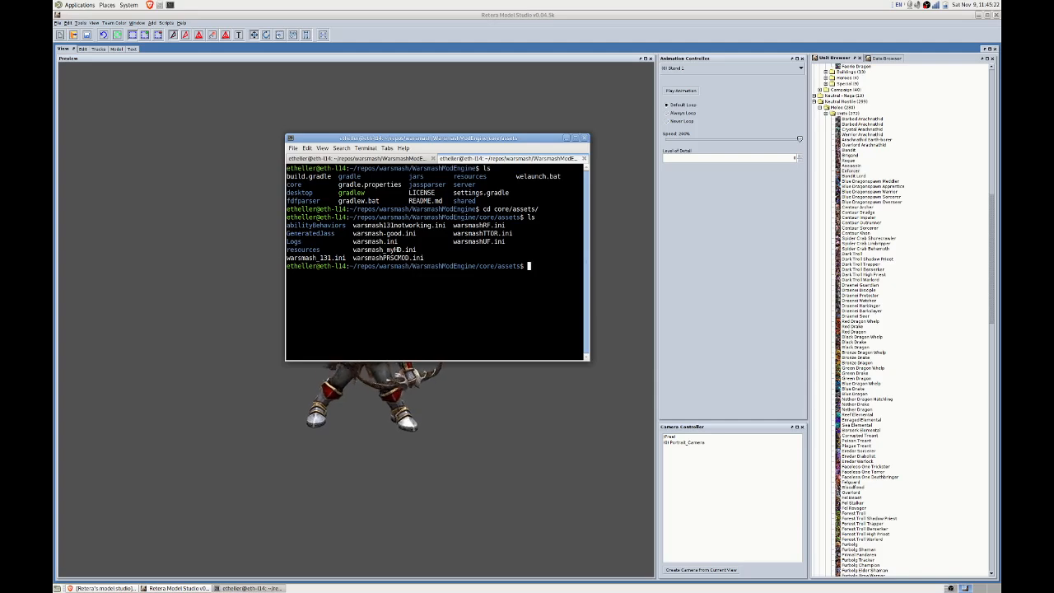
Run git status and enlarge the terminal window to review the modified and untracked files.
type("gi")
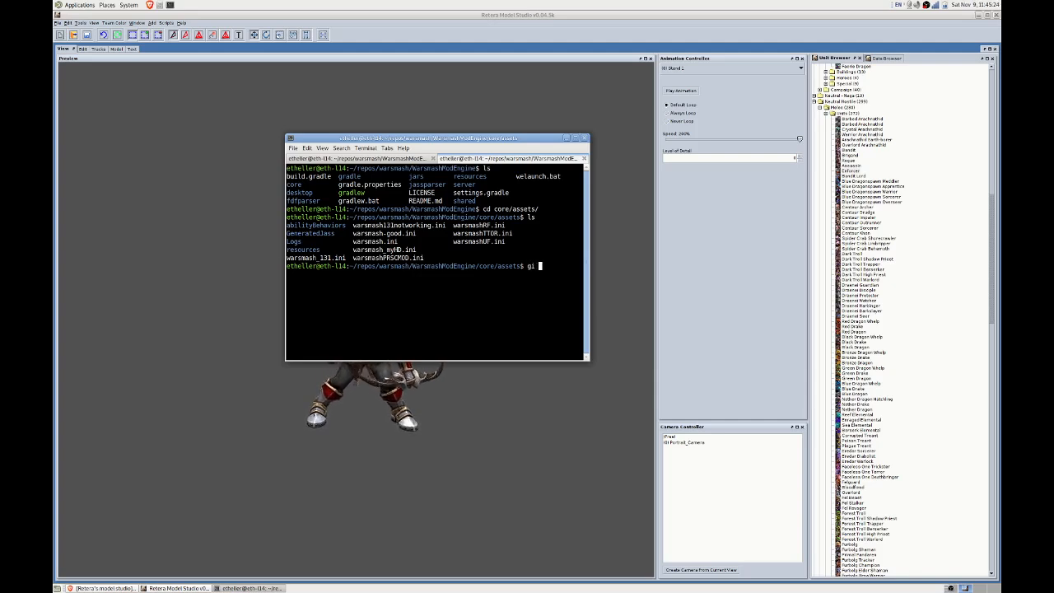
type("t status")
key("Return")
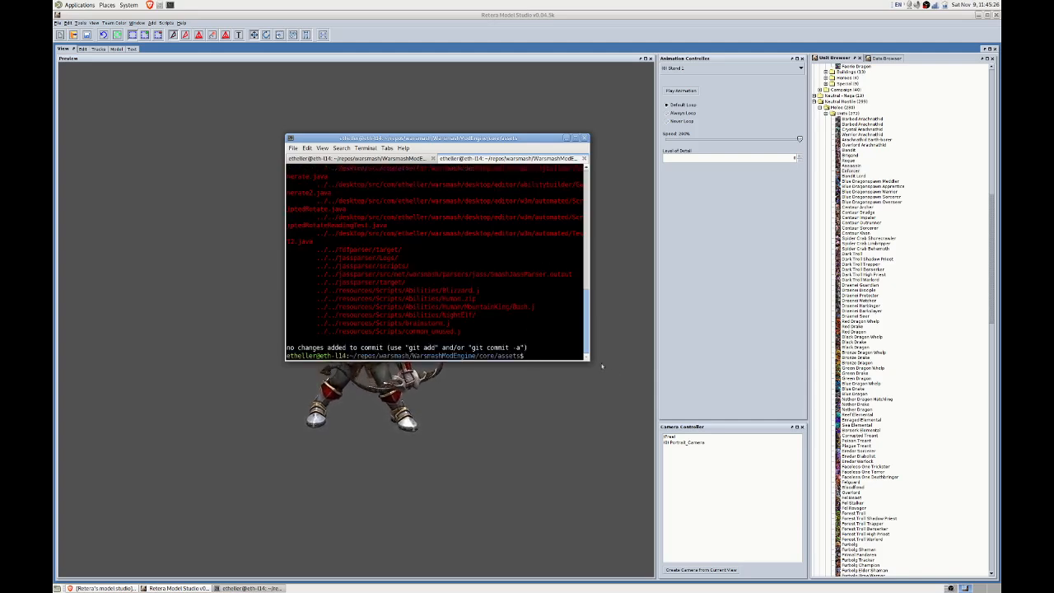
left_click_drag(589, 359, 823, 467)
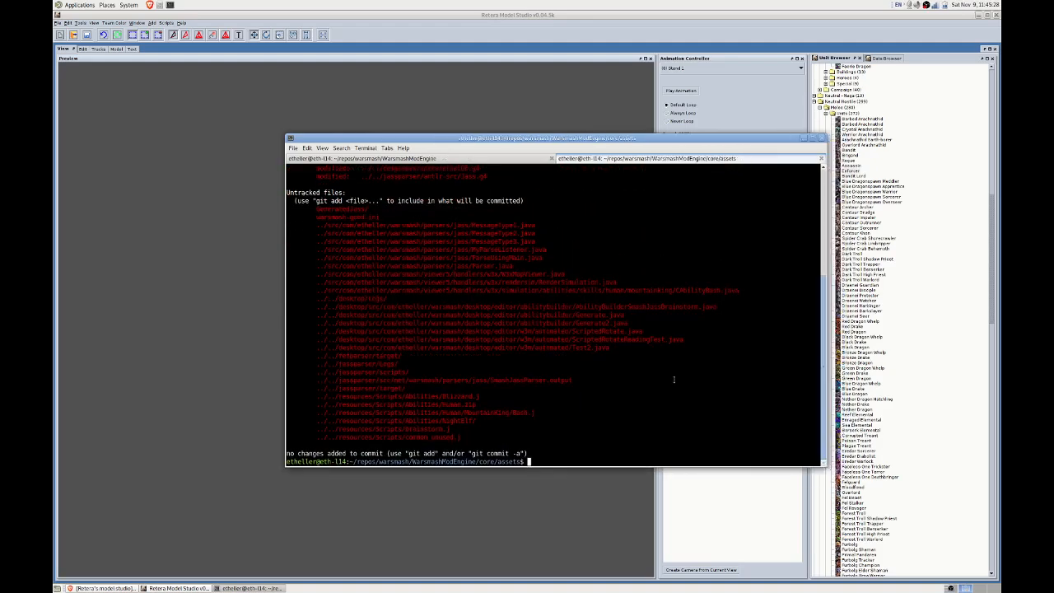
scroll(659, 378, "up", 5)
scroll(644, 378, "down", 5)
left_click_drag(524, 140, 478, 131)
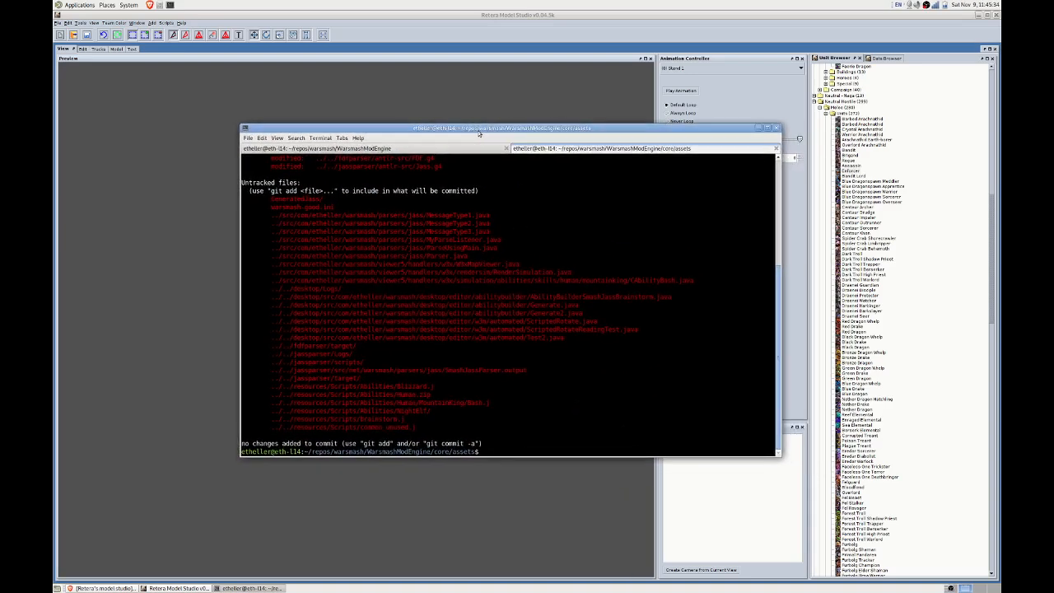
Return to Retera Model Studio and examine the militia model up close in the preview.
left_click(189, 239)
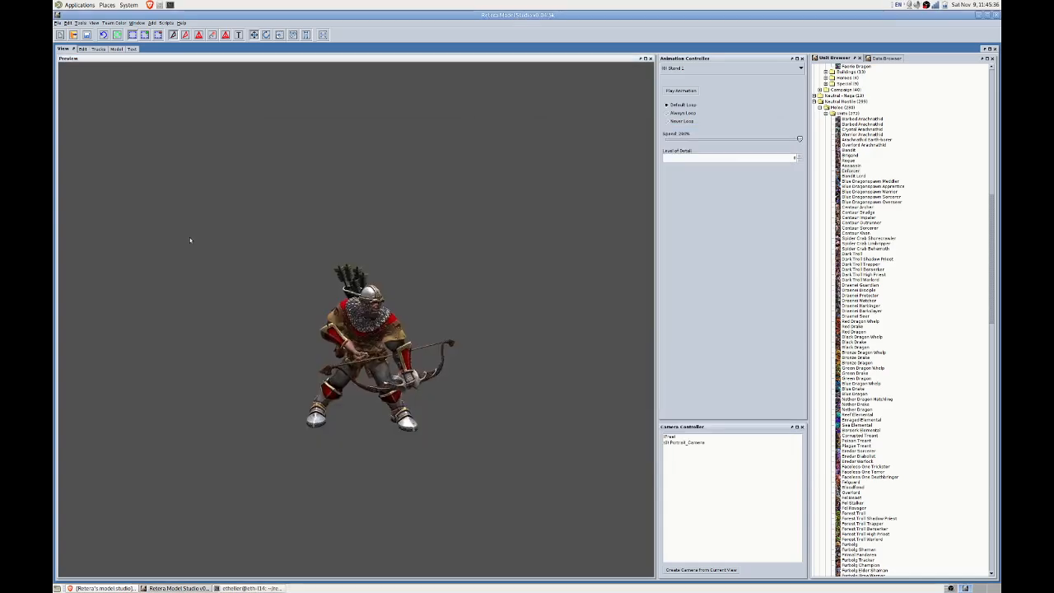
scroll(189, 240, "up", 5)
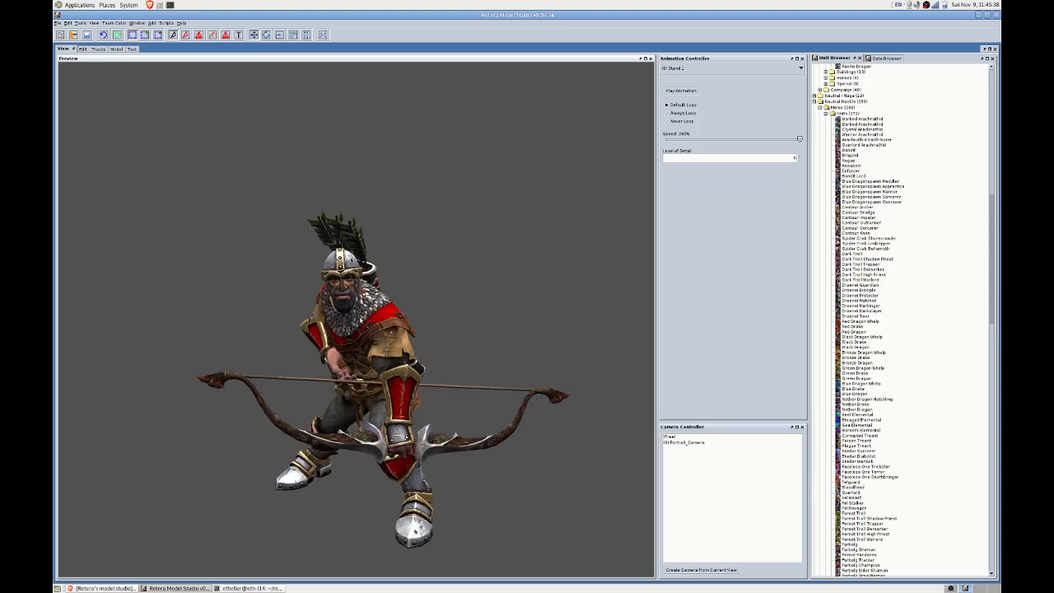
scroll(366, 318, "up", 3)
scroll(366, 318, "down", 2)
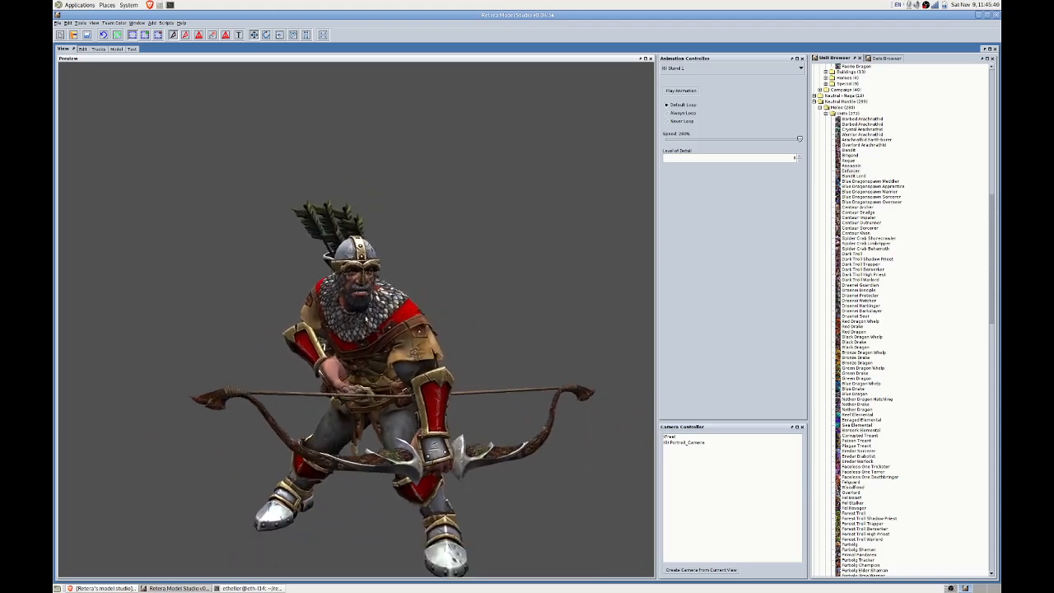
Switch to the Brave browser and load viewer.hiveworkshop.com/check in a new tab.
left_click(118, 590)
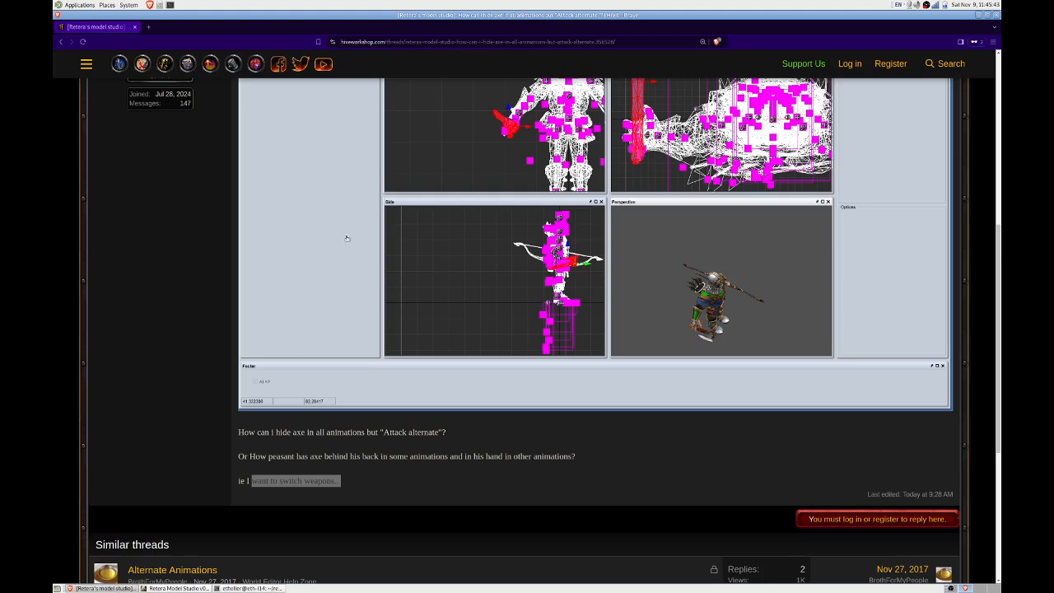
left_click(146, 27)
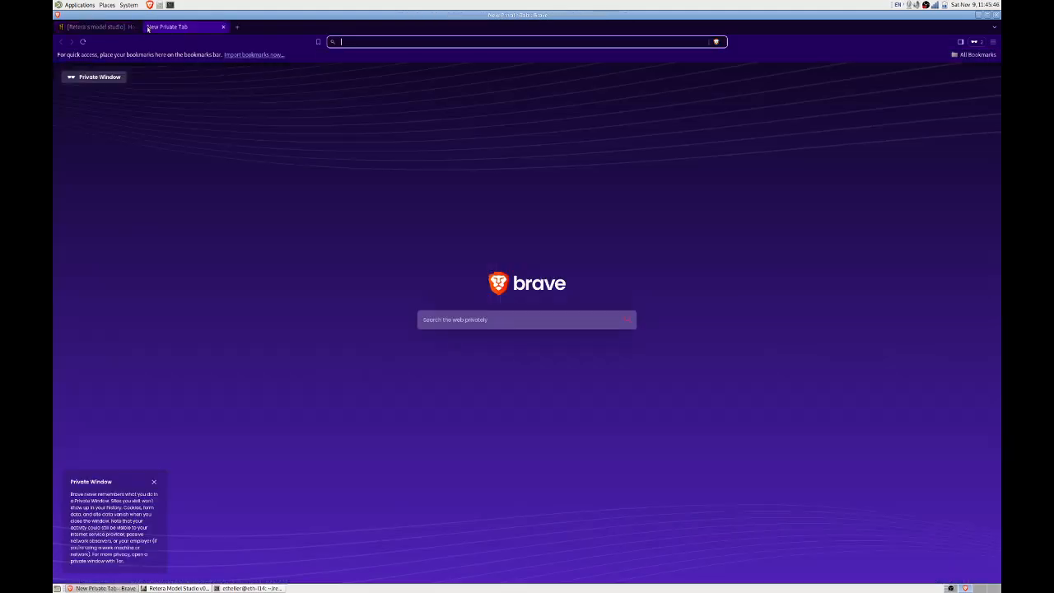
type("viewer")
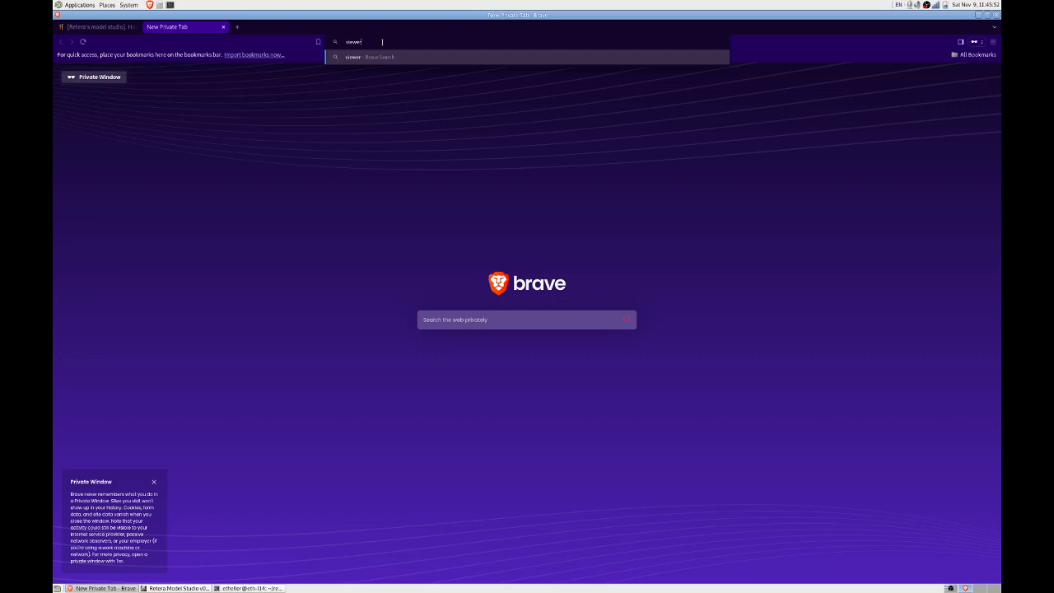
type(":.hiveworkshop.com/echeck")
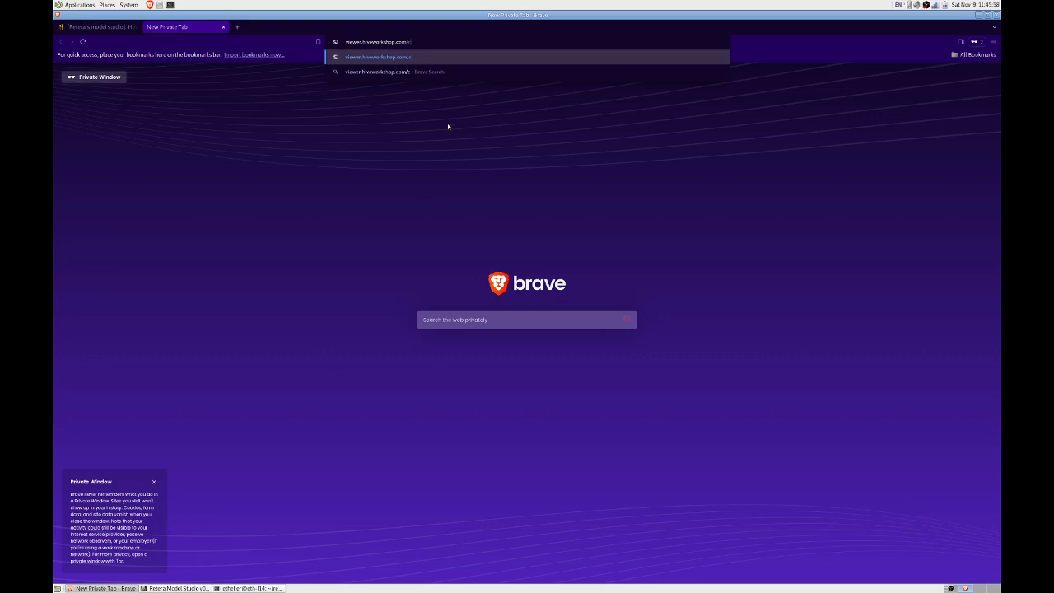
key("Return")
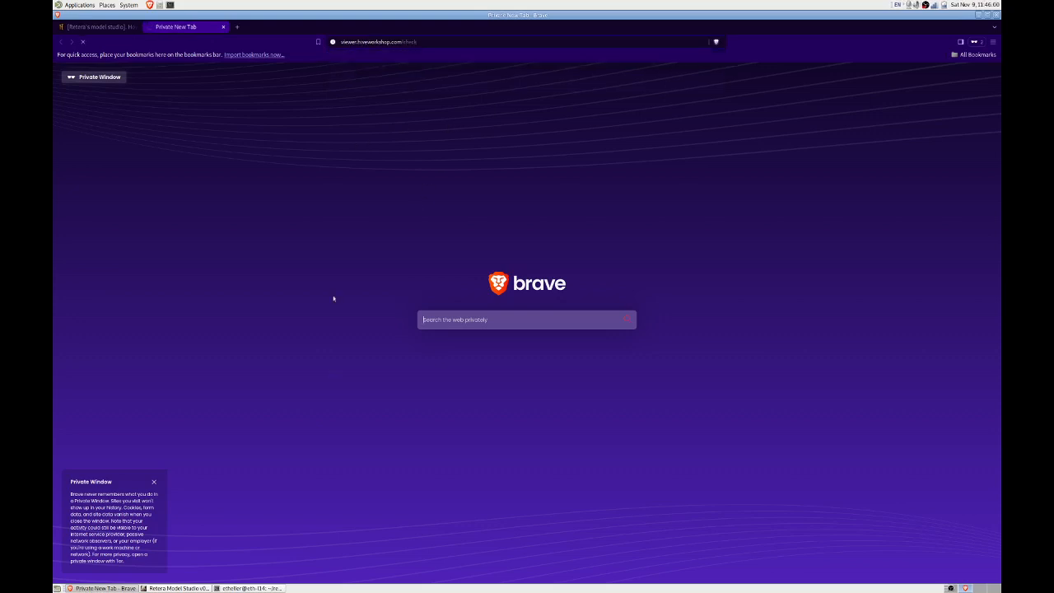
Switch to the Terminal and check the first session running the Gradle viewer build.
left_click(243, 588)
left_click(235, 587)
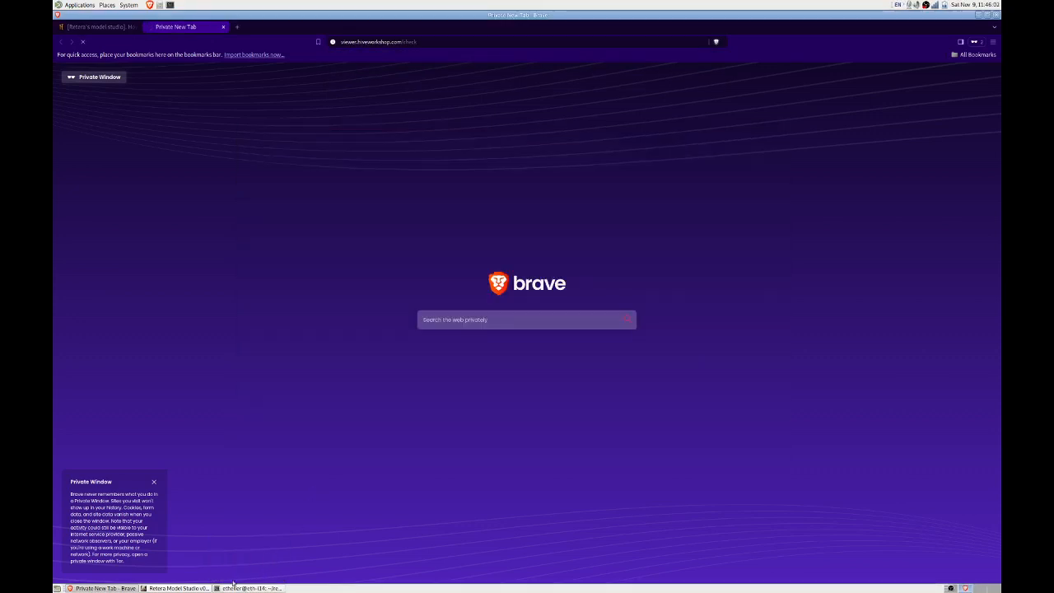
left_click(175, 588)
left_click(247, 588)
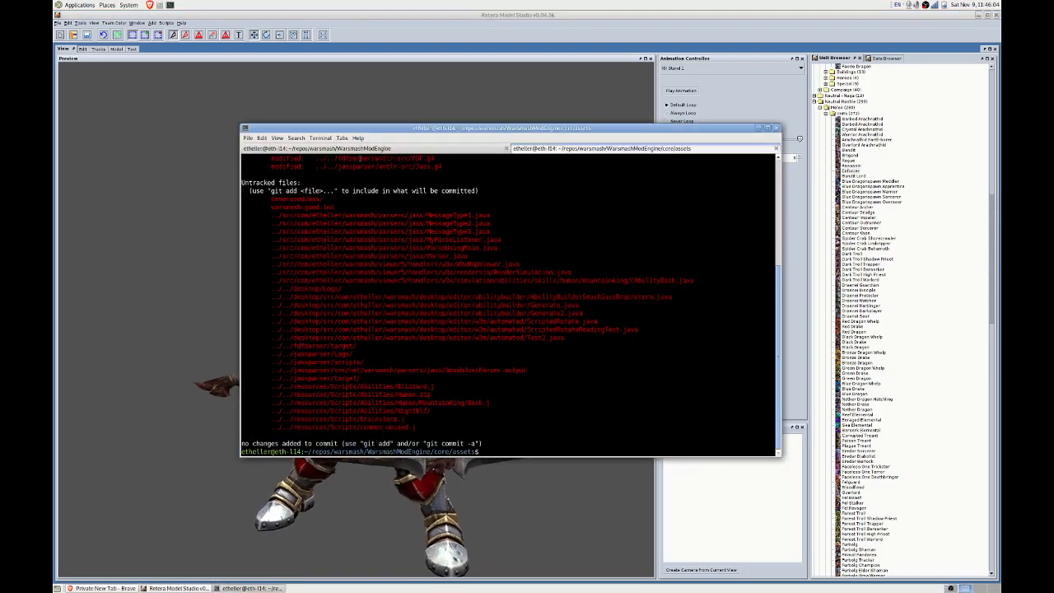
left_click(330, 149)
Return to Retera Model Studio and close it without saving the MilitiaWithBow Fix2 and Bandit models.
left_click(232, 263)
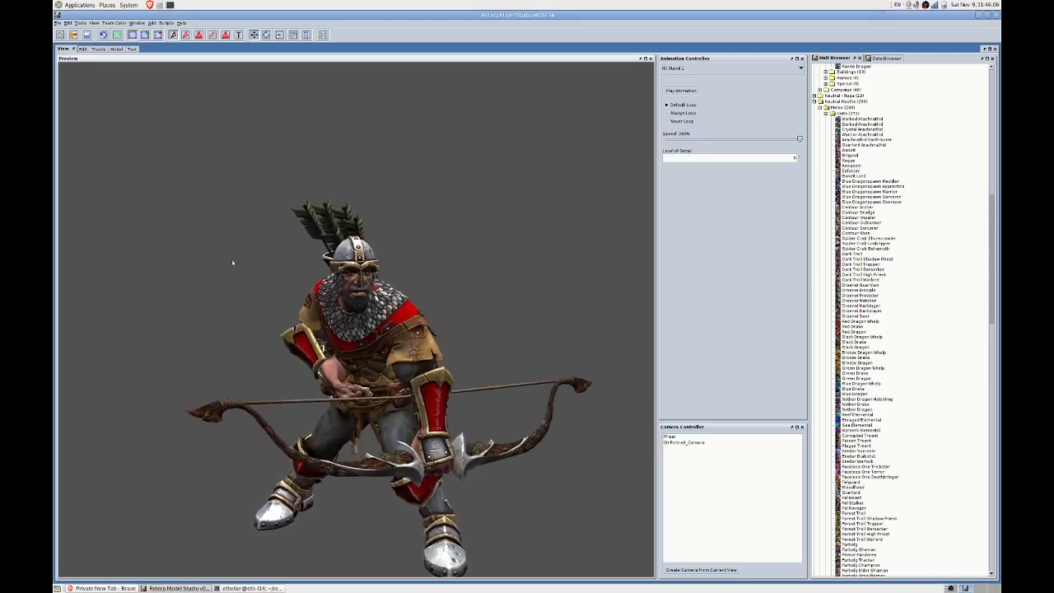
left_click(996, 14)
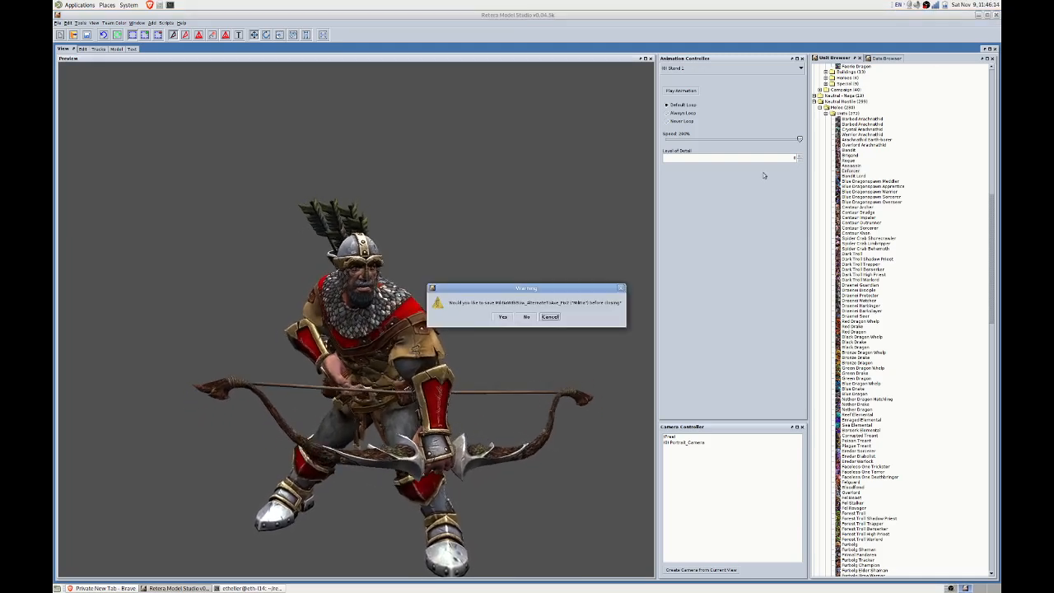
left_click(528, 317)
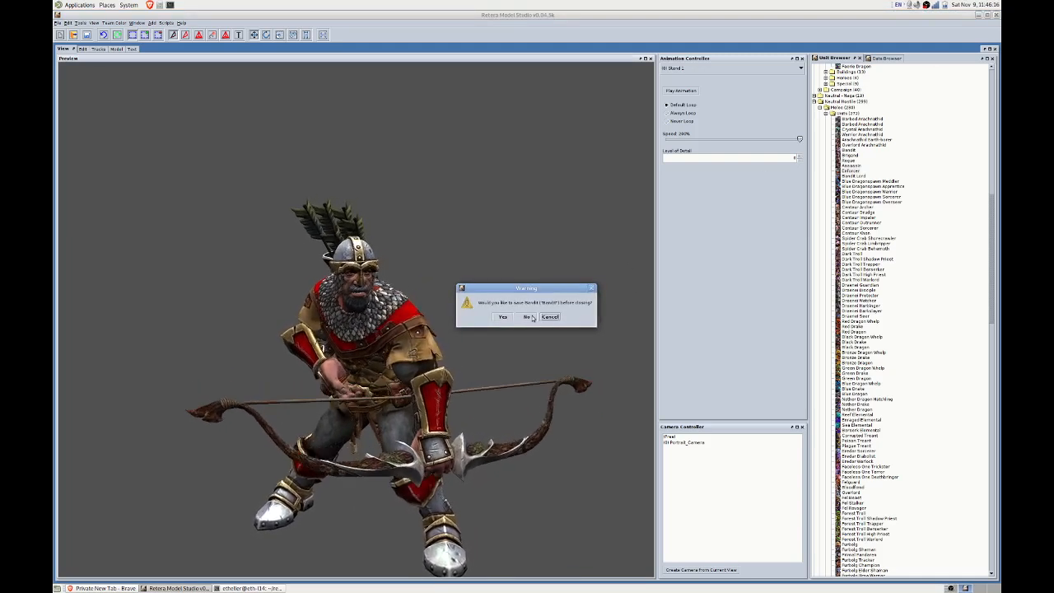
left_click(530, 317)
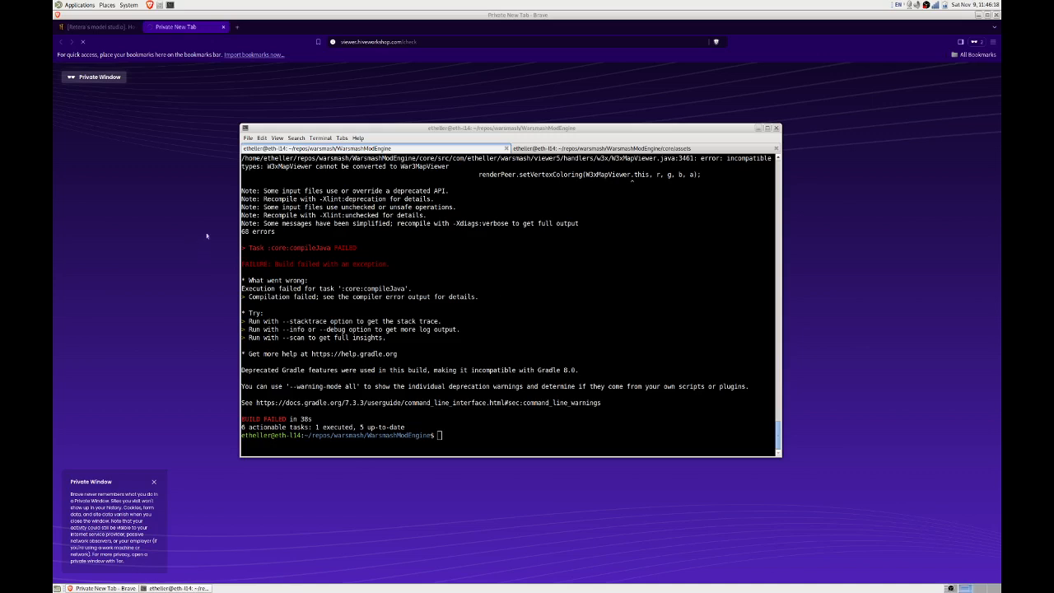
Switch to the Brave browser and try to load viewer.hiveworkshop.com/check again.
left_click(234, 212)
left_click(421, 43)
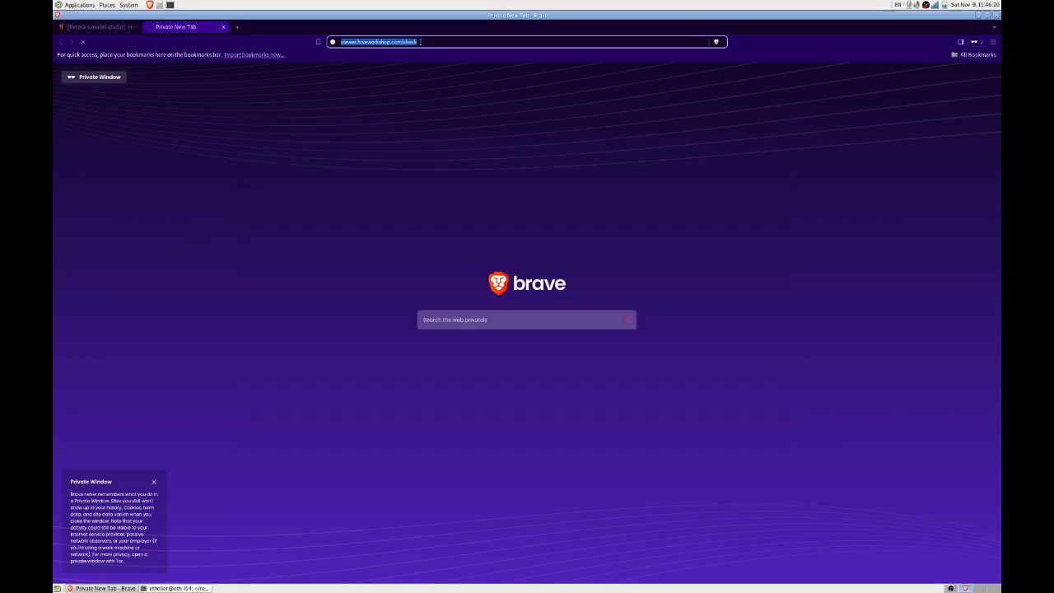
left_click(421, 44)
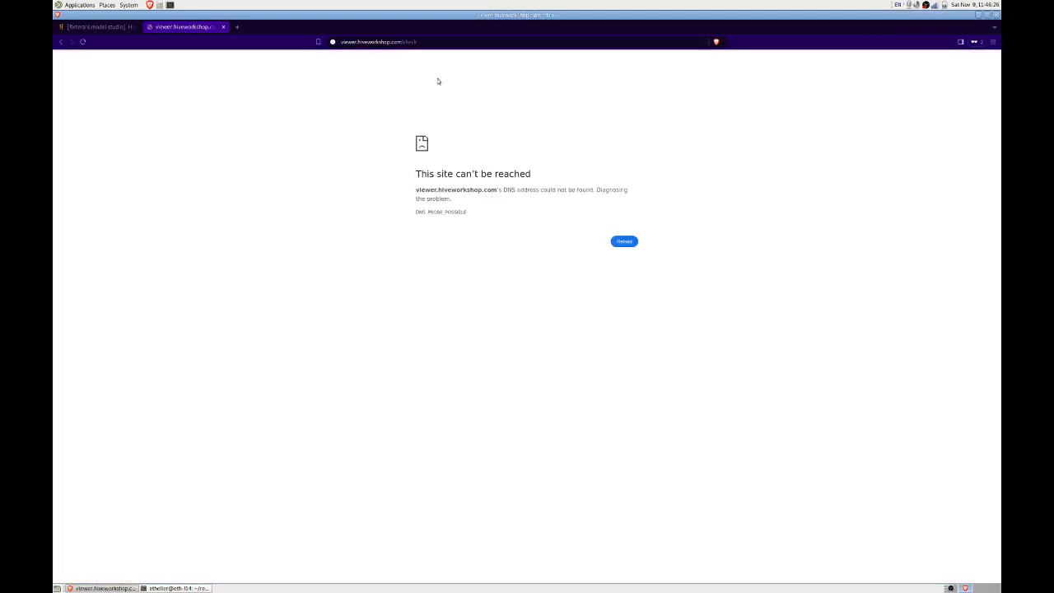
Load hiveworkshop.com in the current browser tab.
left_click(375, 47)
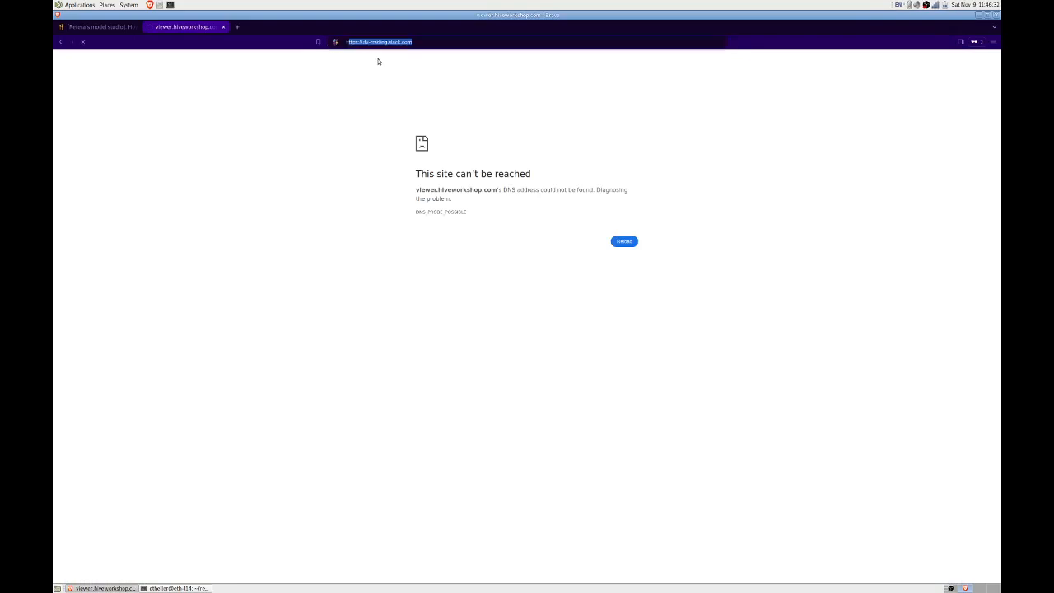
type("hiveworkshop.com")
key("Return")
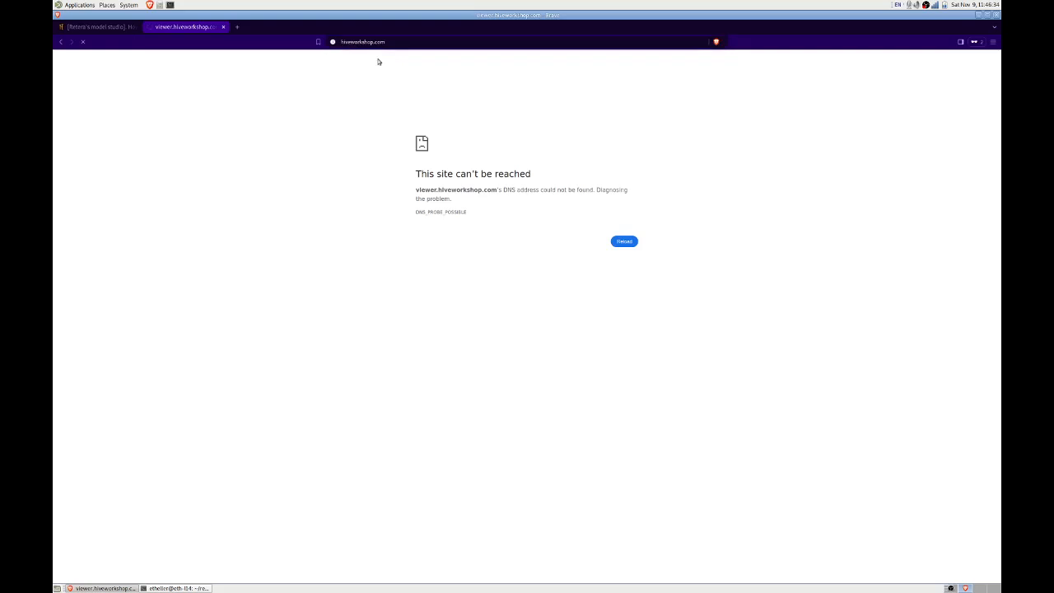